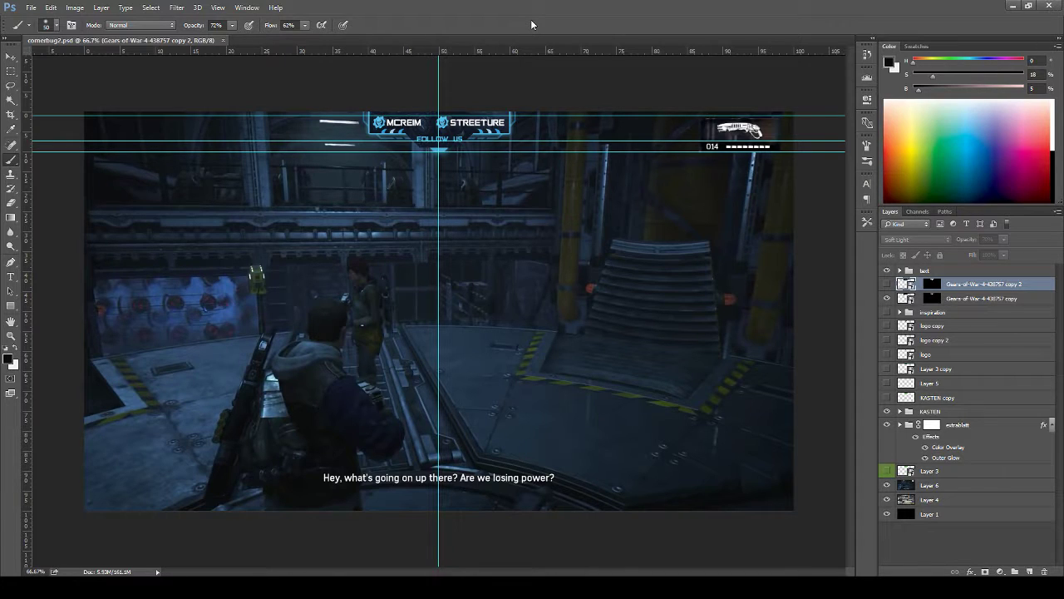
- Hide the guides, turn off the Gears-of-War-4-438757 copy layer and show the copy 2 layer above it
key("ctrl+h")
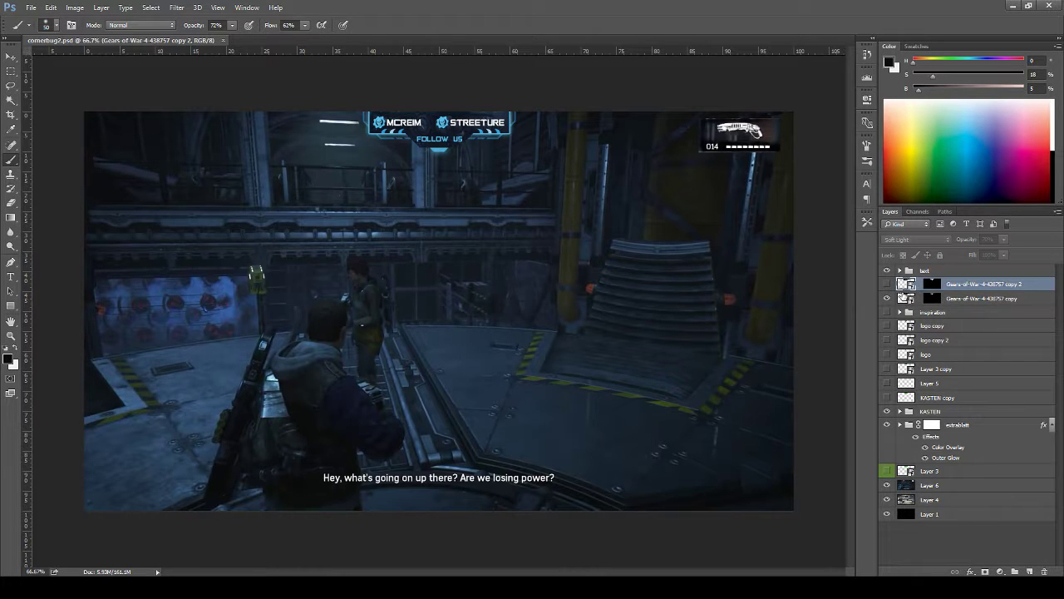
left_click(886, 299)
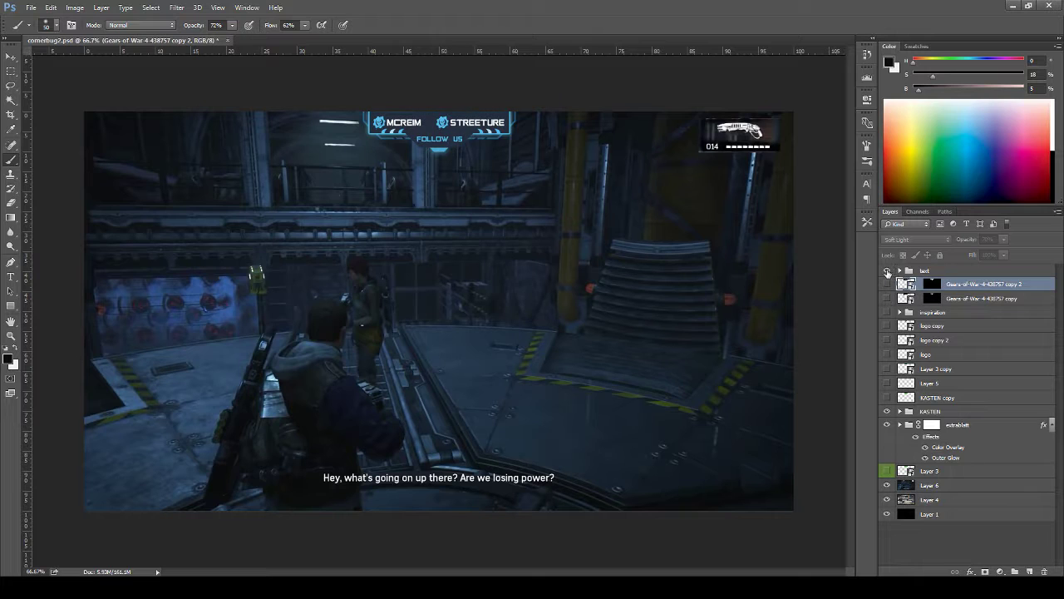
left_click(887, 271)
left_click(887, 271)
left_click(886, 284)
left_click(887, 298)
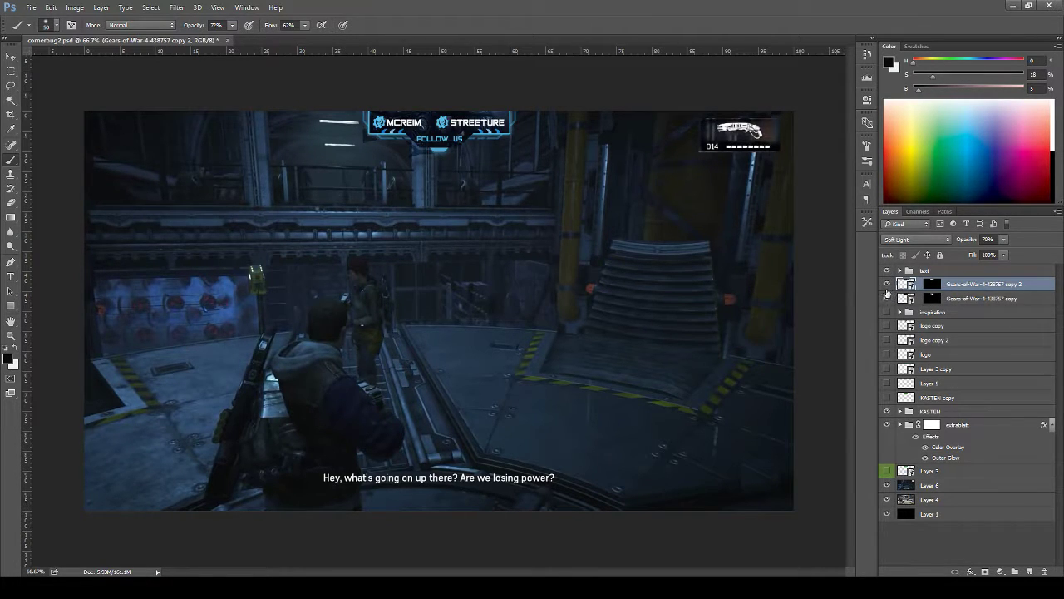
left_click(886, 299)
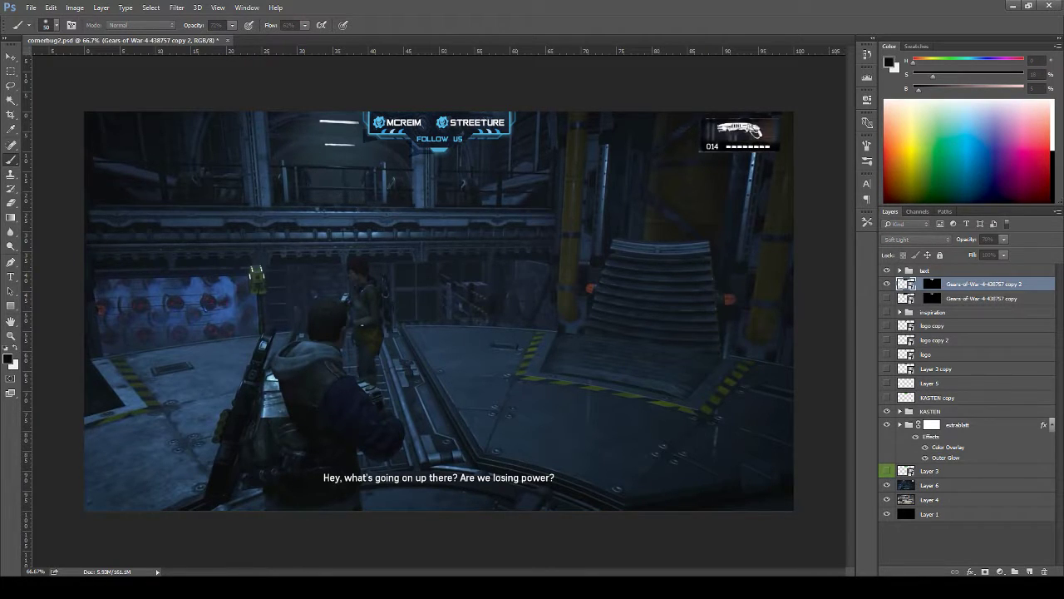
- Place the Gears-Of-War-4-Beta-2 image in a new transparent document, widen it to 99.93%, and duplicate its layer
key("Return")
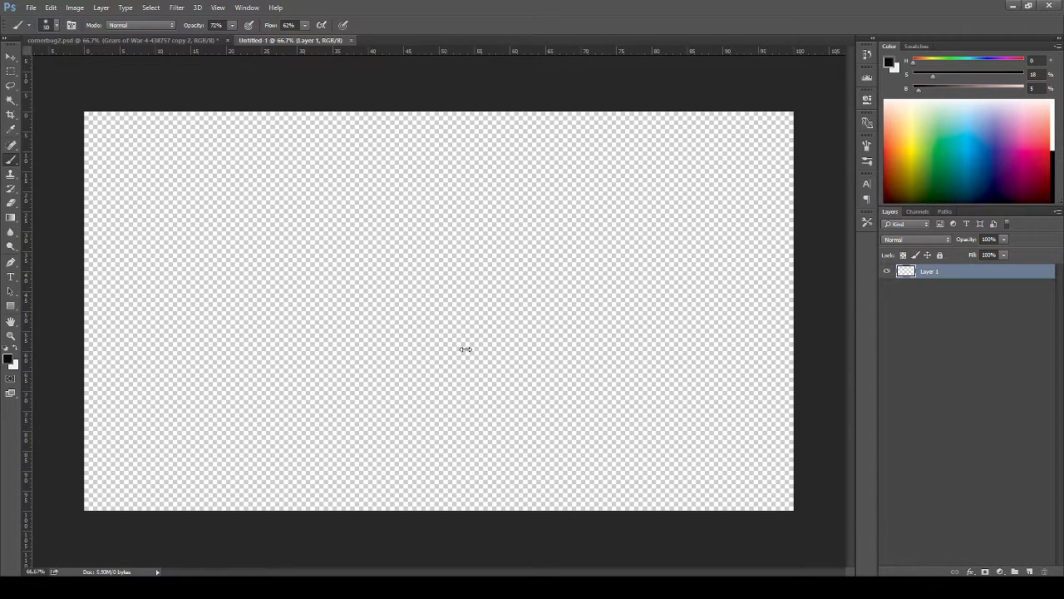
left_click_drag(466, 350, 465, 347)
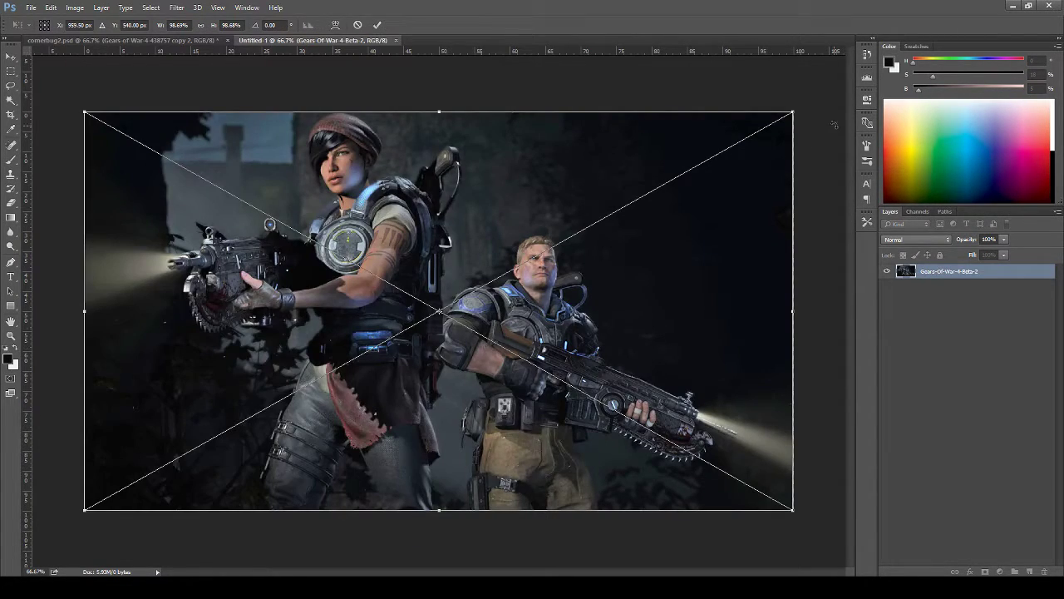
mouse_move(793, 112)
left_mouse_down()
mouse_move(810, 101)
mouse_move(802, 111)
left_mouse_up()
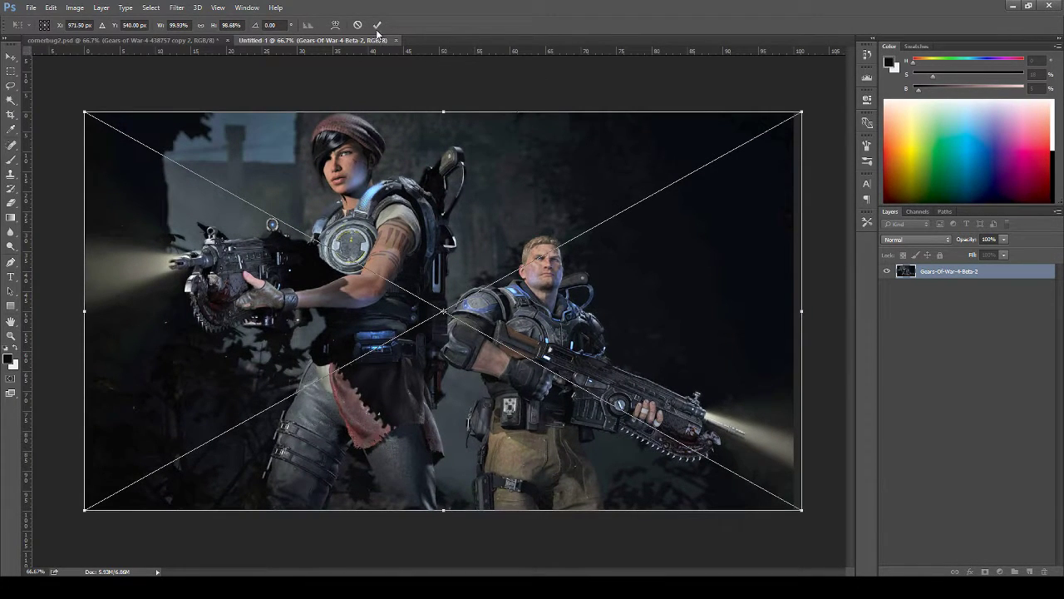
left_click(378, 26)
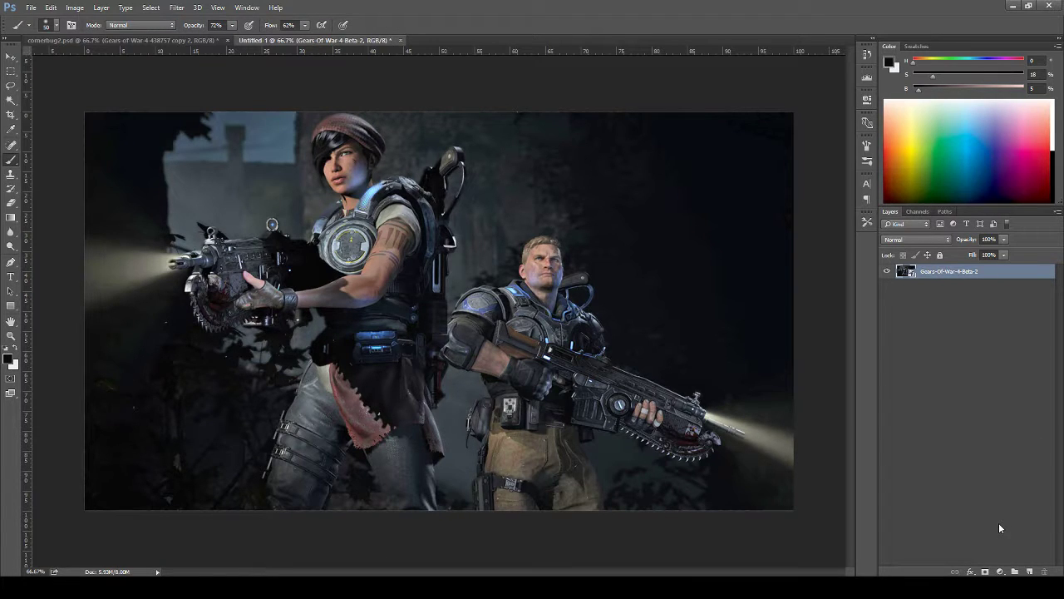
key("ctrl+j")
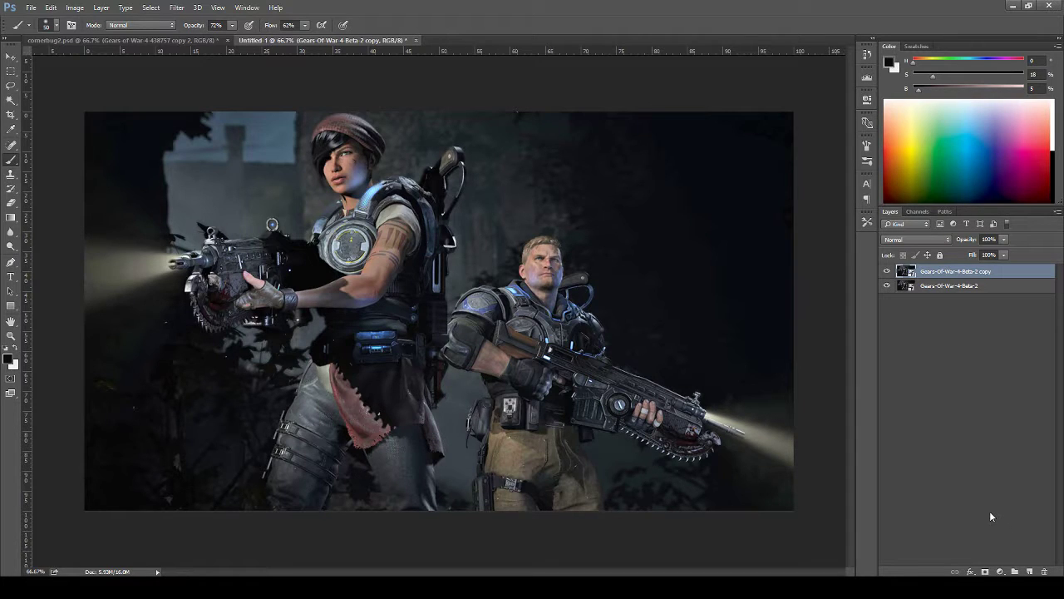
left_click(172, 10)
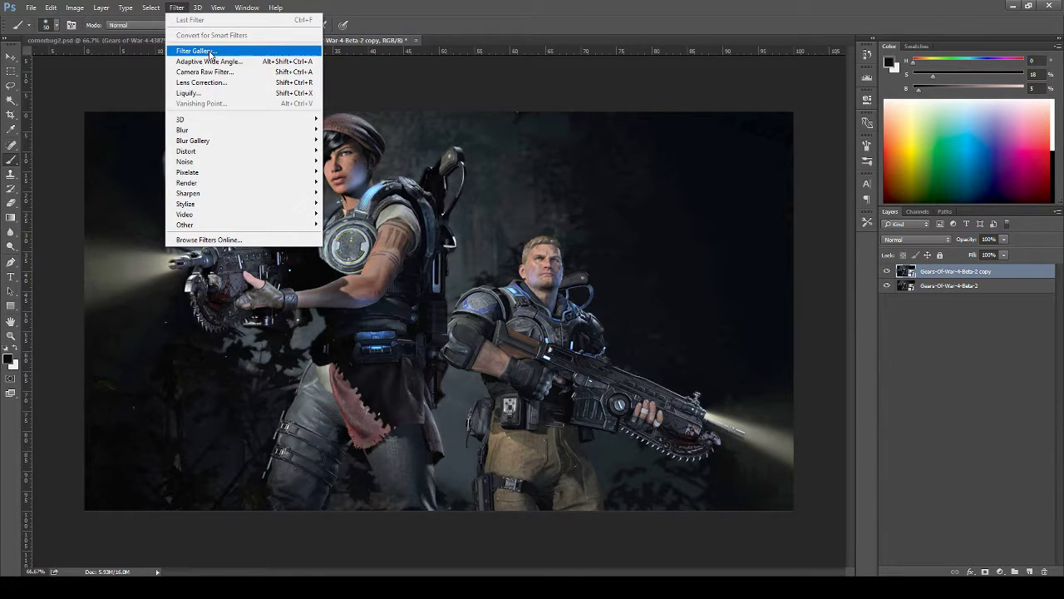
mouse_move(279, 132)
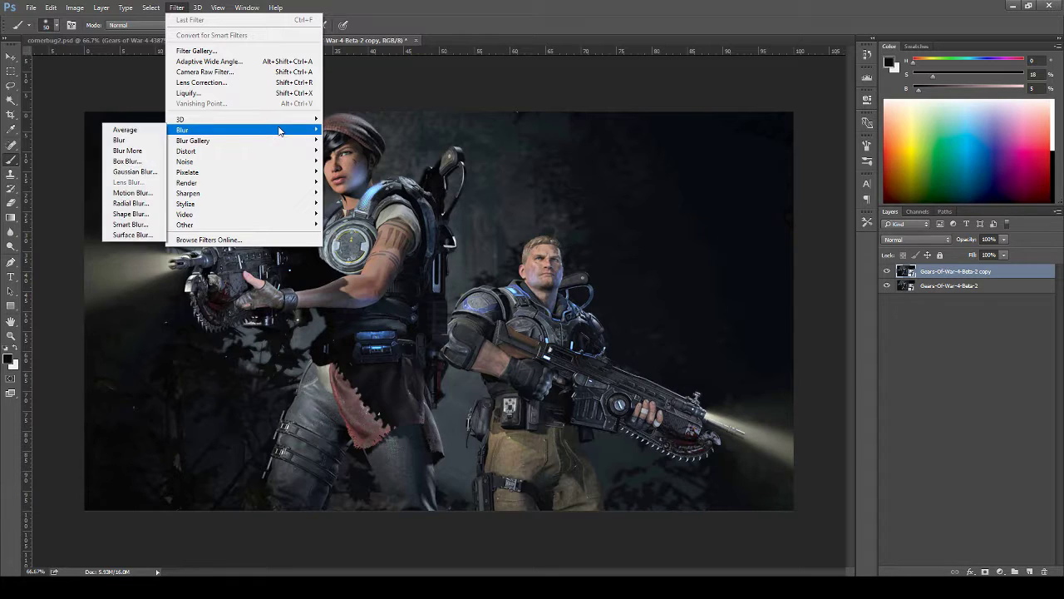
left_click(148, 172)
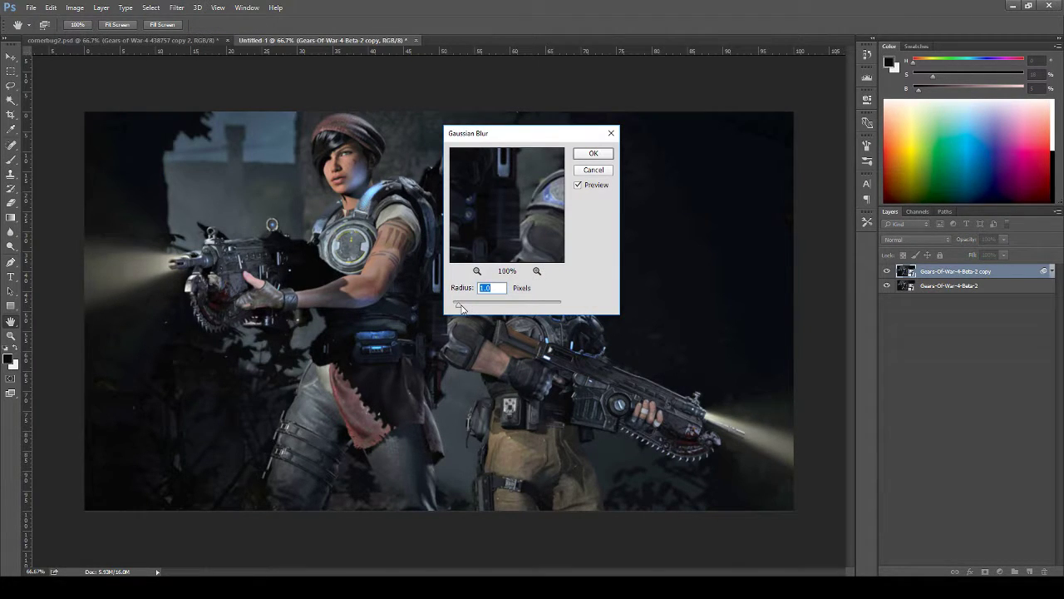
left_click_drag(461, 309, 474, 309)
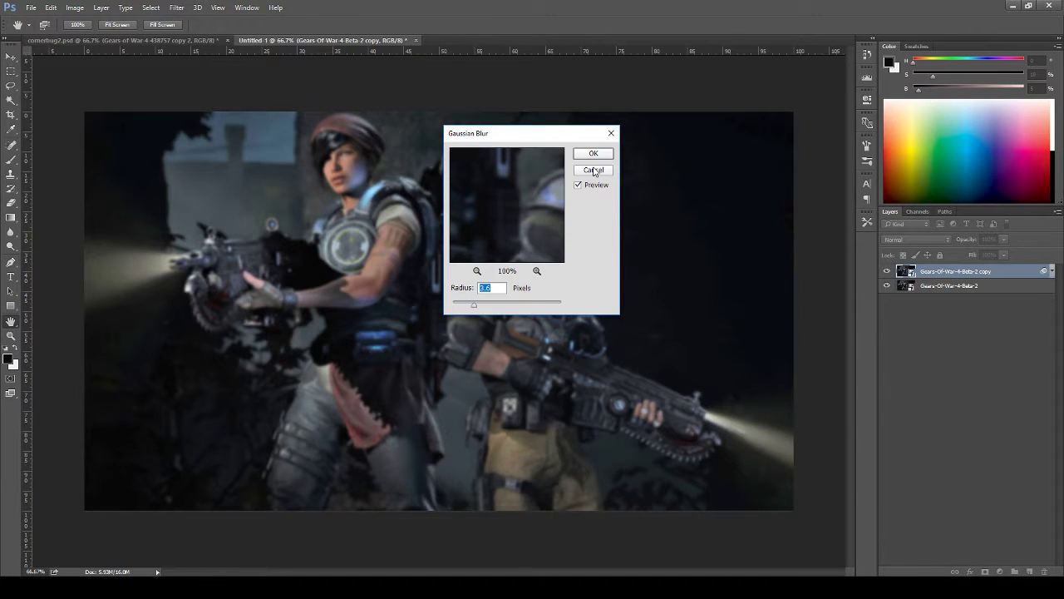
left_click(593, 170)
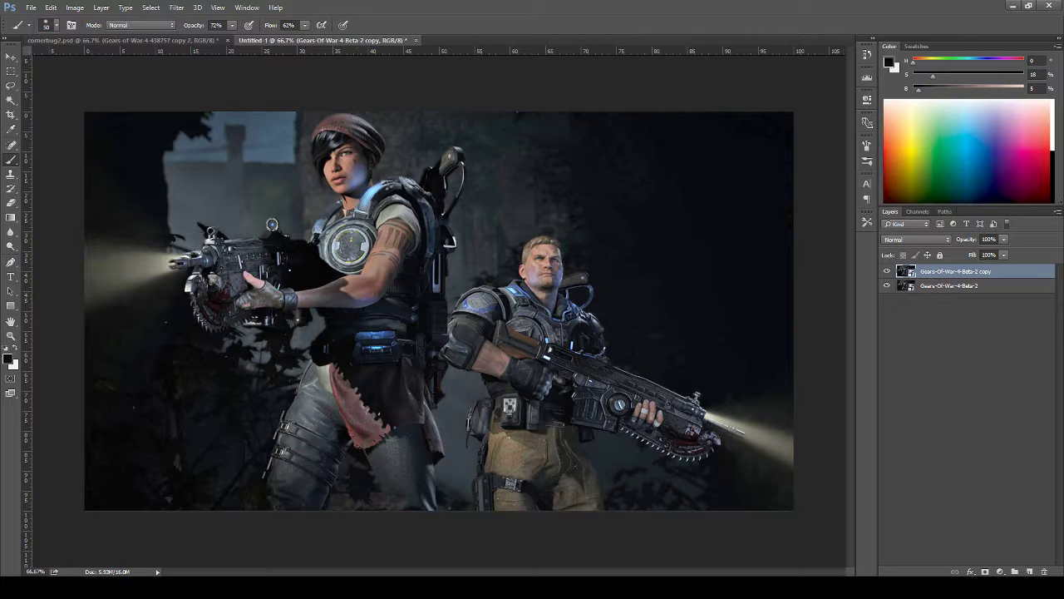
- Open Gears-Of-War-4-Beta-2.jpg as a separate document and examine its image size in pixels
left_click_drag(569, 30, 453, 37)
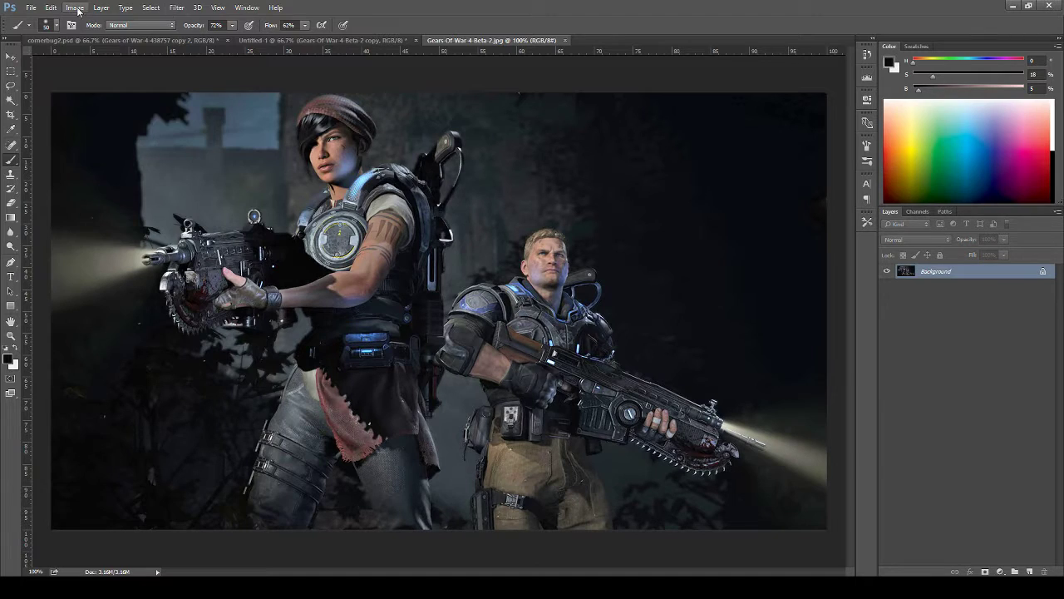
left_click(74, 8)
left_click(100, 87)
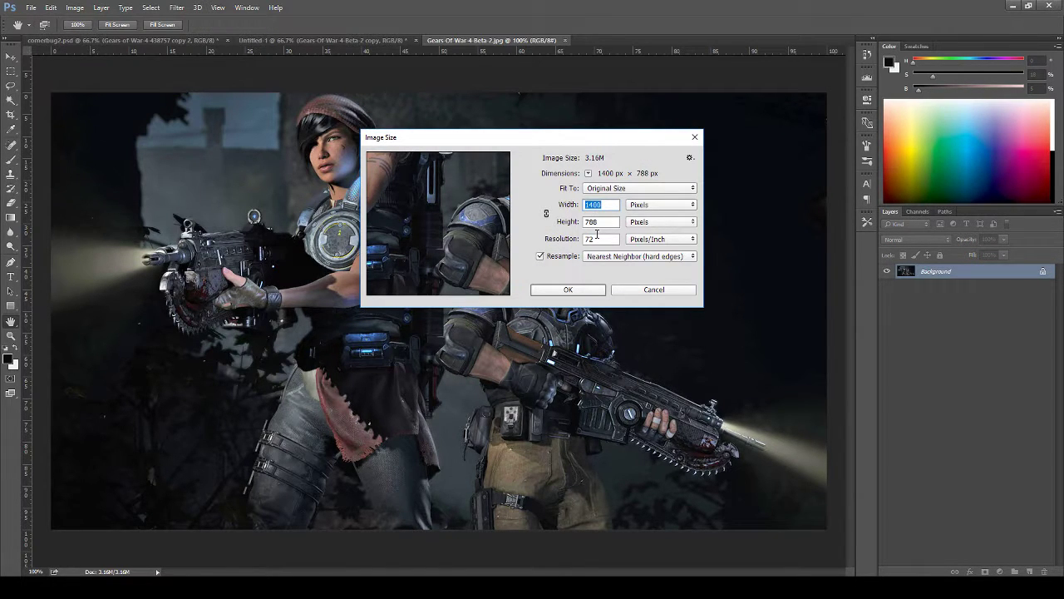
left_click(653, 289)
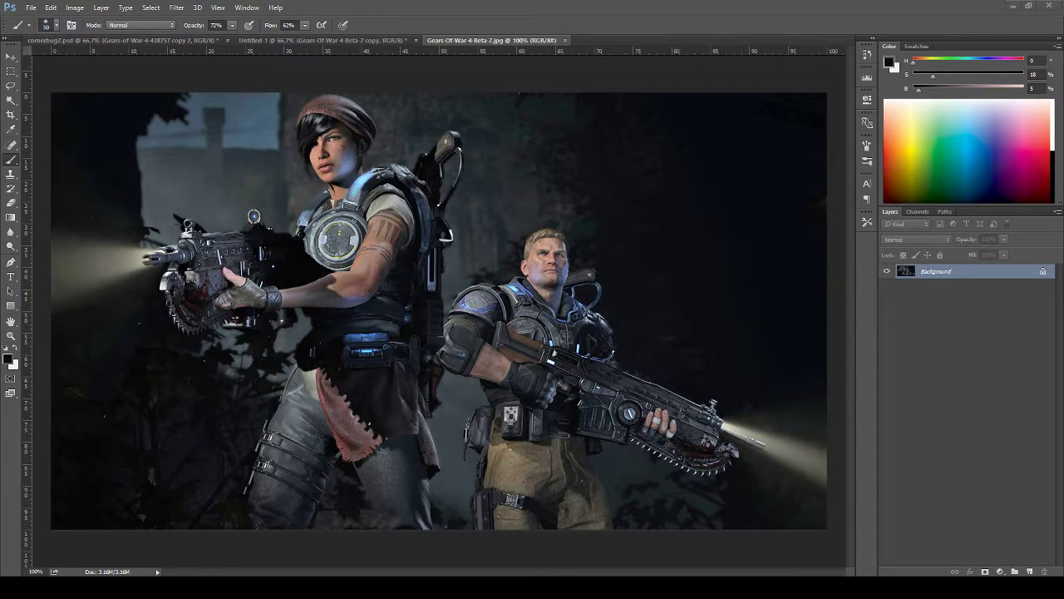
- Try placing the red skull logo in the Gears-Of-War-4-Beta-2.jpg document, and close that document
left_click_drag(758, 301, 774, 226)
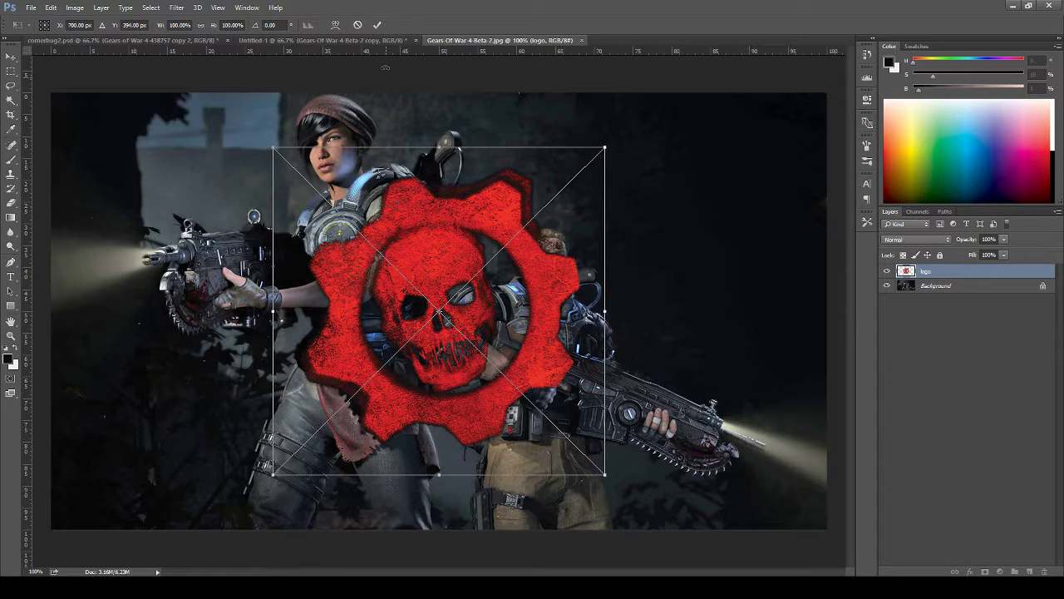
left_click(357, 24)
left_click(351, 43)
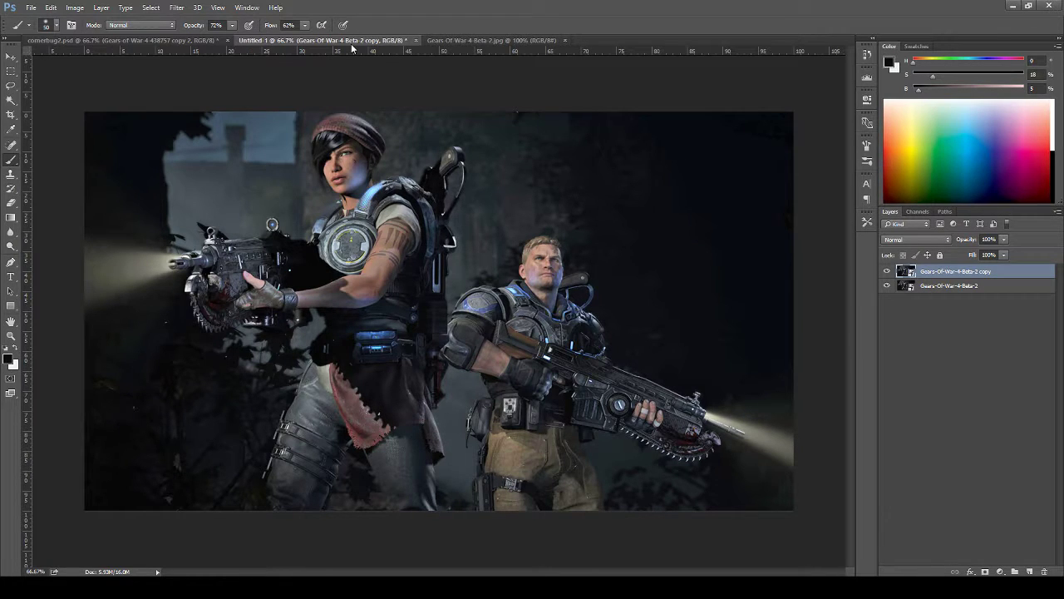
left_click(565, 40)
- Place the red skull logo in Untitled-1, scaled to about 40.6%, in the lower-left corner of the artwork
left_click_drag(627, 197, 439, 311)
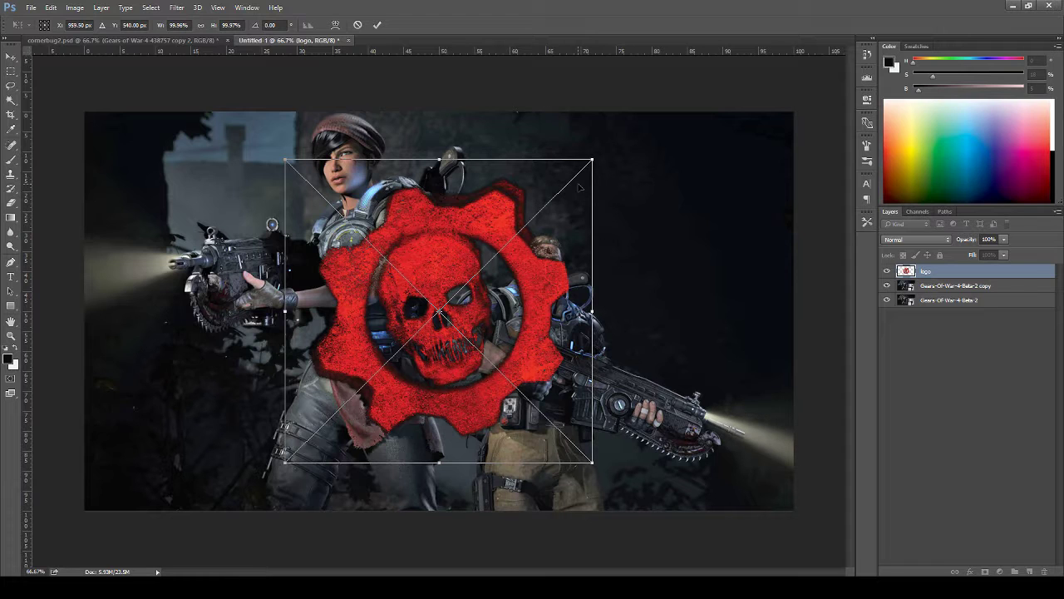
left_click_drag(596, 157, 496, 241)
left_click_drag(479, 318, 190, 445)
left_click(377, 25)
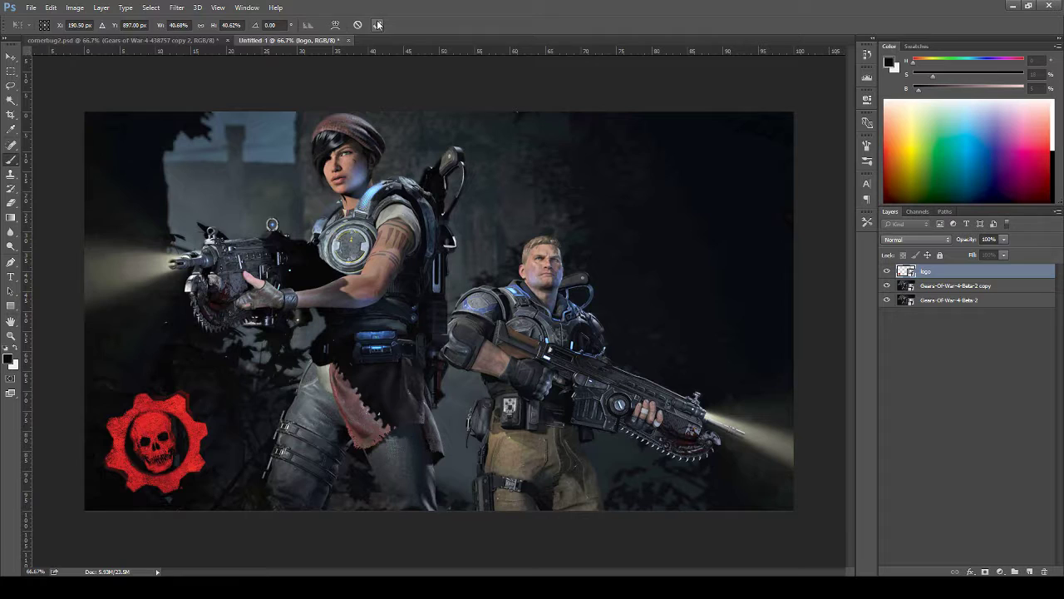
- Duplicate the text group from cornerbug2.psd into the Untitled-1 document and return to Untitled-1
left_click(191, 41)
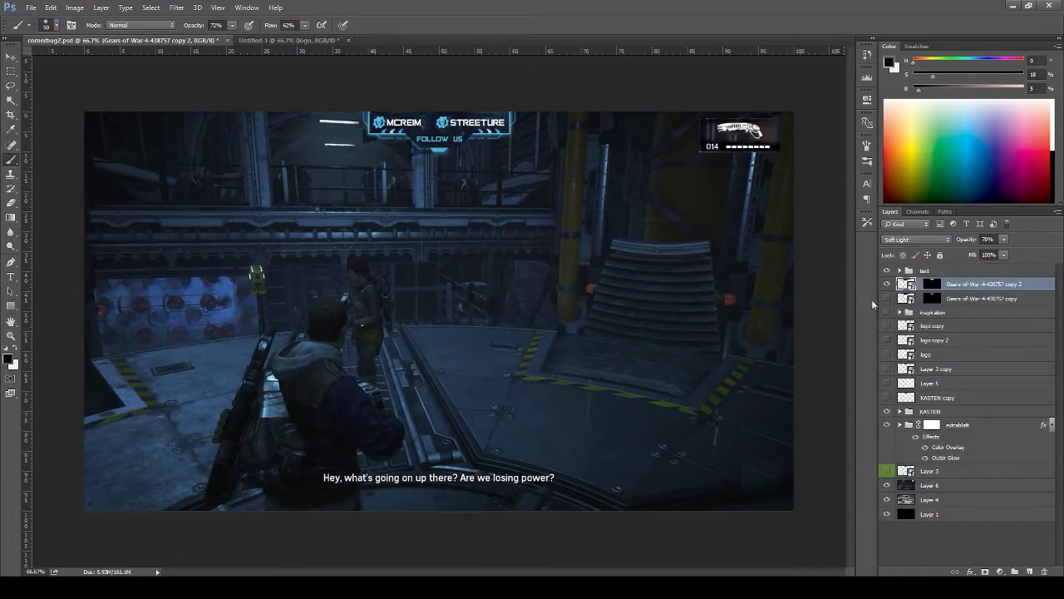
left_click(887, 271)
left_click(887, 271)
right_click(936, 271)
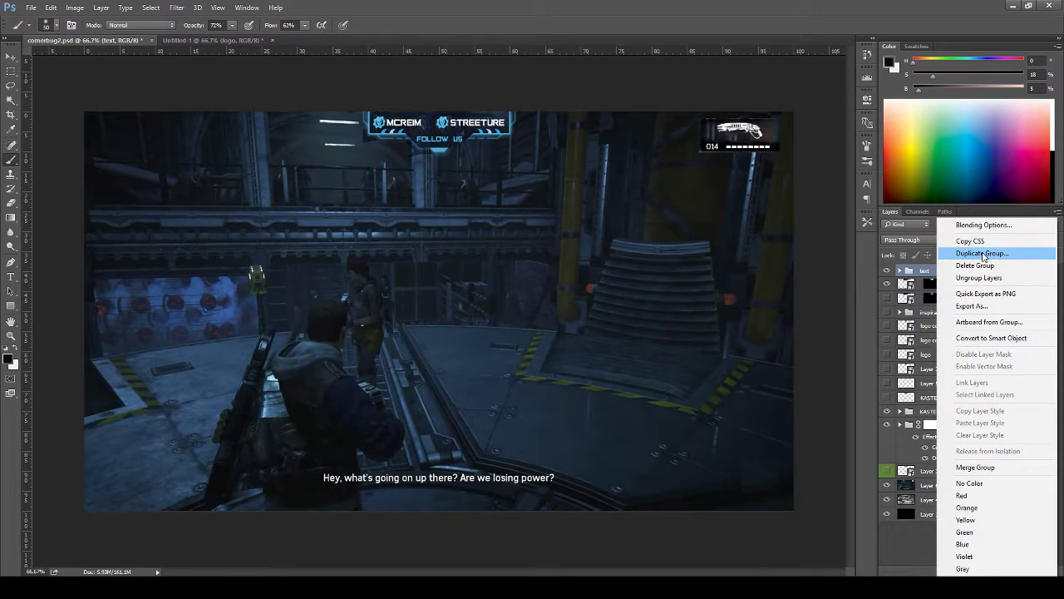
left_click(981, 254)
left_click(517, 222)
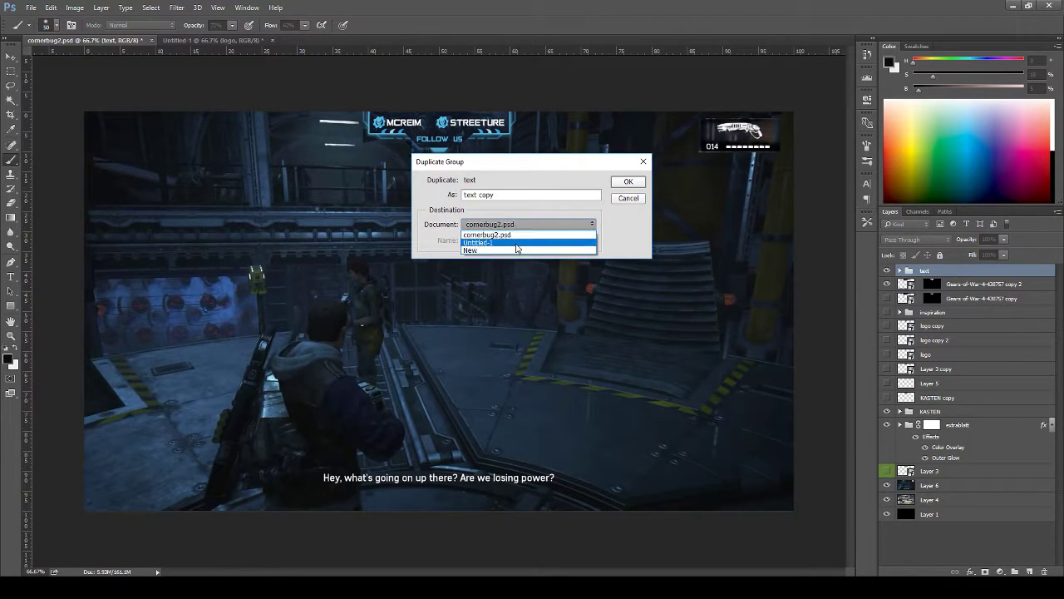
left_click(516, 243)
left_click(628, 181)
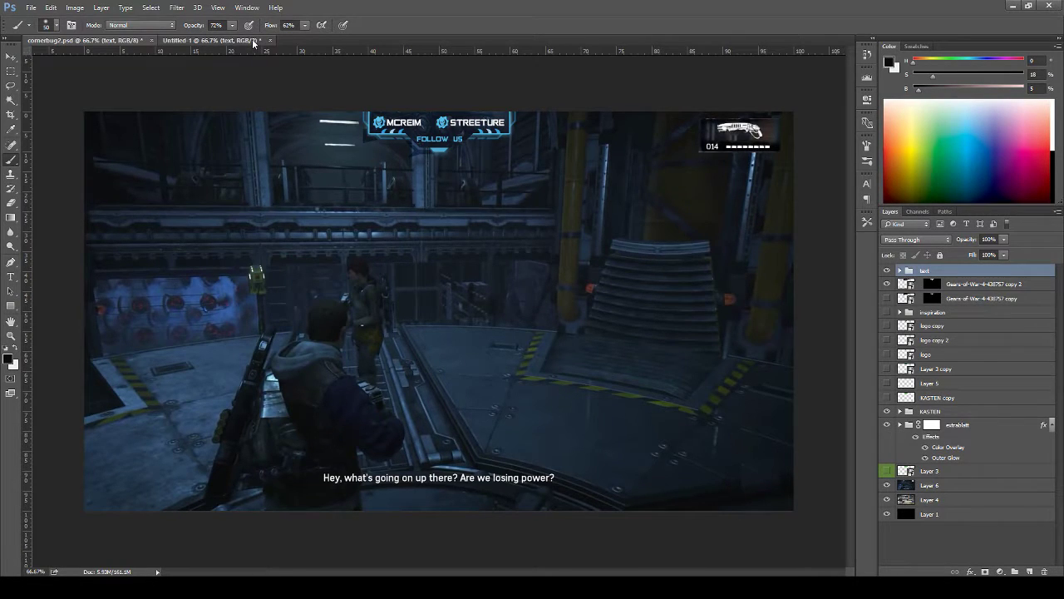
left_click(250, 40)
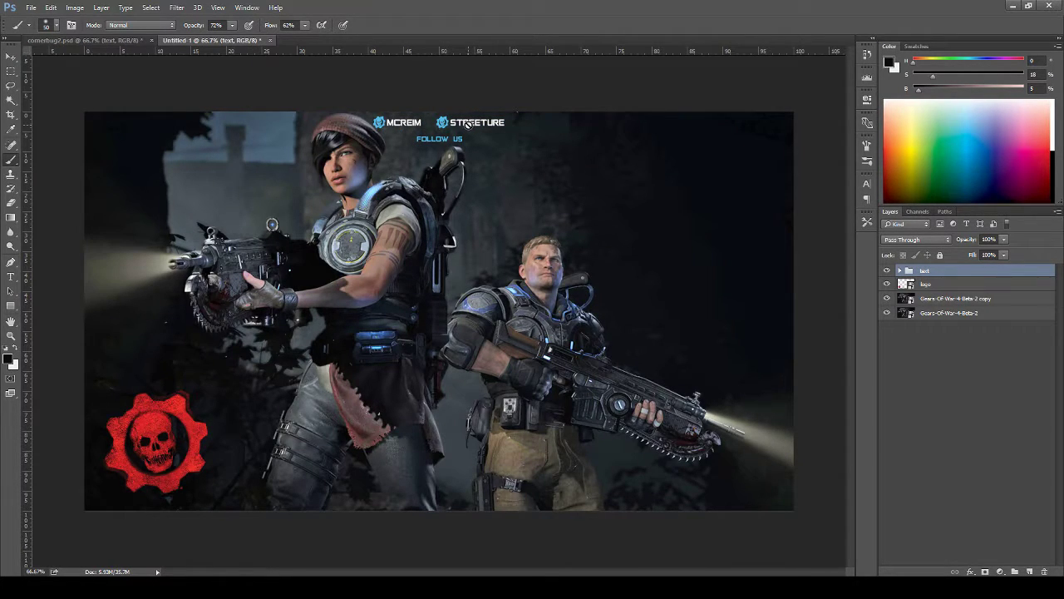
- Move the two white channel-name texts and the FOLLOW US text onto the dark area at the artwork's right
key("v")
left_click_drag(476, 128, 686, 230)
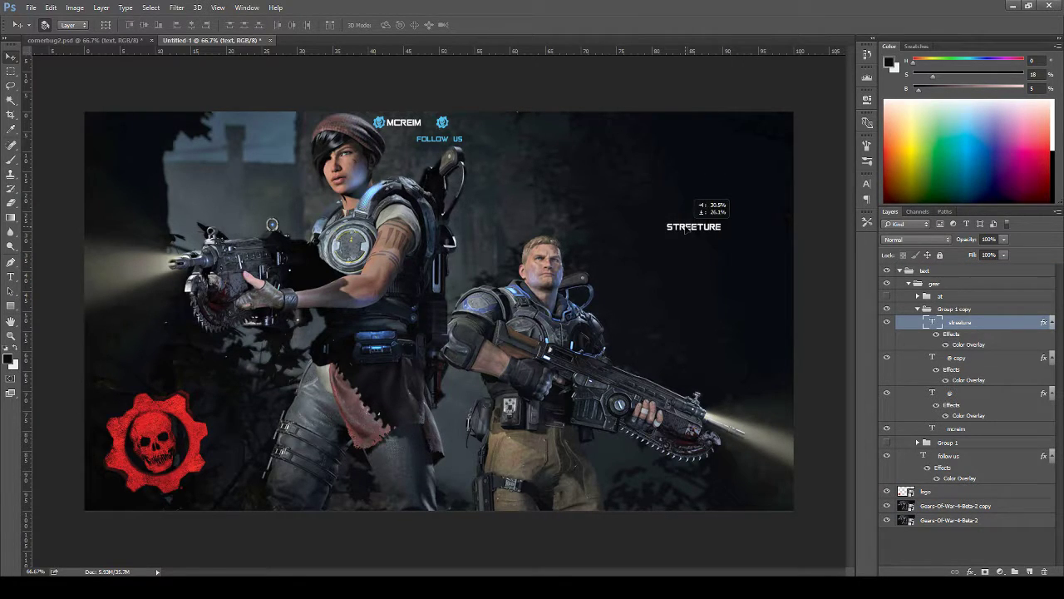
left_click_drag(424, 133, 614, 229)
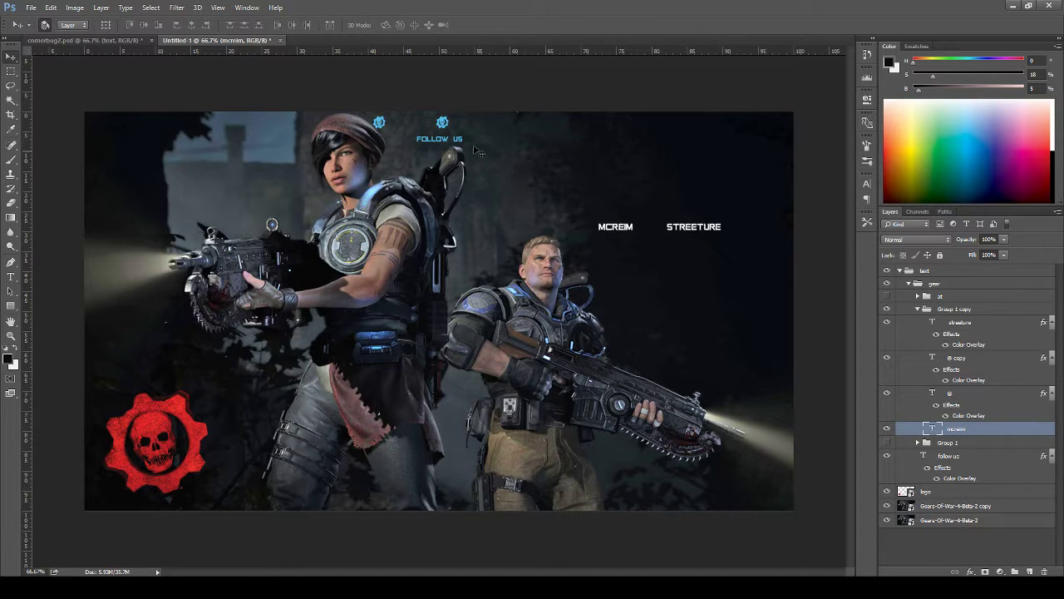
left_click_drag(457, 139, 630, 156)
- Replace the FOLLOW US text with "coop action mit"
key("t")
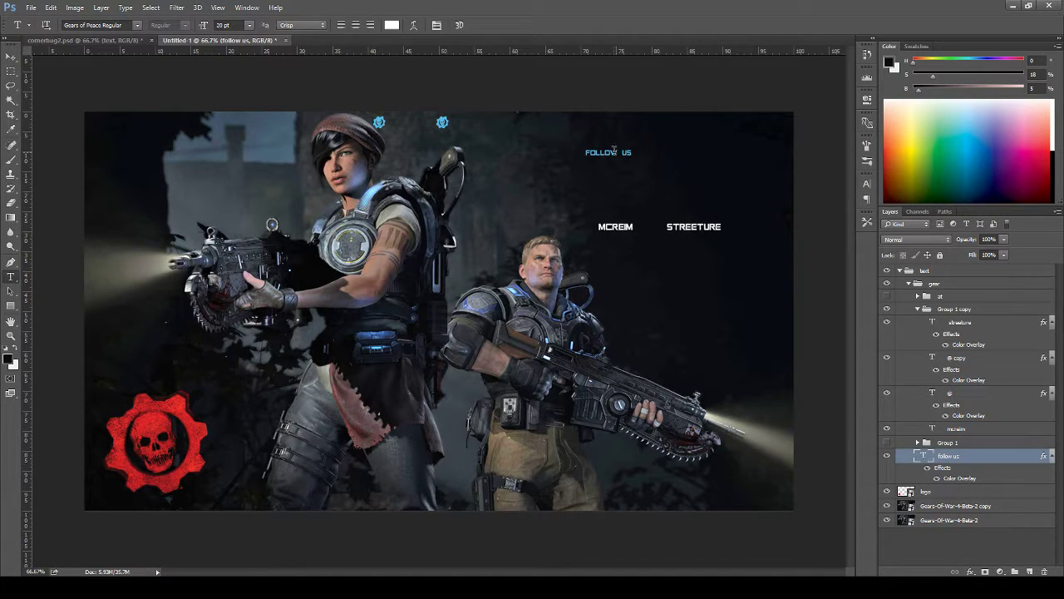
left_click(630, 154)
key("ctrl+a")
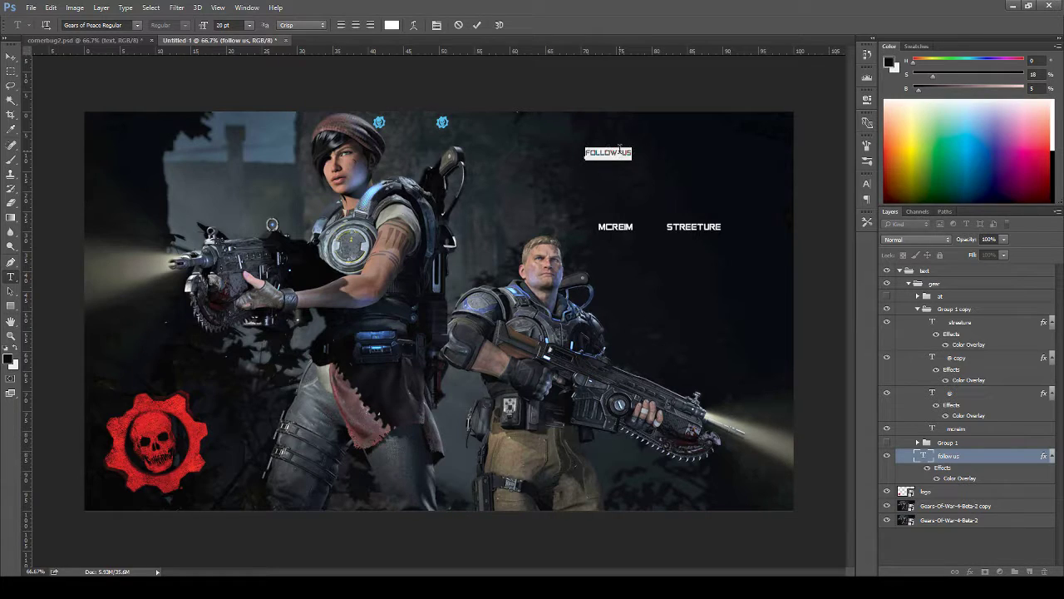
type("coo")
left_click(477, 25)
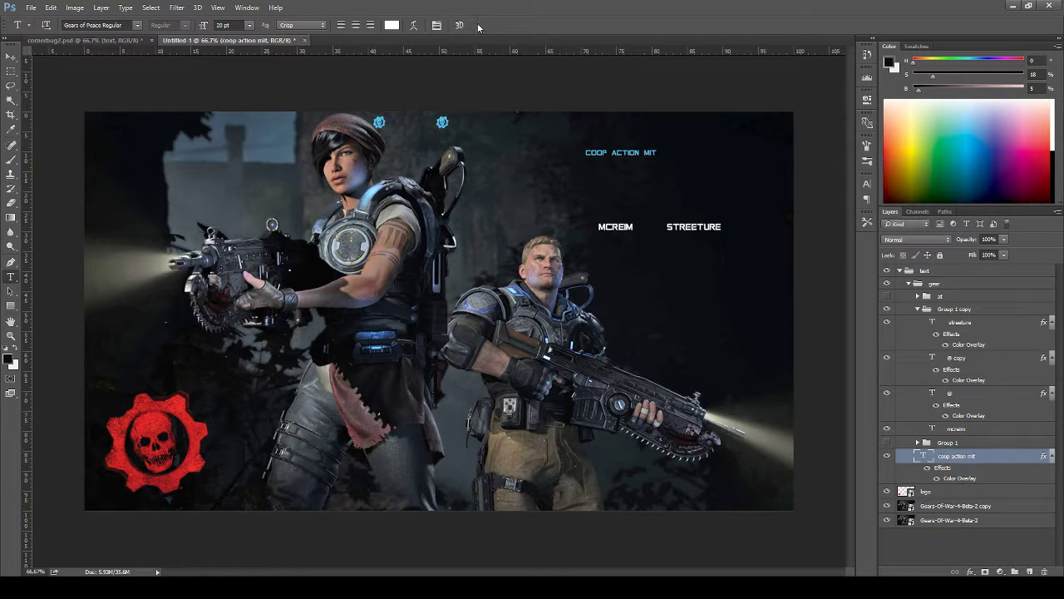
- Enlarge the coop action mit text proportionally to about 709% across the upper artwork and duplicate its layer
key("ctrl+t")
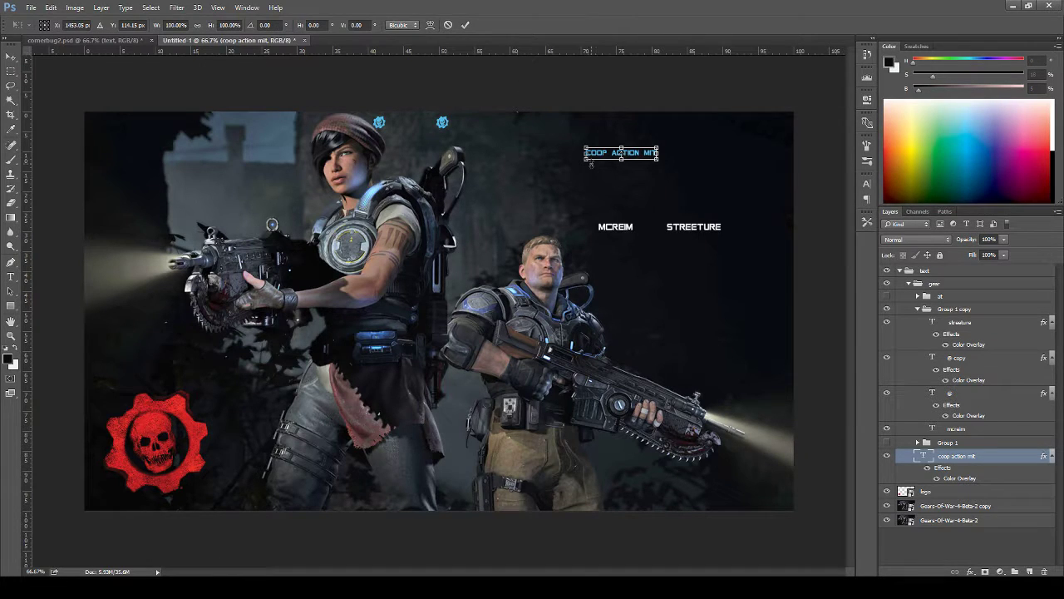
left_click_drag(580, 166, 180, 389)
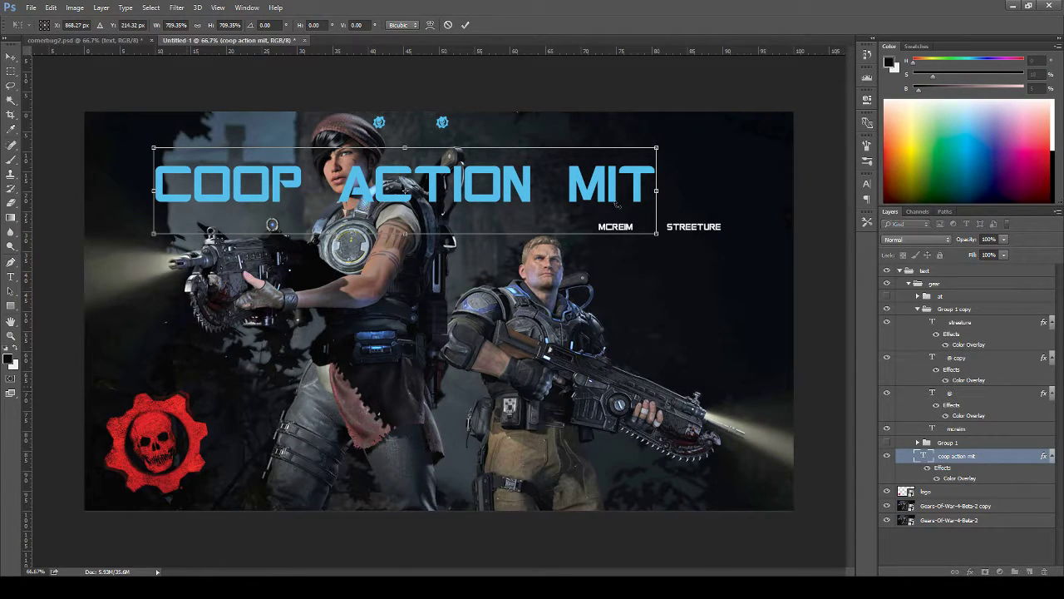
left_click(465, 24)
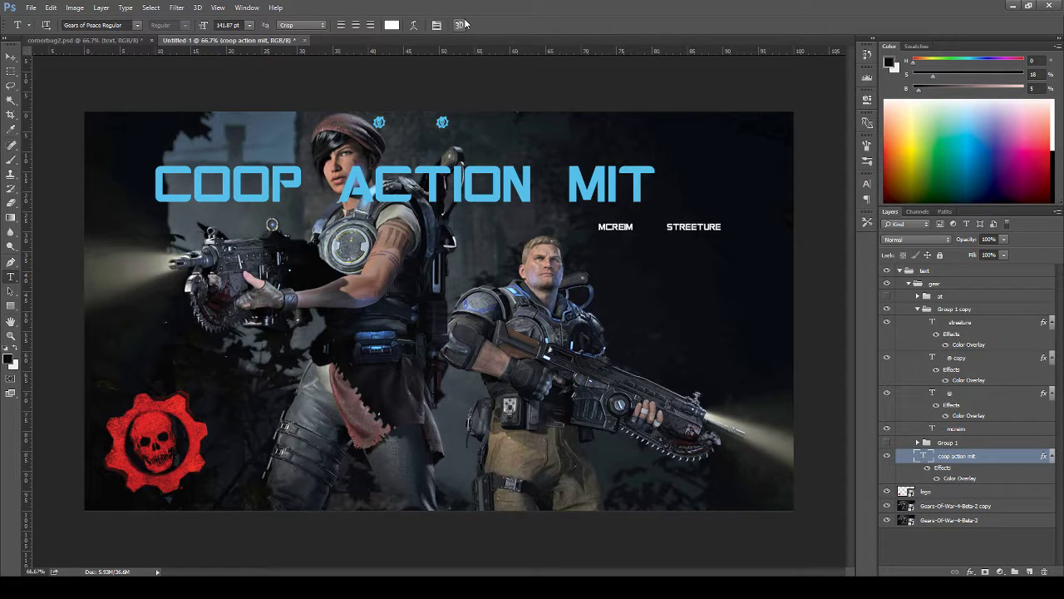
key("ctrl+j")
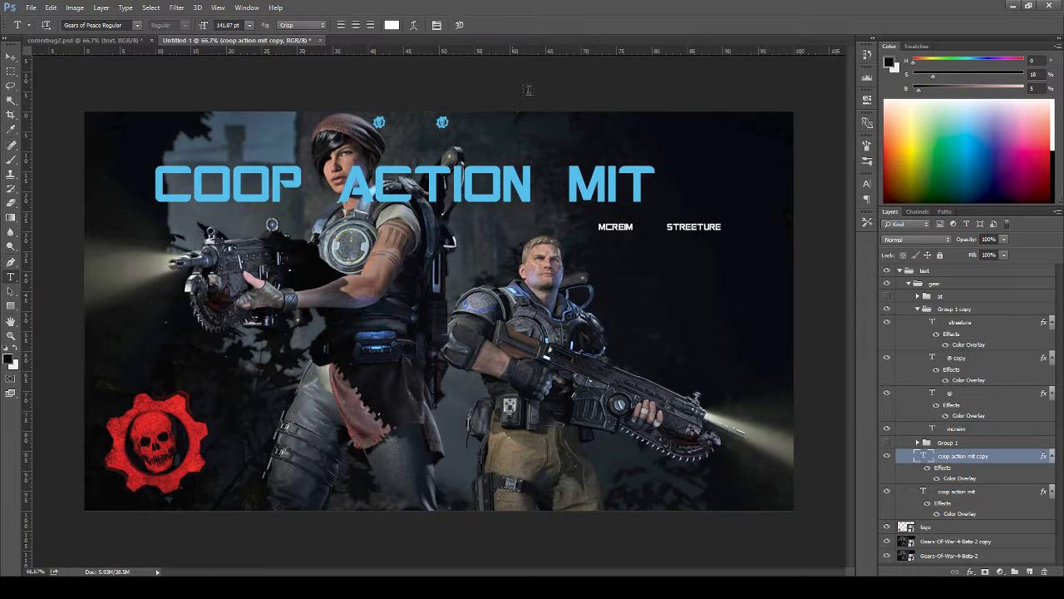
- Shorten the duplicated title text to "coop action" and move it up to the artwork's upper edge
left_click(550, 184)
left_click_drag(550, 184, 657, 183)
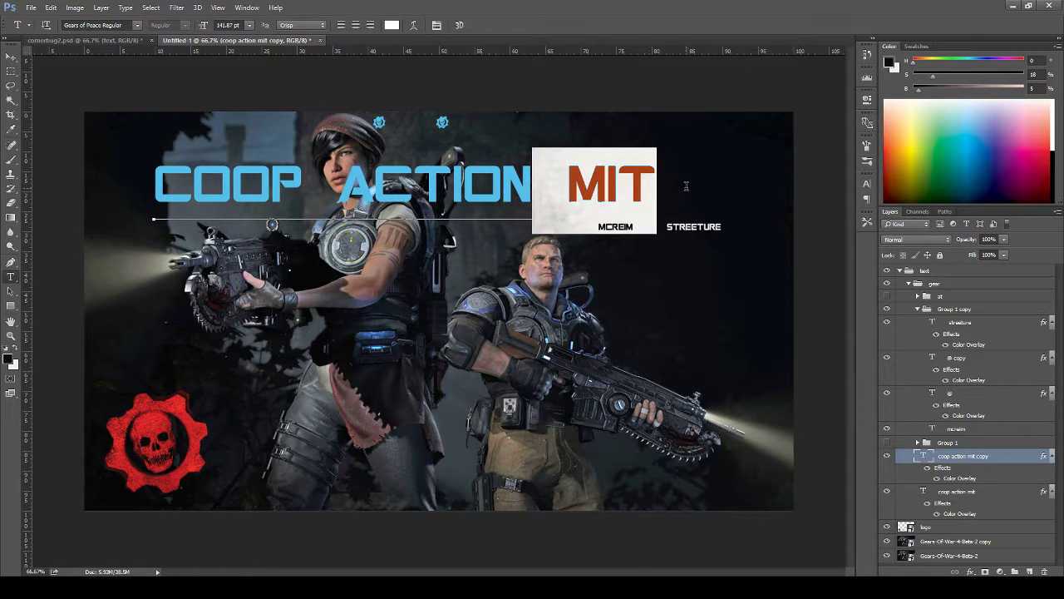
key("Left")
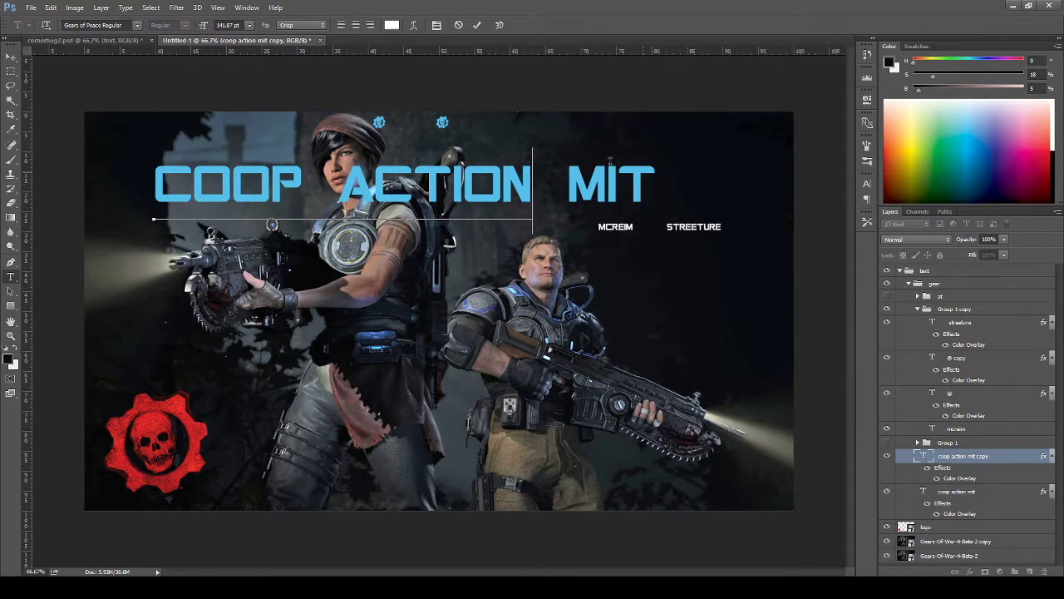
left_click(479, 26)
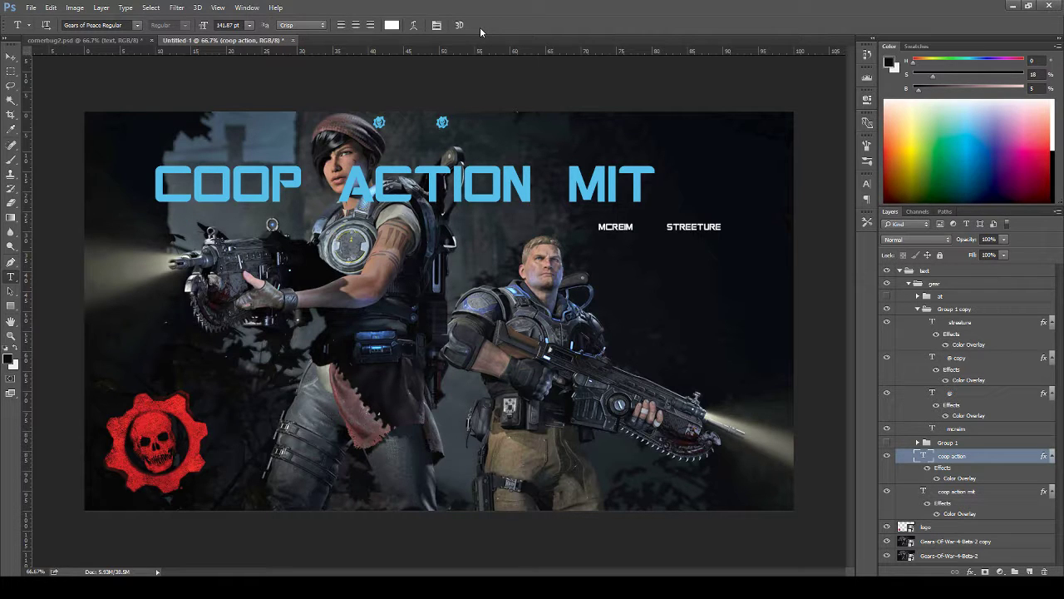
key("v")
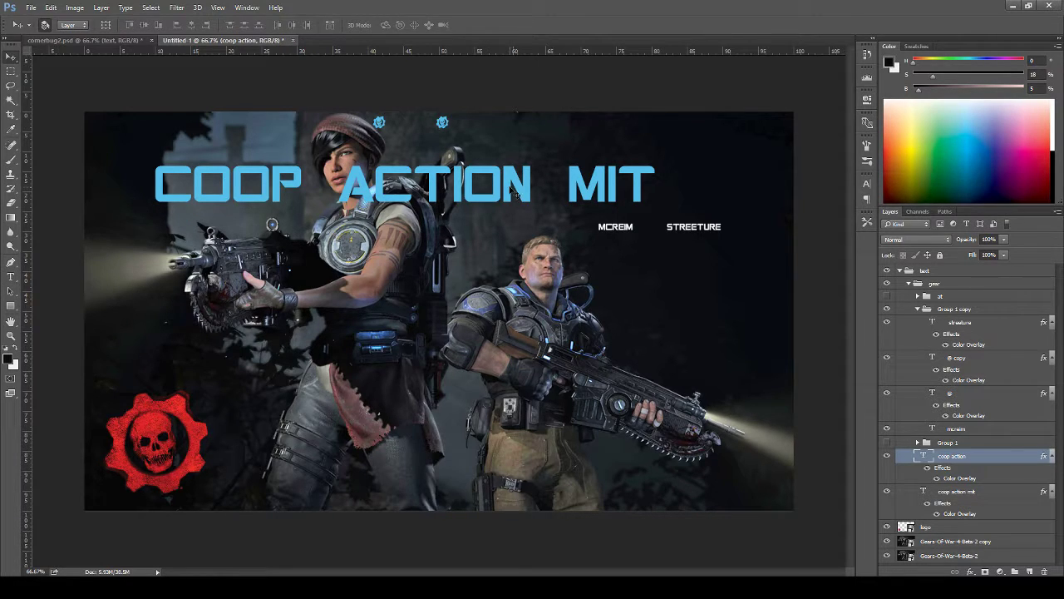
left_click_drag(515, 193, 533, 158)
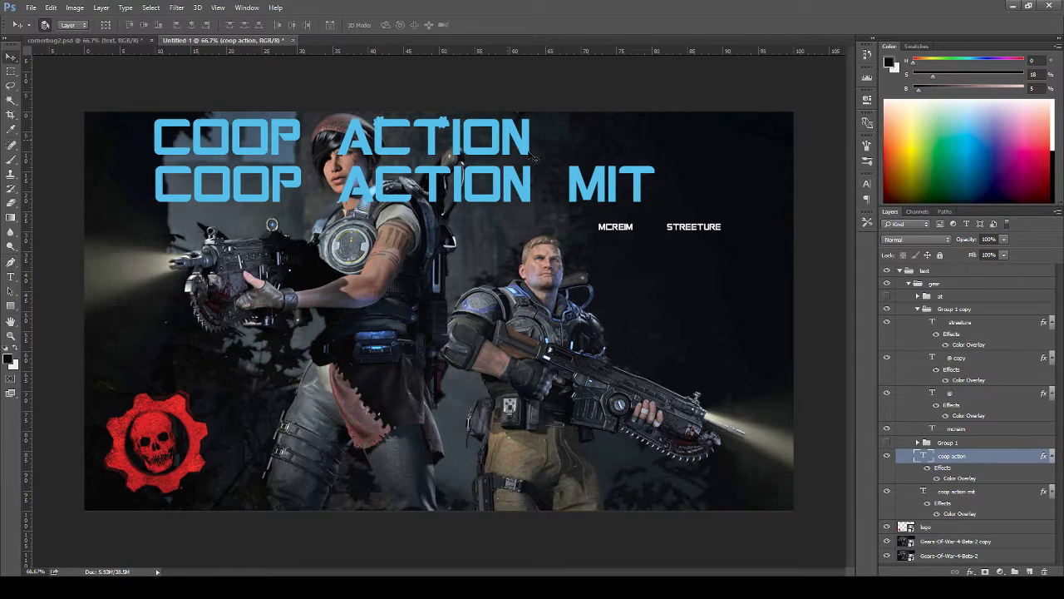
- Move the original title down above the skull logo and shorten its text to "mit"
left_click_drag(586, 181, 95, 320)
key("t")
key("BackSpace")
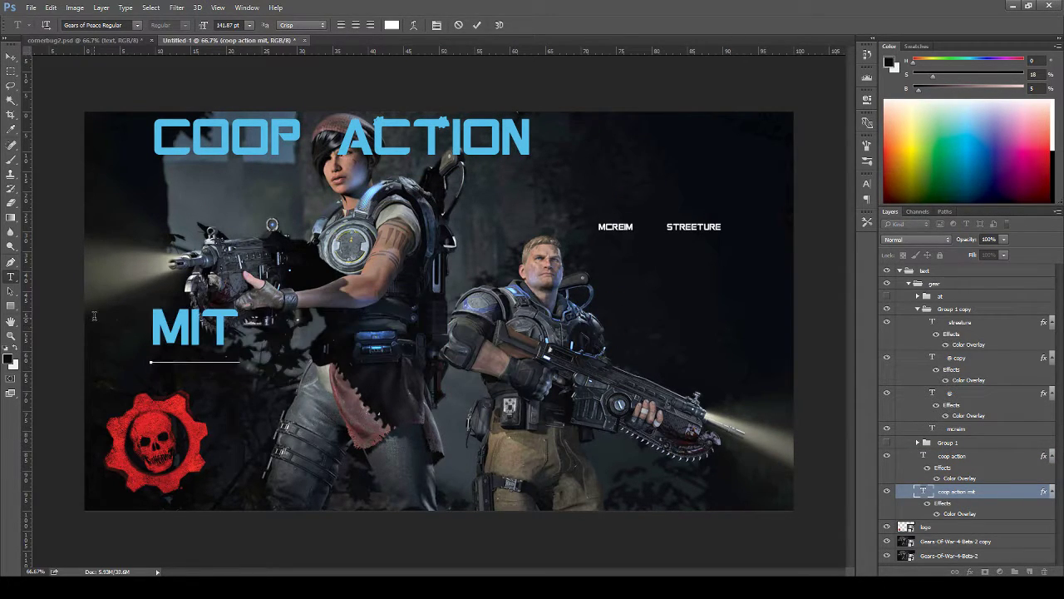
key("ctrl+Return")
key("v")
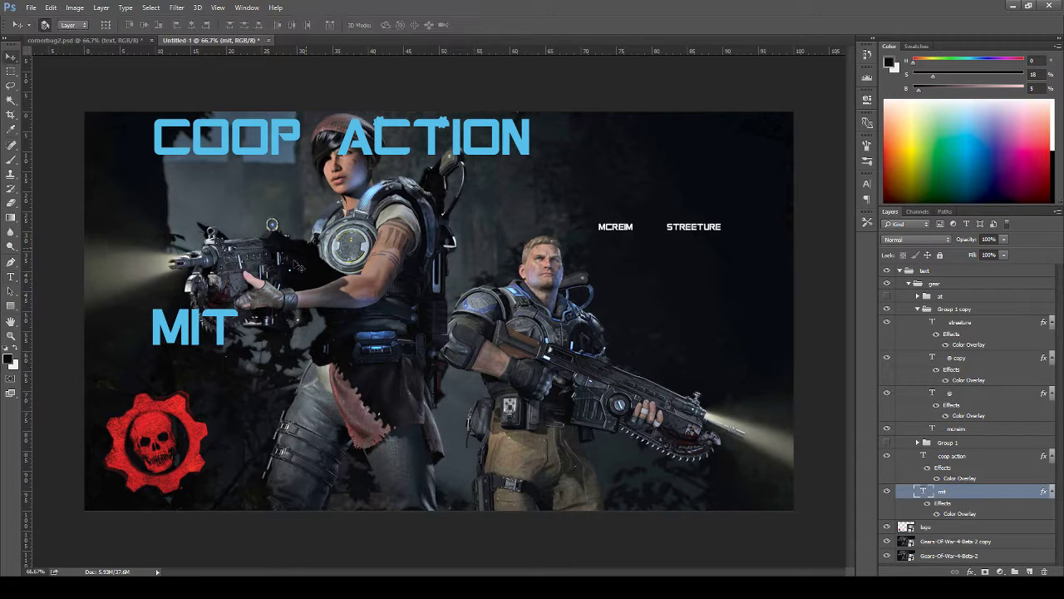
- Place the mit text over the blond soldier and move the mcreim and streeture texts beside it
left_click_drag(217, 322, 554, 288)
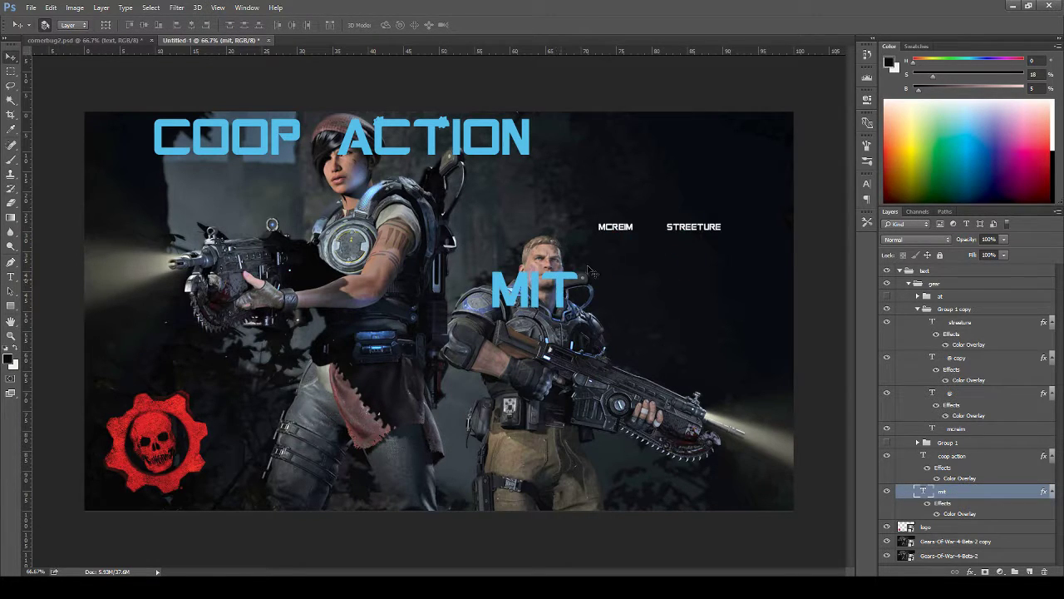
left_click_drag(615, 233, 608, 298)
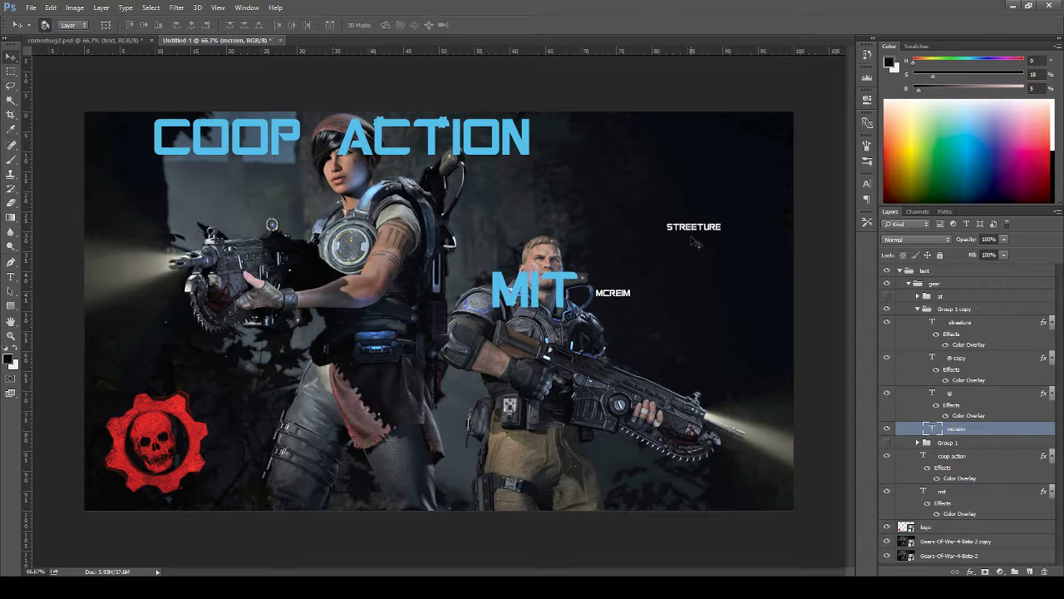
left_click_drag(697, 229, 683, 296)
- Set the font size of the mit and coop action texts to 140 pt
left_click(532, 286)
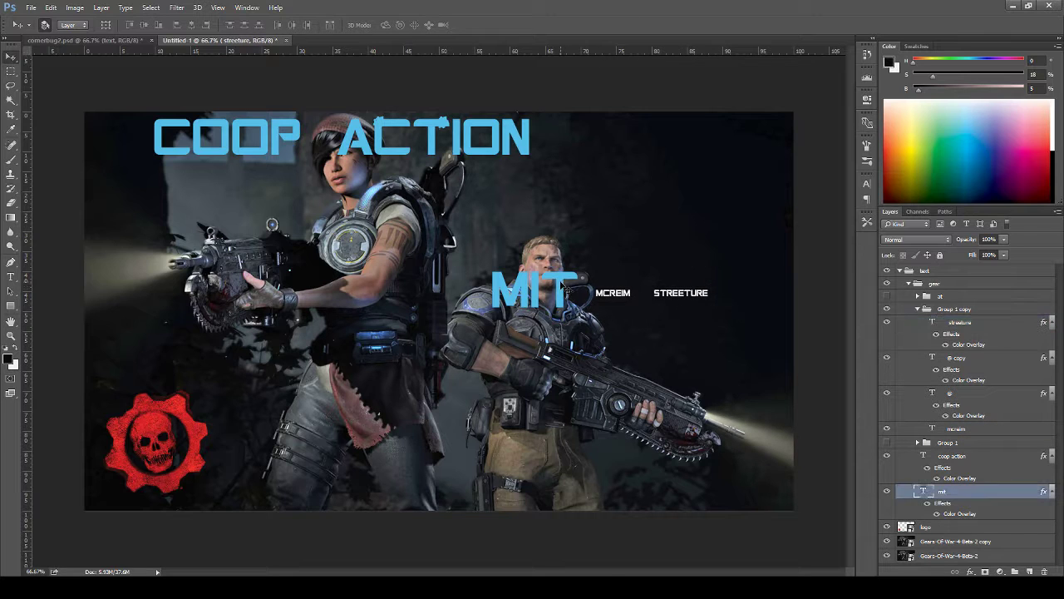
left_click(868, 186)
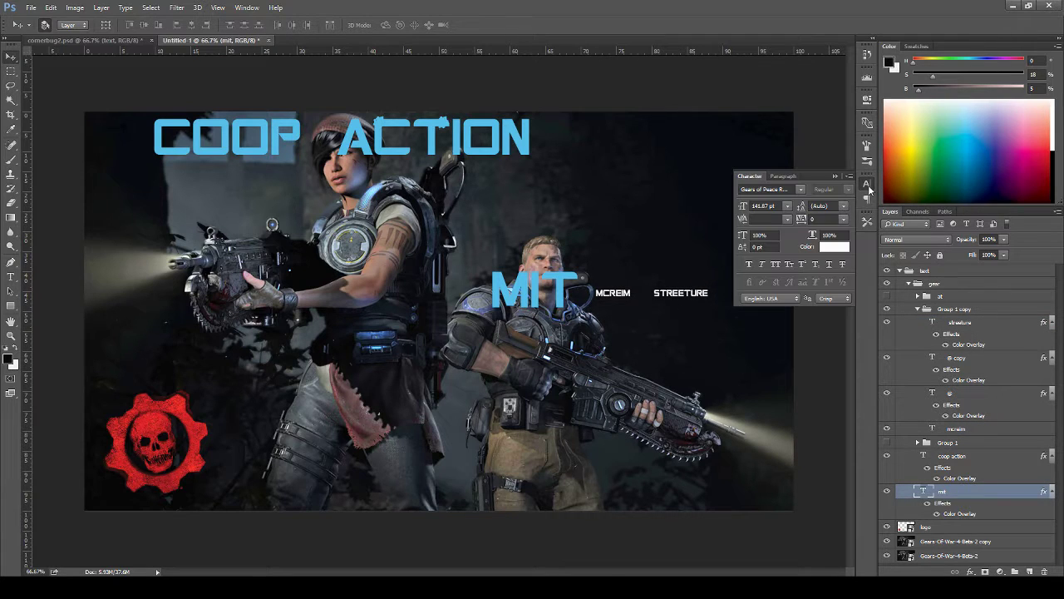
left_click(780, 206)
type("40")
key("Return")
key("alt+]")
type("140")
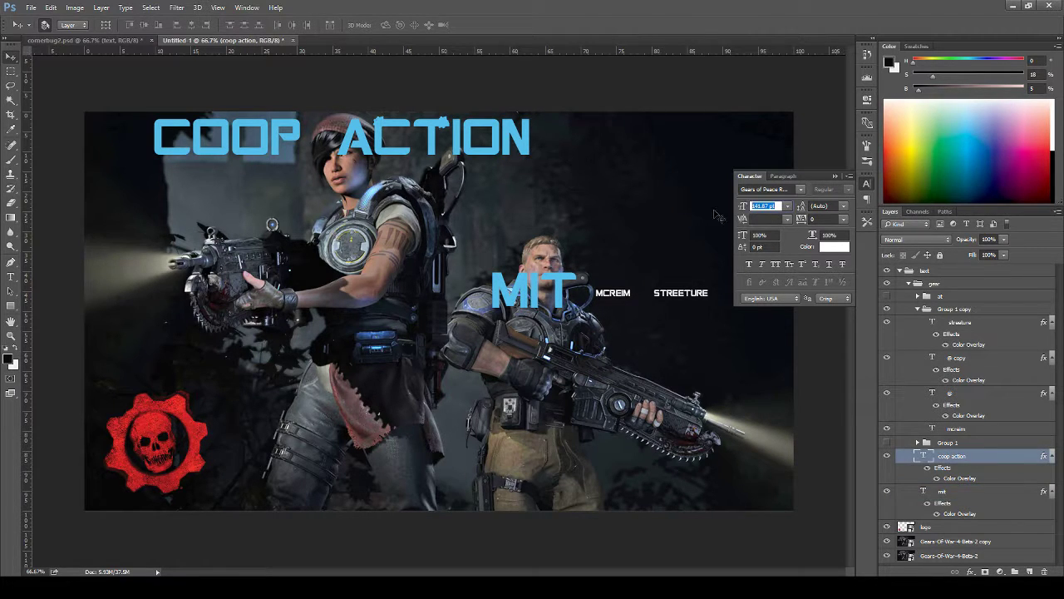
key("Return")
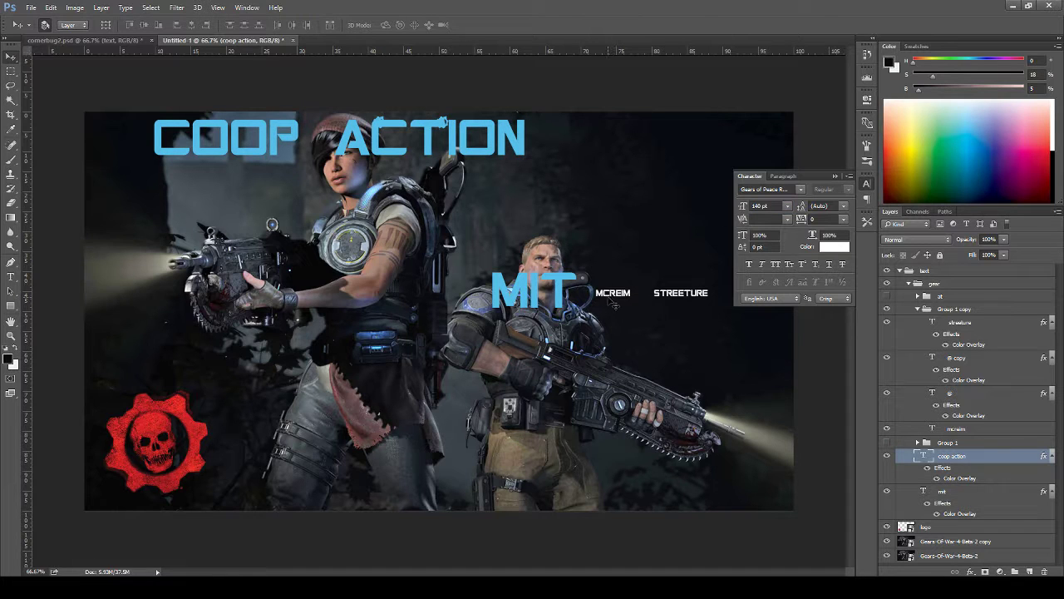
- Set the font size of the mcreim and streeture texts to 140 pt
key("alt+]")
left_click(765, 205)
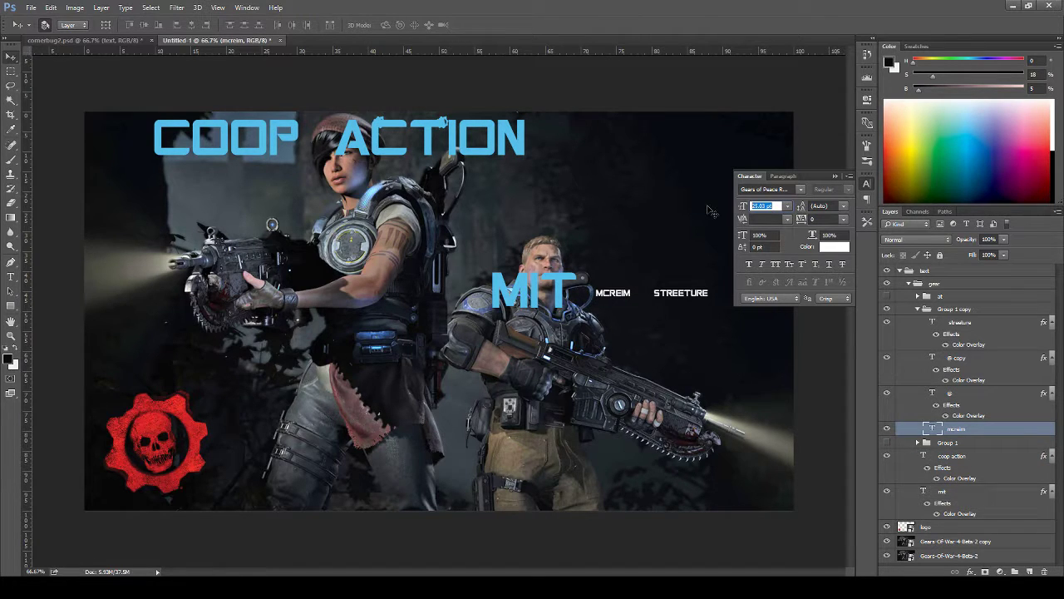
type("140")
key("Return")
key("alt+]")
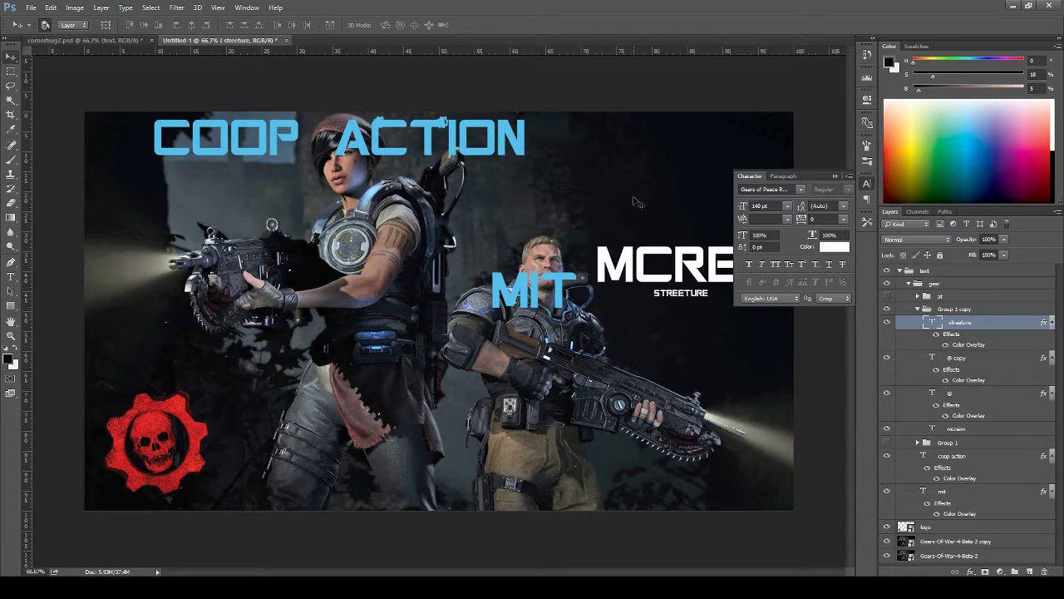
- Arrange the mit text centrally below coop action, with the mcreim text beneath it
left_click_drag(699, 264, 491, 378)
left_click_drag(546, 285, 470, 319)
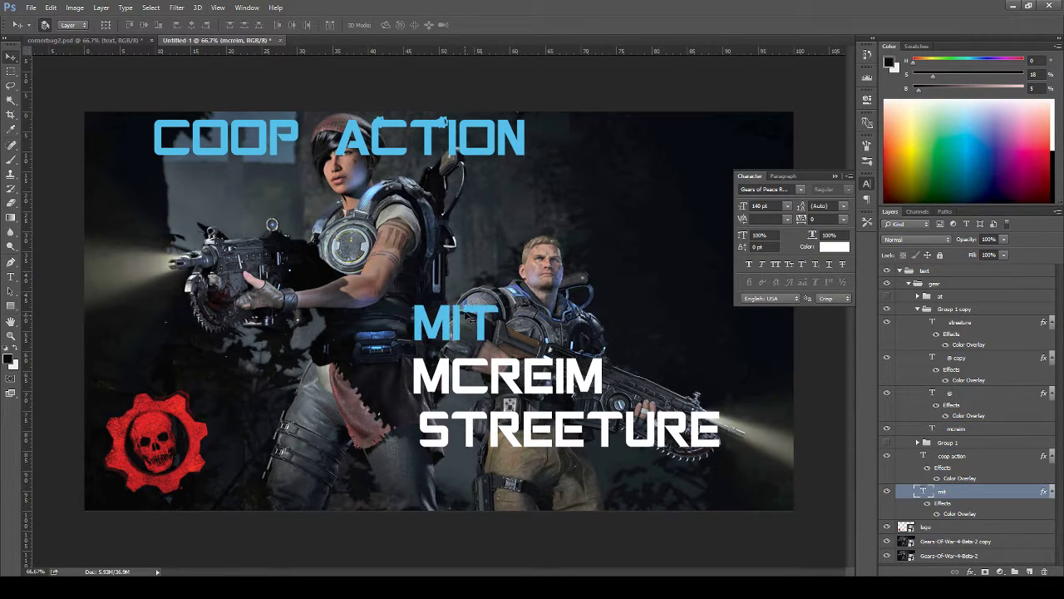
left_click(966, 459, "ctrl")
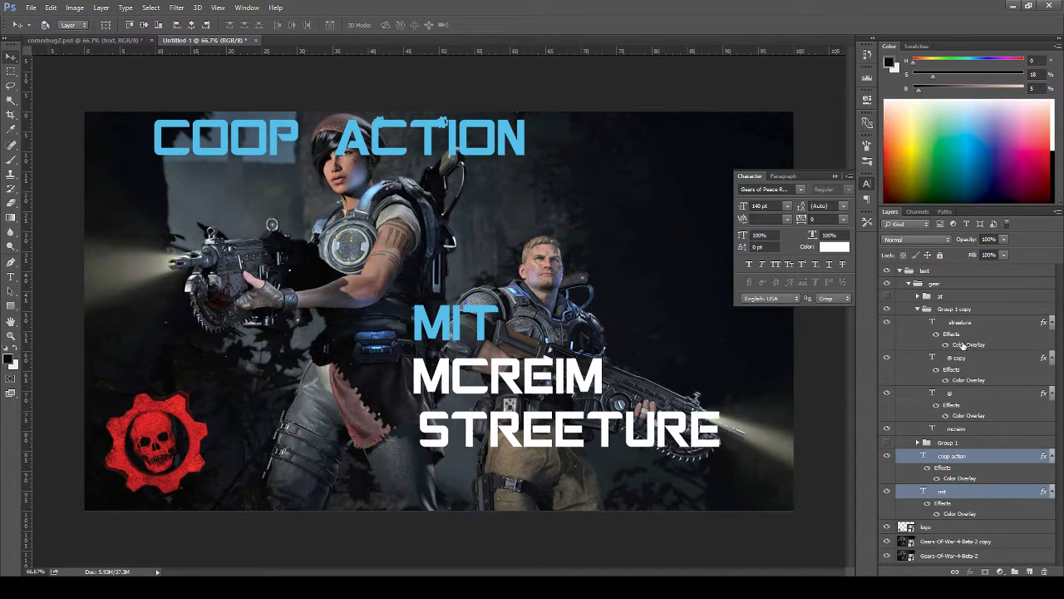
left_click_drag(539, 379, 538, 357)
left_click_drag(488, 314, 495, 221)
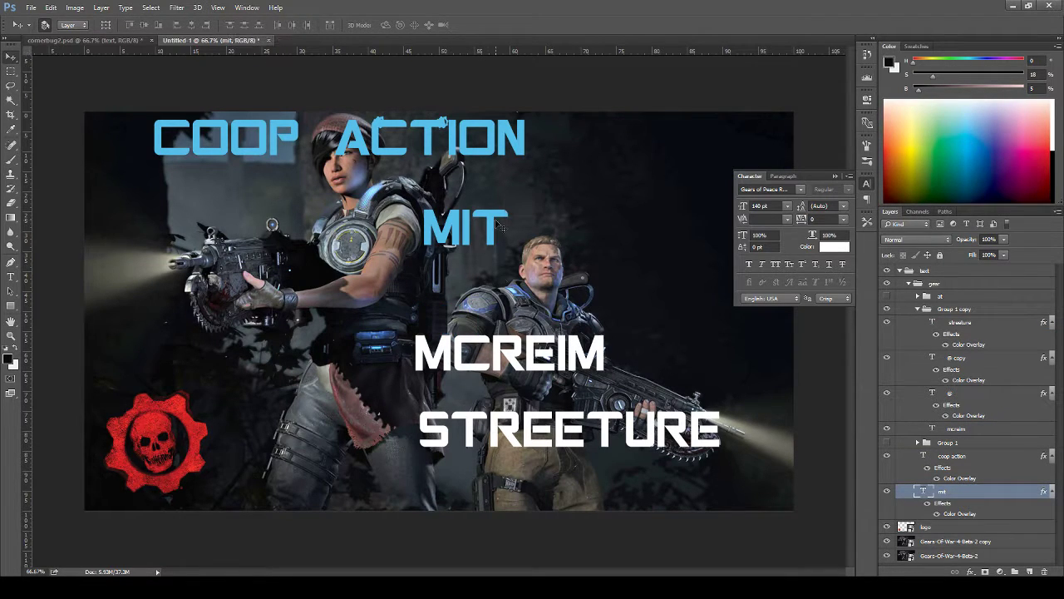
left_click_drag(531, 351, 503, 287)
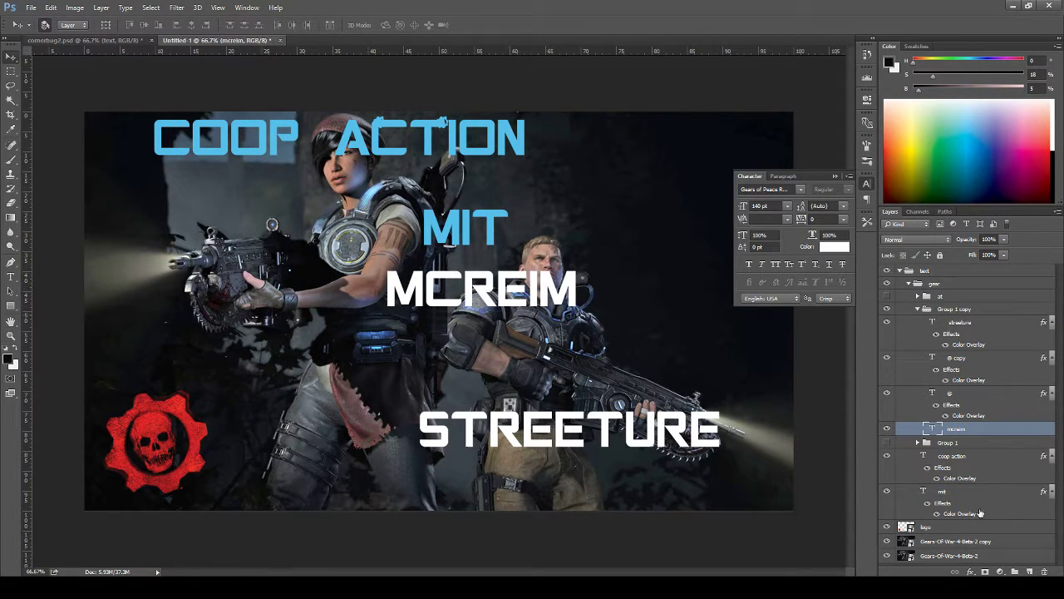
- Place the streeture text directly below mcreim and reorder the layers so mit and streeture sit just above mcreim
left_click_drag(948, 494, 965, 422)
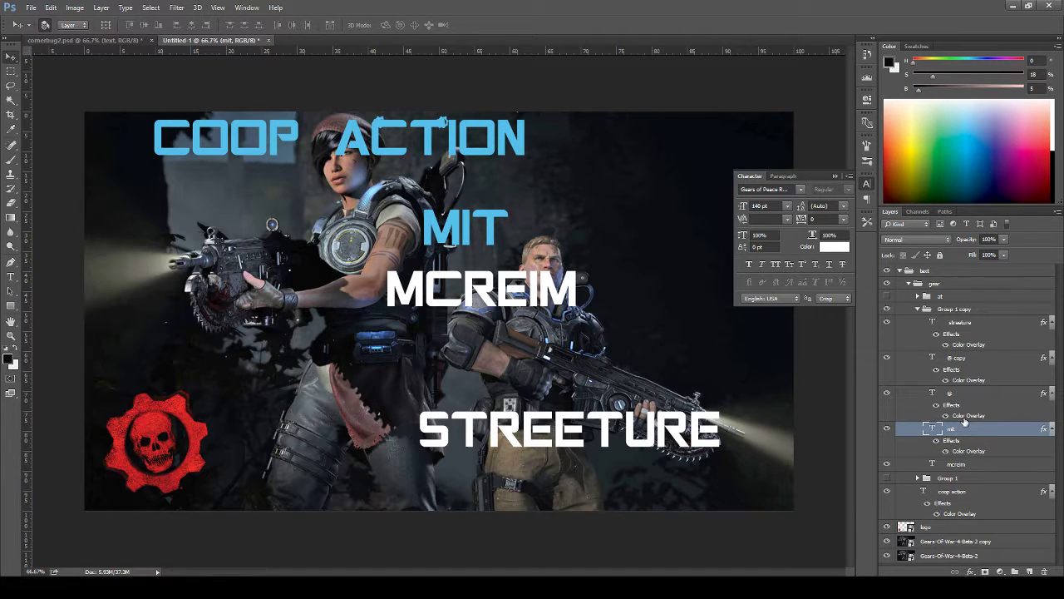
left_click_drag(492, 424, 452, 332)
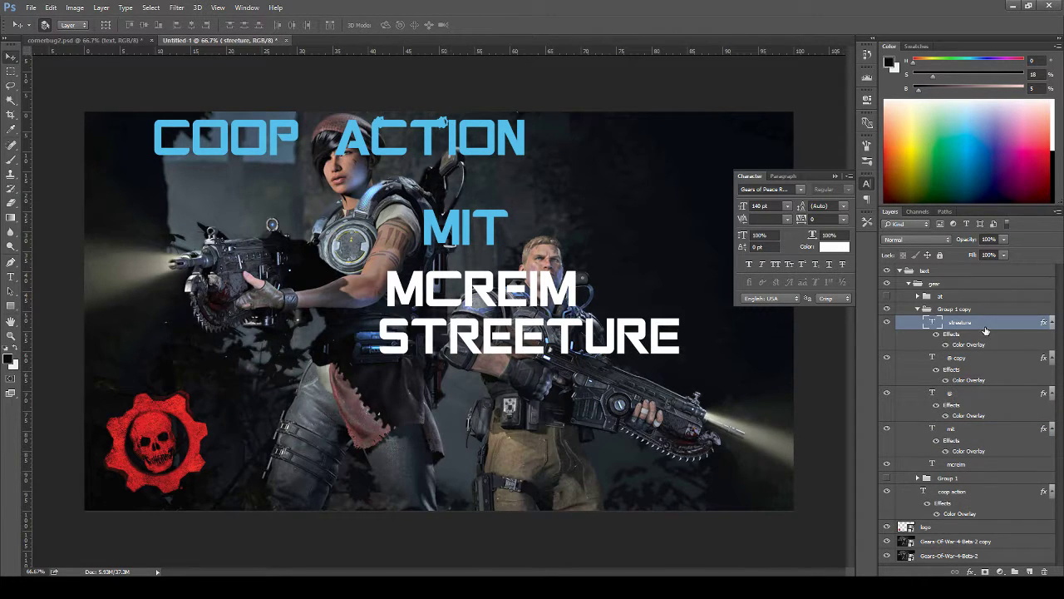
left_click_drag(985, 326, 1009, 449)
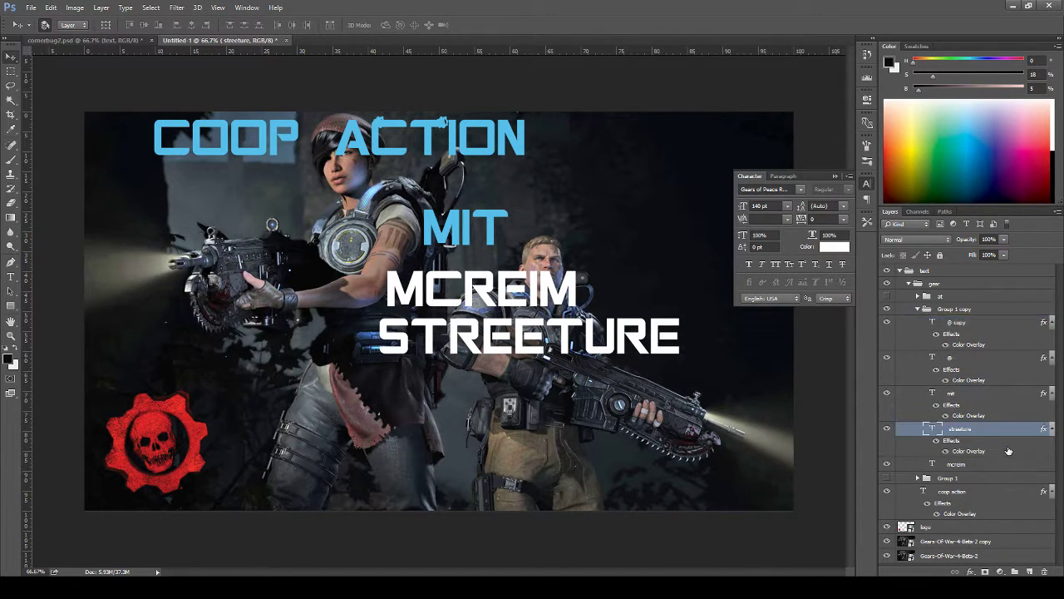
left_click(887, 464)
left_click(888, 463)
left_click(952, 359)
left_click(960, 324, "shift")
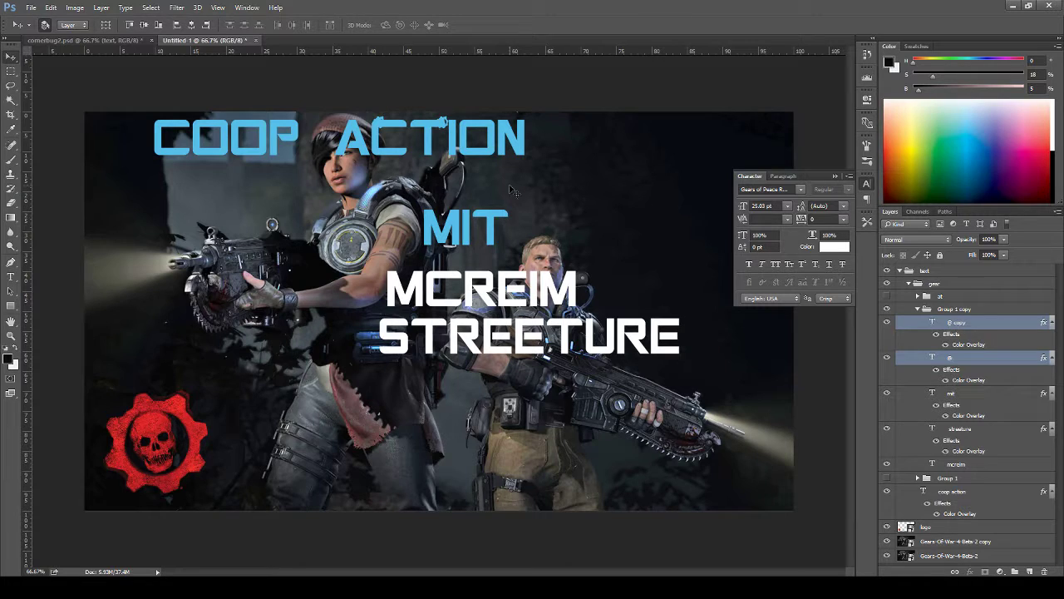
left_click(956, 541)
left_click_drag(465, 216, 495, 269)
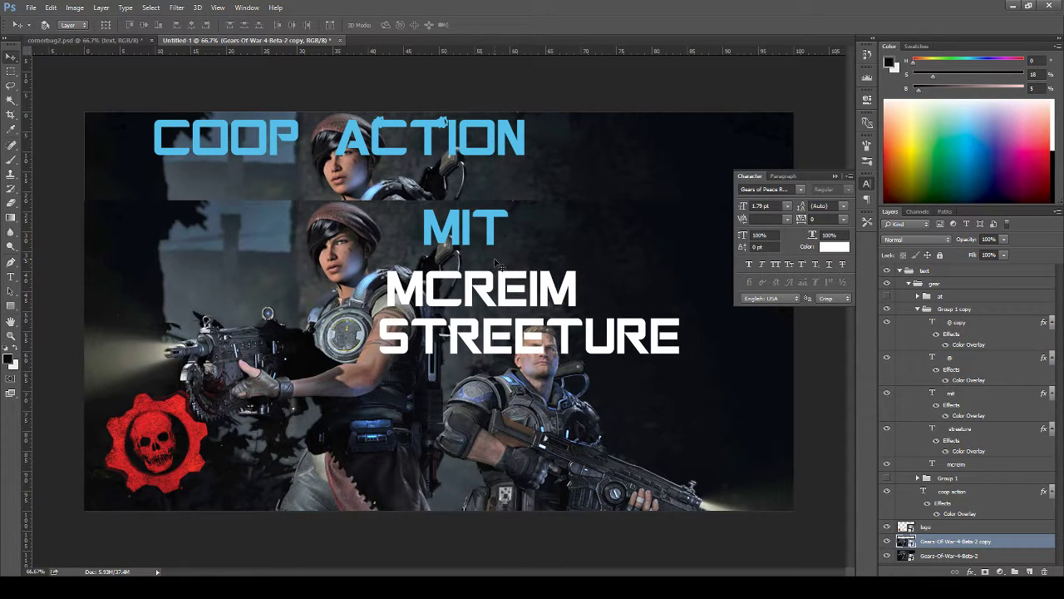
key("ctrl+z")
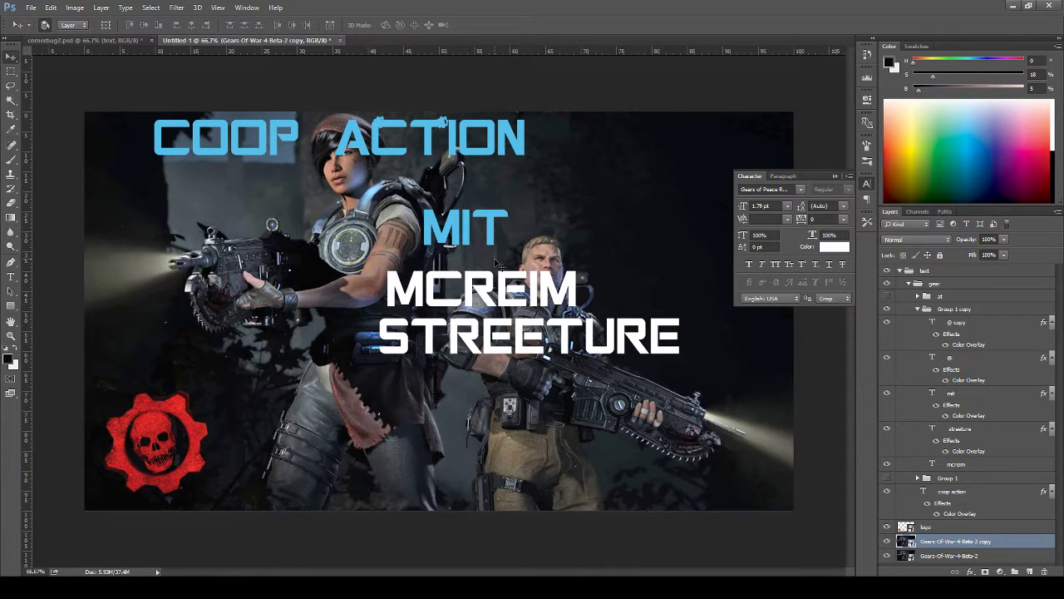
- Hide the Gears-Of-War-4-Beta-2 layer and add a new layer filled with the black foreground colour beneath its copy
left_click(886, 556)
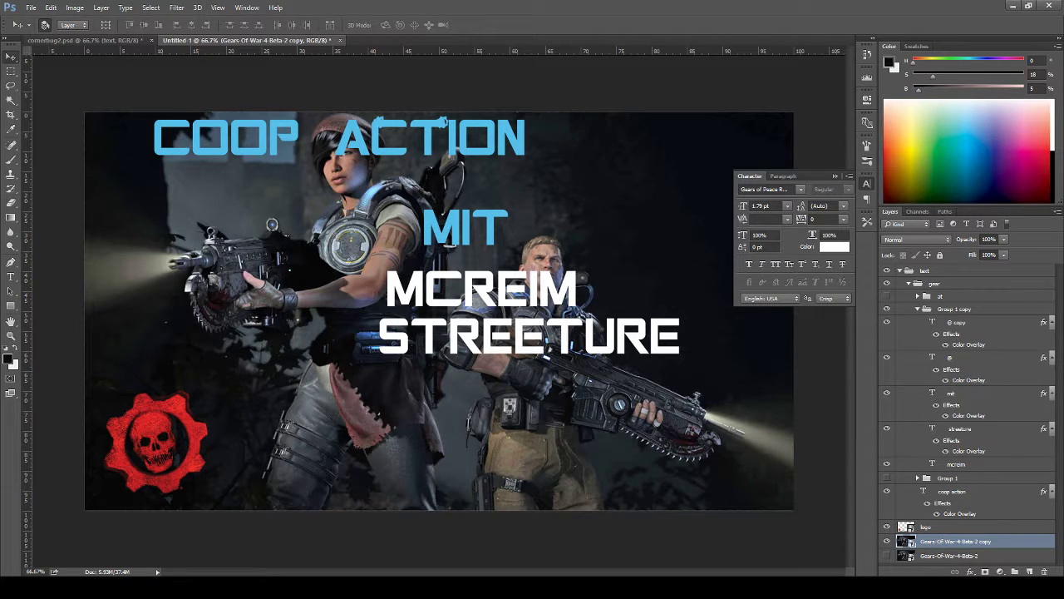
left_click(1029, 572)
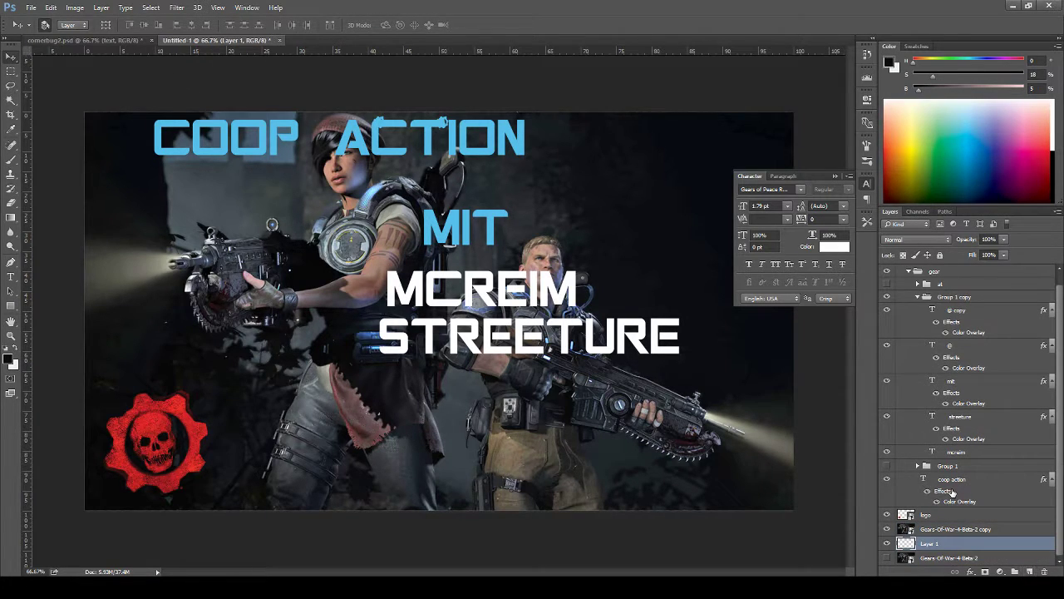
key("alt+BackSpace")
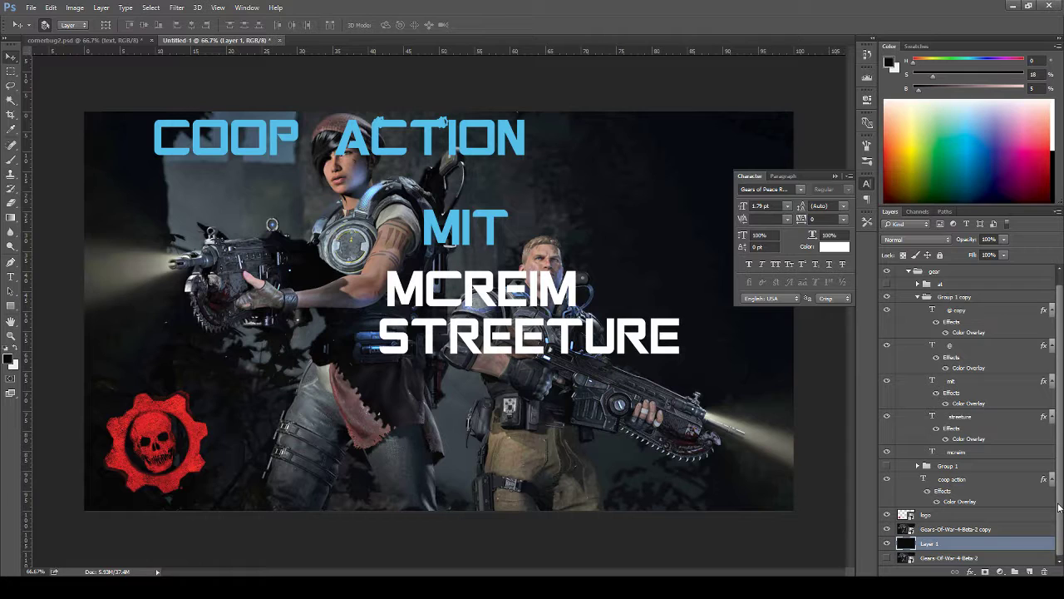
- Duplicate the mit text below streeture and change the copy's text to "mi 2.11."
left_click_drag(1060, 506, 1061, 496)
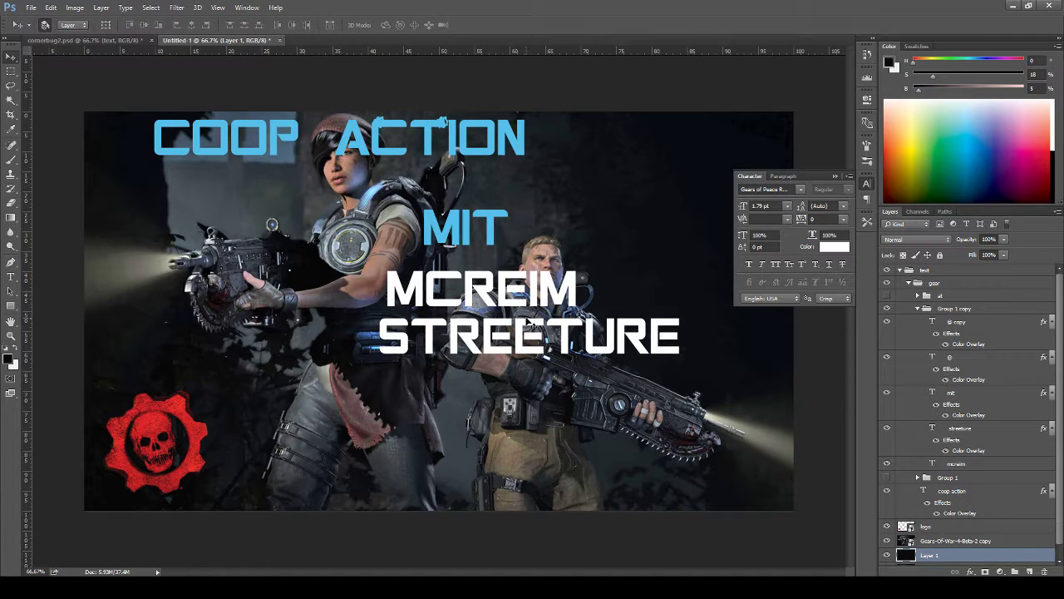
left_click_drag(464, 237, 450, 412)
key("t")
key("BackSpace")
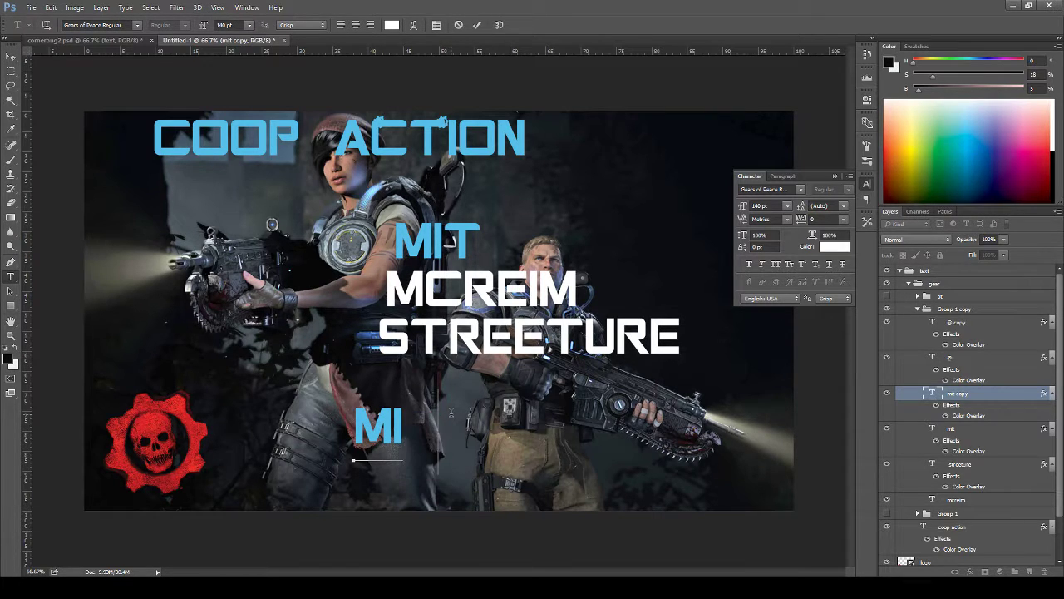
type("2.11.")
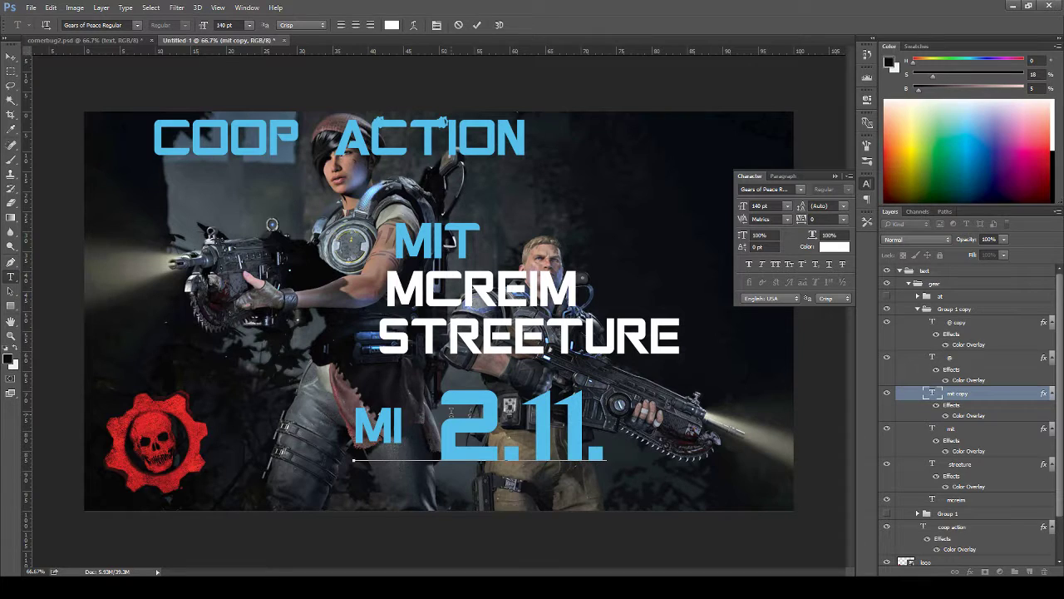
key("ctrl+Return")
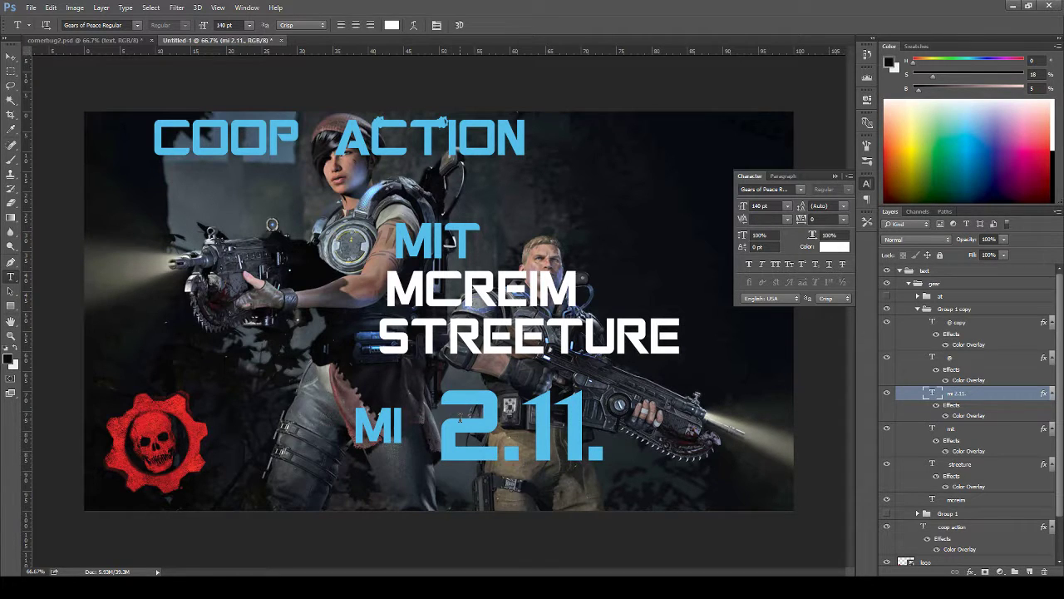
- Shift the mi 2.11. text slightly left and up, and select the streeture text
key("v")
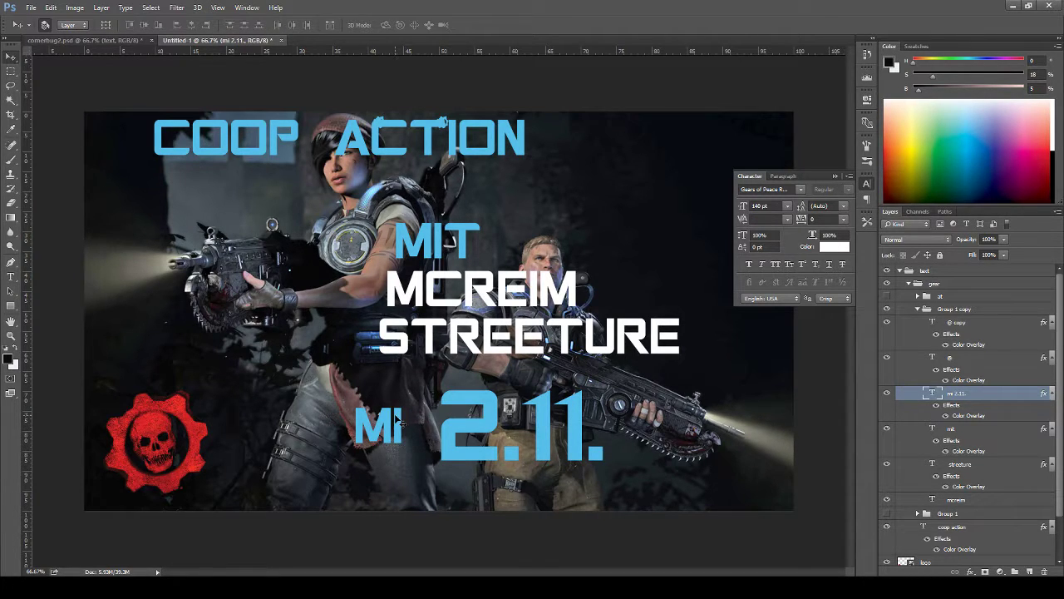
left_click_drag(402, 420, 372, 414)
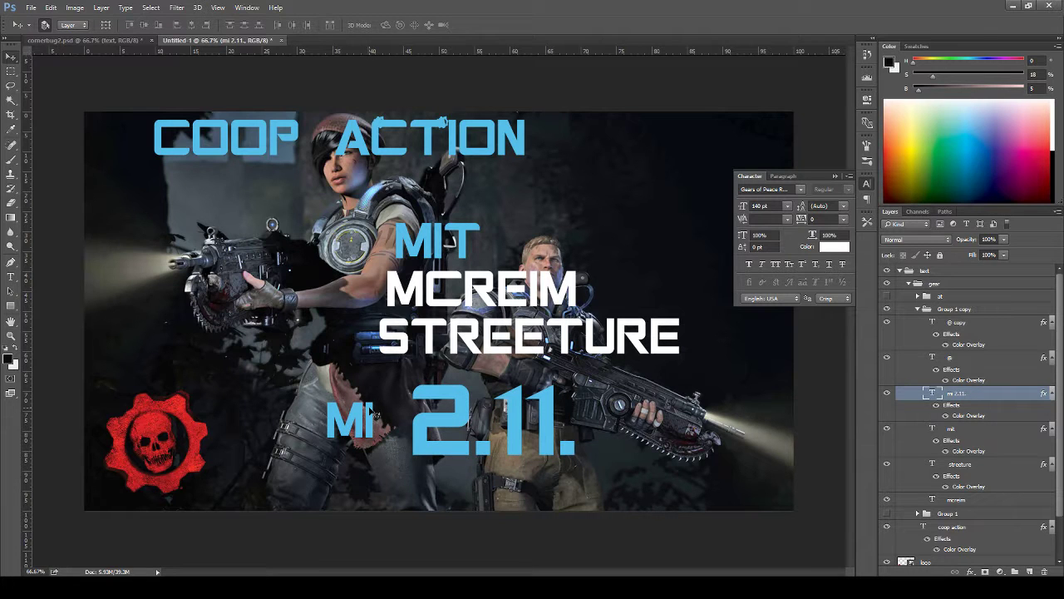
left_click(512, 355)
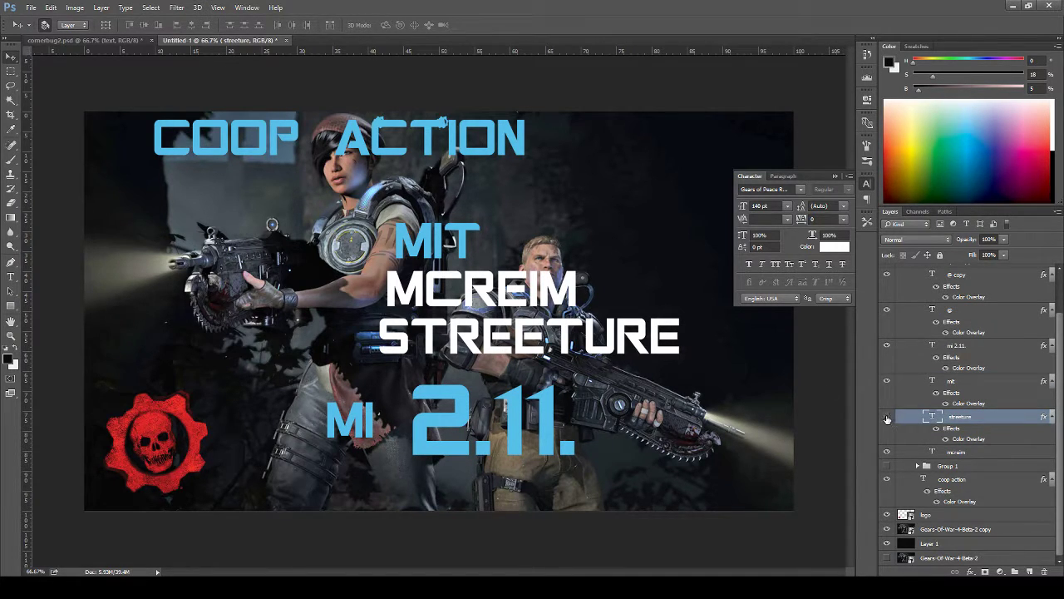
- Duplicate the mi 2.11. text just below the original and change the copy's text to "18-20h"
left_click(548, 424)
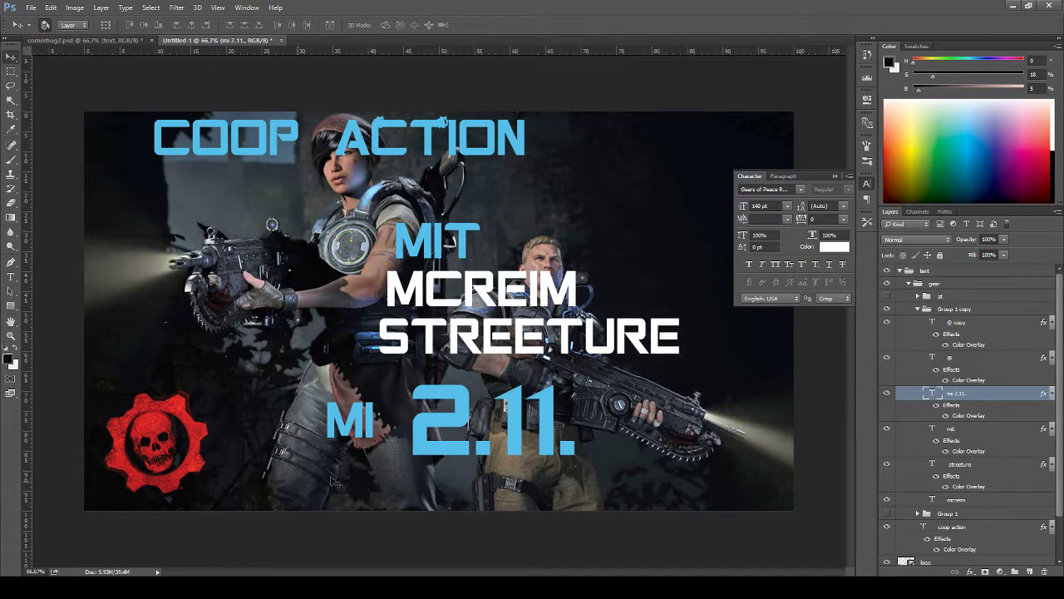
key("t")
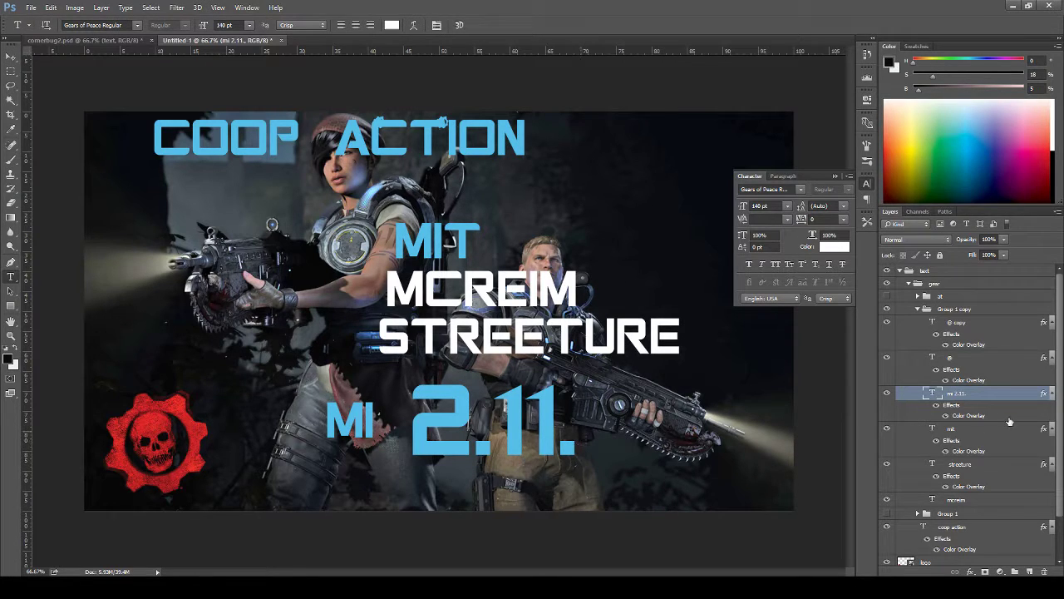
key("ctrl+j")
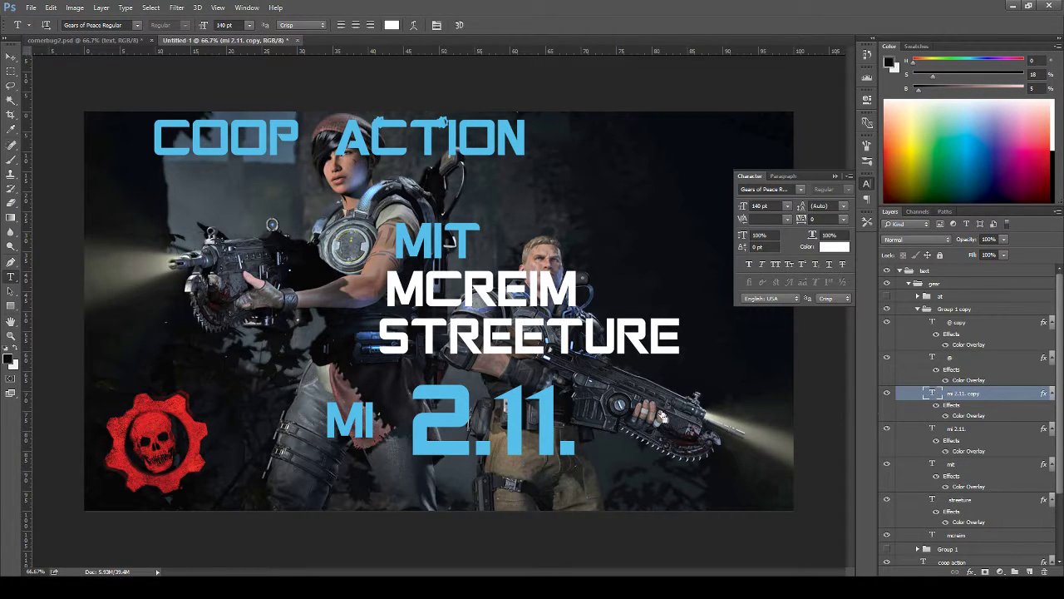
key("v")
left_click_drag(521, 423, 542, 522)
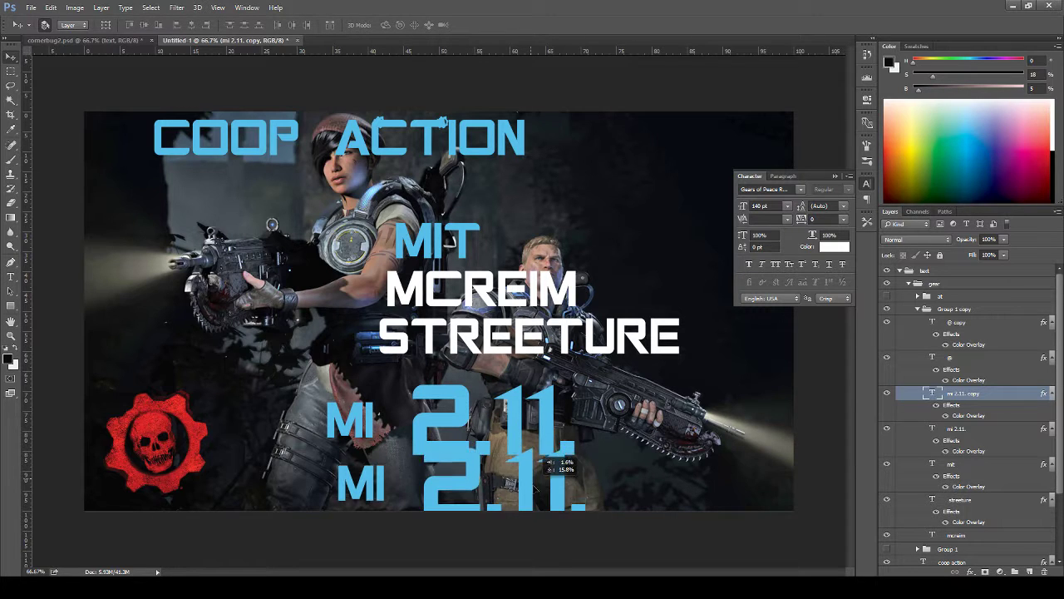
key("t")
left_click(510, 491)
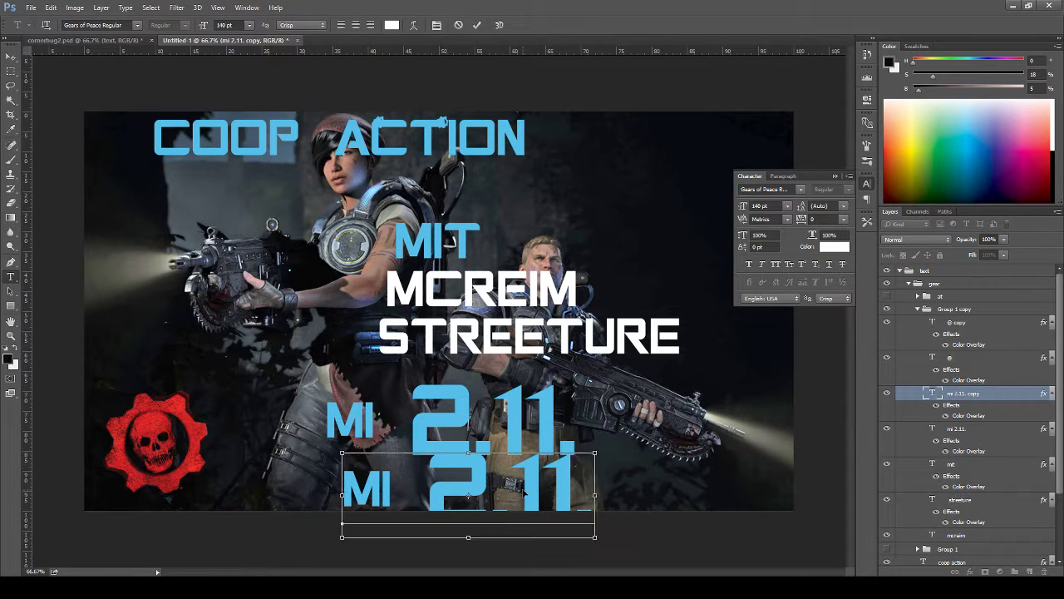
key("ctrl+a")
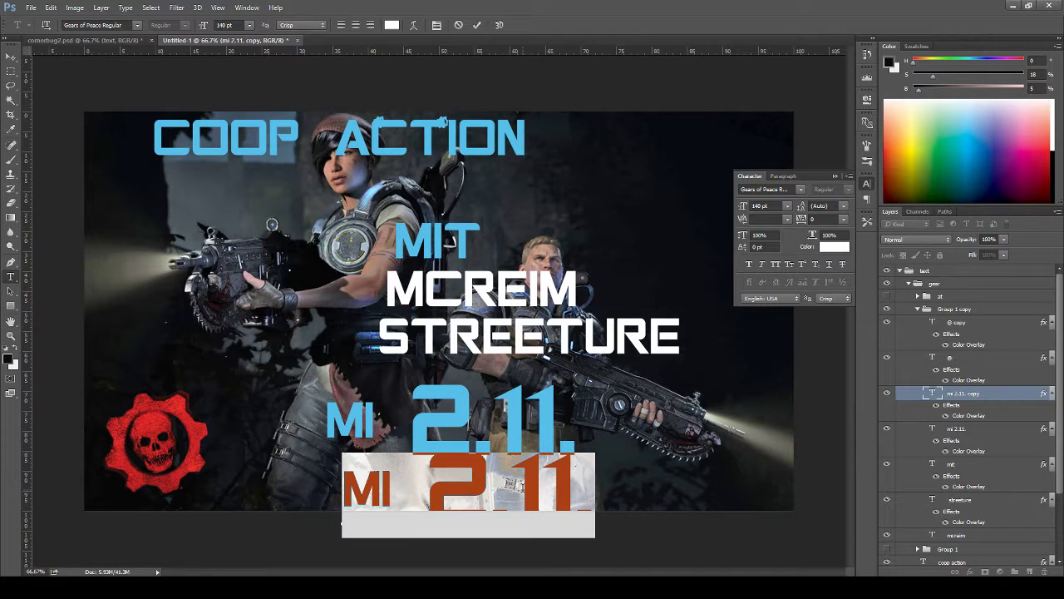
type("18-")
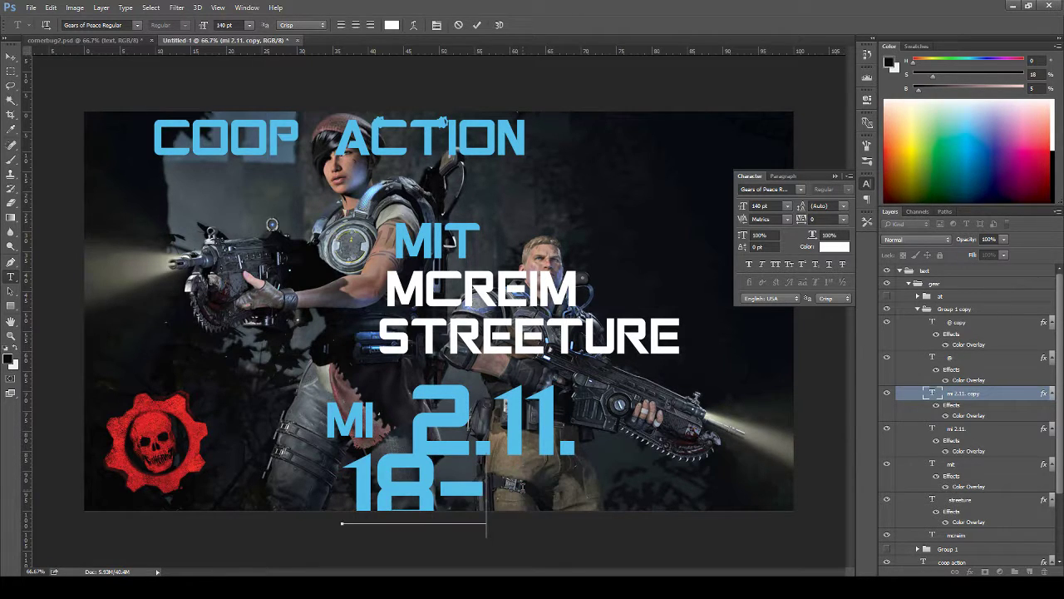
type("20h")
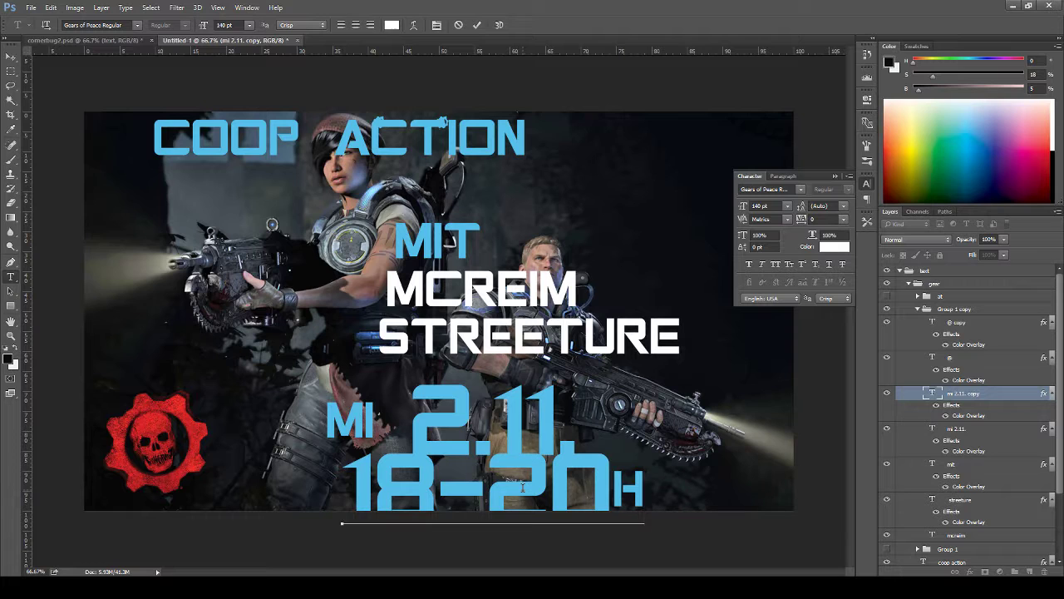
key("ctrl+Return")
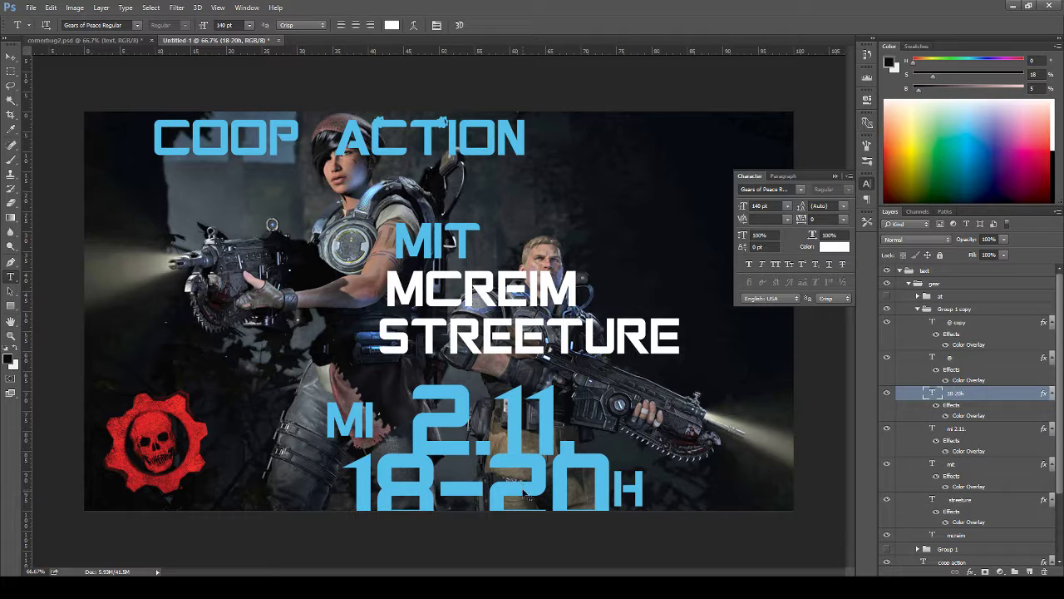
- Scale the 18-20h text to about 57% and place it in the canvas's lower right area
key("ctrl+t")
left_click_drag(645, 453, 663, 479)
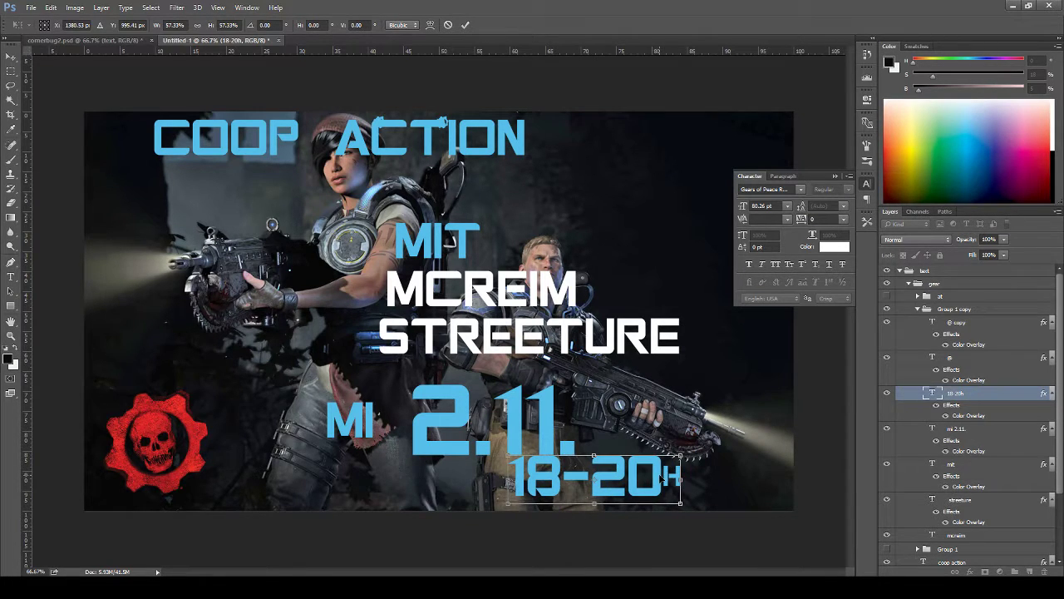
key("Return")
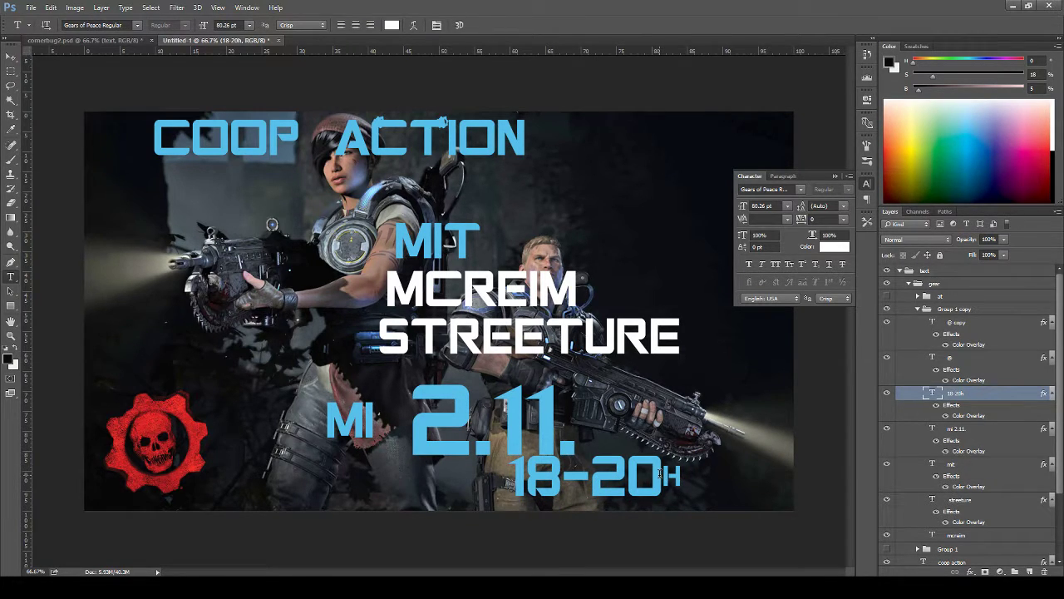
key("v")
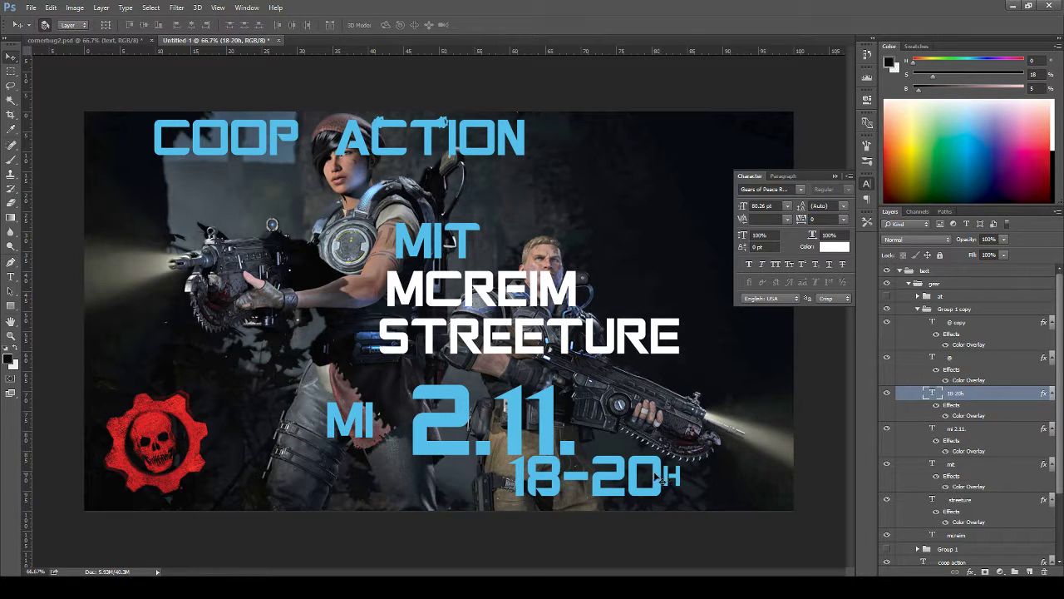
left_click_drag(664, 484, 749, 467)
left_click(888, 393)
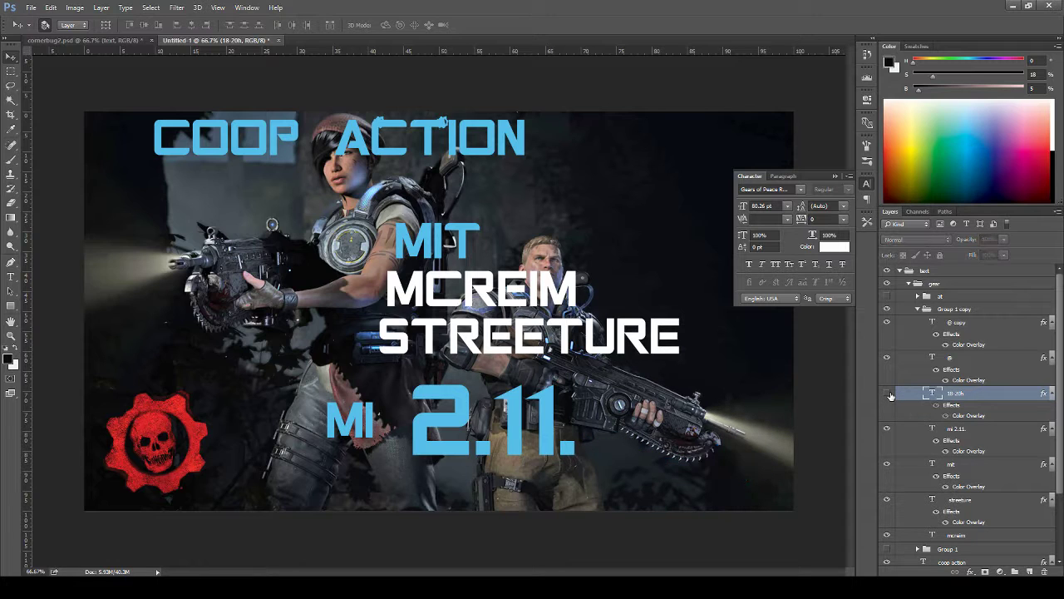
left_click(889, 393)
- Move the mi 2.11. text down and left, between the red skull logo and the 18-20h text, and collapse the character settings
left_click(957, 428)
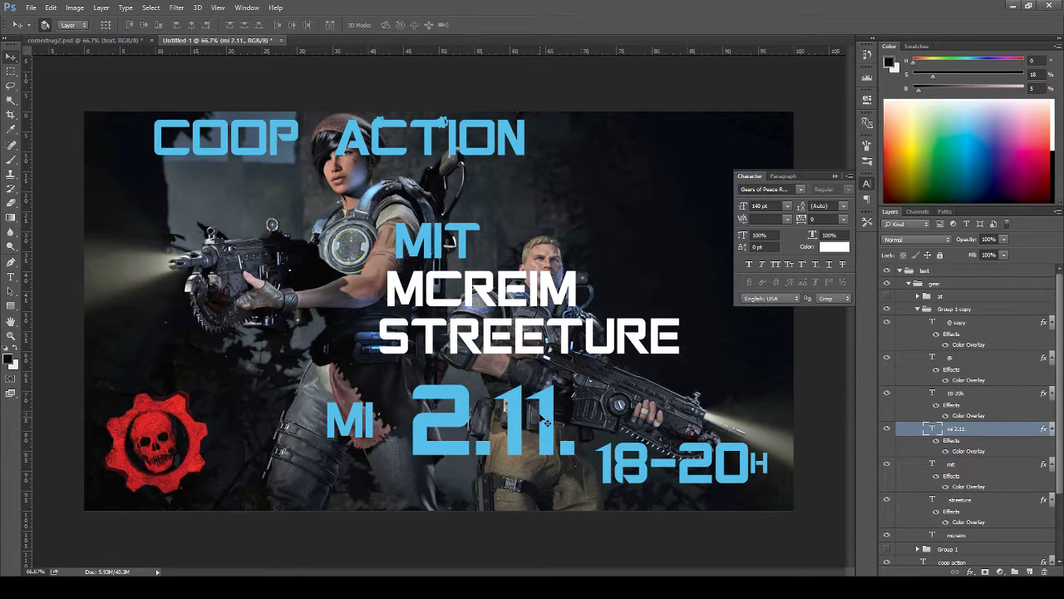
left_click_drag(546, 421, 493, 448)
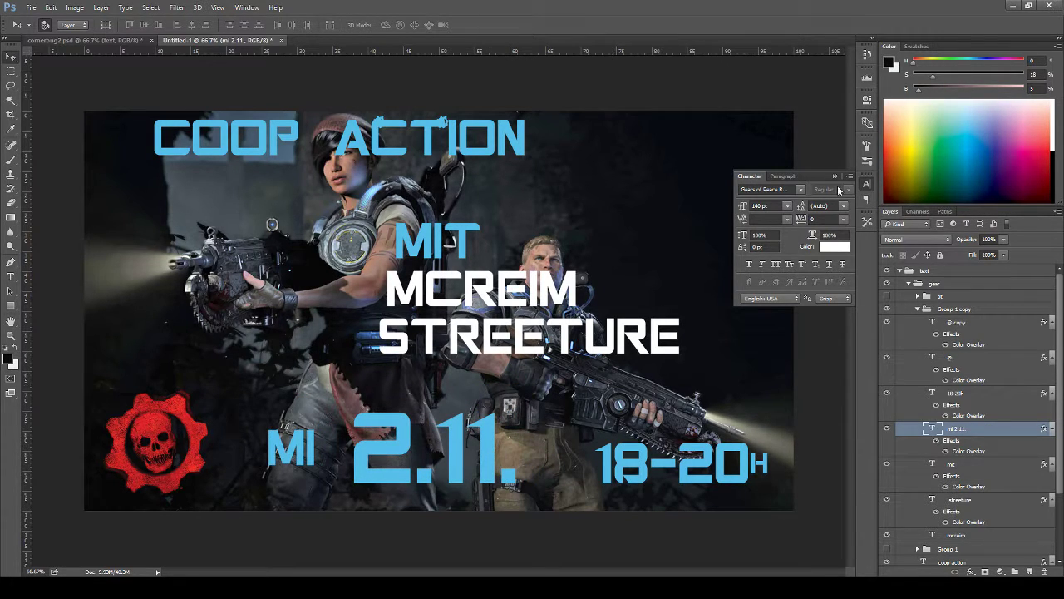
left_click(835, 179)
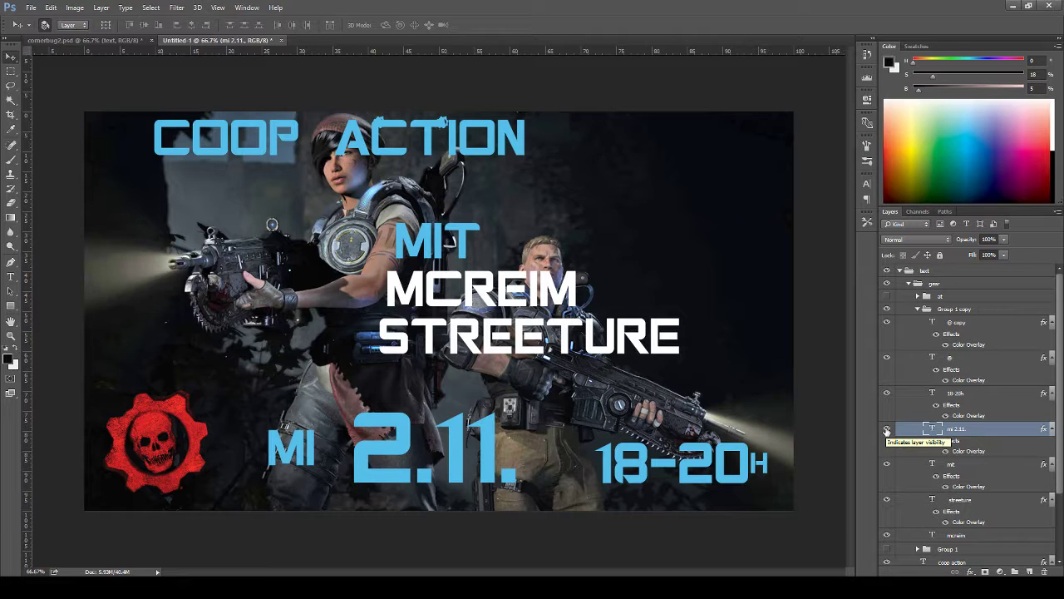
- Check what the hidden Group 1 contains and delete that group
left_click(886, 549)
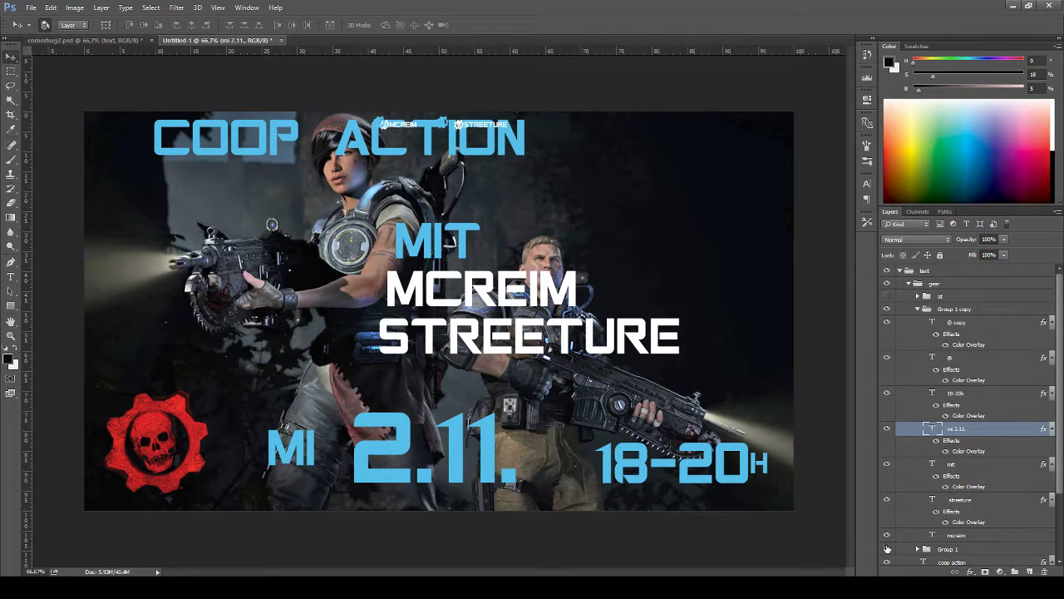
left_click(886, 549)
left_click(948, 549)
key("Delete")
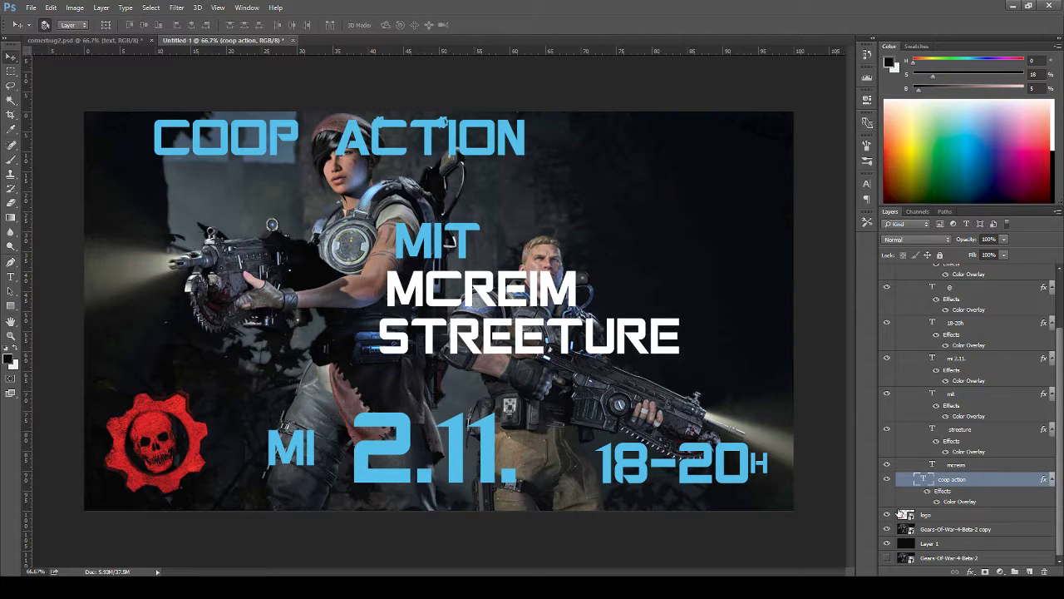
- Hide the @ and @ copy text layers and delete the collapsed group above Group 1 copy
left_click(886, 514)
left_click(887, 514)
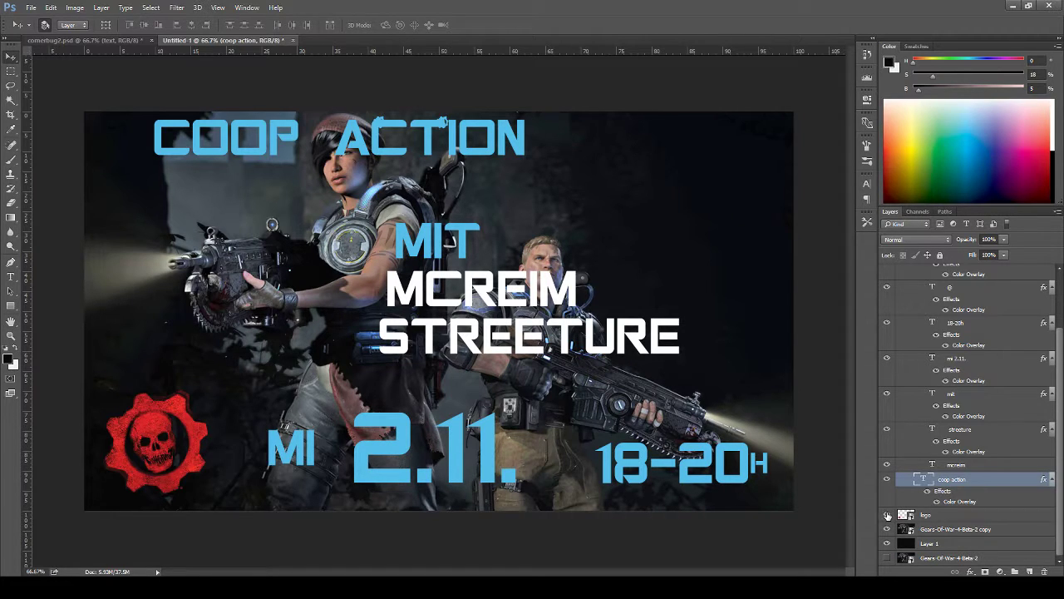
left_click(886, 430)
left_click(886, 430)
scroll(898, 401, "up", 2)
scroll(898, 401, "up", 1)
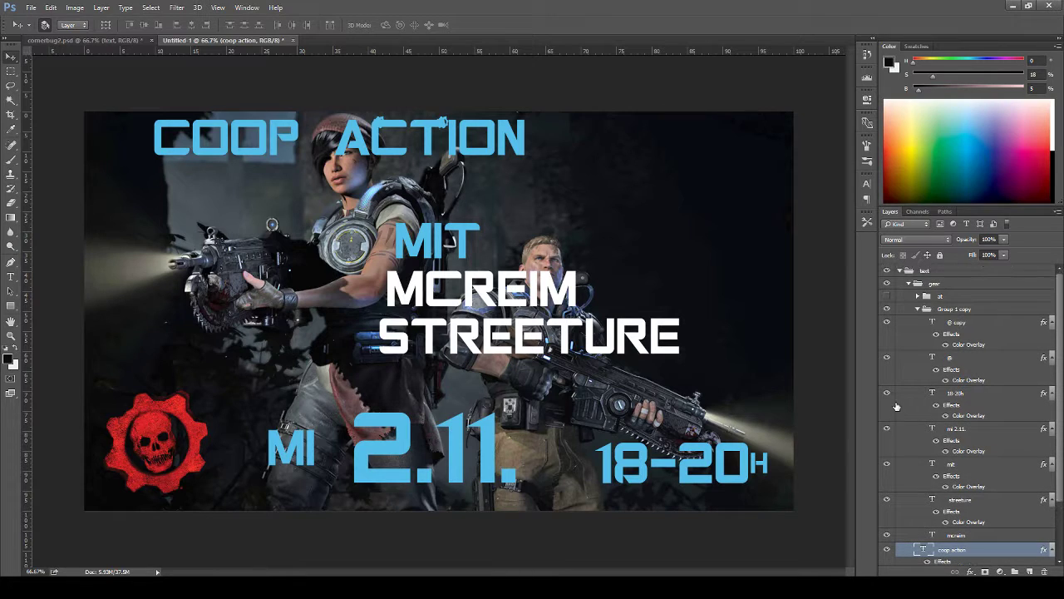
left_click(886, 323)
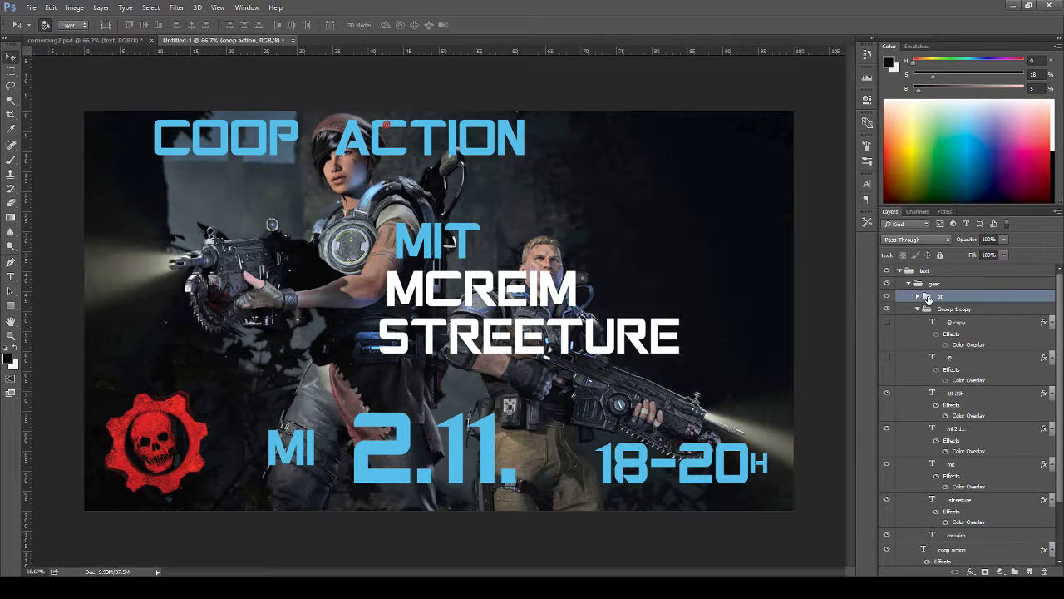
left_click_drag(928, 309, 928, 297)
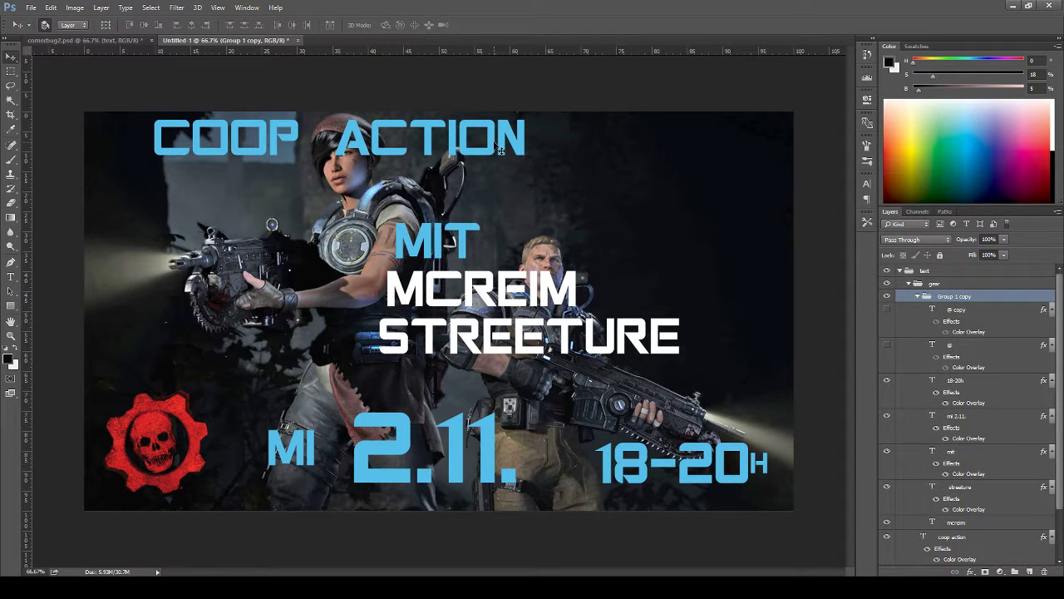
- Enlarge the coop action title to about 154% and place it lower, across the canvas's upper part
left_click_drag(498, 146, 471, 170)
key("ctrl+t")
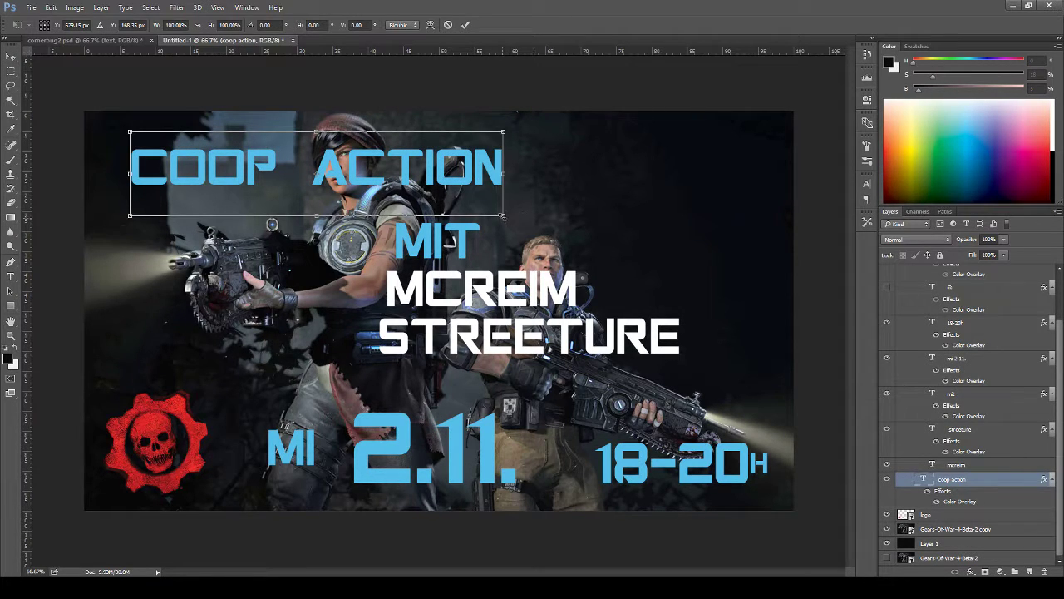
left_click_drag(503, 216, 706, 262)
left_click_drag(633, 210, 639, 232)
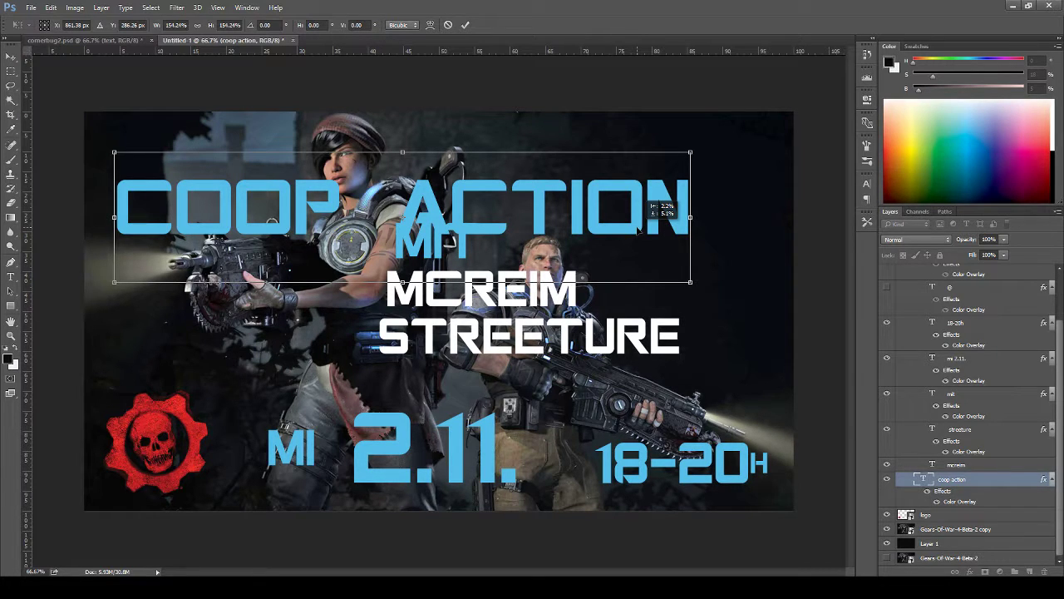
left_click_drag(637, 231, 638, 231)
left_click(464, 23)
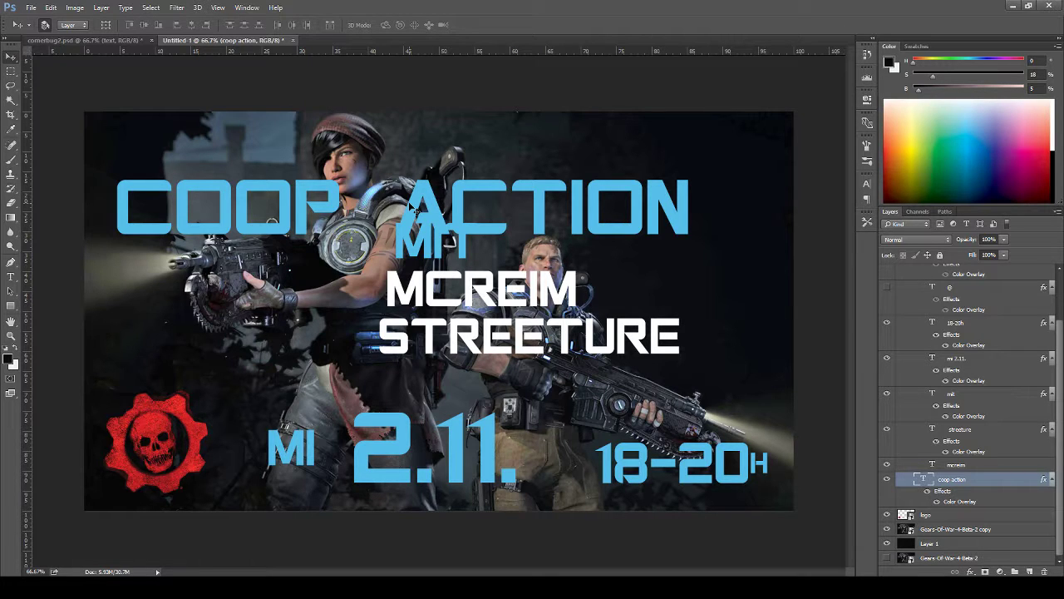
- Duplicate the coop action title directly above the original and shorten the copy's text to "coop"
key("ctrl+j")
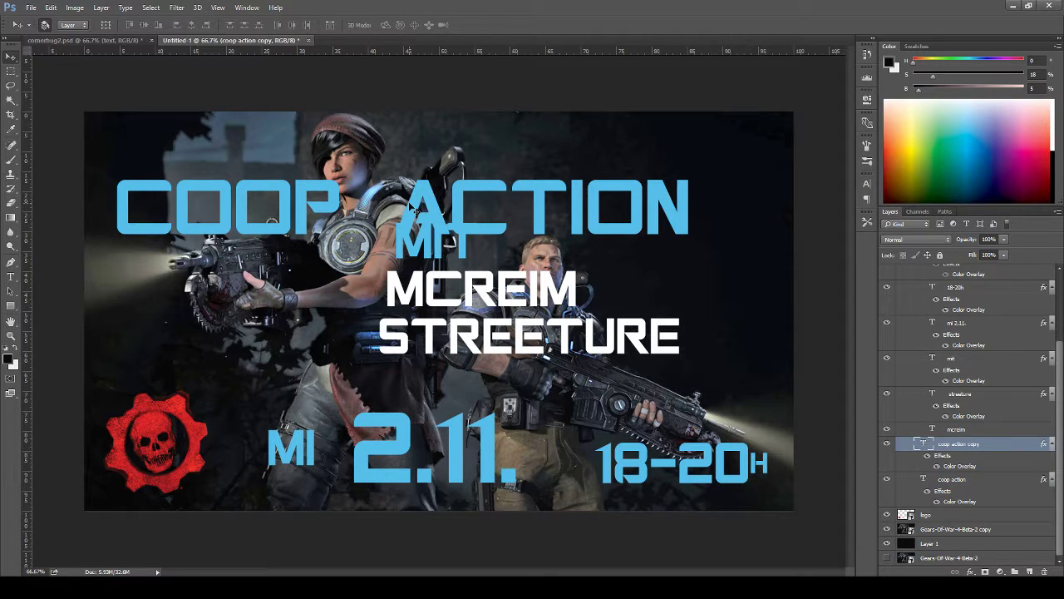
left_click_drag(411, 208, 414, 148)
key("t")
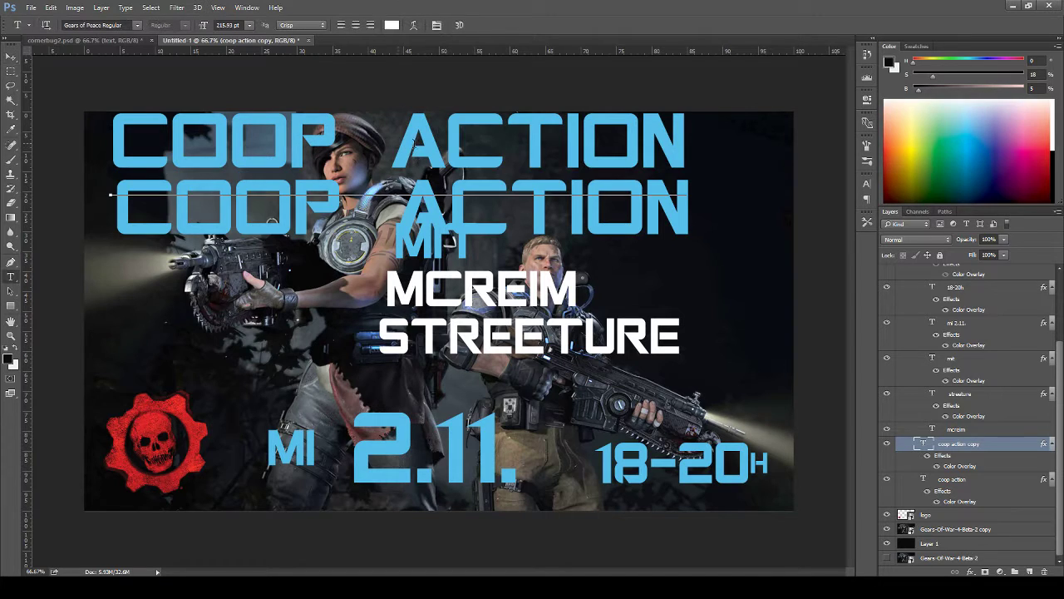
double_click(687, 157)
key("BackSpace")
key("BackSpace")
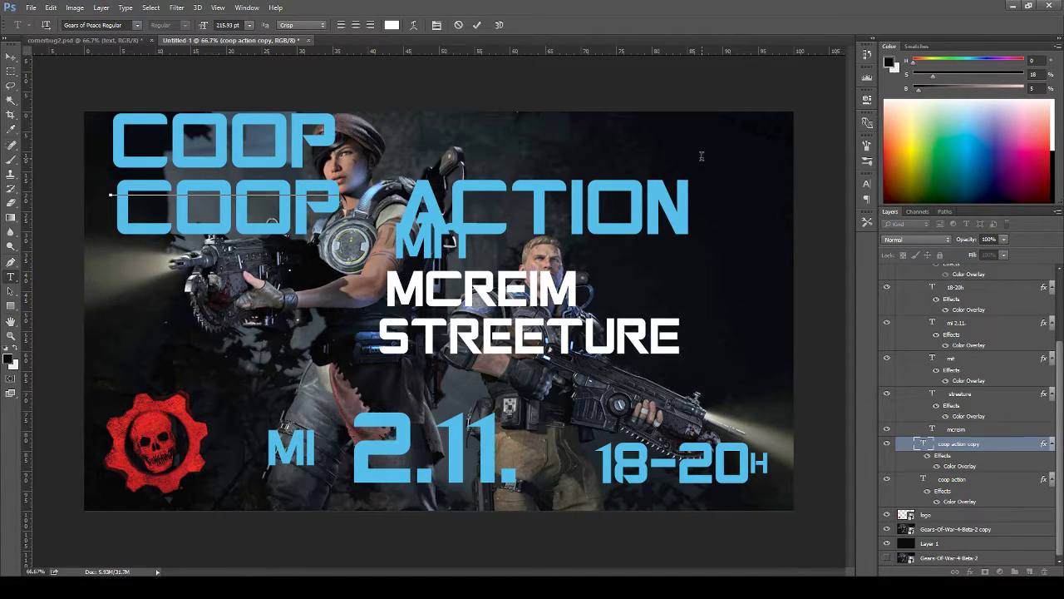
key("ctrl+Return")
key("b")
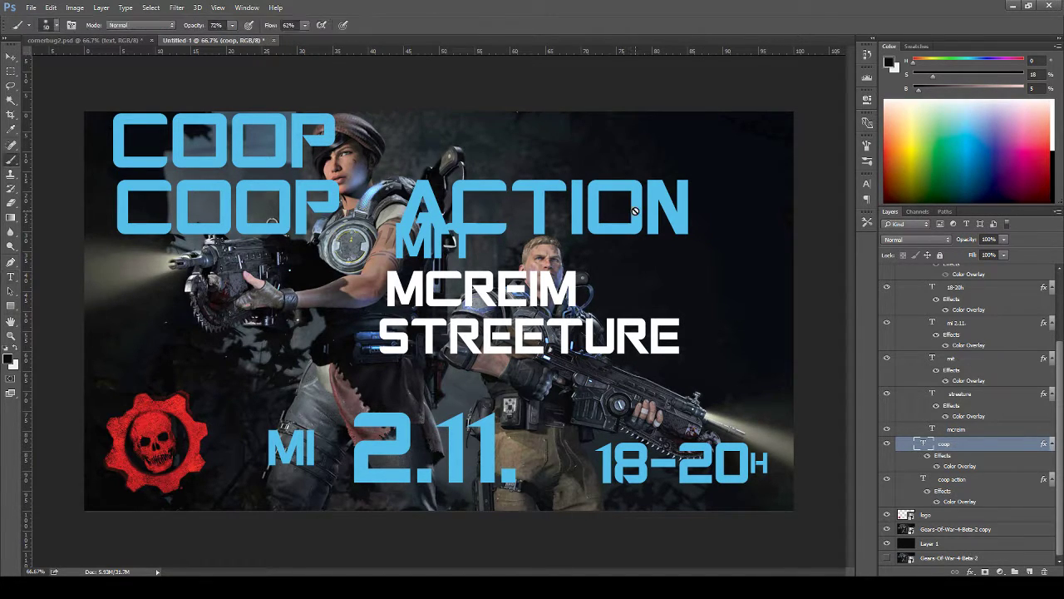
- Shorten the original coop action title's text to "action"
key("v")
left_click(639, 210)
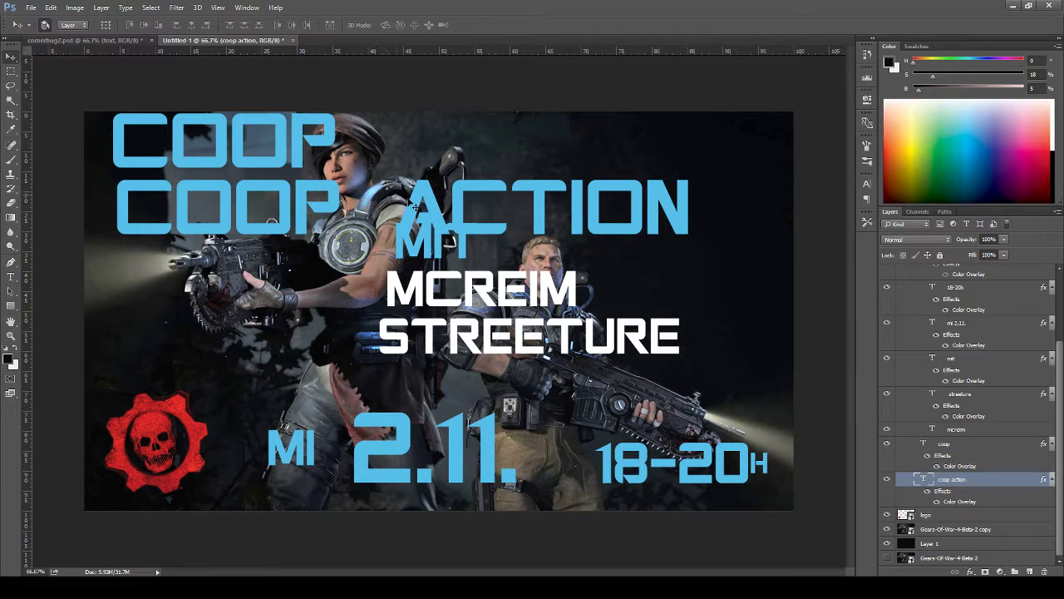
key("t")
left_click_drag(398, 204, 90, 186)
key("BackSpace")
key("ctrl+Return")
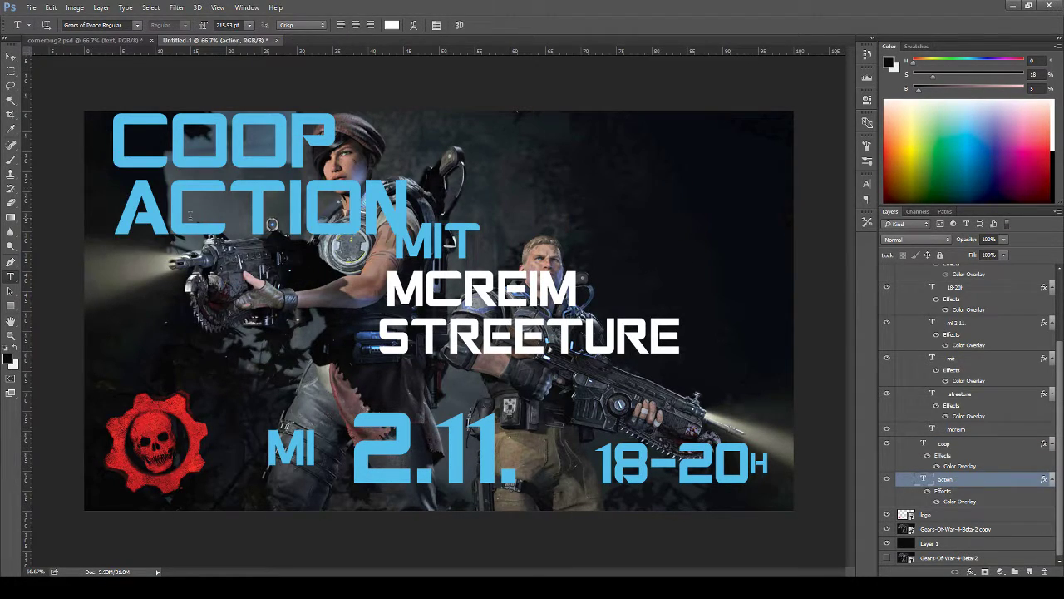
- Place the action text right of the woman's head and the coop text left of it at nearly the same height
key("v")
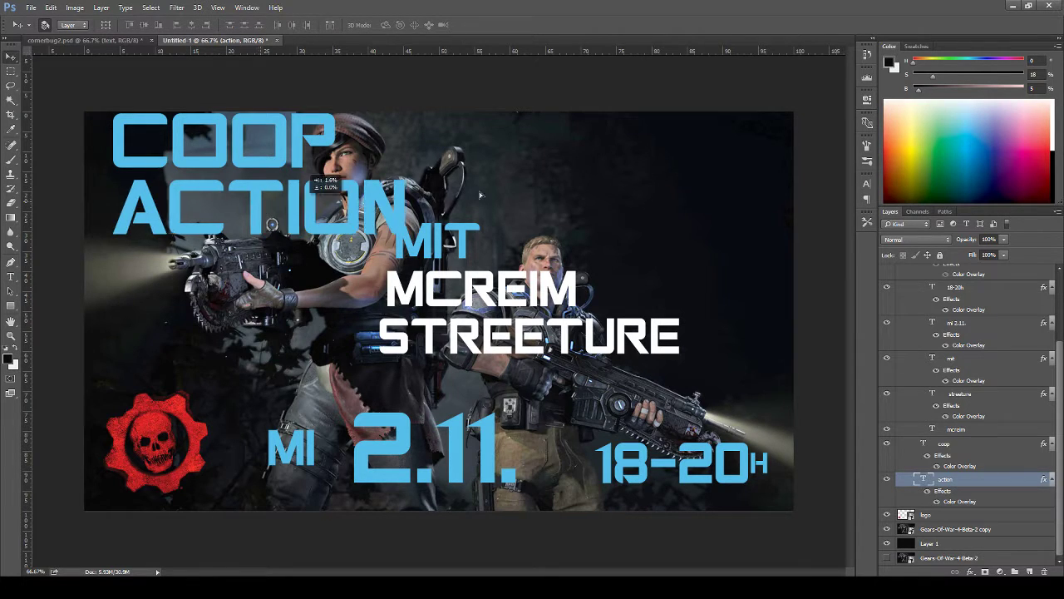
left_click_drag(262, 207, 546, 165)
left_click_drag(321, 148, 320, 229)
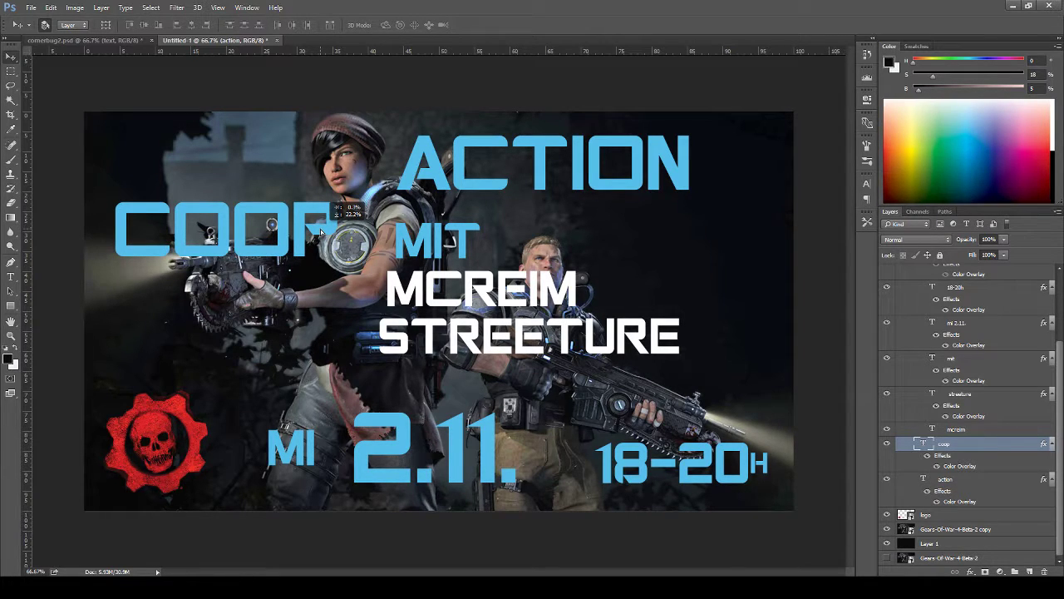
left_click_drag(320, 229, 303, 170)
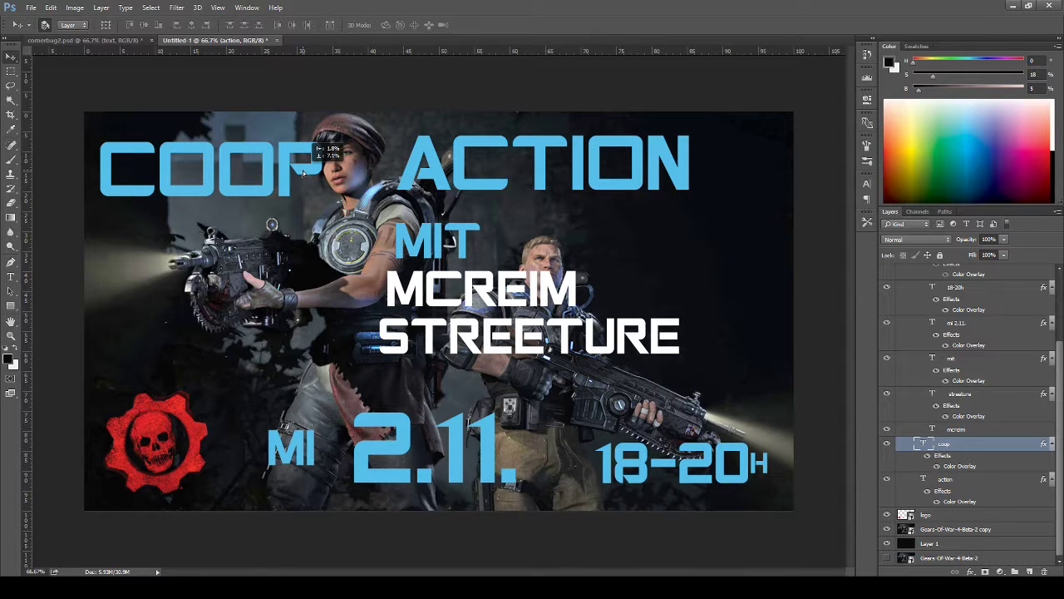
left_click_drag(303, 171, 303, 173)
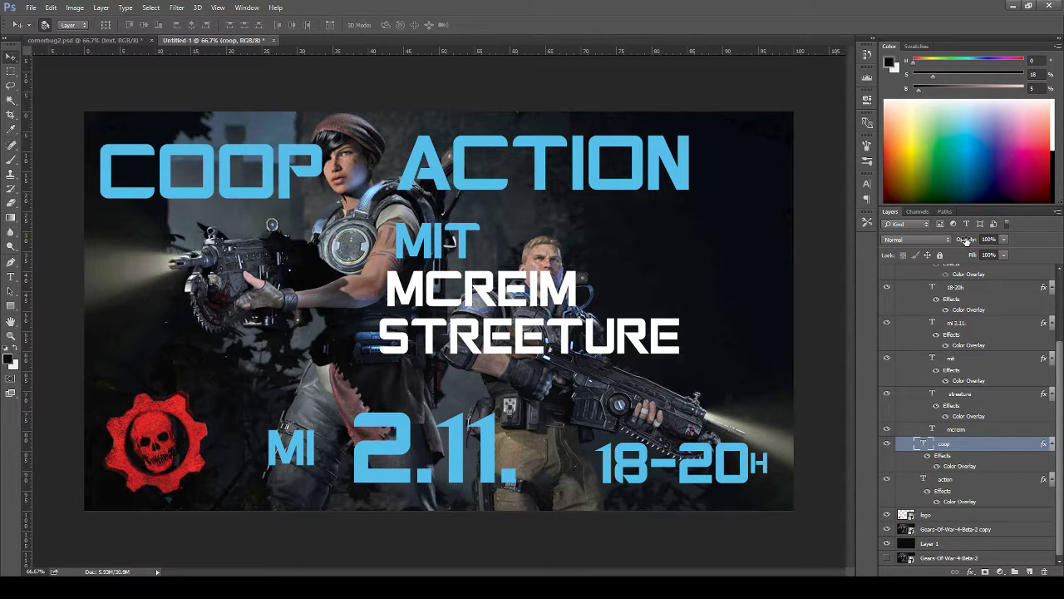
- Add a horizontal guide at the coop text's lower edge, align the action text's base to it, and hide the guides
left_click_drag(965, 240, 953, 237)
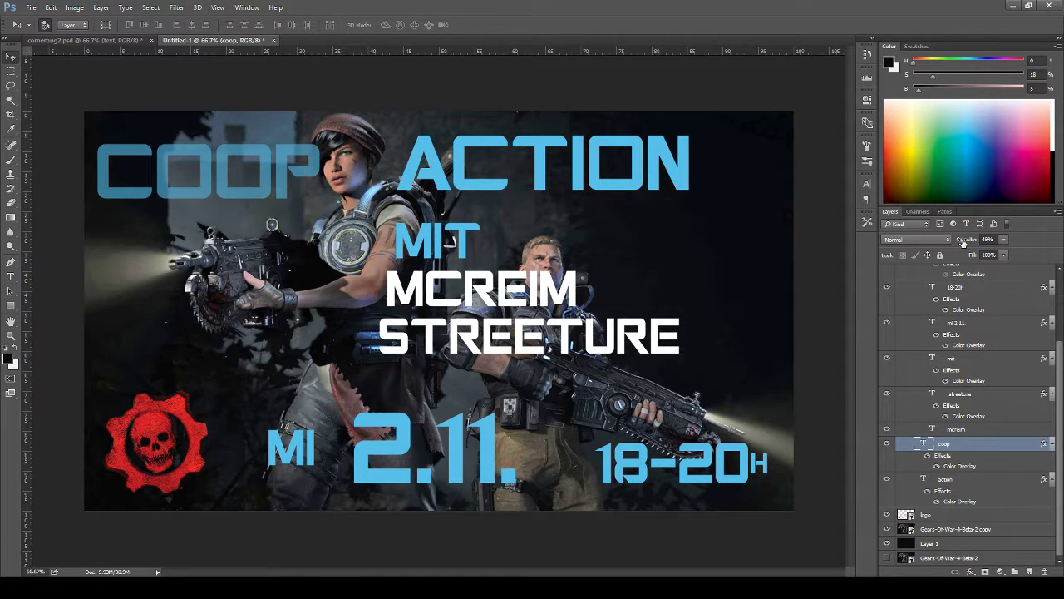
left_click_drag(963, 241, 1023, 239)
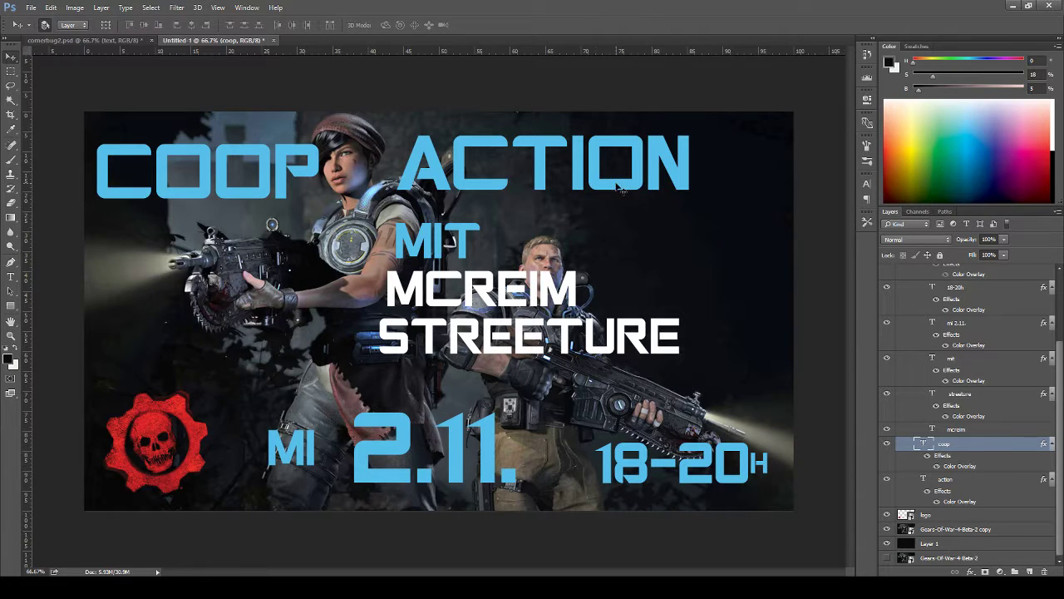
left_click_drag(548, 52, 532, 204)
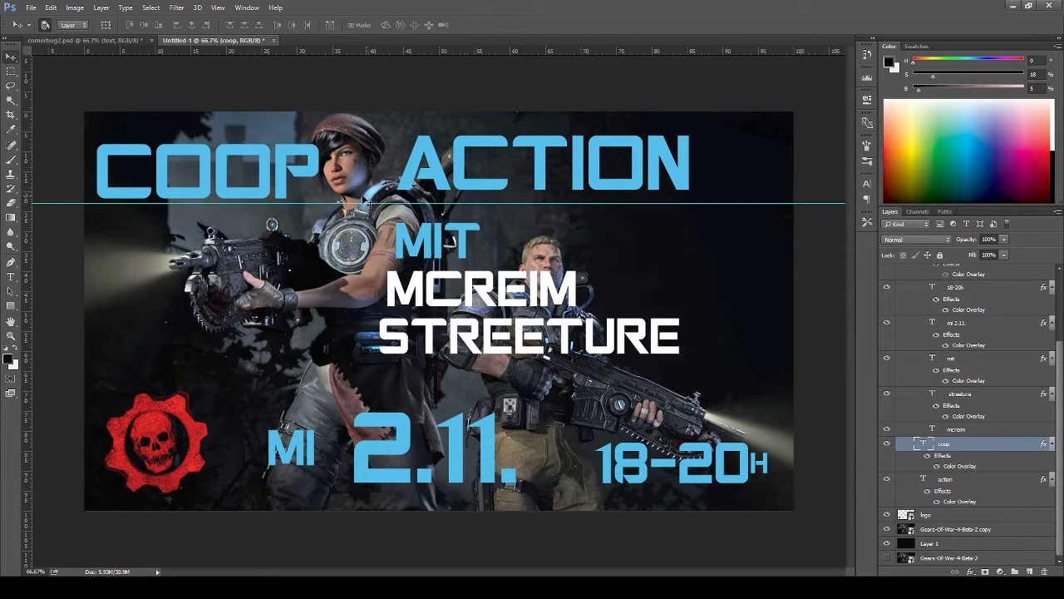
mouse_move(315, 203)
left_mouse_down()
mouse_move(316, 193)
mouse_move(310, 199)
left_mouse_up()
left_click_drag(657, 180, 706, 183)
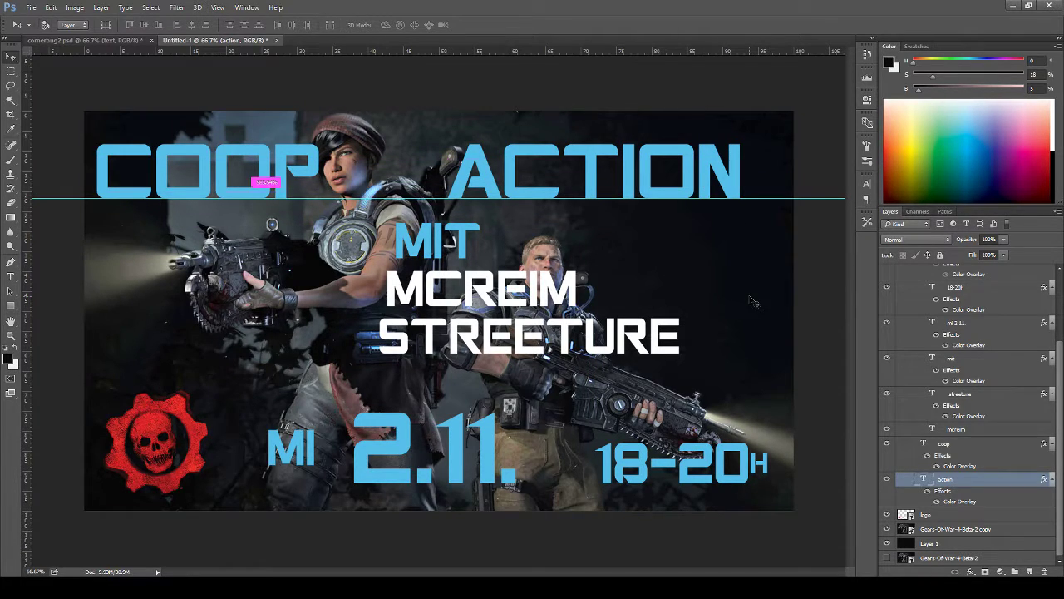
key("ctrl+semicolon")
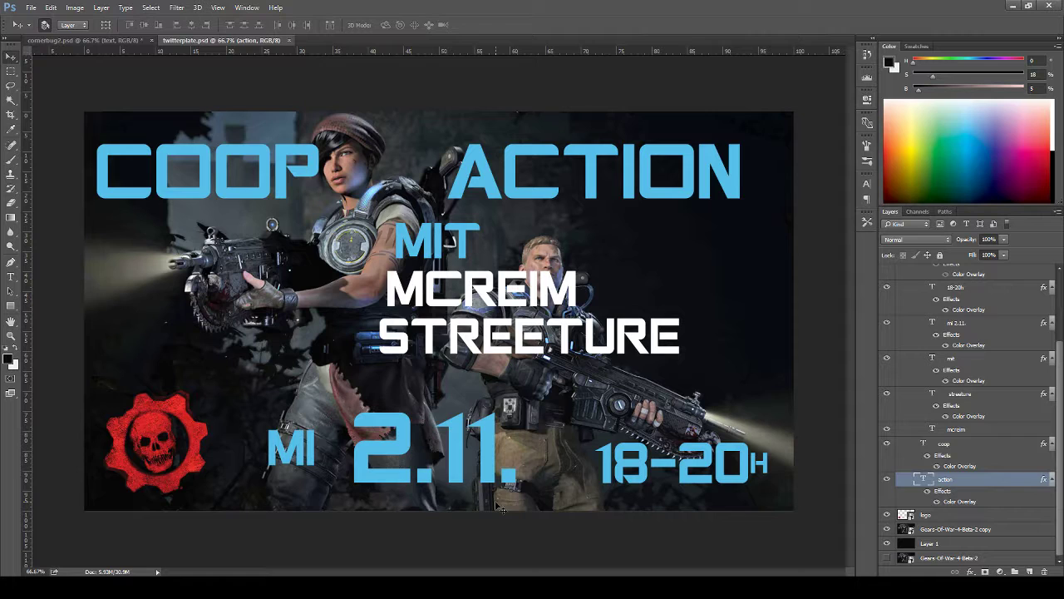
- Move the mit text and the shorter partner name to the dark area beside the man's head, below the action text
left_click(886, 482)
left_click(887, 481)
left_click_drag(466, 243, 650, 237)
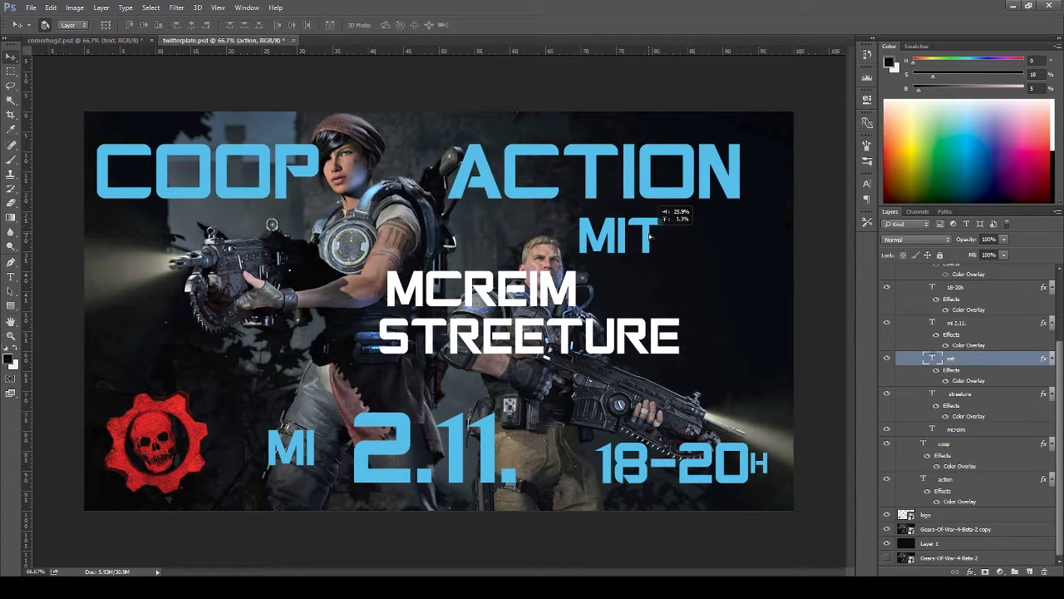
left_click_drag(650, 237, 655, 238)
left_click_drag(575, 285, 749, 286)
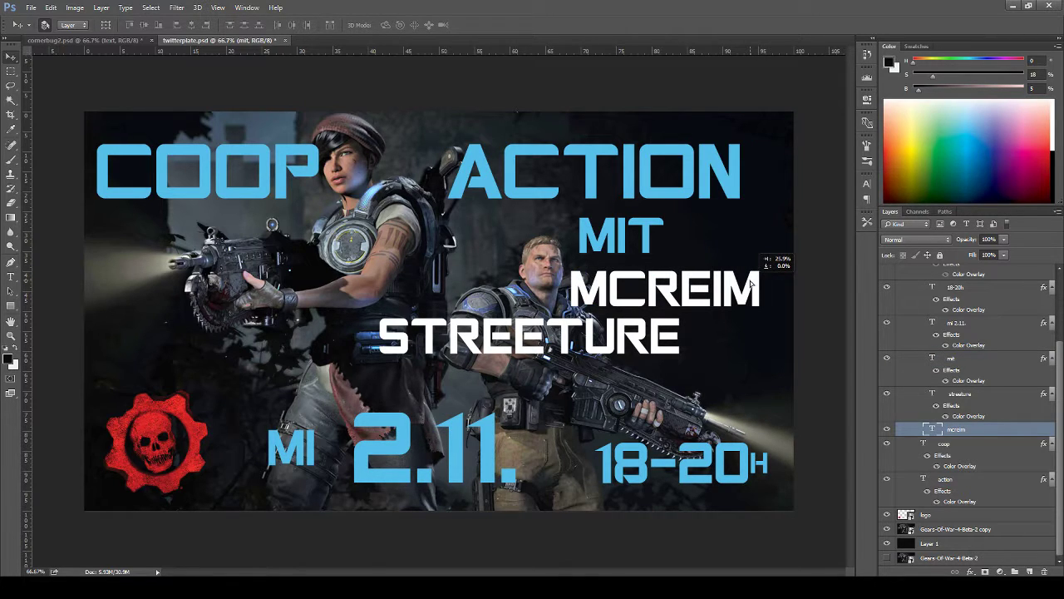
- Move the longer partner name above the red skull logo and align its start with the coop text using a vertical guide
left_click_drag(657, 337, 374, 324)
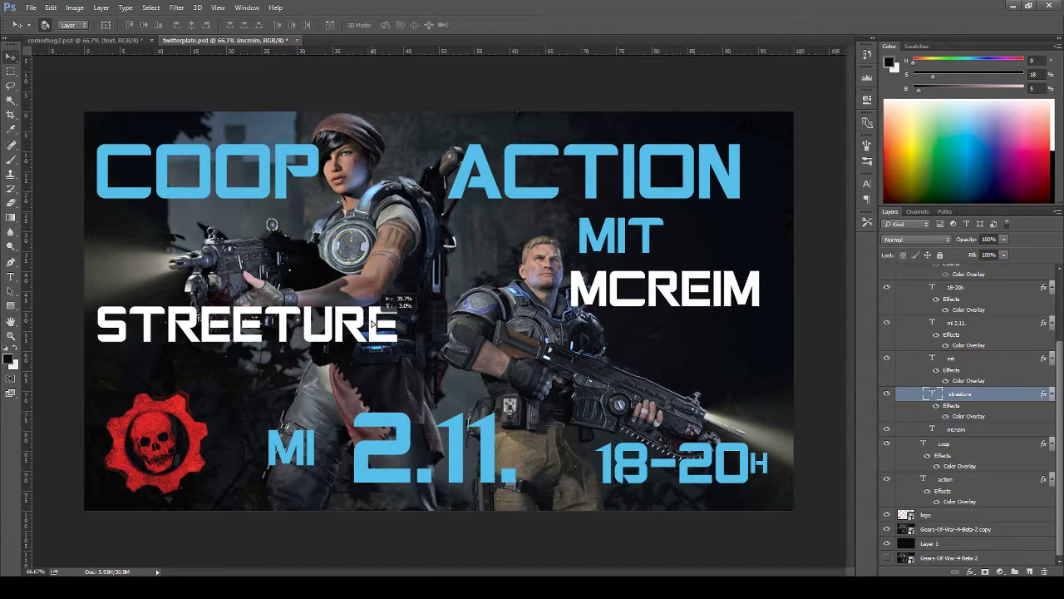
left_click_drag(373, 324, 393, 350)
left_click_drag(28, 396, 98, 379)
left_click_drag(320, 51, 321, 198)
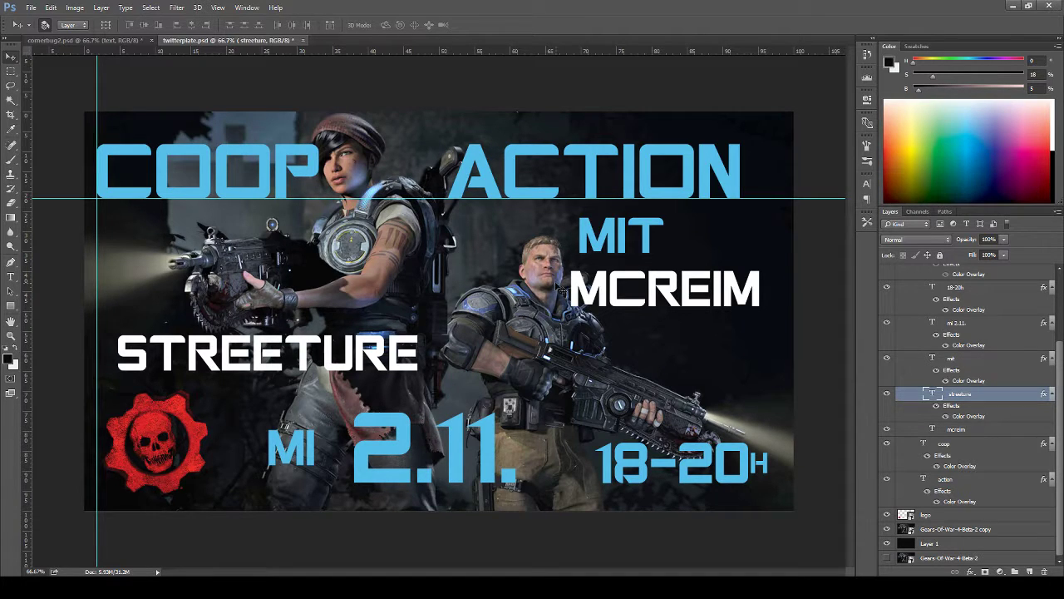
left_click_drag(366, 354, 341, 353)
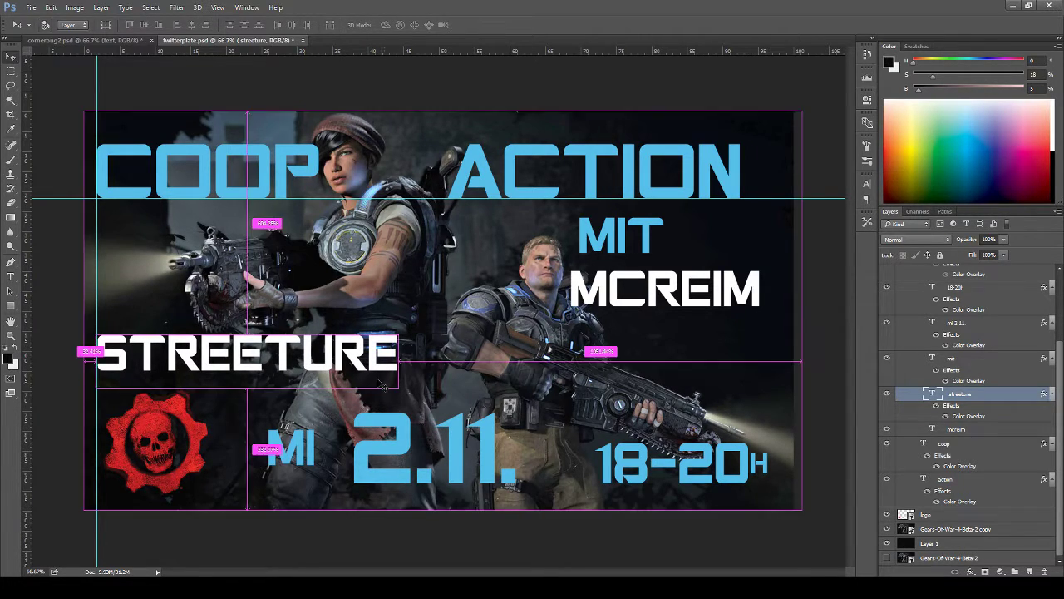
- Scale the longer partner name to about 80.55% and place it across the woman's waist, slightly higher and inward from the guide
key("ctrl+t")
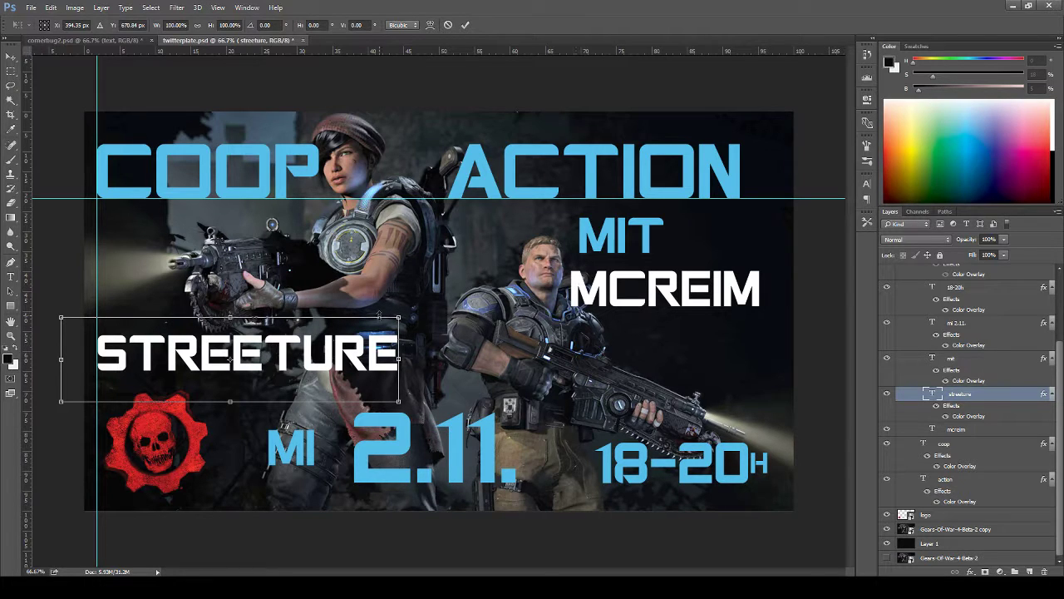
left_click_drag(400, 317, 333, 334)
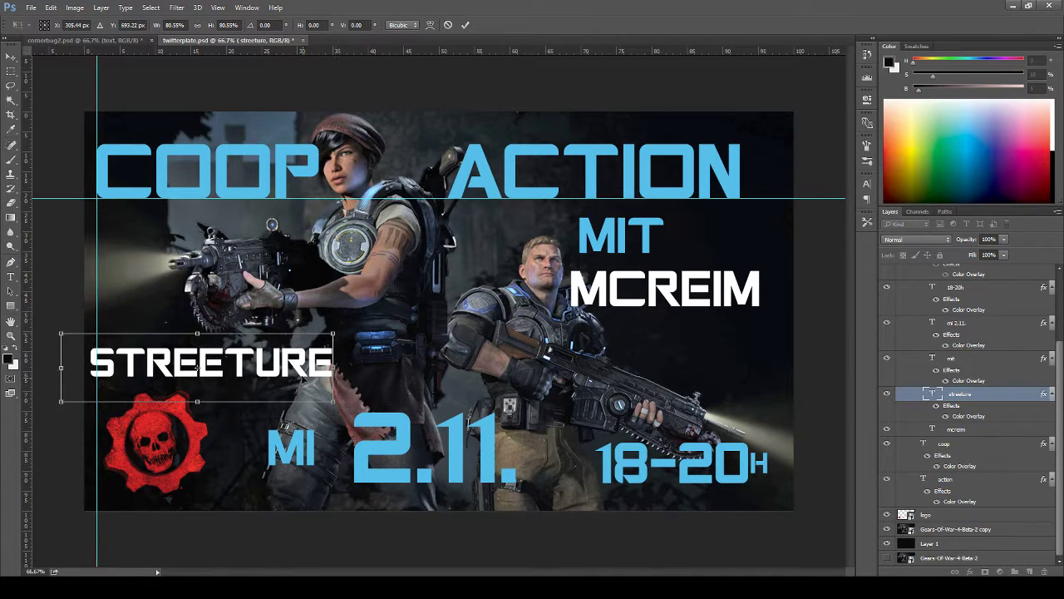
left_click_drag(302, 372, 361, 347)
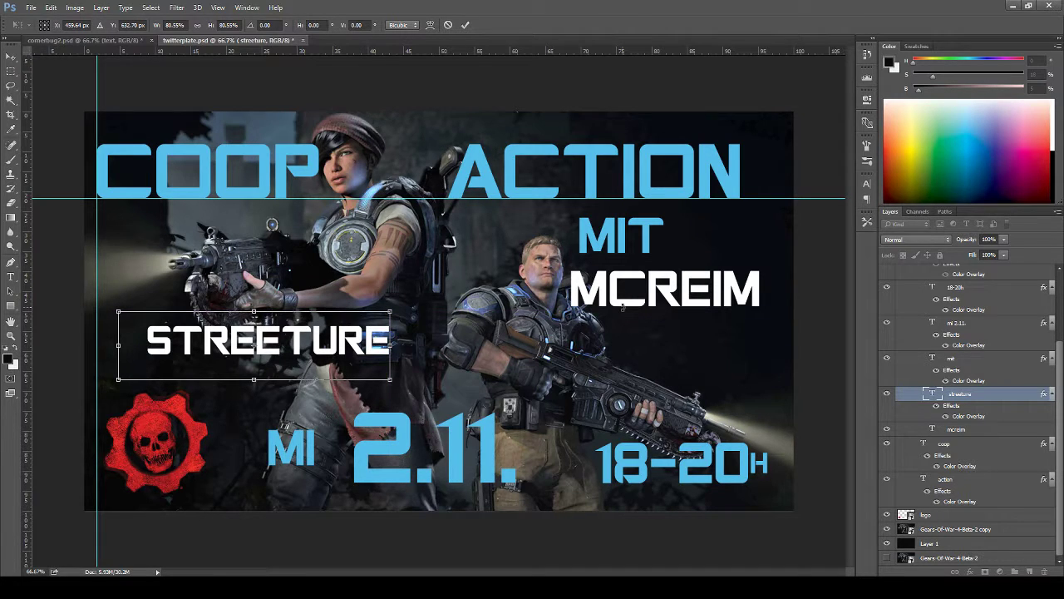
left_click(465, 25)
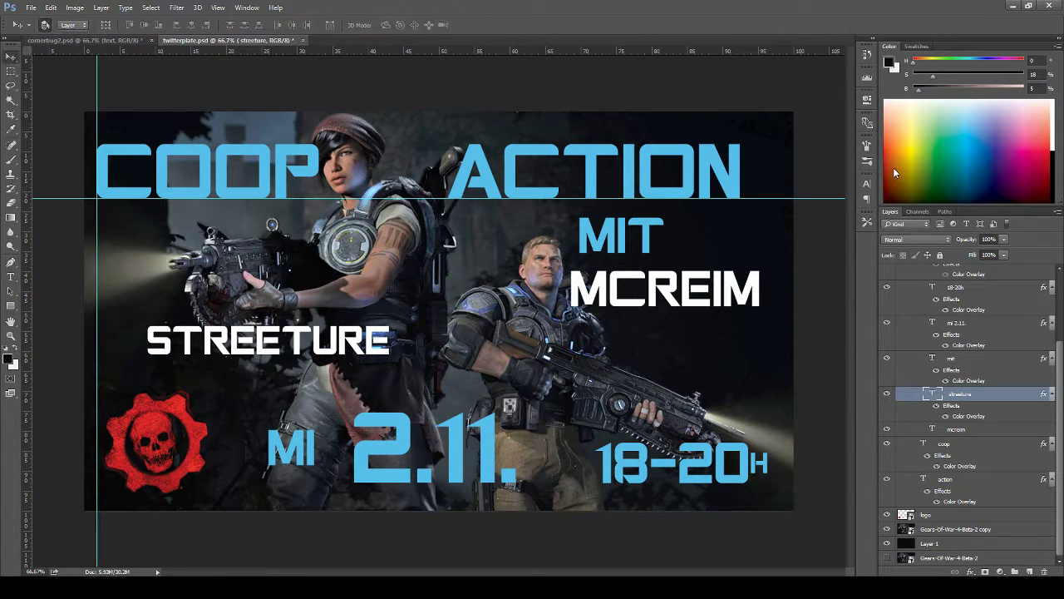
- Set the longer partner name's font size to 112 pt
left_click(868, 183)
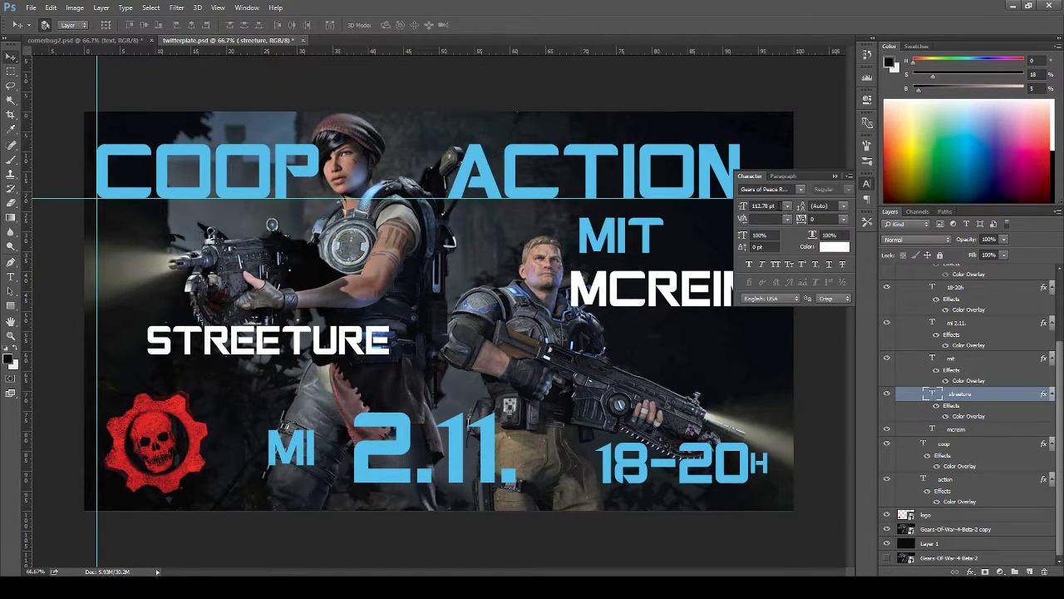
left_click(778, 207)
type("112")
key("Return")
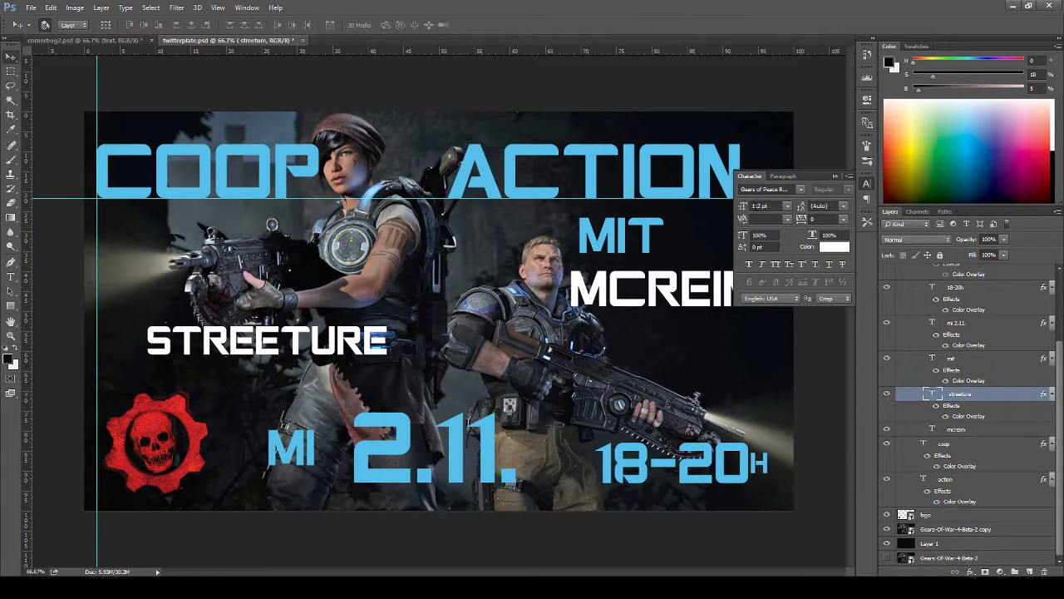
- Move the shorter partner name down beside the man's chest and set its font size to 112 pt
left_click_drag(674, 296, 629, 329)
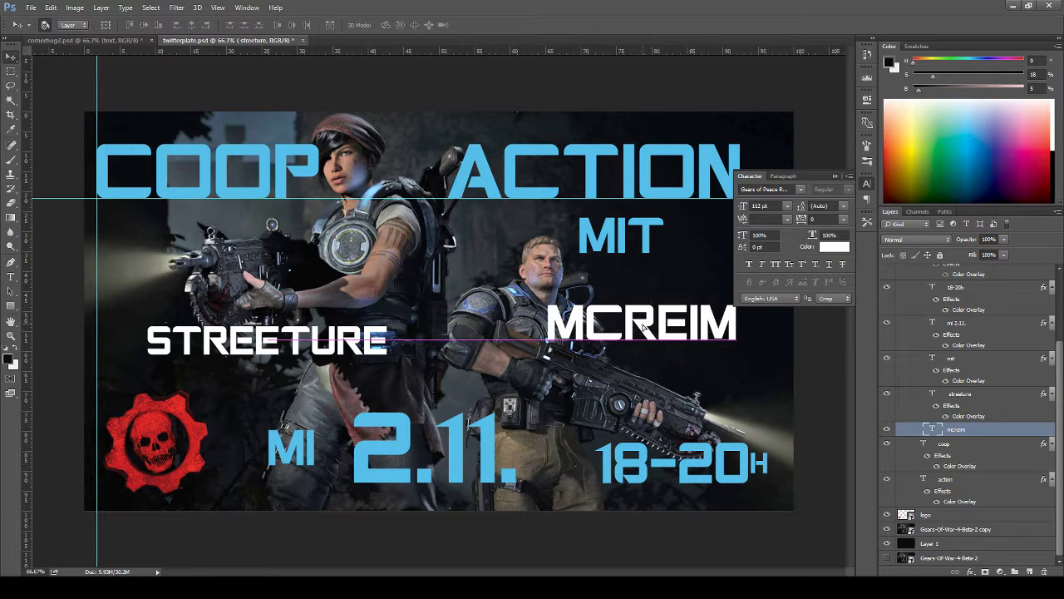
left_click(786, 208)
type("112")
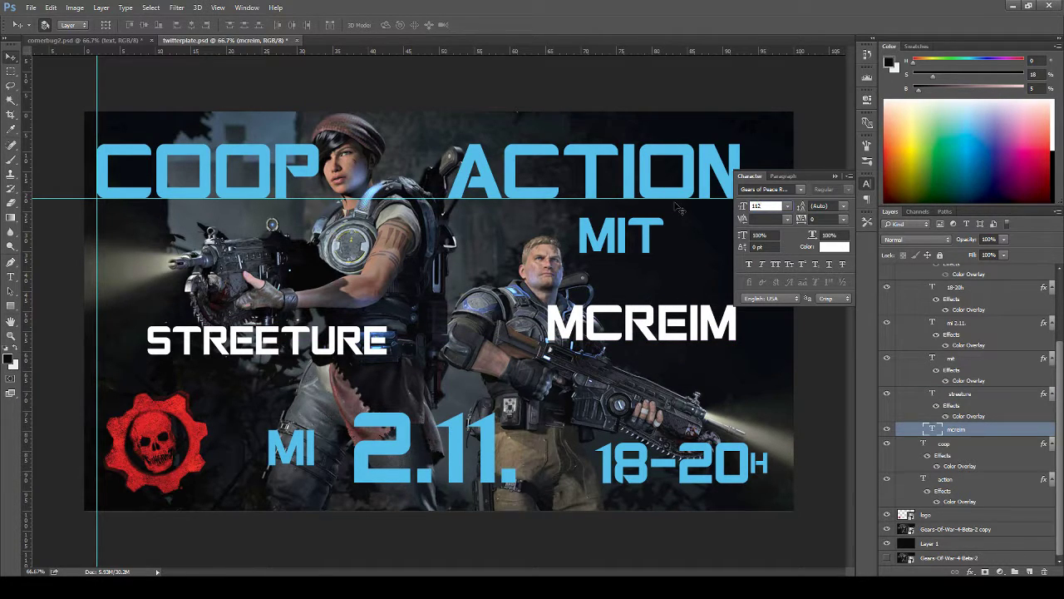
key("Return")
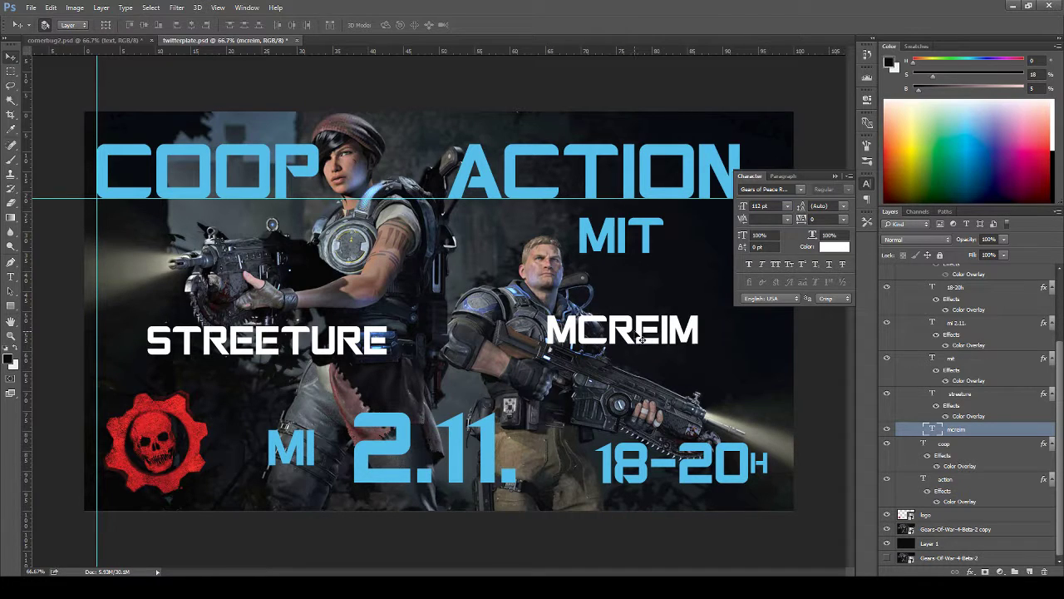
- Add a horizontal guide at the longer partner name's base, align the shorter partner name to it, and save the document
left_click_drag(566, 51, 560, 357)
left_click_drag(459, 357, 433, 308)
scroll(445, 355, "up", 5)
scroll(488, 394, "down", 8)
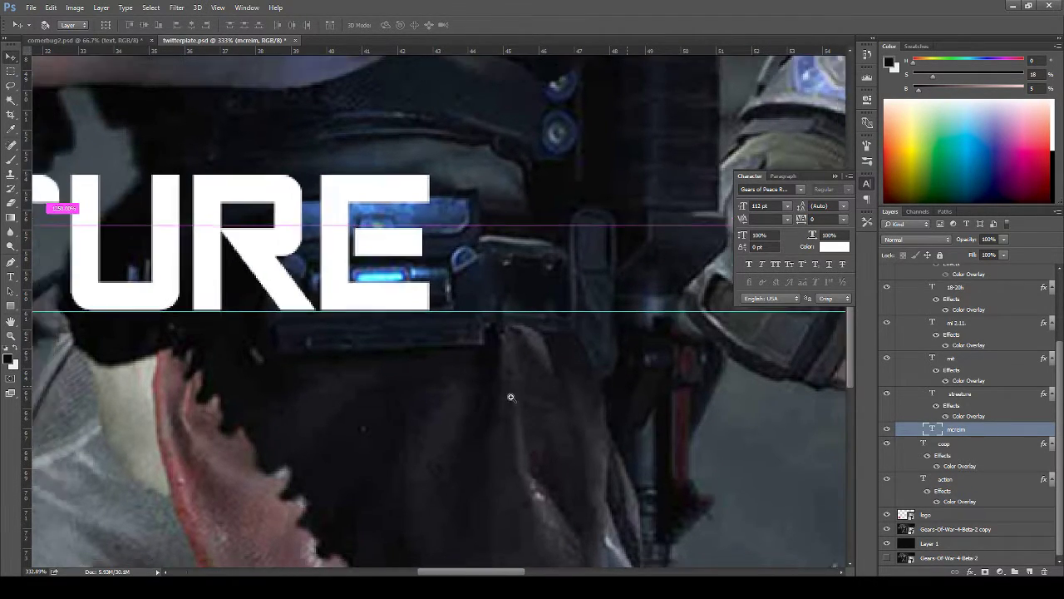
key("ctrl+0")
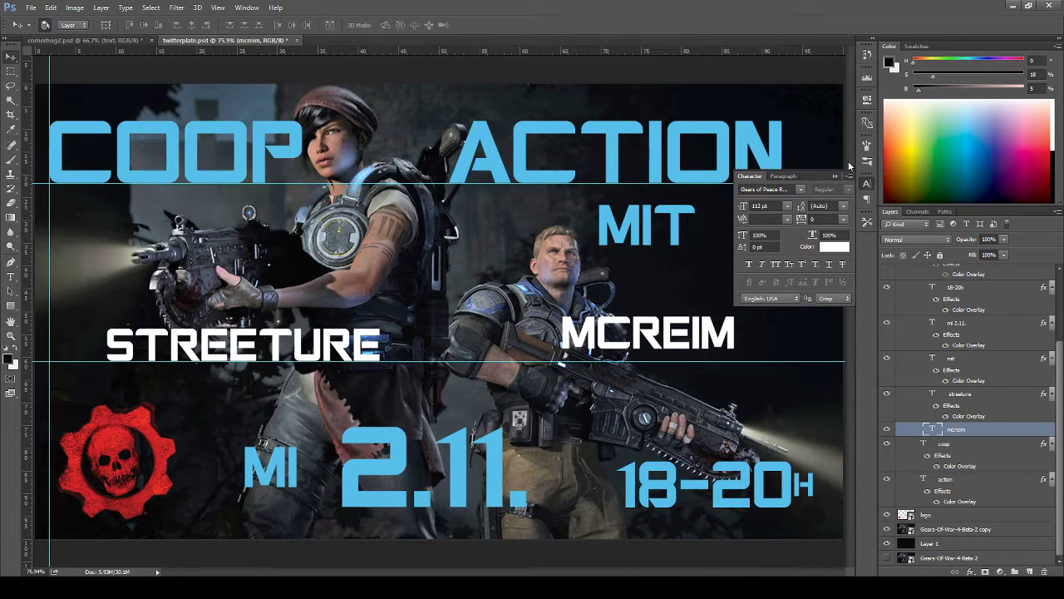
left_click(836, 177)
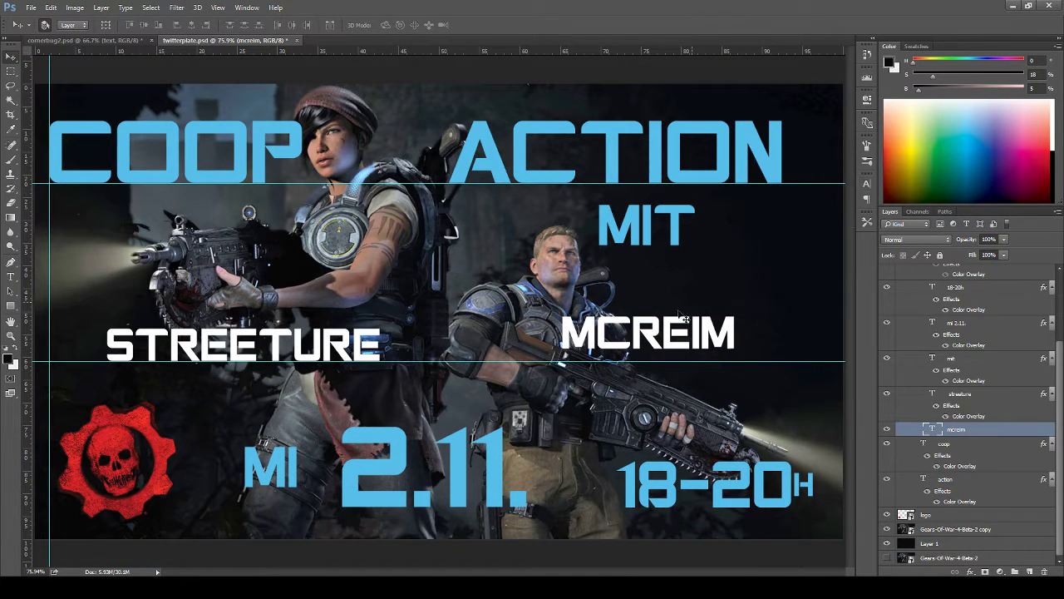
left_click_drag(689, 329, 711, 341)
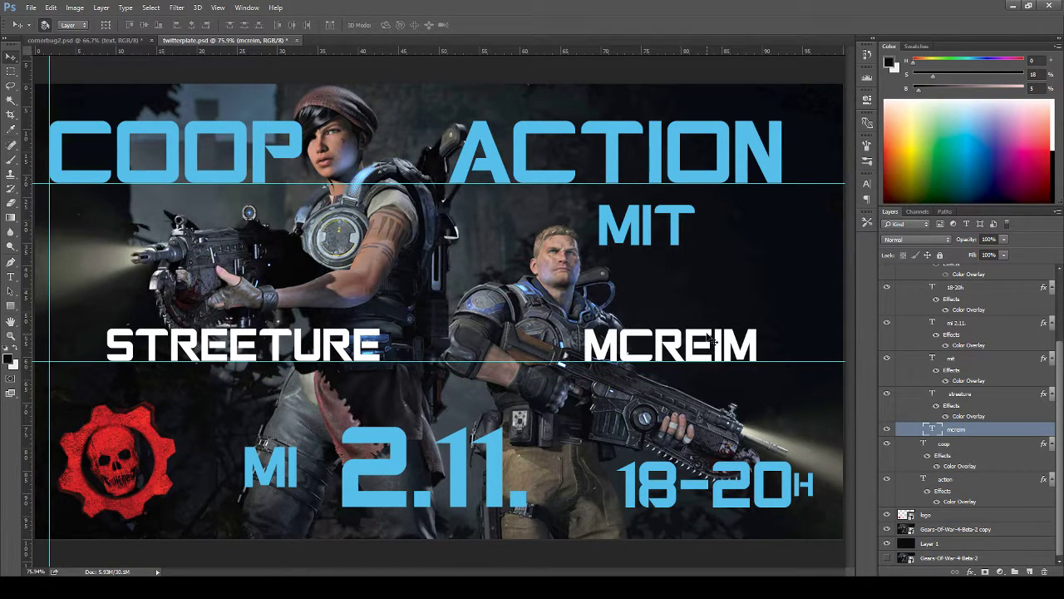
key("ctrl")
- Place the mit text directly under the start of the action text and scale it to about 82.28%
left_click_drag(678, 231, 478, 256)
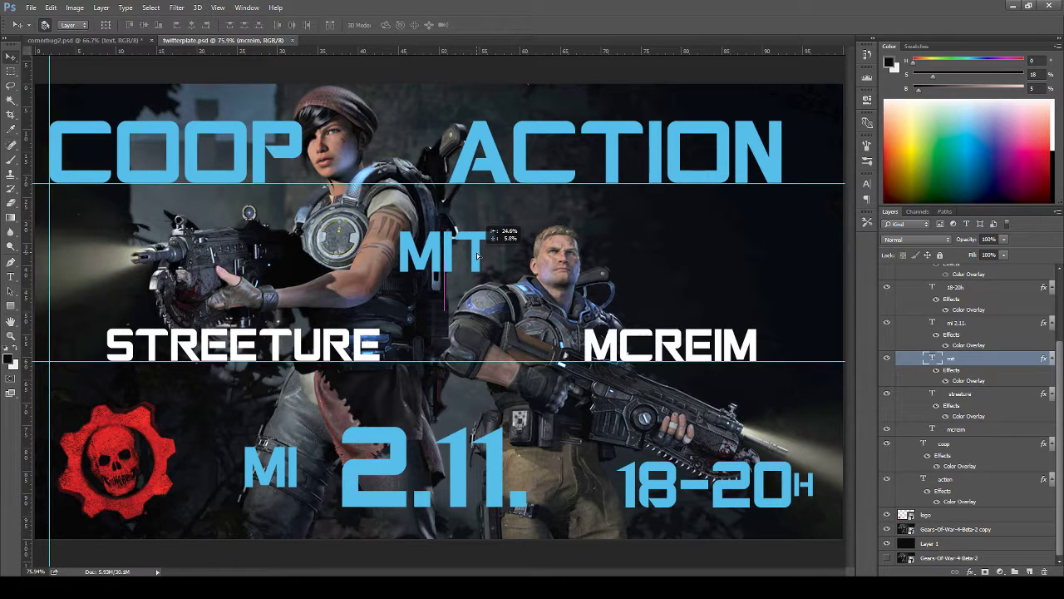
left_click_drag(478, 256, 525, 212)
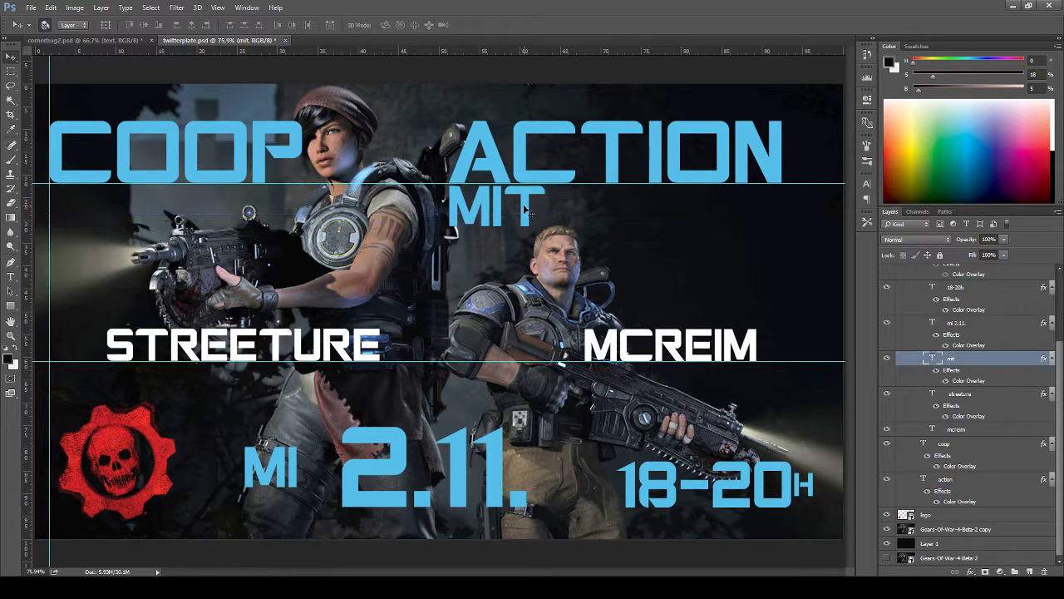
key("ctrl+t")
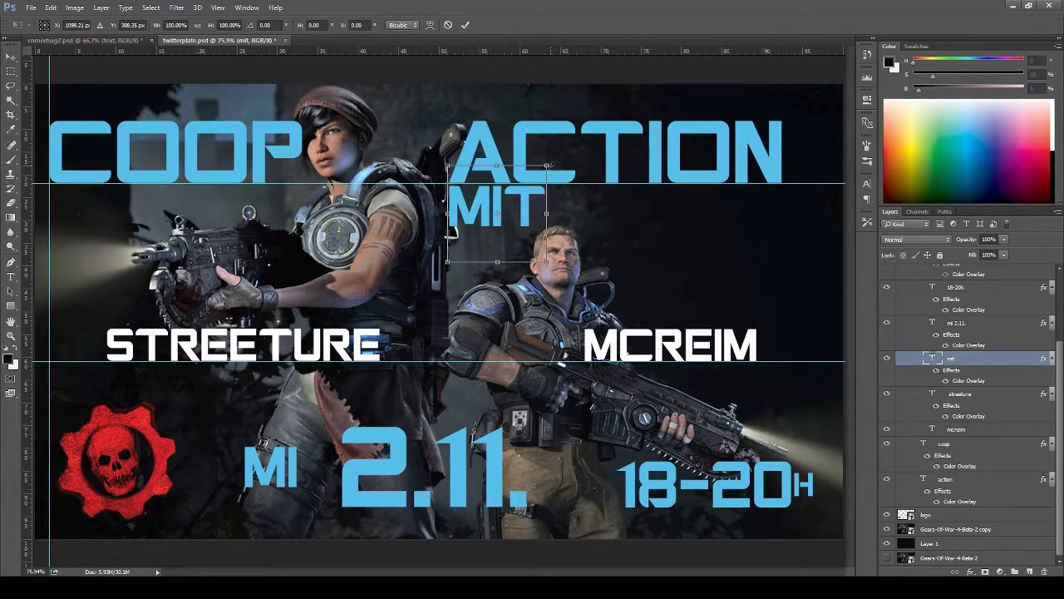
left_click_drag(546, 165, 532, 183)
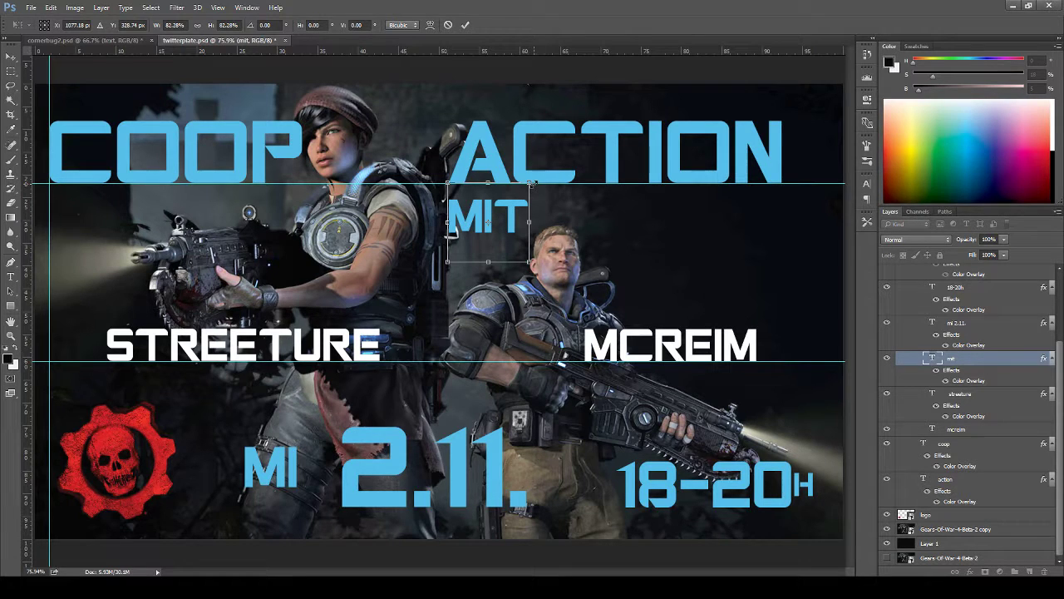
key("Return")
- Turn off the mit text's layer effects so that it uses its own white color
left_click(866, 184)
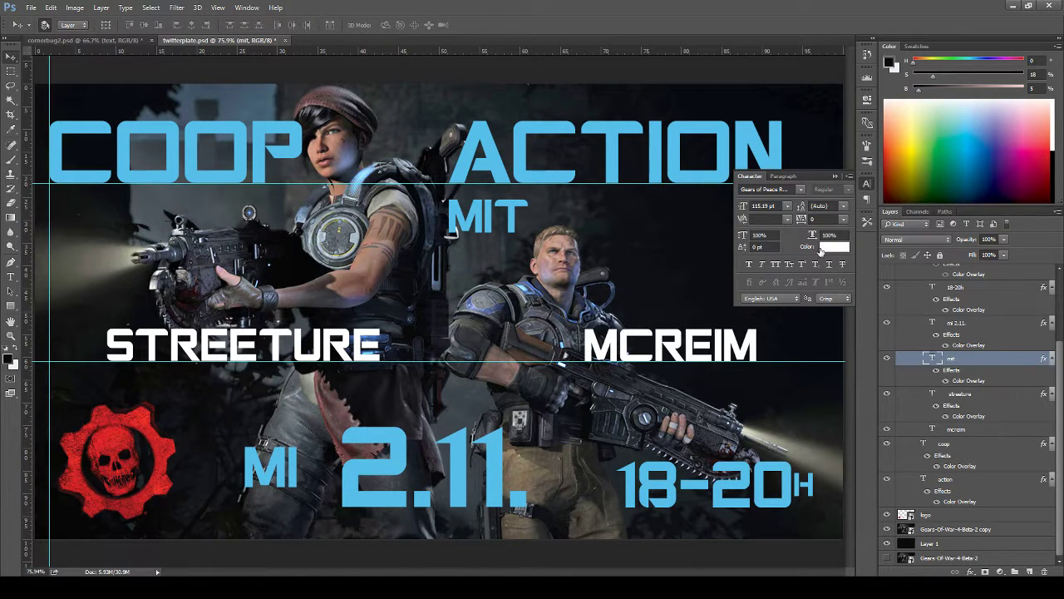
left_click(936, 371)
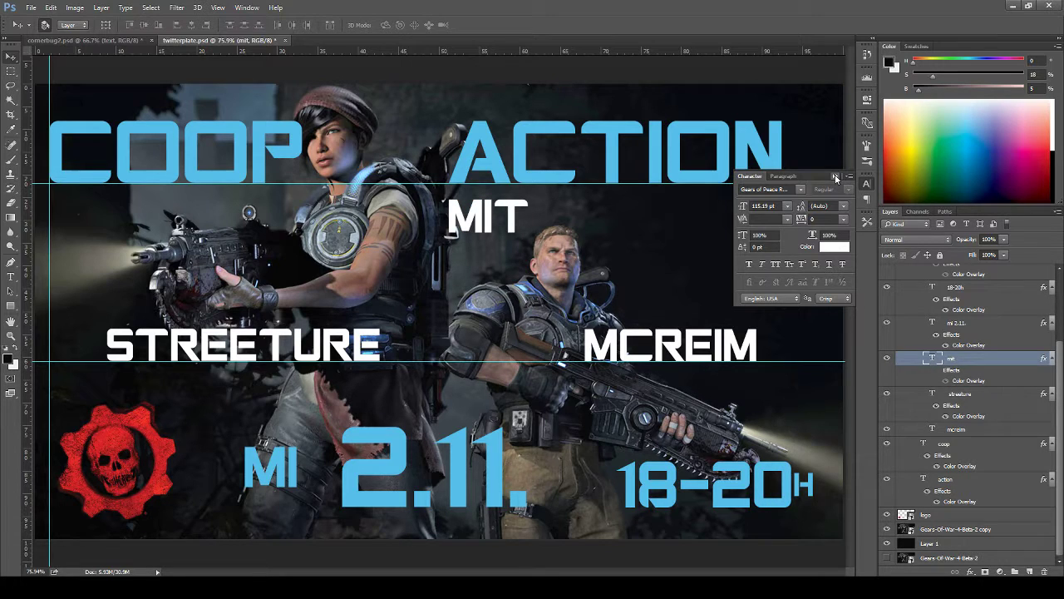
left_click(835, 177)
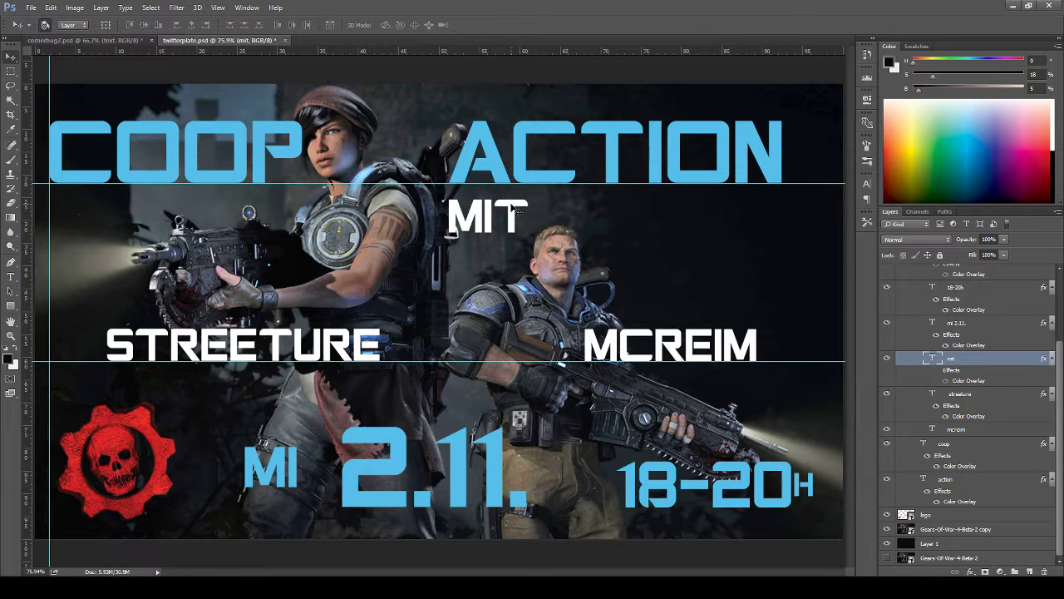
- Add a vertical guide at the end of the action text and align the mit text's right edge to it
left_click_drag(517, 212, 744, 221)
left_click_drag(69, 264, 782, 299)
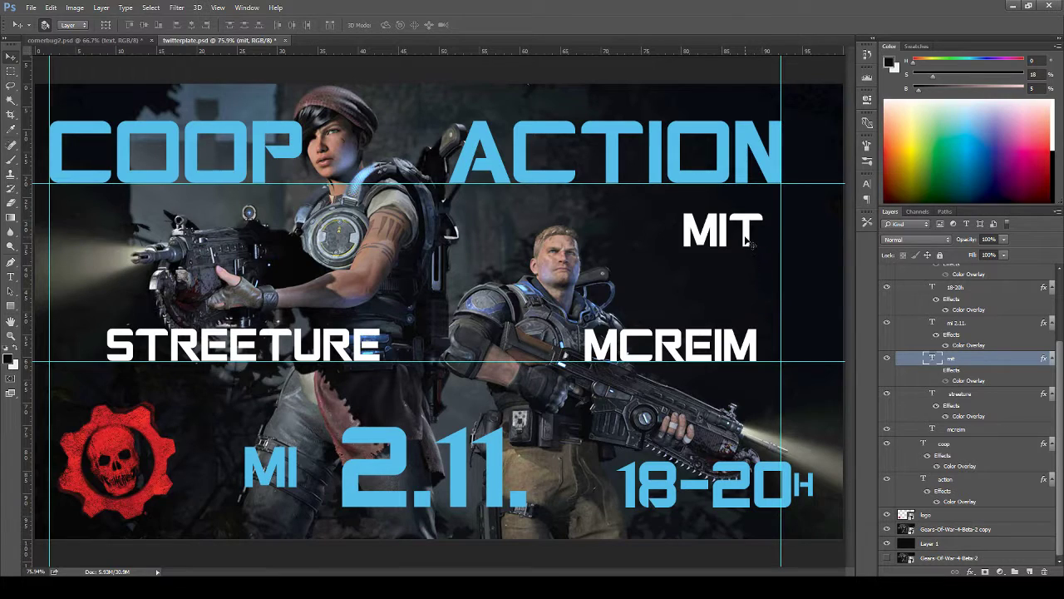
left_click_drag(745, 242, 763, 241)
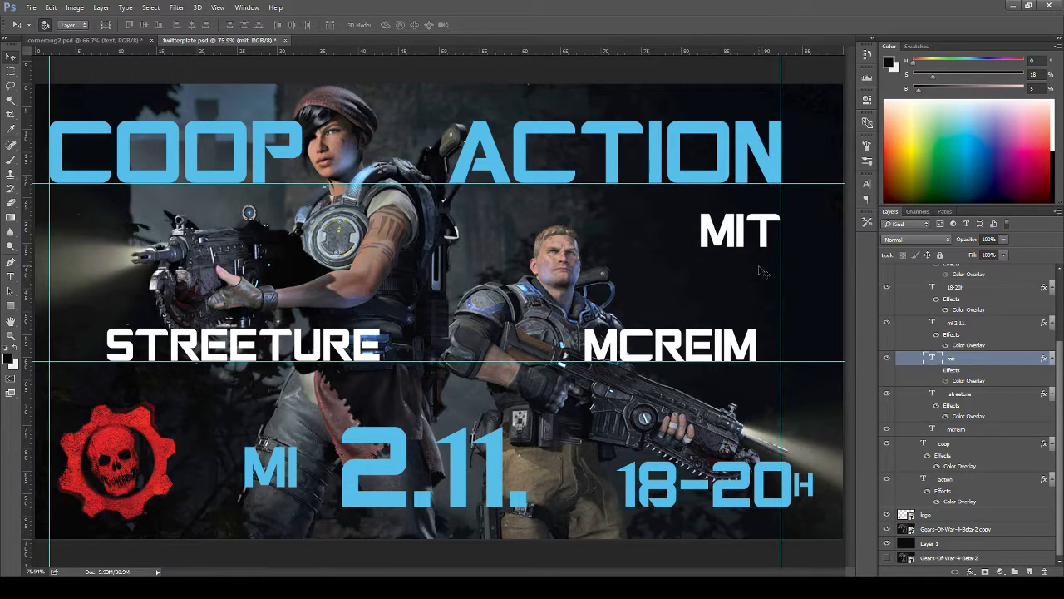
- Enlarge the mit text to about 139.34% and place it directly beneath the end of the action text
key("ctrl+t")
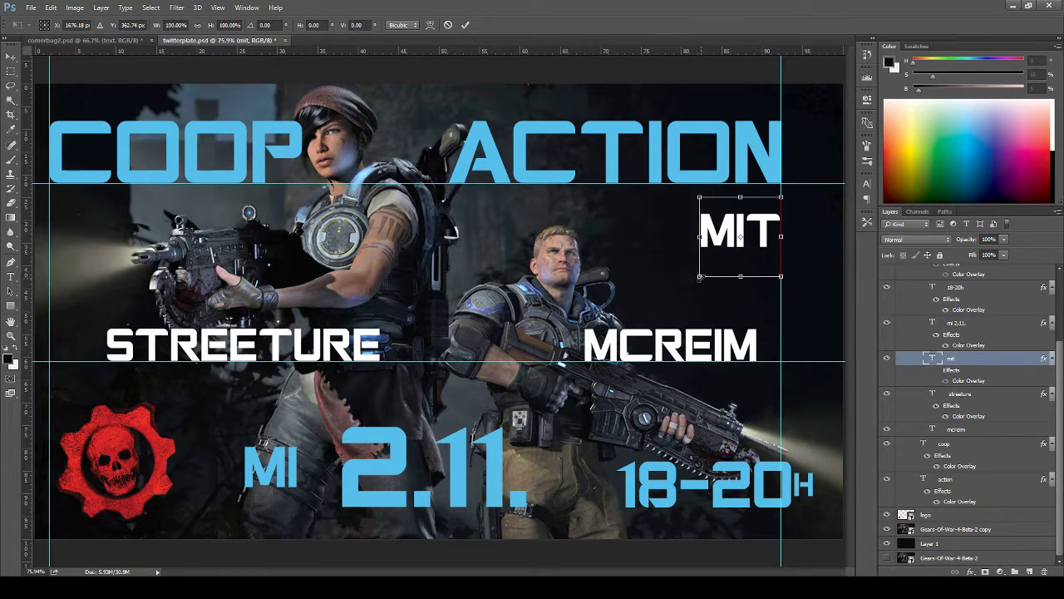
left_click_drag(701, 278, 659, 290)
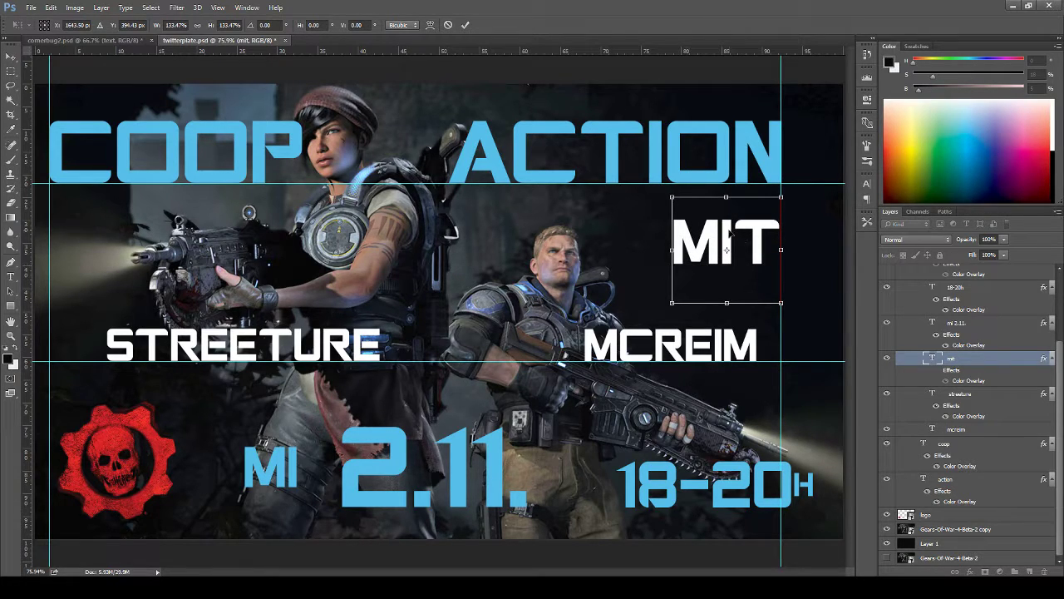
mouse_move(731, 233)
left_mouse_down()
mouse_move(731, 201)
mouse_move(727, 217)
left_mouse_up()
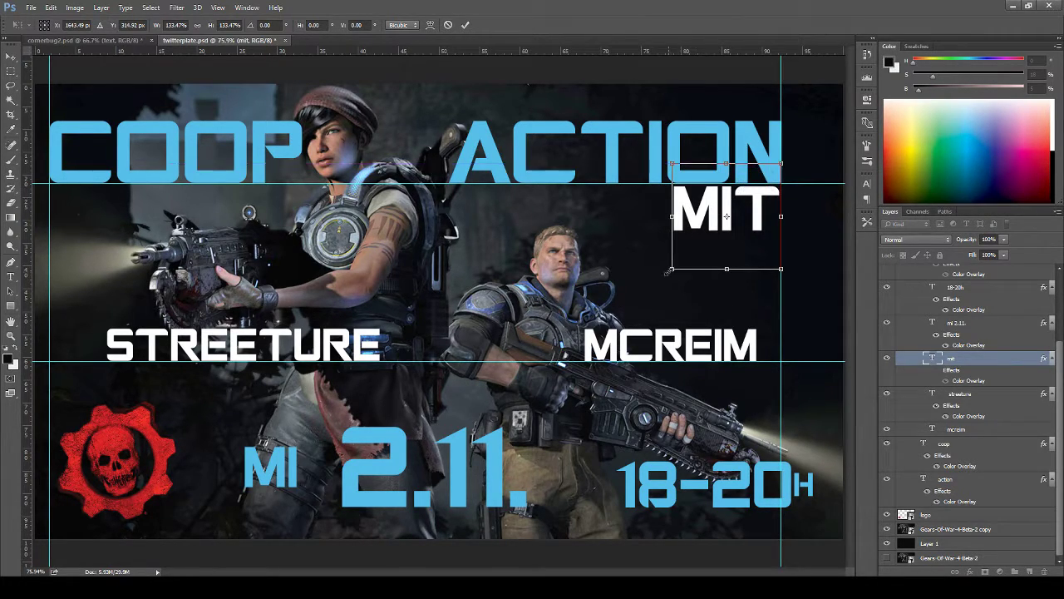
left_click_drag(672, 269, 667, 273)
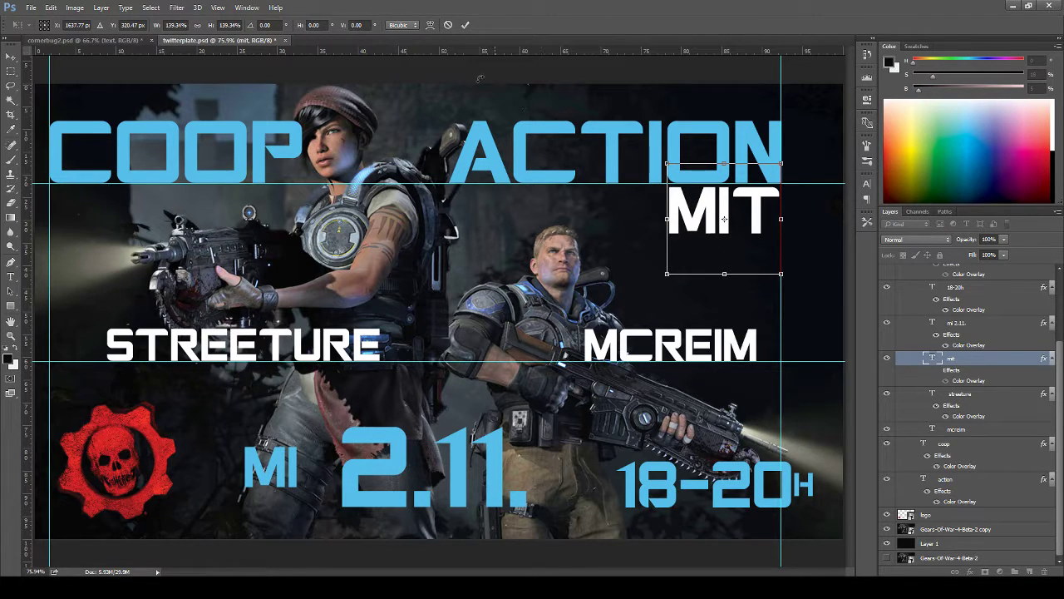
left_click(465, 24)
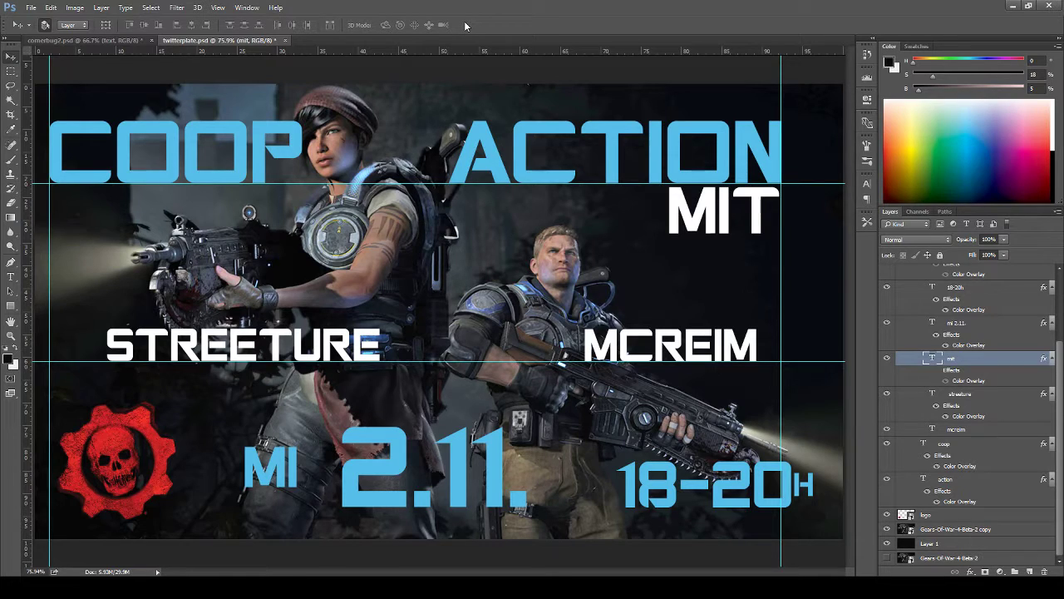
- Hide the guides, move the mit text beneath the start of the action text, and enlarge it slightly
key("ctrl+h")
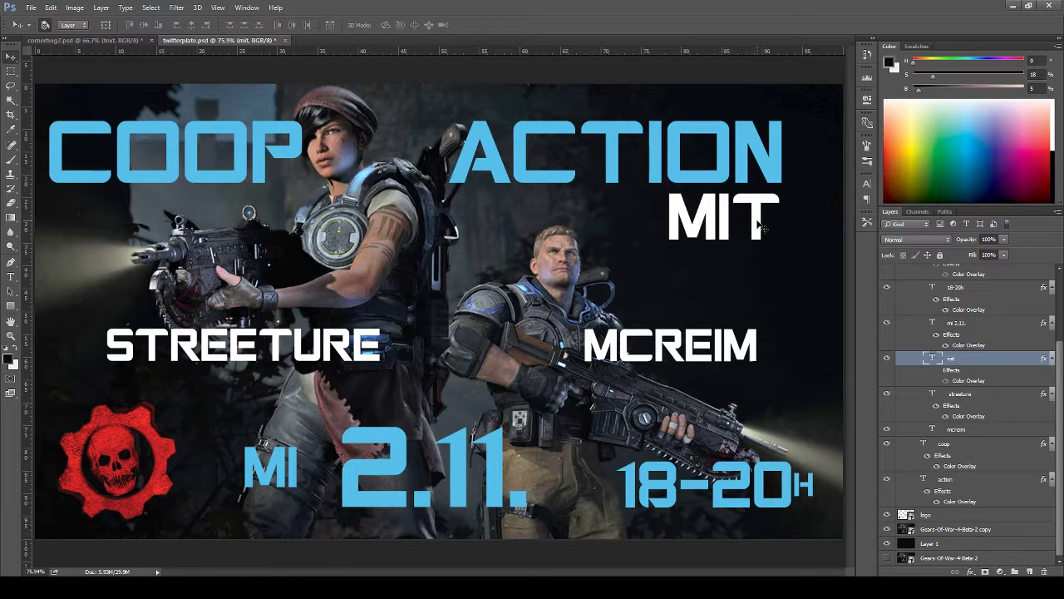
left_click_drag(759, 223, 537, 217)
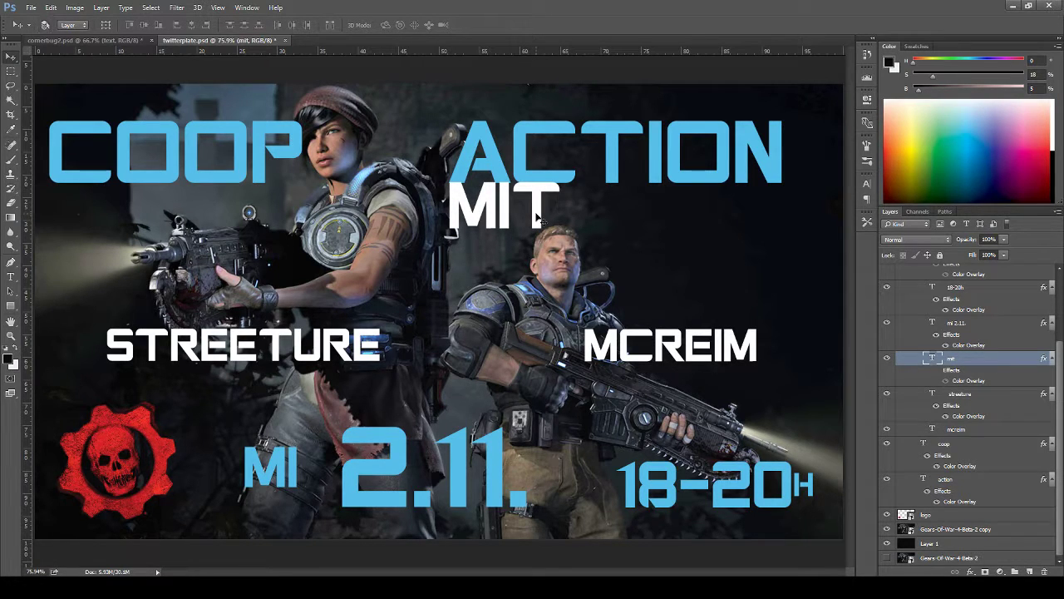
key("ctrl+t")
left_click_drag(564, 267, 587, 276)
left_click(466, 25)
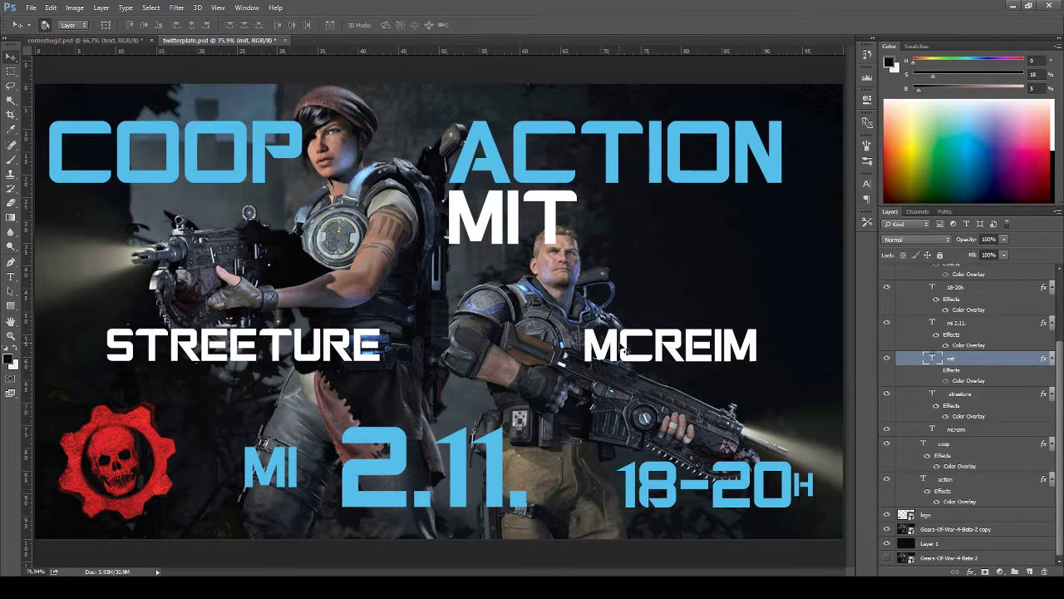
- Move the mi 2.11. date text up to just beneath the partner names, roughly centred between them
left_click(959, 324)
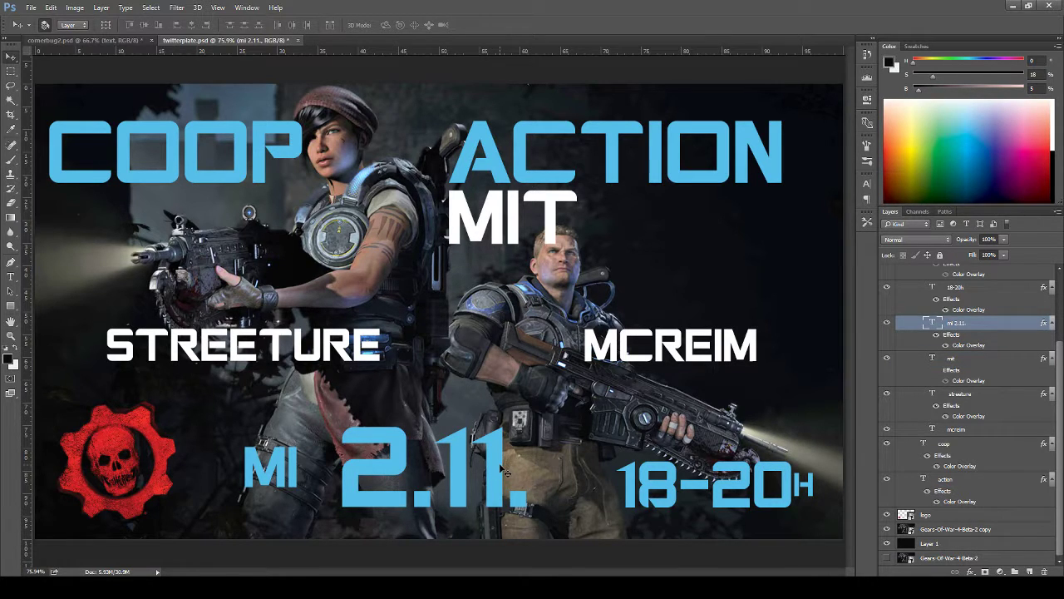
left_click_drag(506, 471, 484, 438)
left_click_drag(470, 420, 525, 409)
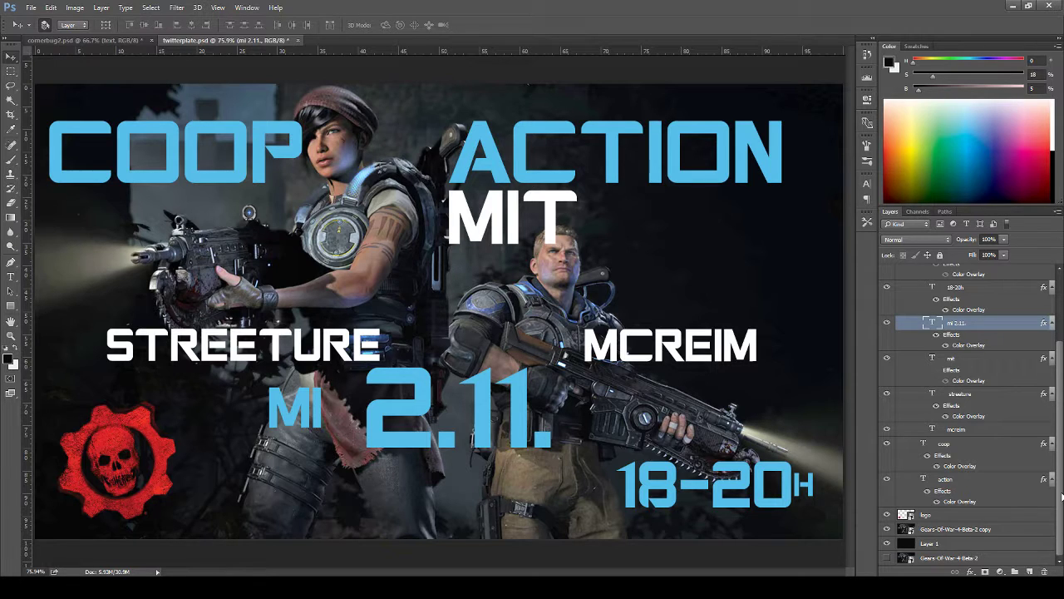
- Add a new layer above the logo and fill a full-width horizontal band across the lower canvas with black
left_click(990, 517)
left_click(1029, 572)
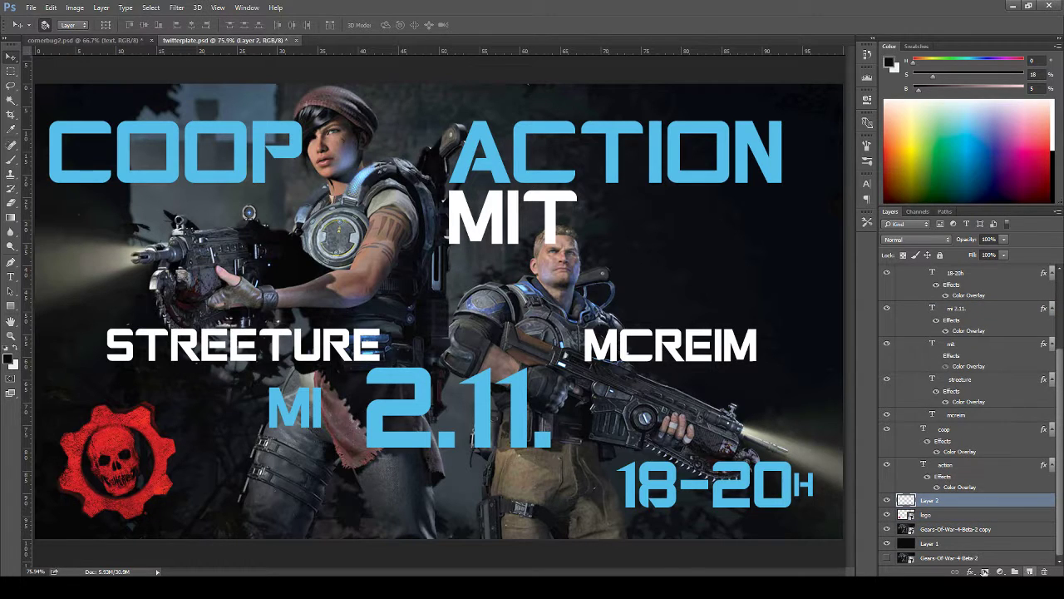
key("m")
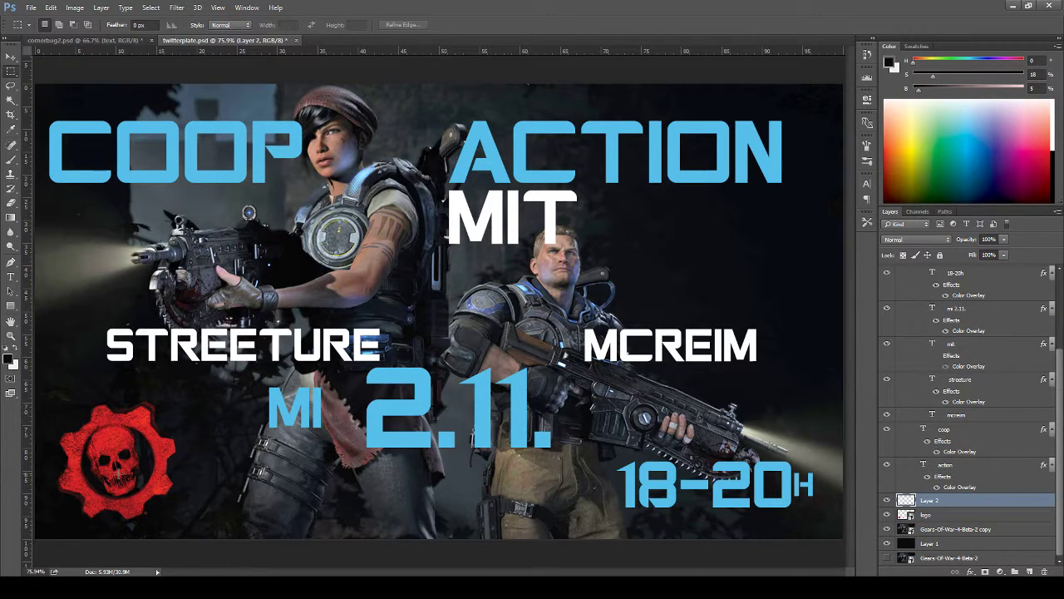
scroll(214, 481, "down", 2)
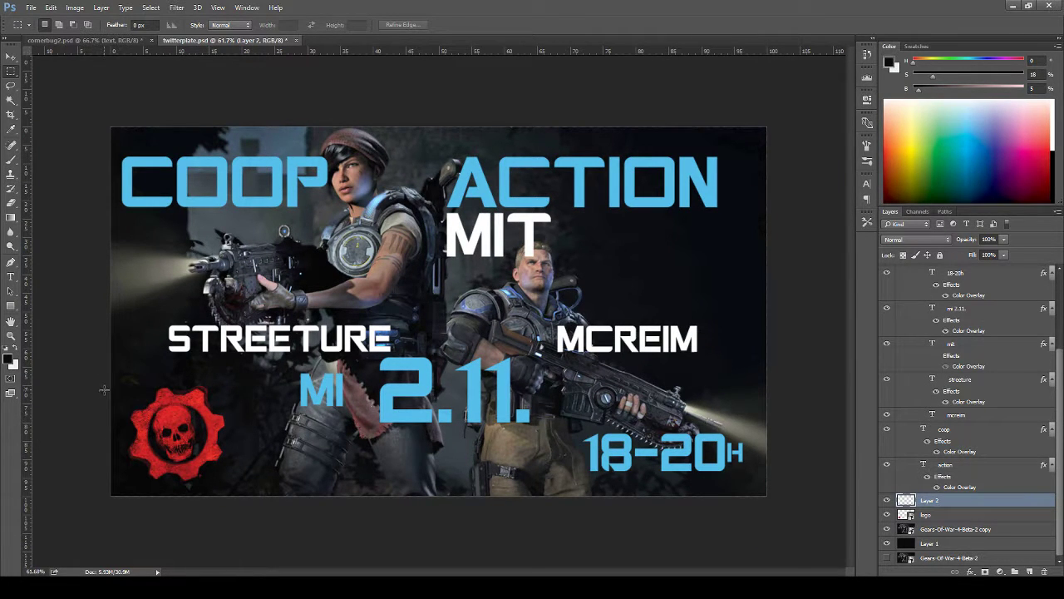
left_click_drag(105, 400, 823, 480)
key("x")
key("alt+BackSpace")
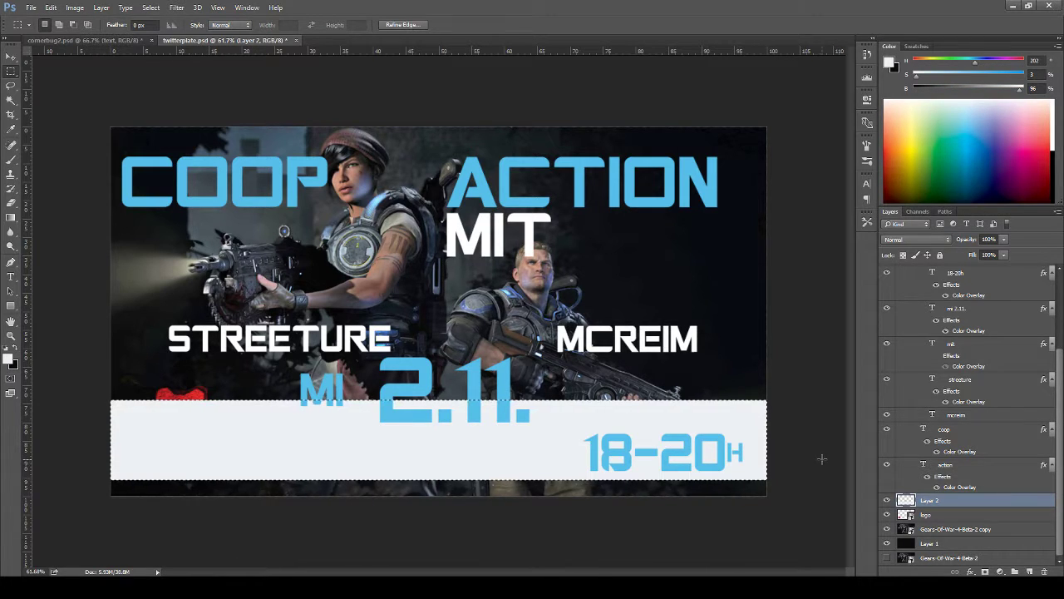
key("x")
key("alt+BackSpace")
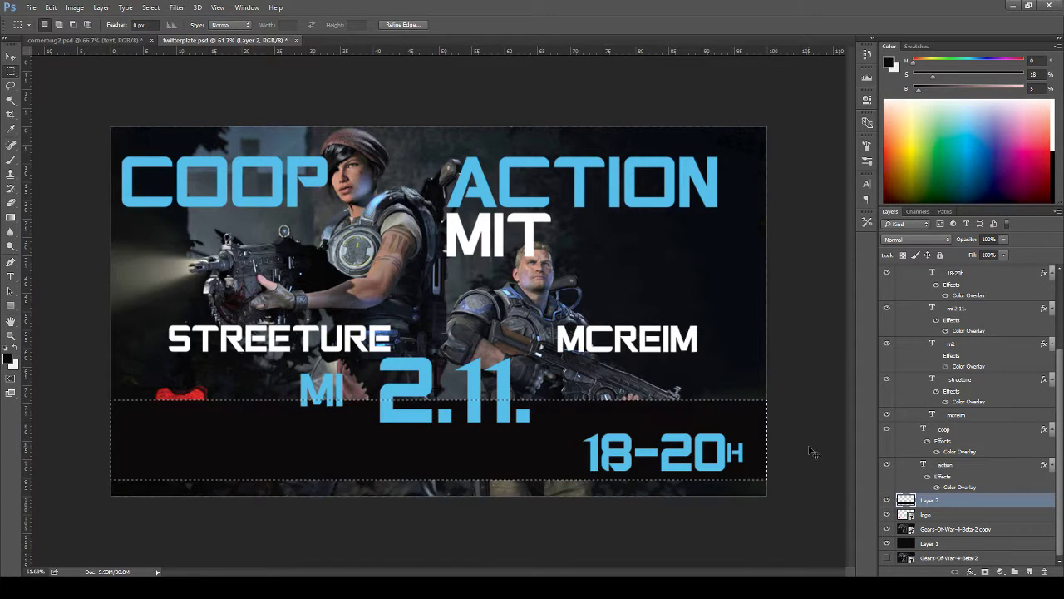
key("ctrl+d")
- Convert the black band layer to a smart object and reduce its opacity to 88%
right_click(981, 497)
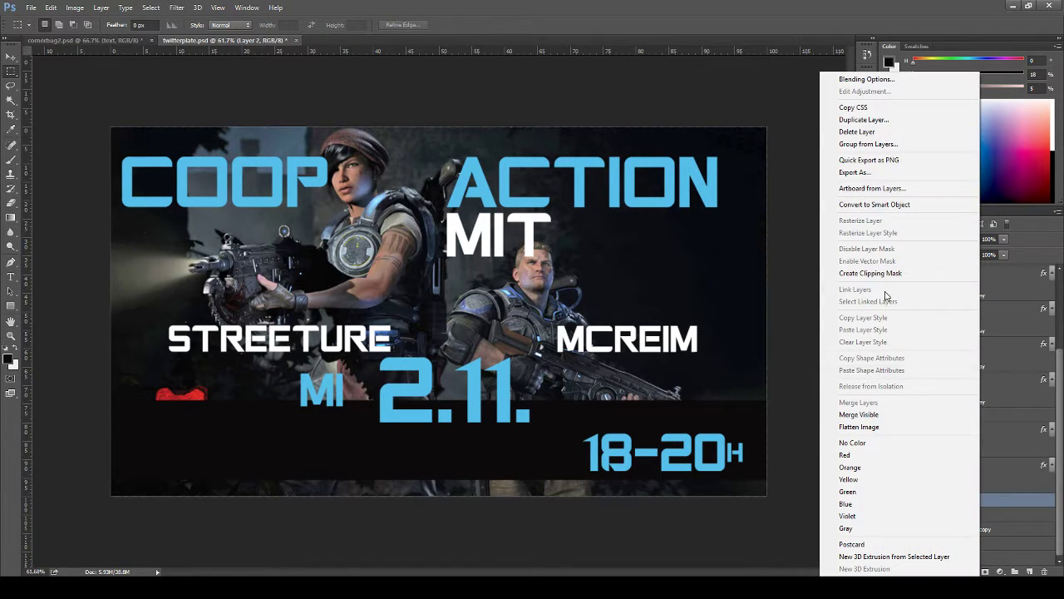
left_click(894, 208)
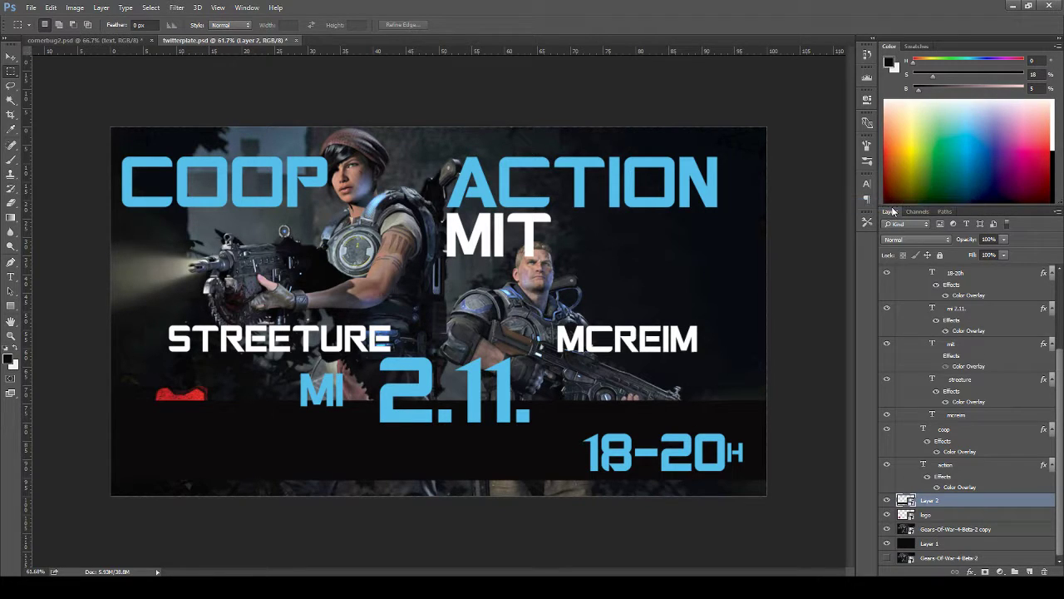
left_click(886, 501)
left_click(887, 501)
left_click_drag(971, 239, 962, 239)
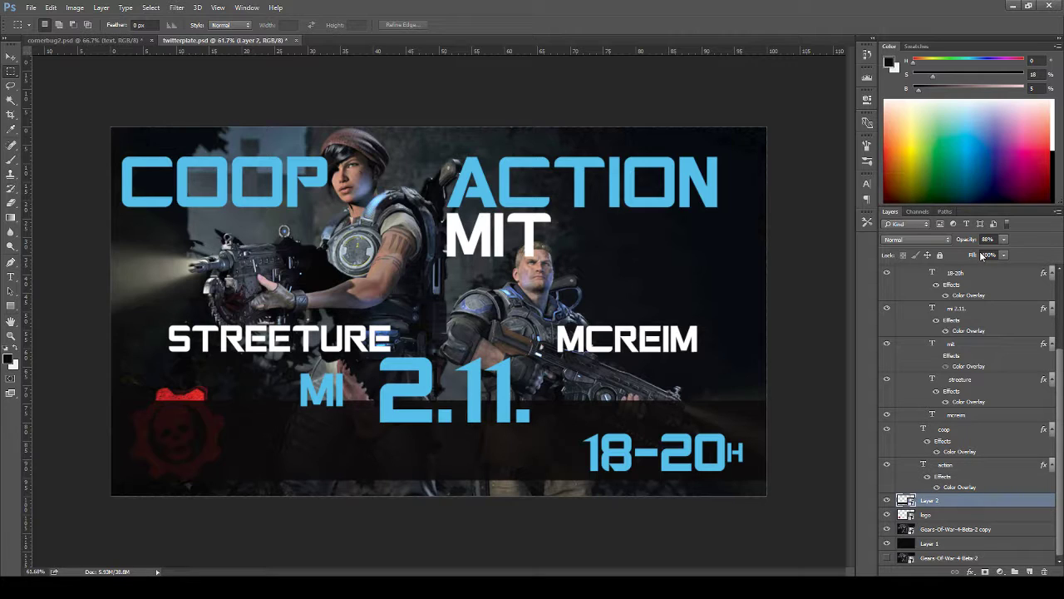
- Widen the black band to about 102.29% so that it extends slightly past both side edges of the canvas
key("ctrl+t")
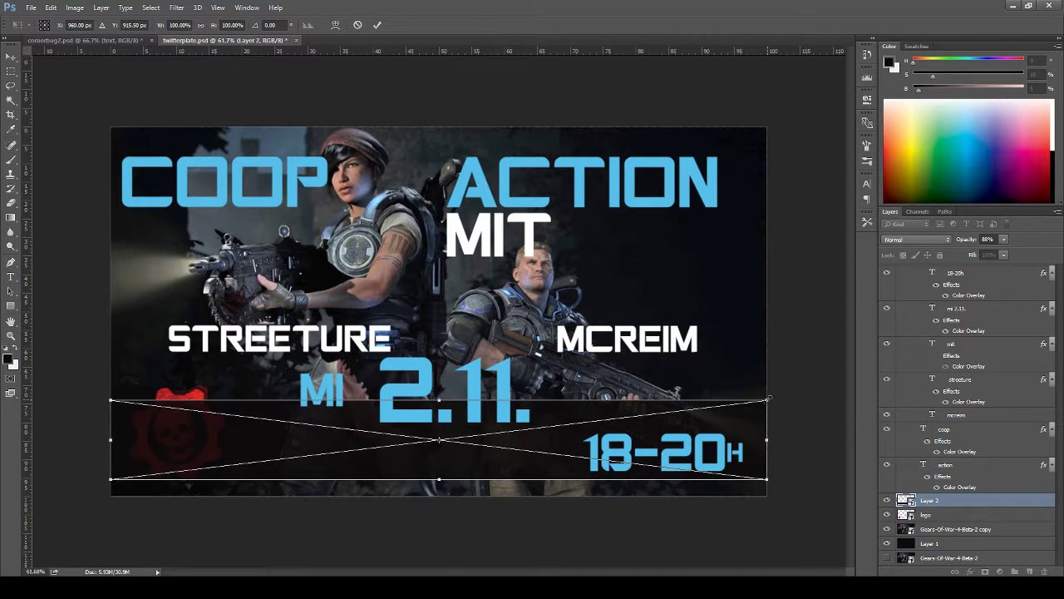
left_click_drag(776, 438, 778, 440)
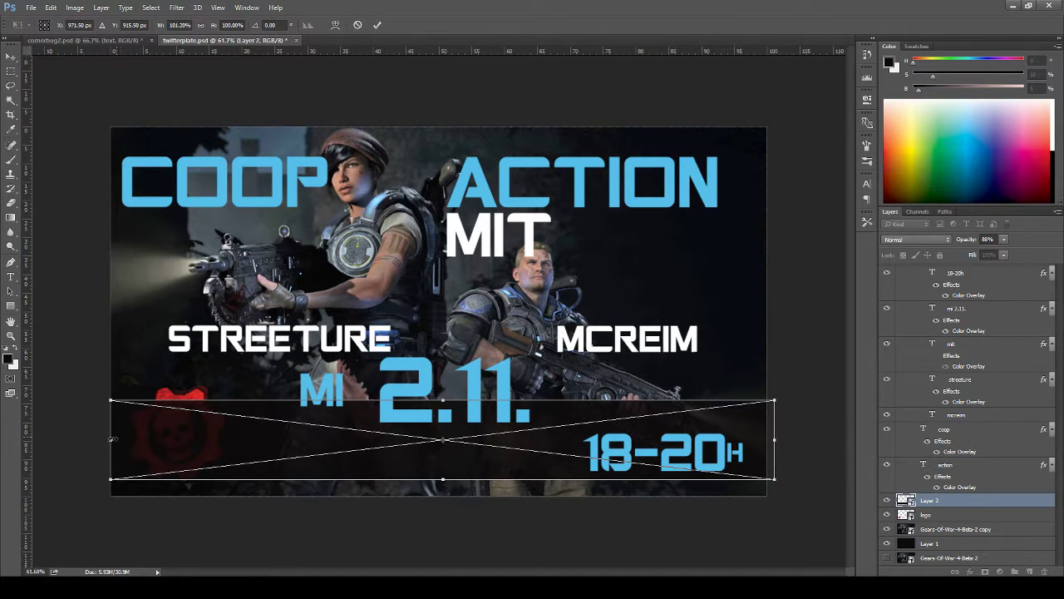
left_click_drag(111, 439, 103, 439)
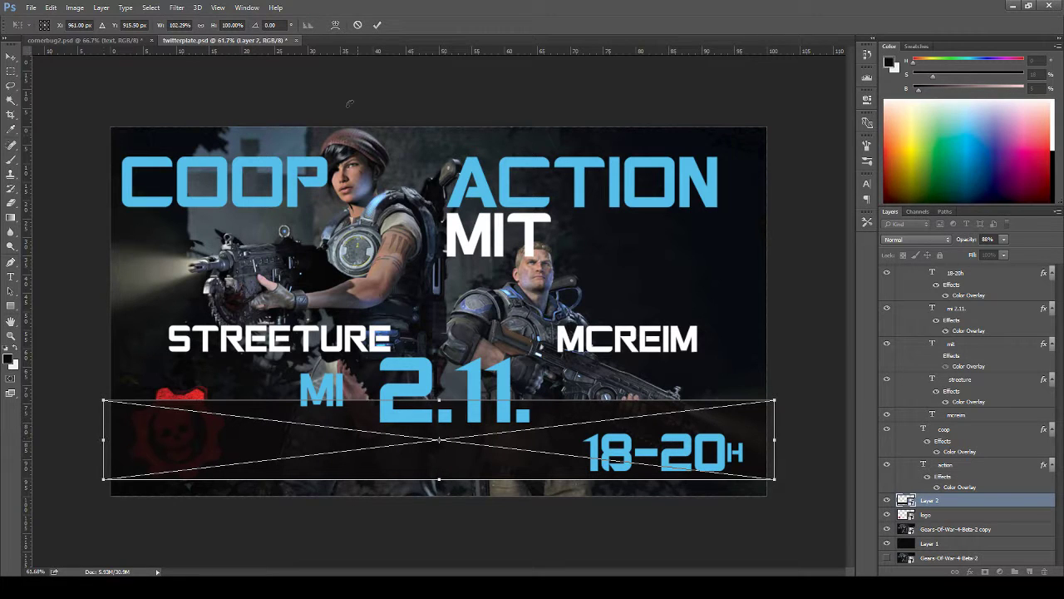
left_click(377, 25)
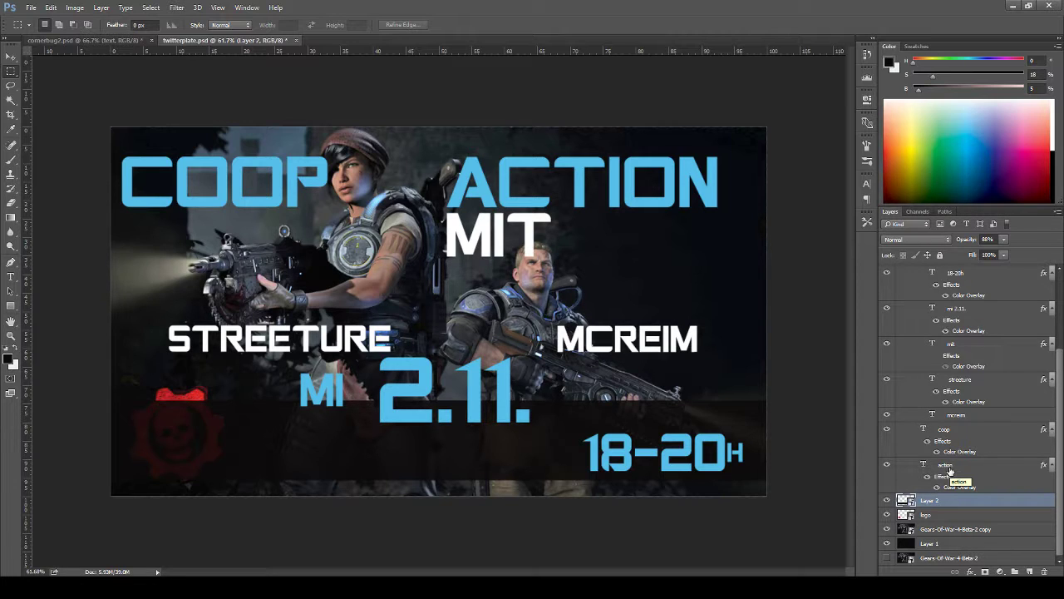
- Move the mi 2.11. date text down onto the black band, just beside the skull logo
left_click(950, 469)
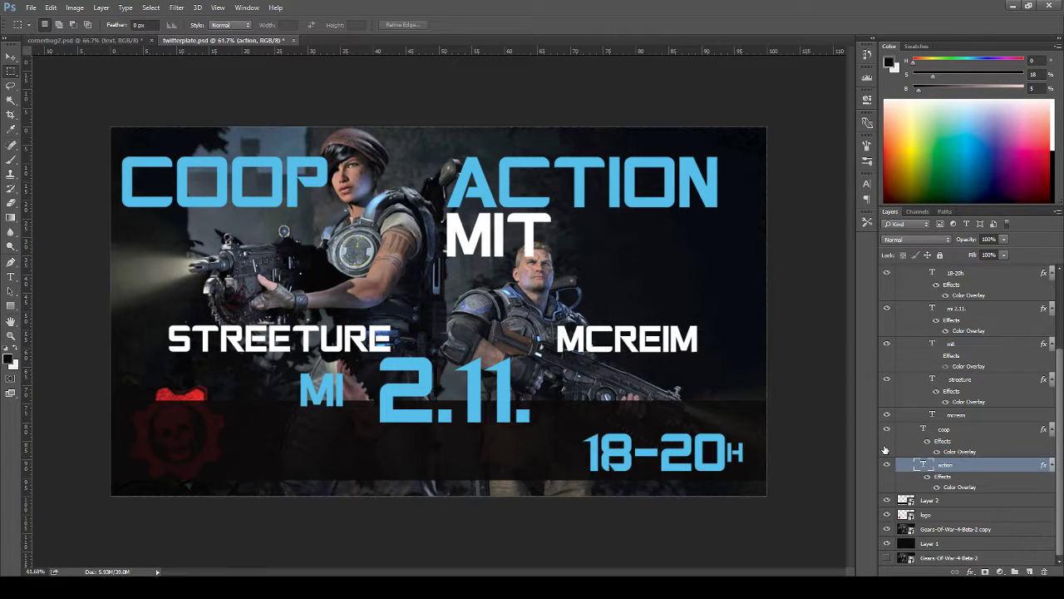
key("v")
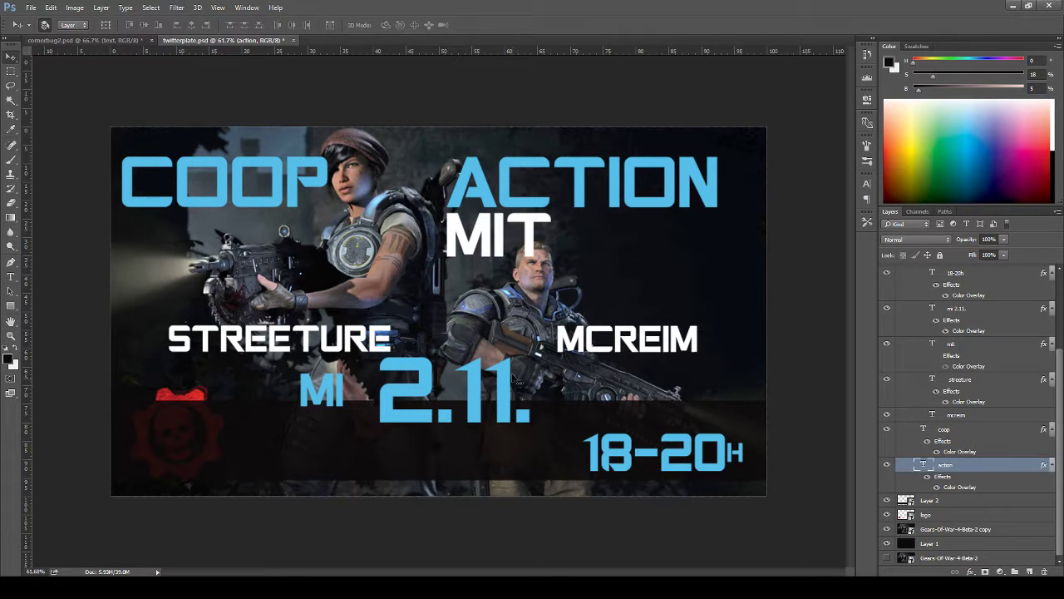
left_click_drag(509, 379, 448, 424)
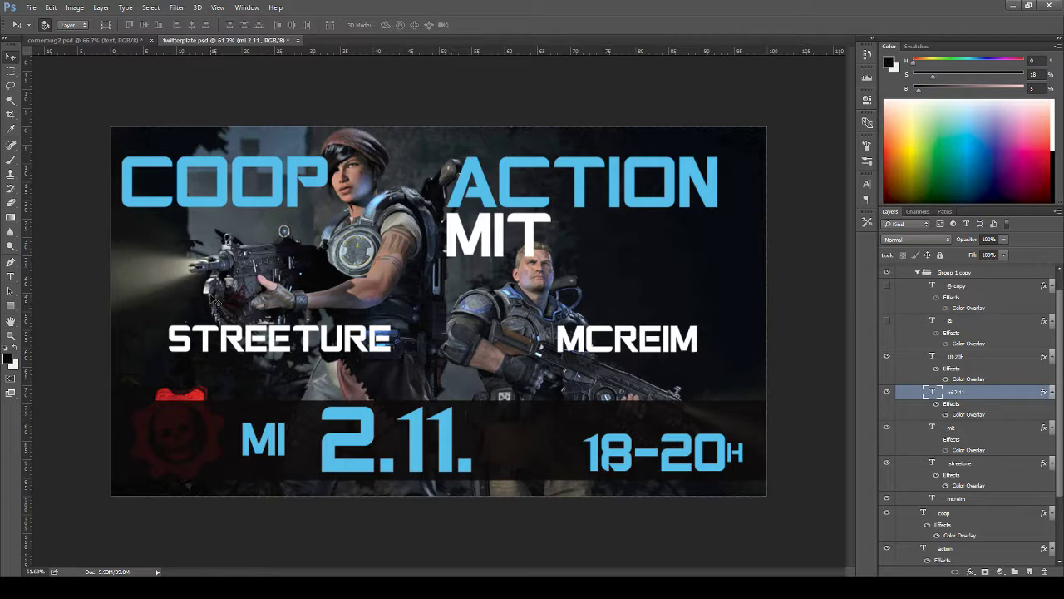
- Move the 18-20h time text up and inward so that it sits within the black band
left_click(990, 360)
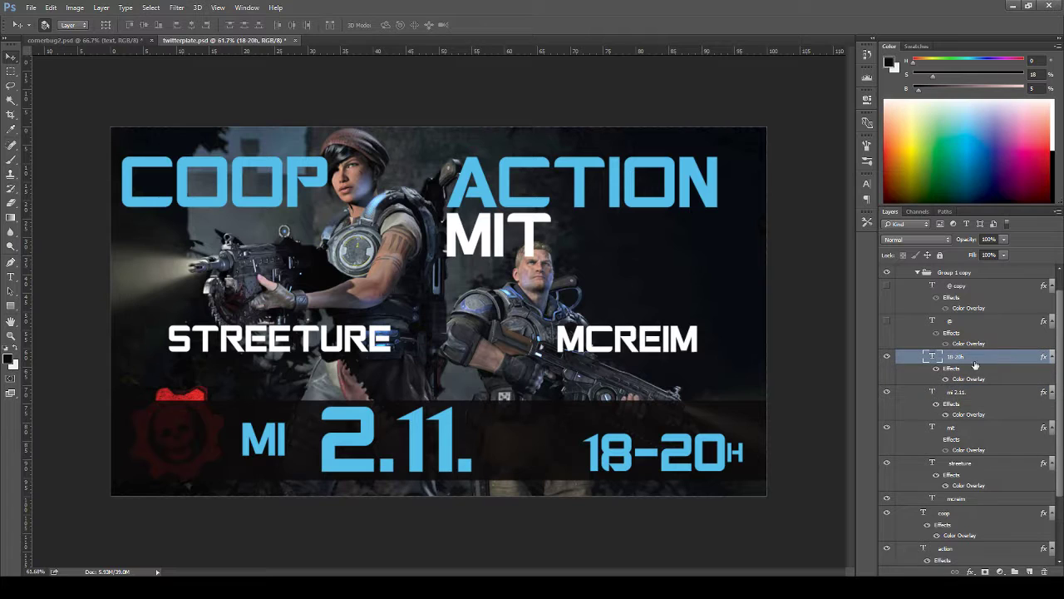
left_click_drag(727, 462, 689, 449)
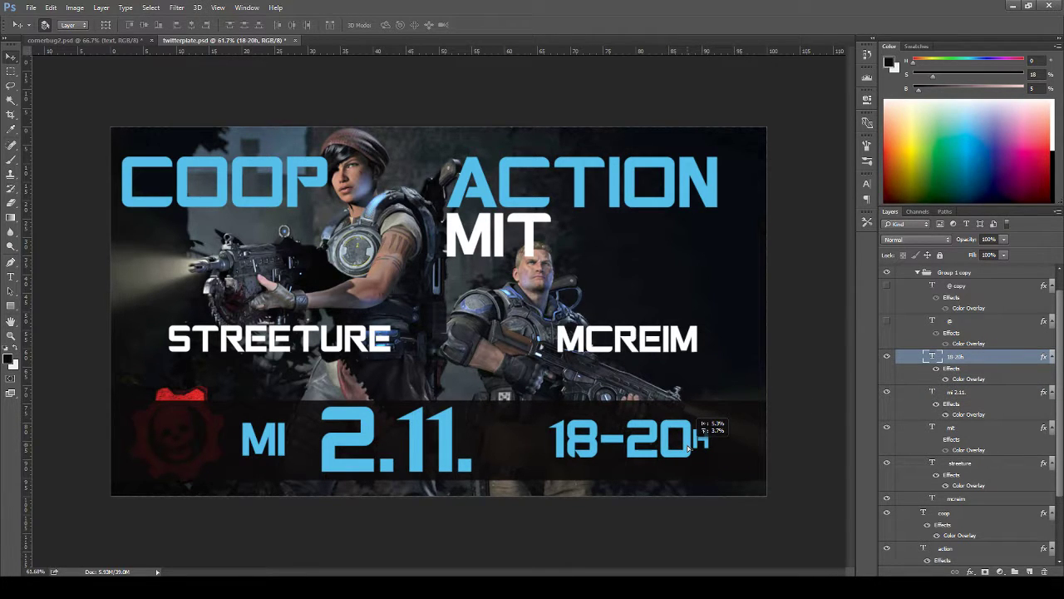
left_click_drag(689, 449, 714, 449)
- Scale the 18-20h time text to about 114.07% and nudge it down within the black band
key("ctrl+t")
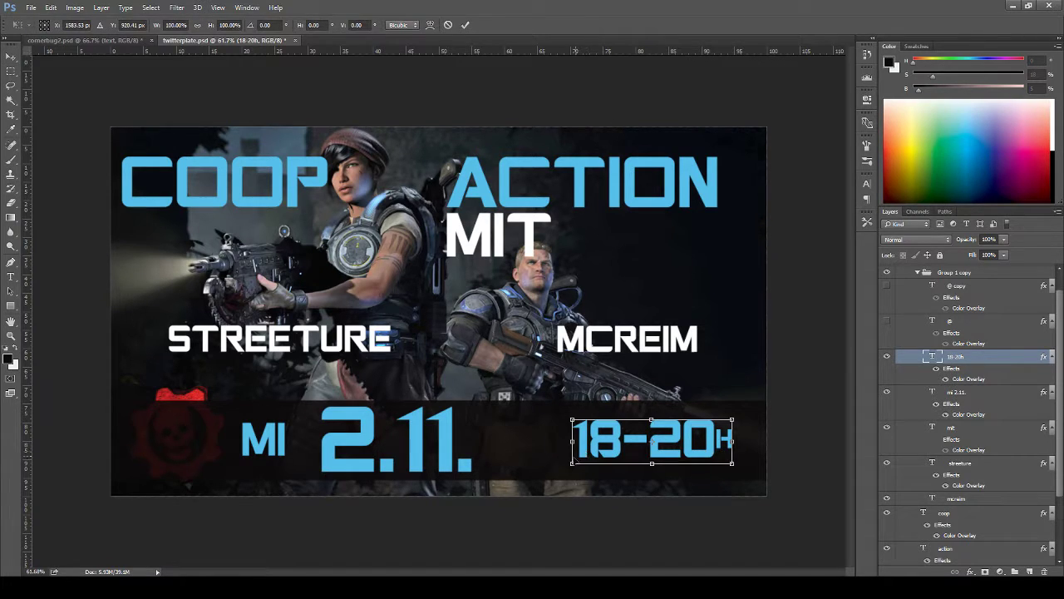
mouse_move(572, 464)
left_mouse_down()
mouse_move(549, 479)
mouse_move(571, 474)
left_mouse_up()
key("Down")
key("Down")
key("Down")
key("Down")
key("Down")
key("Down")
key("Down")
key("Down")
key("Down")
key("Down")
key("Down")
key("Down")
key("Down")
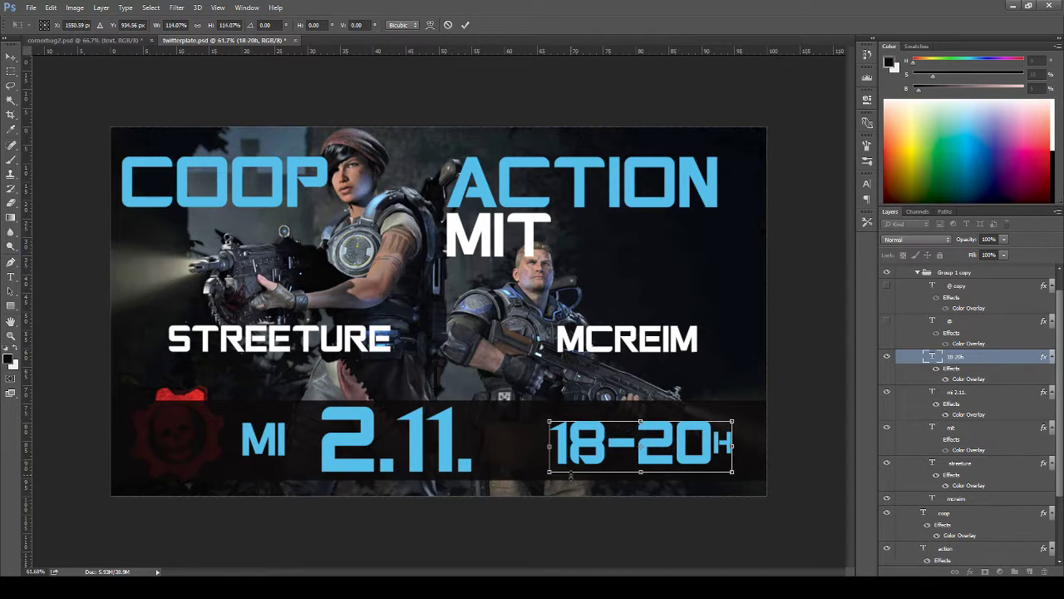
key("Return")
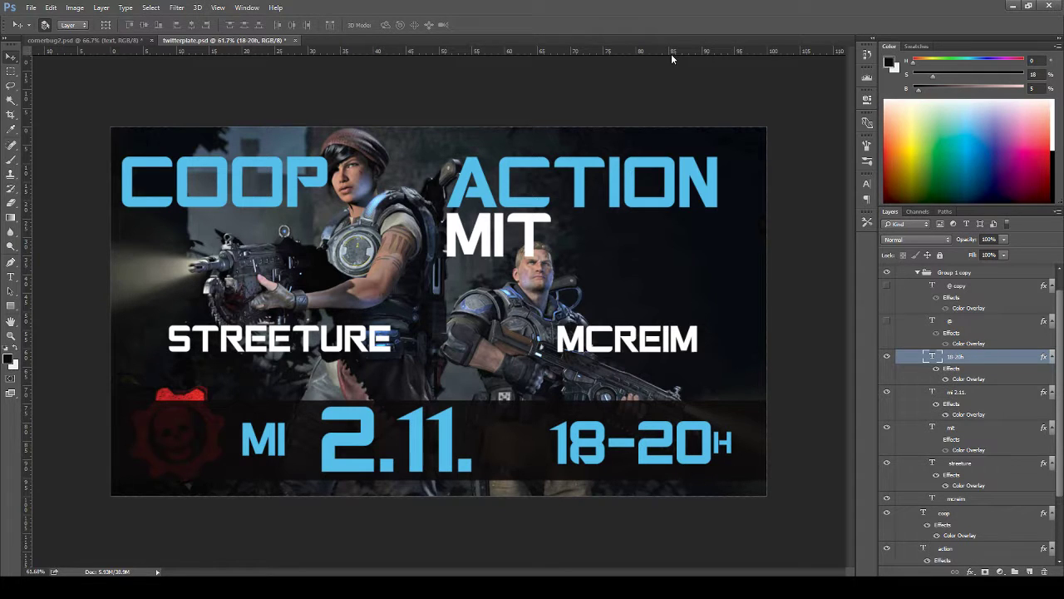
- Place a horizontal guide along the base of the 18-20h digits and remove mi from the mi 2.11. date text
left_click_drag(675, 51, 669, 464)
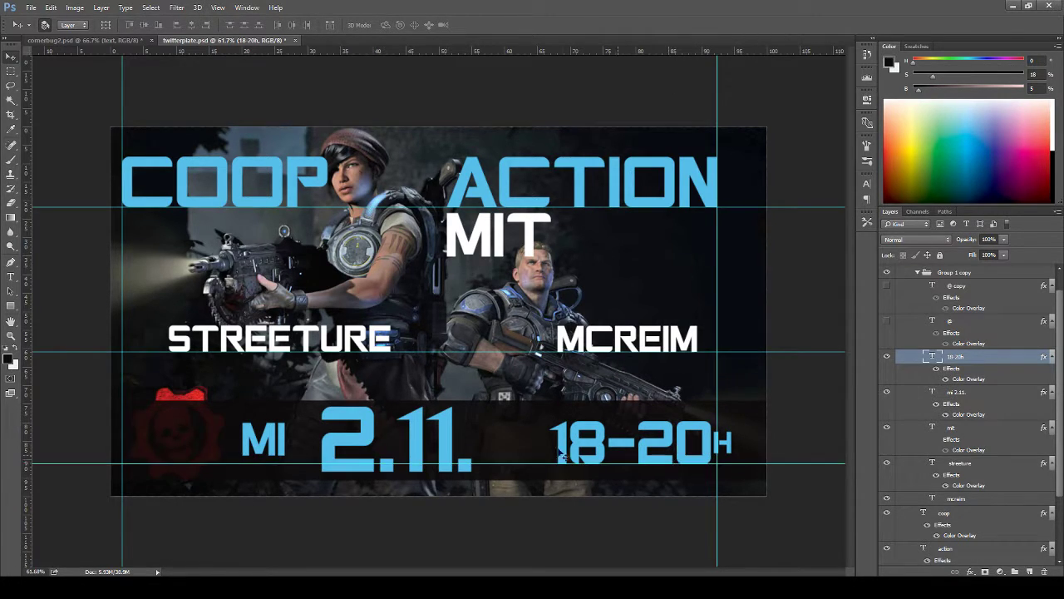
left_click(447, 432)
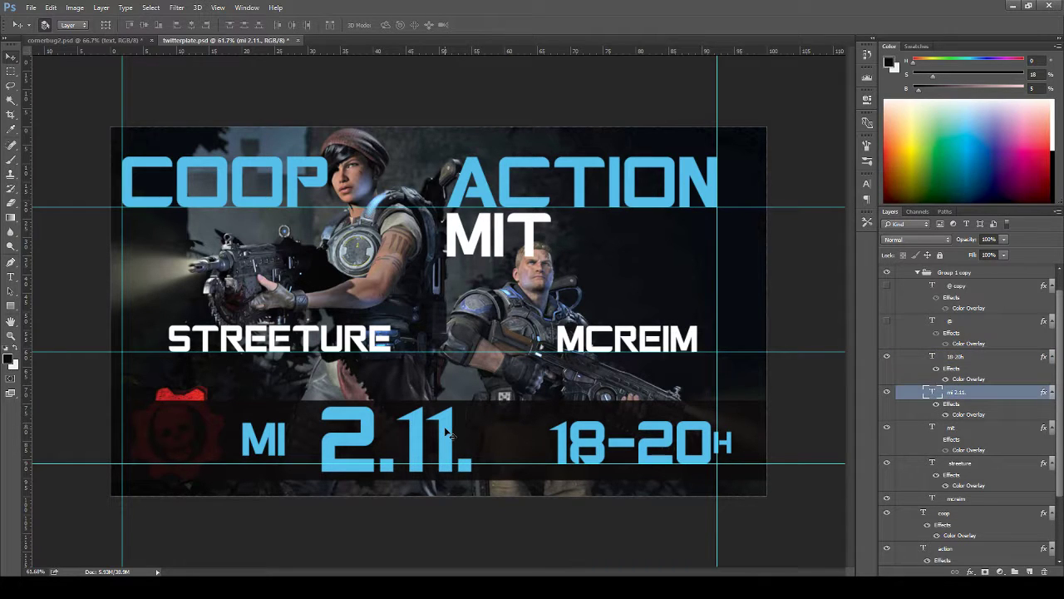
key("t")
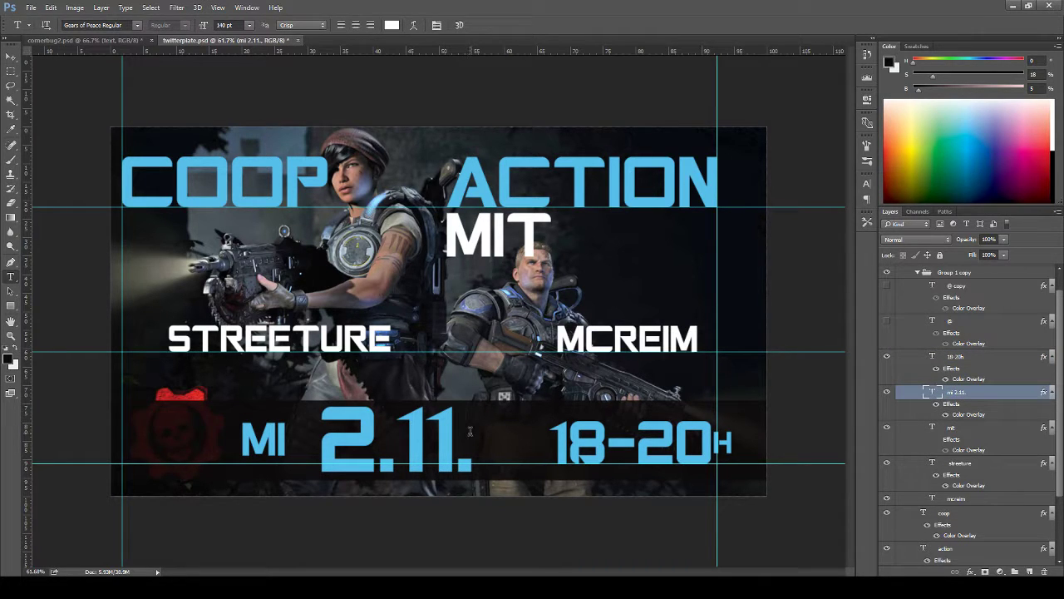
double_click(251, 428)
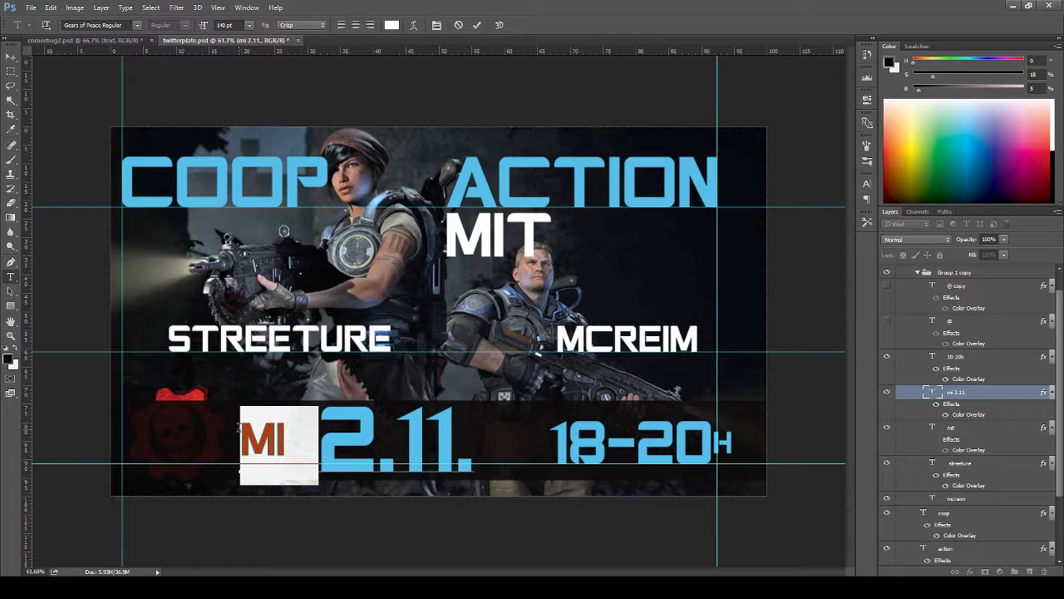
key("BackSpace")
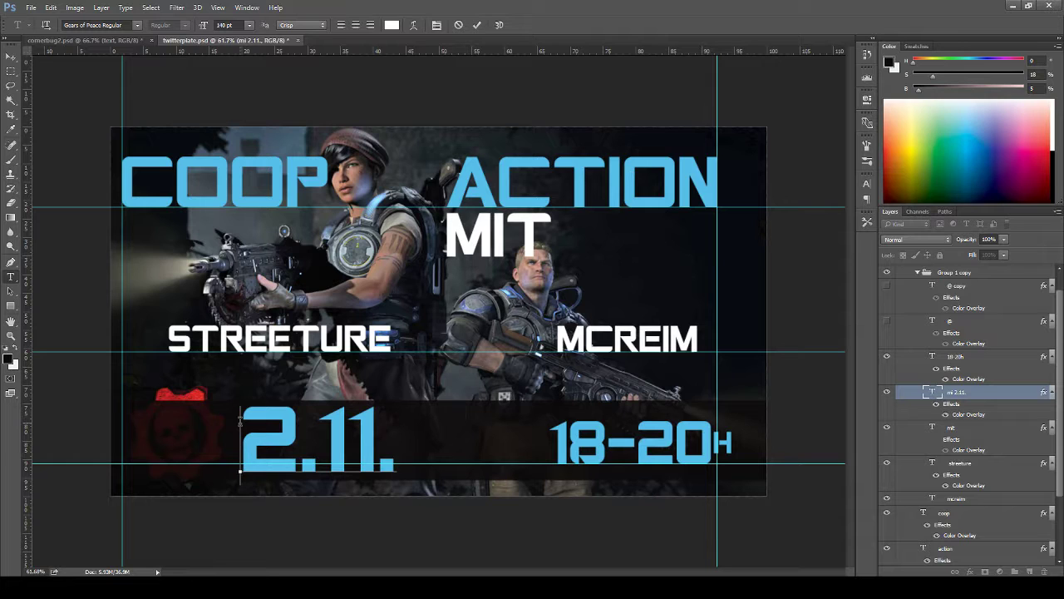
key("ctrl+Return")
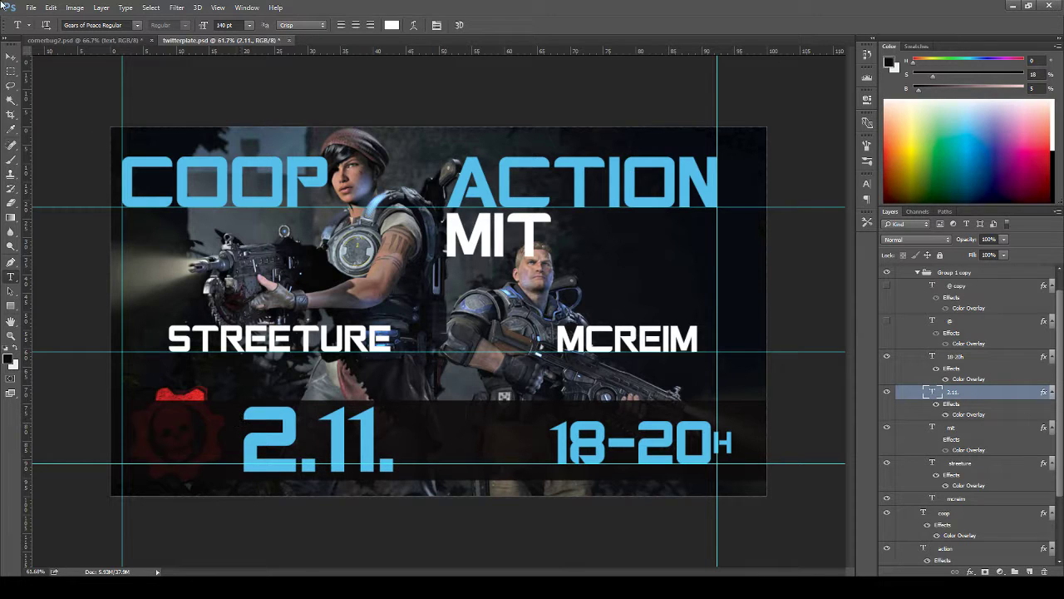
left_click(11, 57)
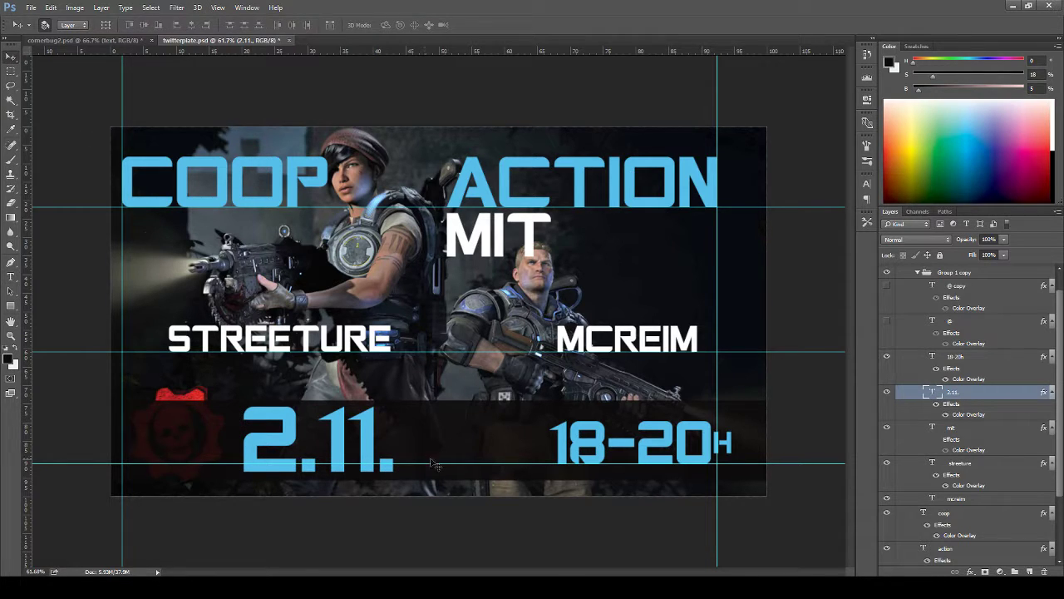
- Add a second horizontal guide along the top of the 18-20h digits and shift the 2.11. date slightly toward the logo
left_click_drag(641, 51, 680, 420)
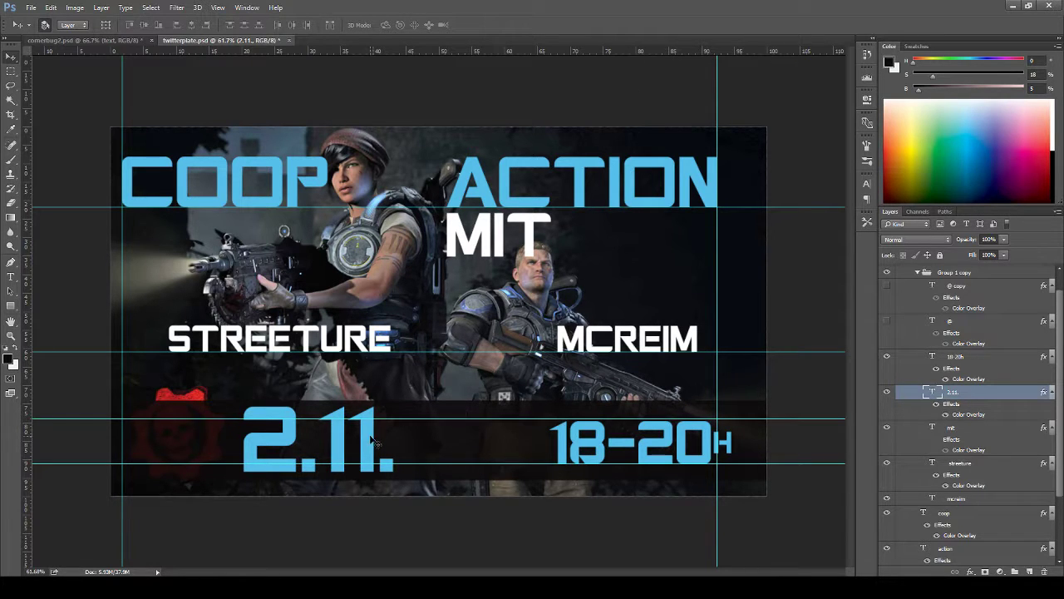
left_click_drag(373, 440, 351, 420)
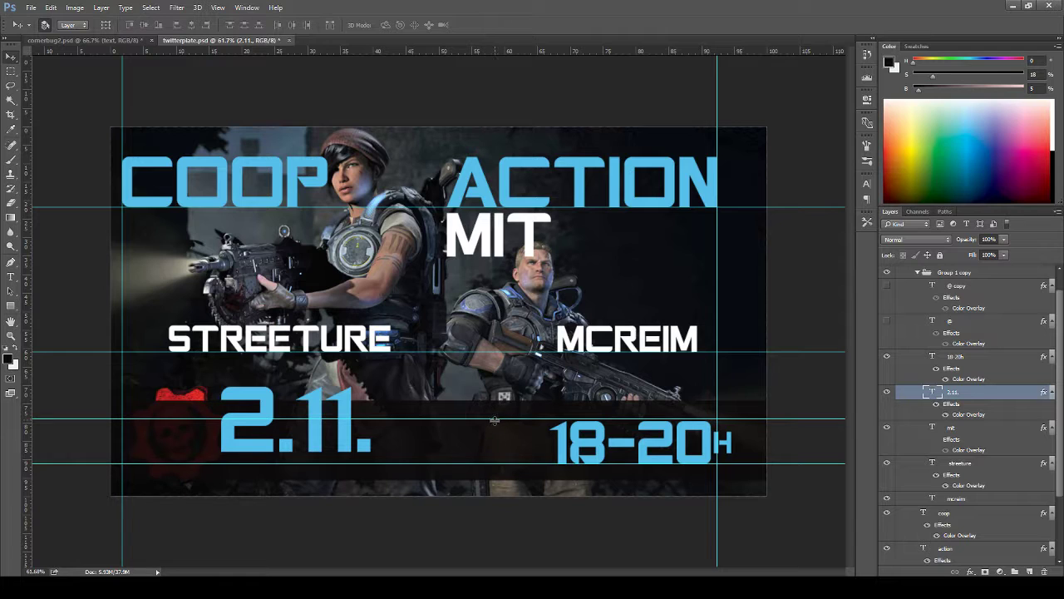
left_click_drag(494, 420, 500, 420)
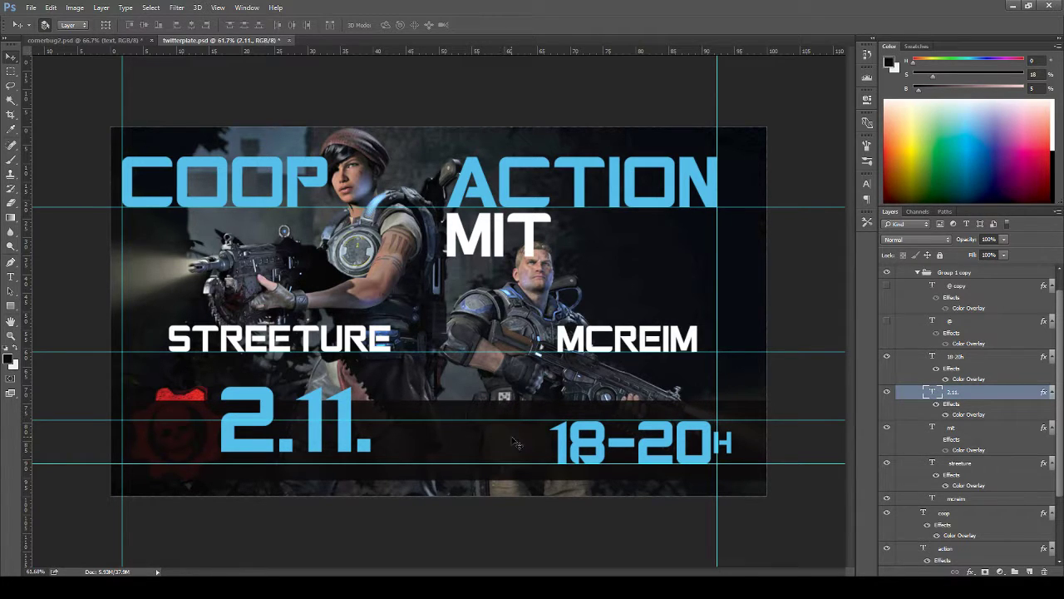
- Move the 2.11. date toward the middle of the black band and scale it down so its top sits on the upper guide
left_click_drag(354, 431, 489, 443)
key("ctrl+t")
left_click_drag(519, 396, 478, 421)
left_click(465, 25)
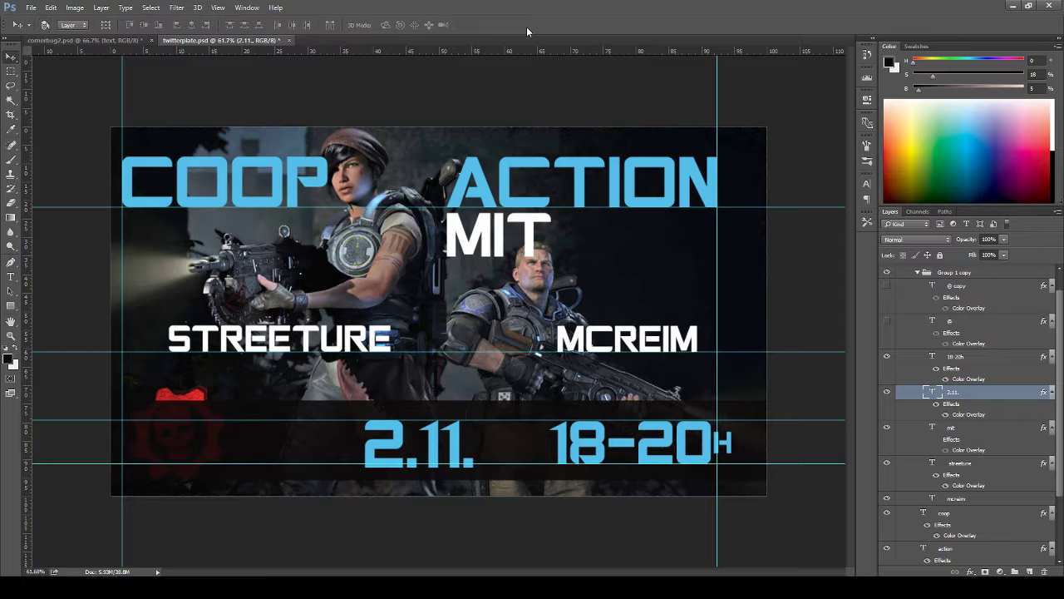
- Scale the 2.11. date to 91.18% so it fits between the two guides, and shift it slightly toward the logo
key("ctrl+t")
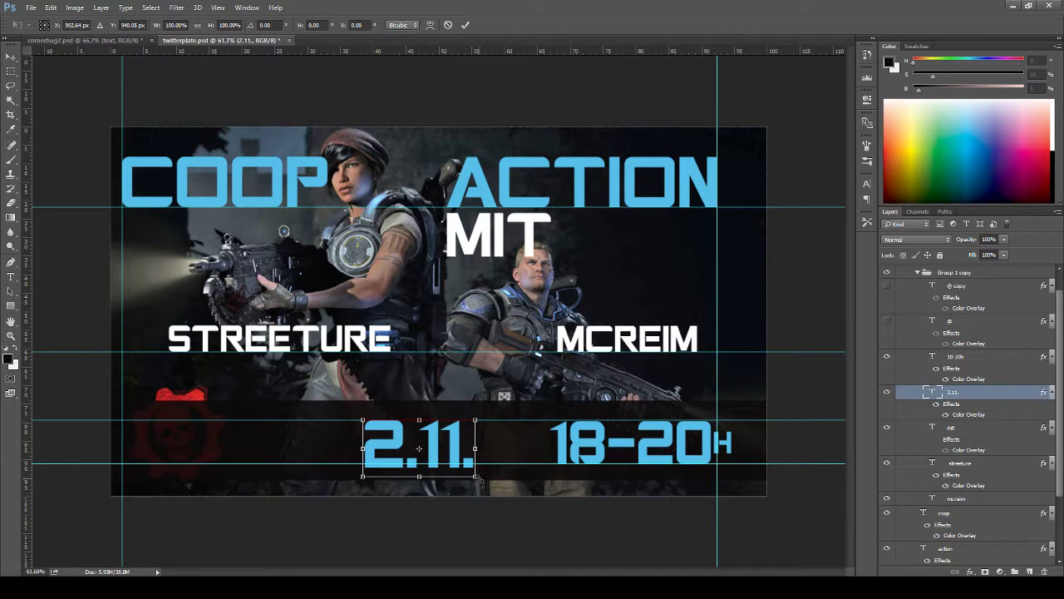
left_click_drag(478, 476, 468, 471)
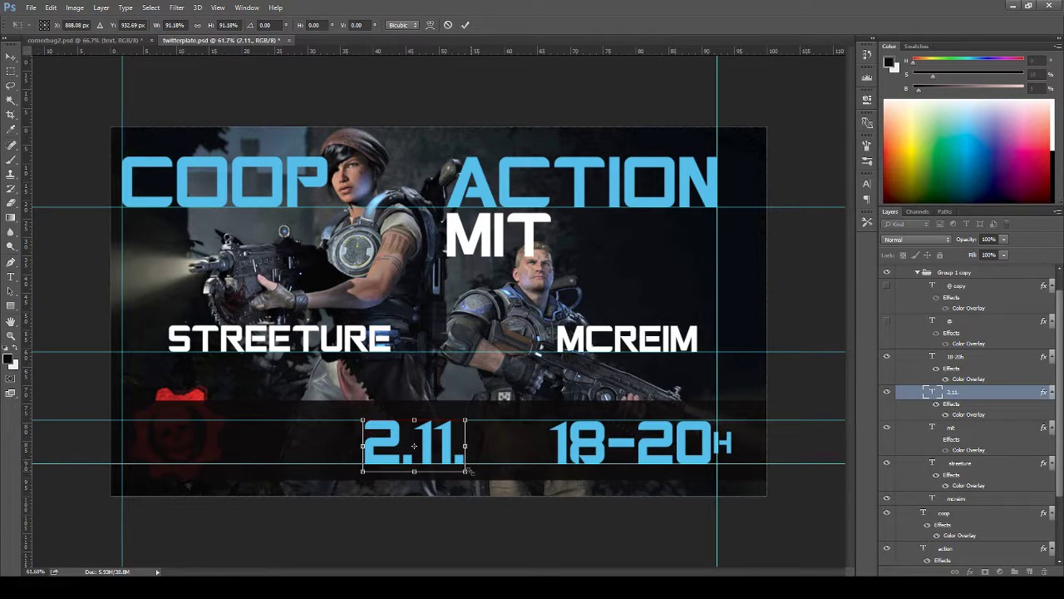
left_click(465, 25)
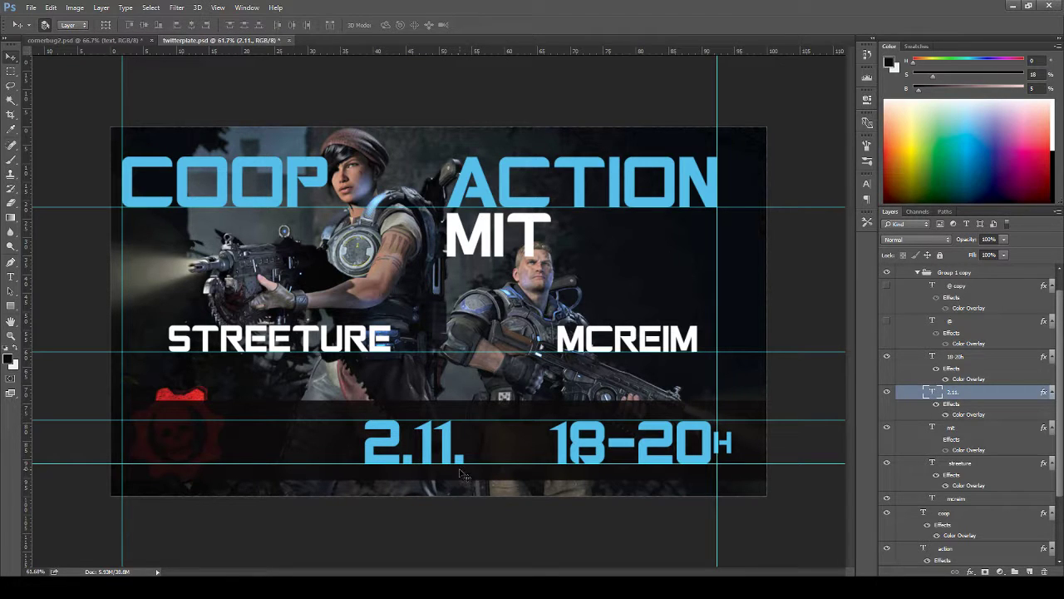
mouse_move(449, 453)
left_mouse_down()
mouse_move(420, 454)
mouse_move(433, 457)
left_mouse_up()
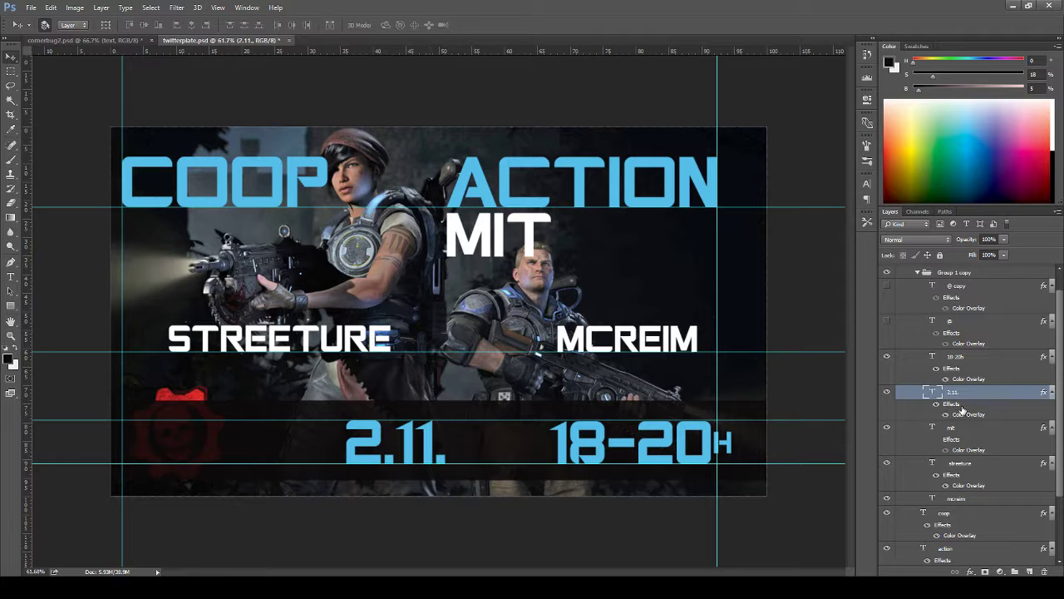
- Duplicate the white mit text and place the copy on the black band between the skull logo and the date
left_click(981, 434)
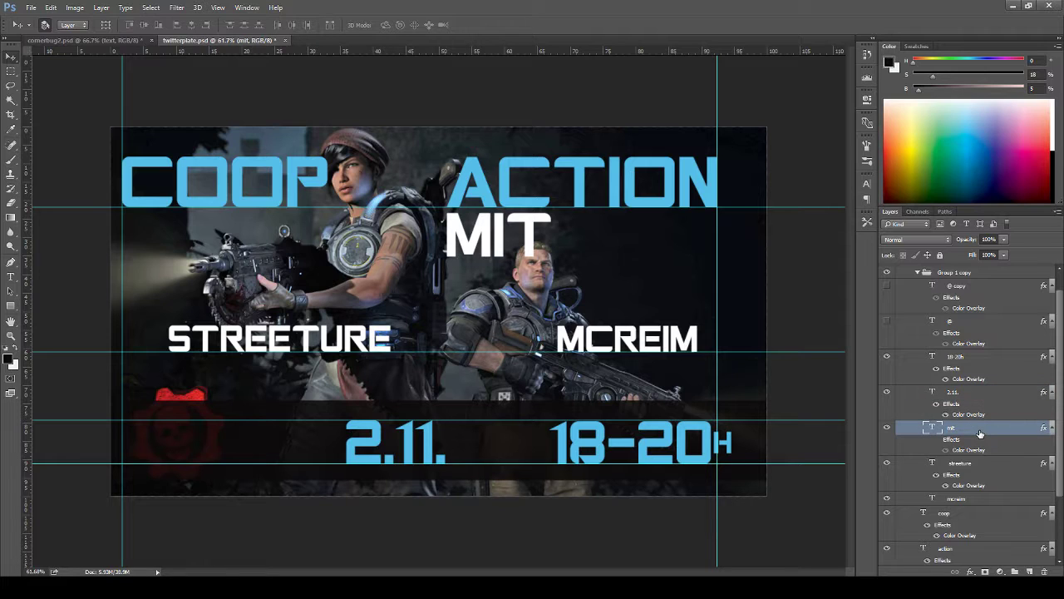
key("ctrl+j")
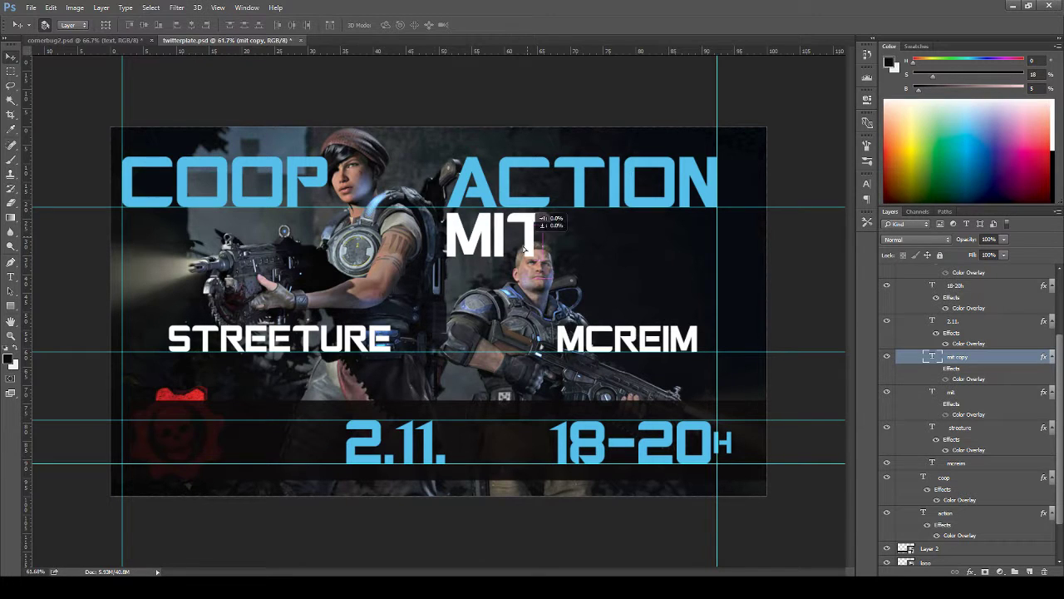
left_click_drag(527, 238, 309, 445)
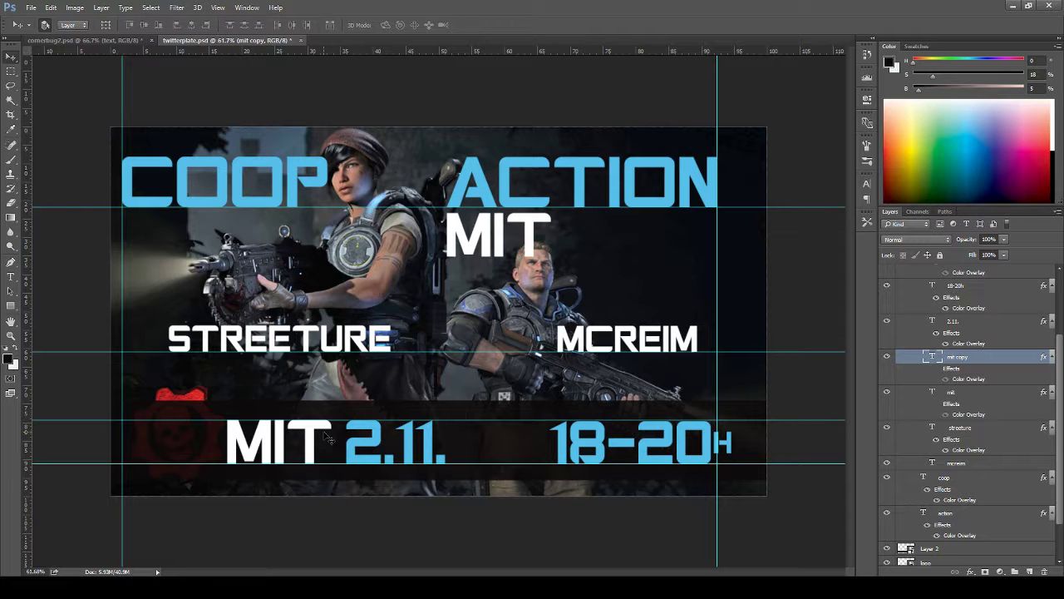
- Delete the final letter of the copied mit text so that it reads mi
key("t")
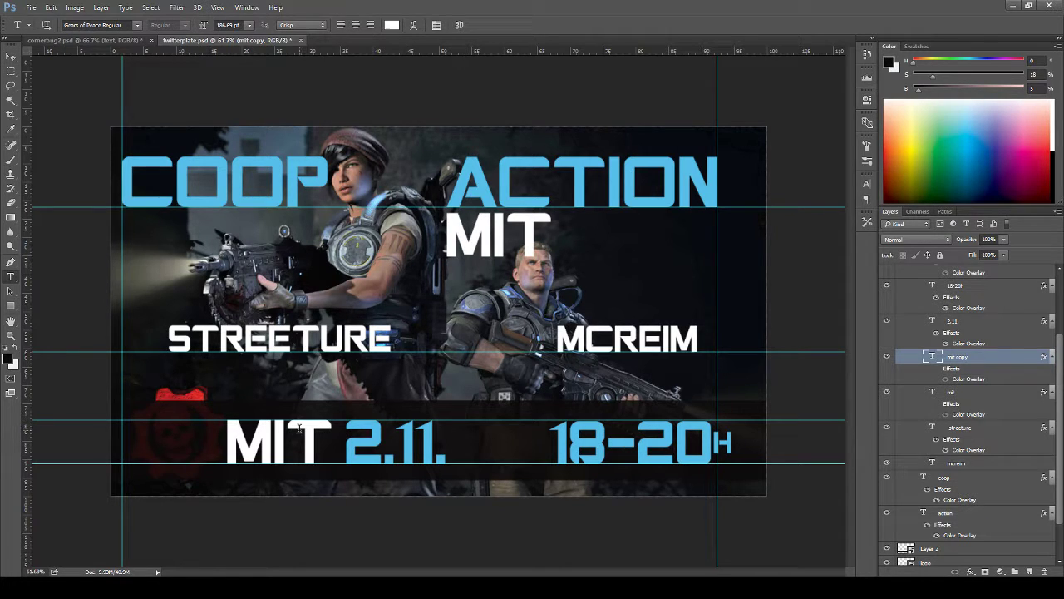
left_click(289, 443)
key("Delete")
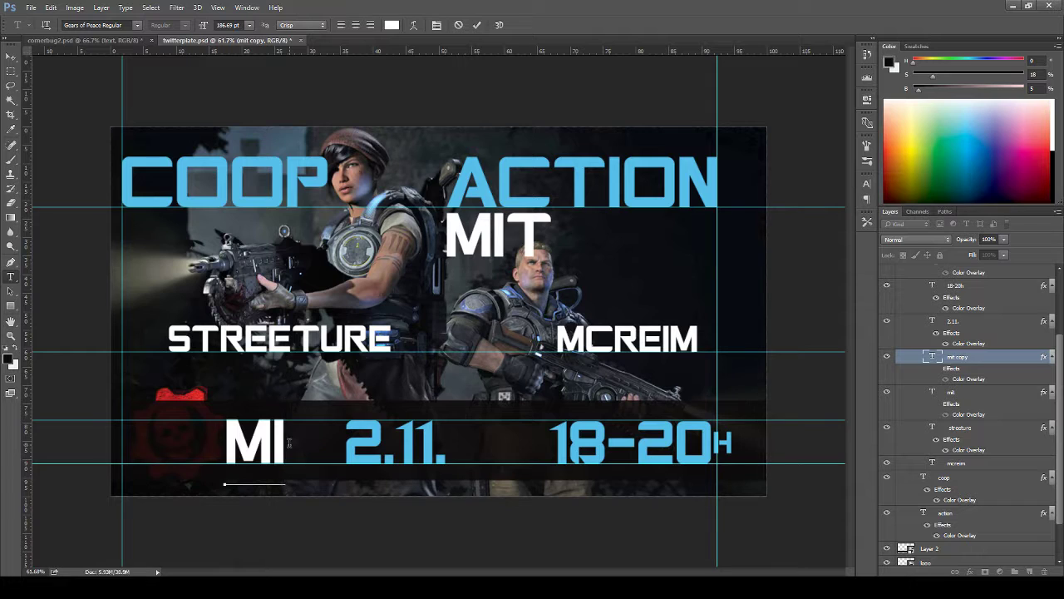
key("ctrl+Return")
key("v")
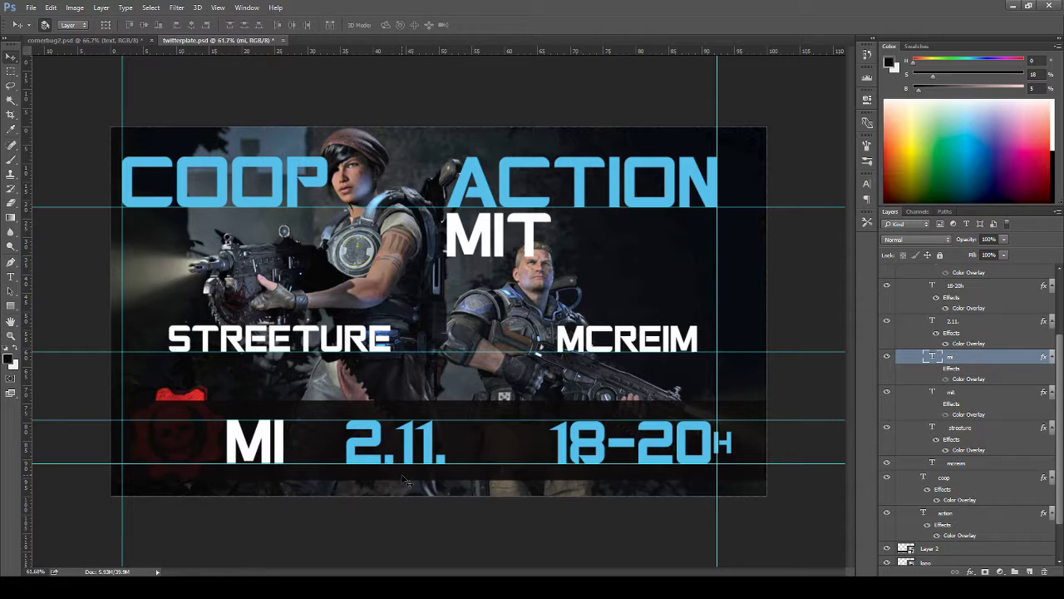
- Nudge the white mi text closer to the 2.11. date, keeping it between the two band guides
key("Right")
key("Right")
key("Right")
key("Right")
key("Right")
key("Right")
key("Right")
key("Right")
key("Right")
key("Right")
key("Right")
key("Right")
key("Right")
key("Right")
key("Right")
key("Right")
key("Right")
key("Right")
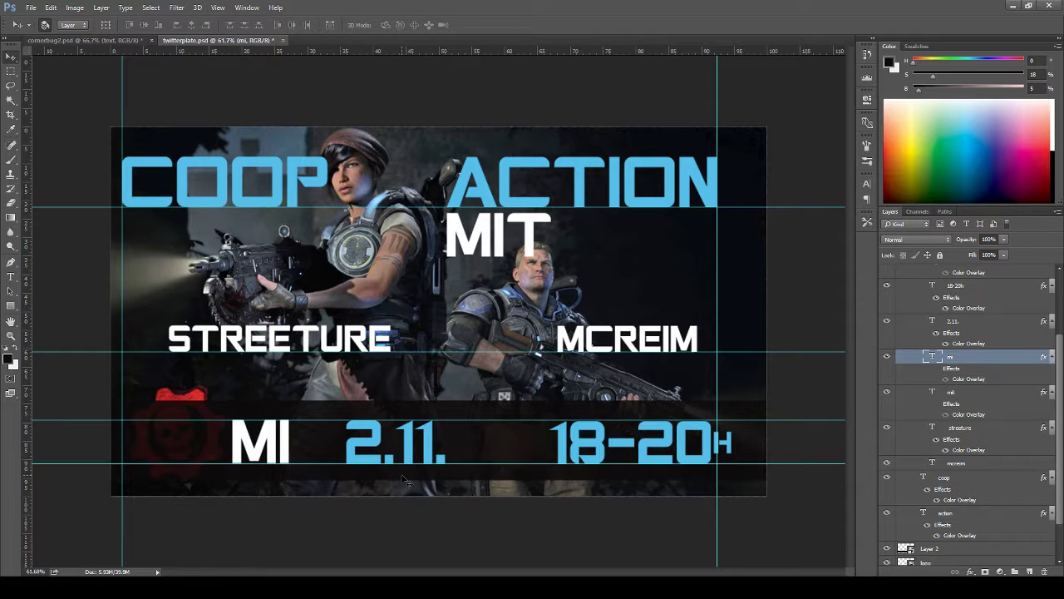
key("Right")
key("Right")
key("Right")
key("Right")
key("Right")
key("Right")
key("Right")
key("Right")
key("Right")
key("Right")
key("Right")
key("Right")
key("Right")
key("Right")
key("Right")
key("Right")
key("Right")
key("Right")
key("Right")
key("Right")
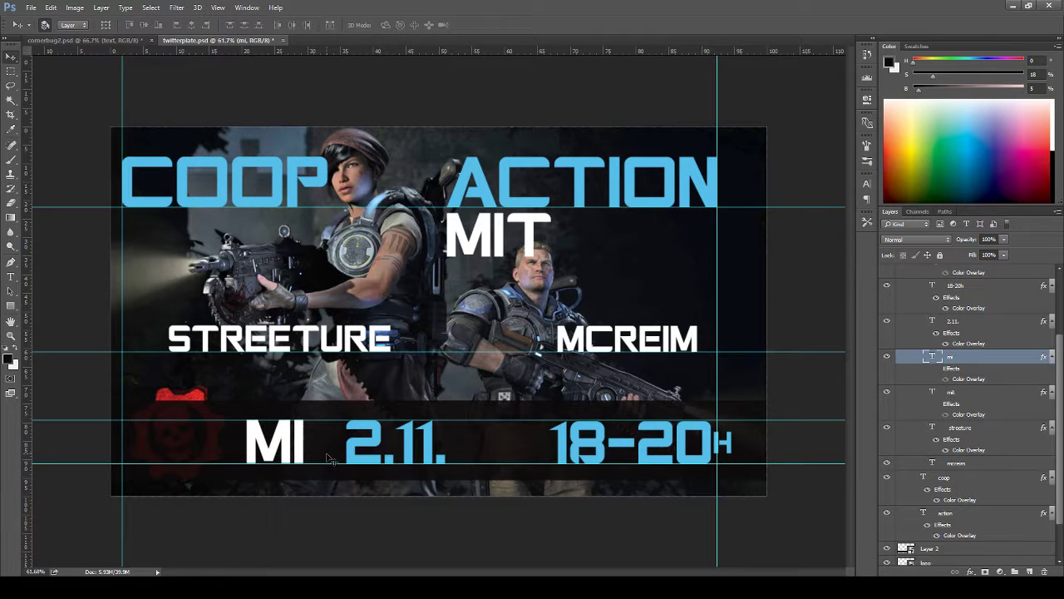
key("Right")
key("Right")
key("Right")
key("Right")
key("Right")
key("Right")
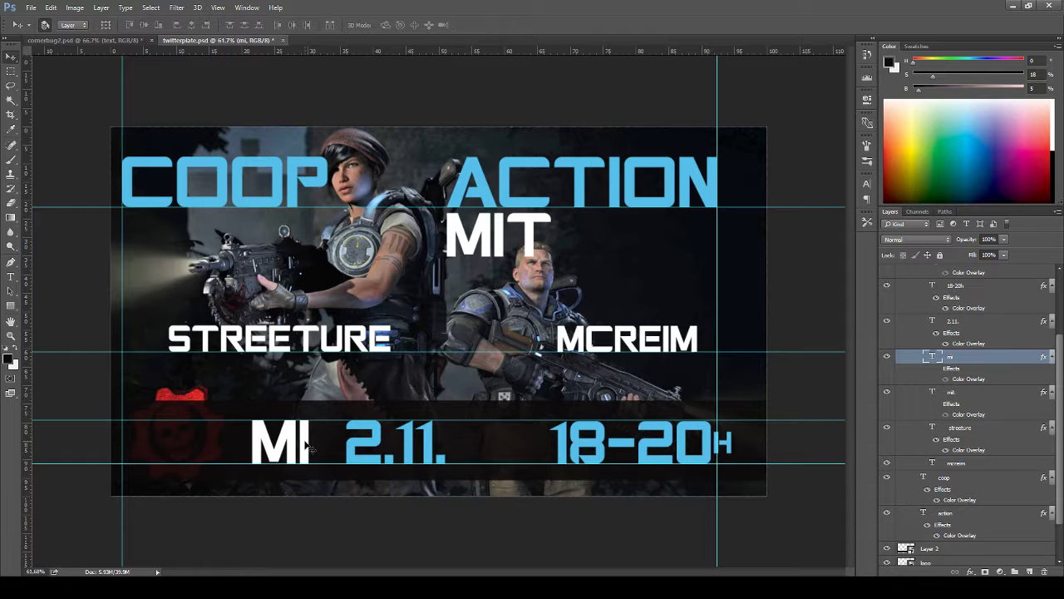
left_click_drag(308, 449, 309, 447)
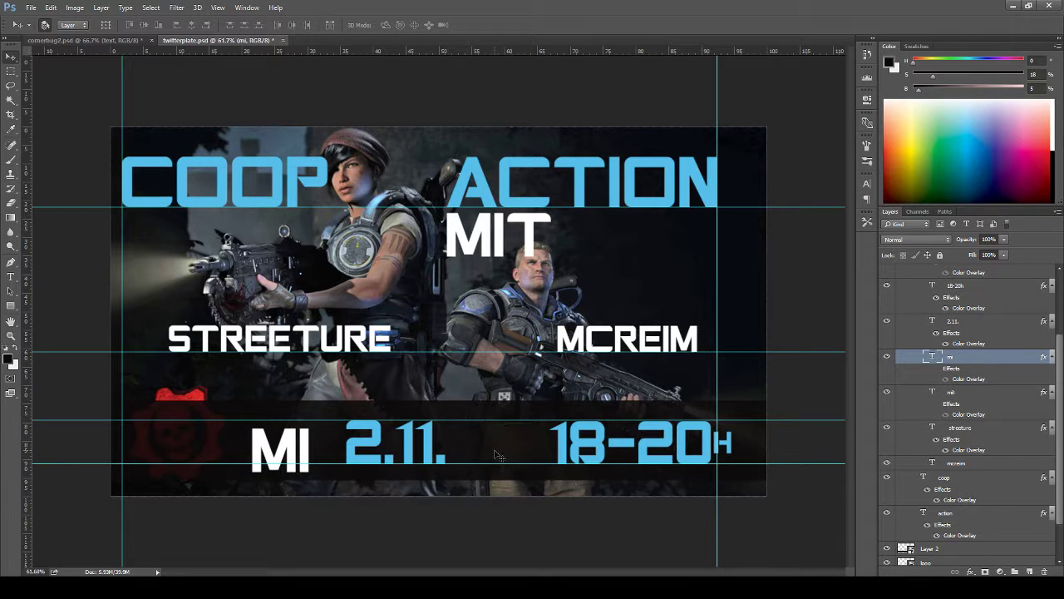
left_click_drag(500, 452, 498, 456)
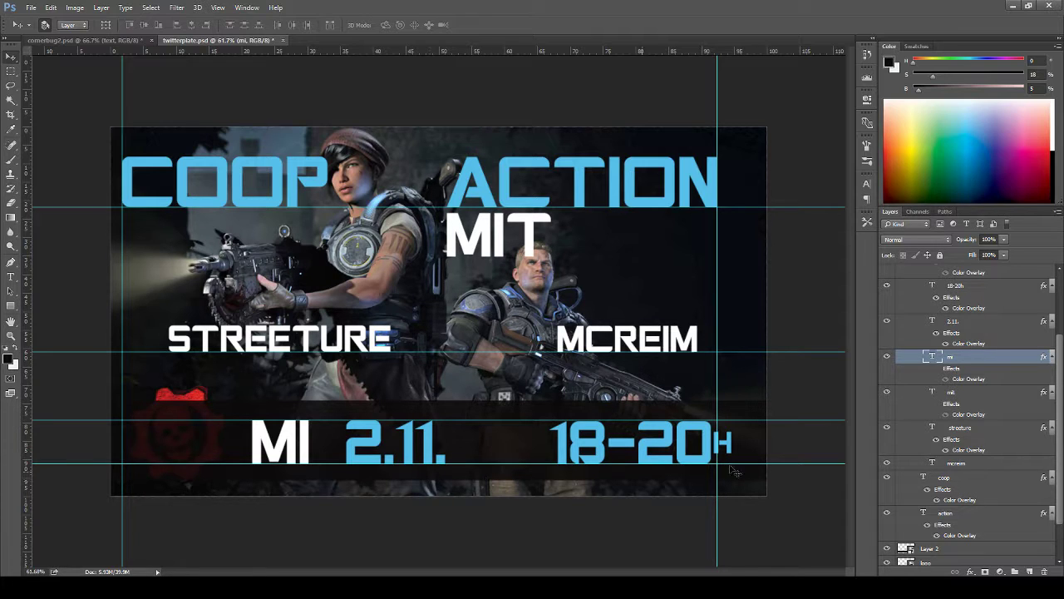
- Toggle the visibility of the mi and mit text layers to compare the layout with and without each
left_click(887, 357)
left_click(887, 357)
left_click(886, 357)
left_click(886, 356)
left_click(887, 358)
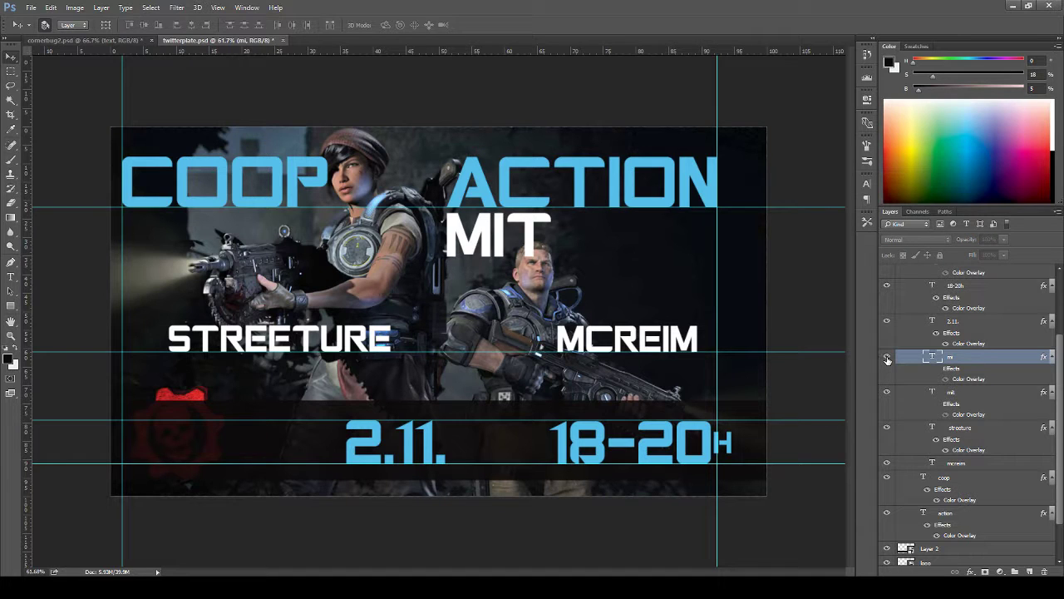
left_click(887, 358)
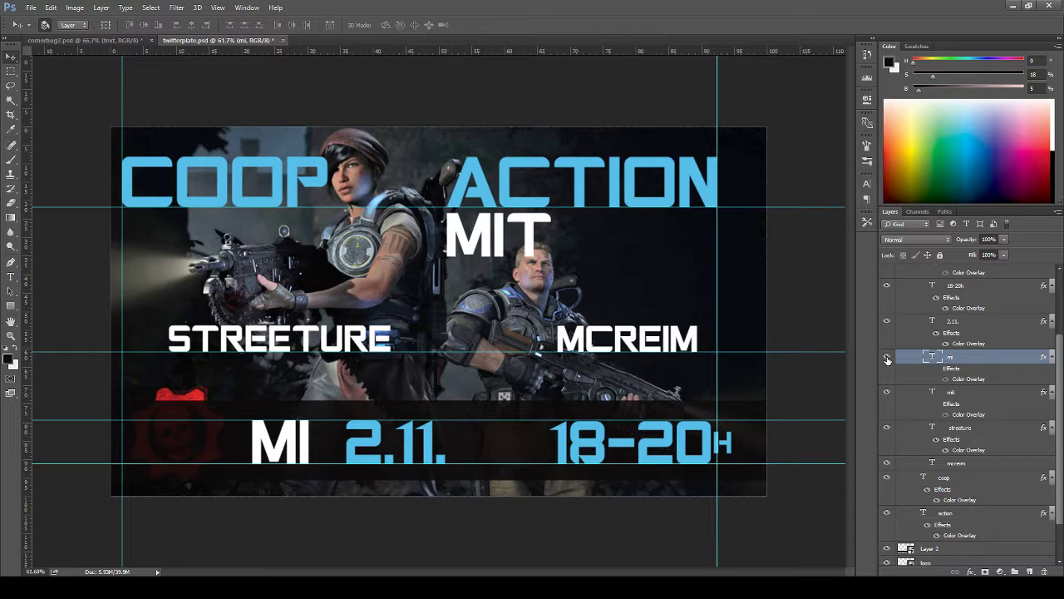
left_click(888, 393)
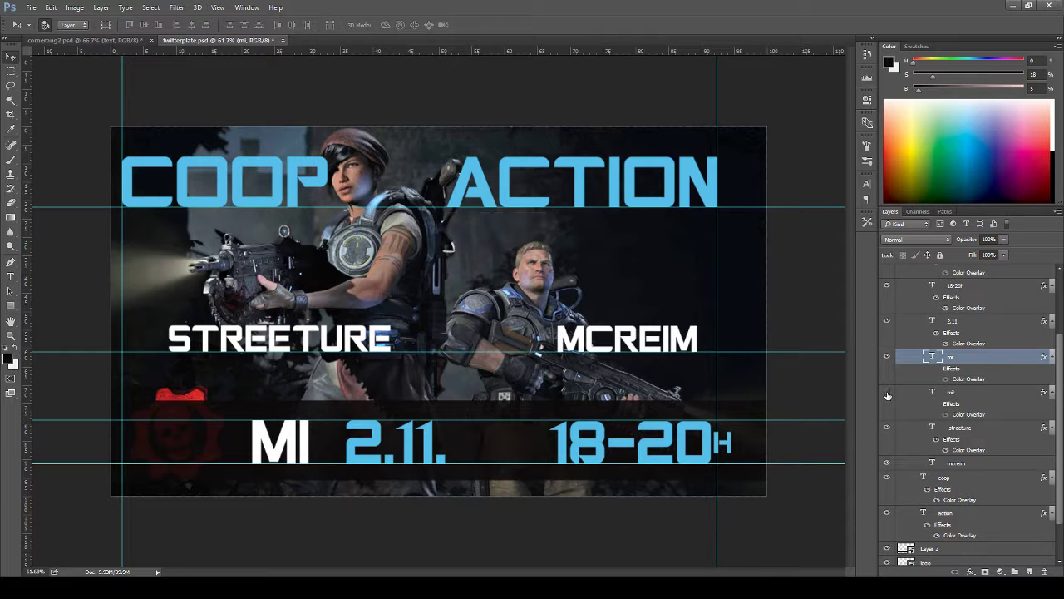
left_click(887, 393)
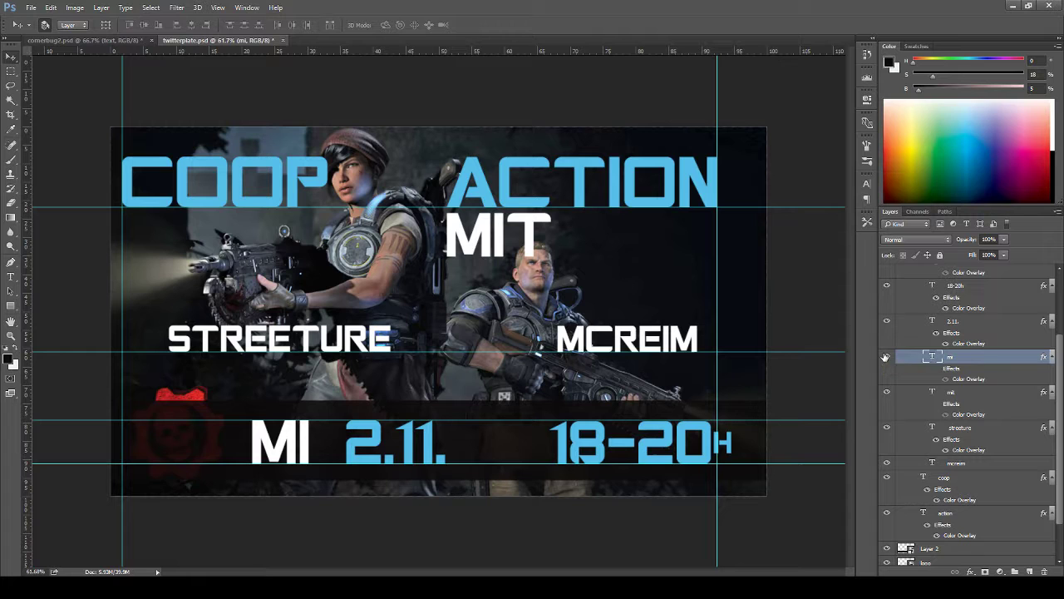
- Duplicate the white mi text and place the copy on the band between the 2.11. date and the 18-20h time
key("ctrl+j")
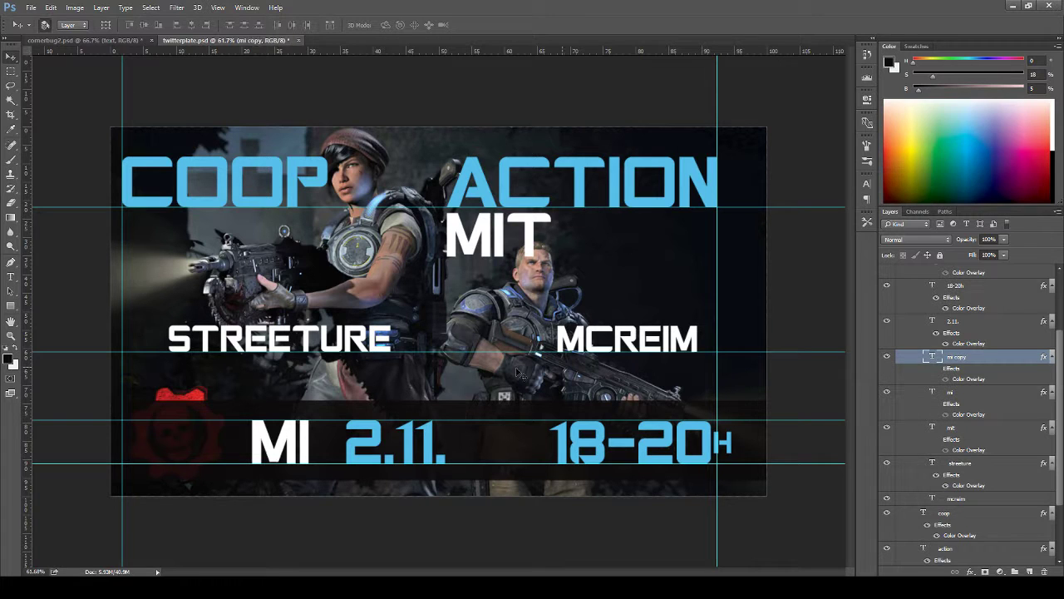
left_click_drag(309, 449, 523, 450)
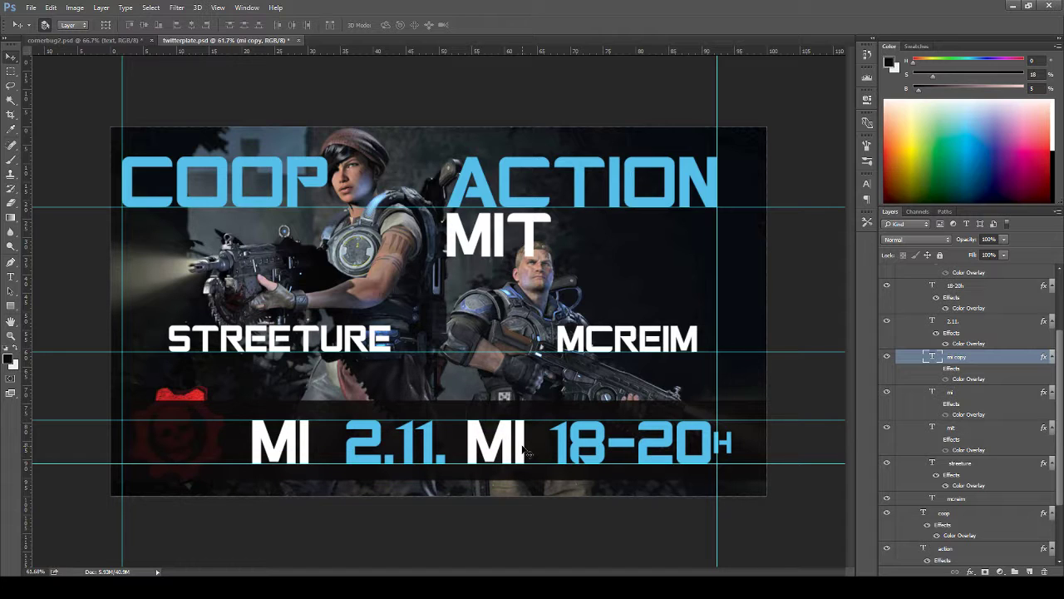
key("t")
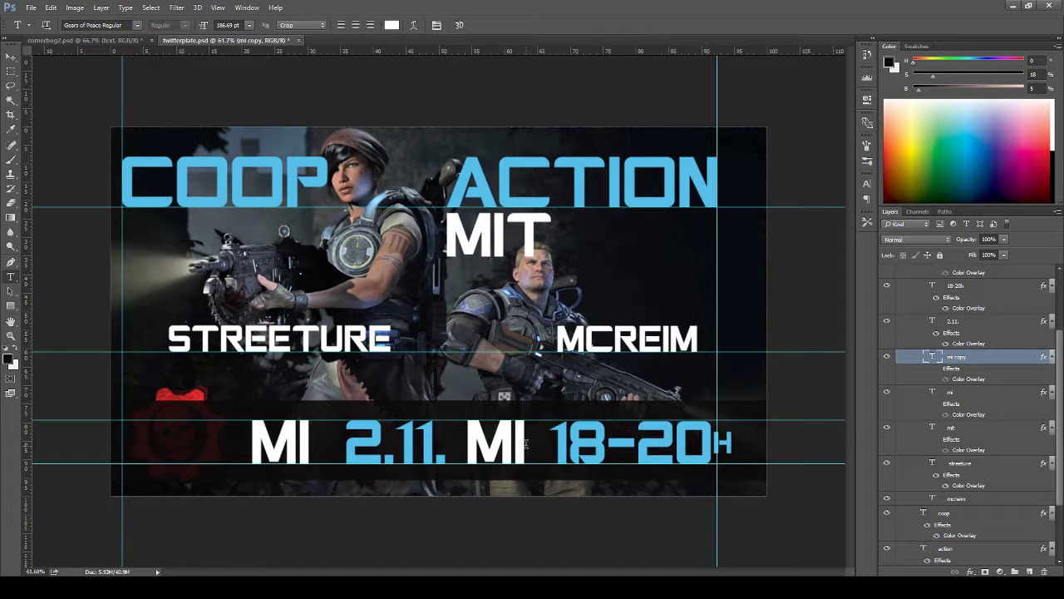
left_click_drag(526, 444, 474, 443)
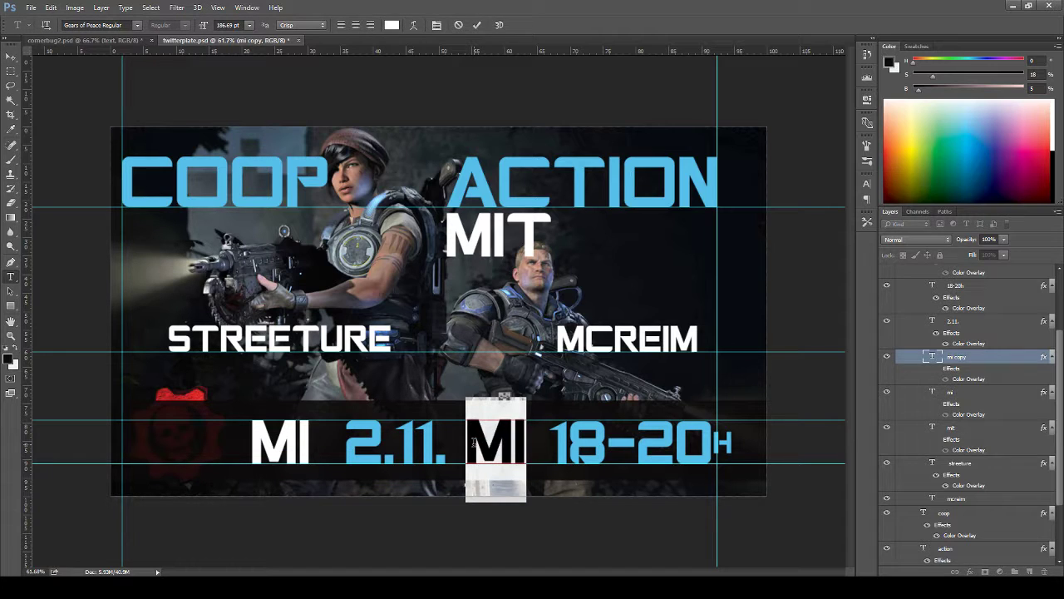
key("BackSpace")
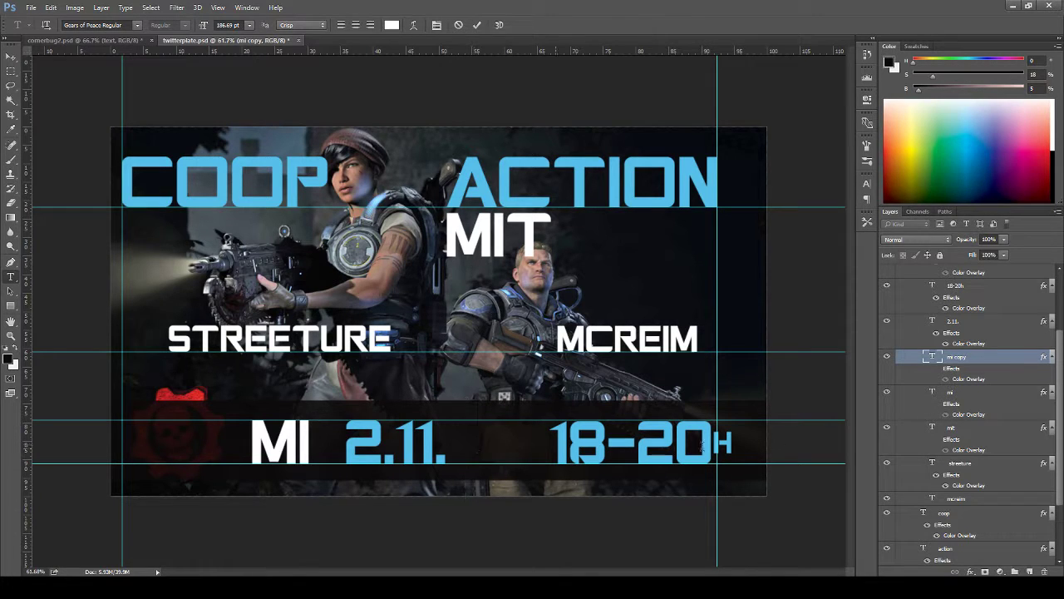
key("Escape")
- Hide the mi copy, then show the @ copy symbol and place it between the date and the time
left_click(888, 357)
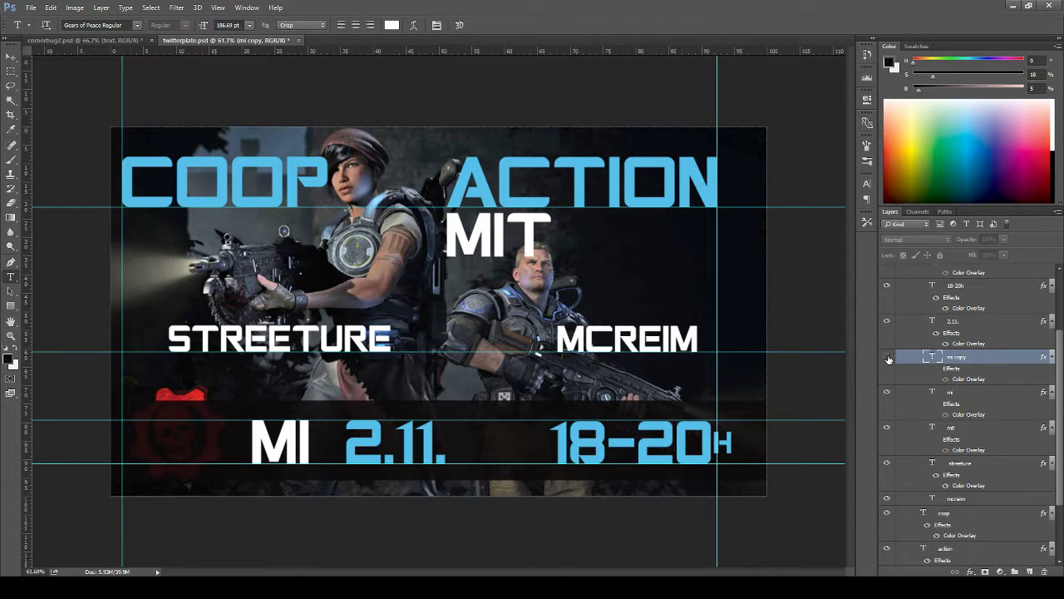
scroll(890, 341, "up", 4)
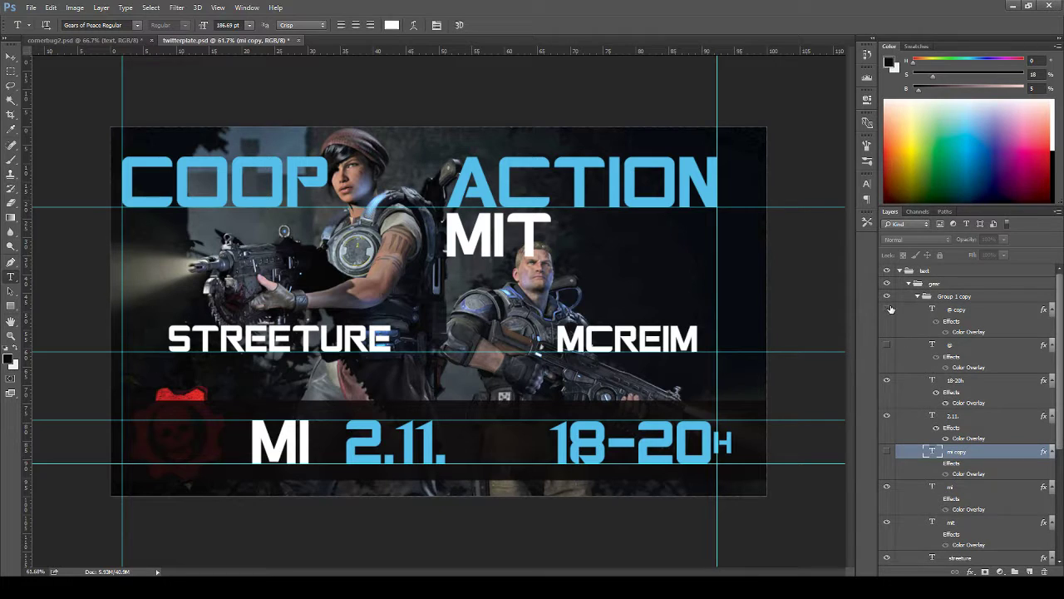
left_click(887, 309)
left_click(952, 309)
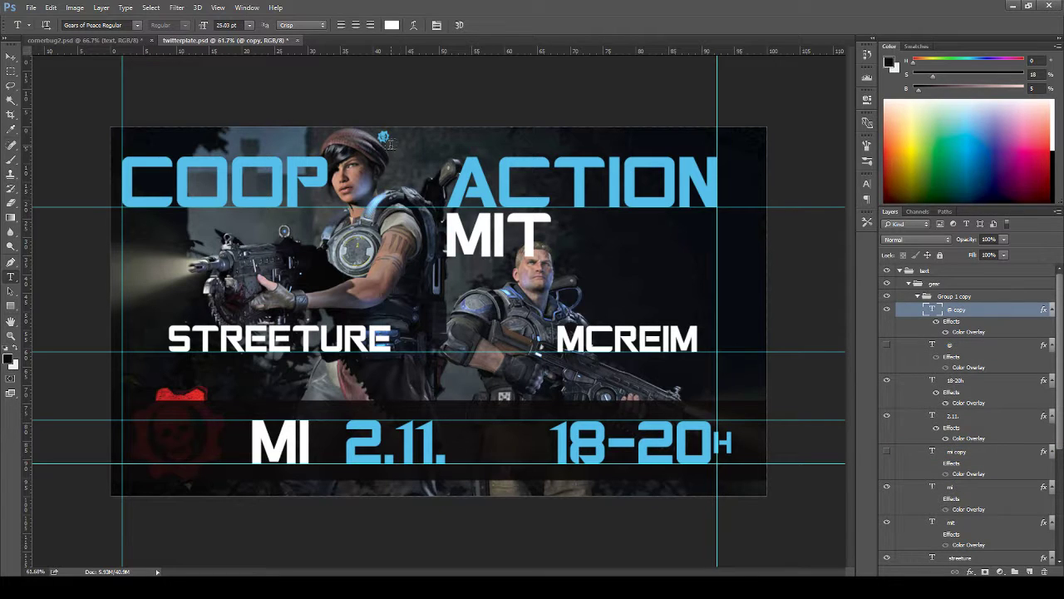
key("v")
left_click_drag(390, 145, 428, 232)
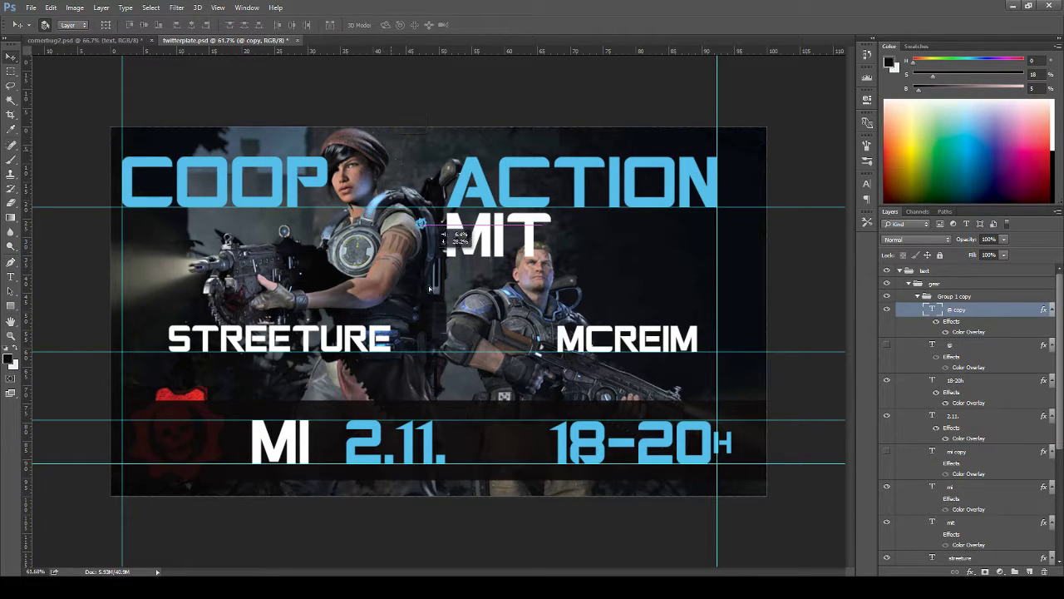
left_click_drag(430, 289, 503, 449)
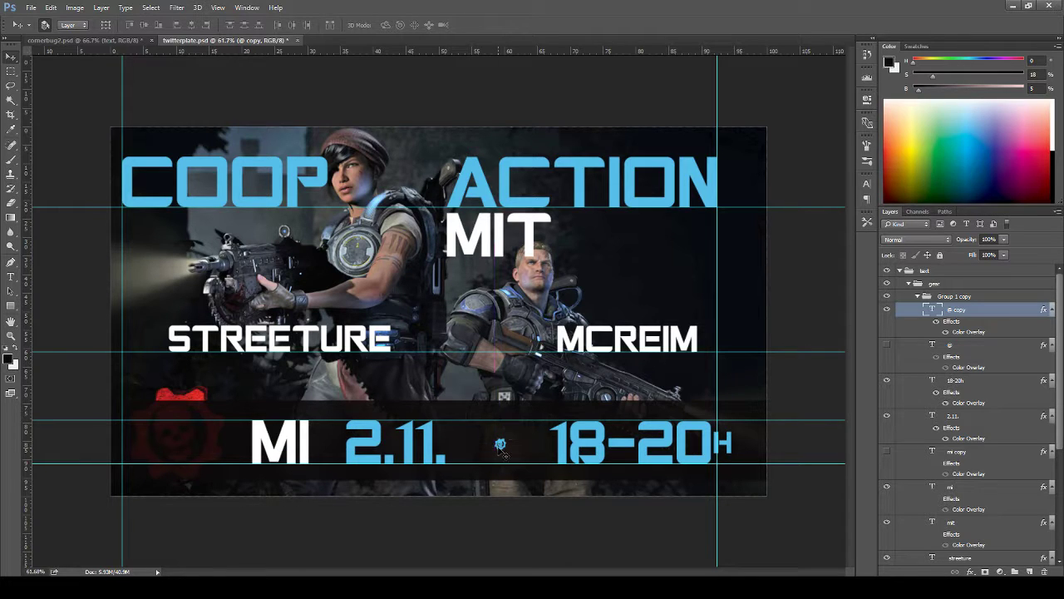
- Enlarge the small skull symbol to about the height of the date text and turn off its layer effects
key("ctrl+t")
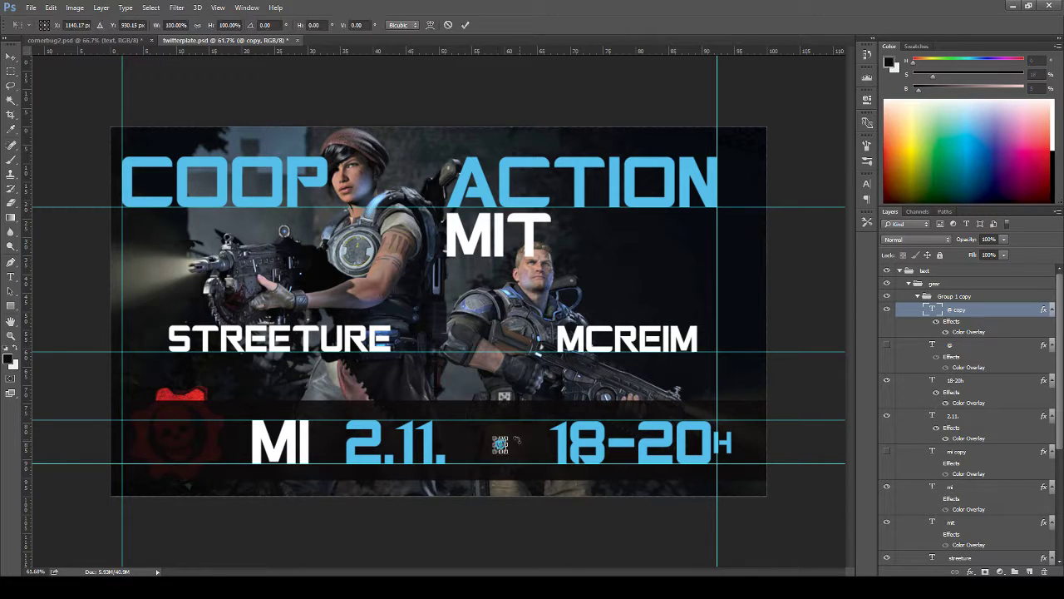
left_click_drag(506, 438, 534, 428)
left_click(465, 25)
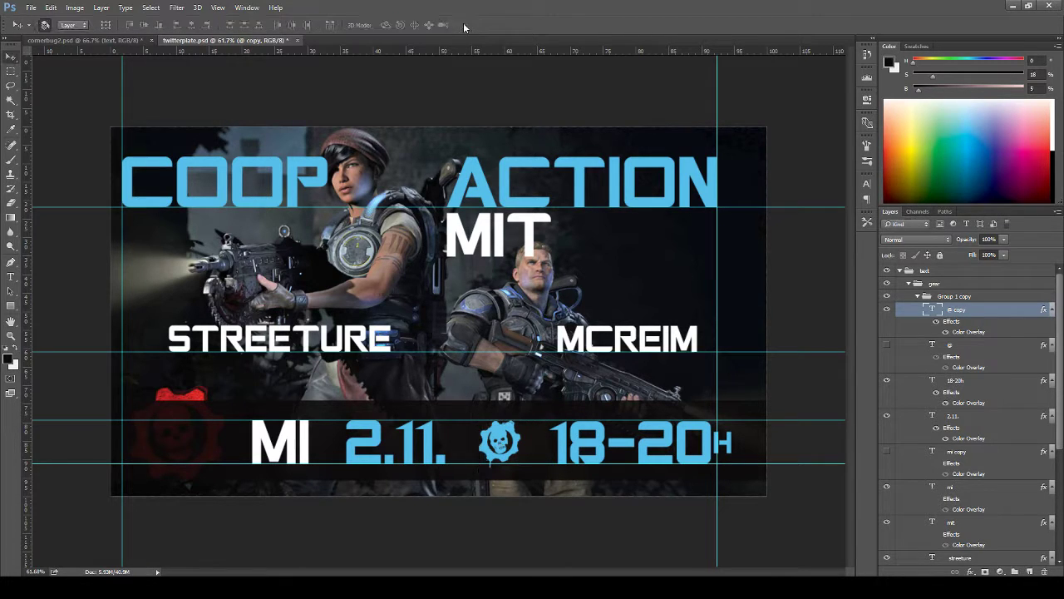
left_click(937, 322)
key("ctrl+semicolon")
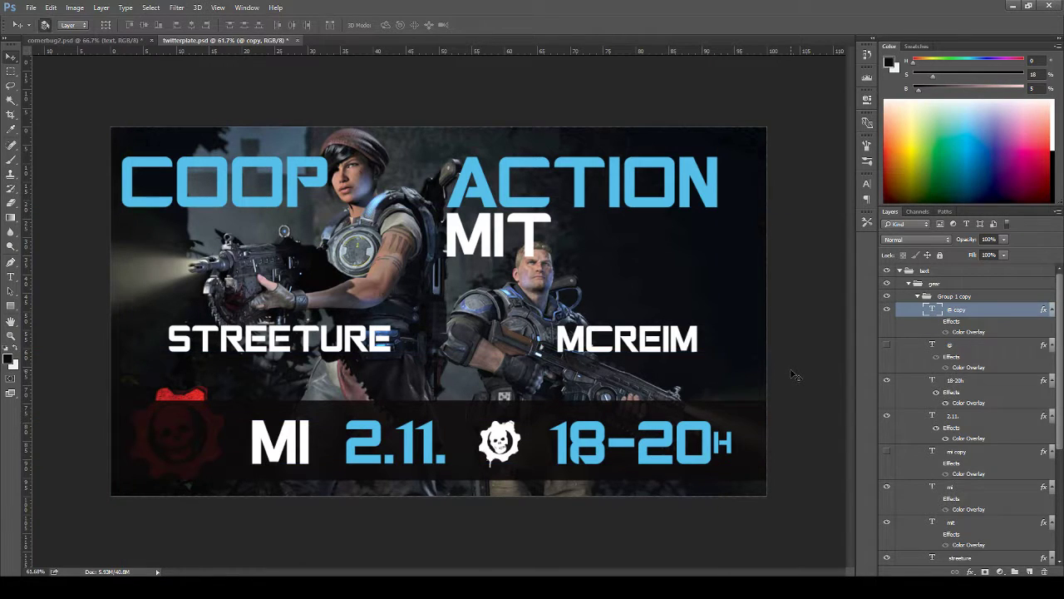
- Raise the red skull logo layer above the dark band layer and hide the small white skull between date and time
left_click(202, 398)
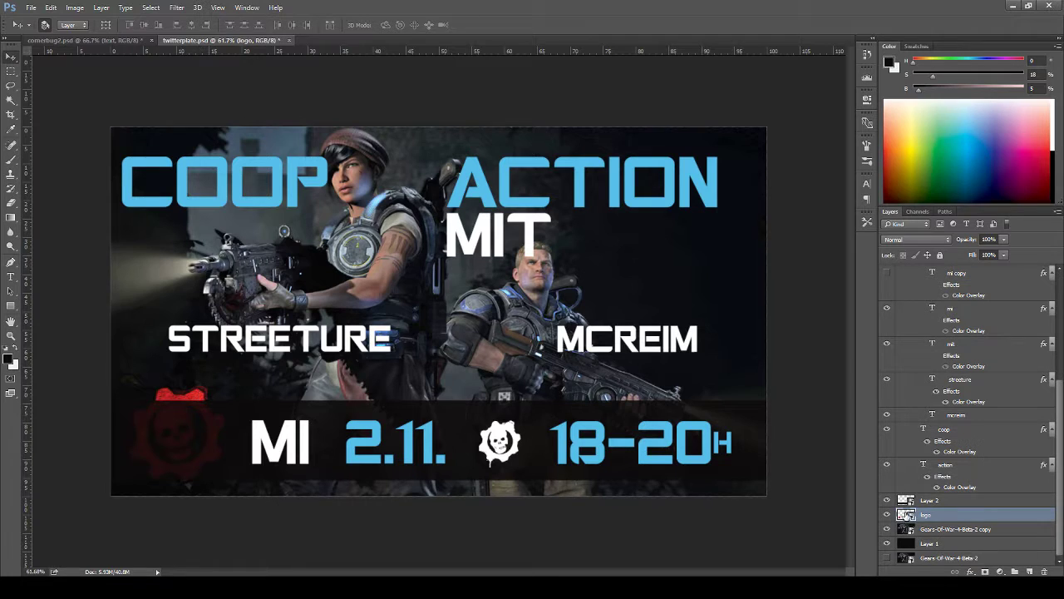
left_click_drag(969, 516, 970, 499)
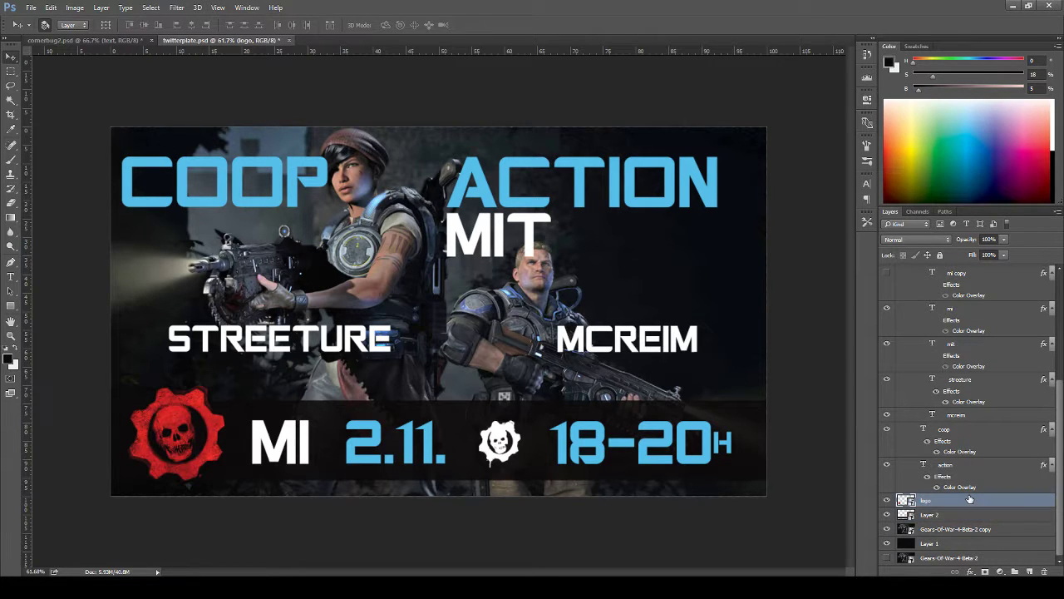
left_click(887, 501)
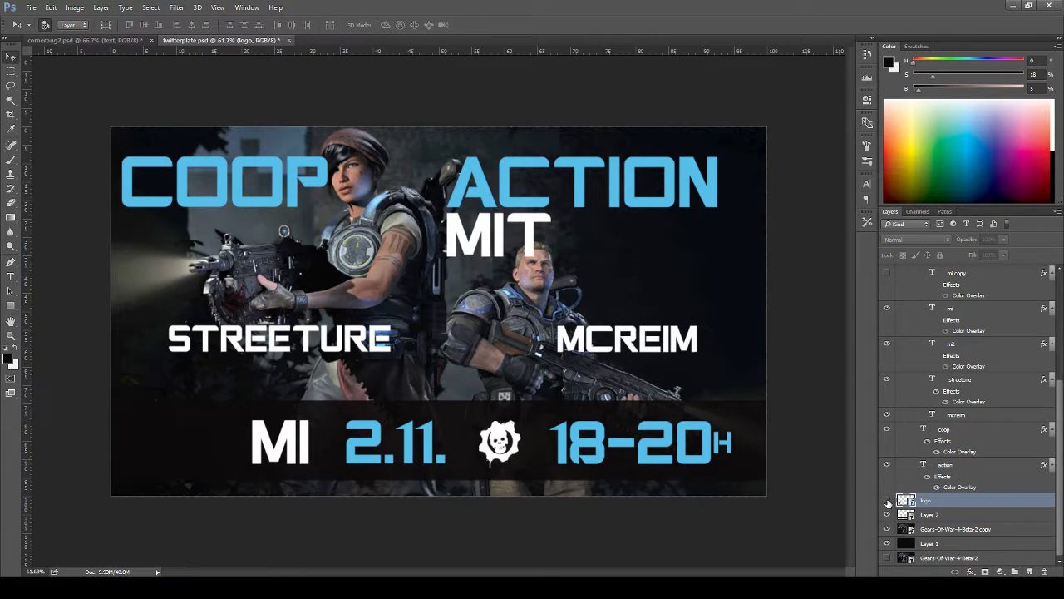
left_click(887, 501)
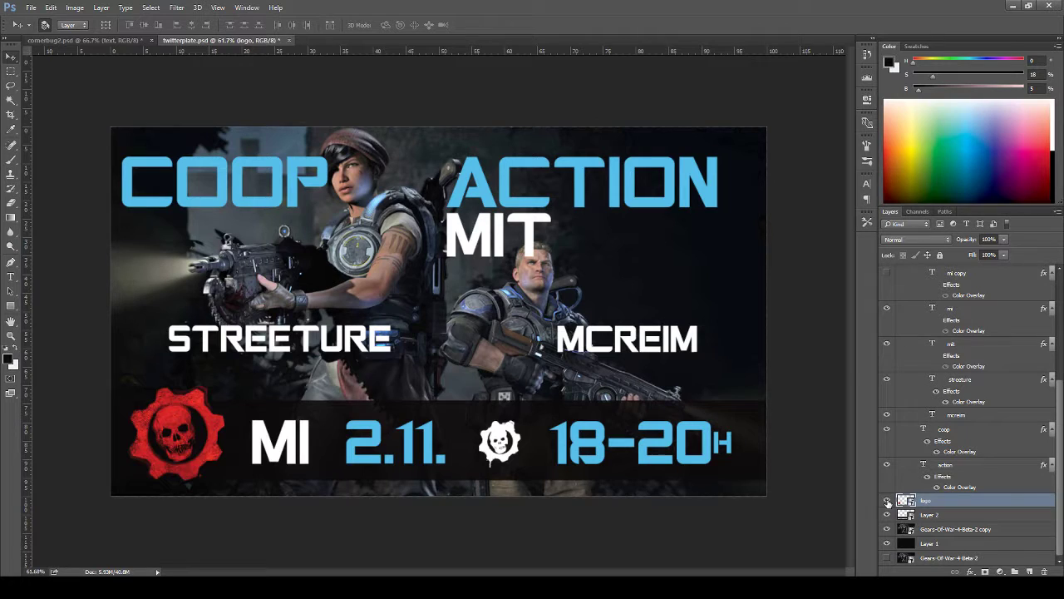
left_click(521, 447)
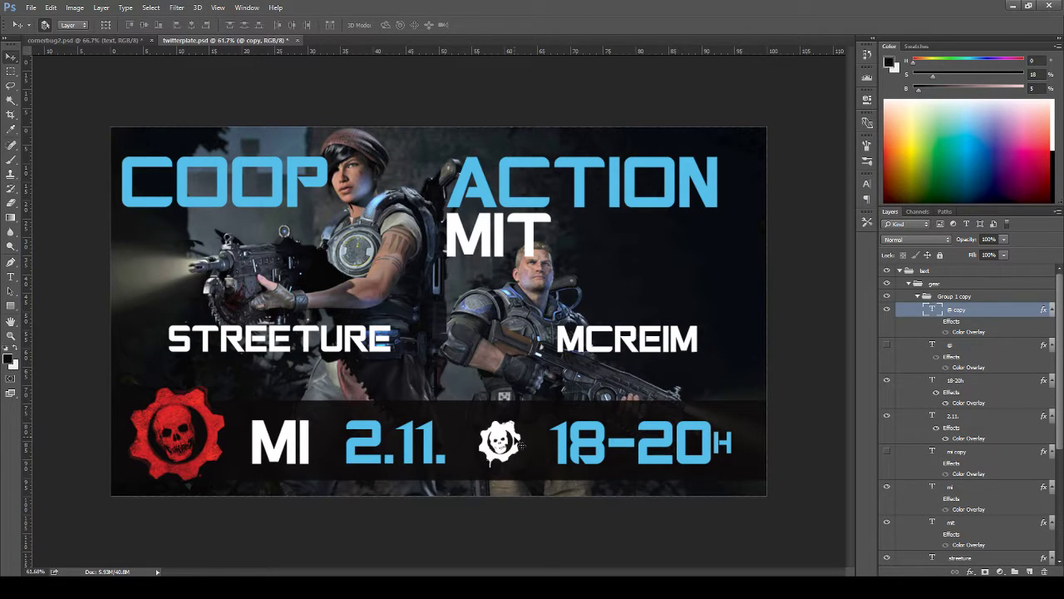
left_click(886, 309)
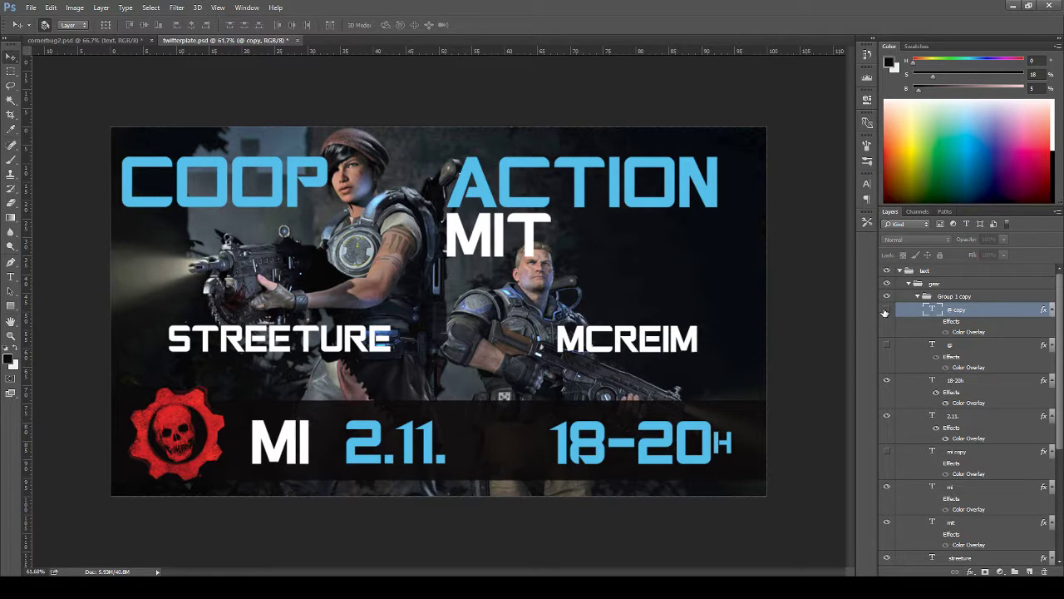
- Nudge the white mi text on the band slightly away from the red skull logo, towards the 2.11. date
left_click(215, 449)
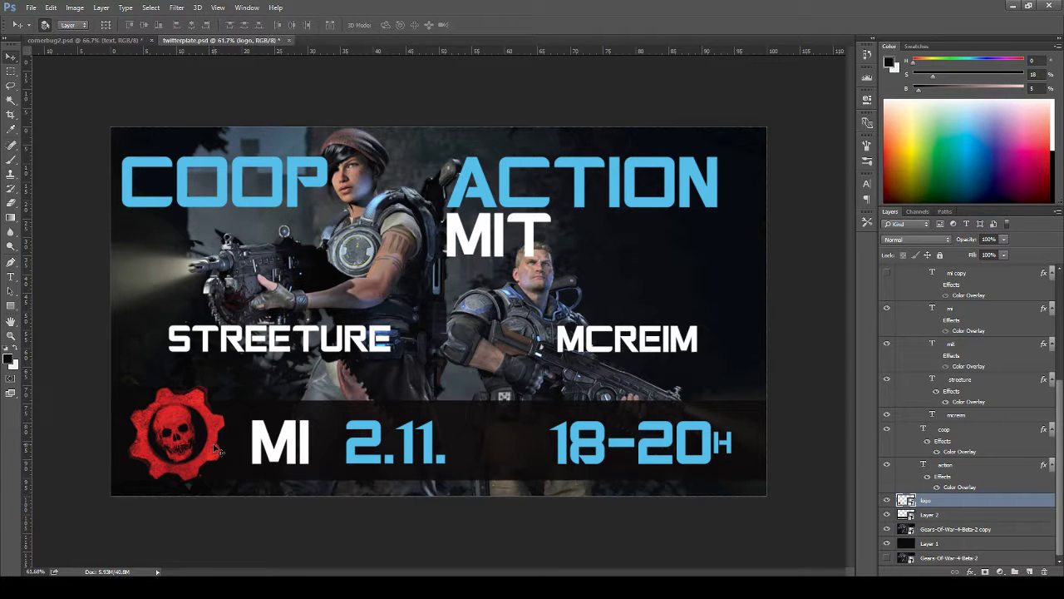
left_click(291, 440)
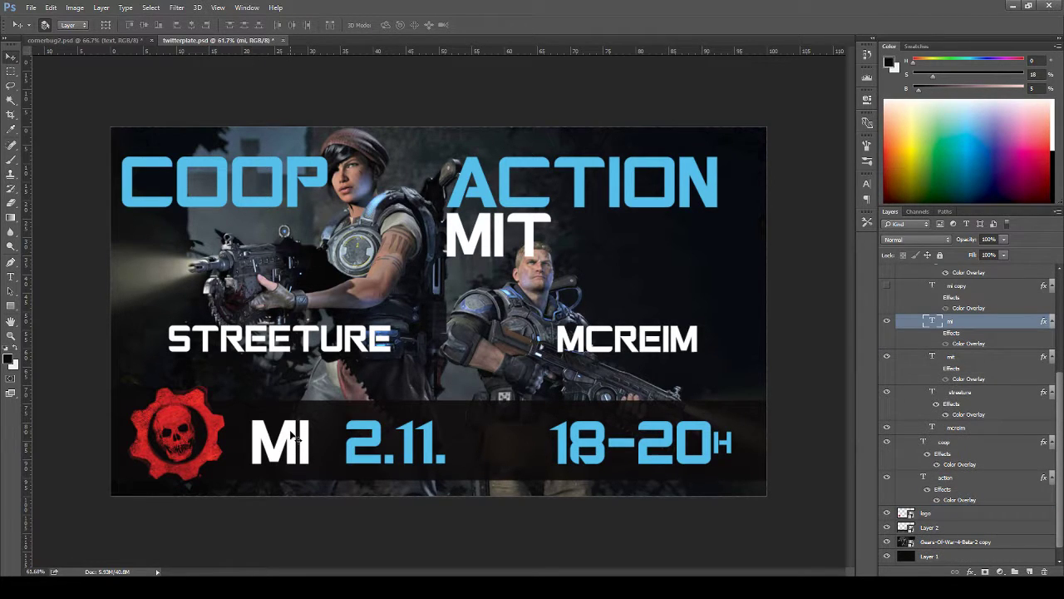
key("Right")
key("Right")
key("Right")
key("Right")
key("Right")
key("Right")
key("Right")
key("Right")
key("Right")
key("Right")
key("Right")
key("Right")
key("Right")
key("Right")
key("Right")
key("Right")
key("Right")
key("Right")
key("Right")
key("Right")
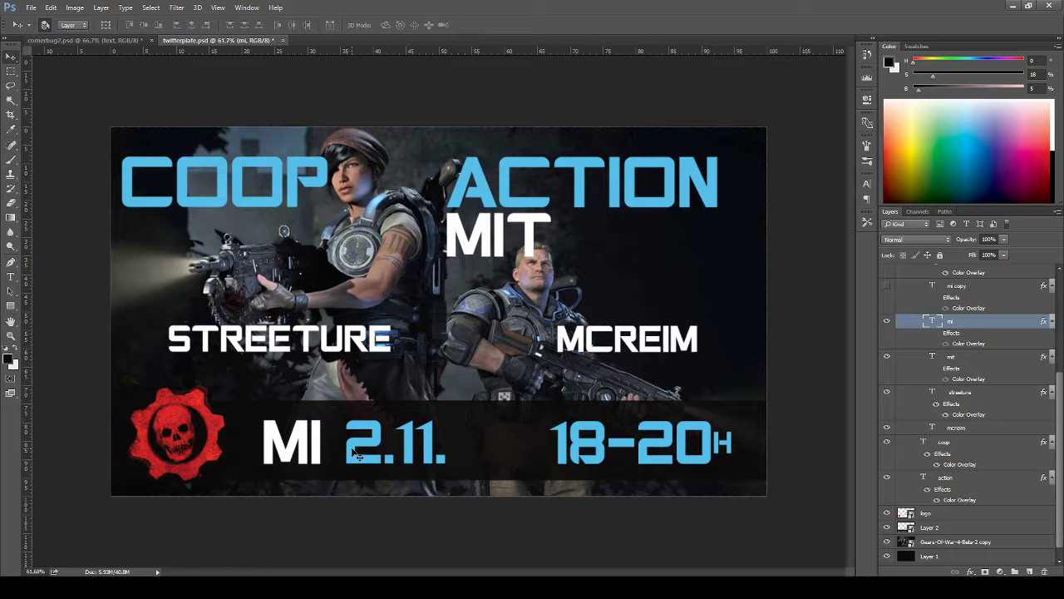
left_click_drag(356, 456, 345, 462)
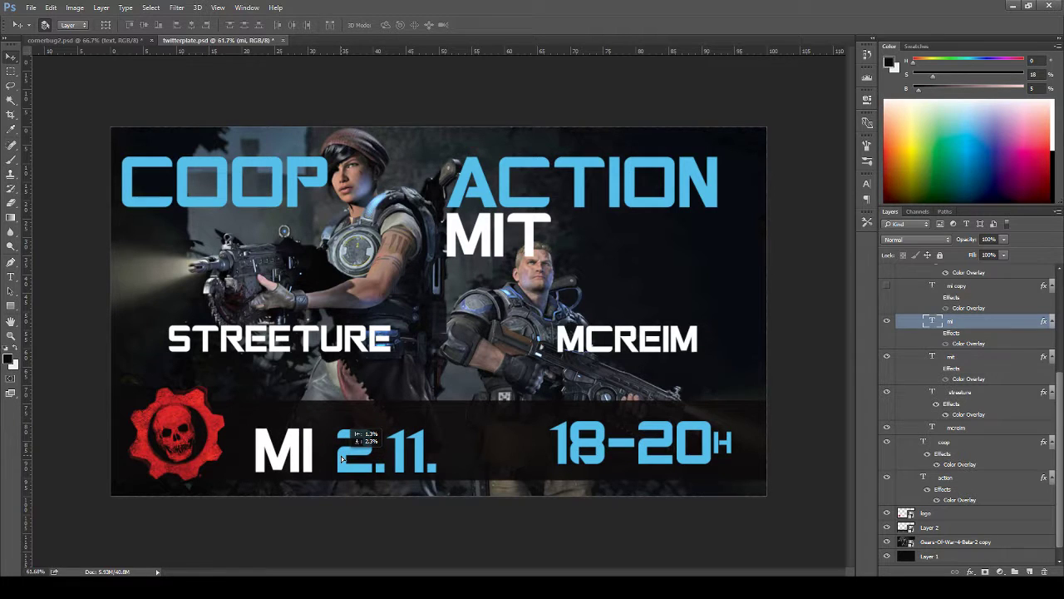
key("ctrl+z")
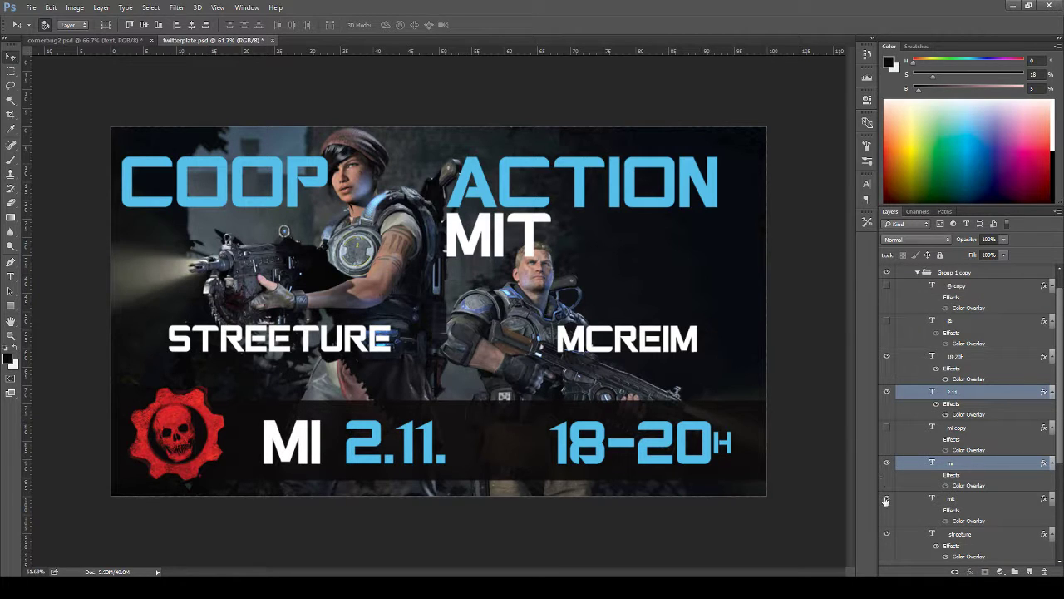
- Show the mi copy between the date and the time and replace its text with live
left_click(947, 431)
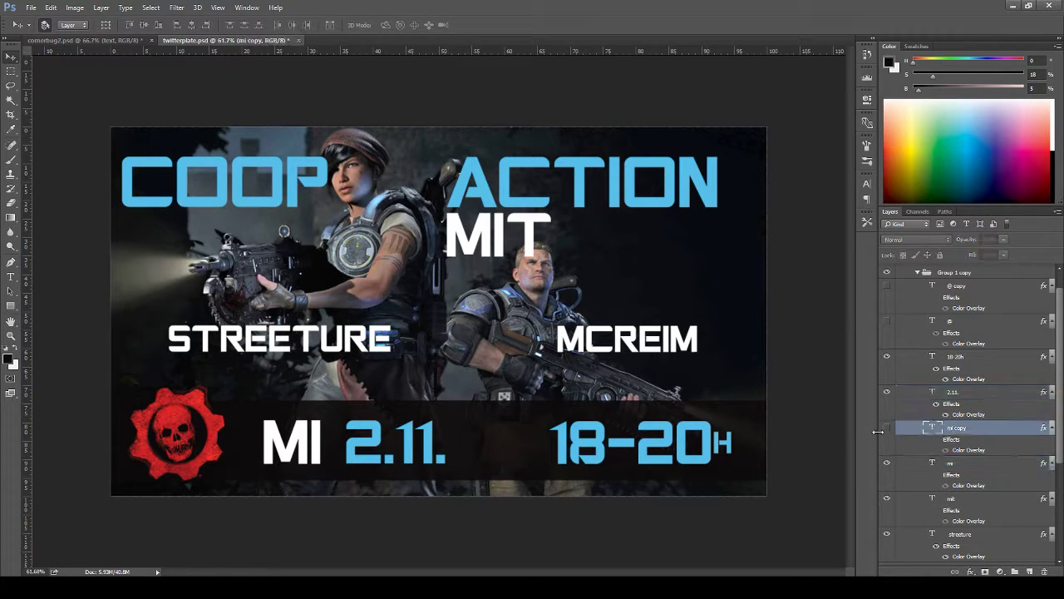
left_click(887, 428)
key("t")
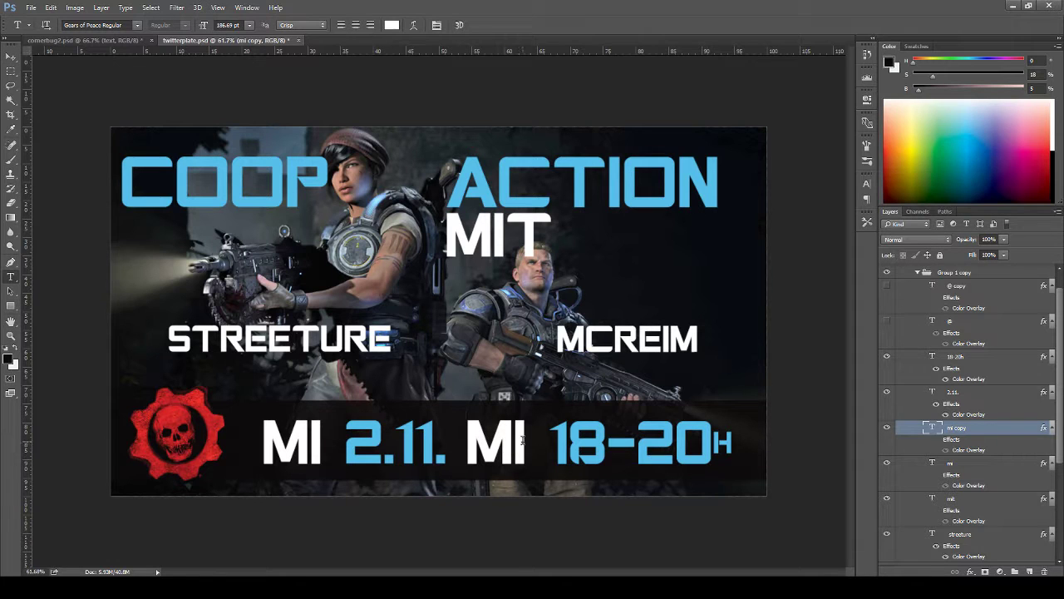
left_click_drag(527, 441, 480, 439)
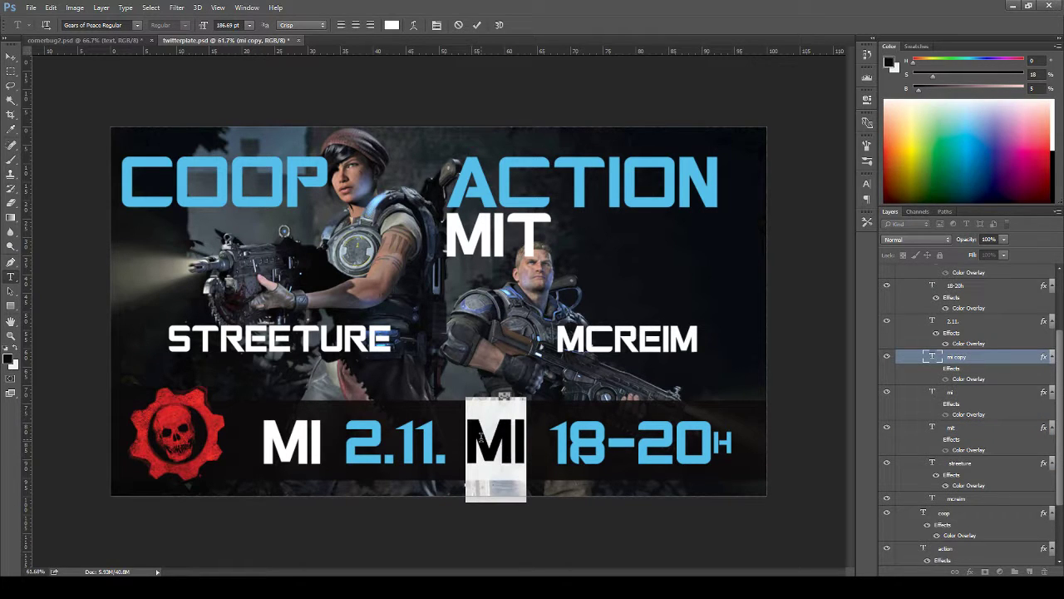
type("live")
key("ctrl+Return")
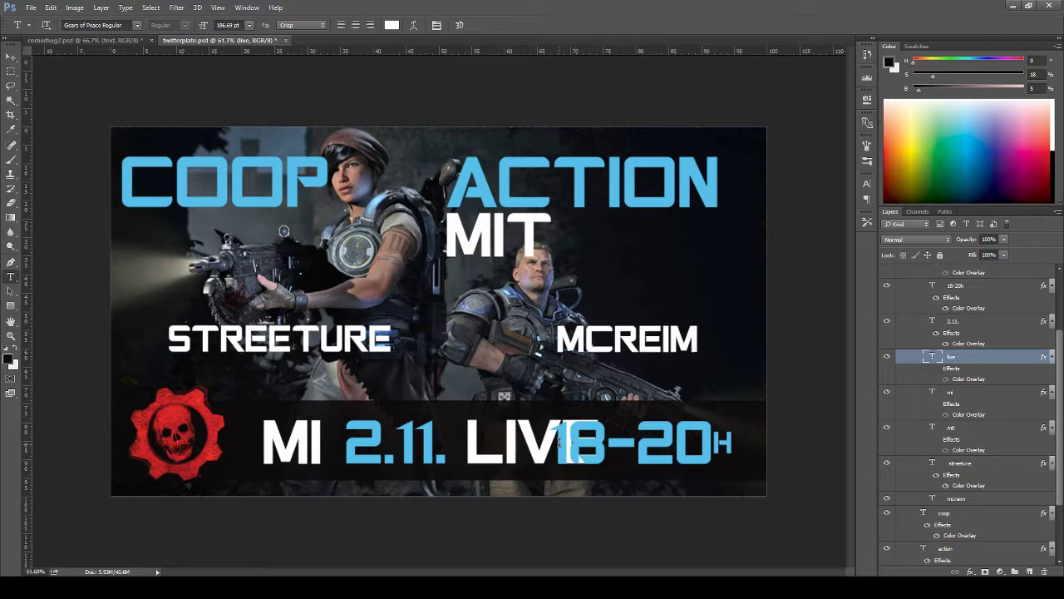
- Scale the live text to about 51% and place it low on the band between the date and the time
key("ctrl+t")
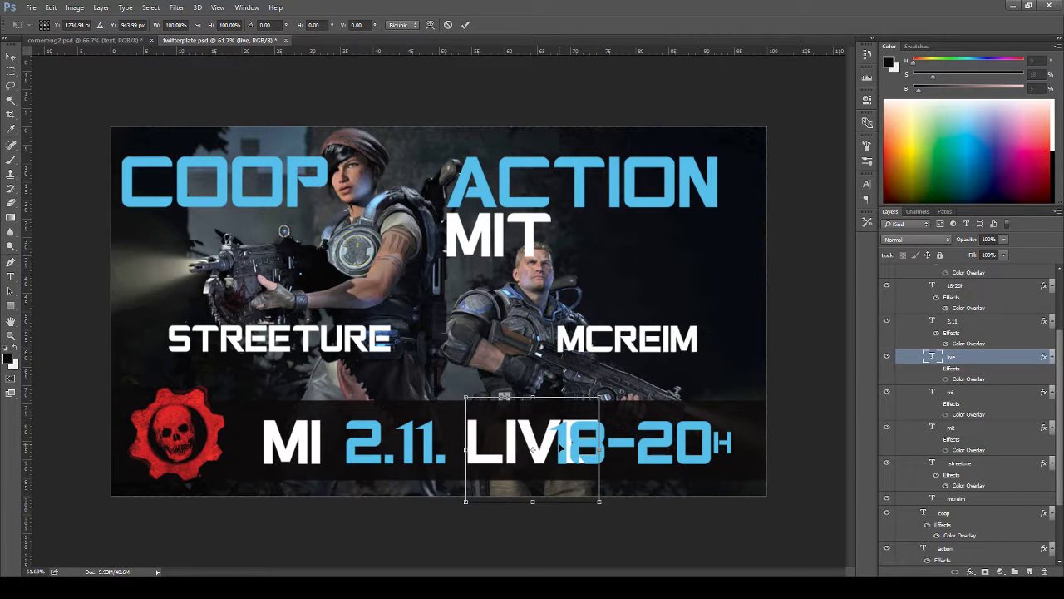
left_click_drag(599, 398, 524, 433)
left_click_drag(517, 476, 522, 470)
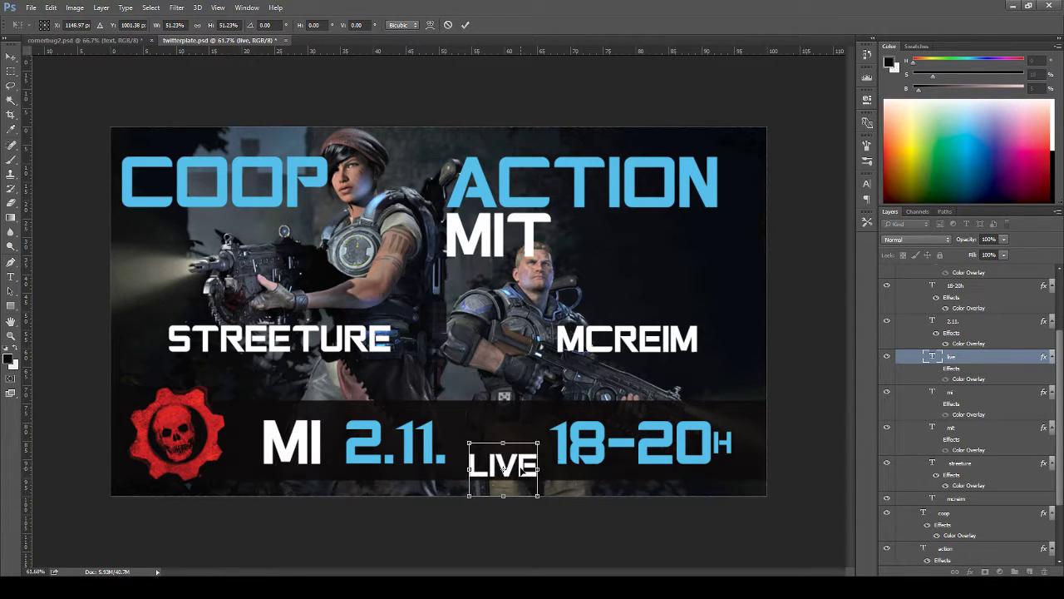
key("Return")
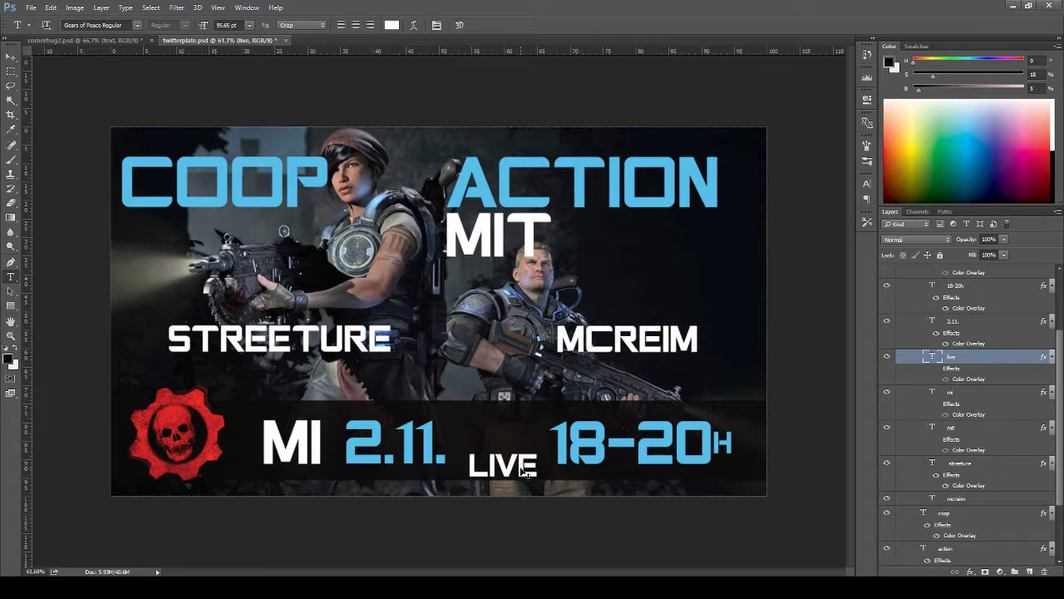
- Show the guides, move the two band guides closer together, and fit the live text between them at about 96% scale
key("ctrl+semicolon")
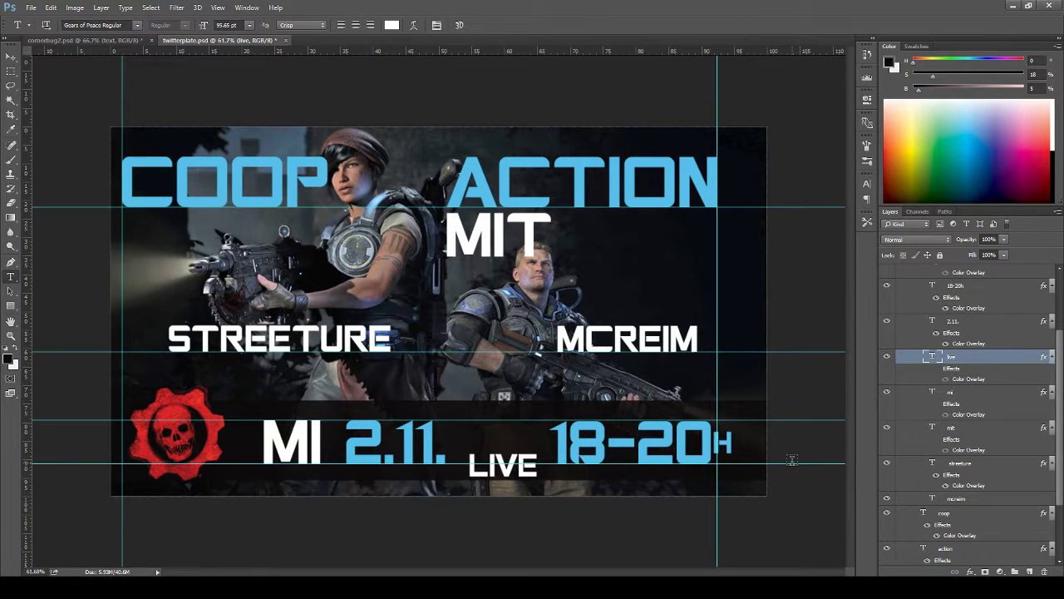
key("v")
left_click_drag(782, 462, 790, 432)
left_click_drag(523, 474, 536, 423)
key("ctrl+t")
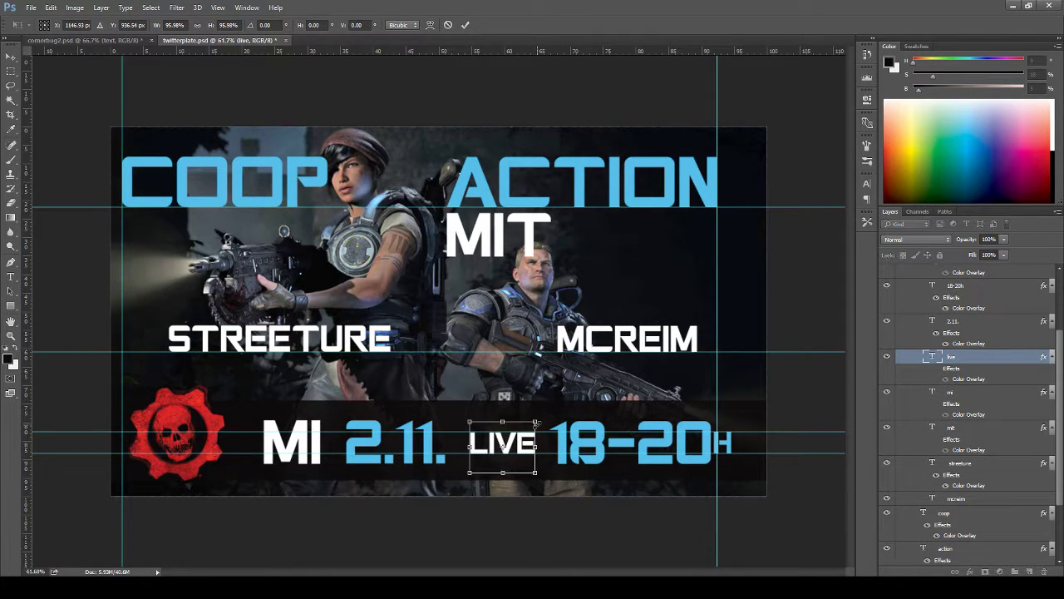
key("Return")
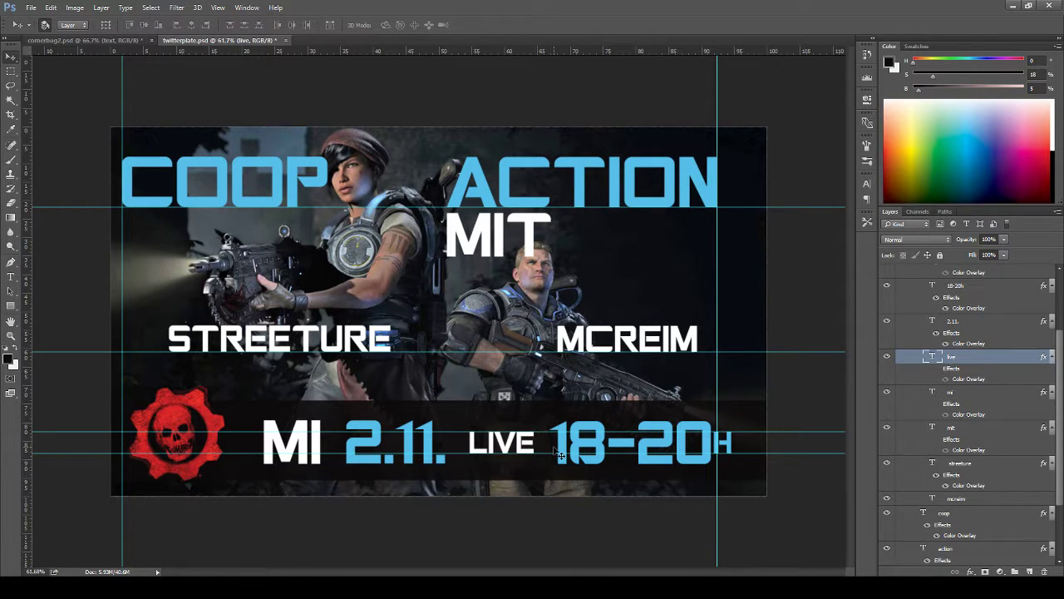
left_click(317, 453)
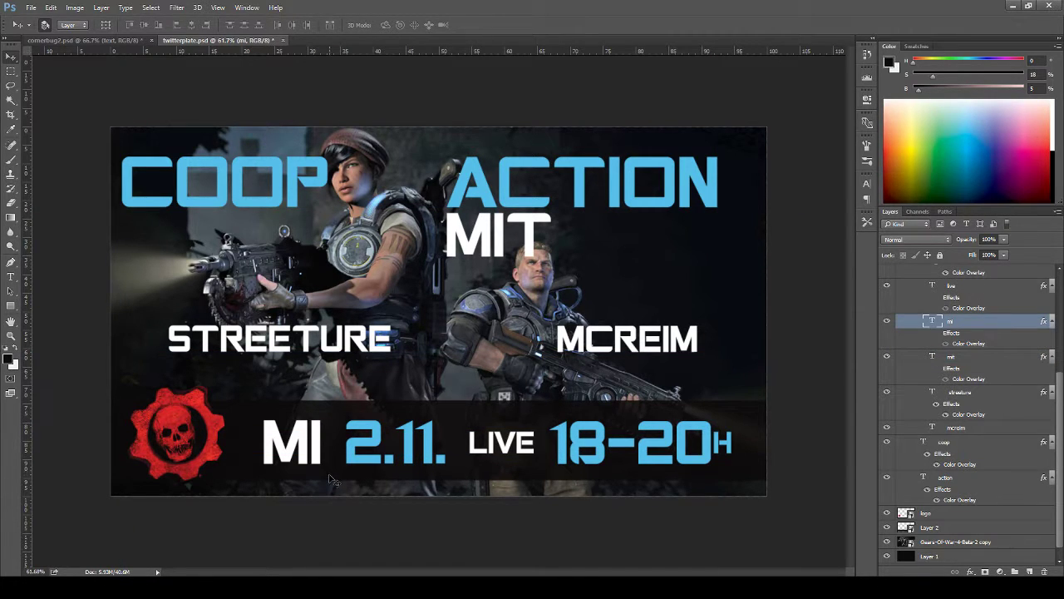
- Nudge the mi text towards the date, show the guides, and scale the text to about 51% between the two band guides
key("Right")
key("Right")
key("Right")
key("Right")
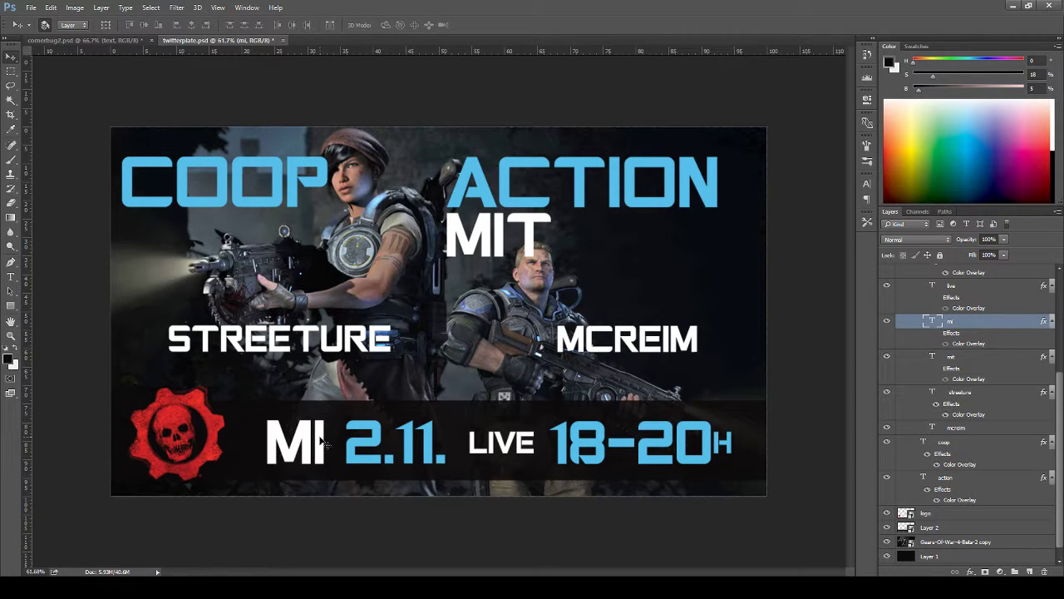
key("ctrl+semicolon")
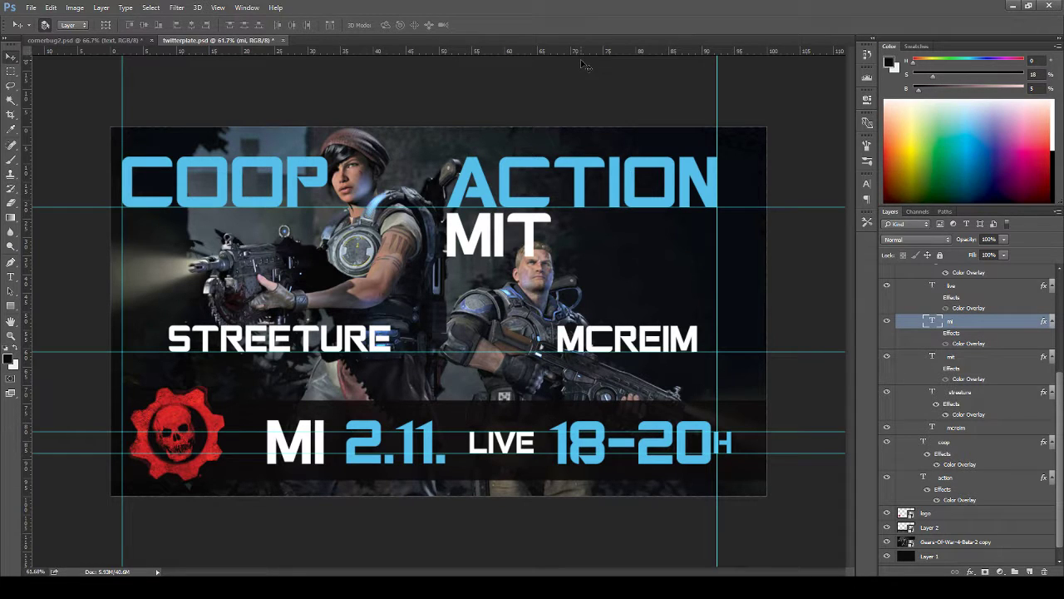
key("ctrl")
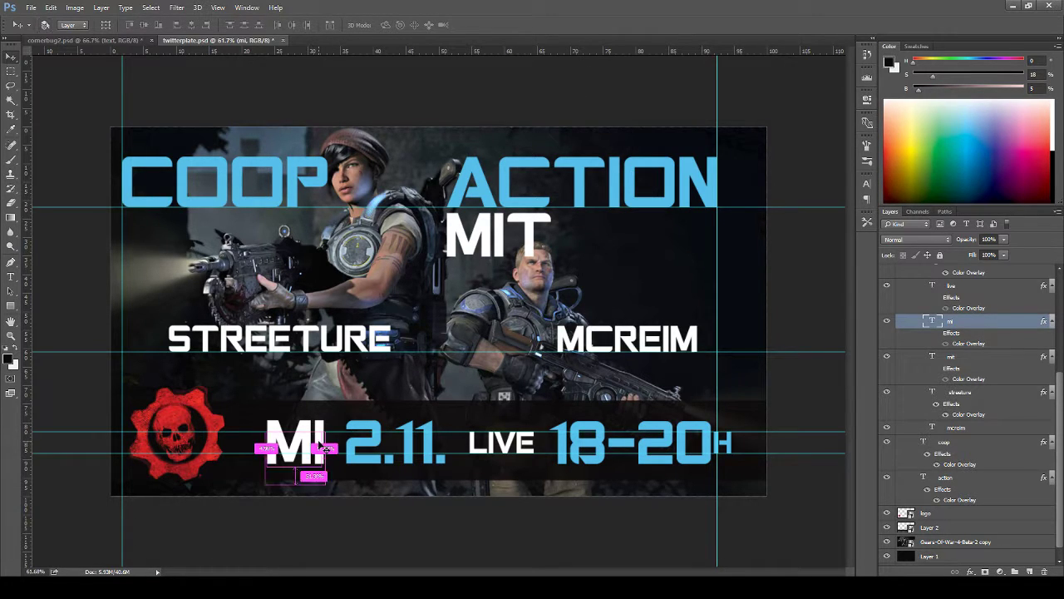
key("ctrl+t")
left_click_drag(328, 397, 314, 418)
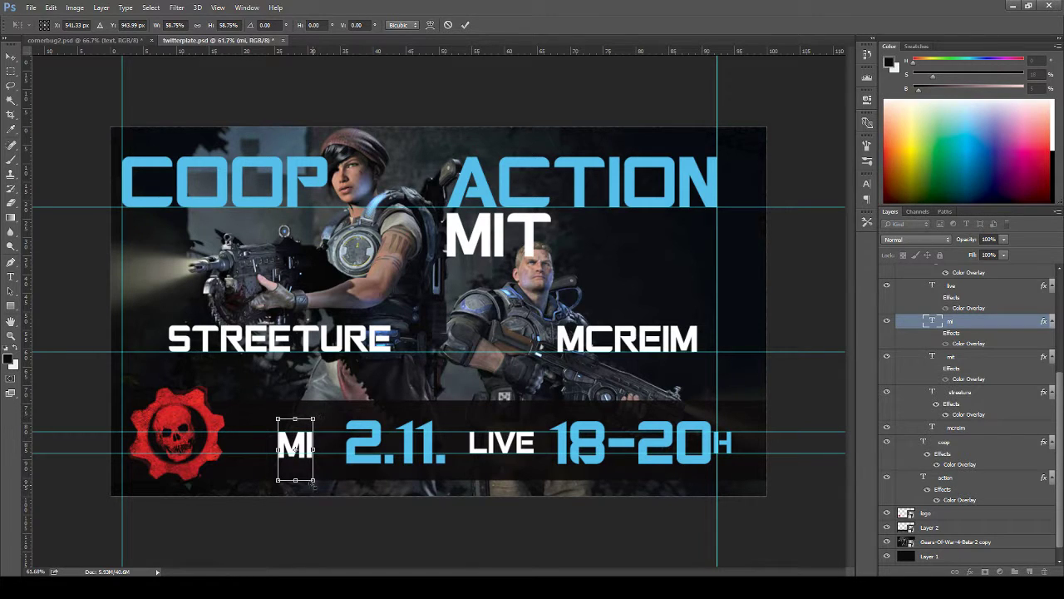
left_click_drag(314, 481, 312, 473)
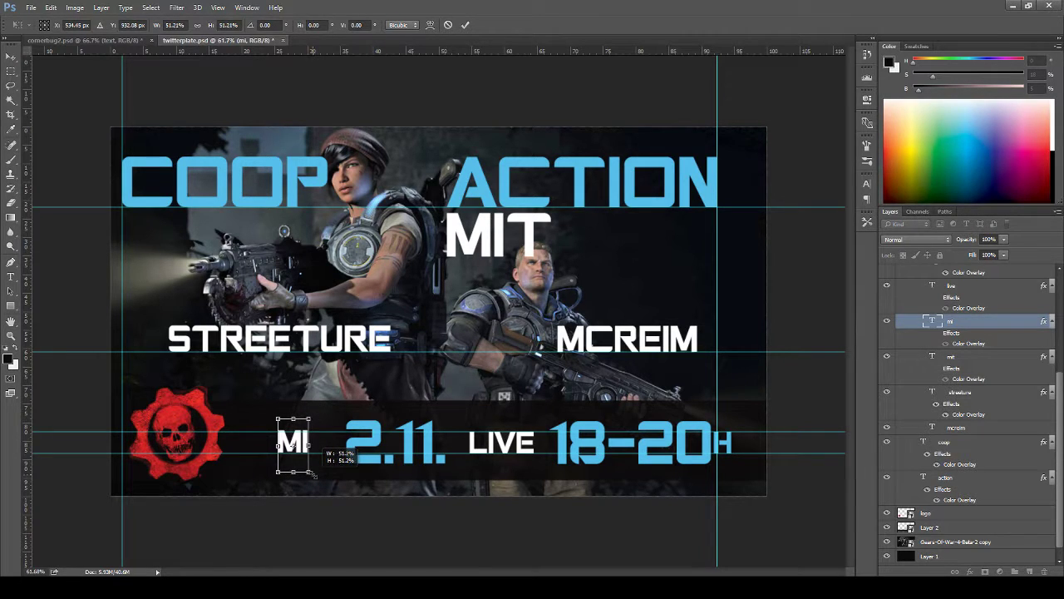
key("Return")
- Shift the scaled mi text horizontally until it sits close before the 2.11. date, and hide the guides
key("Right")
key("Right")
key("Right")
key("Right")
key("Right")
key("Right")
key("Right")
key("Right")
key("Right")
key("Right")
key("Right")
key("Right")
key("Right")
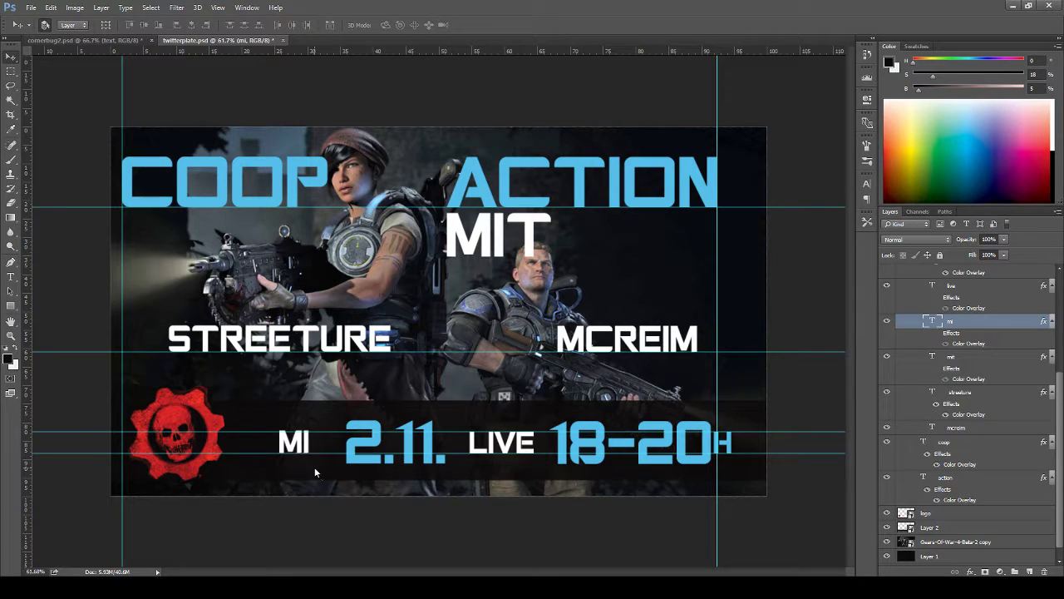
key("Right")
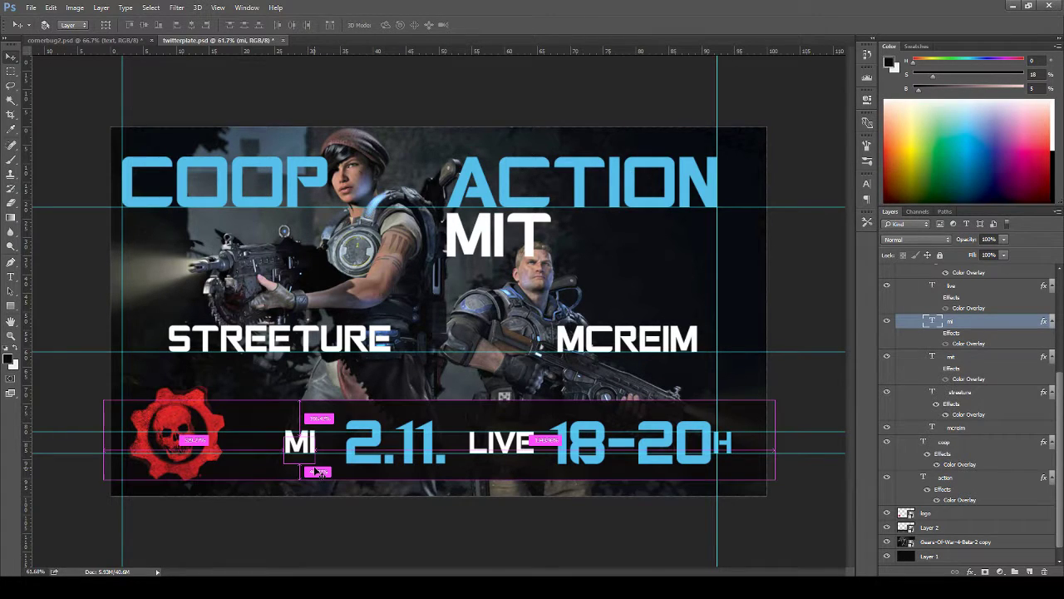
key("ctrl+h")
key("Right")
key("Right")
key("Right")
key("Right")
key("Right")
key("Right")
key("Right")
key("Right")
key("Right")
key("Right")
key("Right")
key("Right")
key("Right")
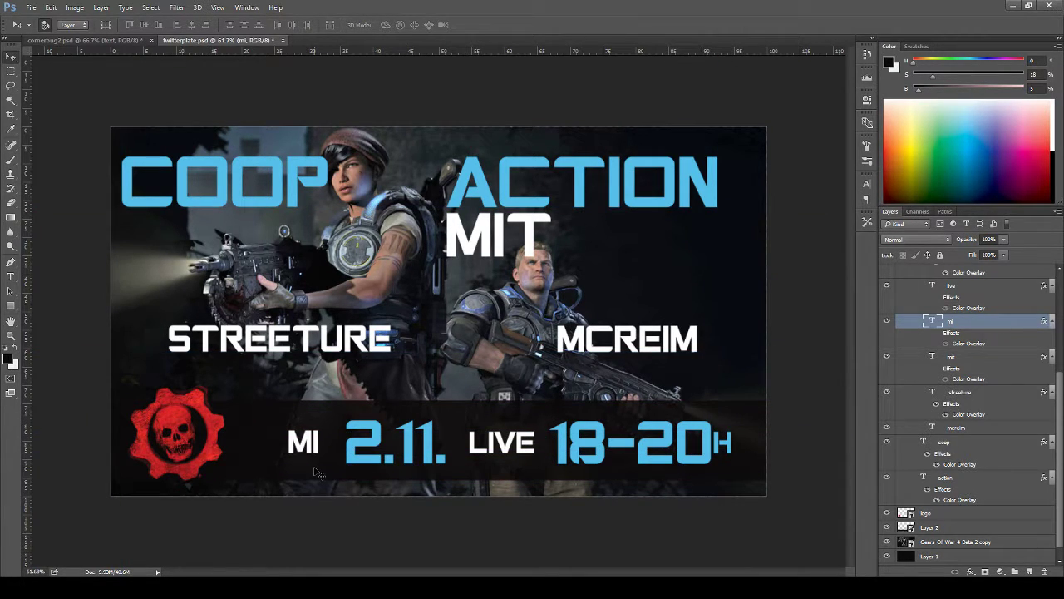
key("Right")
key("Right")
key("Right")
key("Right")
key("Right")
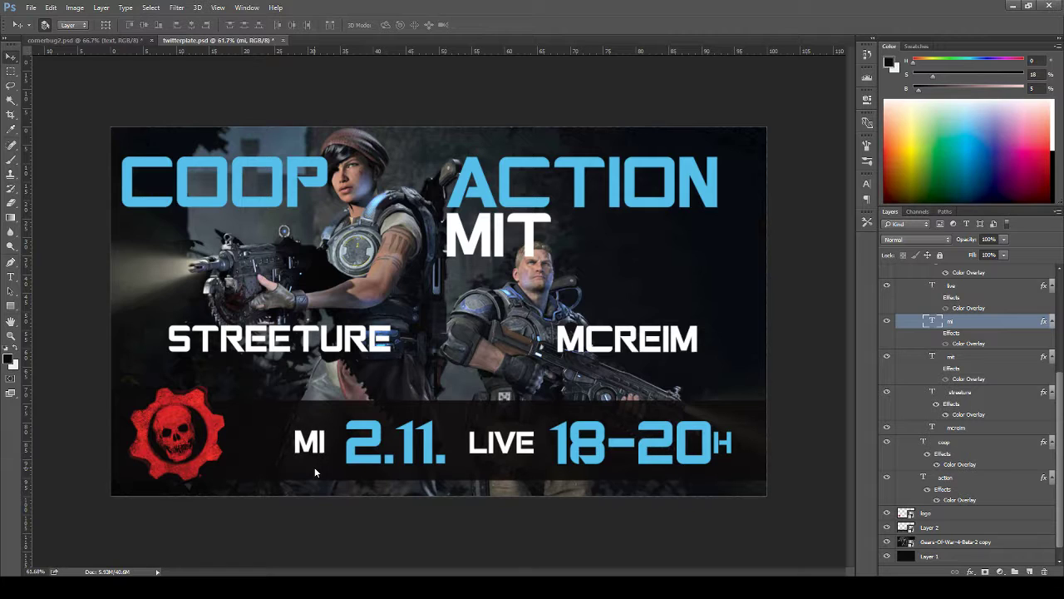
key("Right")
key("Right")
key("Right")
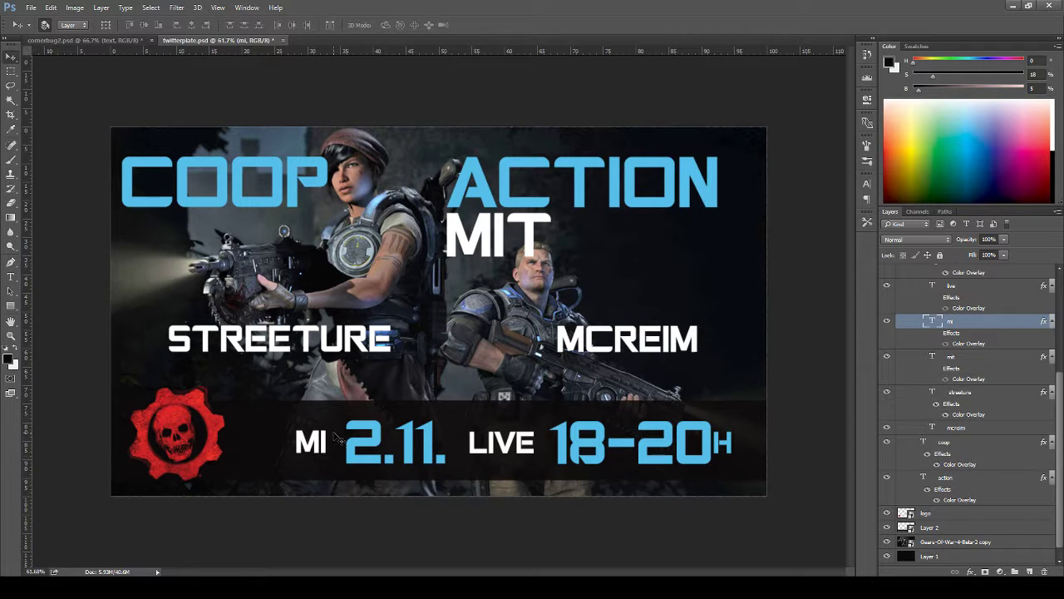
- Extend the mi text on the band to mittwoch and move it beside the red skull logo
left_click_drag(330, 445, 306, 447)
left_click(282, 441, "ctrl+shift")
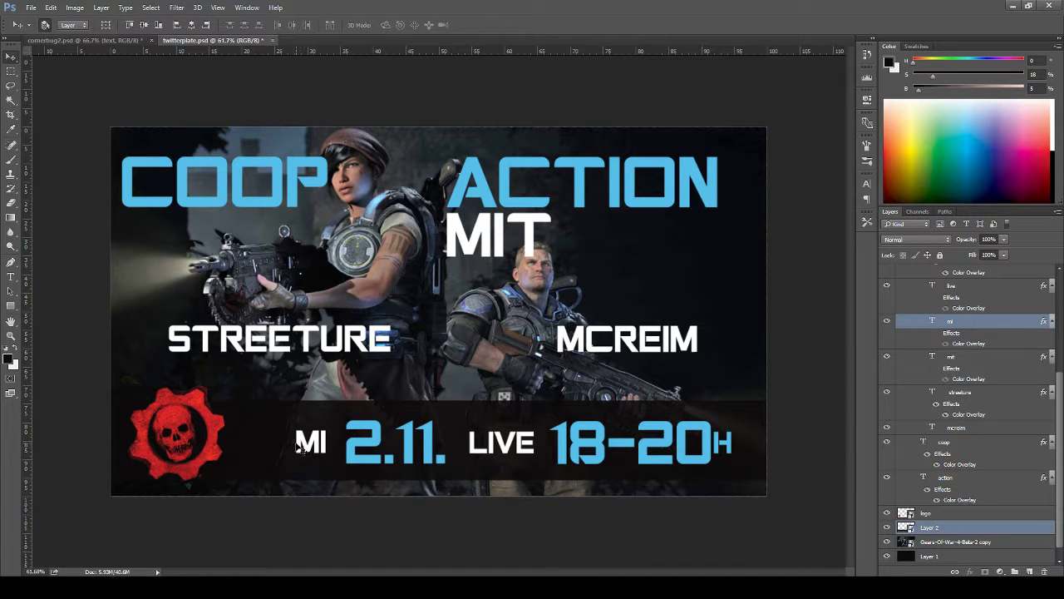
left_click(969, 321)
key("t")
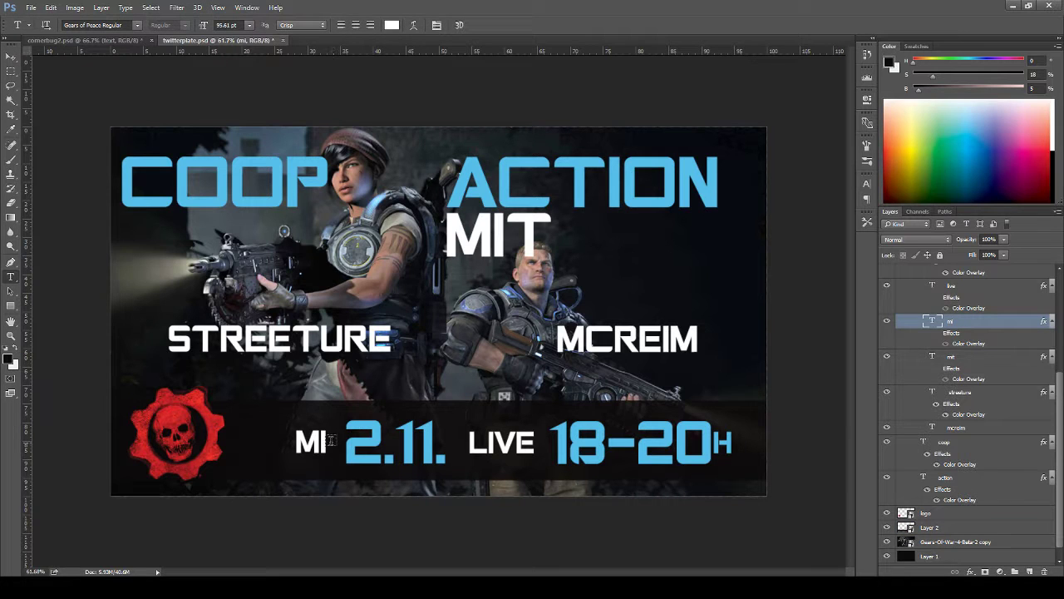
left_click(326, 441)
type("ttwoch")
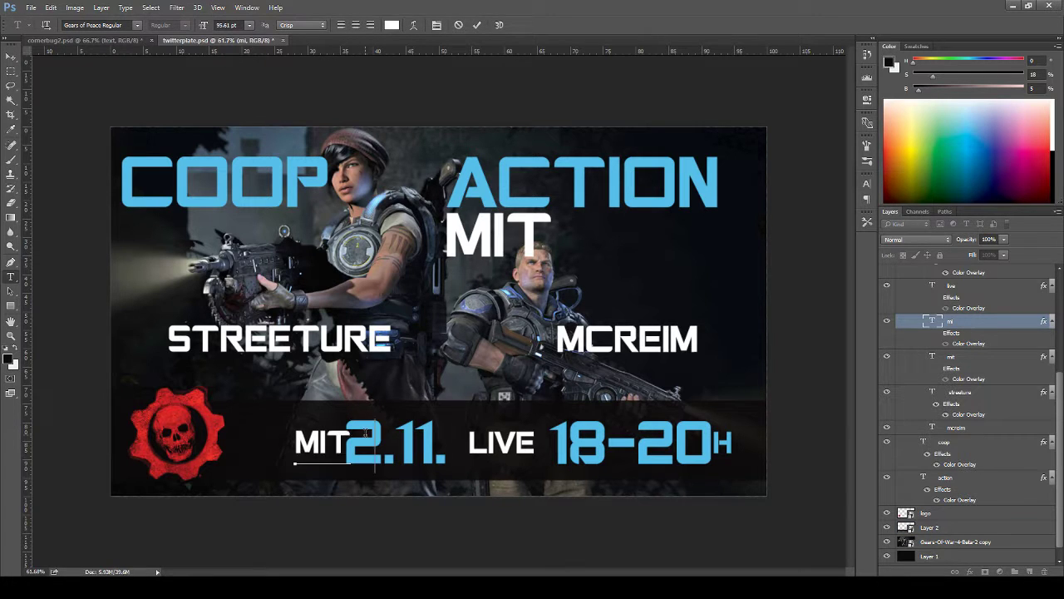
key("ctrl+Return")
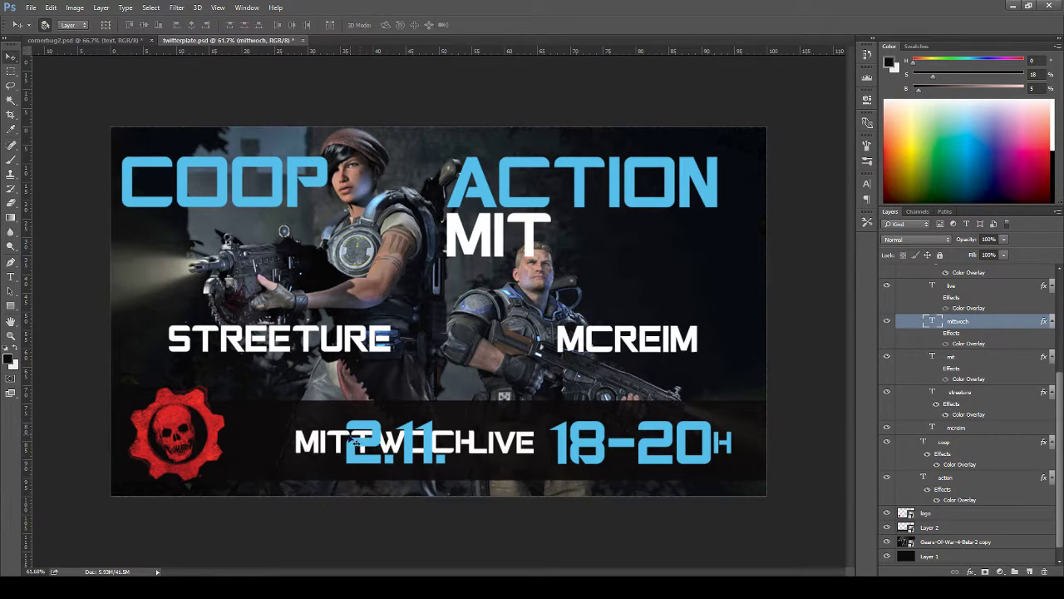
left_click_drag(345, 431, 278, 431)
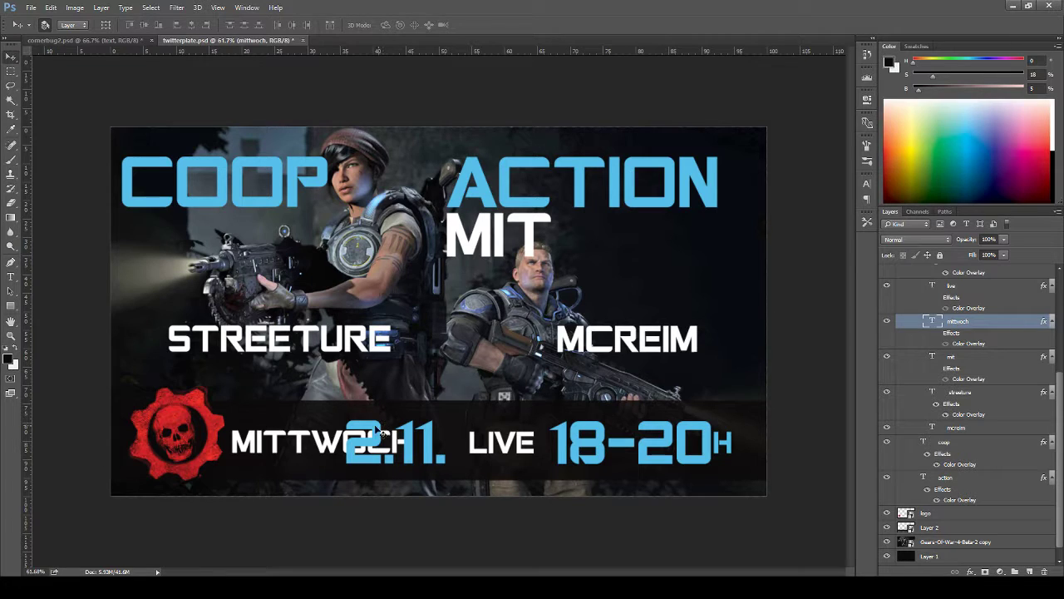
- Show the guides, move the skull logo to the vertical guide at the start of the COOP title, and hide the guides
key("ctrl+semicolon")
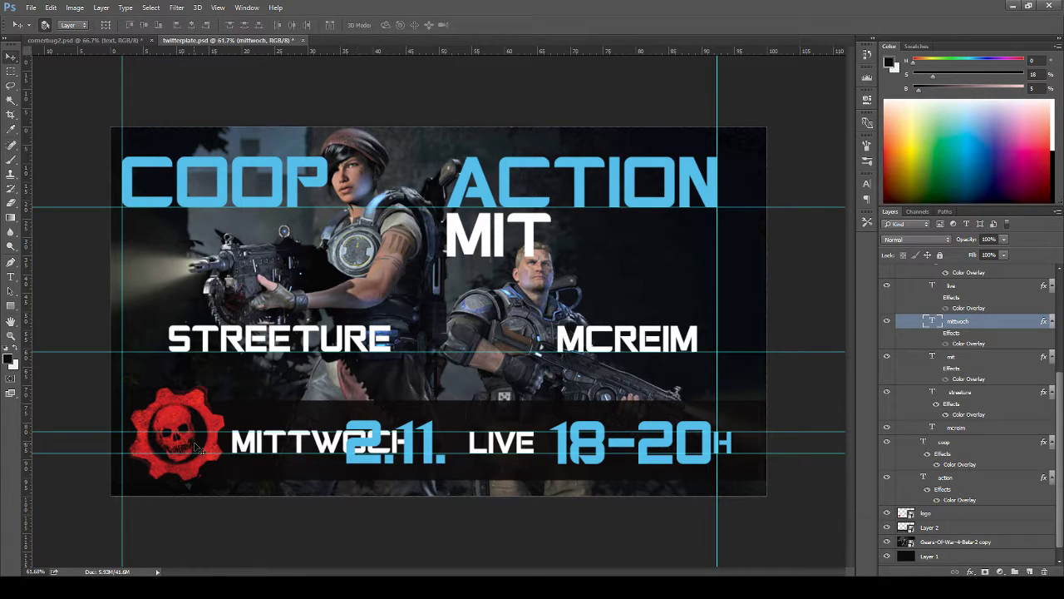
left_click_drag(197, 449, 210, 436)
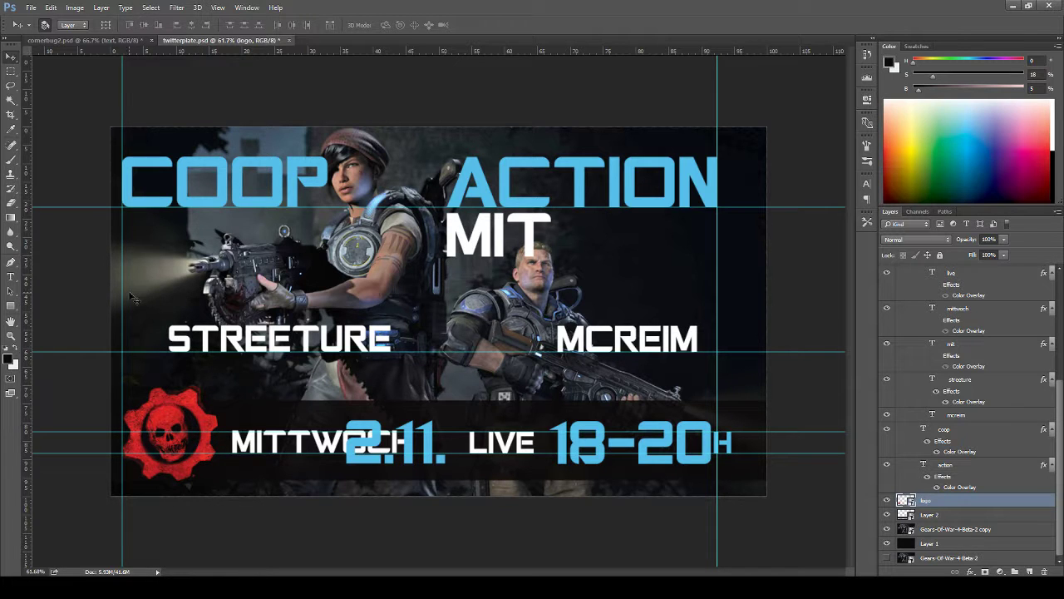
key("ctrl")
key("ctrl+h")
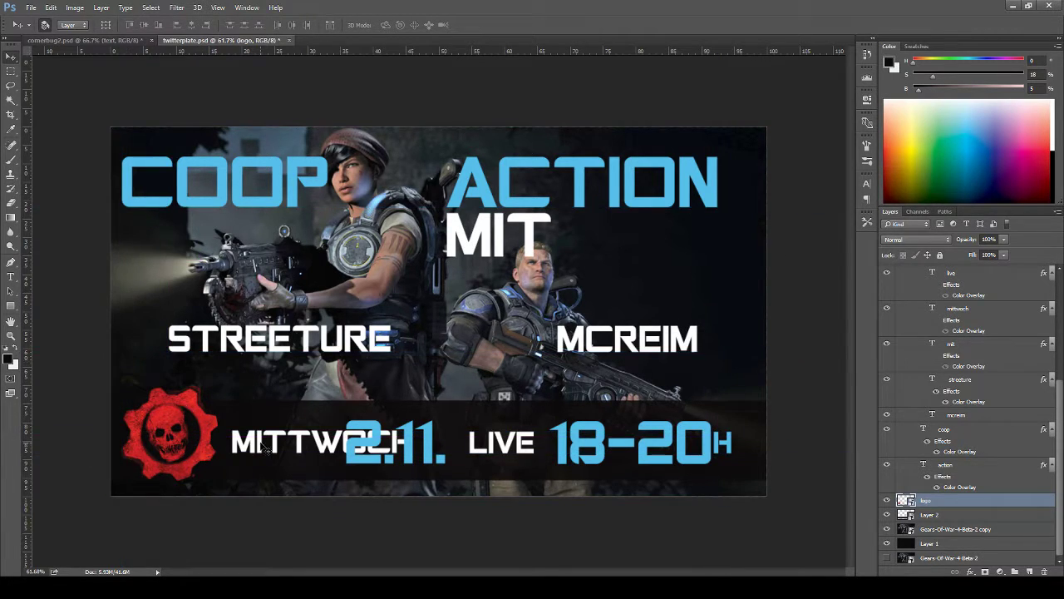
- Select the 18-20h time and the live text together and shift both away from the date towards the band's far end
left_click(582, 454, "ctrl")
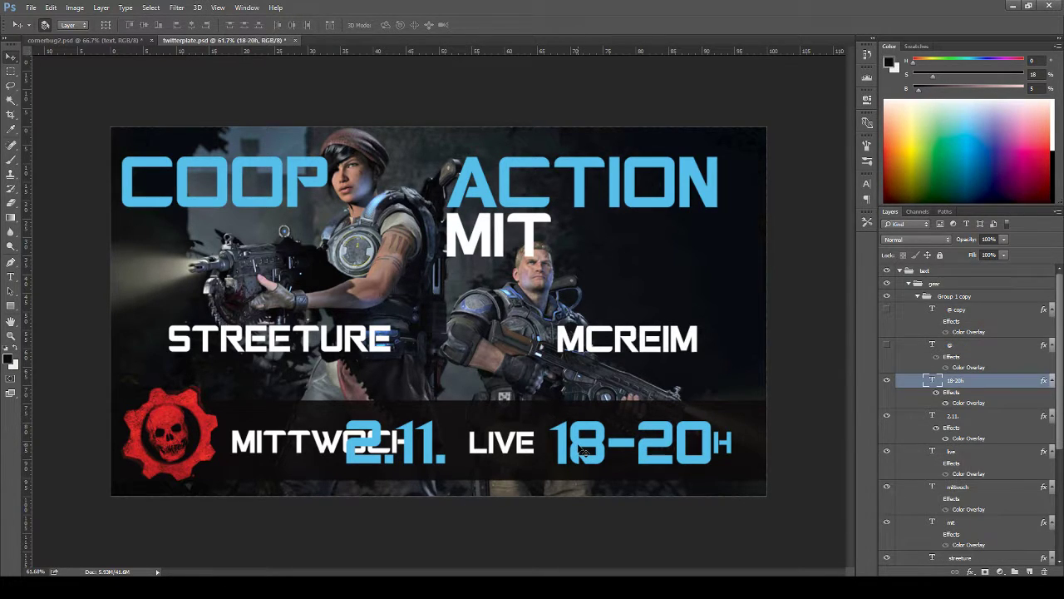
left_click(529, 453, "ctrl+shift")
key("Right")
key("Right")
key("Right")
key("Right")
key("Right")
key("Right")
key("Right")
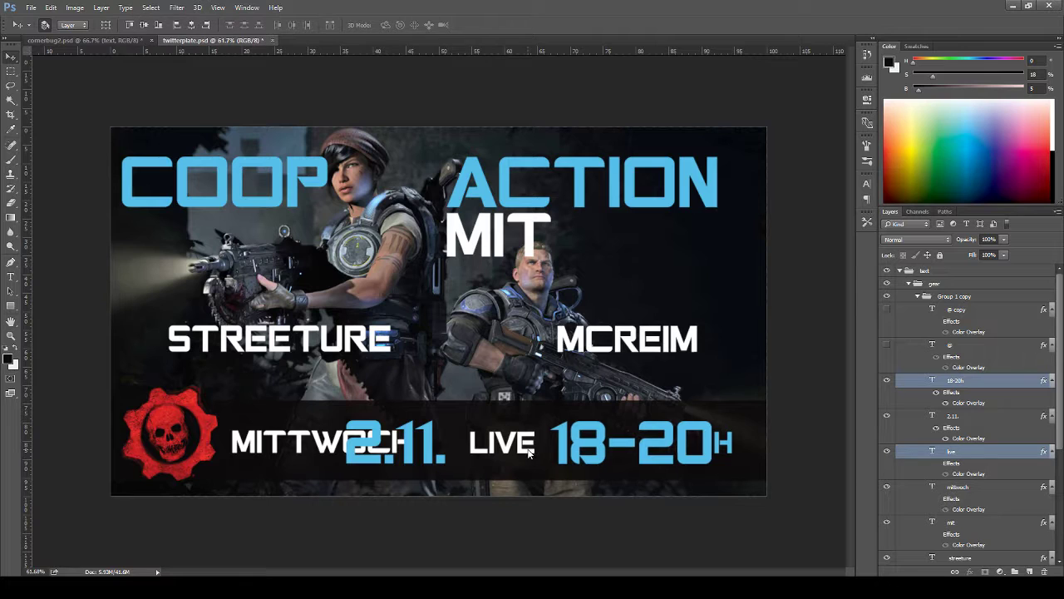
left_click_drag(529, 453, 536, 453)
key("Right")
key("Right")
key("Right")
key("Right")
key("Right")
key("Right")
key("Right")
key("Right")
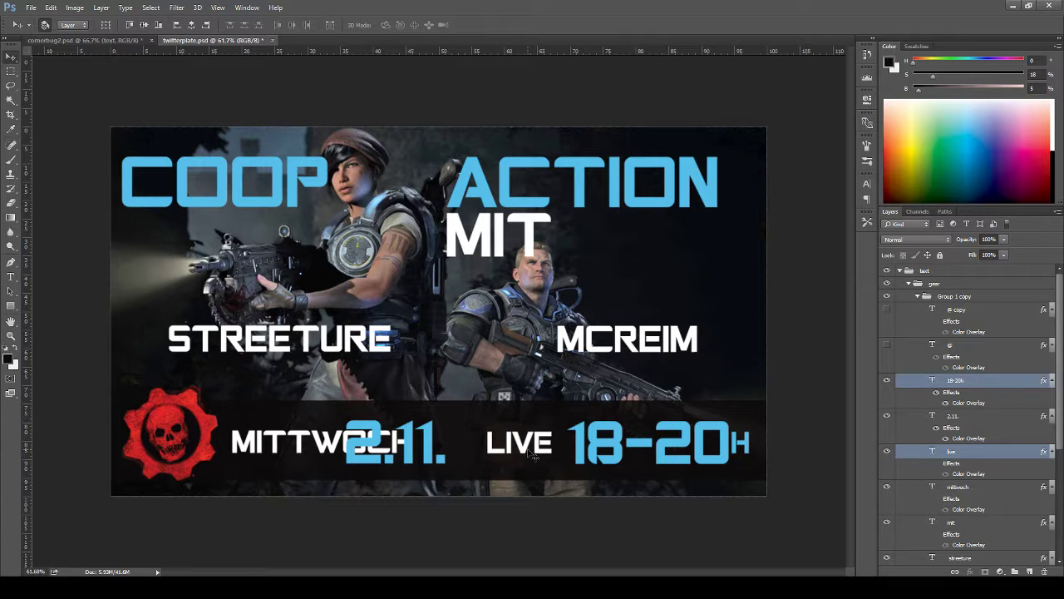
key("Right")
key("Right")
key("Right")
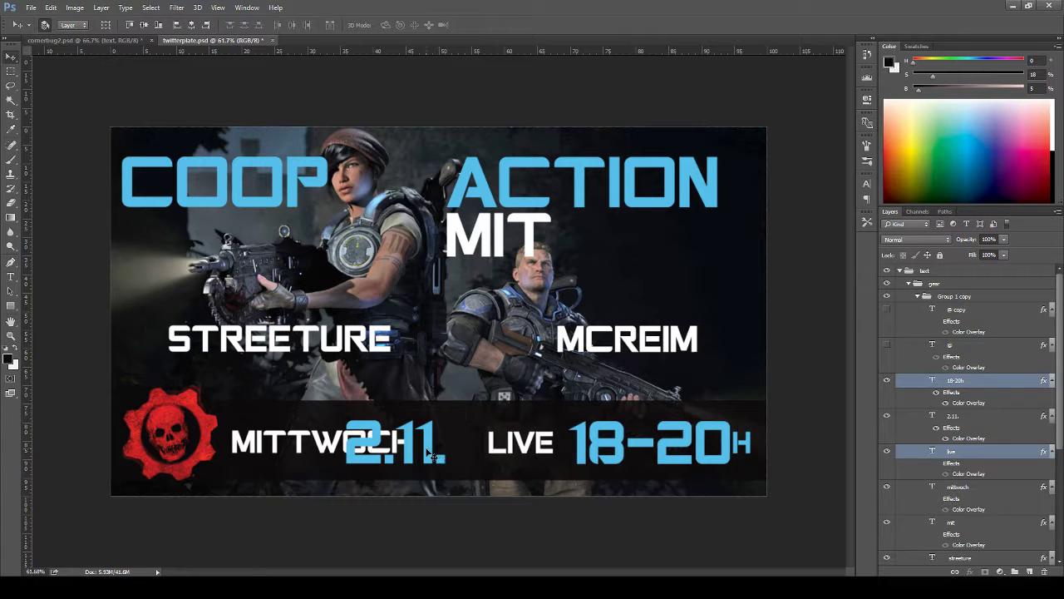
- Move the 2.11. date next to the live text, and shift it together with the mittwoch text slightly towards the skull logo
left_click(430, 454)
left_click_drag(430, 453, 473, 450)
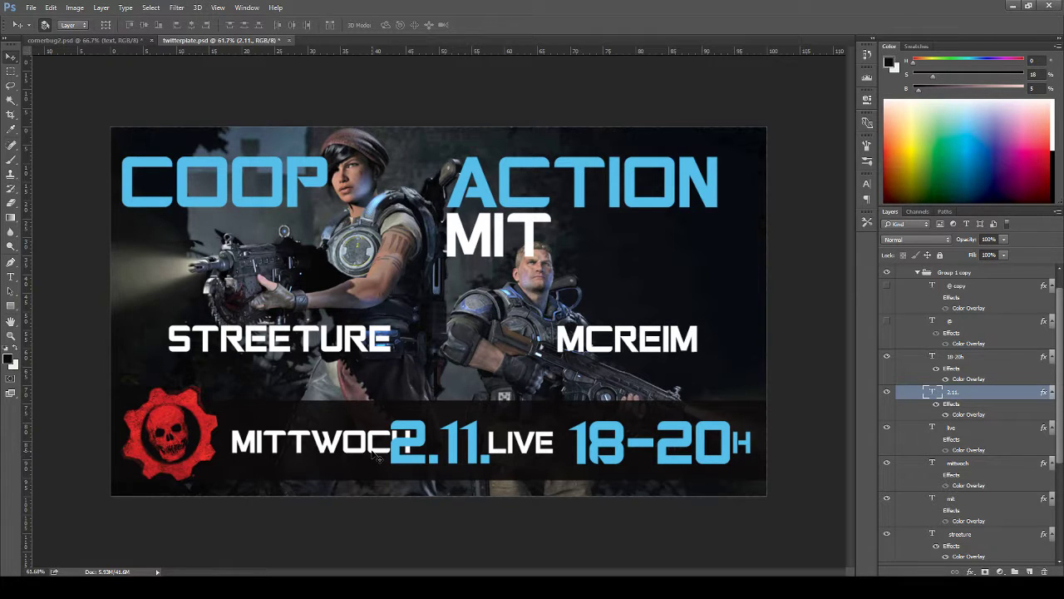
mouse_move(373, 454)
left_mouse_down()
mouse_move(341, 454)
mouse_move(360, 451)
left_mouse_up()
left_click(364, 456, "shift")
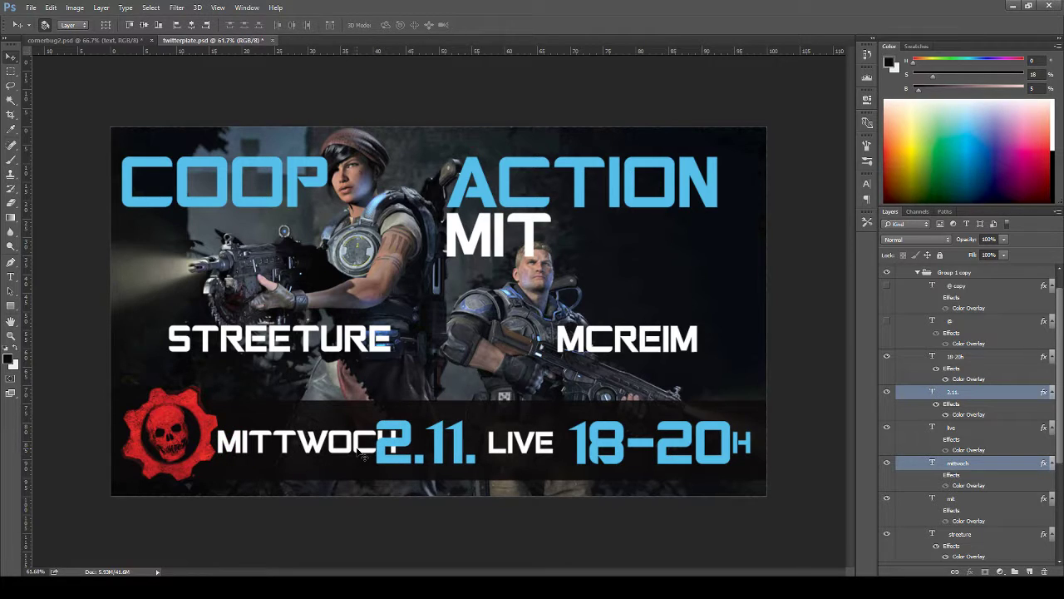
key("t")
left_click_drag(250, 441, 397, 441)
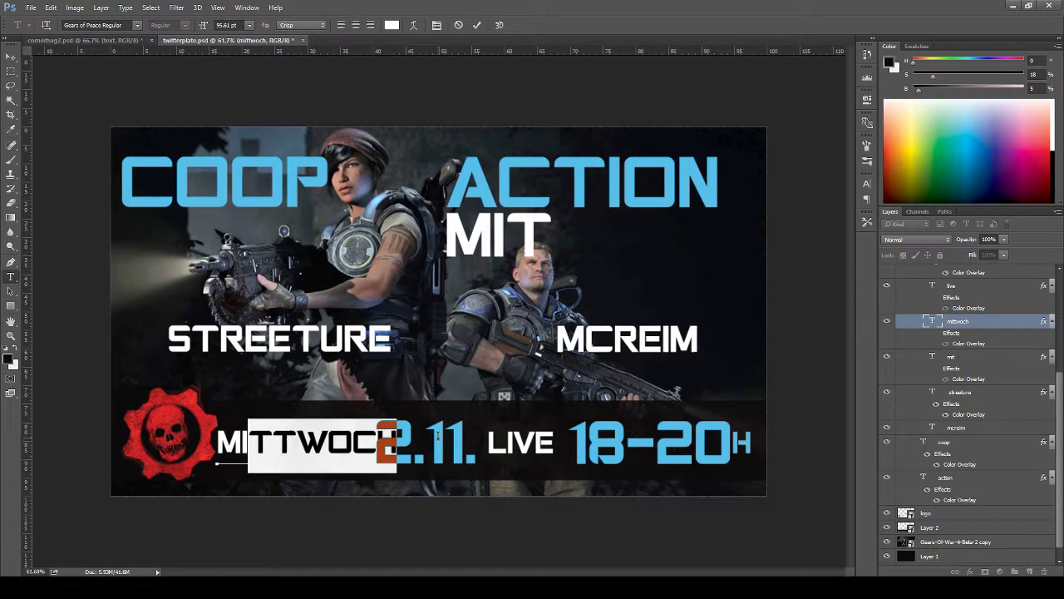
key("BackSpace")
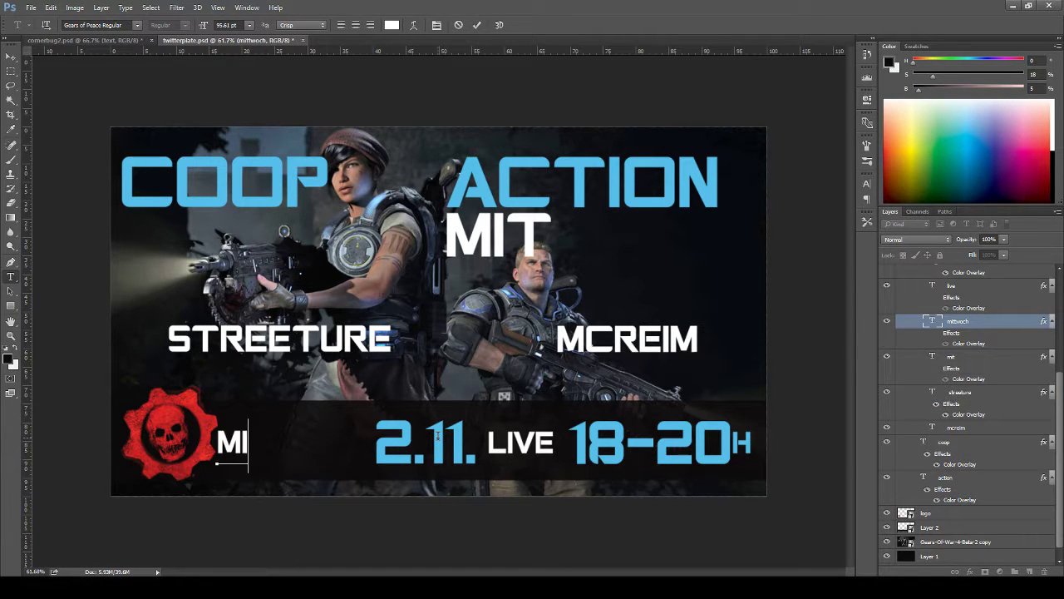
key("Escape")
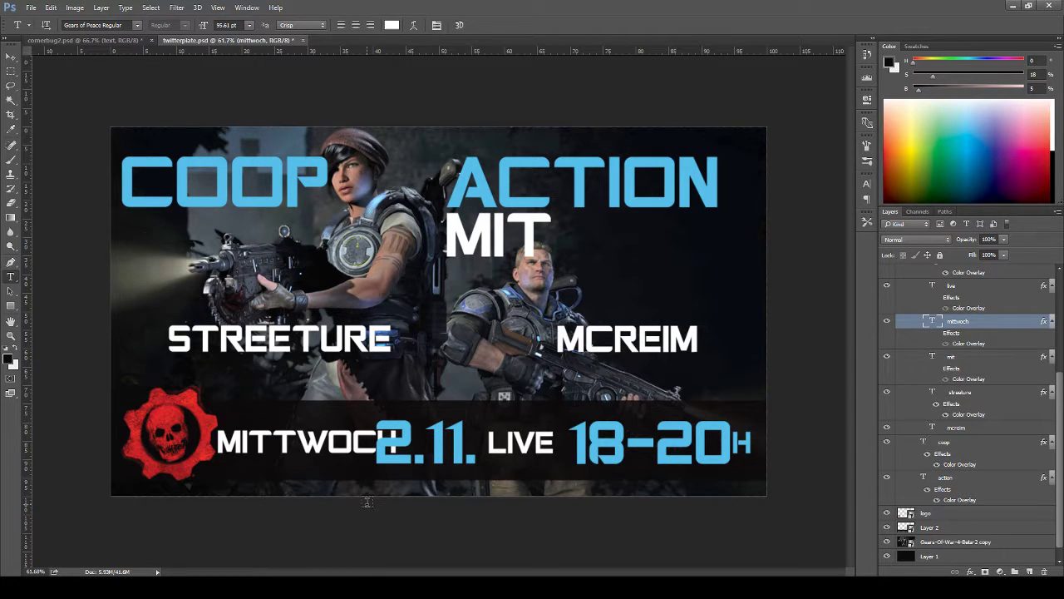
- Show the guides, raise the mittwoch text on the band, and enlarge it to about 235% so it spans behind the date and time
key("ctrl+semicolon")
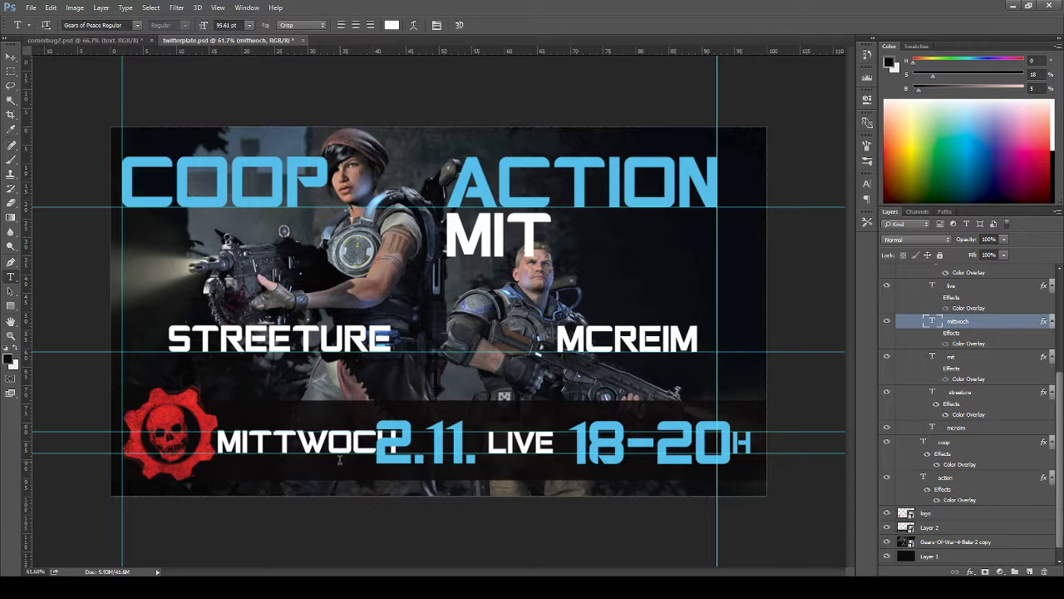
key("v")
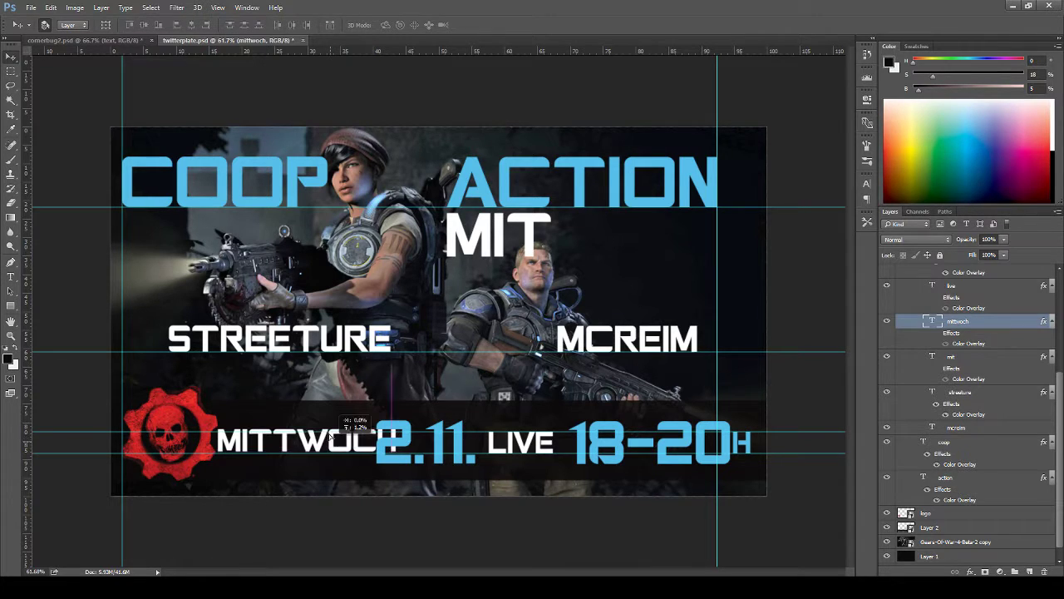
left_click_drag(336, 449, 326, 426)
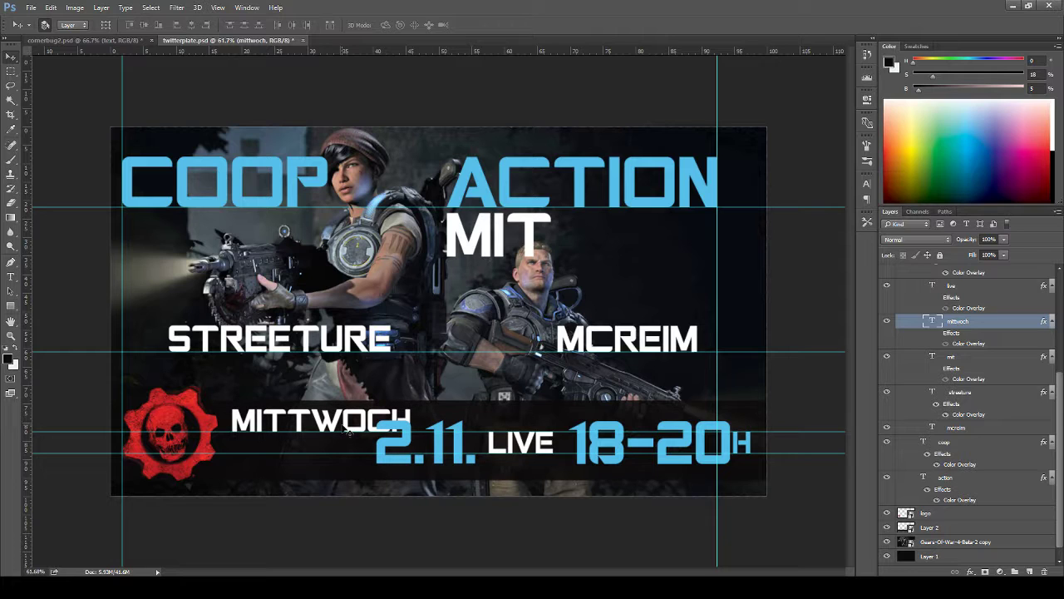
key("ctrl+t")
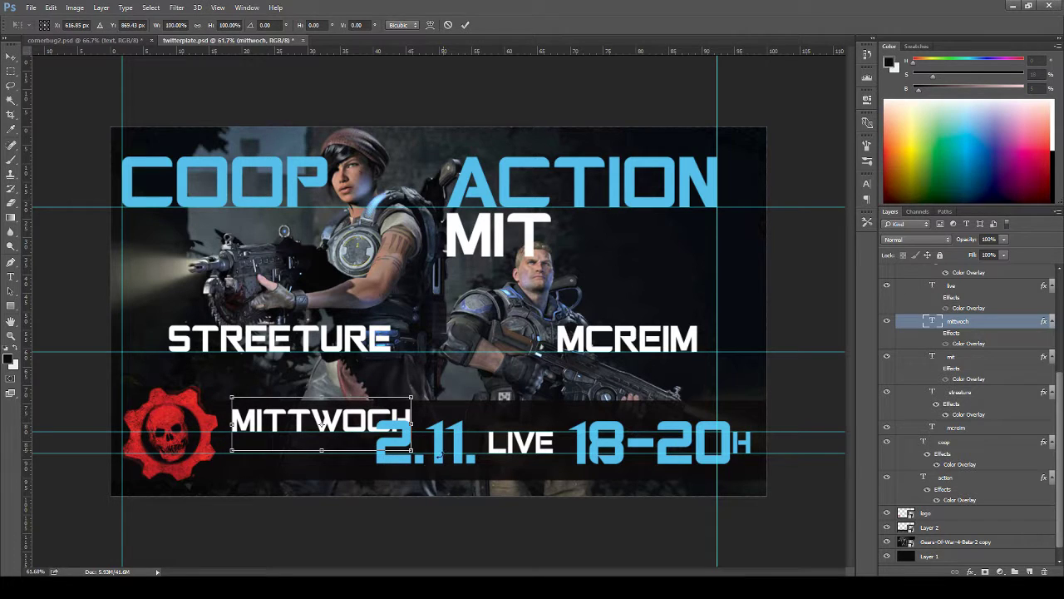
left_click_drag(411, 449, 667, 486)
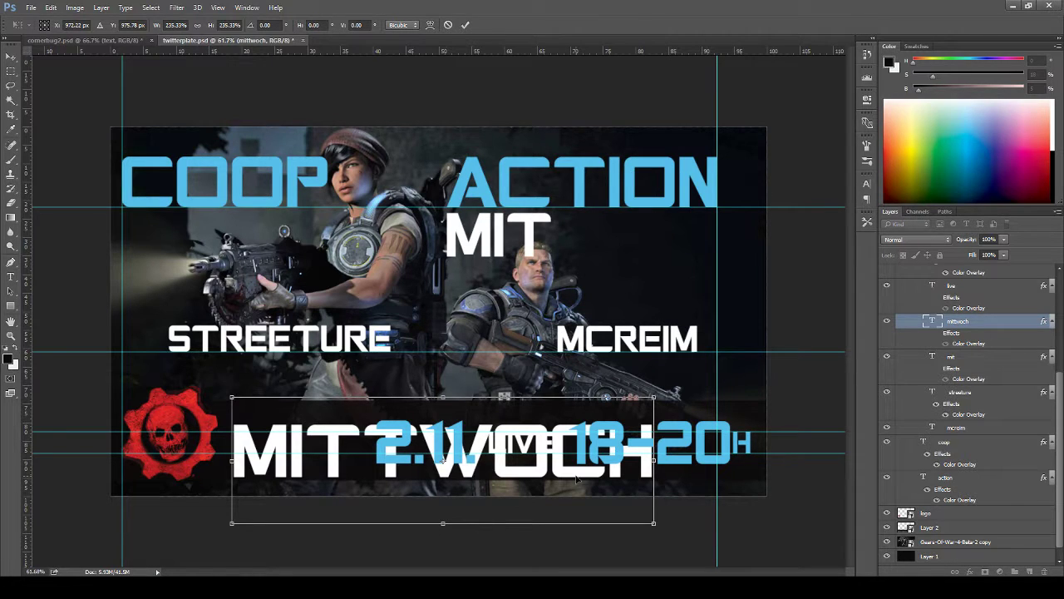
key("Return")
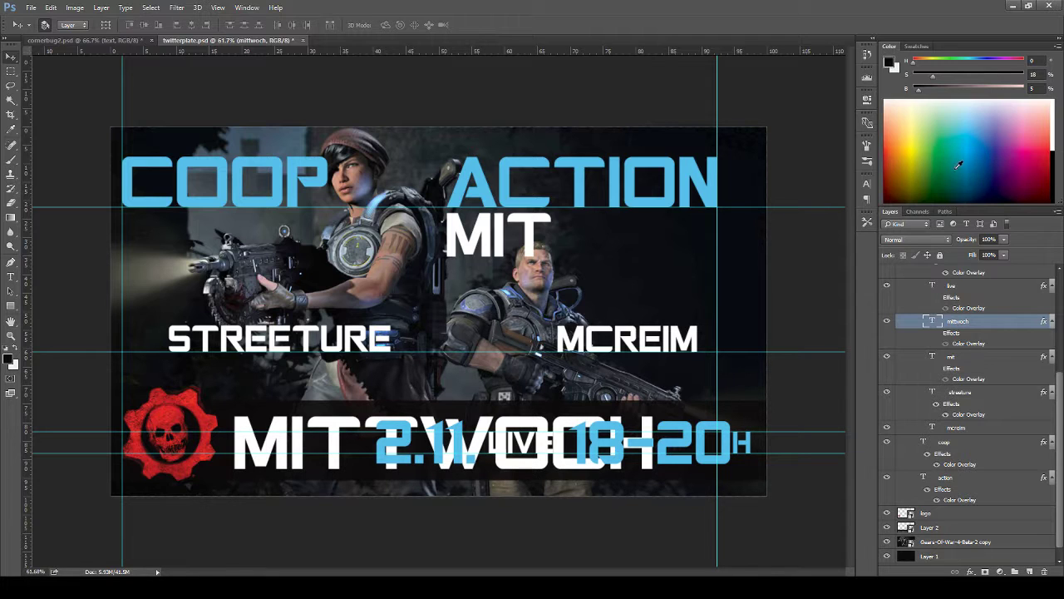
- Lower the mittwoch text's opacity to 5% and scale it up slightly so it stretches further along the band
mouse_move(968, 242)
left_mouse_down()
mouse_move(929, 242)
mouse_move(952, 239)
left_mouse_up()
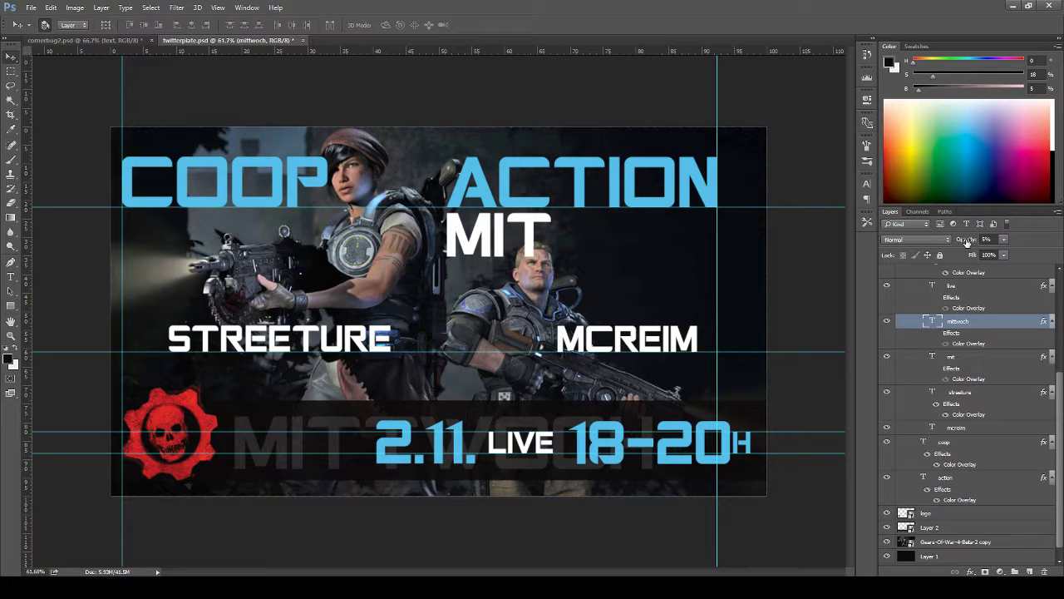
key("ctrl+t")
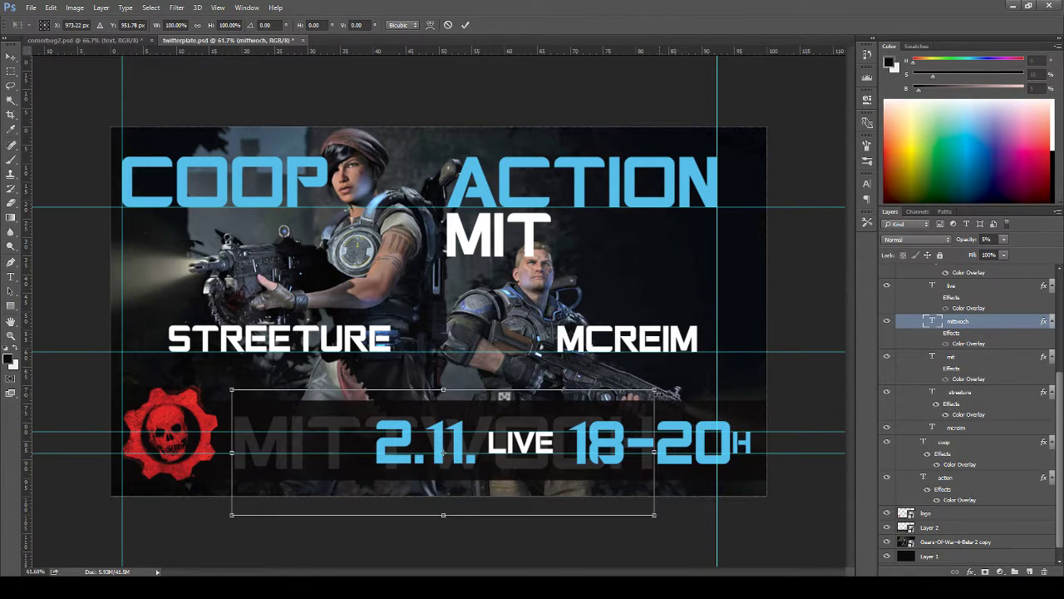
left_click_drag(655, 390, 680, 381)
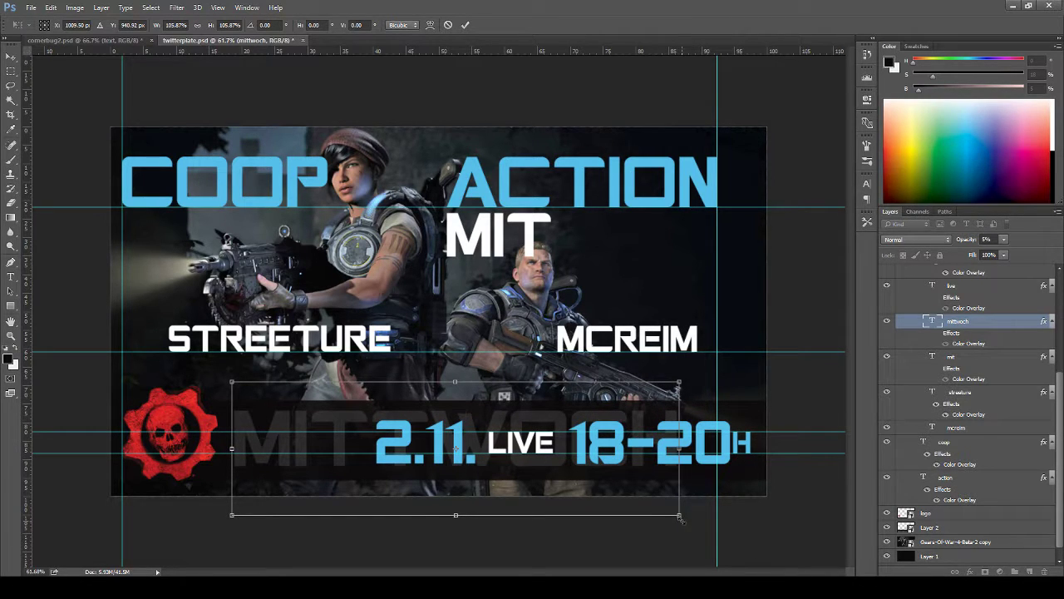
left_click_drag(679, 515, 695, 521)
key("Return")
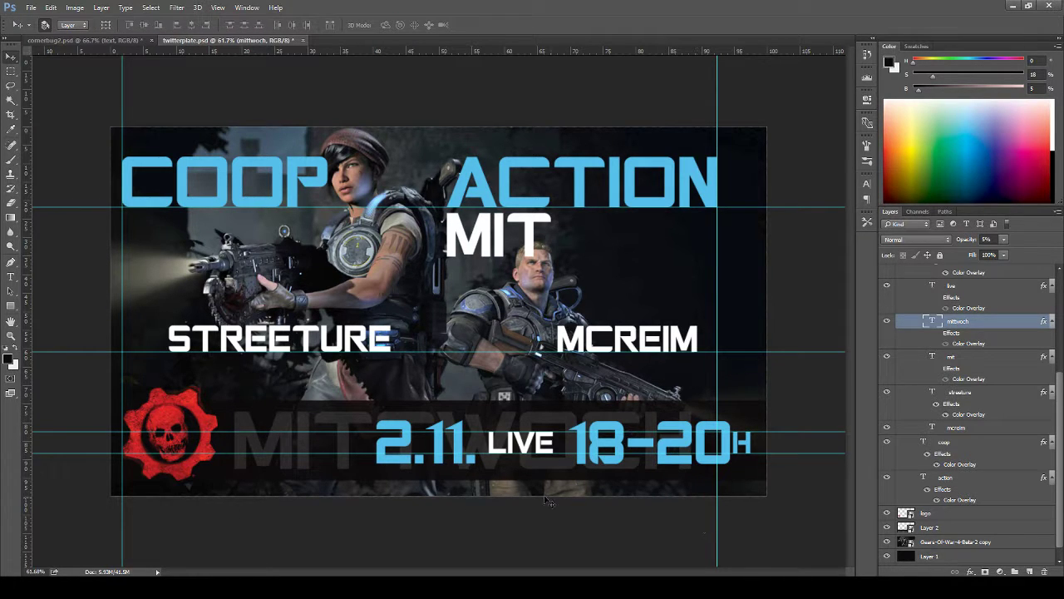
- Move the mittwoch text away from the skull logo until it ends at the vertical guide below the end of ACTION
left_click_drag(343, 445, 359, 443)
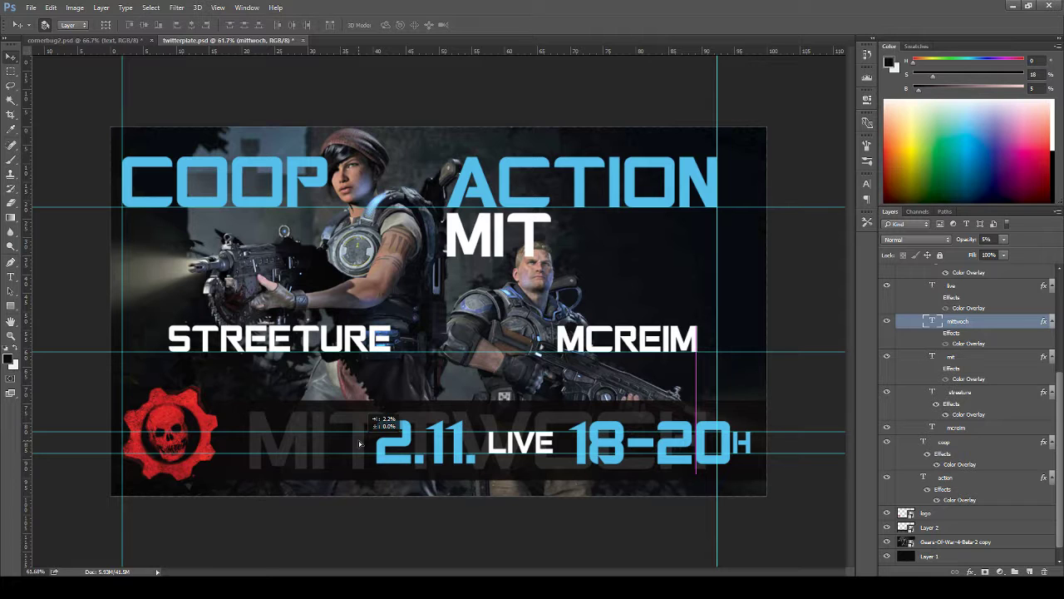
left_click_drag(358, 441, 371, 444)
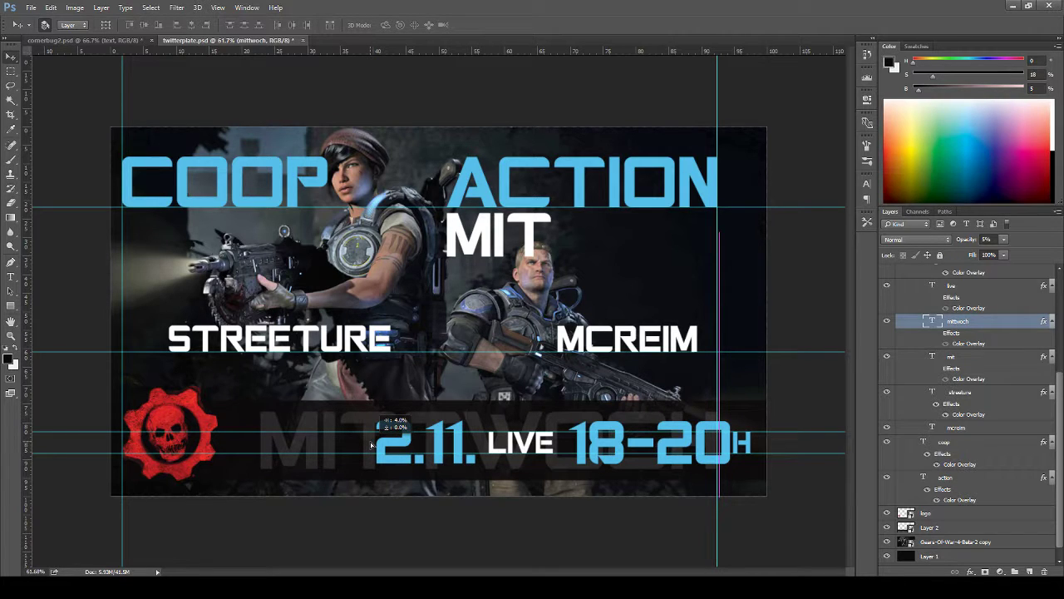
left_click_drag(371, 444, 371, 444)
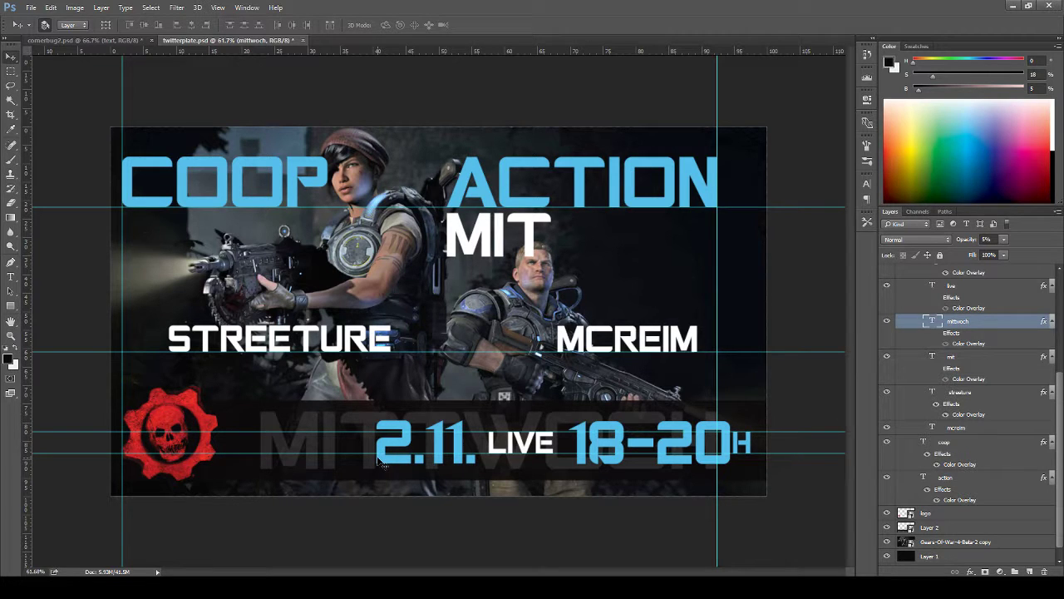
- Select the 18-20h, live and 2.11. texts together, nudge them towards the skull logo until the time ends at the vertical guide, and hide the guides
left_click(616, 441)
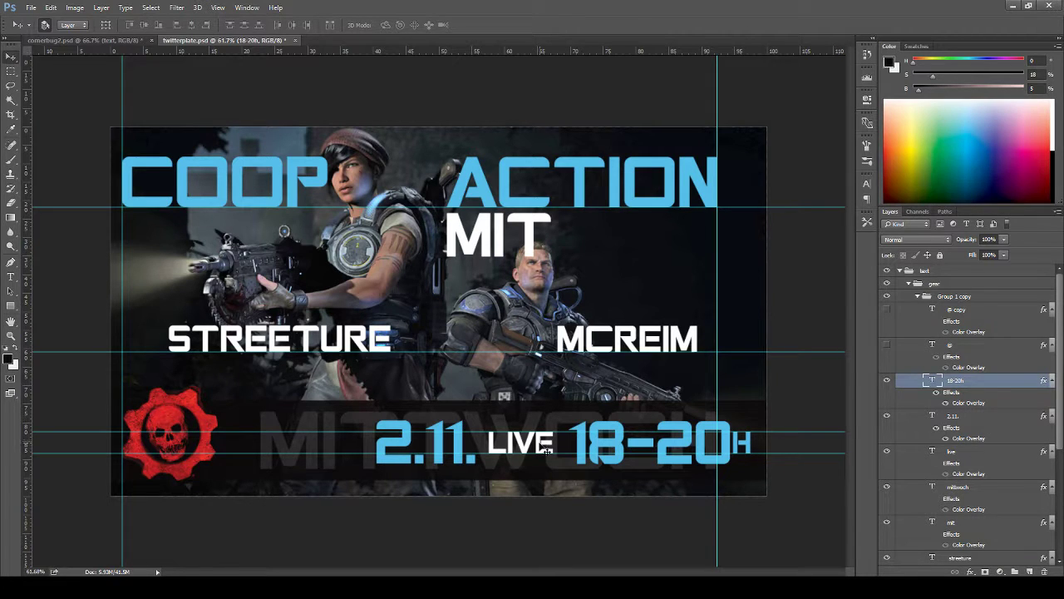
left_click(544, 447, "shift")
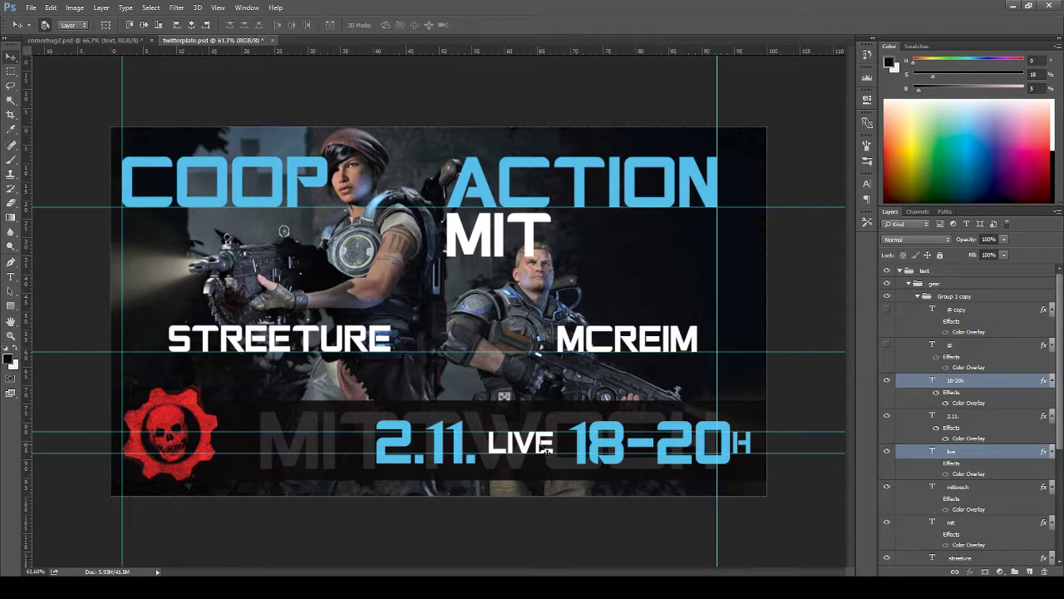
left_click(464, 449, "shift")
key("Left")
key("Left")
key("Left")
key("Left")
key("Left")
key("Left")
key("Left")
key("Left")
key("Left")
key("Left")
key("Left")
key("Left")
key("Left")
key("Left")
key("Left")
key("Left")
key("Left")
key("Left")
key("Left")
key("Left")
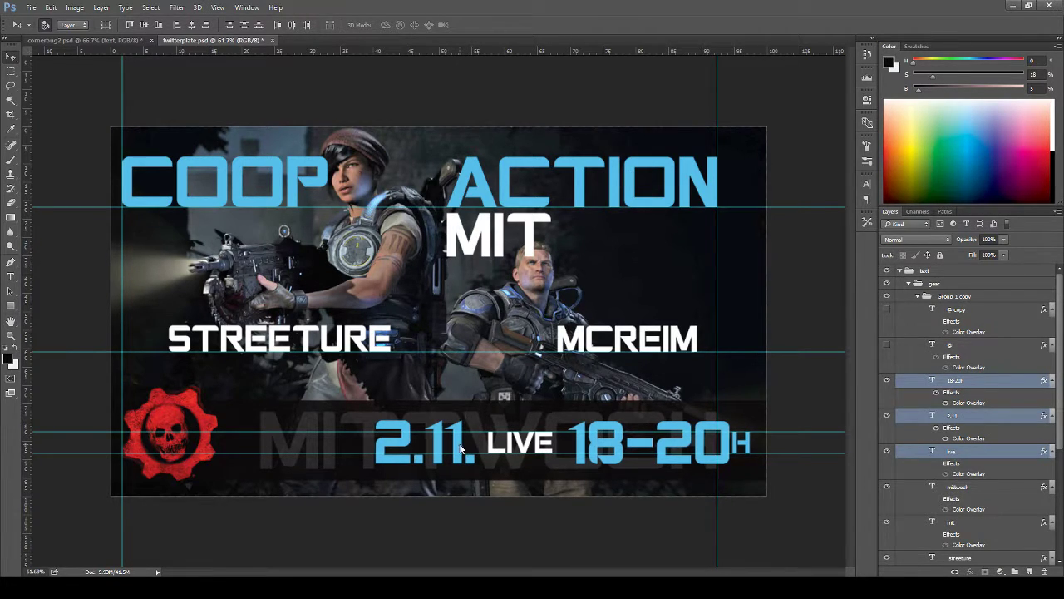
key("Left")
key("Left")
key("Left")
key("Left")
key("Left")
key("Left")
key("Left")
key("Left")
key("Left")
key("Left")
key("Left")
key("Left")
key("Left")
key("Left")
key("Left")
key("Left")
key("Left")
key("Left")
key("Left")
key("Left")
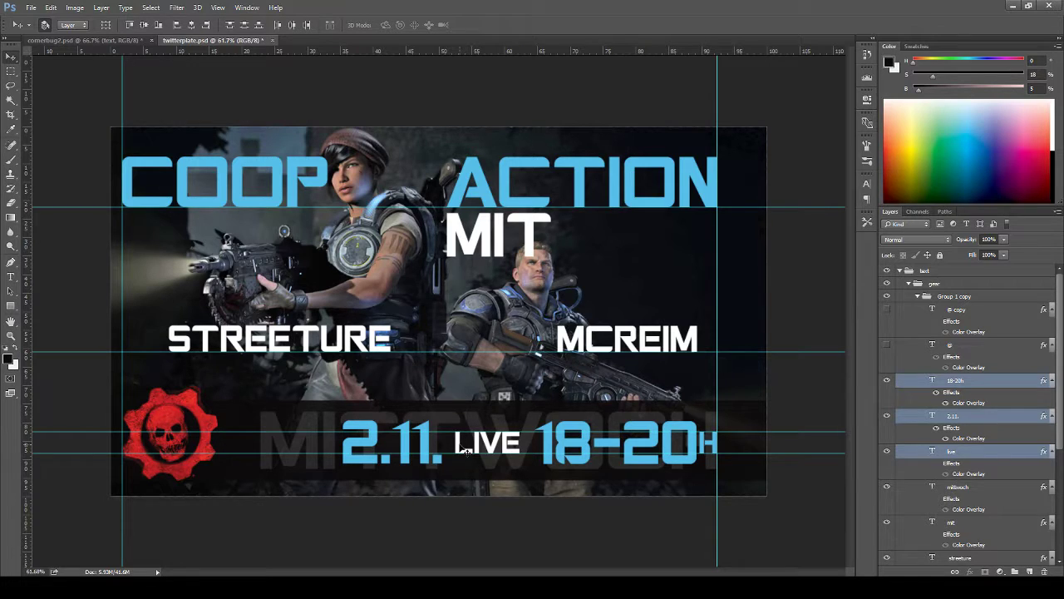
key("ctrl+h")
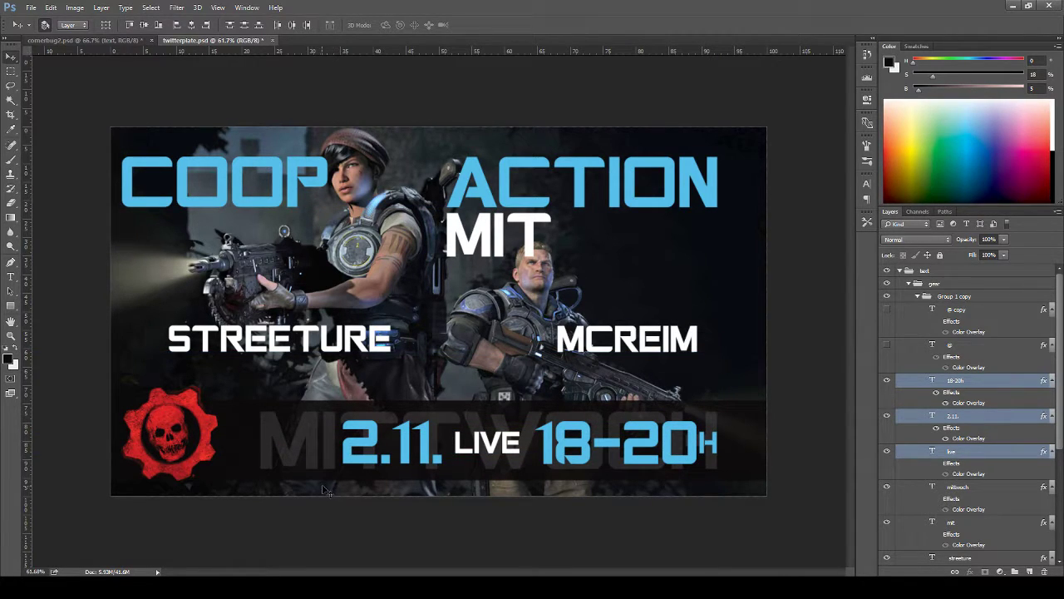
- Set the mittwoch text's opacity to 6%
left_click(280, 437)
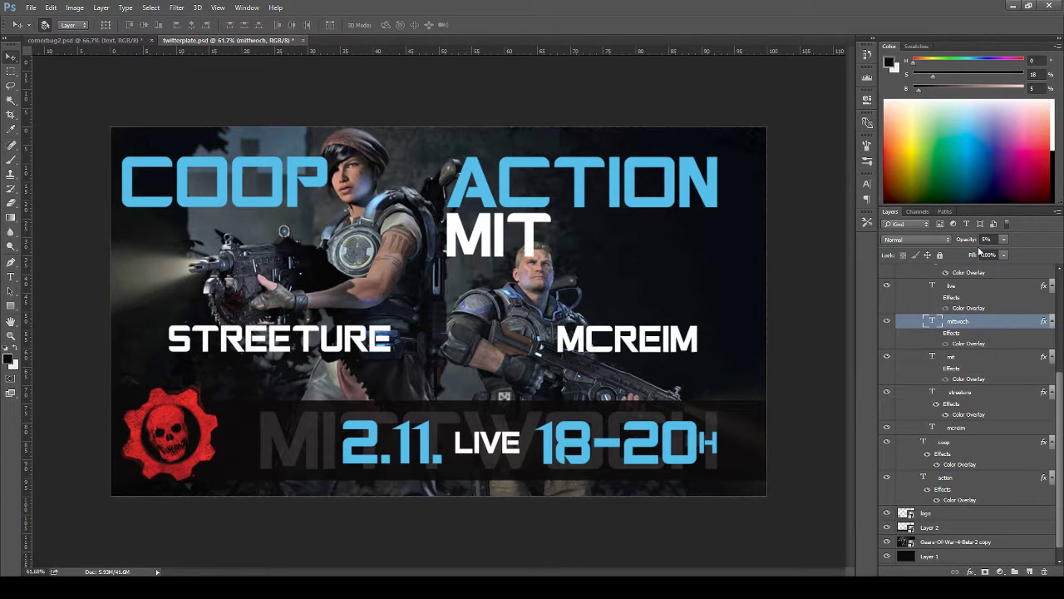
left_click_drag(967, 243, 968, 243)
key("Return")
- Open the layer style of the band's Layer 2 and enable a Color Overlay on it
scroll(985, 416, "down", 1)
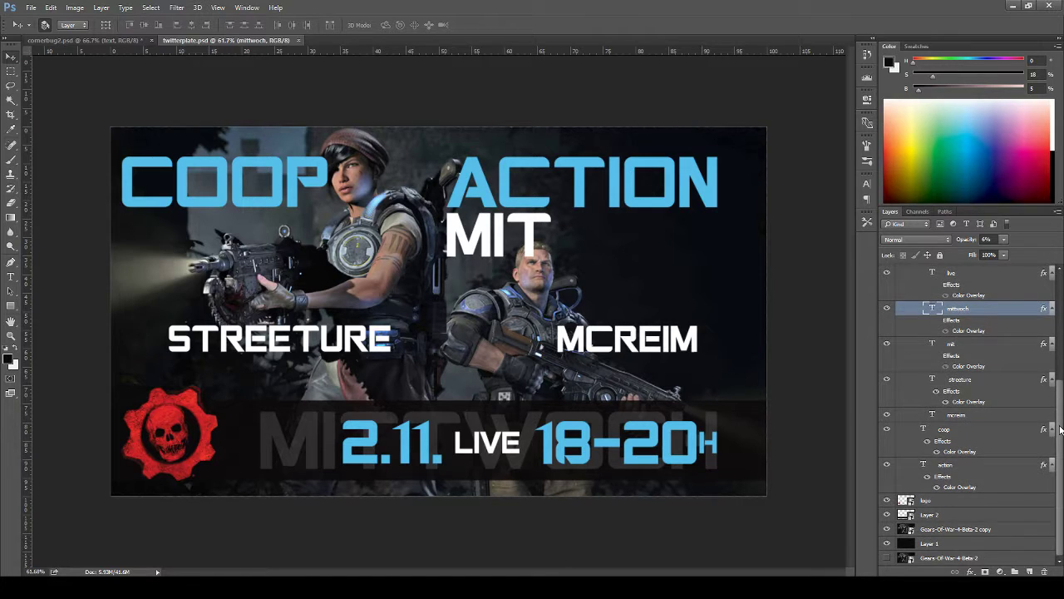
left_click(956, 516)
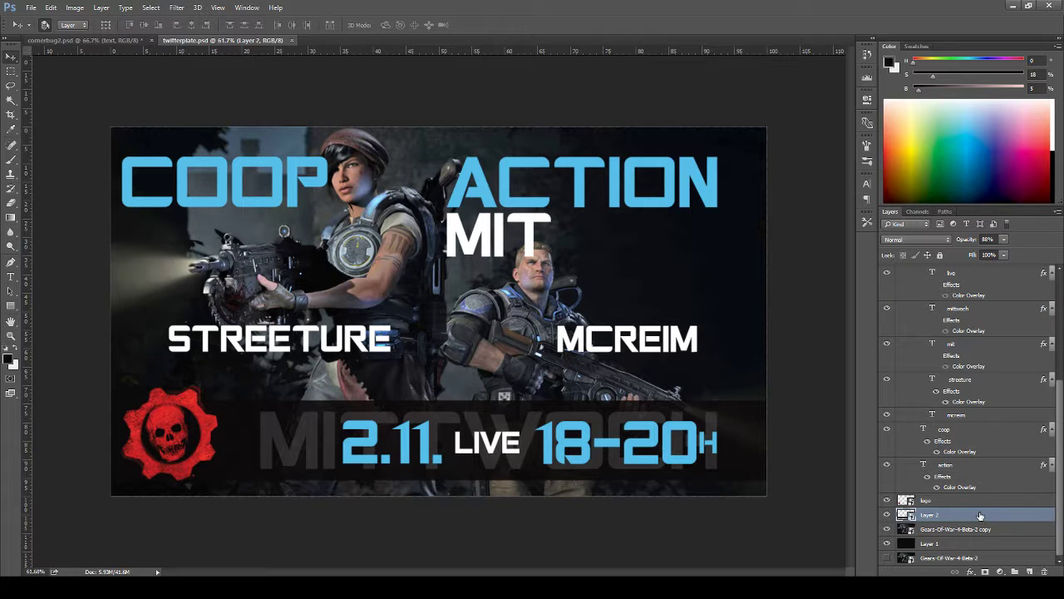
double_click(982, 515)
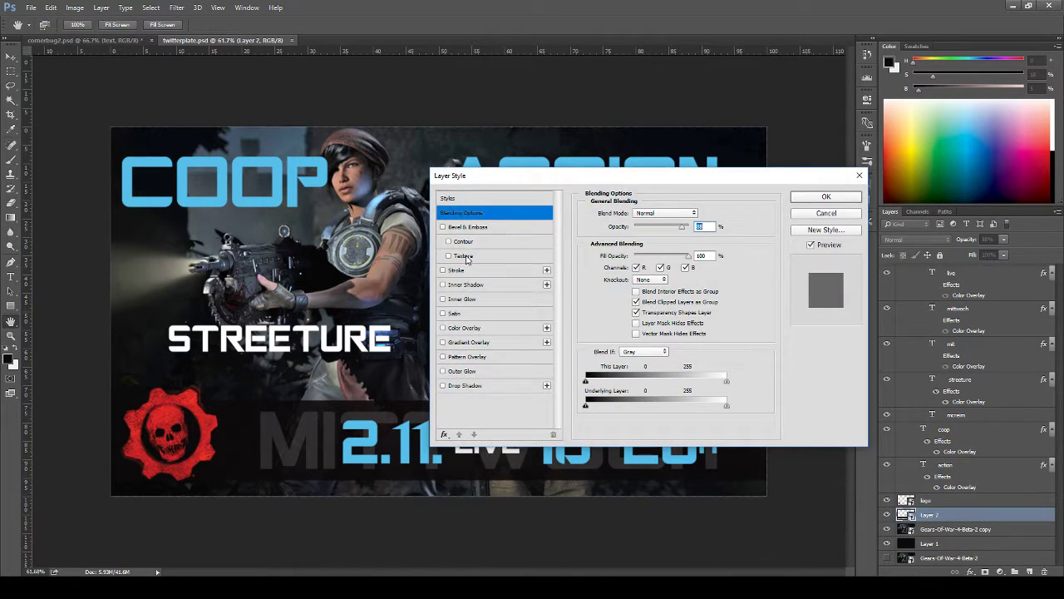
left_click_drag(612, 182, 746, 117)
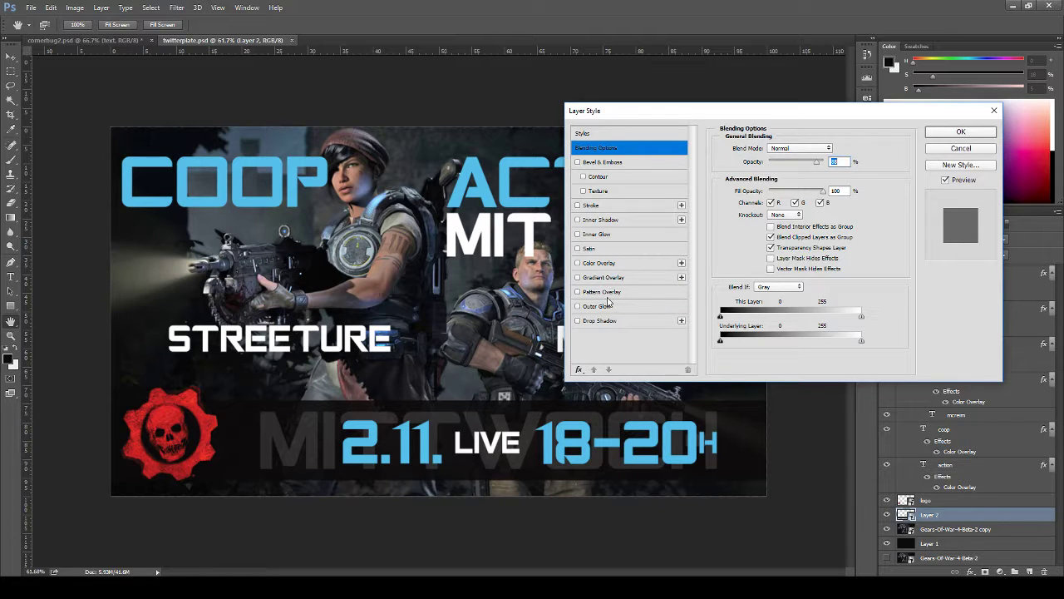
left_click(614, 265)
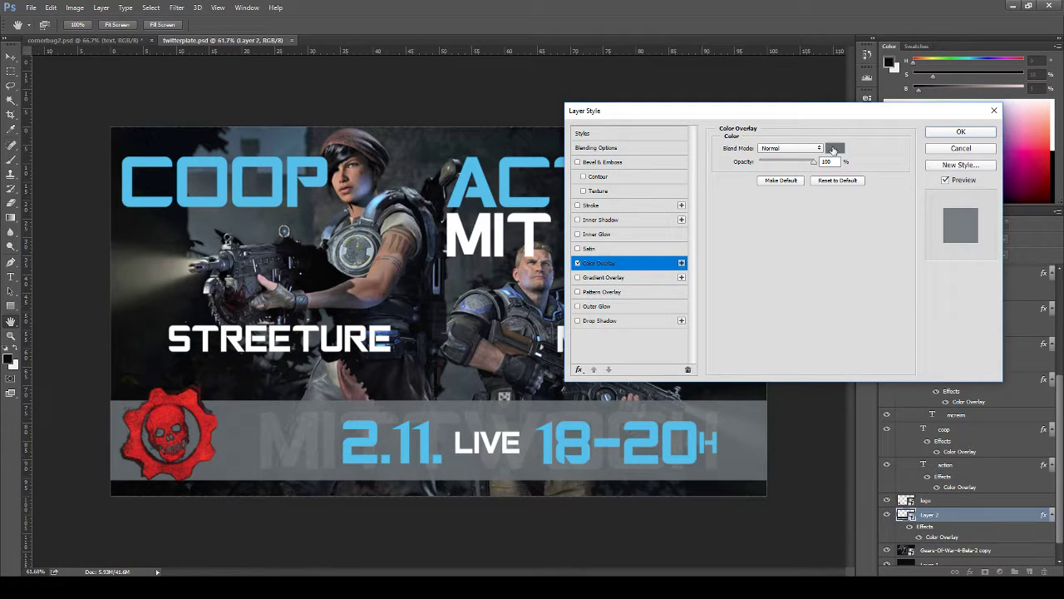
- Try overlay colours for the band, using the title's blue, a dark blue-grey, white and a pale blue
left_click(833, 148)
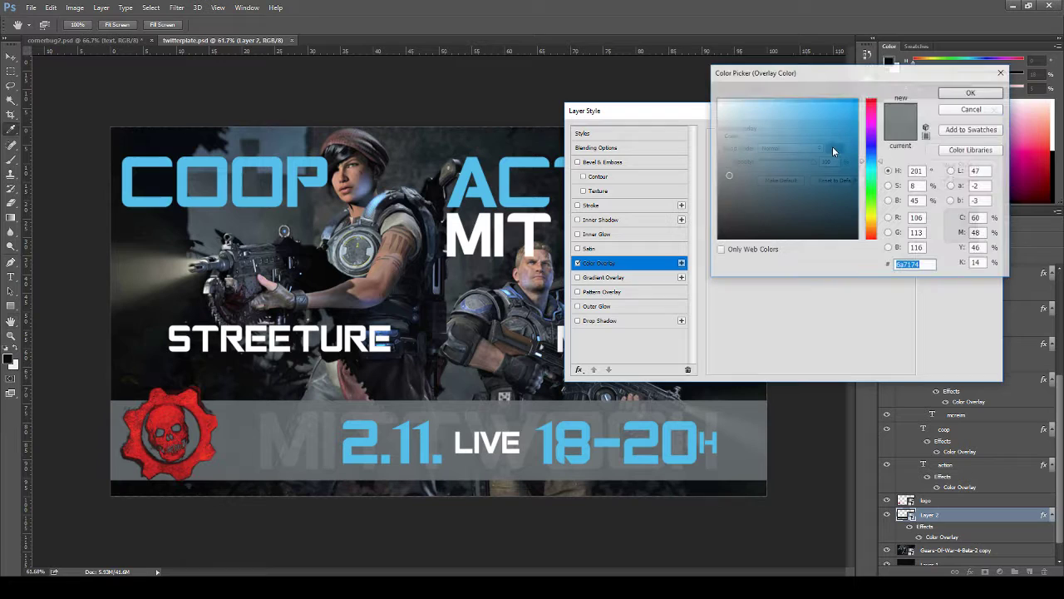
left_click(495, 195)
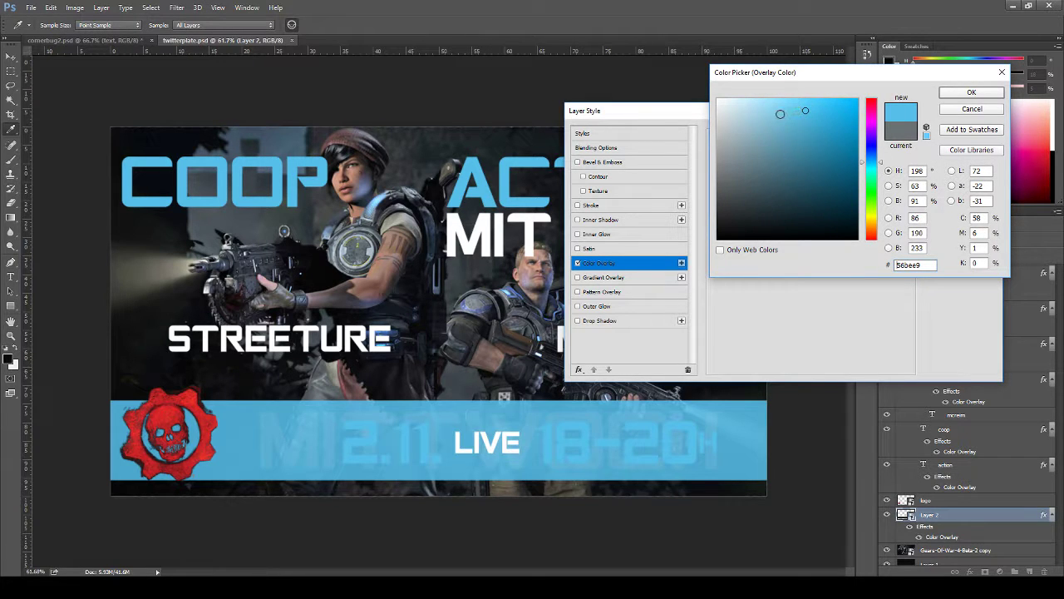
mouse_move(762, 112)
left_mouse_down()
mouse_move(725, 110)
mouse_move(748, 108)
mouse_move(756, 222)
mouse_move(755, 190)
left_mouse_up()
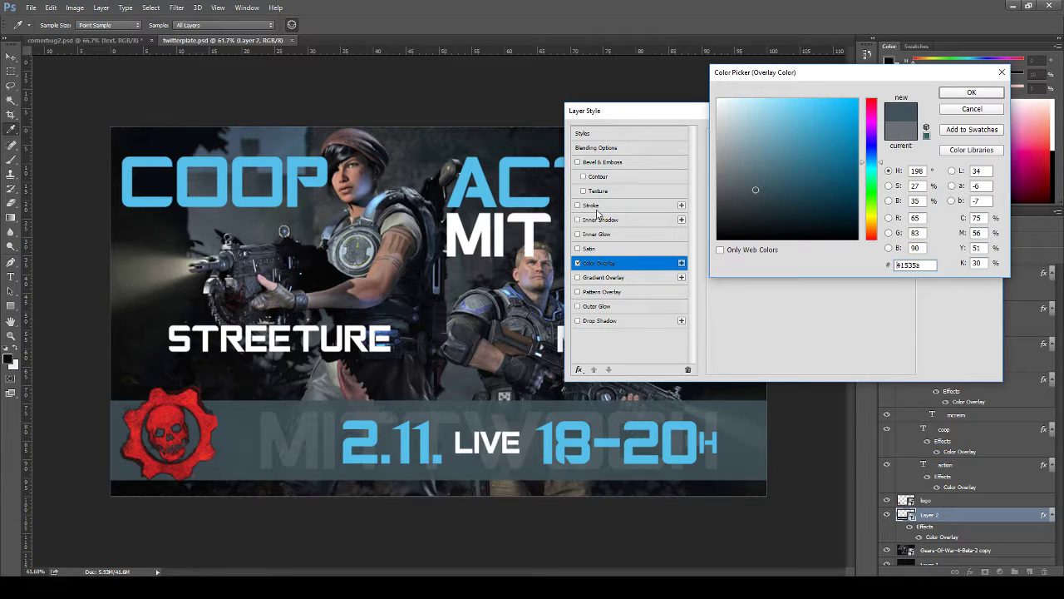
left_click(536, 213)
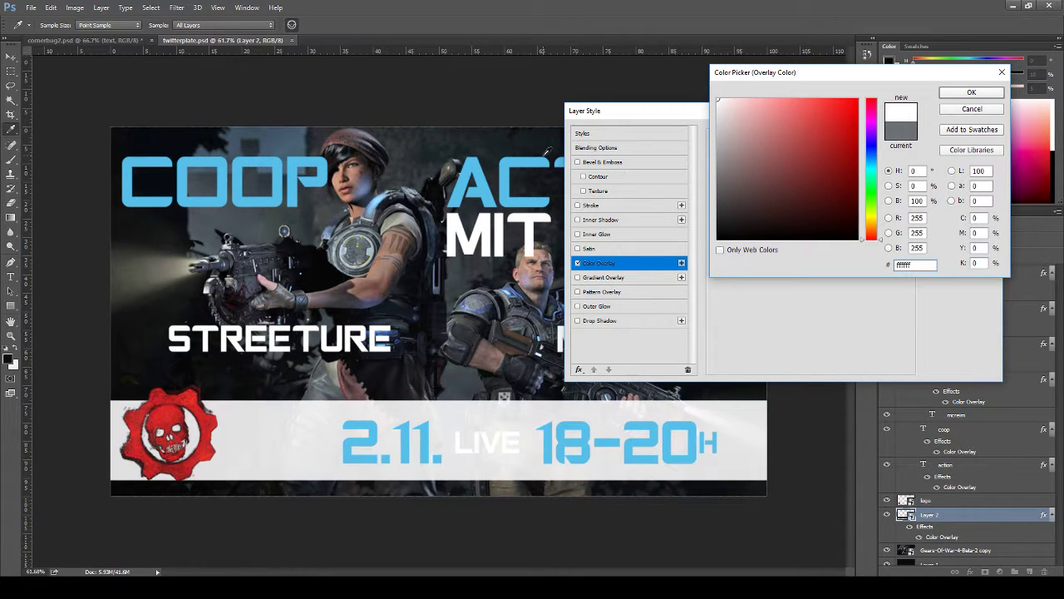
left_click(510, 174)
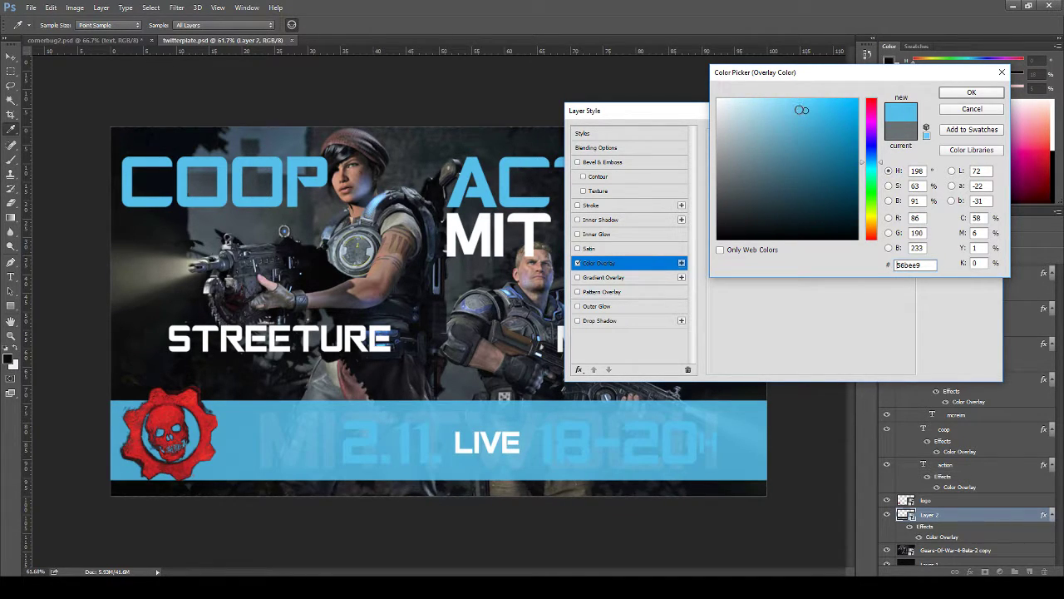
left_click_drag(803, 111, 737, 111)
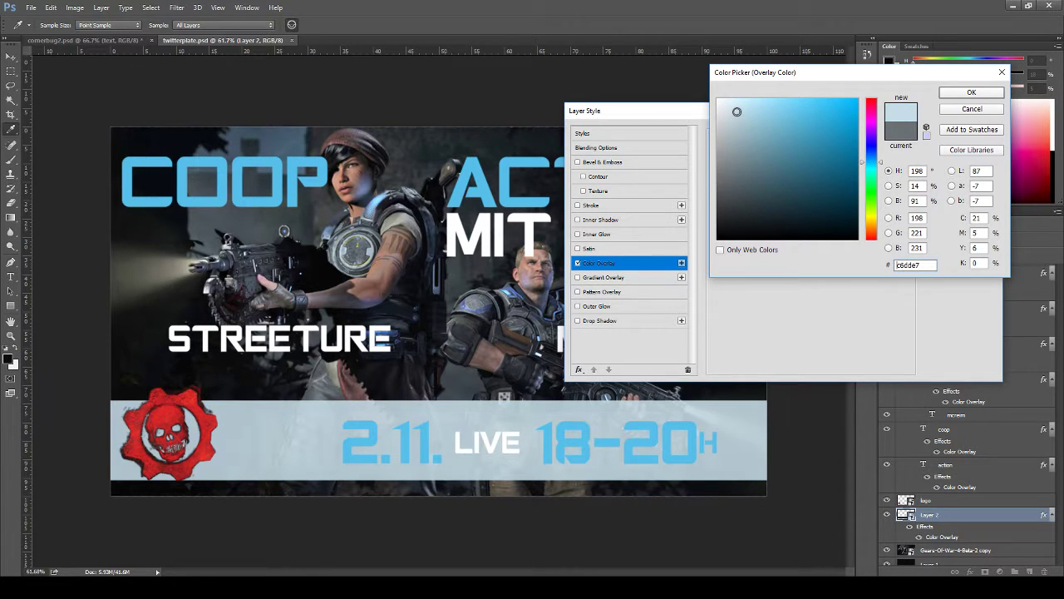
- Try the title's blue as the band's overlay colour, darkened to 18% brightness
left_click(508, 179)
left_click(889, 186)
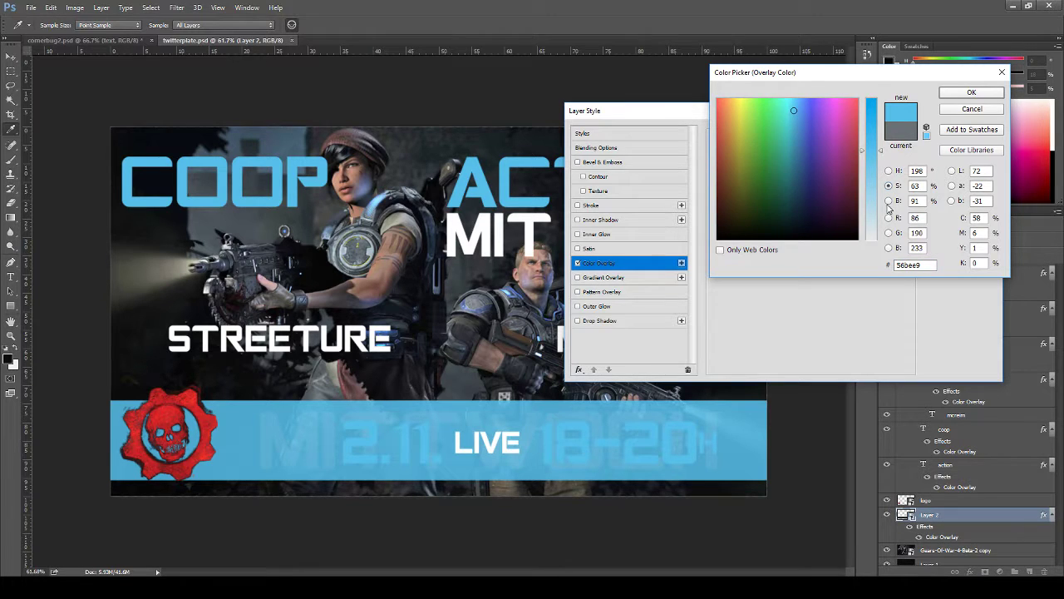
left_click(888, 201)
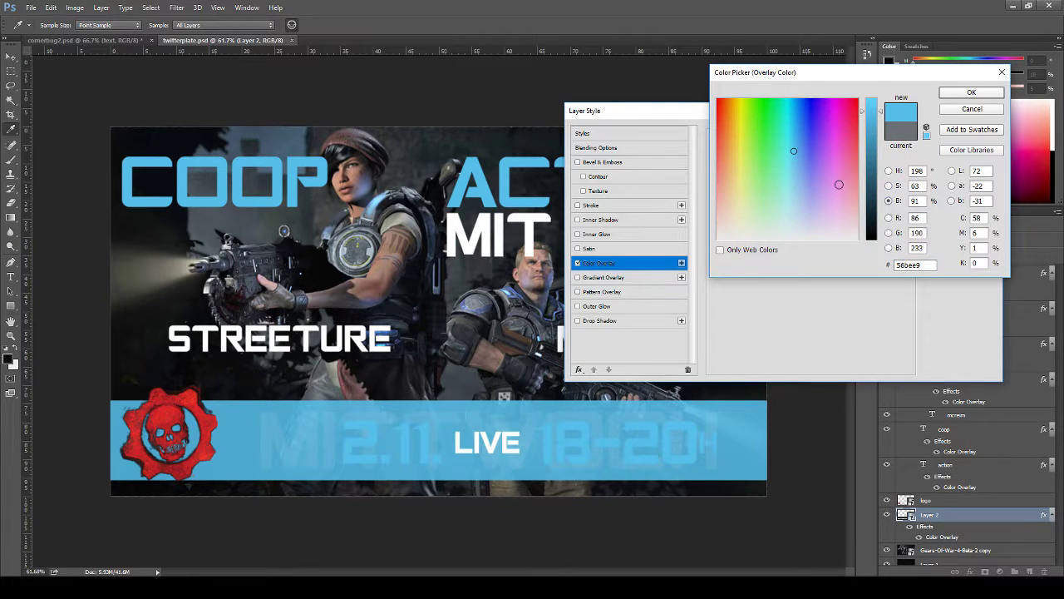
left_click(889, 185)
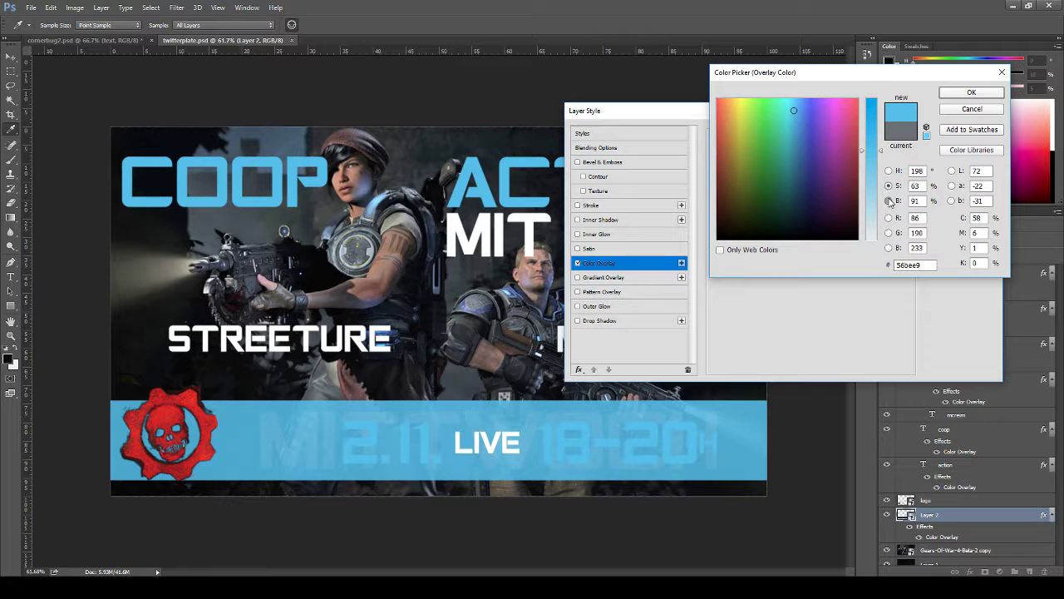
left_click(888, 201)
left_click(872, 152)
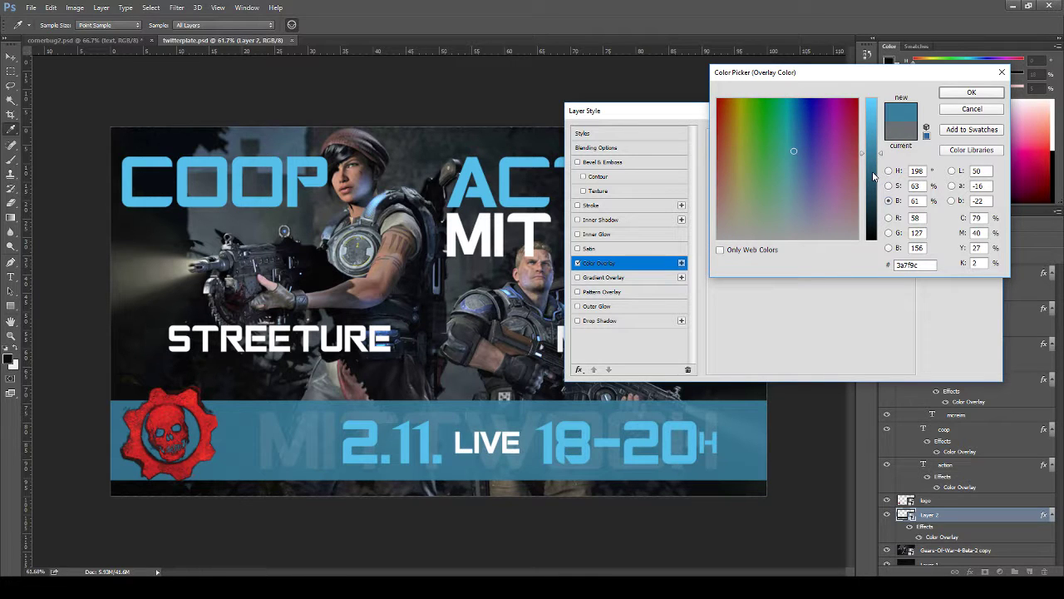
left_click(874, 185)
left_click(874, 199)
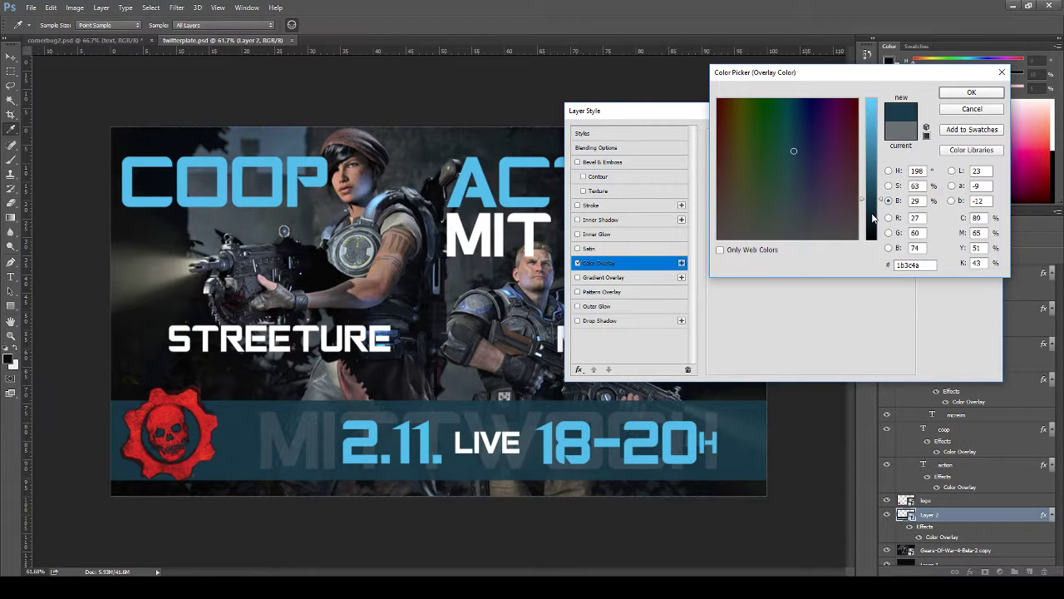
left_click(873, 218)
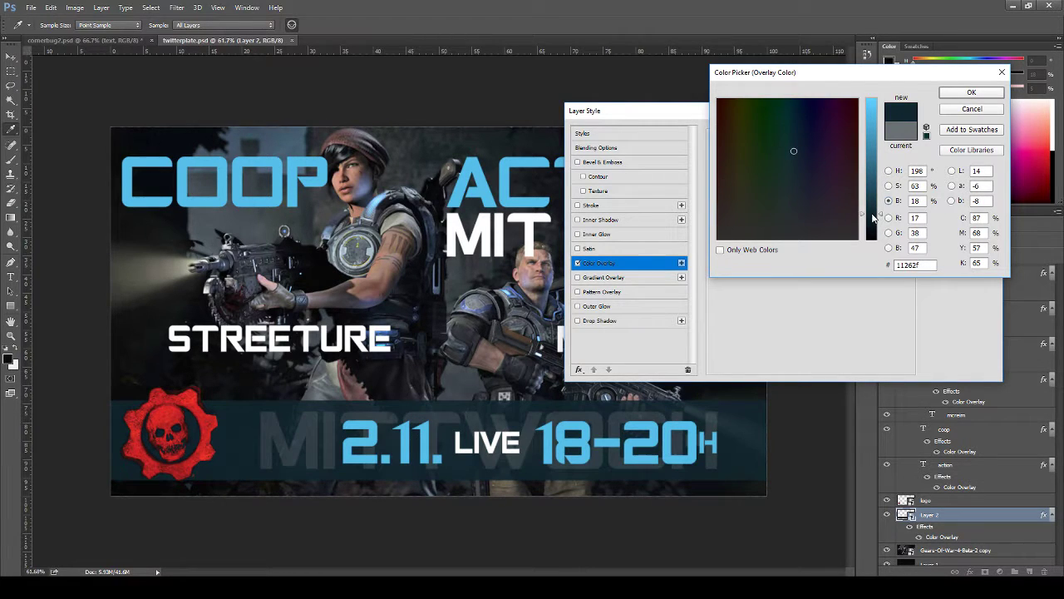
- Sample further overlay colours from the artwork, discard the colour change, and apply the band's grey Color Overlay
left_click(465, 300)
left_click(464, 302)
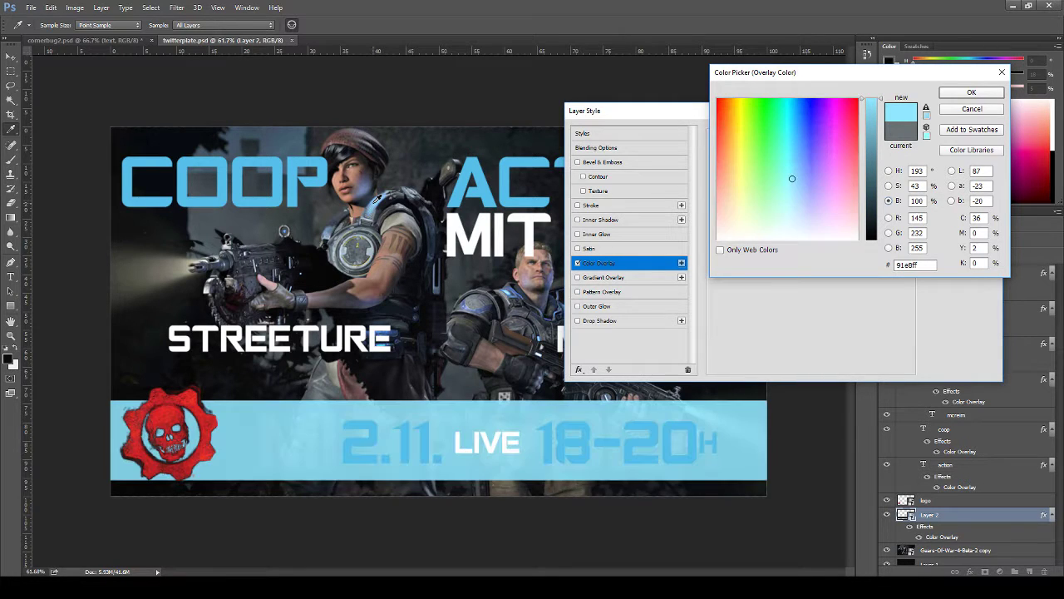
left_click(376, 202)
left_click(968, 110)
left_click(957, 133)
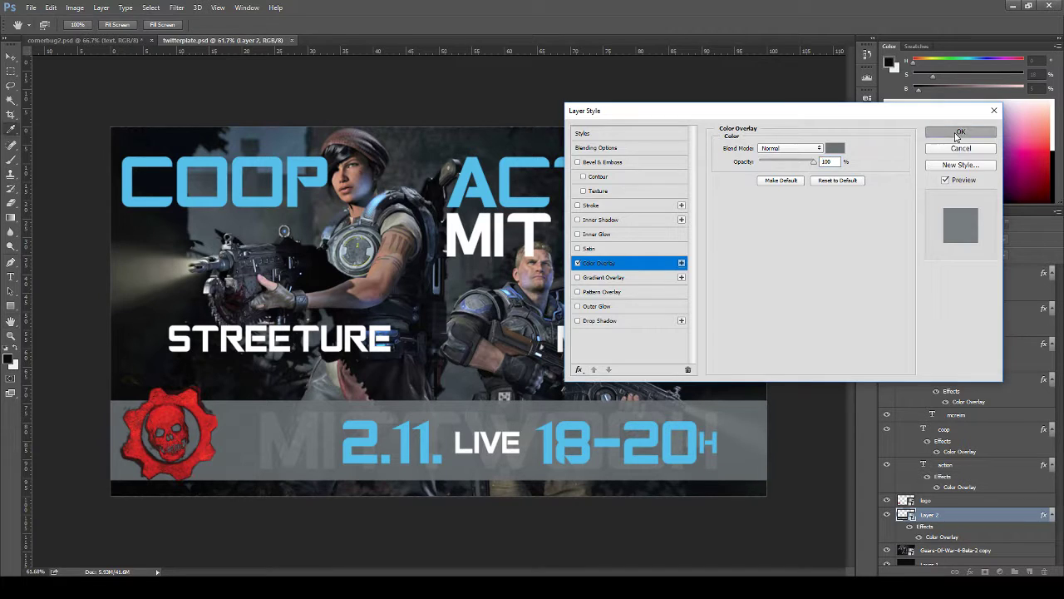
- Switch to cornerbug2.psd and sample the dark blue background of the FOLLOW US banner with the Brush tool active
left_click(114, 39)
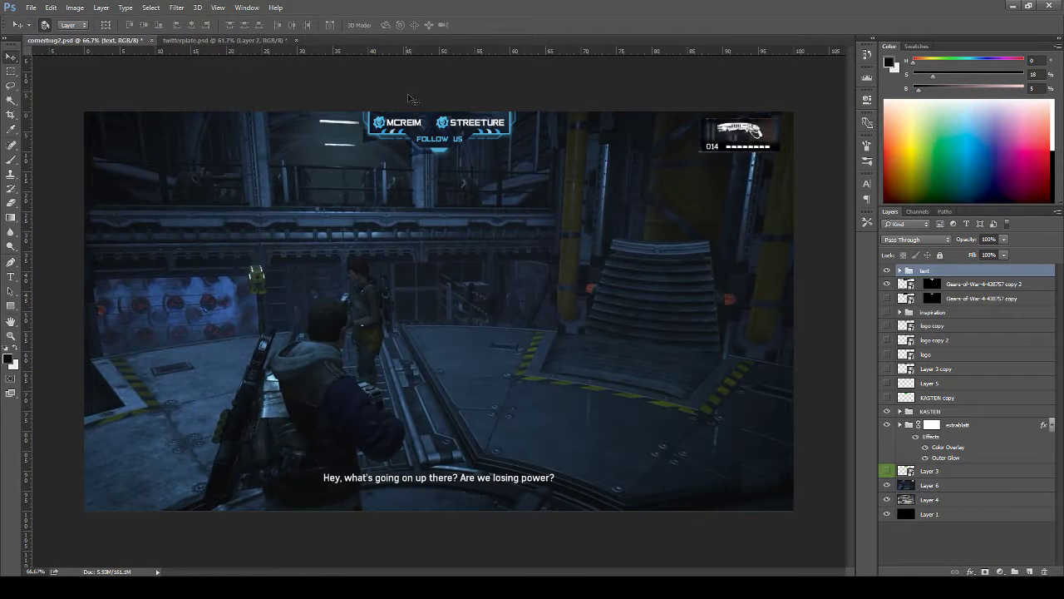
key("z")
left_click_drag(446, 123, 523, 126)
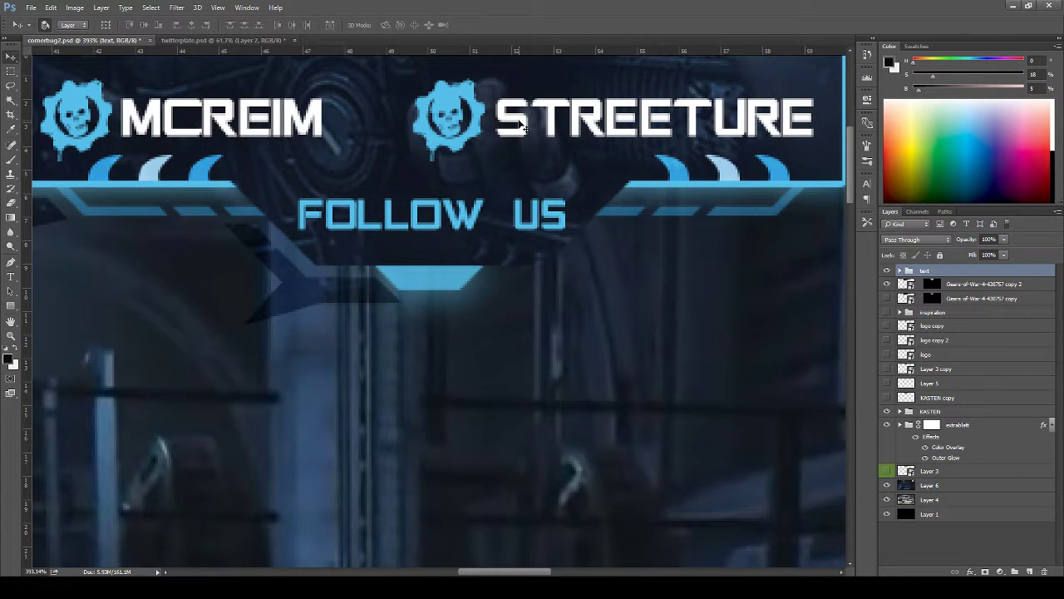
key("b")
left_click(422, 179, "alt")
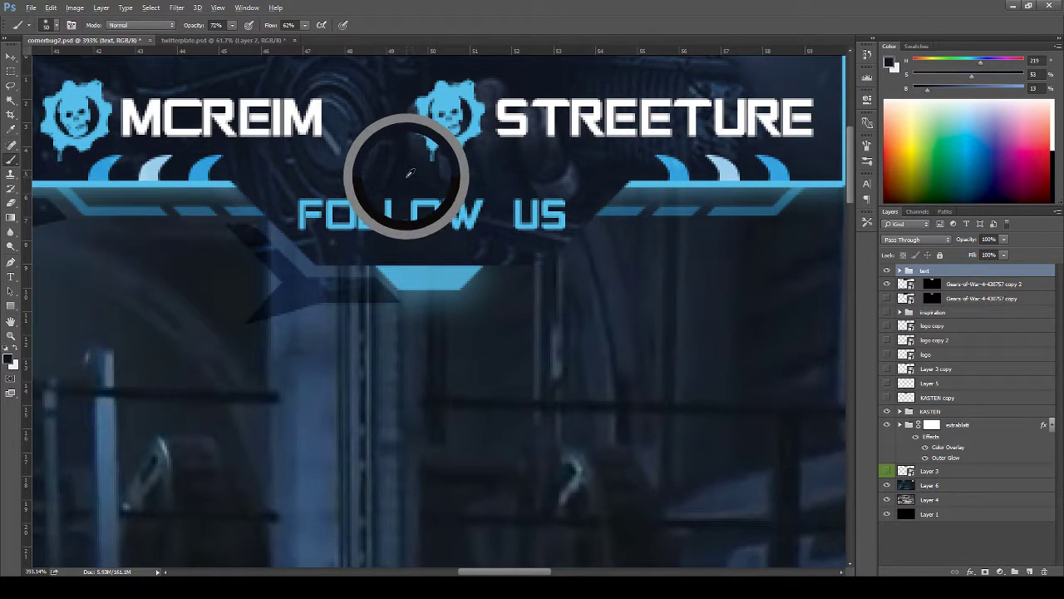
left_click(230, 39)
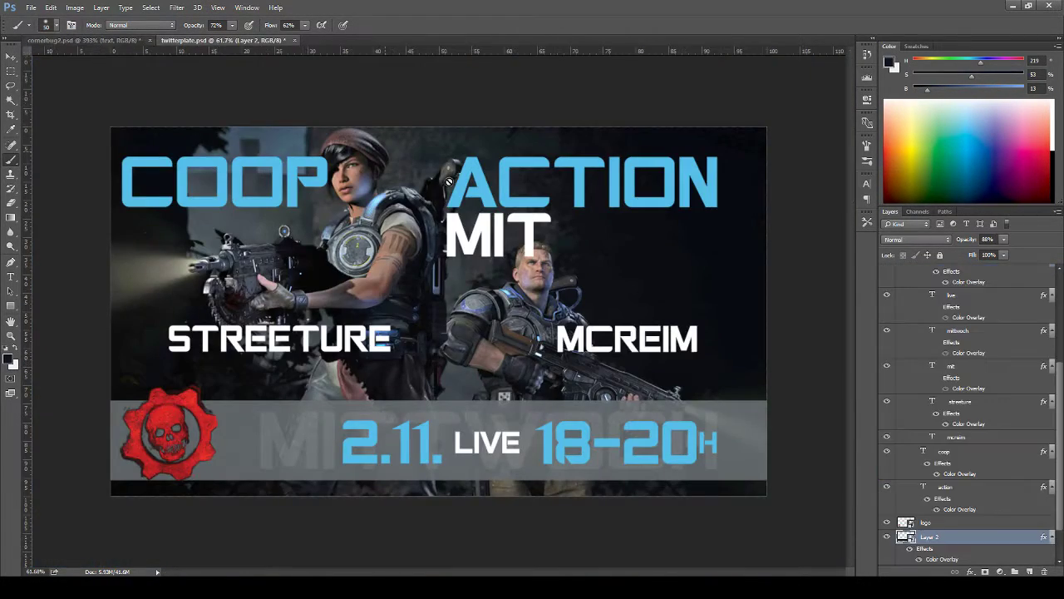
scroll(957, 503, "down", 1)
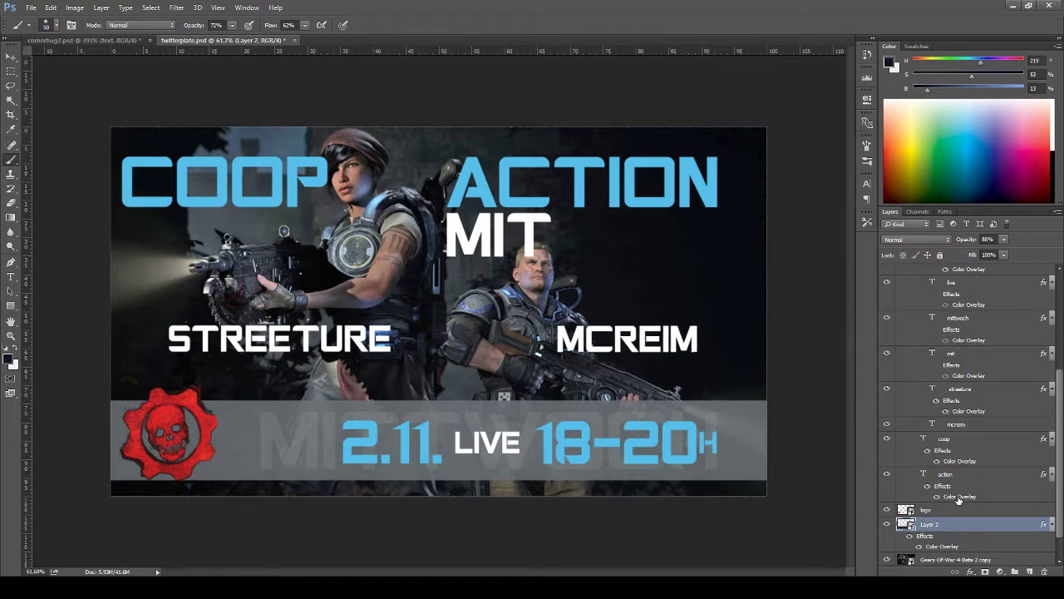
double_click(977, 551)
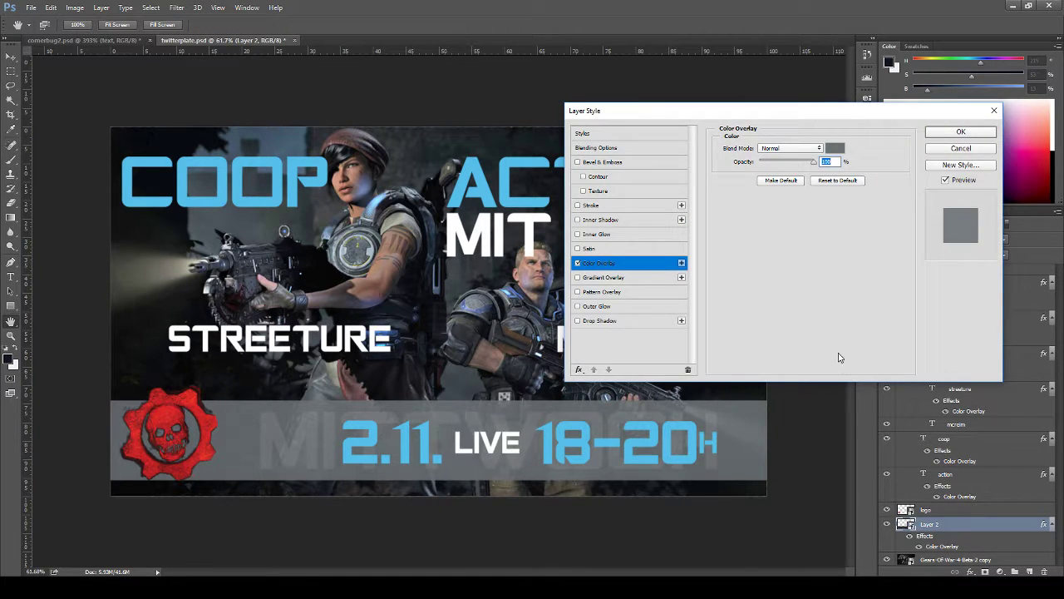
left_click(835, 148)
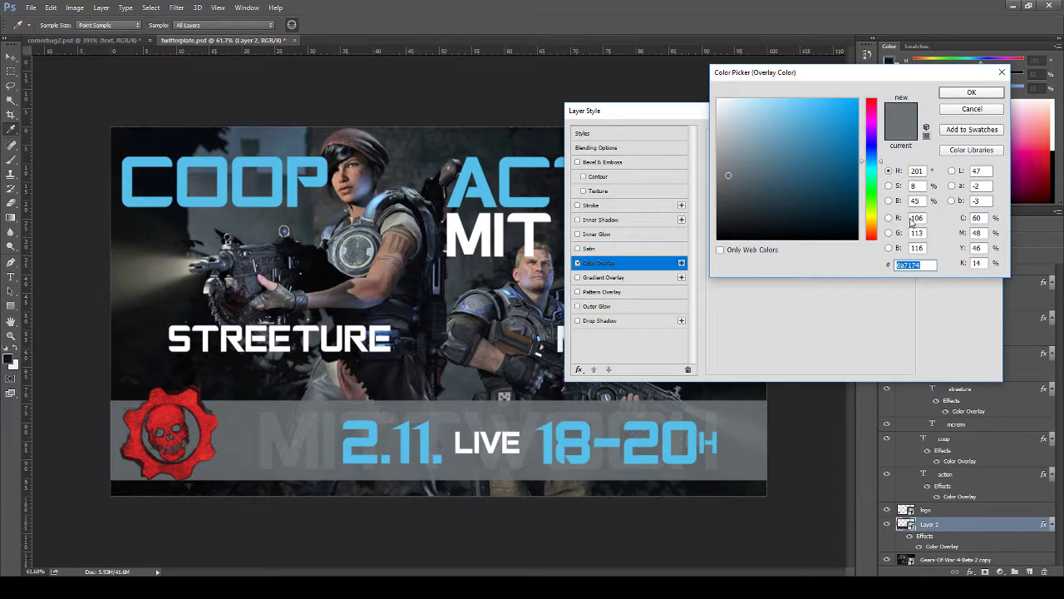
type("mi")
left_click(959, 110)
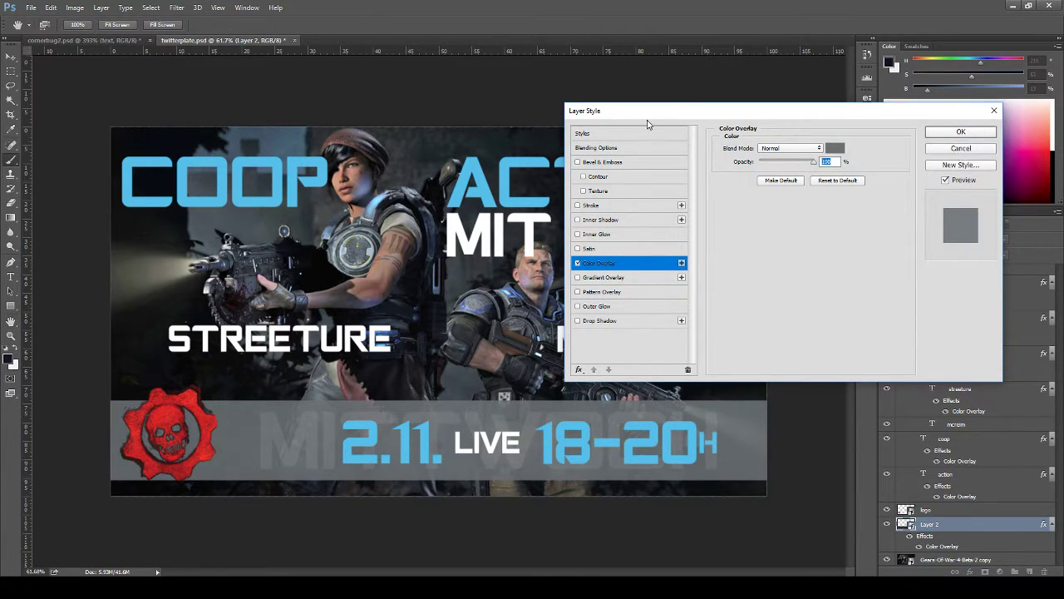
key("Escape")
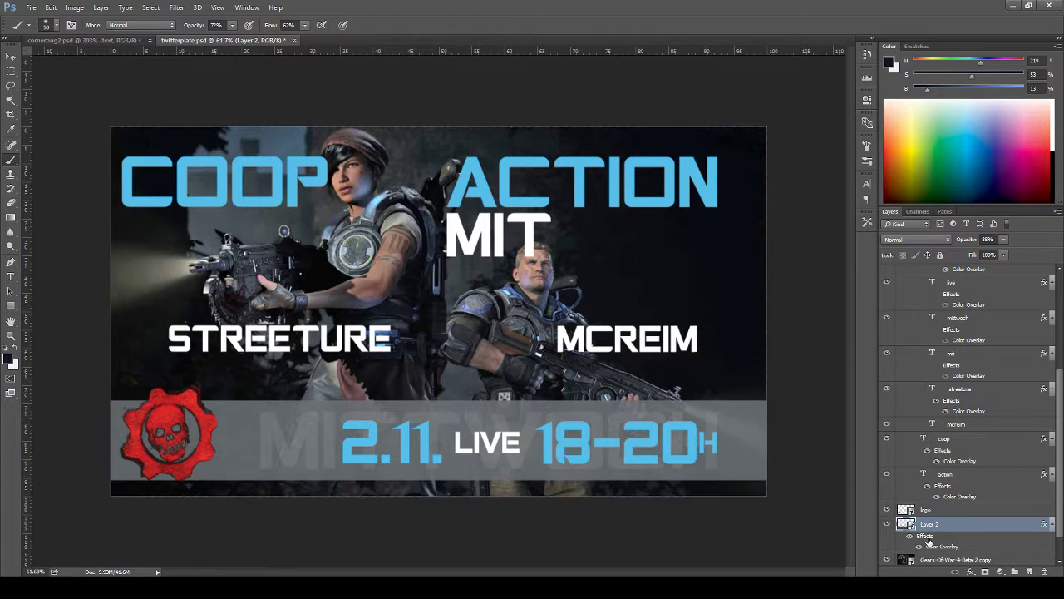
- Copy the foreground colour's hex code from cornerbug2.psd and try #0f1520 as the band's overlay colour in twitterplate.psd
left_click(100, 41)
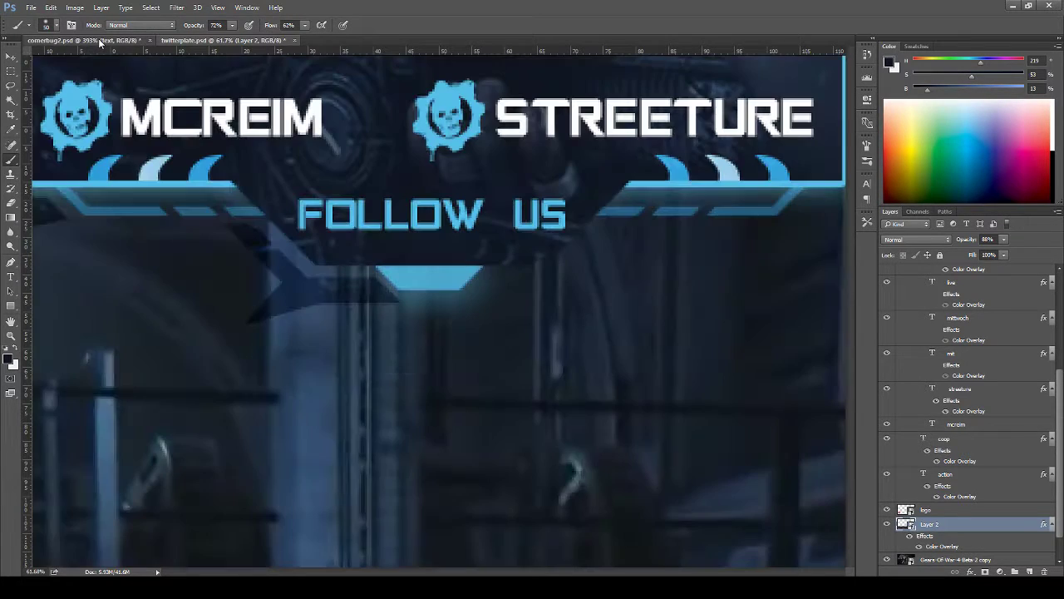
left_click(8, 358)
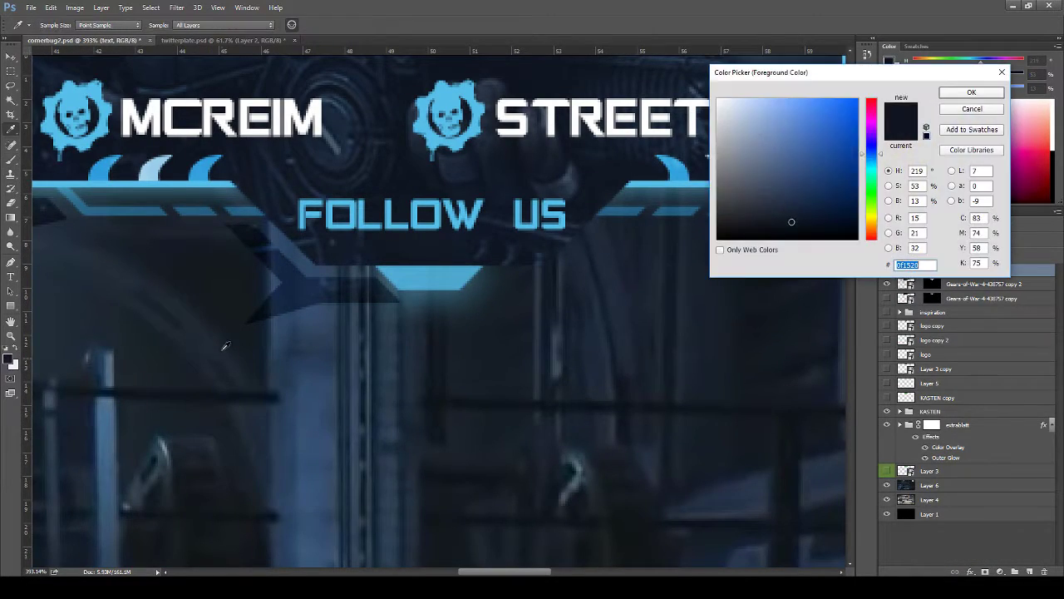
left_click(975, 109)
left_click(219, 38)
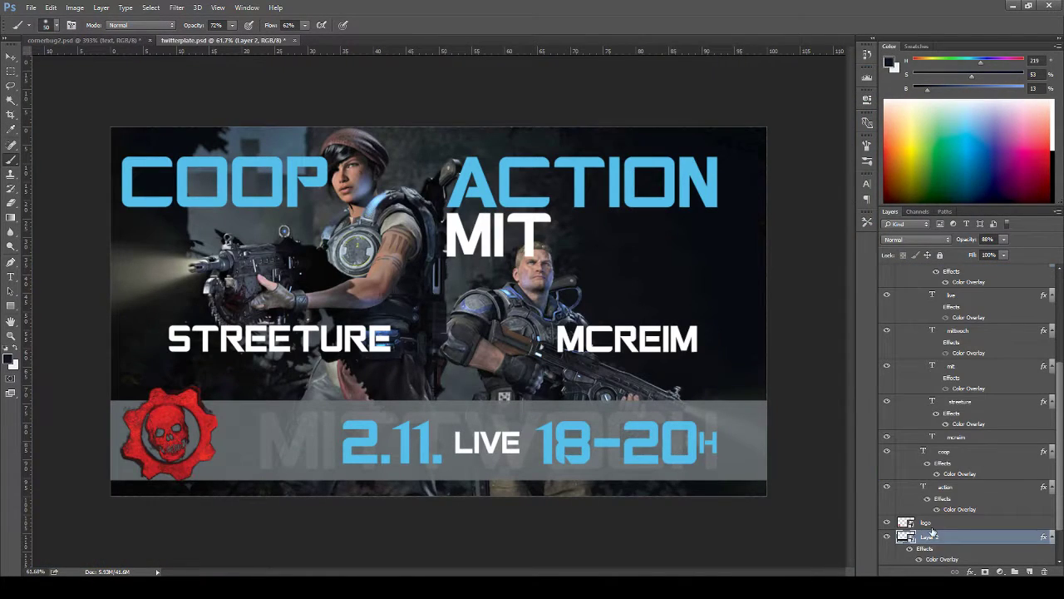
scroll(956, 499, "down", 1)
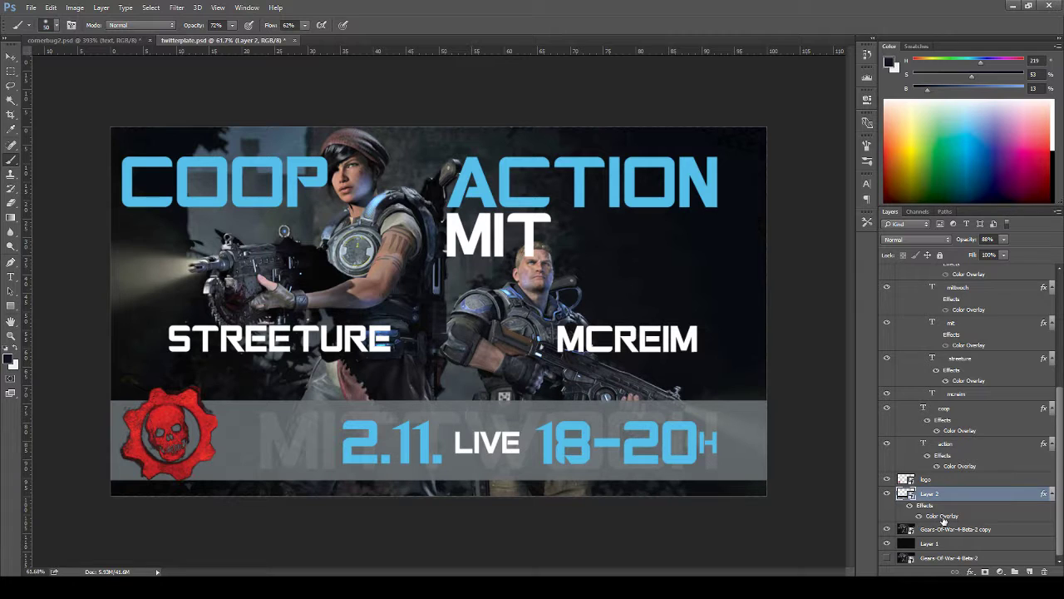
double_click(943, 520)
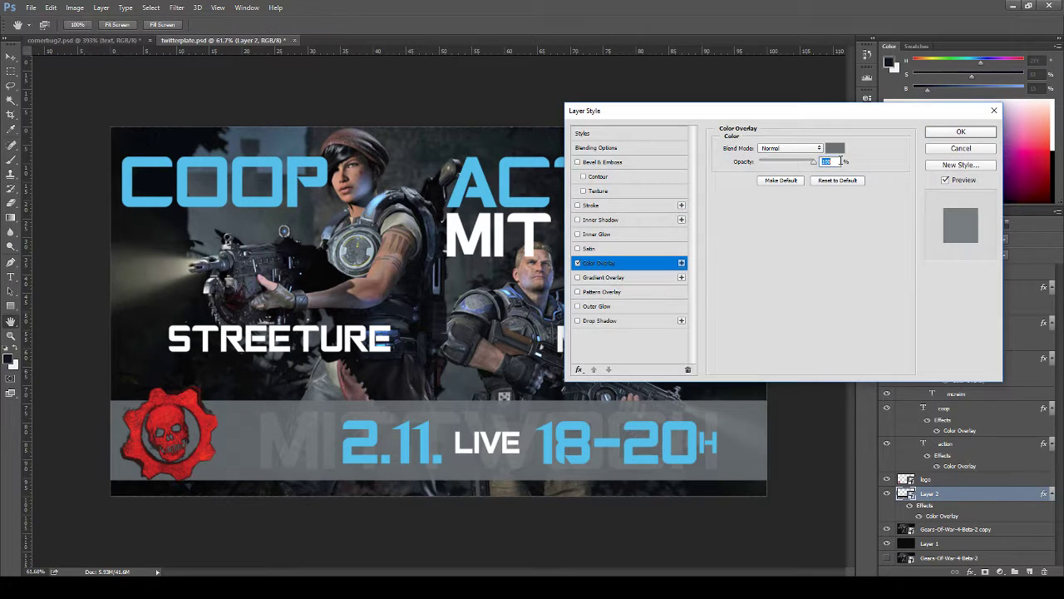
left_click(836, 149)
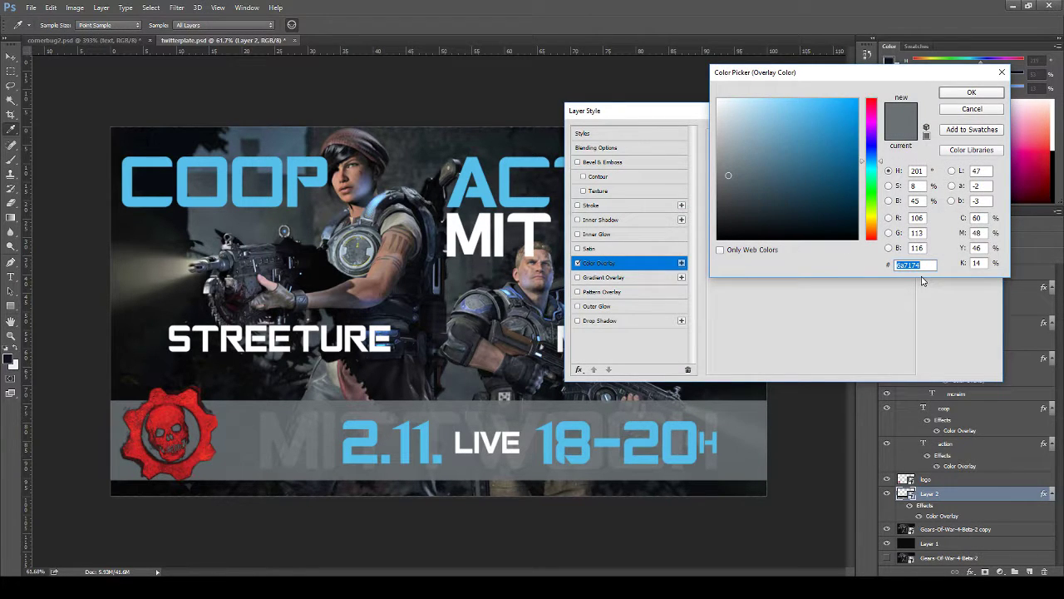
type("0f1520")
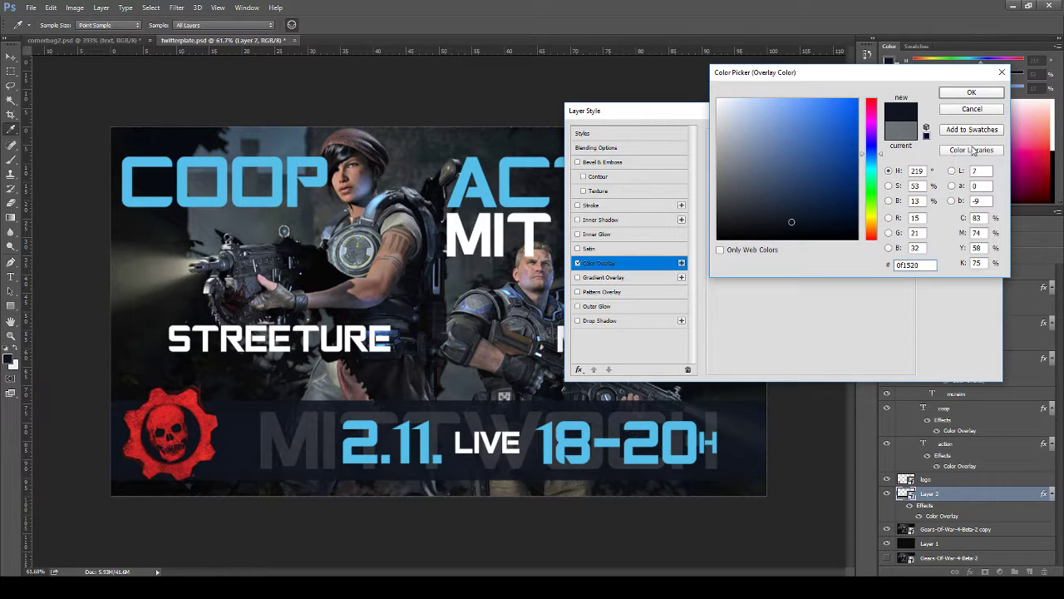
left_click(971, 93)
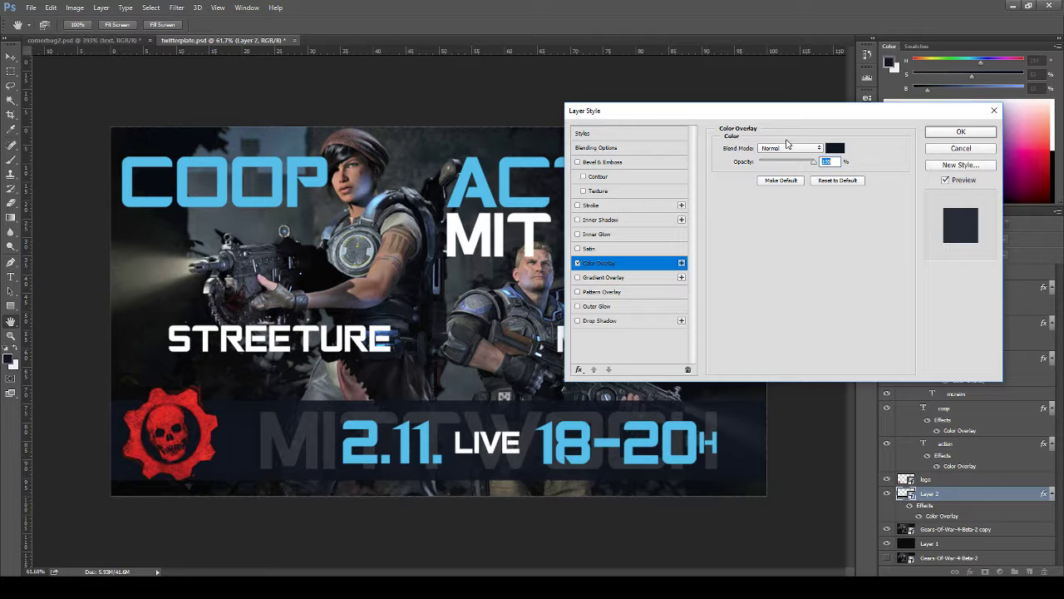
- Try a blue-grey, the title's blue, a dark teal and several greys as the band's overlay colour
left_click(836, 150)
mouse_move(777, 149)
left_mouse_down()
mouse_move(746, 130)
mouse_move(748, 117)
mouse_move(748, 174)
mouse_move(720, 153)
mouse_move(747, 154)
mouse_move(749, 137)
mouse_move(759, 159)
left_mouse_up()
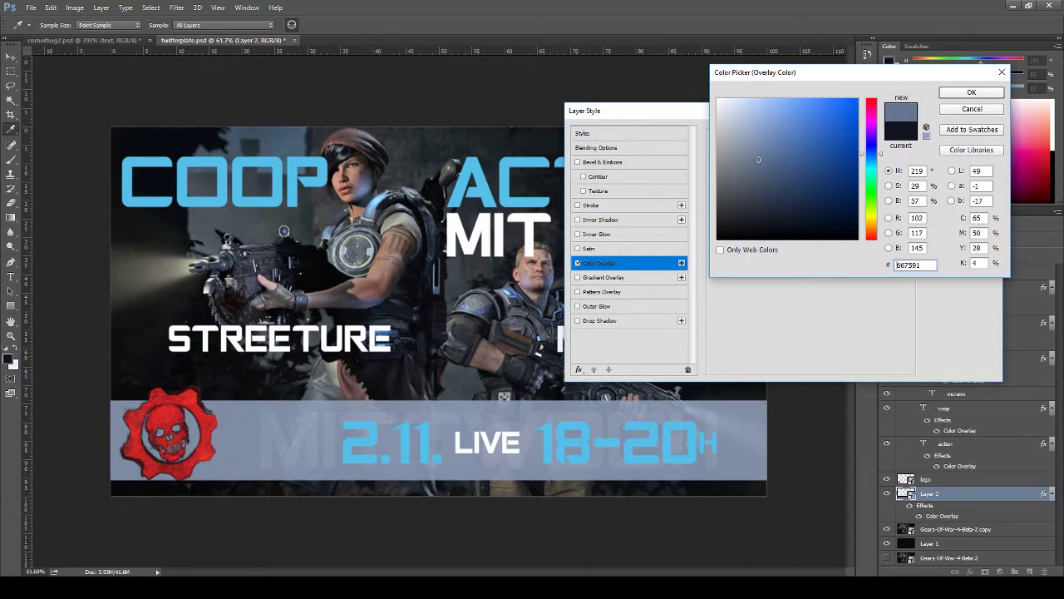
left_click(509, 185)
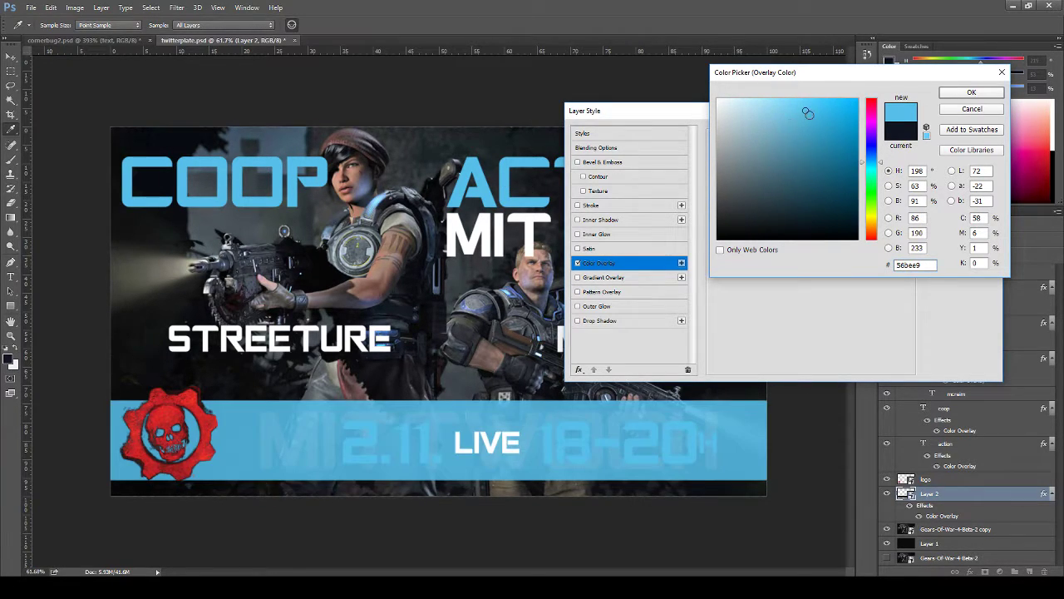
left_click_drag(805, 115, 810, 197)
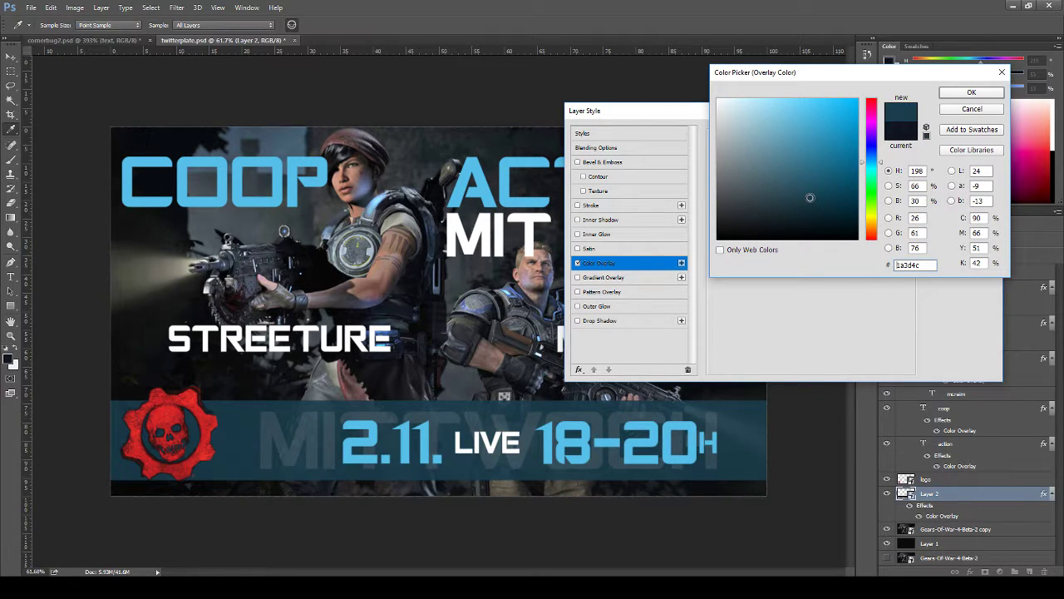
left_click(723, 172)
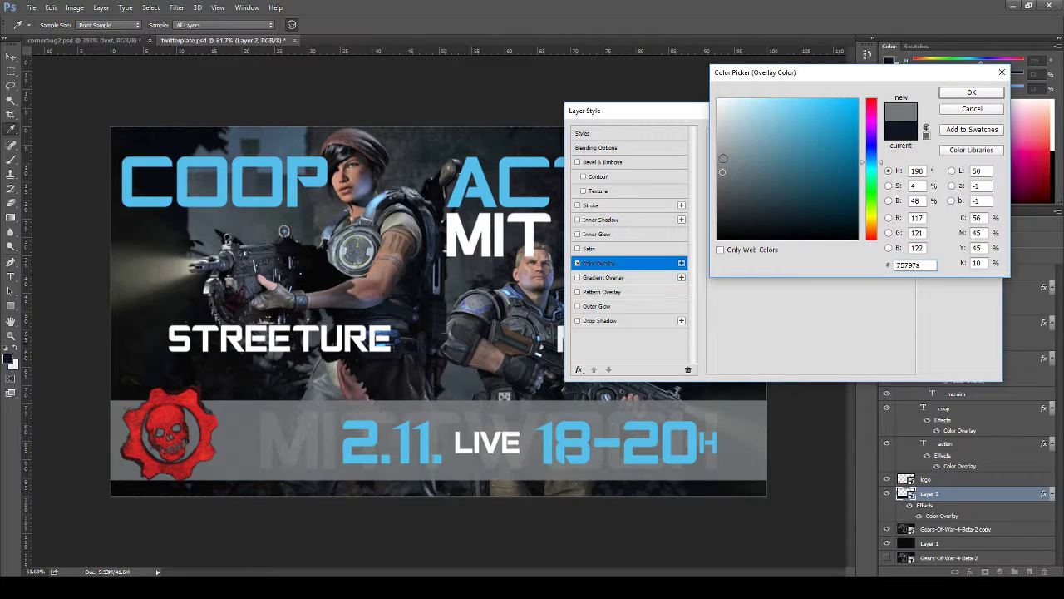
mouse_move(722, 173)
left_mouse_down()
mouse_move(722, 121)
mouse_move(718, 214)
mouse_move(719, 202)
left_mouse_up()
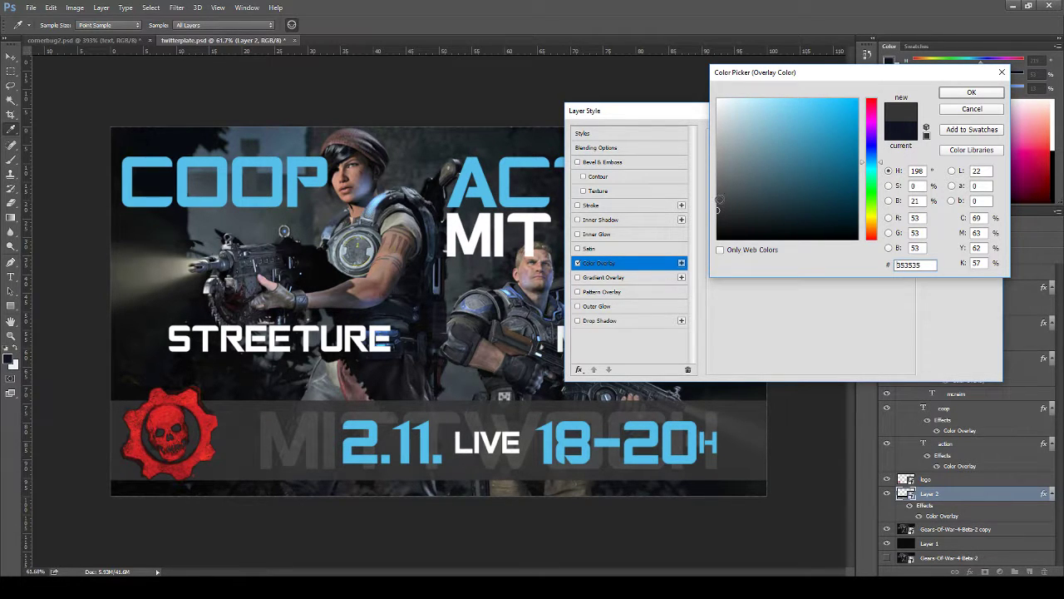
left_click_drag(720, 201, 718, 205)
- Sample the dark grey #323337 from the artwork and apply it as the band's overlay colour
left_click(483, 317)
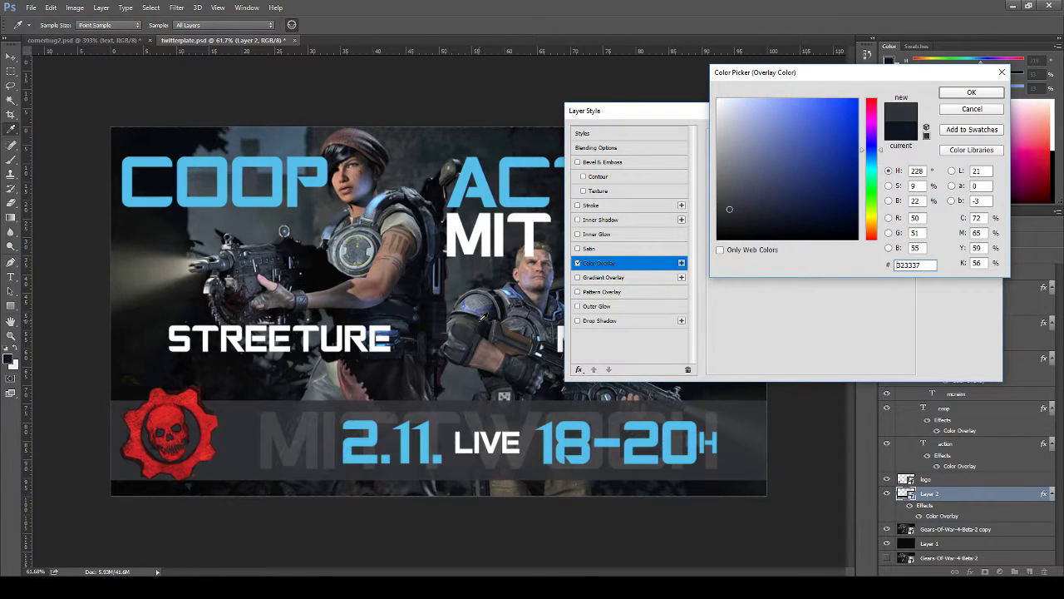
left_click(962, 93)
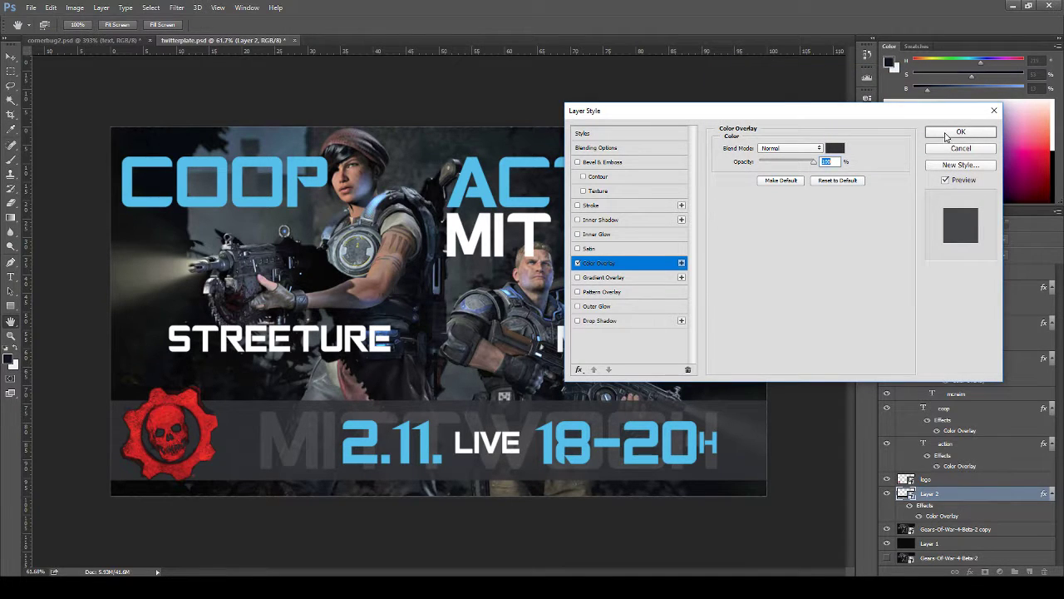
left_click(946, 136)
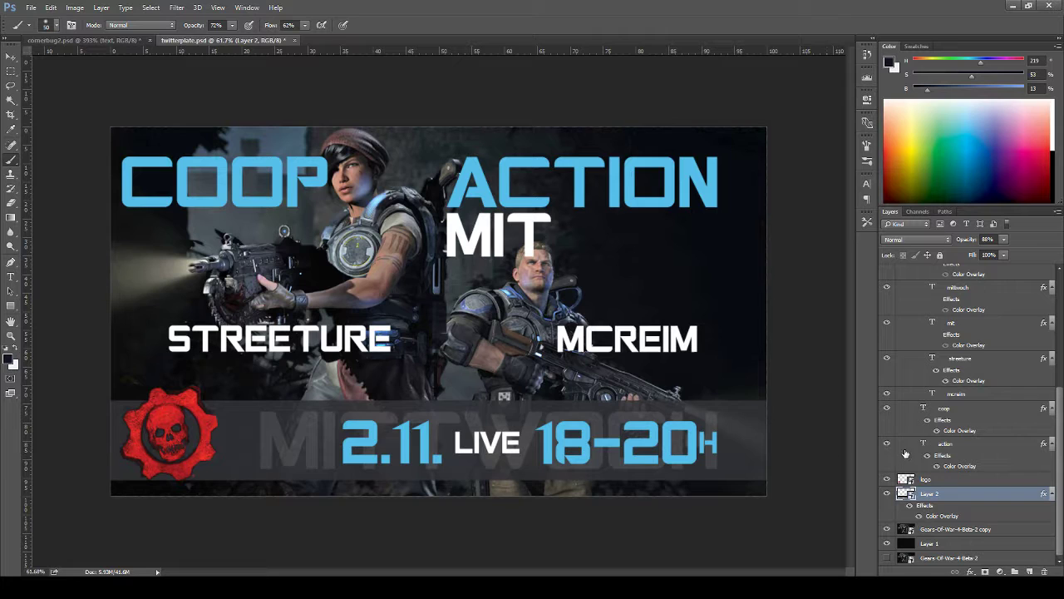
- Duplicate the Gears-Of-War-4-Beta-2 copy layer, place the duplicate above the gear group inside the text group, and lower its opacity to 78%
left_click(981, 532)
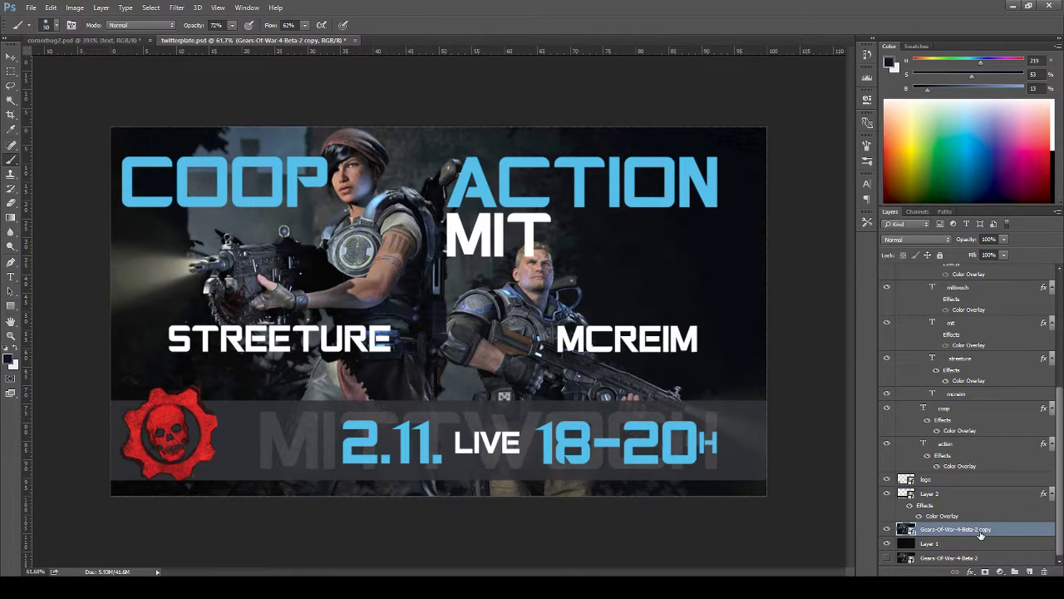
key("ctrl+j")
left_click_drag(1062, 510, 1062, 496)
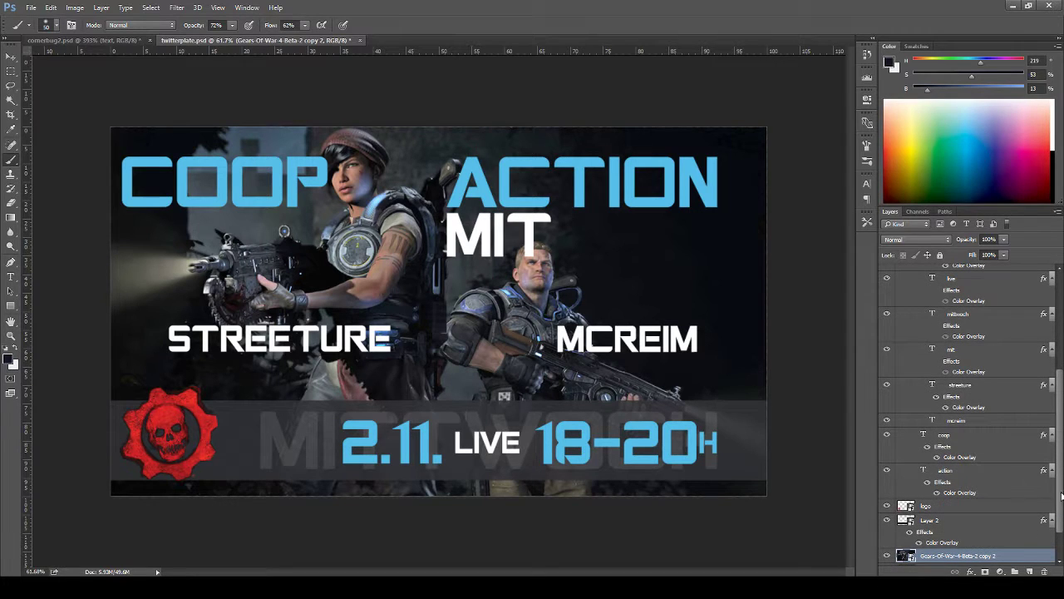
left_click_drag(997, 558, 955, 282)
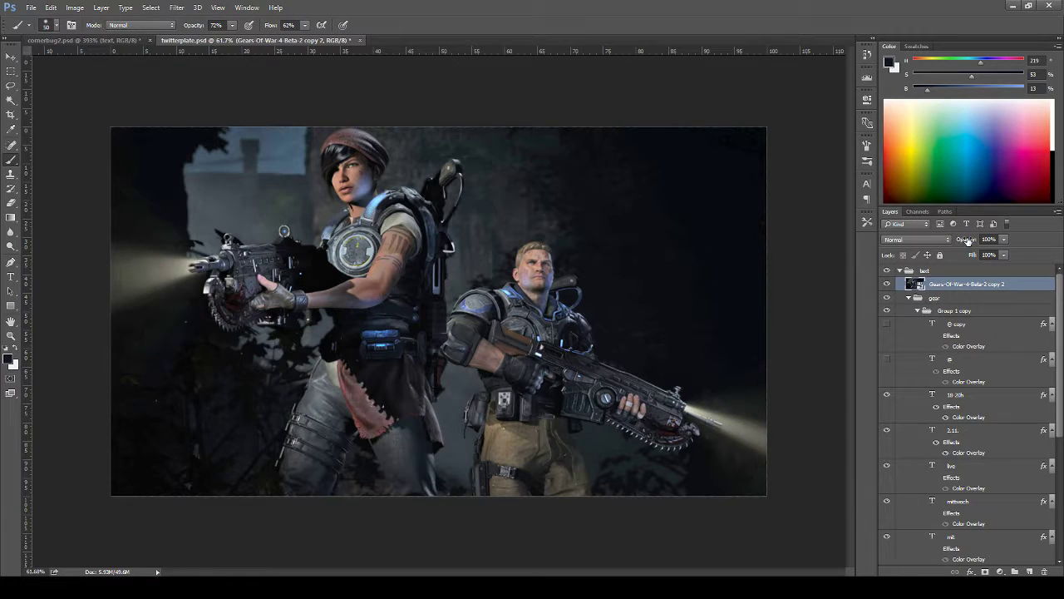
left_click_drag(970, 241, 965, 241)
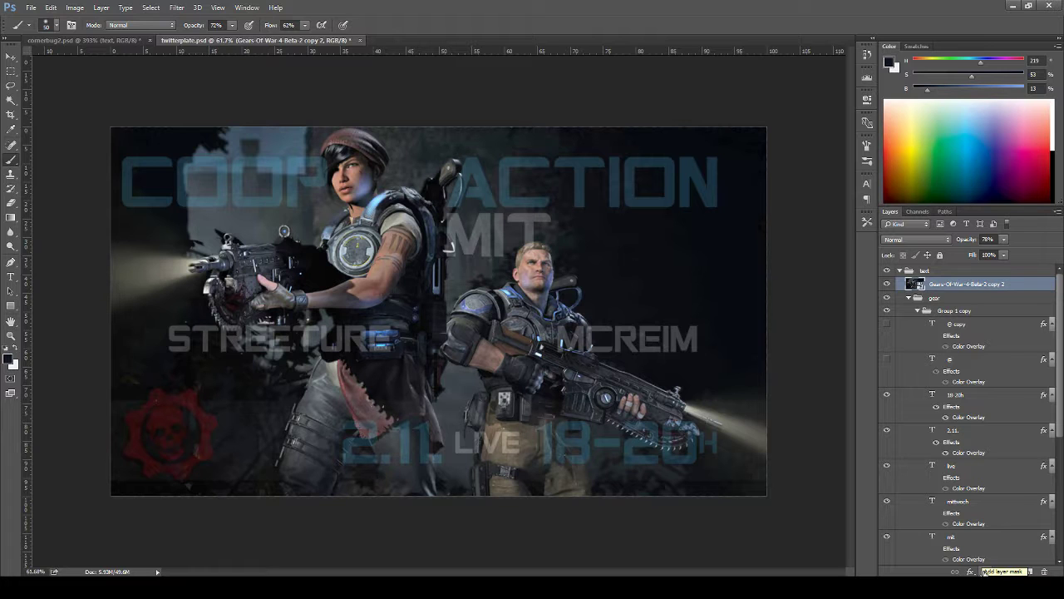
- Raise the duplicated artwork's opacity and start a Pen shape with a few points along the outer edge of the woman's hair
scroll(382, 173, "up", 3)
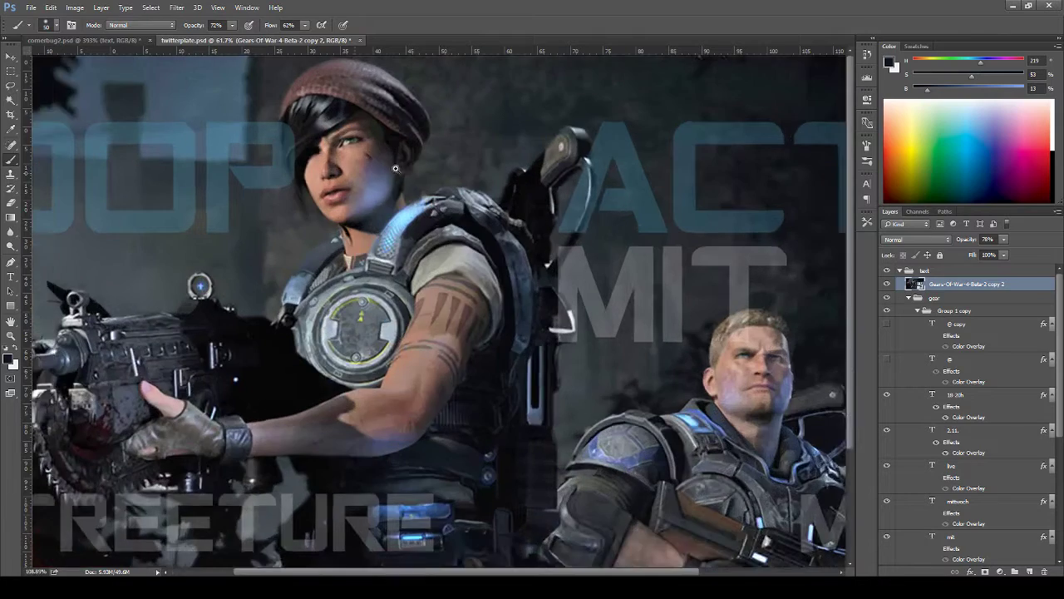
scroll(395, 168, "up", 3)
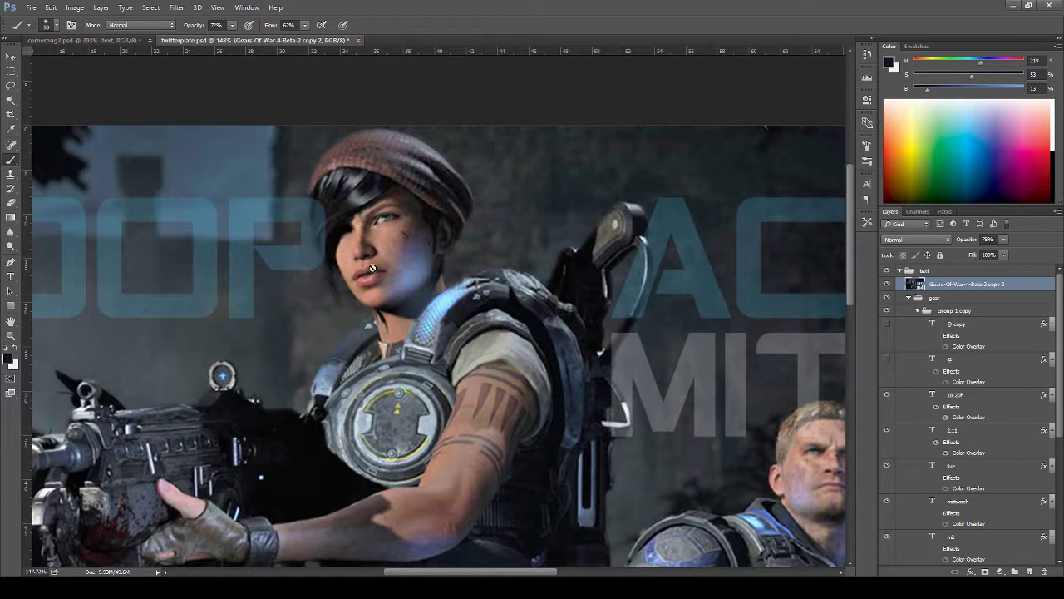
key("p")
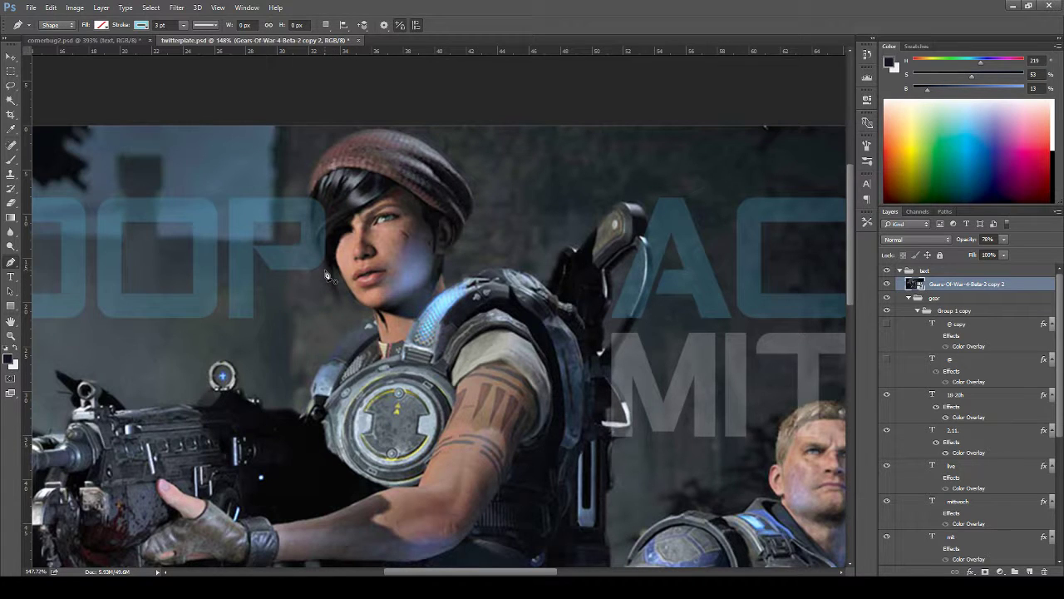
left_click(886, 324)
left_click_drag(967, 240, 982, 240)
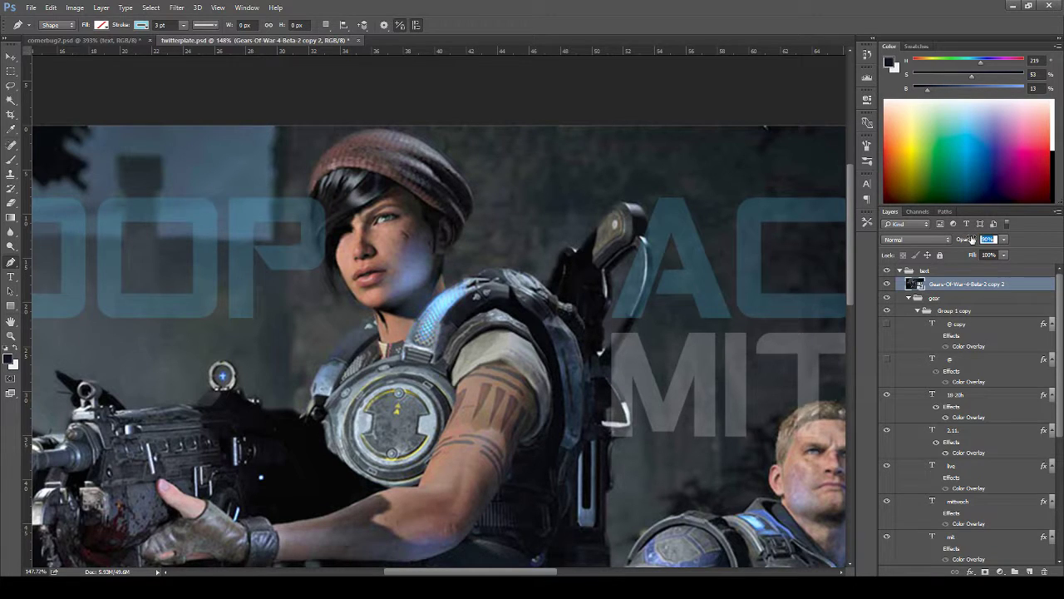
left_click(321, 278)
left_click(314, 252)
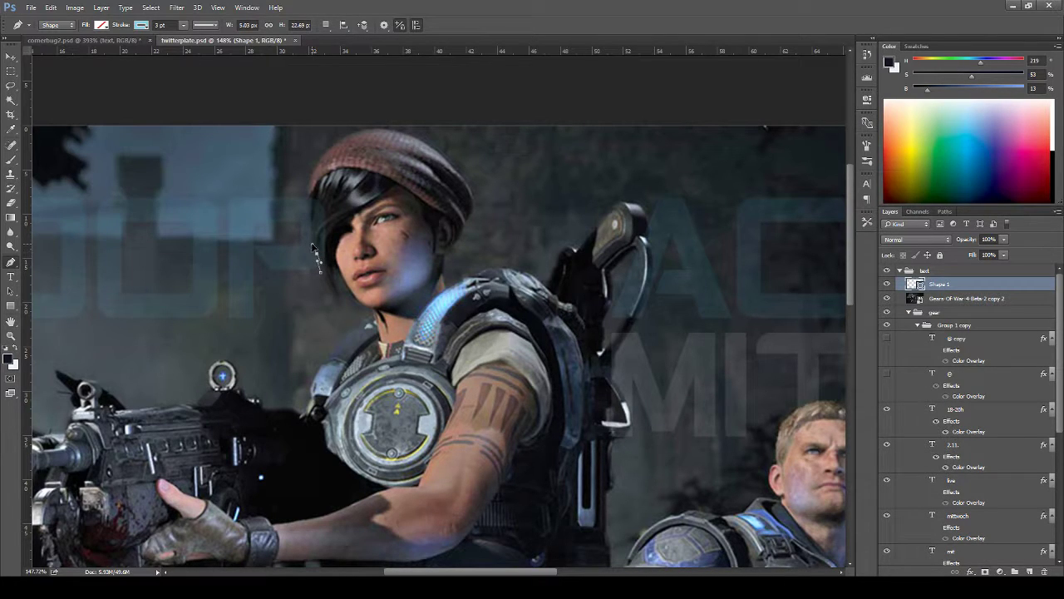
left_click(313, 225)
- Give the new Pen shape a solid dark fill and remove its stroke
left_click(104, 28)
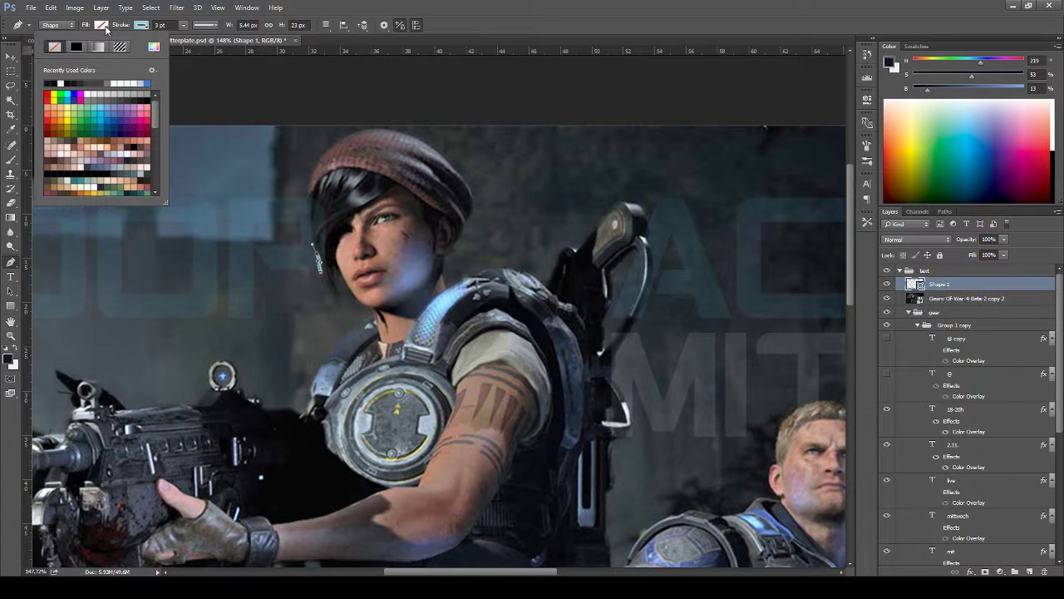
left_click(79, 48)
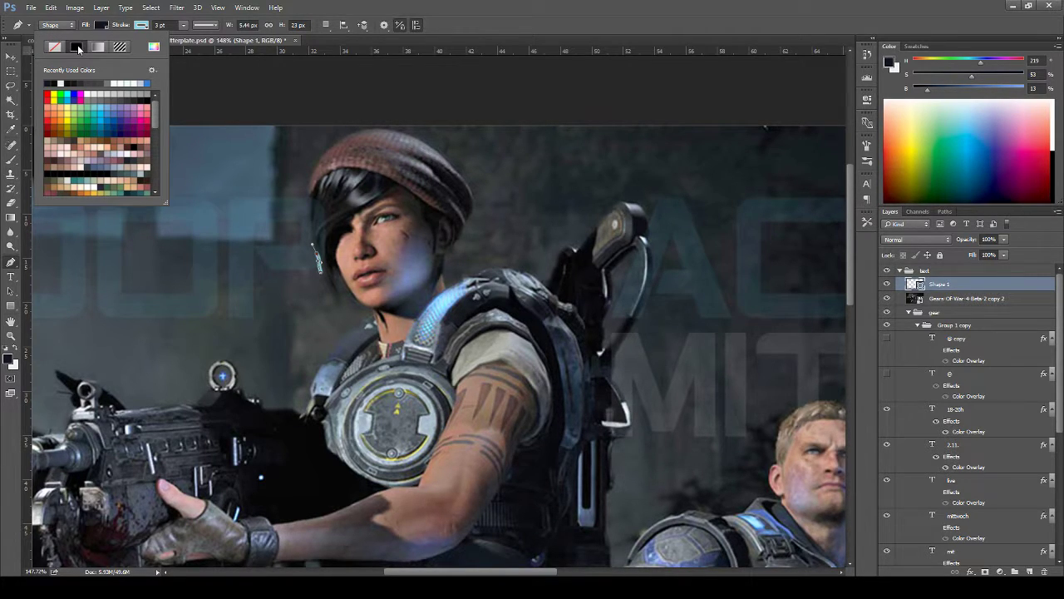
left_click(143, 25)
left_click(94, 47)
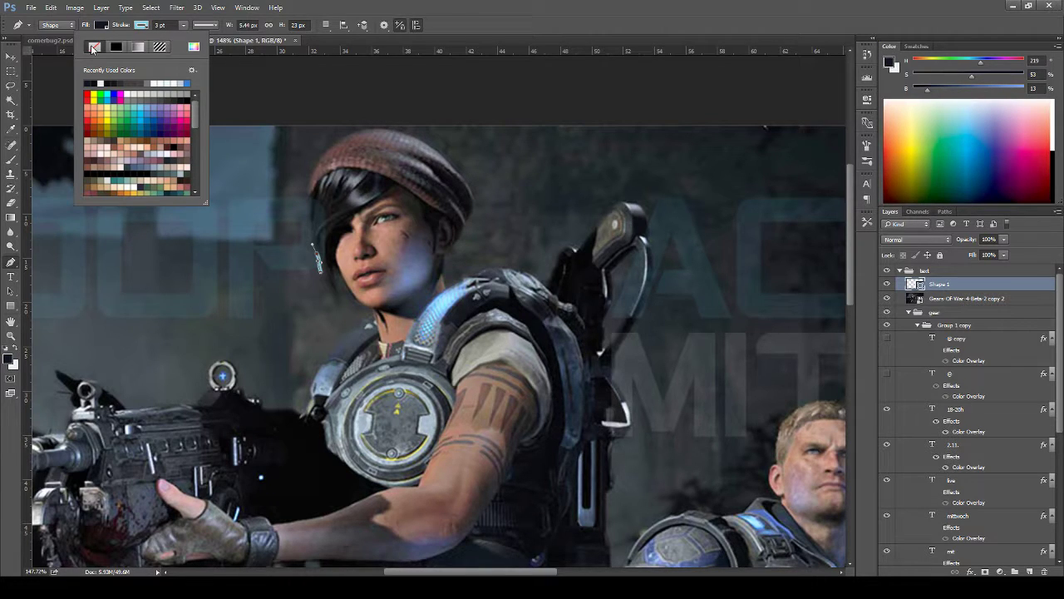
left_click(127, 25)
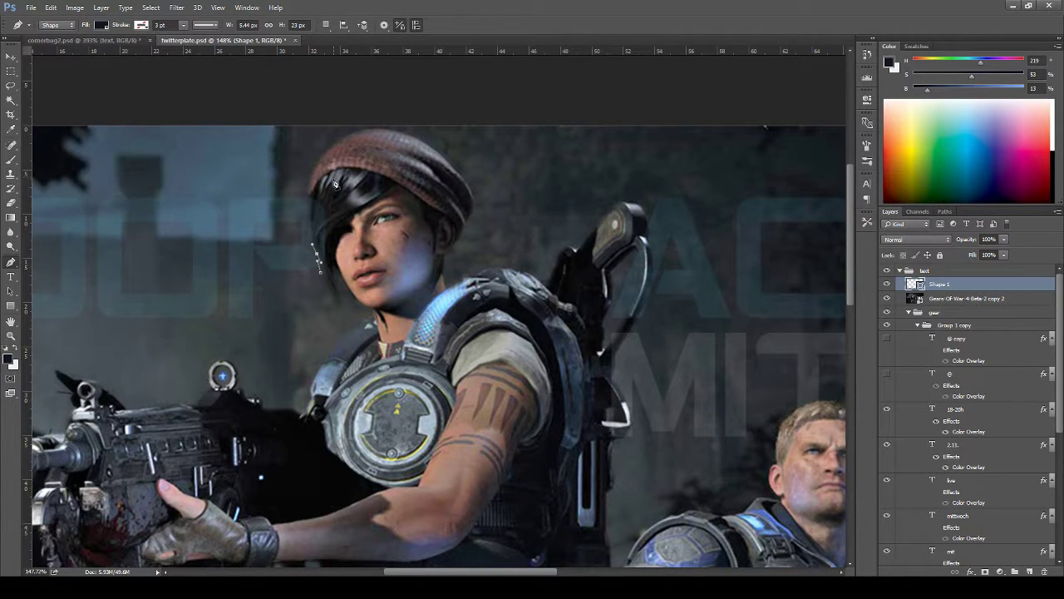
- Continue the Pen shape up the woman's hair edge to the hat, across the forehead and down over her cheek
left_click(314, 214)
left_click_drag(314, 214, 313, 213)
left_click(311, 186)
left_click(311, 179)
left_click(395, 178)
left_click(398, 259)
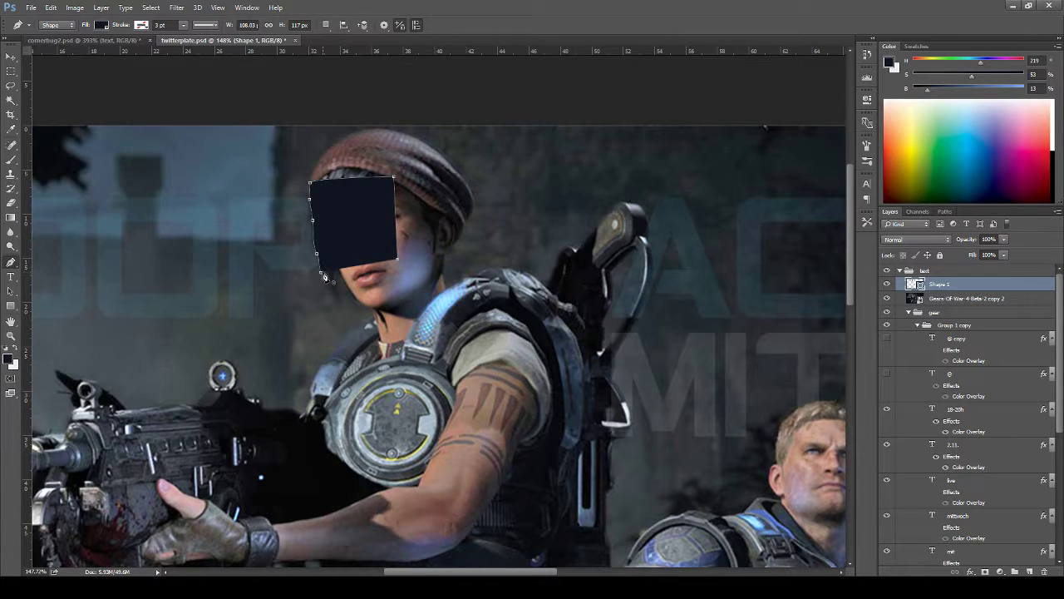
- Remove the Pen shape's fill and close its outline at the starting point beside the hair
left_click(324, 276)
left_click(103, 25)
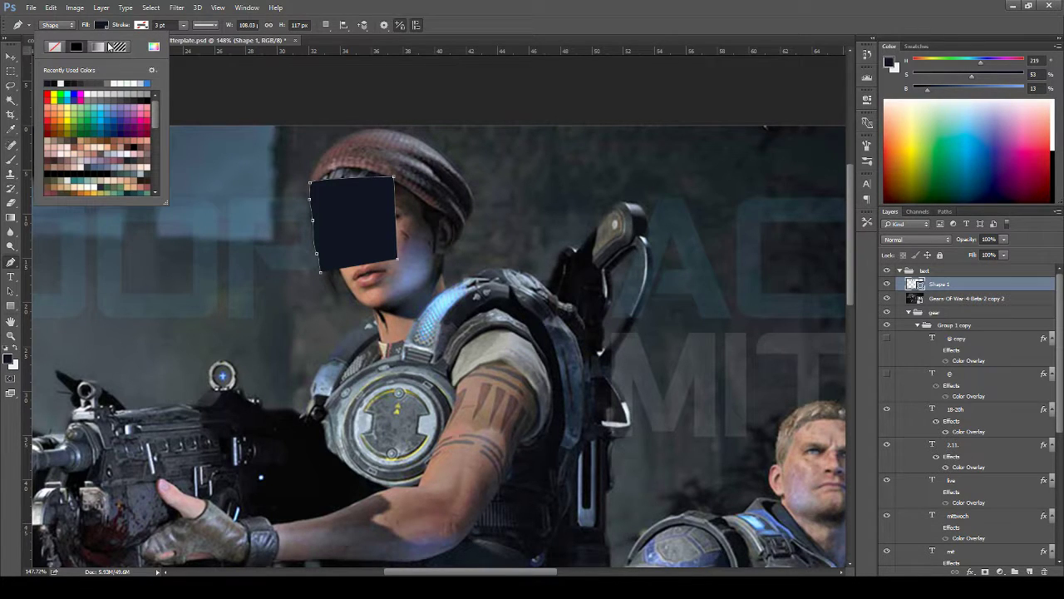
left_click(53, 48)
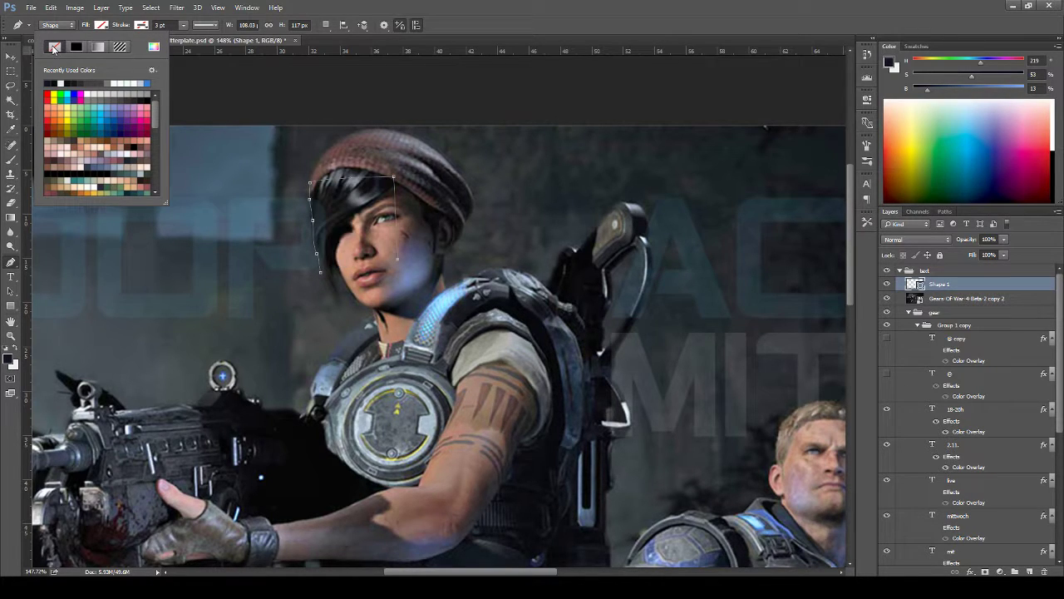
left_click(324, 276)
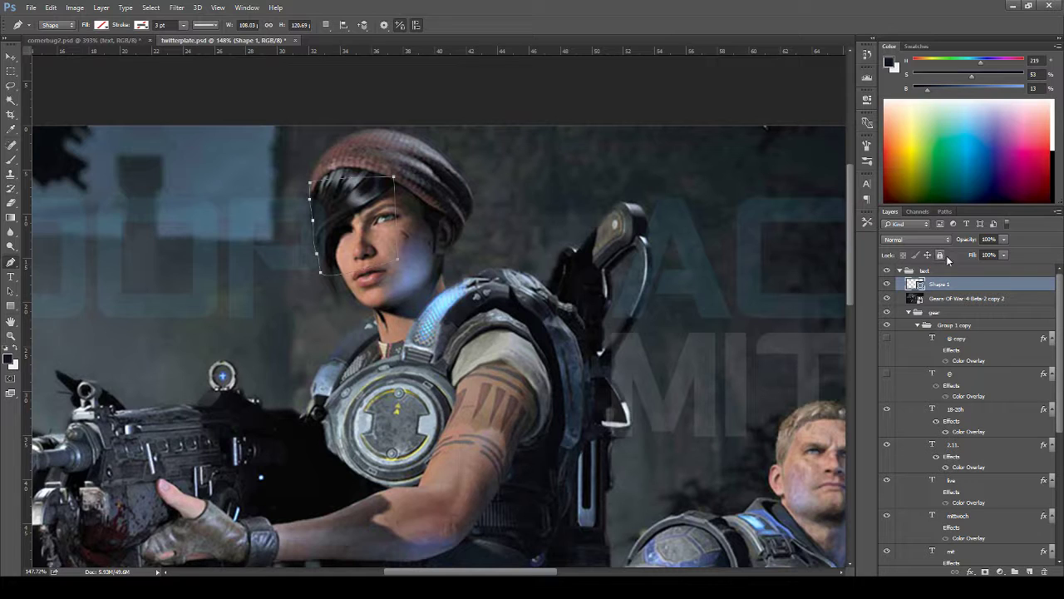
- Load the Shape 1 path as a selection and use it as a layer mask on Gears-Of-War-4-Beta-2 copy 2
left_click(945, 213)
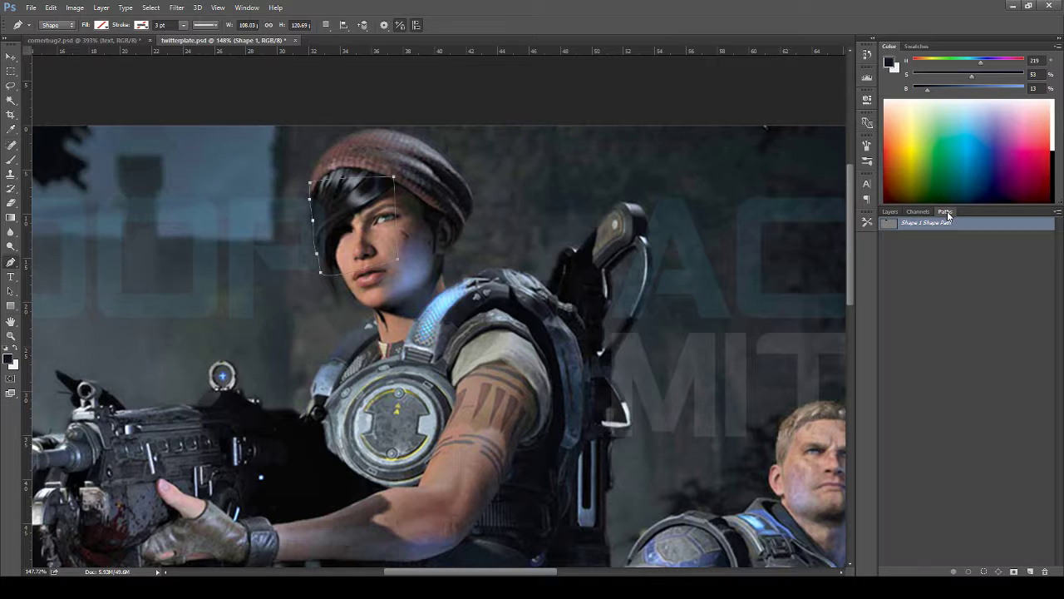
left_click(887, 227, "ctrl")
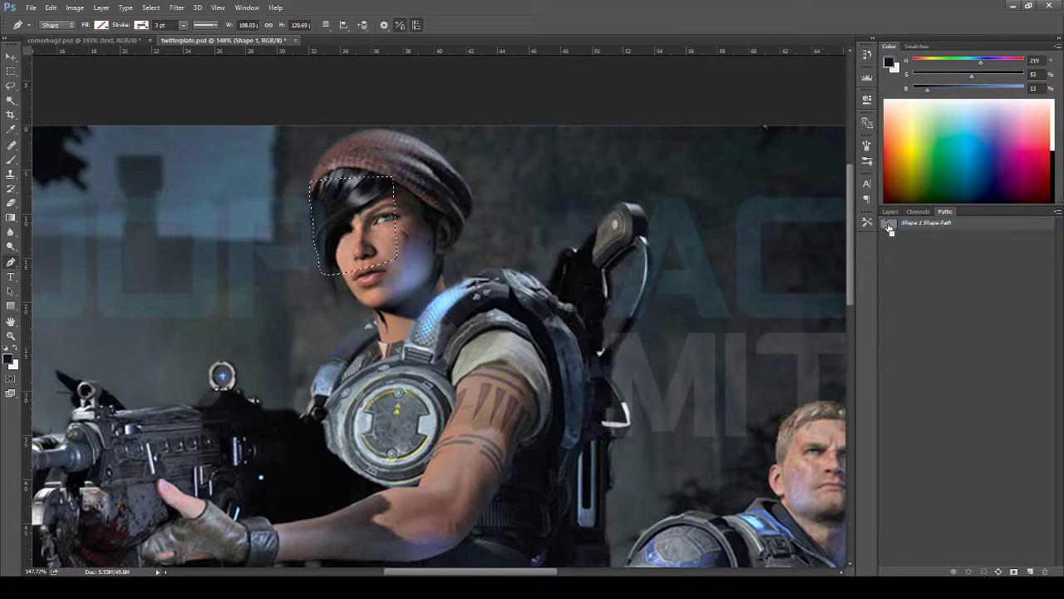
double_click(929, 225)
key("Return")
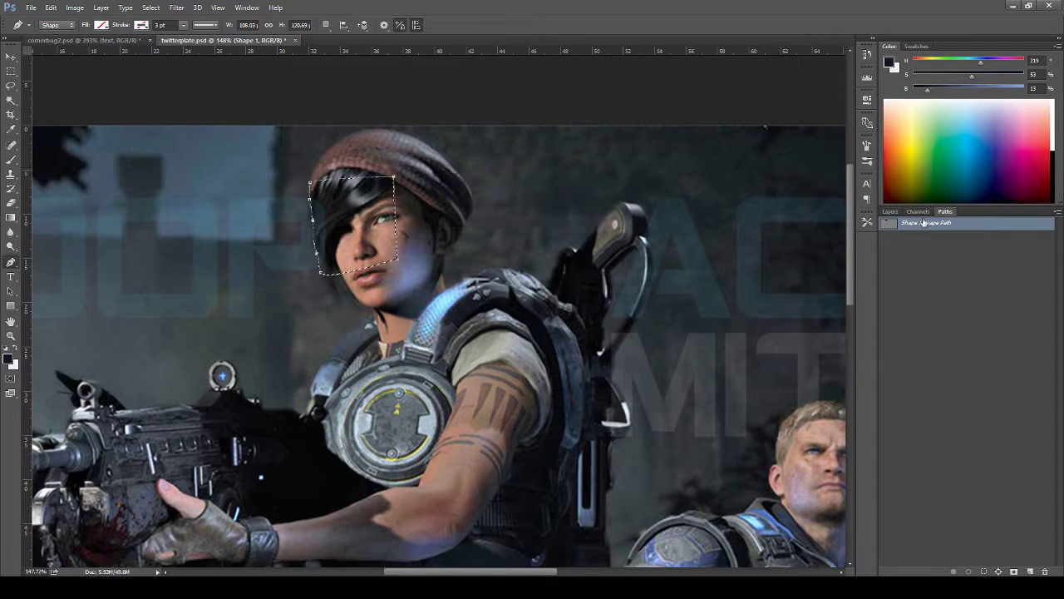
left_click(890, 213)
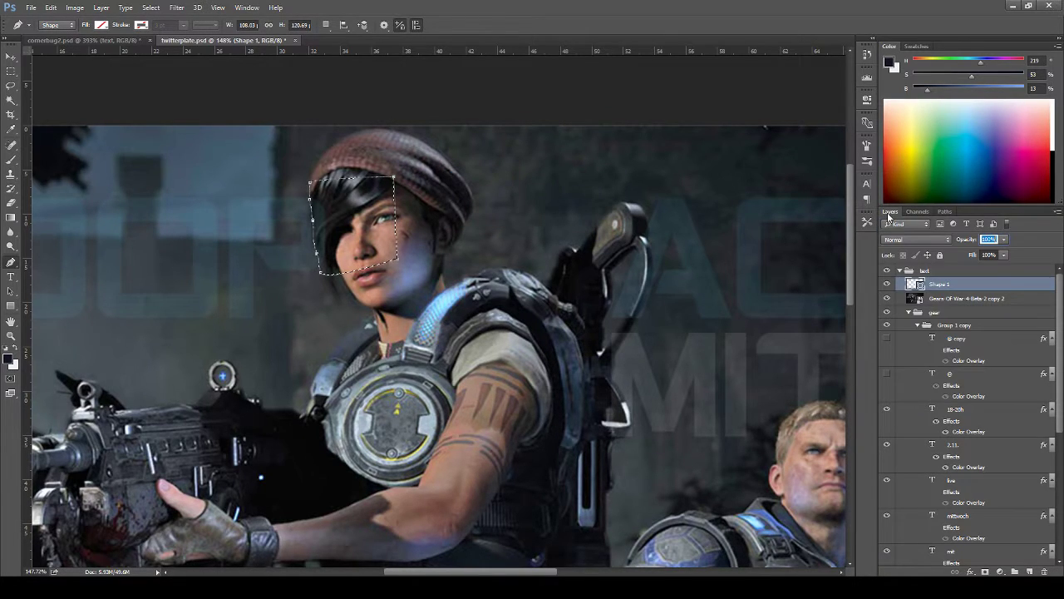
left_click(962, 299)
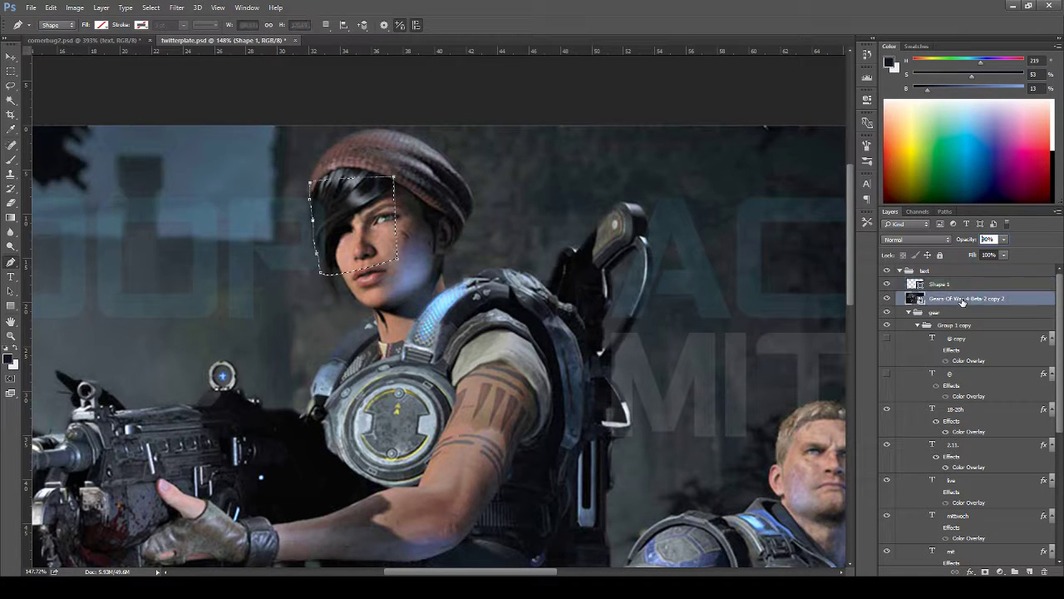
left_click(986, 572)
key("ctrl+i")
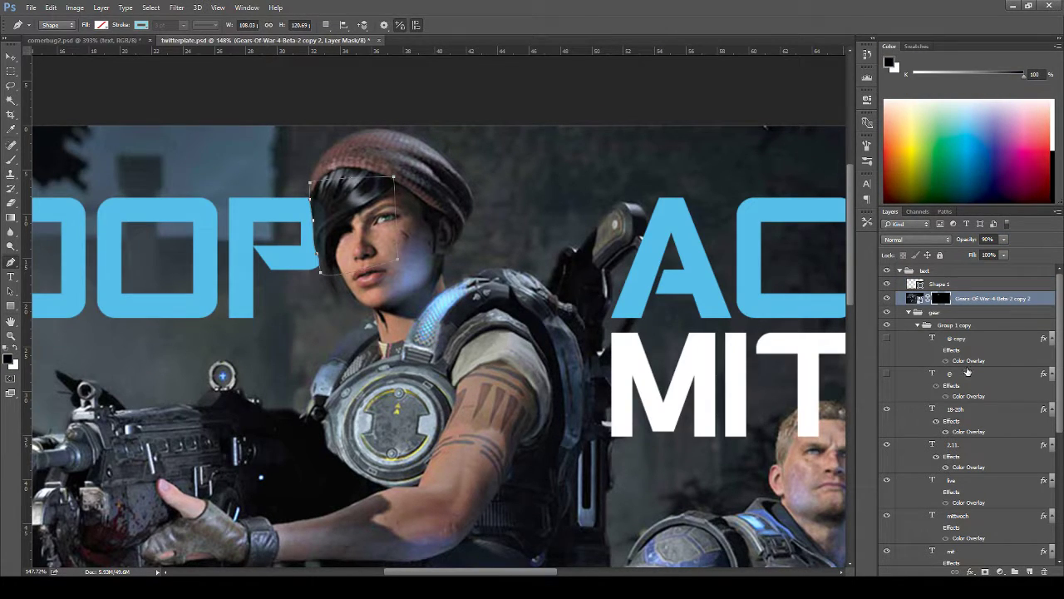
- Delete the Shape 1 layer and lower the masked artwork copy's opacity to about 73%
left_click(962, 287)
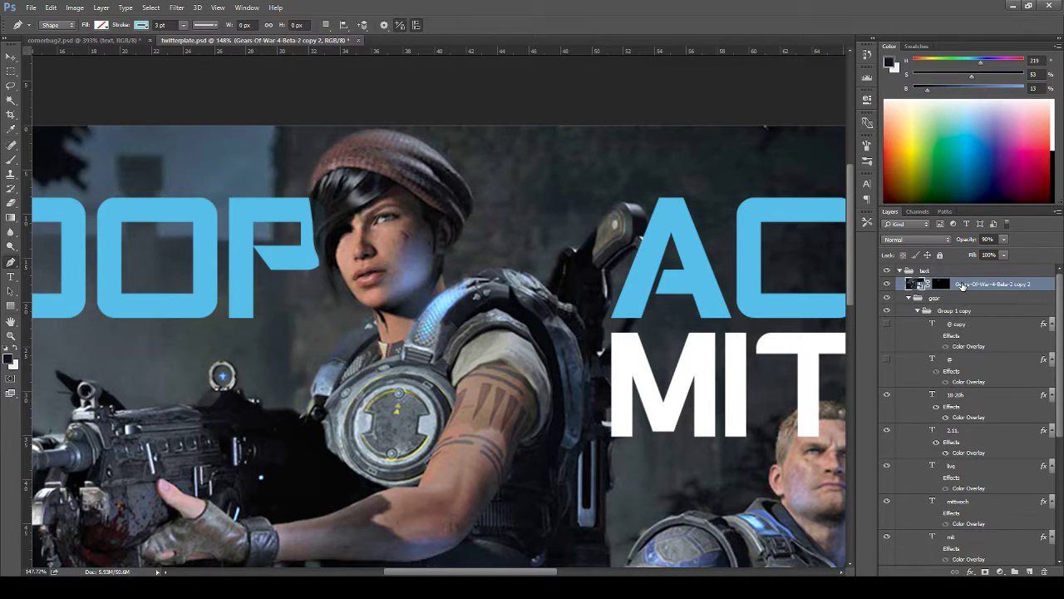
key("Delete")
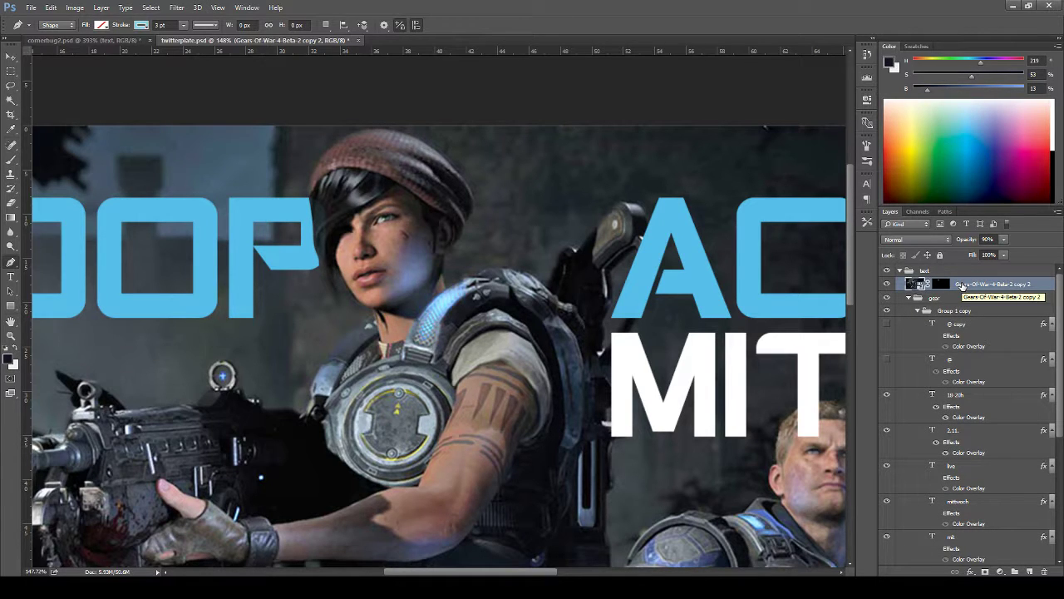
left_click_drag(963, 249, 1038, 244)
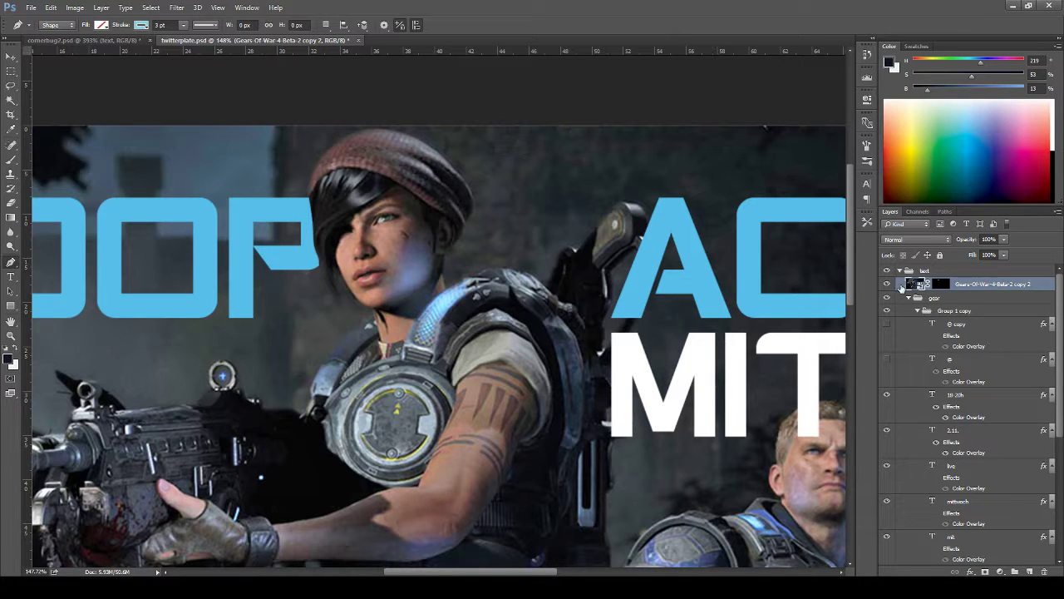
left_click_drag(966, 242, 951, 242)
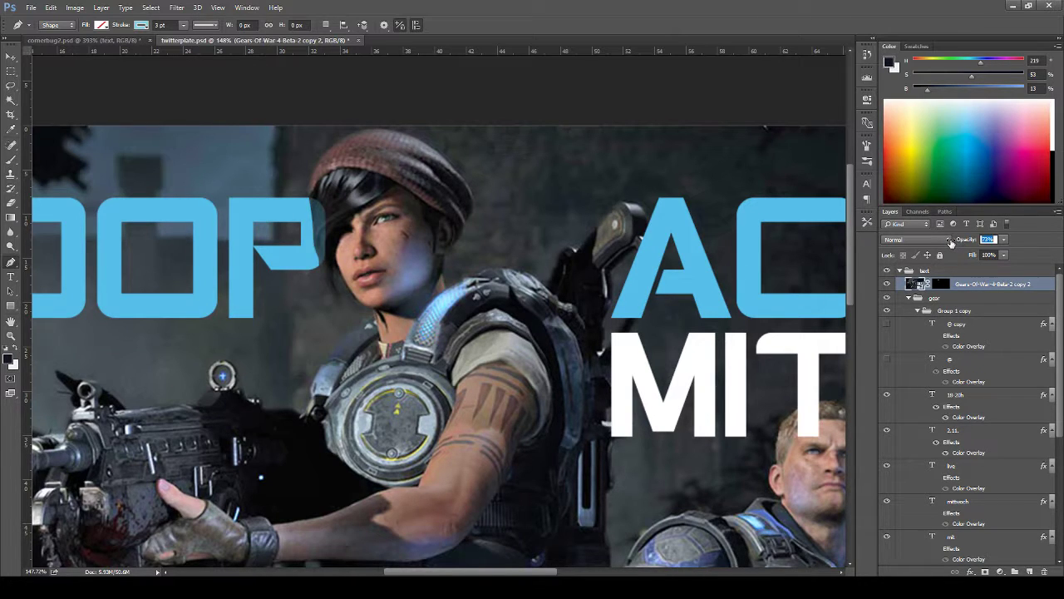
- Duplicate the masked Gears-Of-War-4-Beta-2 copy 2 layer and hide the original
left_click_drag(656, 248, 598, 277)
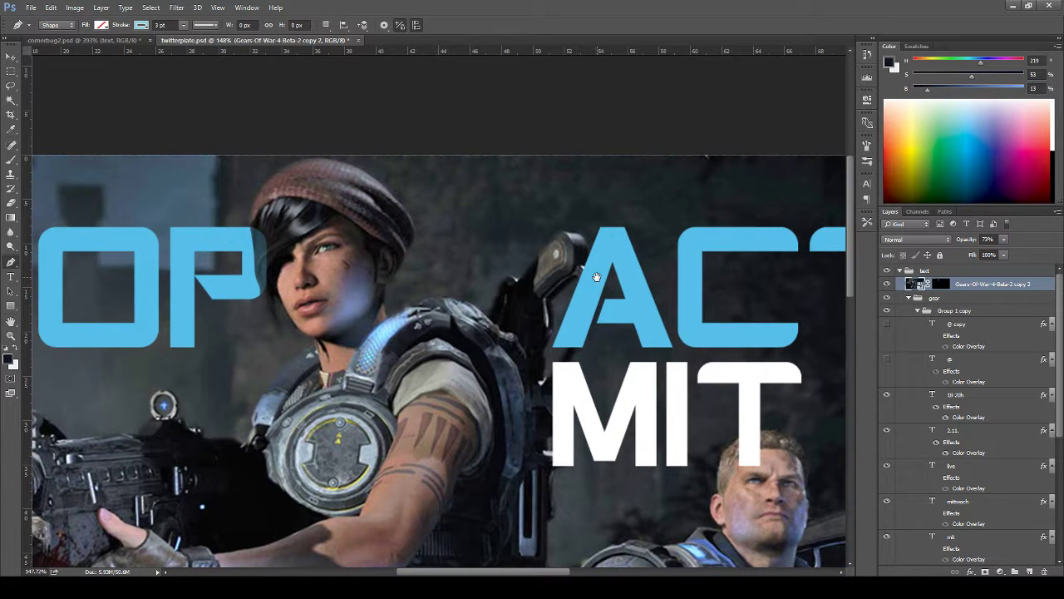
scroll(597, 282, "up", 5)
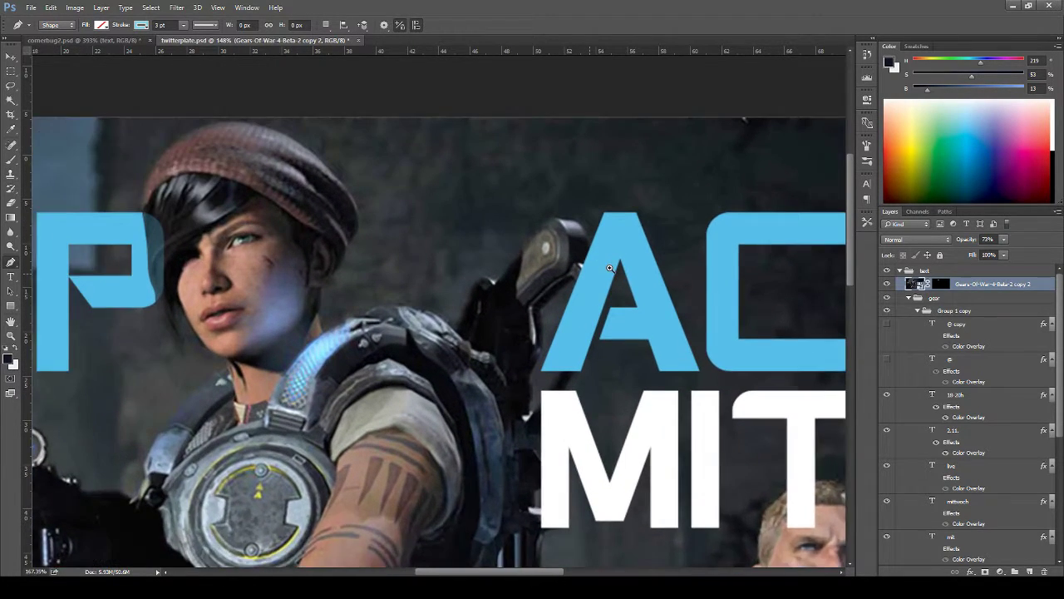
scroll(616, 267, "up", 1)
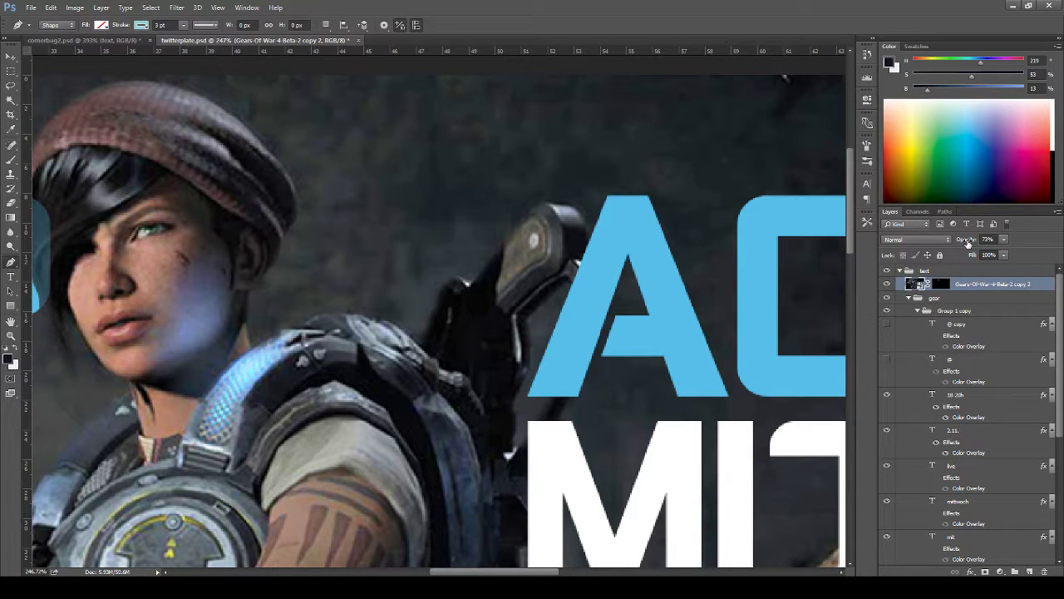
left_click(887, 285)
left_click(887, 285)
left_click_drag(421, 336, 568, 298)
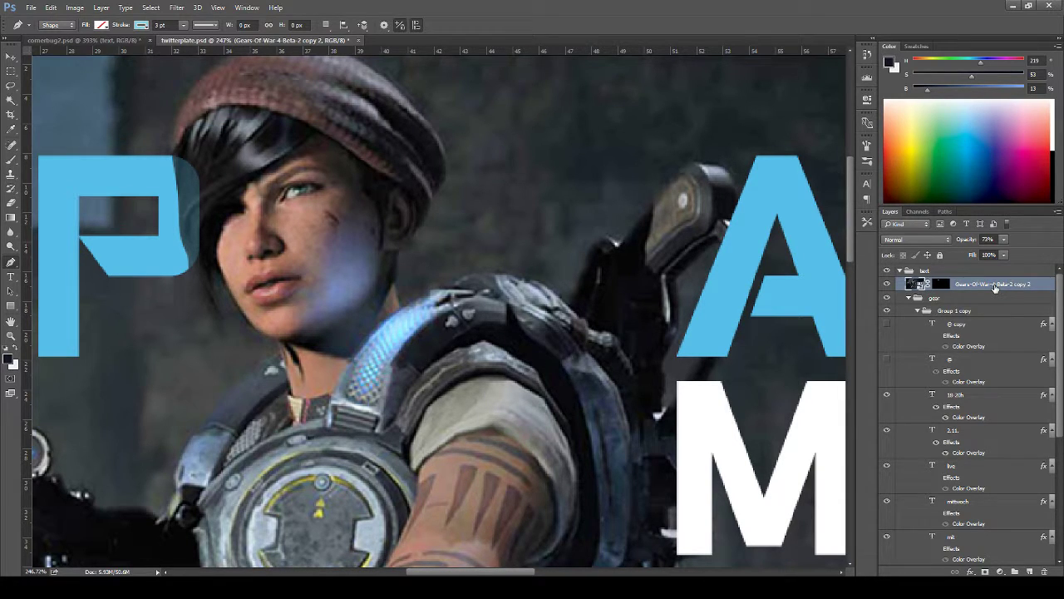
key("ctrl+j")
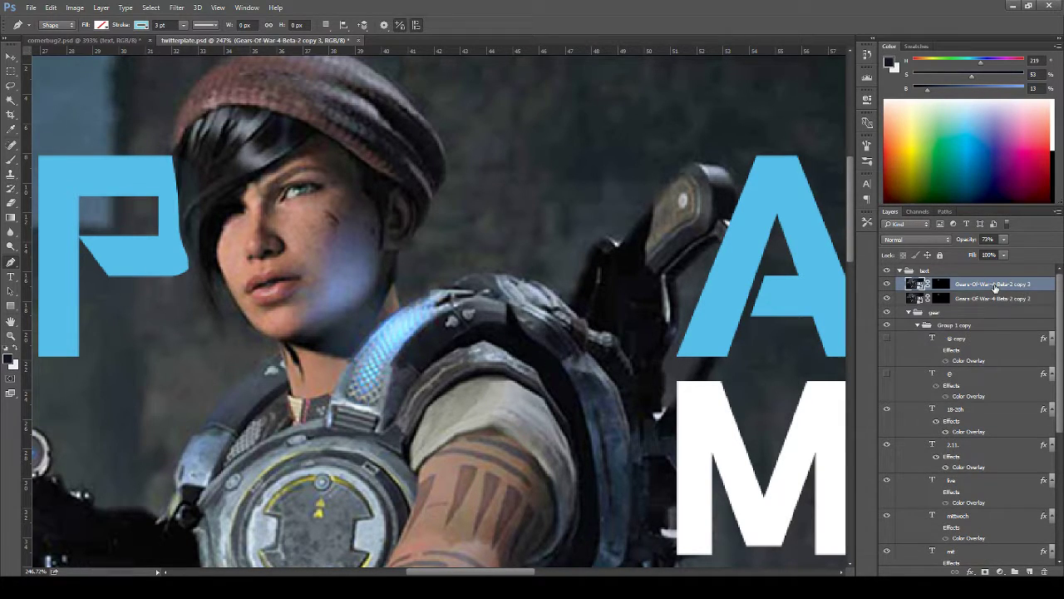
left_click(888, 298)
left_click(887, 285)
left_click(887, 284)
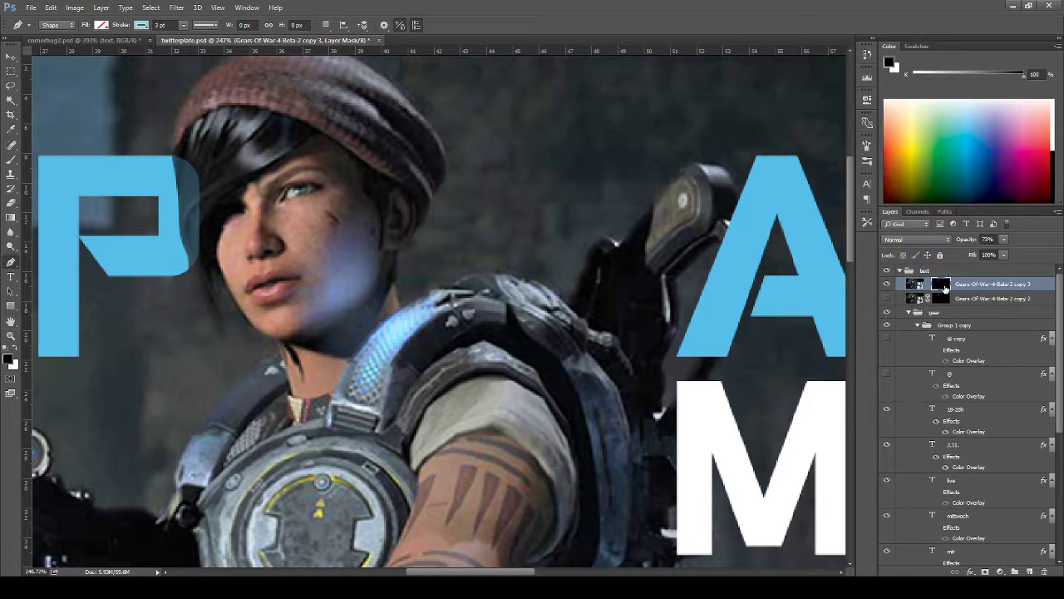
- Delete the masked duplicate and place a new copy of Gears-Of-War-4-Beta-2 copy at the top of the text group
key("Delete")
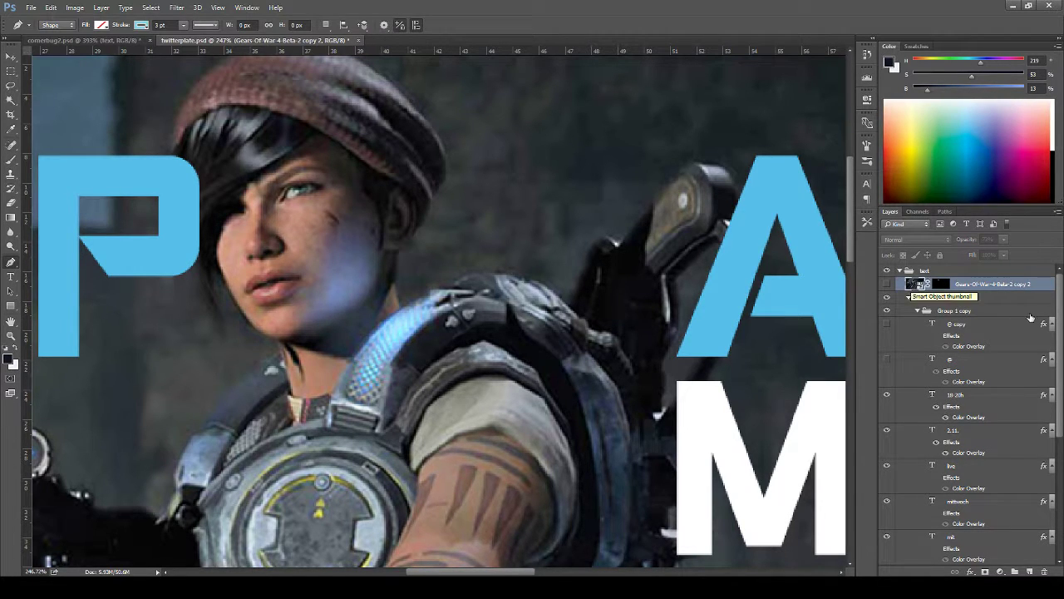
scroll(1056, 333, "down", 3)
scroll(965, 415, "down", 2)
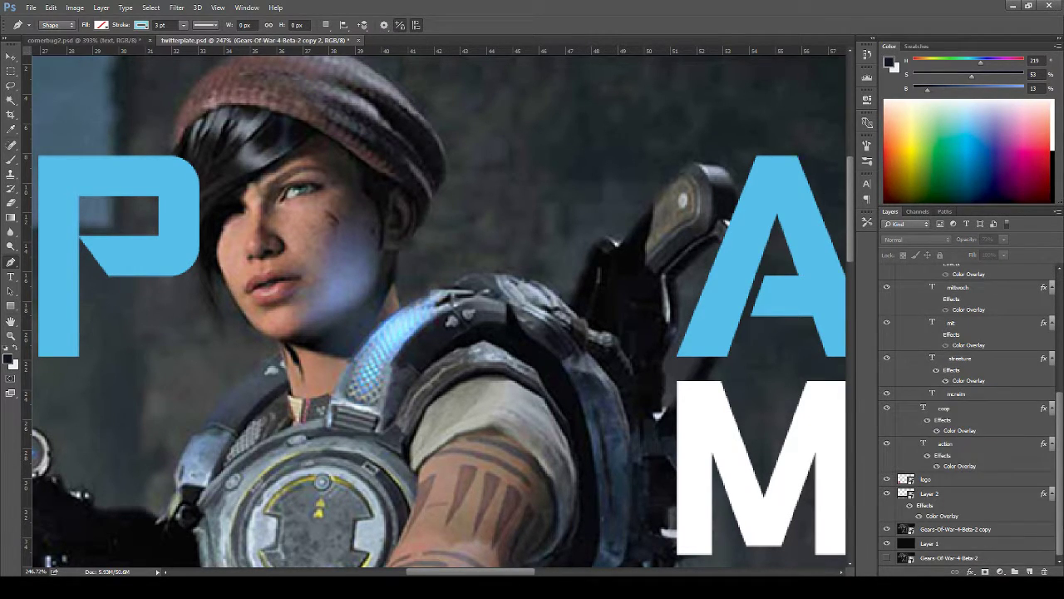
left_click(986, 531)
left_click_drag(986, 532, 981, 281)
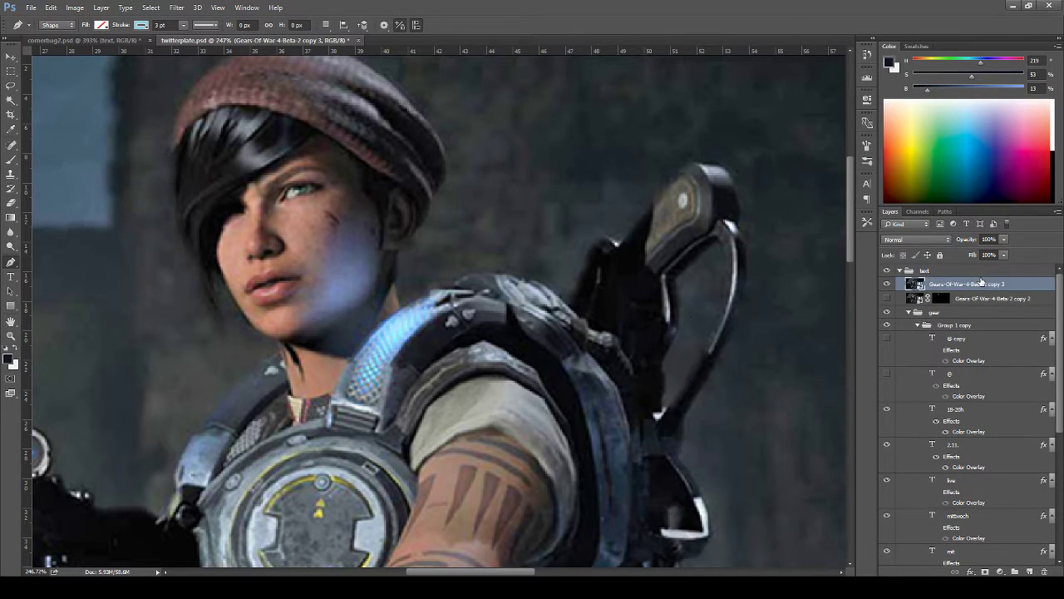
- Lower the new unmasked artwork copy's opacity slightly, duplicate the layer and hide the lower one
left_click_drag(969, 240, 960, 240)
key("ctrl+j")
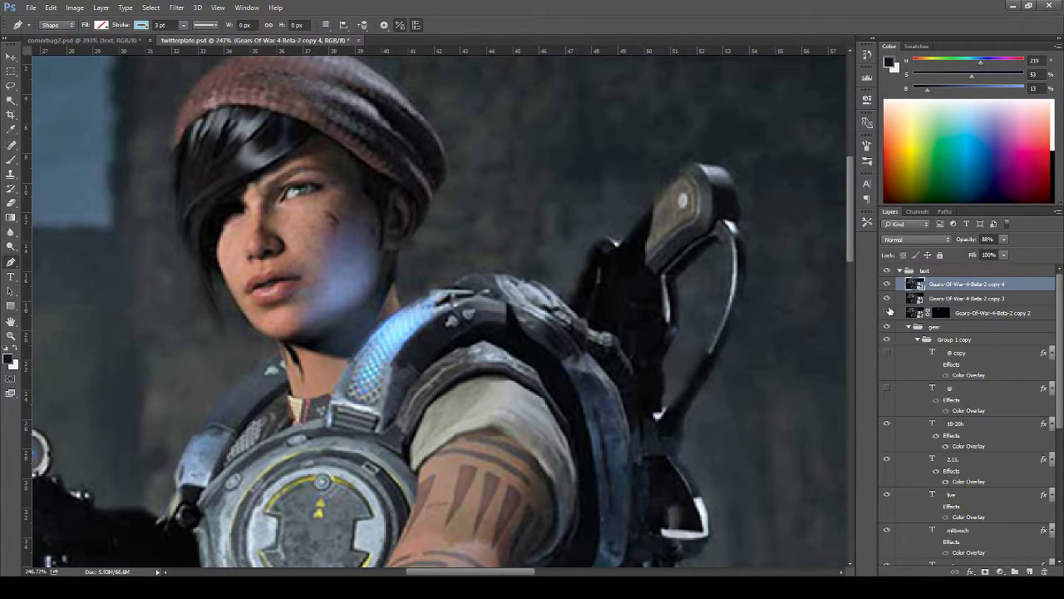
left_click(888, 298)
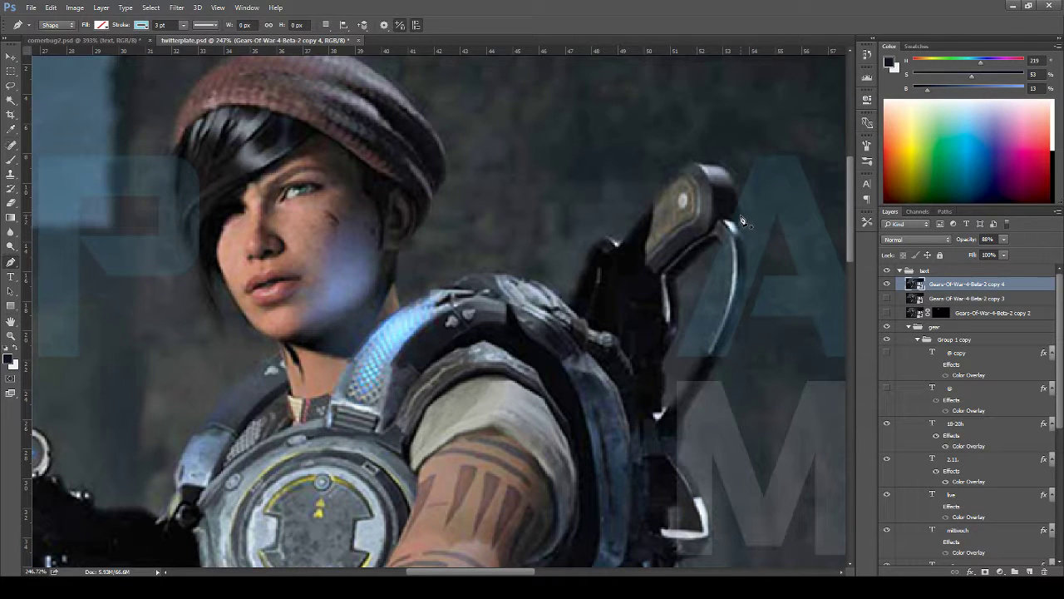
- Set the Gears-Of-War-4-Beta-2 copy 4 layer's opacity to 94% and start a Pen outline around the end of the woman's weapon handle
left_click_drag(966, 242, 967, 242)
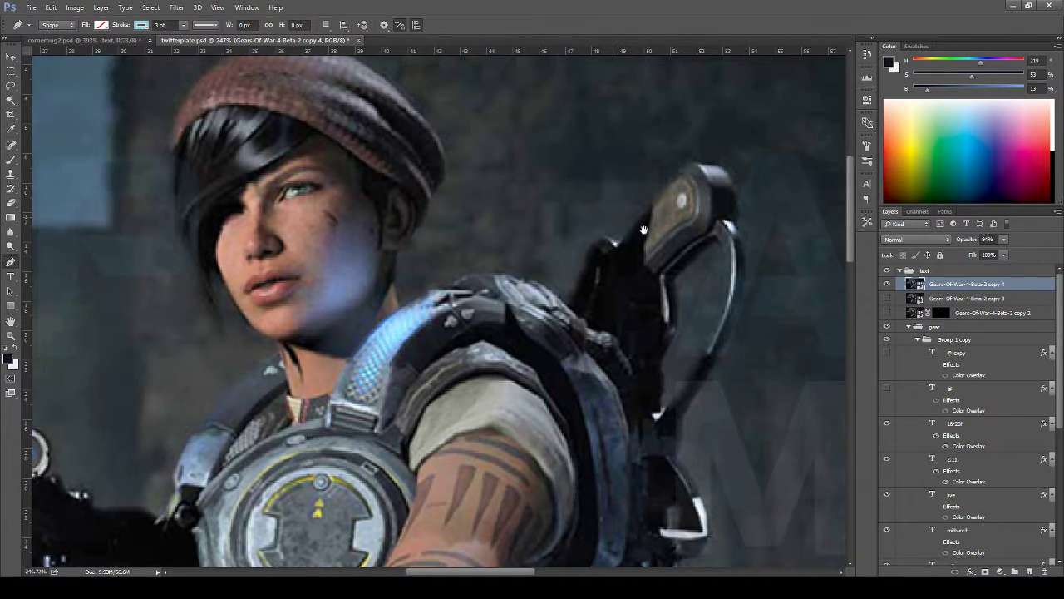
left_click_drag(644, 229, 556, 232)
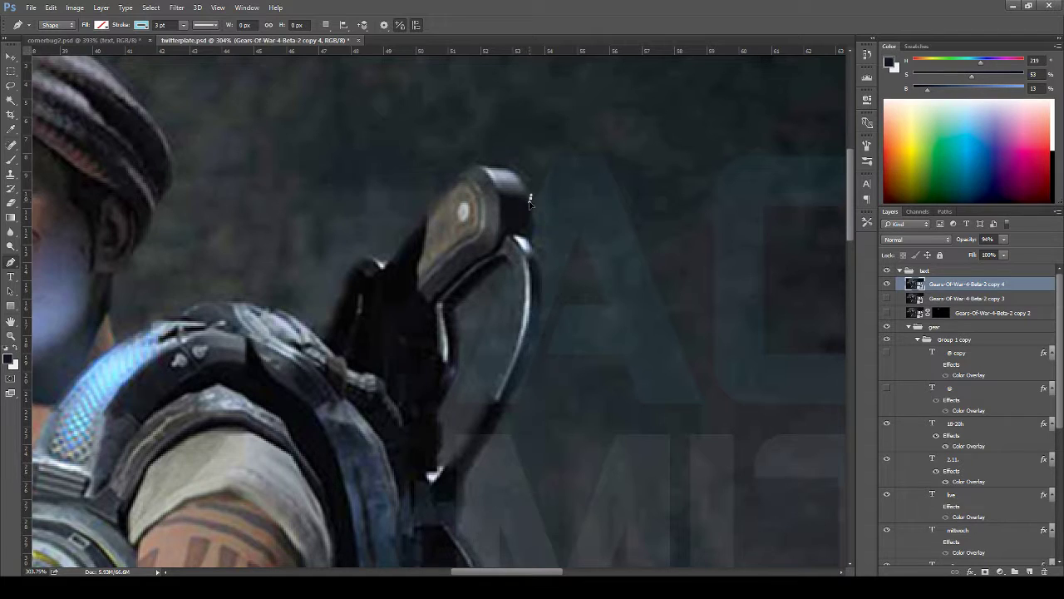
left_click(530, 198)
left_click_drag(518, 237, 497, 246)
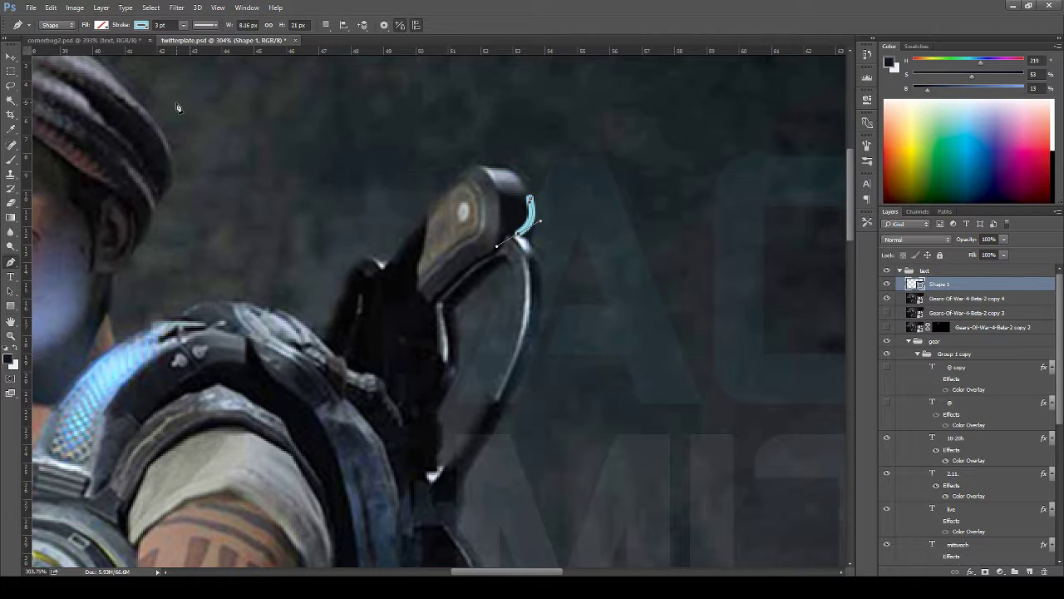
- Remove the shape's stroke and extend the outline along the outer edge of the curved loop below the handle
left_click(146, 26)
left_click(92, 48)
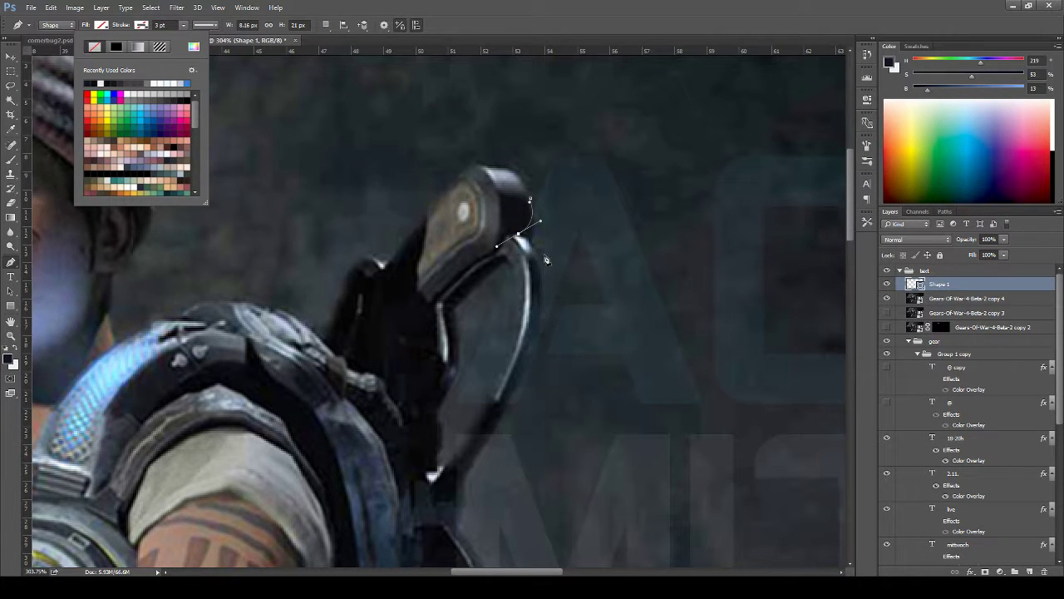
left_click(544, 265)
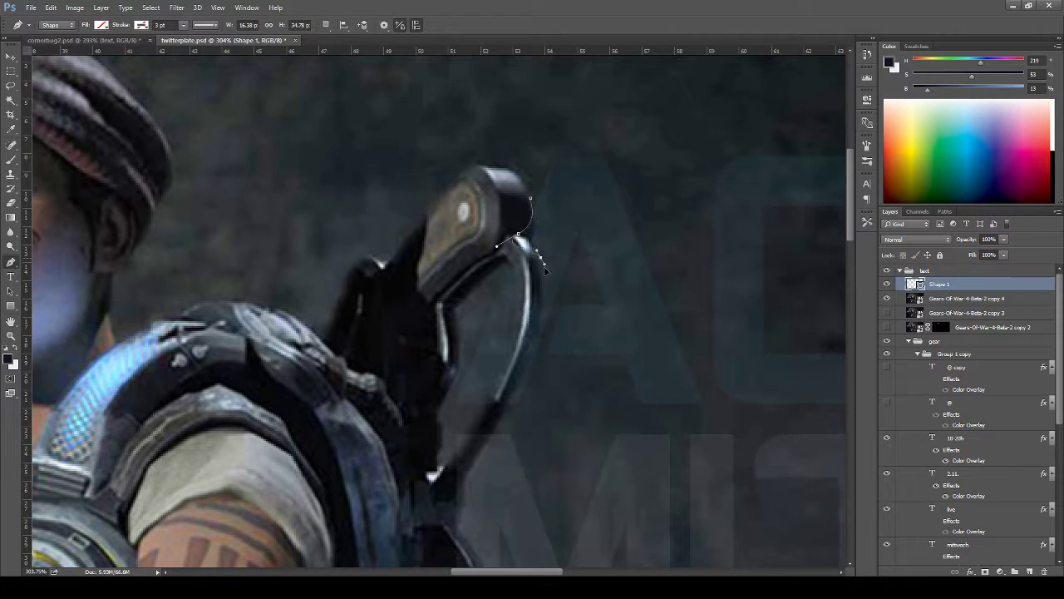
left_click(499, 248, "alt")
left_click_drag(525, 380, 506, 422)
left_click_drag(491, 504, 540, 350)
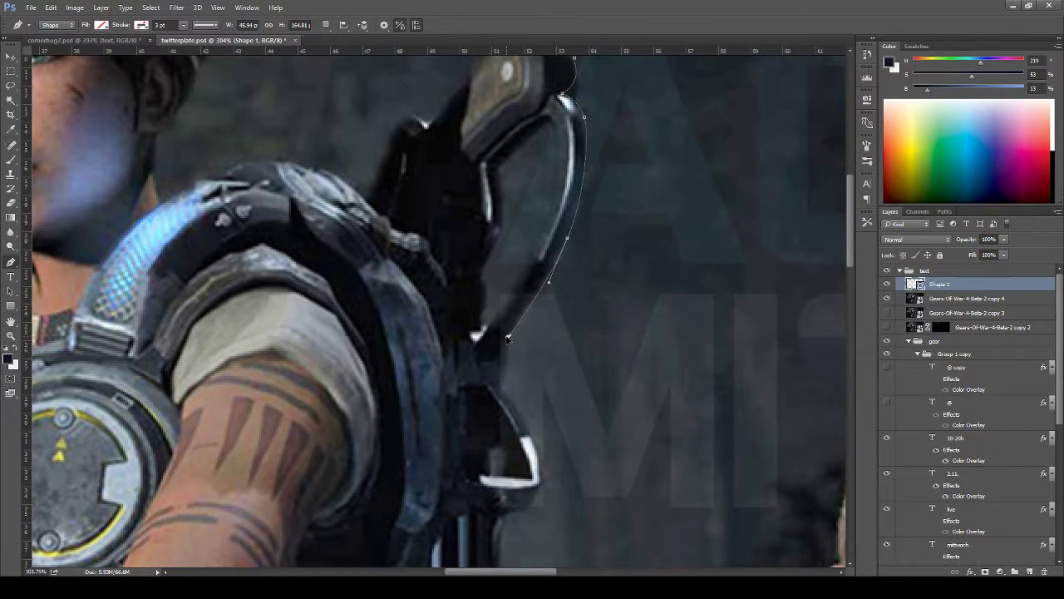
- Continue the outline from the loop's lower end around the pointed, white-edged part of the backpack
left_click(507, 337)
left_click_drag(502, 388, 499, 406)
left_click_drag(495, 406, 490, 404)
left_click(501, 387, "alt")
left_click_drag(542, 481, 541, 505)
left_click(502, 517)
scroll(580, 375, "down", 5)
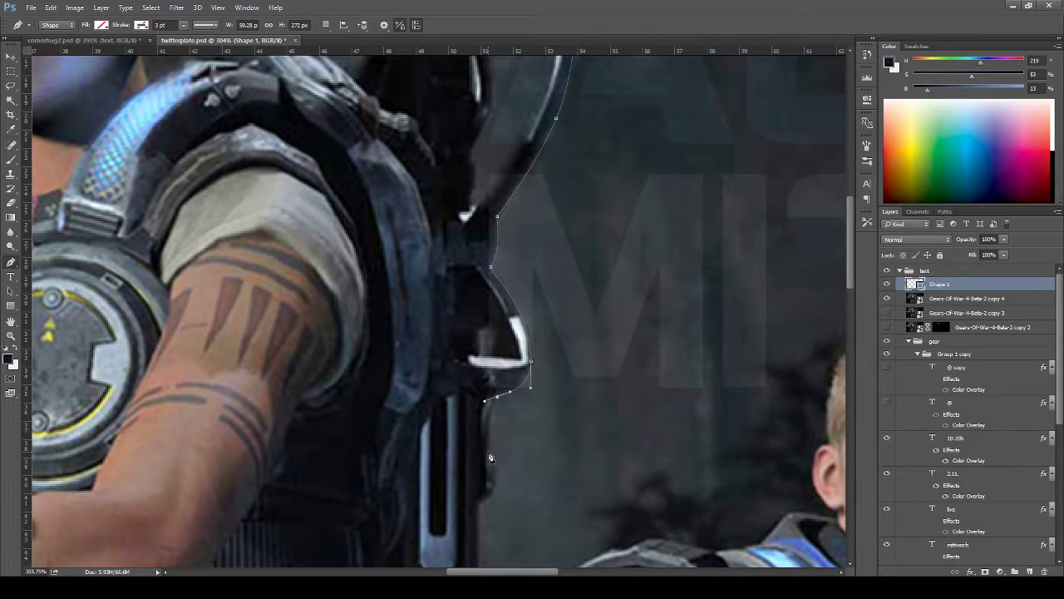
- Extend the outline down the backpack's edge and close it roughly across the woman's arm and shoulder to its starting point
left_click_drag(486, 456, 496, 505)
scroll(299, 374, "down", 2)
scroll(296, 373, "down", 2)
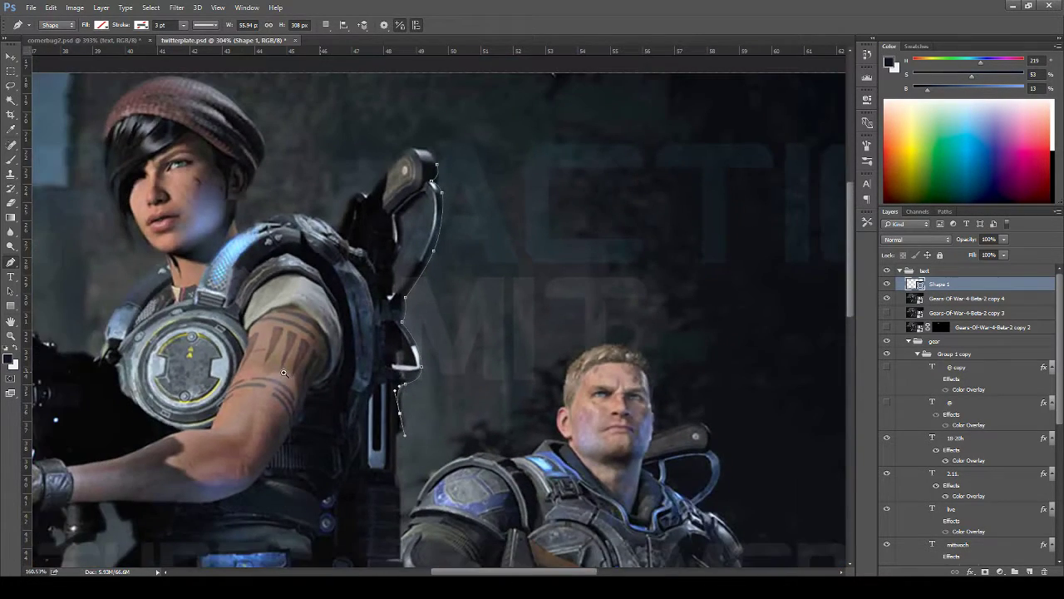
left_click(317, 405)
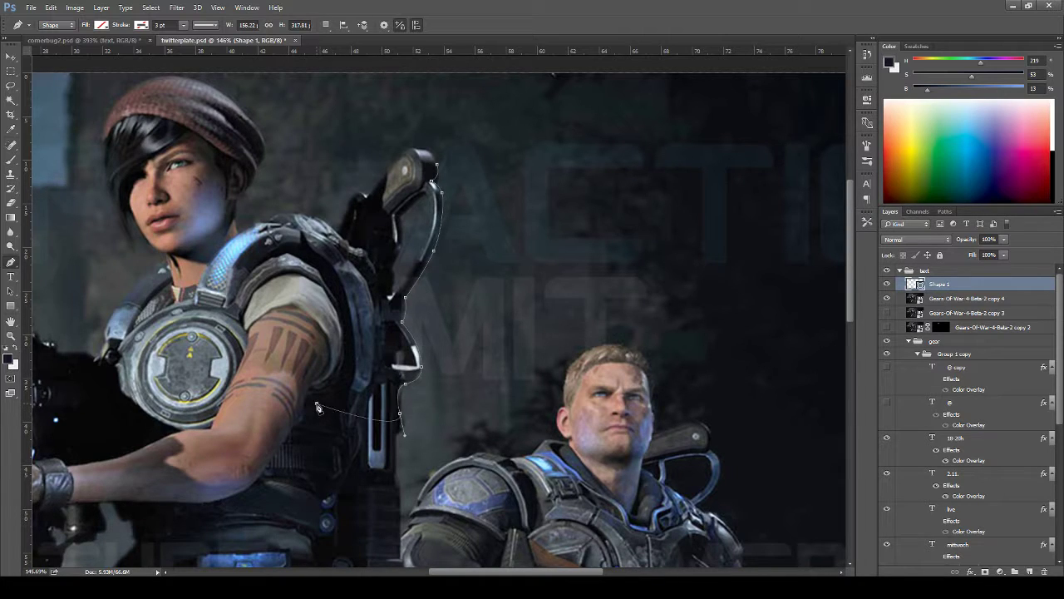
left_click(328, 262)
left_click(437, 169)
scroll(405, 239, "up", 5)
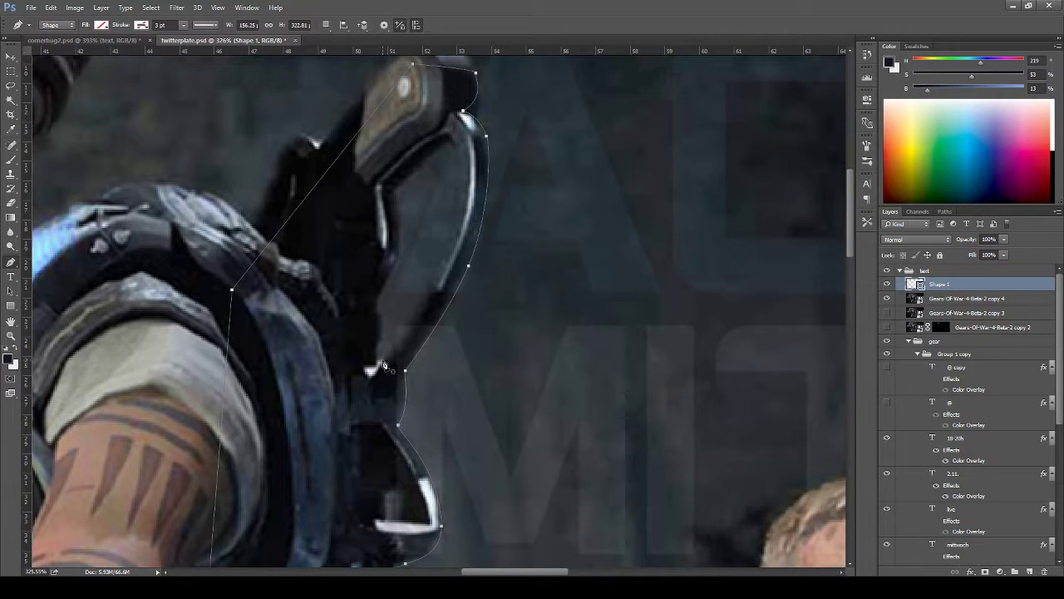
key("Return")
left_click(388, 360)
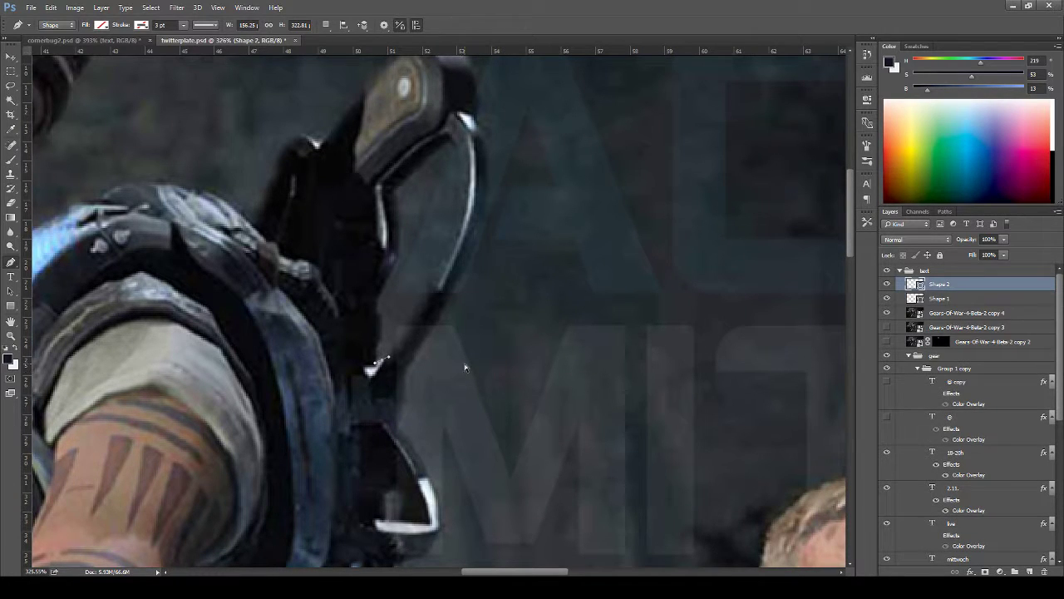
key("ctrl+z")
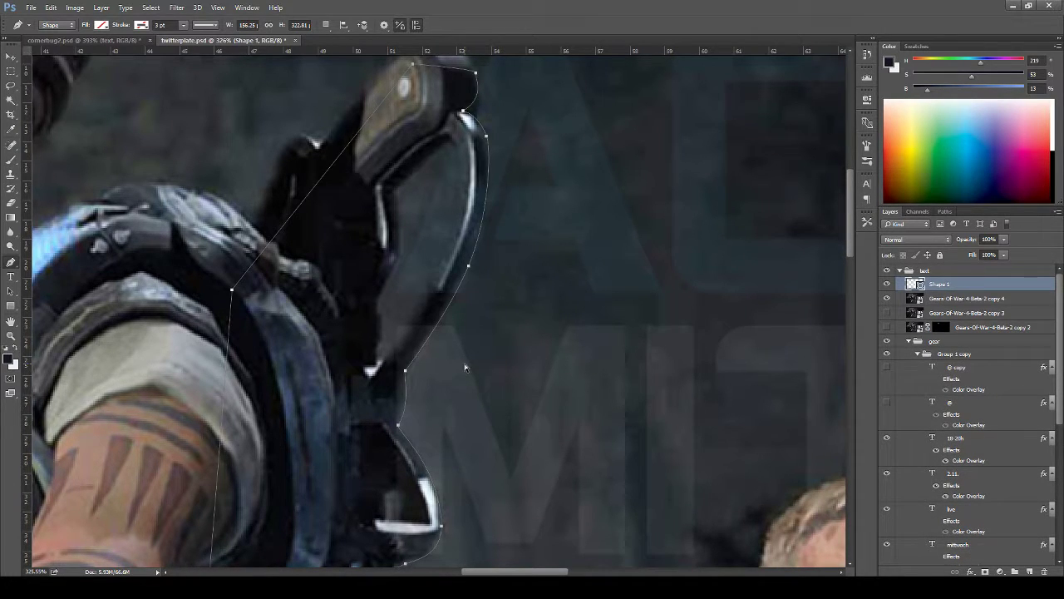
- Save the outline as a path named Shape 1 Shape Path copy
left_click(945, 212)
double_click(957, 230)
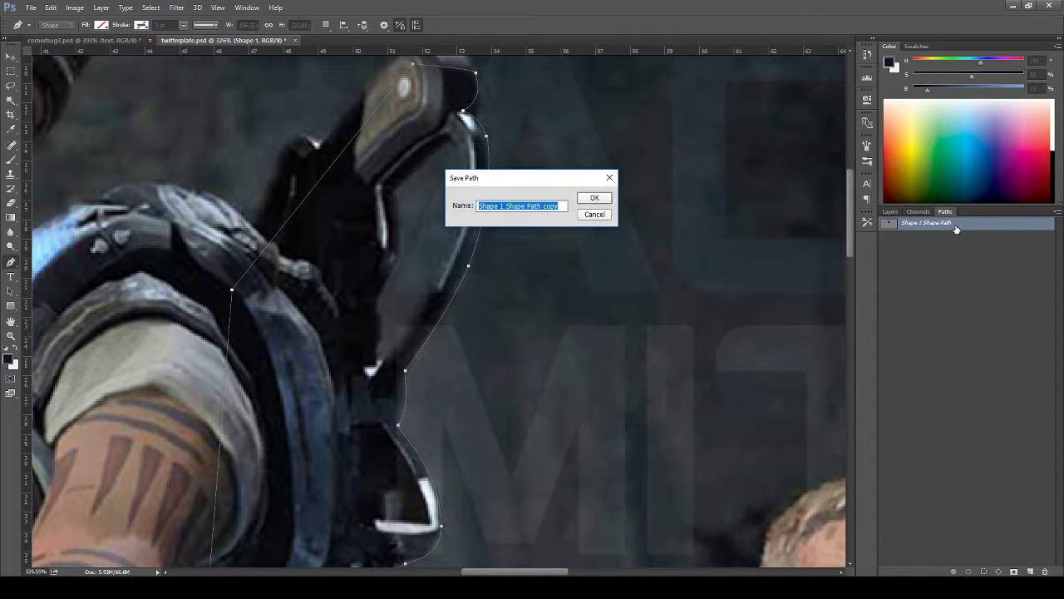
key("Return")
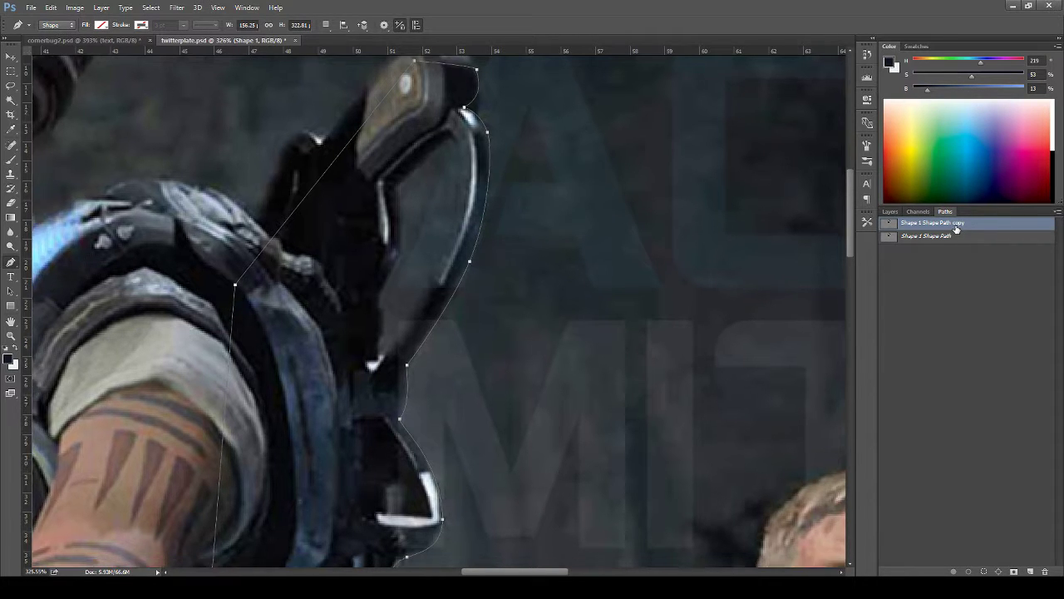
- Load the saved path as a selection and use it to mask the Gears-Of-War-4-Beta-2 copy 4 layer
key("ctrl+0")
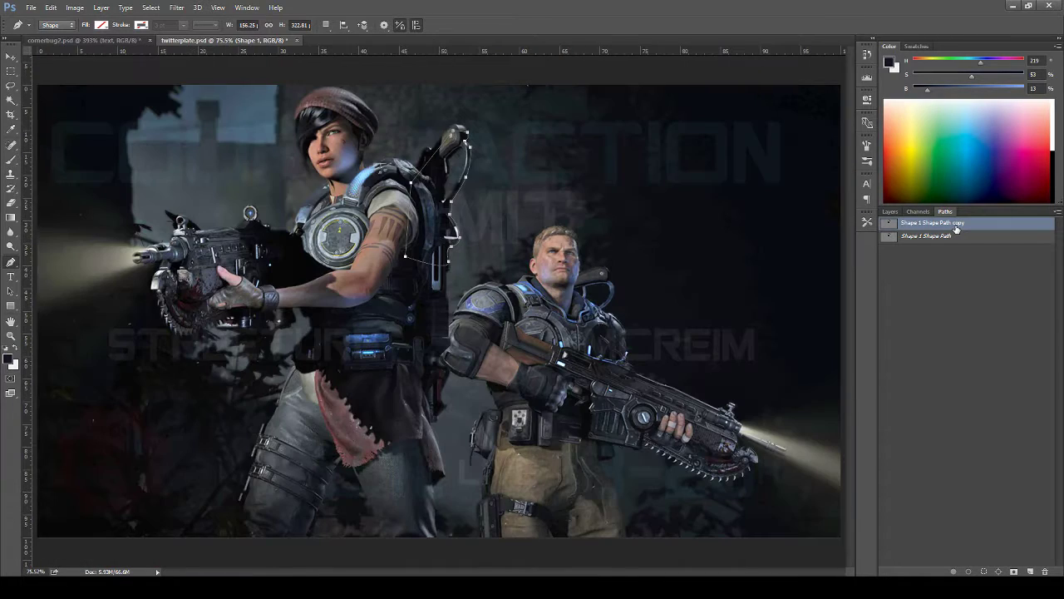
left_click(887, 231, "ctrl")
left_click(891, 211)
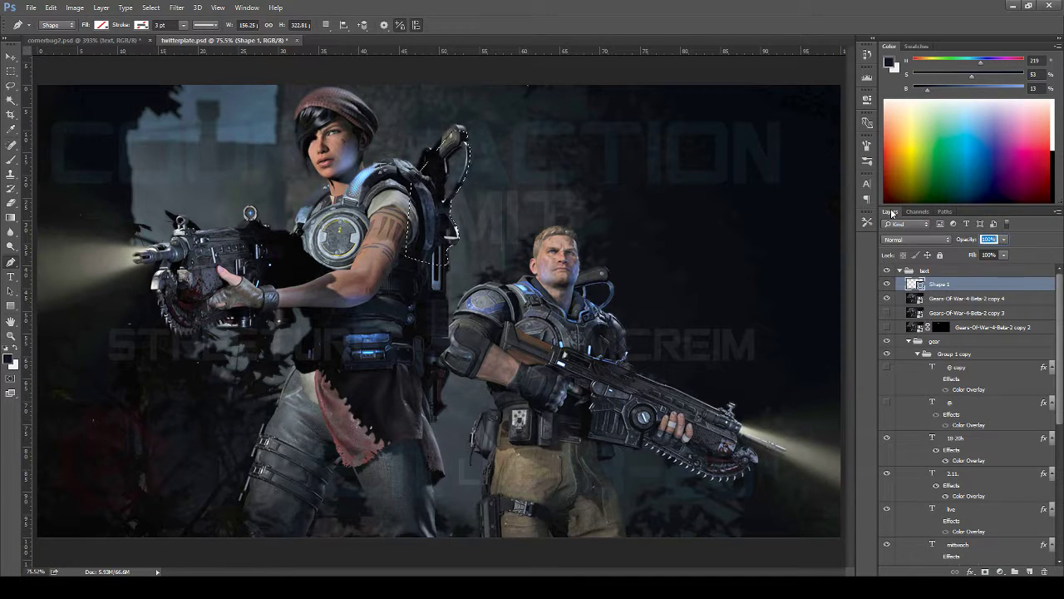
left_click(945, 301)
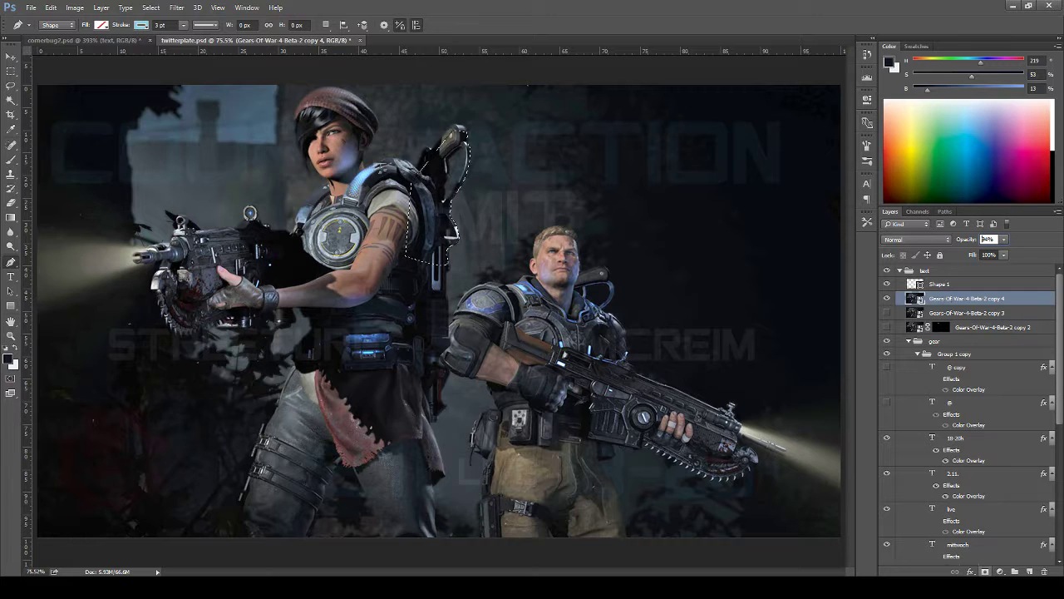
left_click(985, 573)
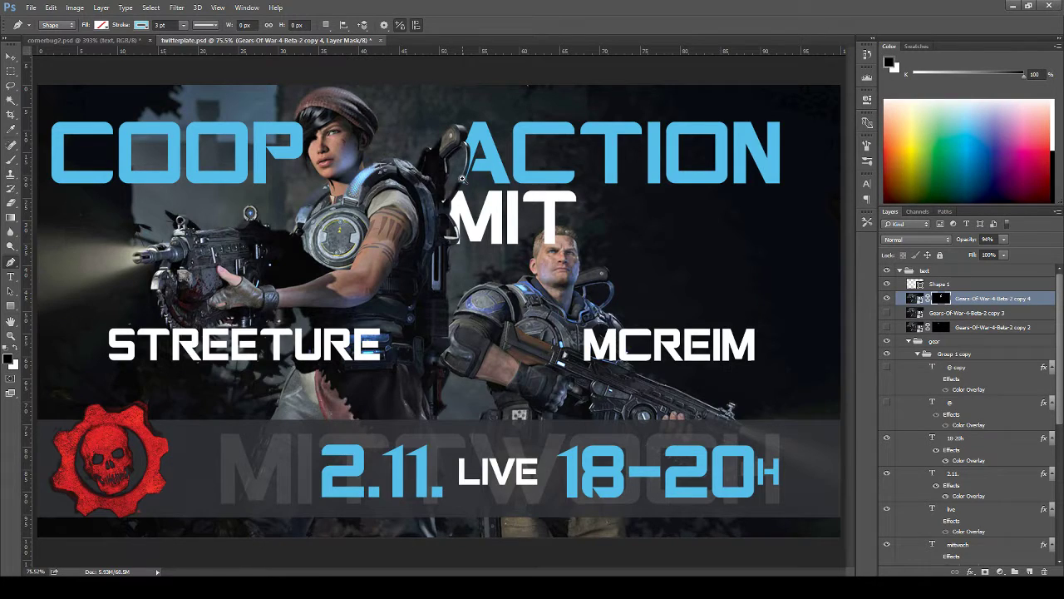
- Set up the Brush tool with 100% flow and 100% opacity for painting on the layer mask
left_click_drag(464, 179, 510, 174)
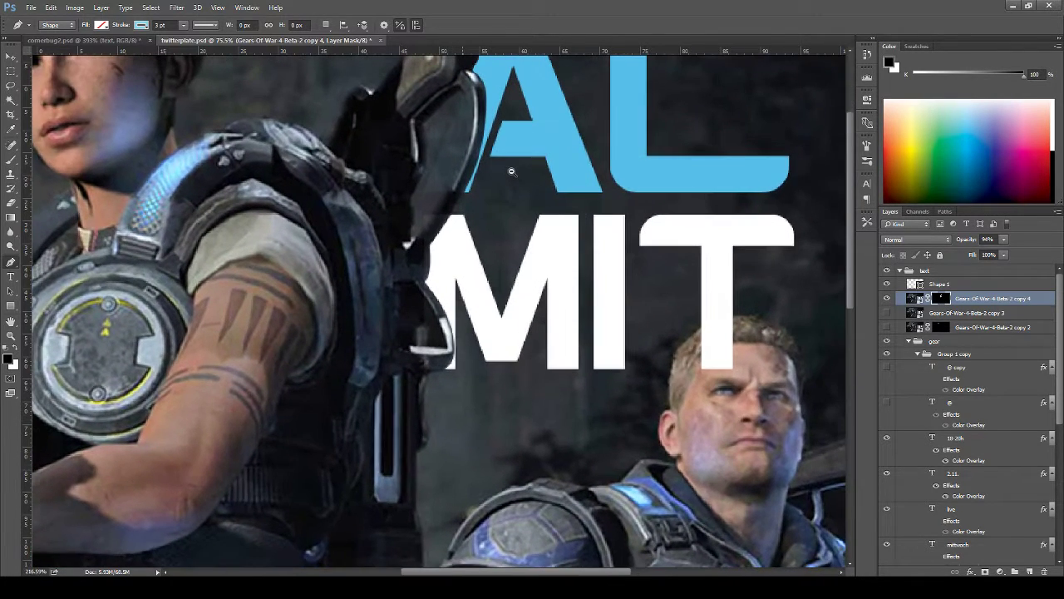
key("b")
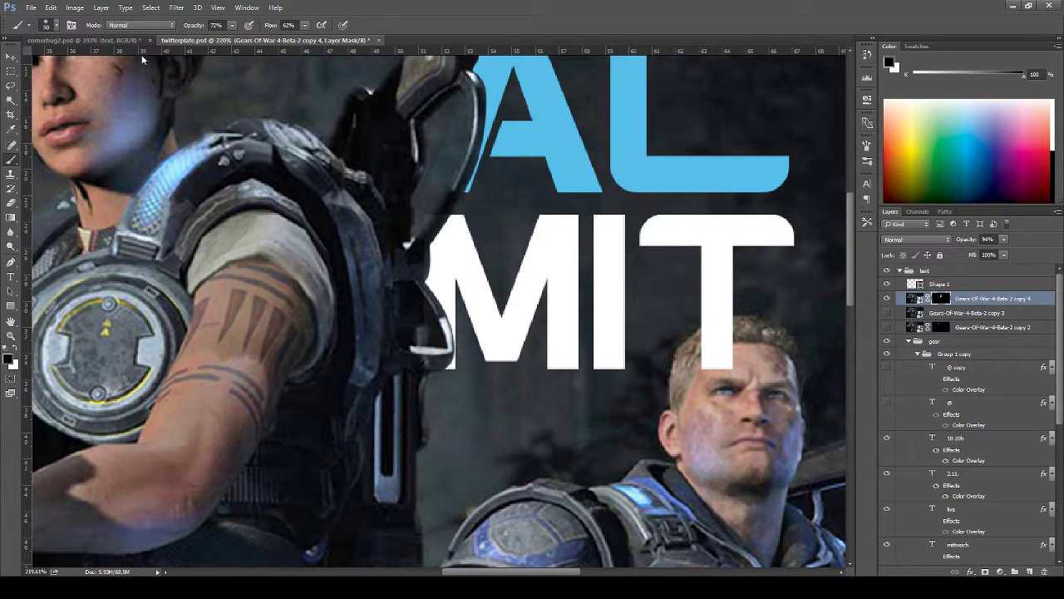
left_click(55, 32)
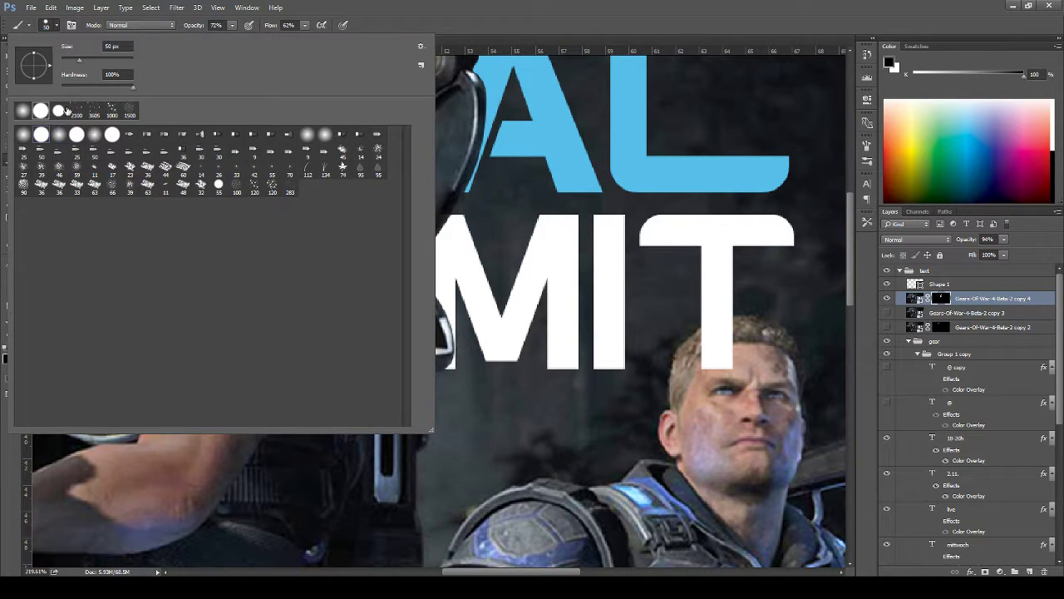
left_click_drag(276, 25, 301, 26)
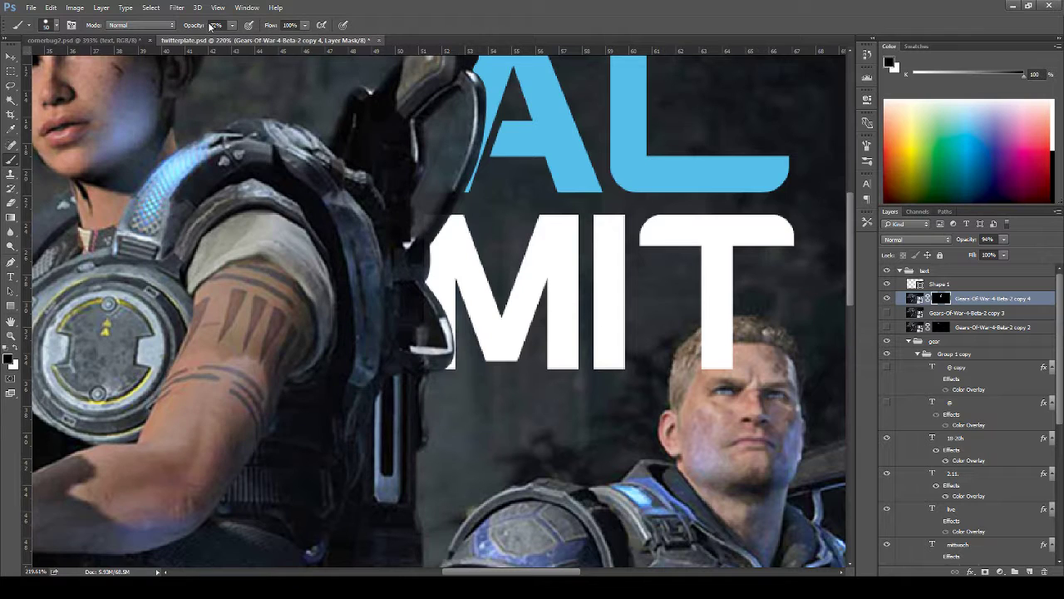
left_click_drag(210, 26, 287, 25)
- Paint the mask black inside the weapon's curved loop, using a smaller brush near the edges, and compare with the layer hidden
mouse_move(439, 138)
left_mouse_down()
mouse_move(459, 99)
mouse_move(449, 172)
mouse_move(429, 207)
left_mouse_up()
key("bracketleft")
key("bracketleft")
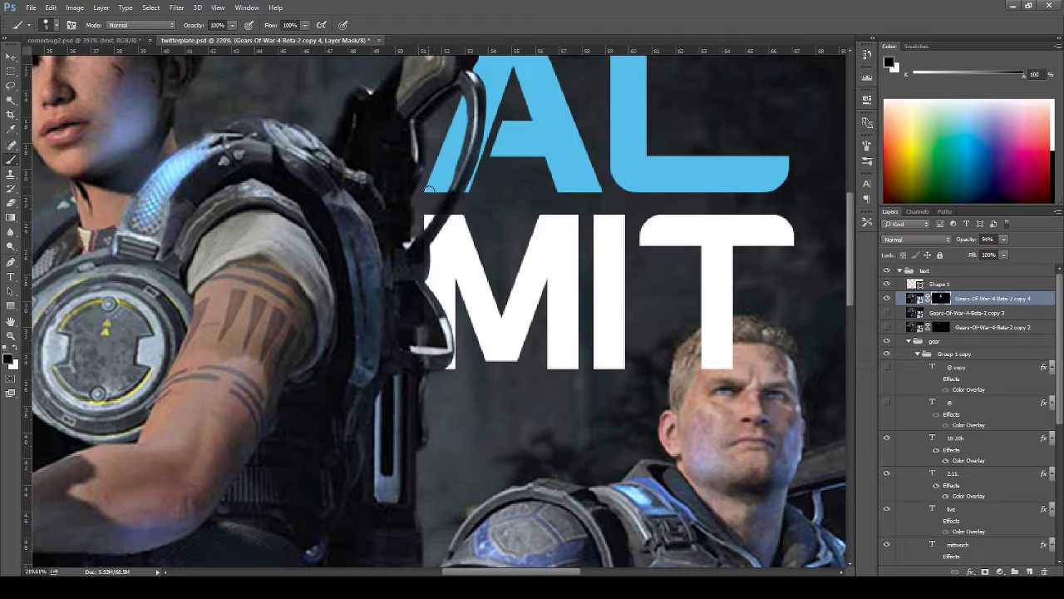
scroll(549, 317, "down", 4)
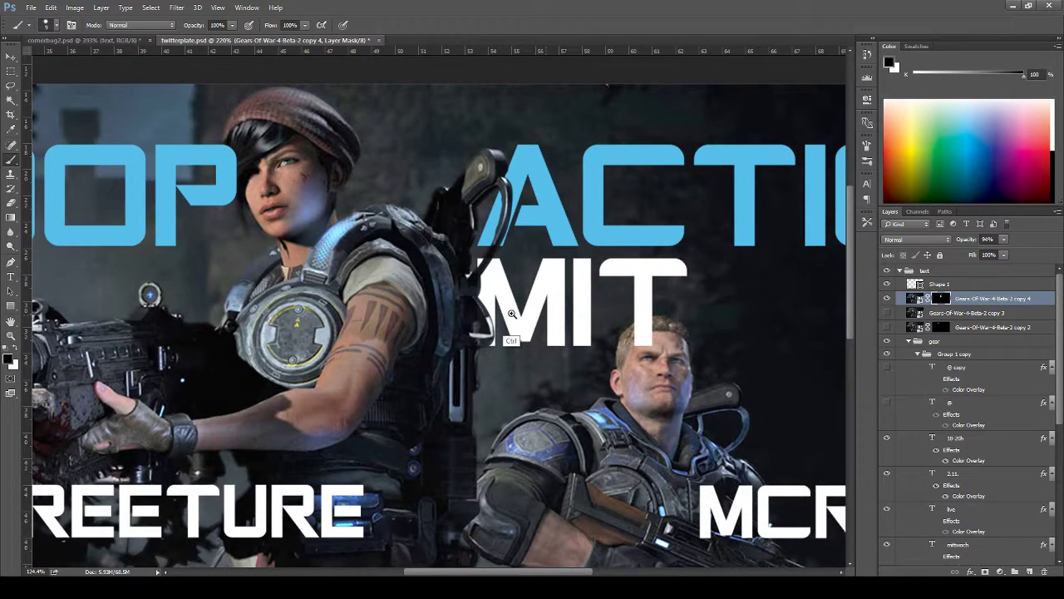
left_click(888, 298)
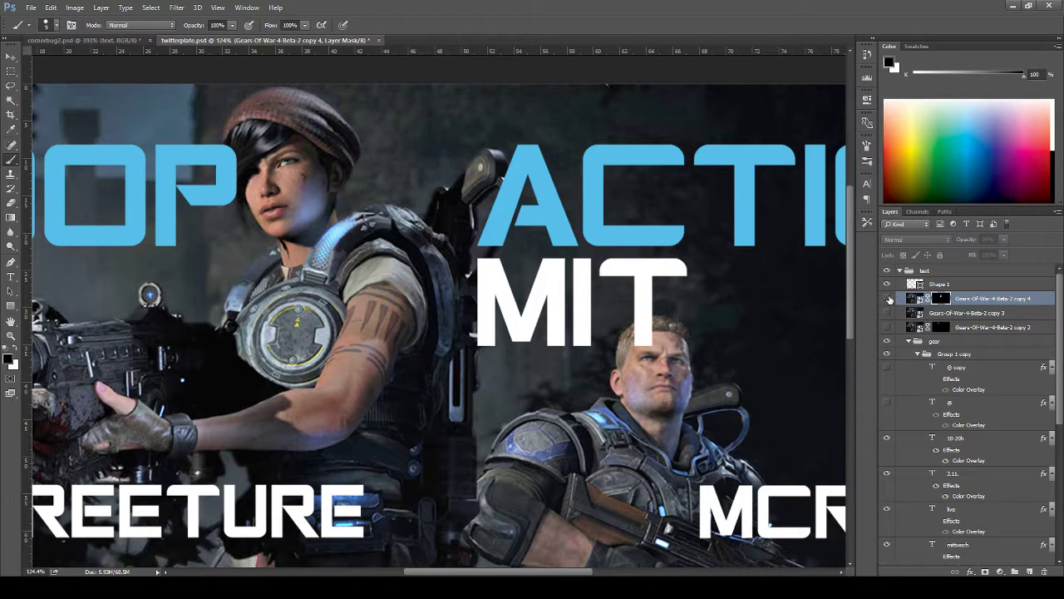
left_click(888, 299)
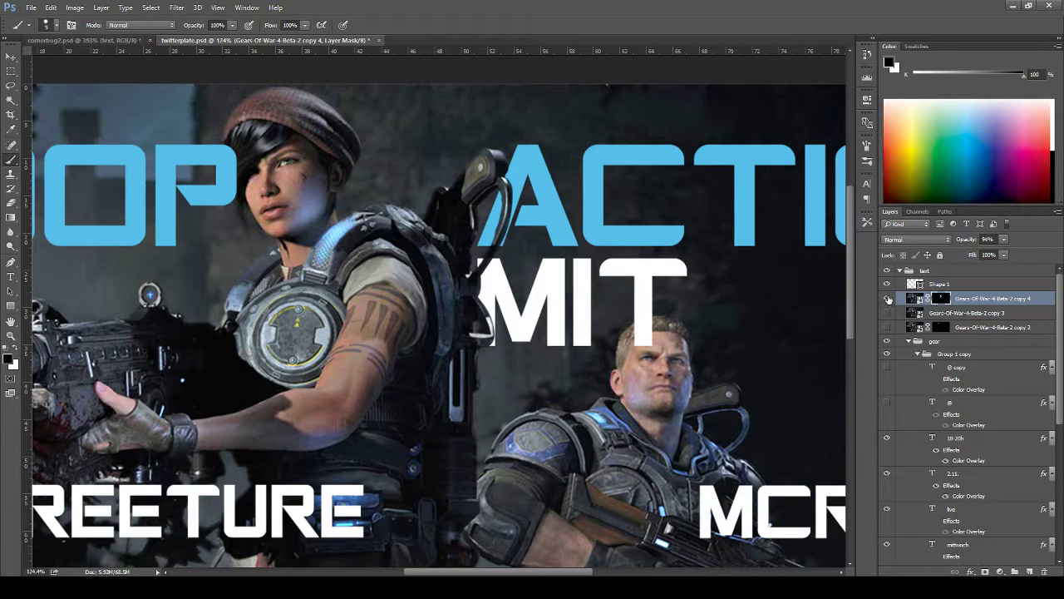
- Show the Gears-Of-War-4-Beta-2 copy 2 layer and check the overlap by toggling the copy 4 layer's visibility
left_click_drag(744, 416, 723, 422)
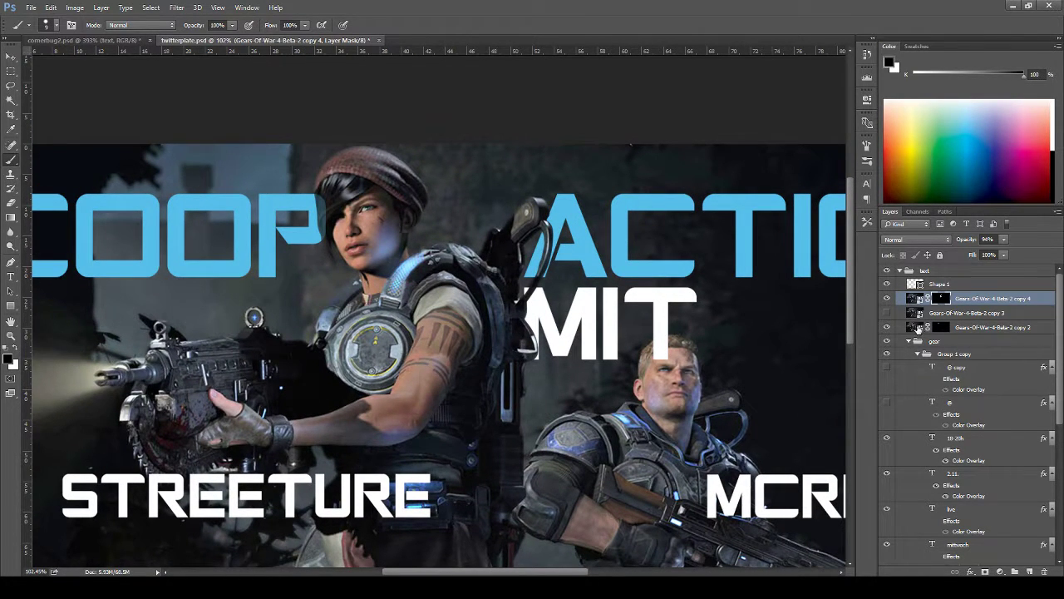
left_click(916, 327)
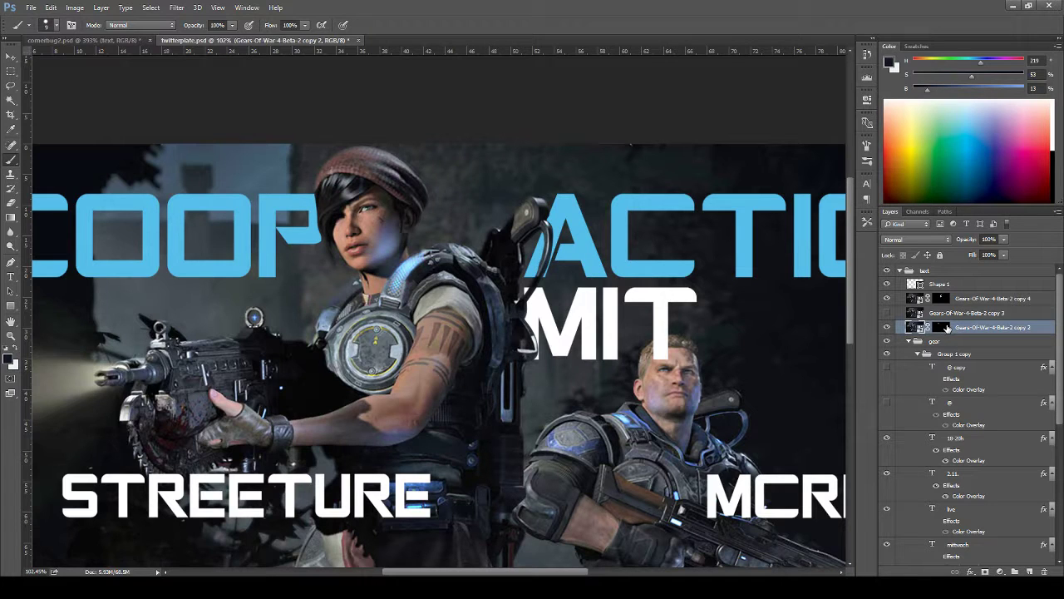
left_click_drag(687, 406, 623, 334)
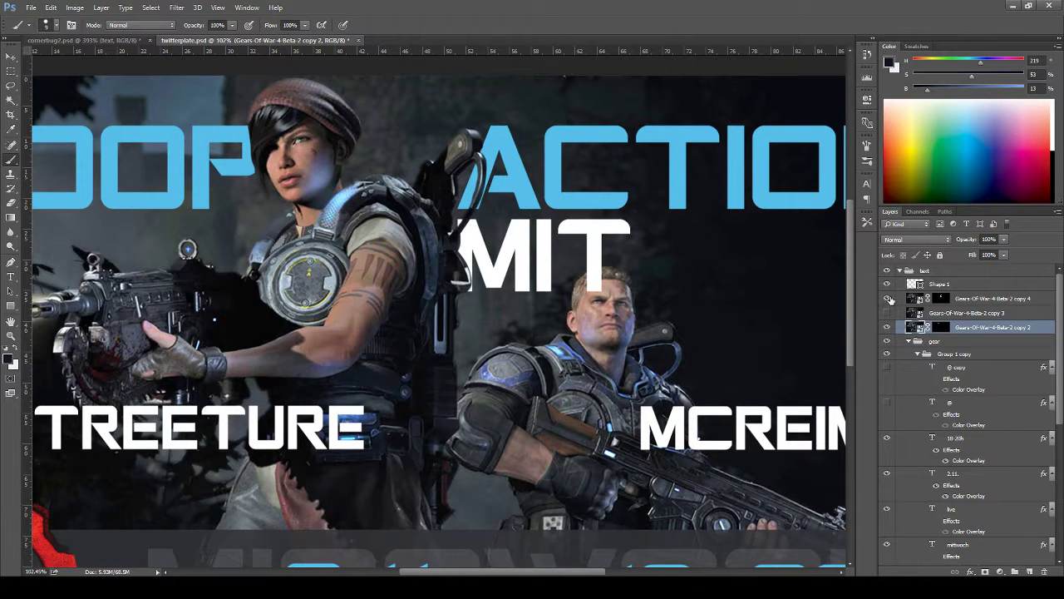
left_click(887, 299)
left_click(887, 299)
- Paint white on the copy 4 layer's mask over the man's head so it covers the lower stem of the T in MIT
left_click(942, 298)
scroll(604, 304, "up", 5)
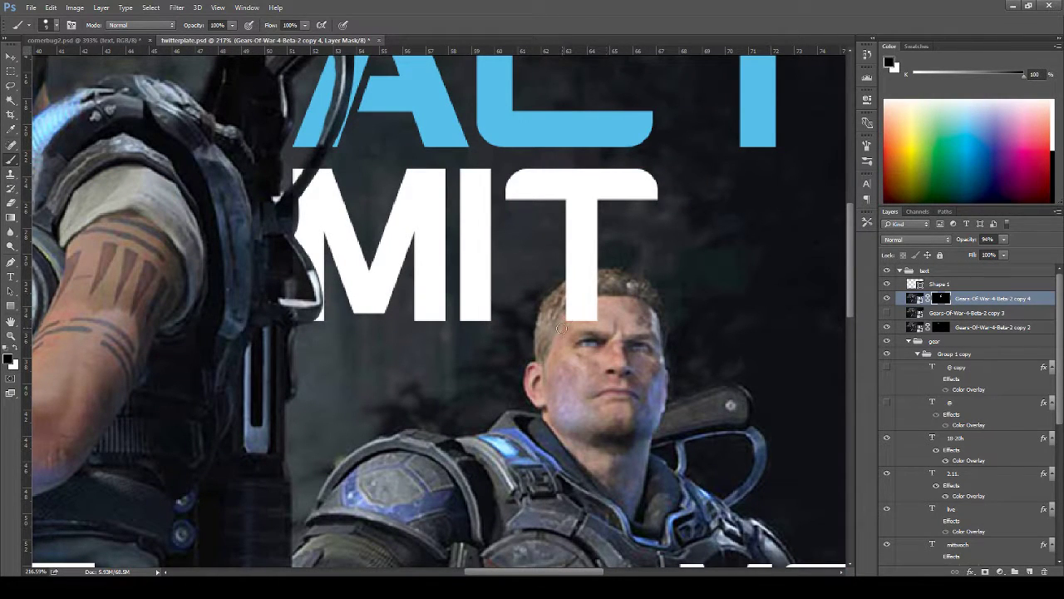
key("x")
mouse_move(597, 303)
left_mouse_down()
mouse_move(581, 333)
mouse_move(586, 300)
mouse_move(565, 304)
mouse_move(586, 293)
mouse_move(570, 297)
mouse_move(577, 286)
mouse_move(568, 285)
mouse_move(592, 278)
left_mouse_up()
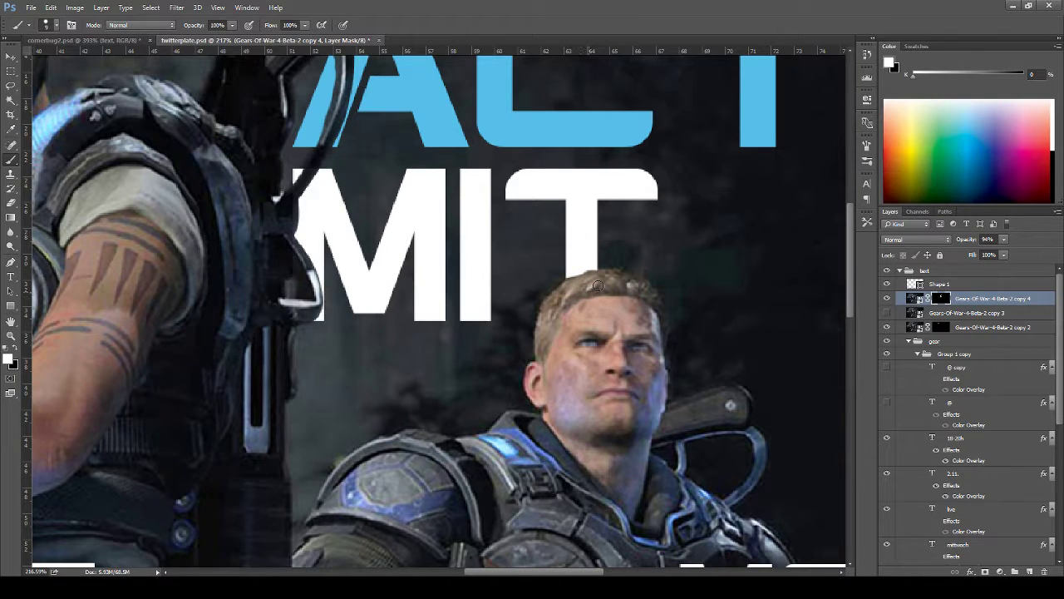
key("x")
key("x")
key("x")
- Choose a soft round brush of 17 px with 0% hardness and 73% flow, with white as the painting colour
left_click(57, 26)
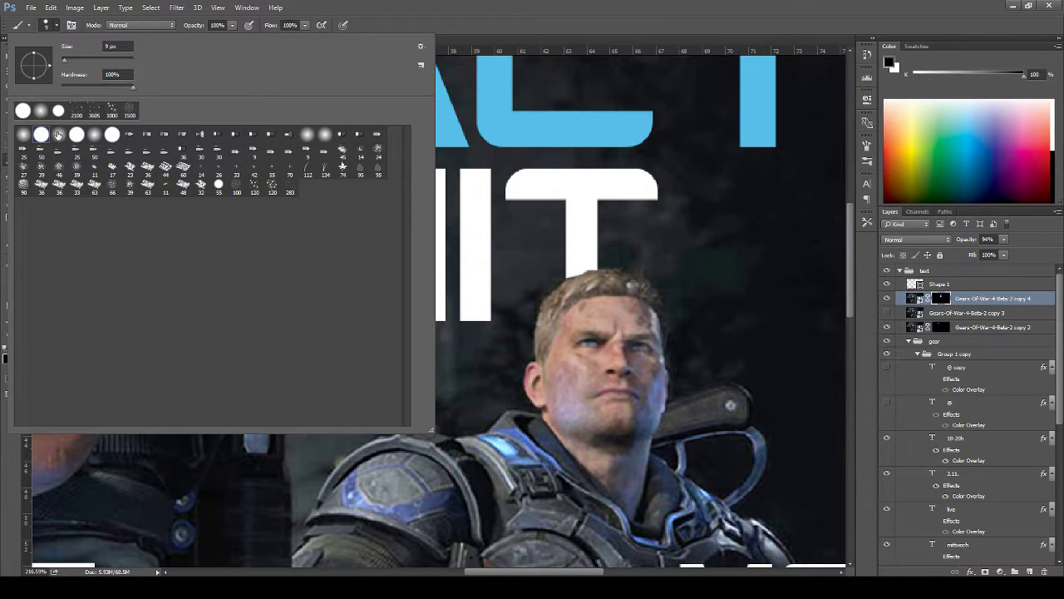
double_click(114, 46)
type("17")
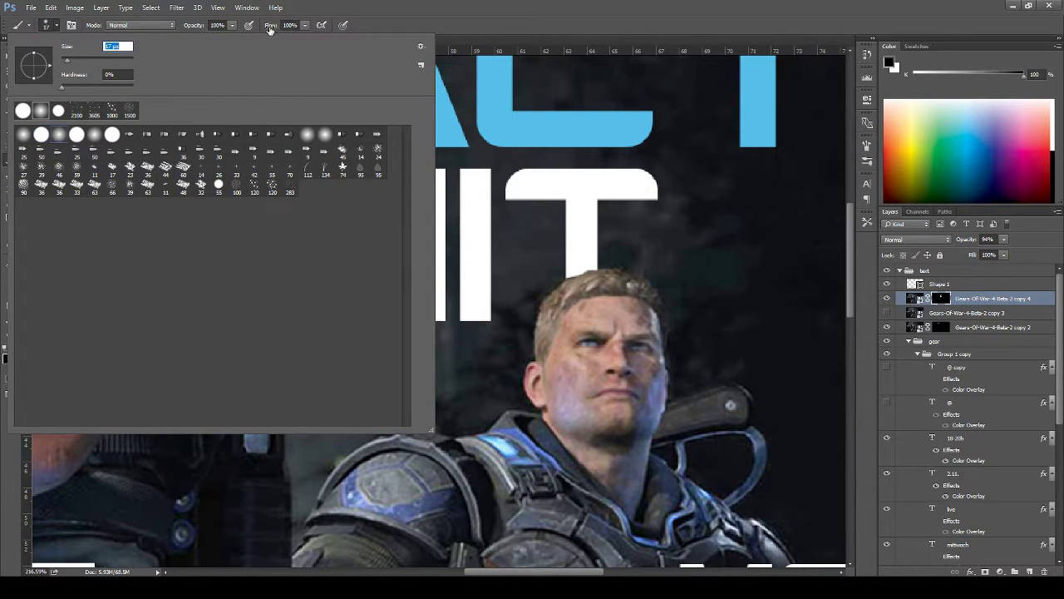
left_click_drag(273, 30, 246, 30)
key("x")
key("x")
key("x")
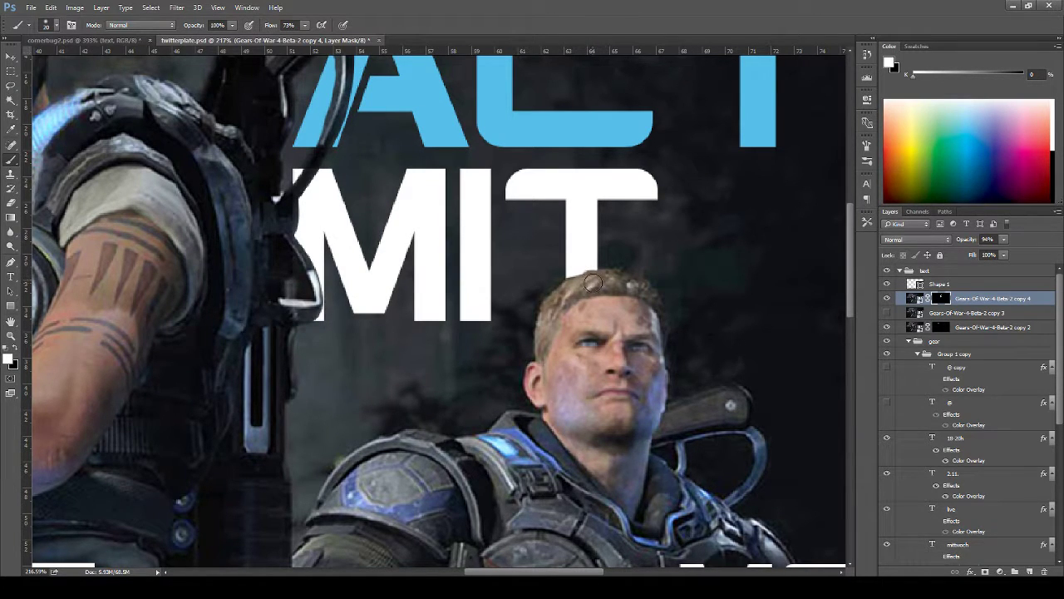
- Refine the mask along the man's hairline with soft strokes where it meets the T
left_click_drag(593, 286, 586, 266)
left_click_drag(578, 285, 586, 286)
left_click_drag(629, 367, 586, 380)
left_click_drag(593, 451, 534, 339)
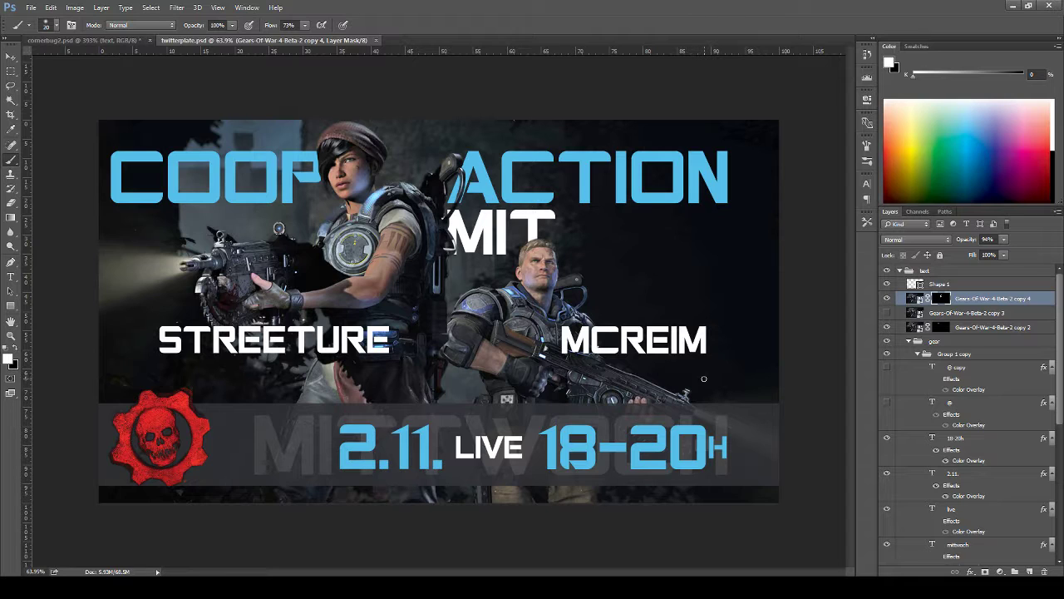
- Duplicate the faint mittwoch text layer in the bottom banner and hide the original layer
key("v")
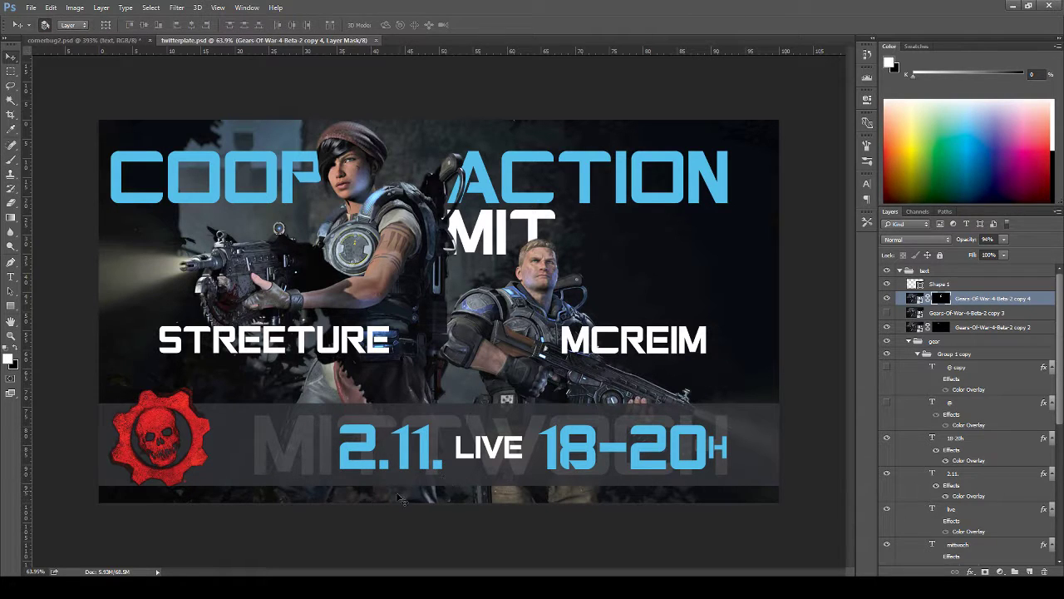
left_click(324, 449)
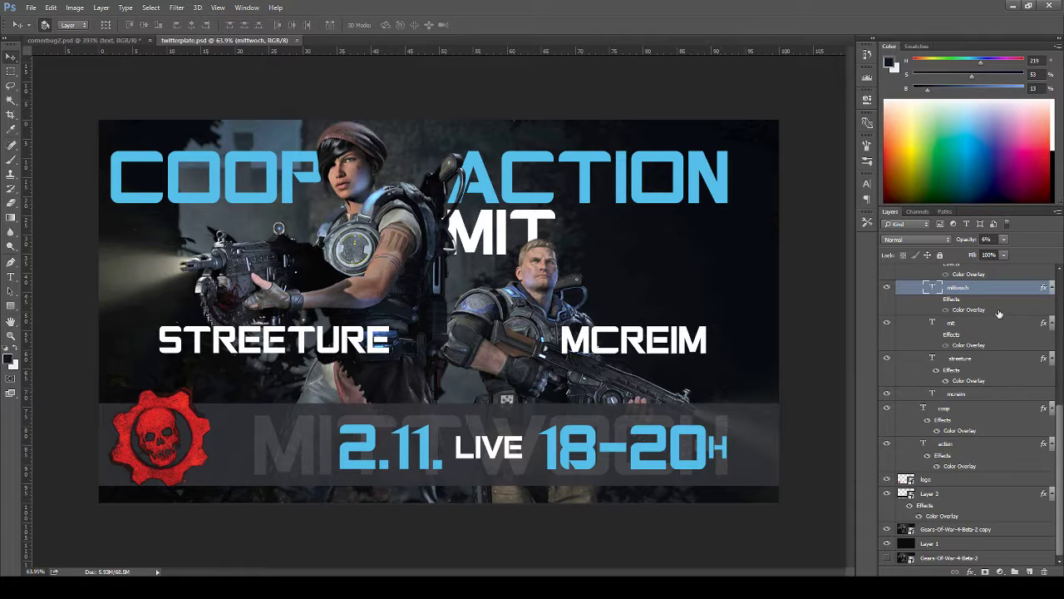
key("ctrl+j")
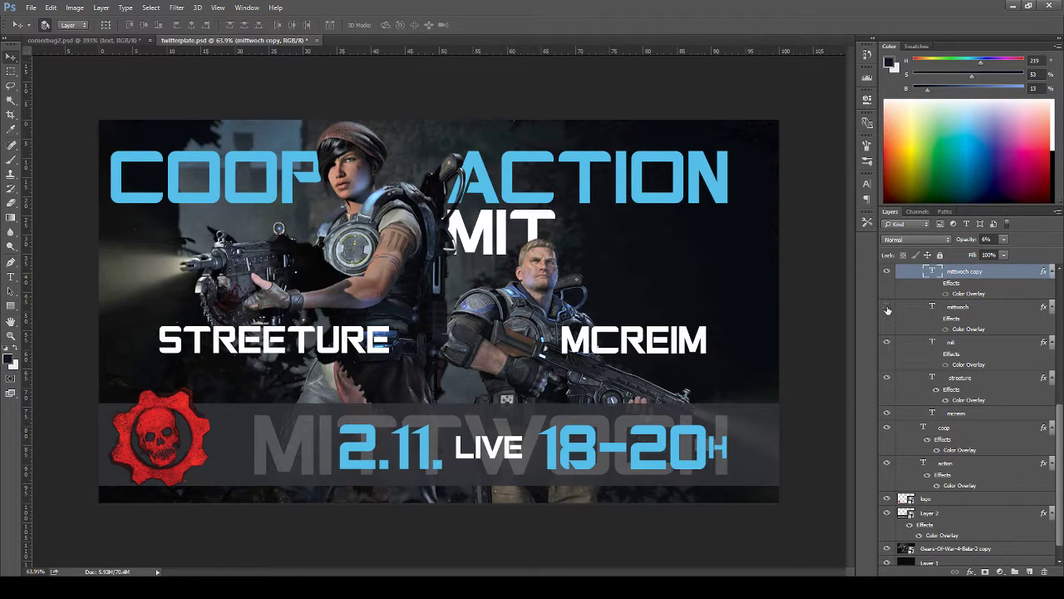
left_click(888, 308)
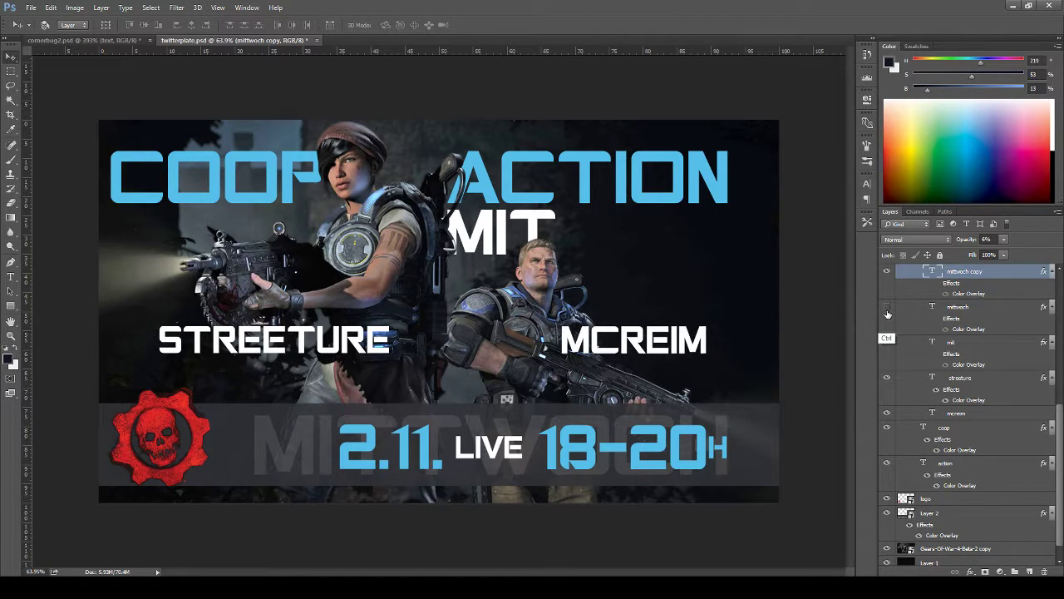
- Show the guides, scale the mittwoch copy to about 52% and place it beside the red skull logo
key("ctrl+semicolon")
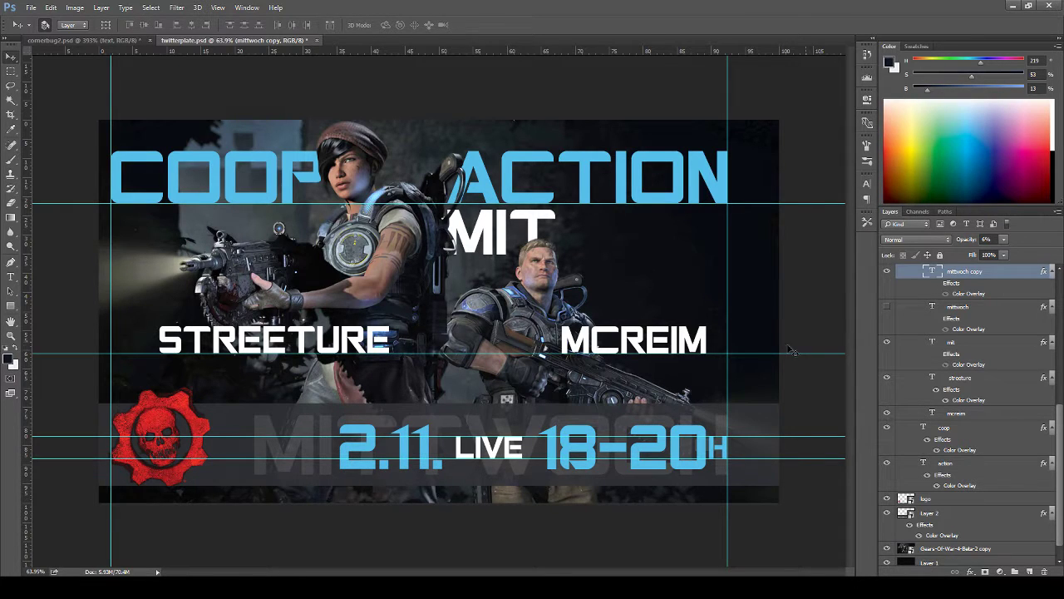
key("ctrl+t")
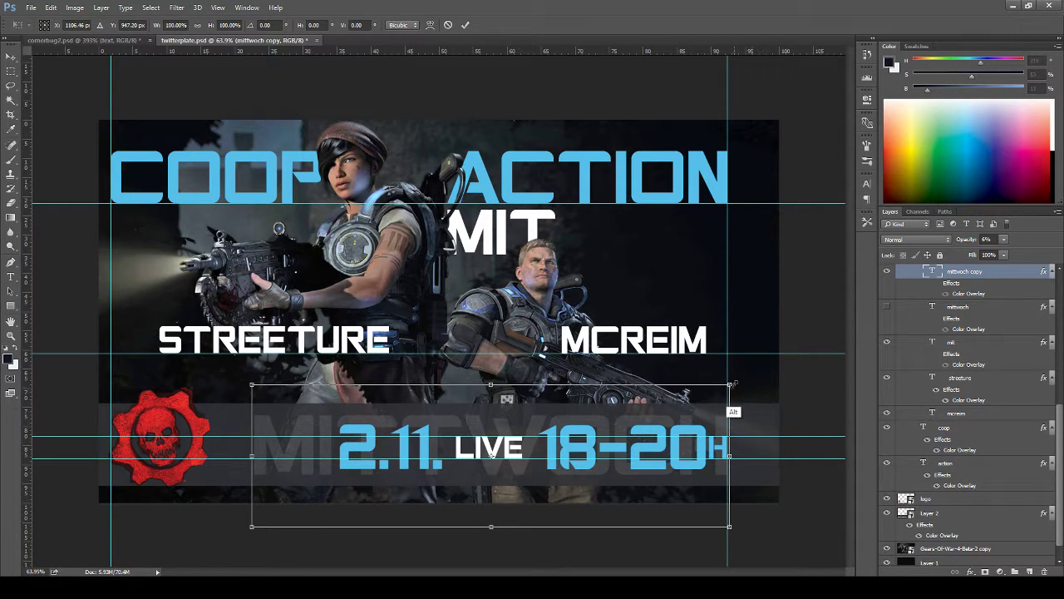
left_click_drag(730, 384, 614, 422)
left_click_drag(538, 457, 384, 464)
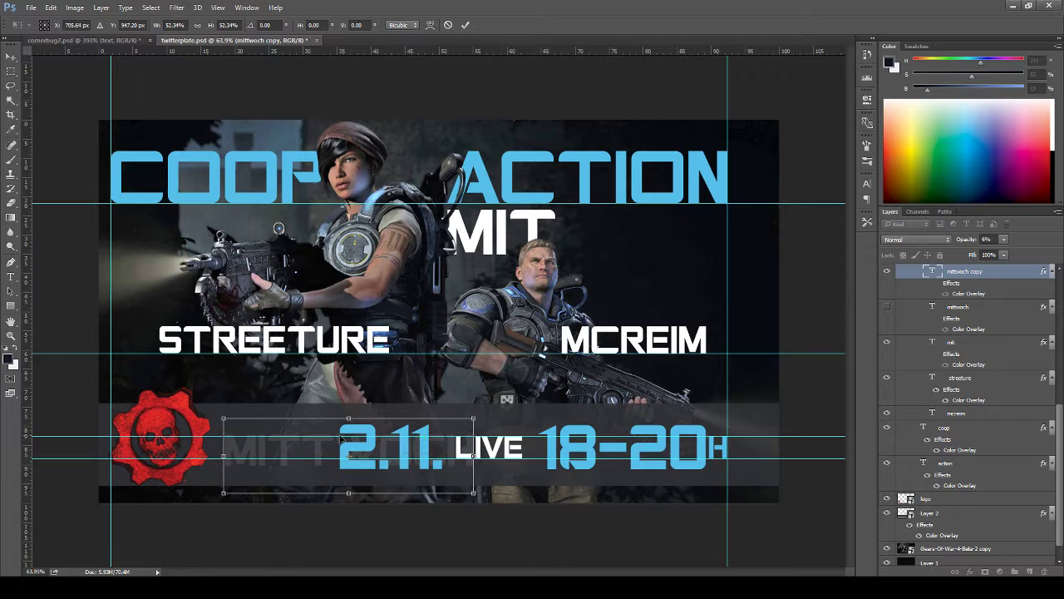
left_click(466, 25)
- Set the mittwoch copy's opacity to 100% and shorten its text to MIT
left_click_drag(961, 241, 1034, 262)
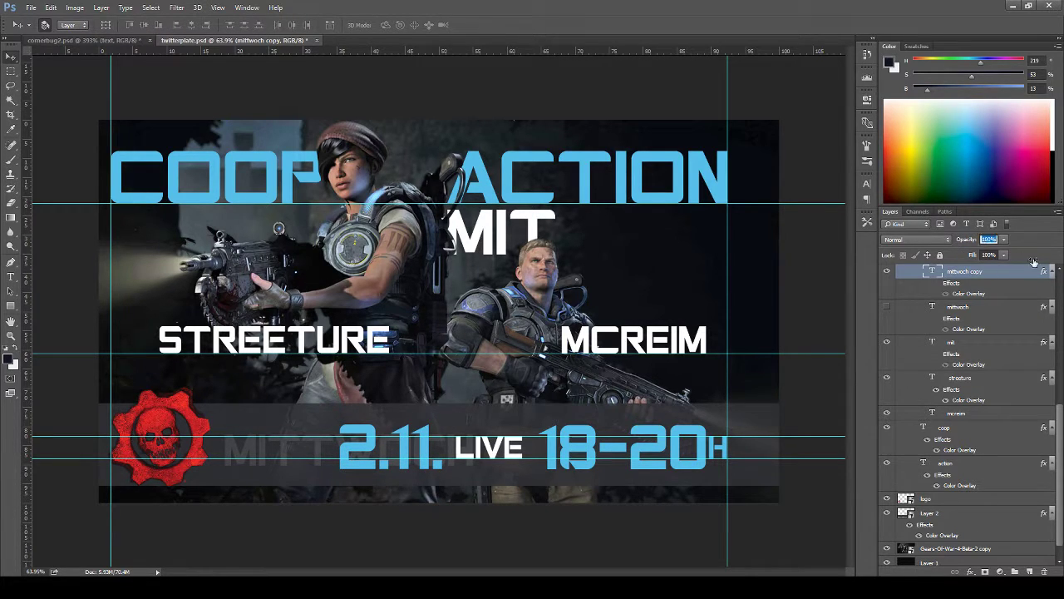
key("t")
left_click_drag(304, 449, 596, 429)
key("Delete")
key("Delete")
key("Delete")
key("Delete")
key("Delete")
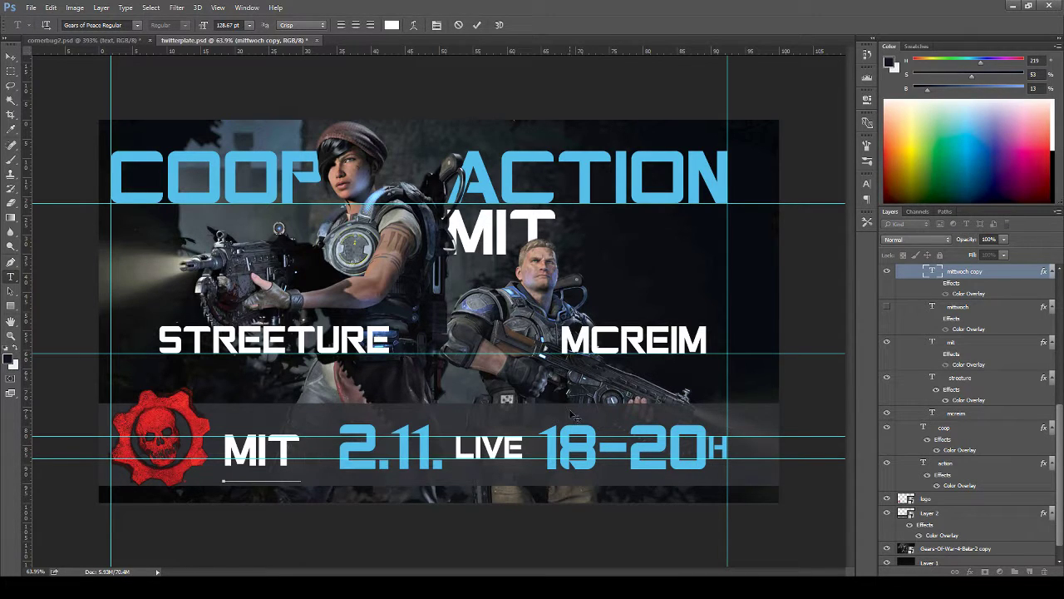
key("ctrl+Return")
- Scale the banner's MIT text to about 72% and fit it between the two lower guides before the 2.11. date
key("ctrl+t")
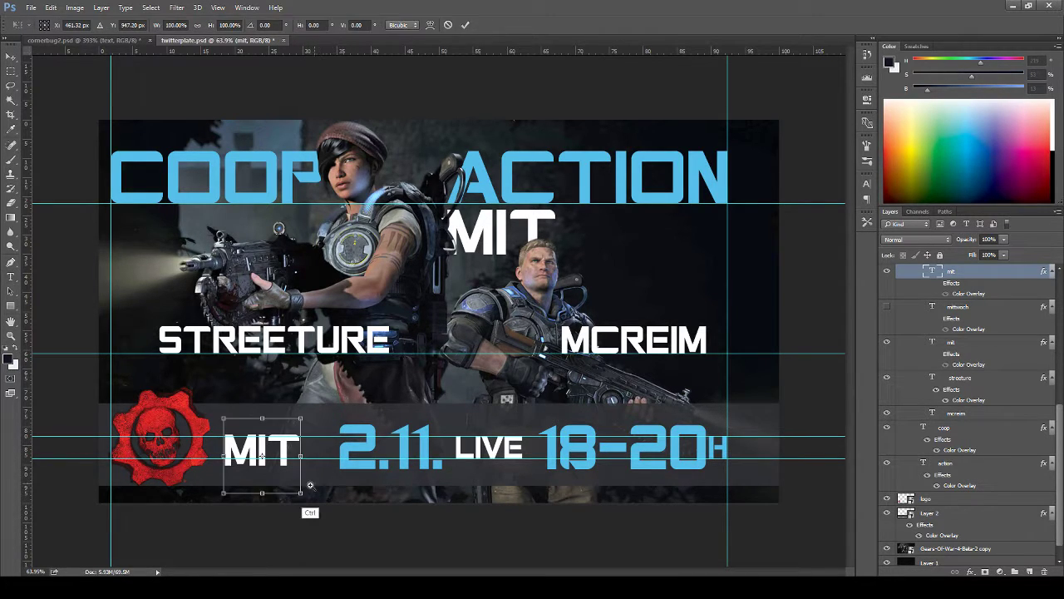
scroll(312, 503, "up", 5)
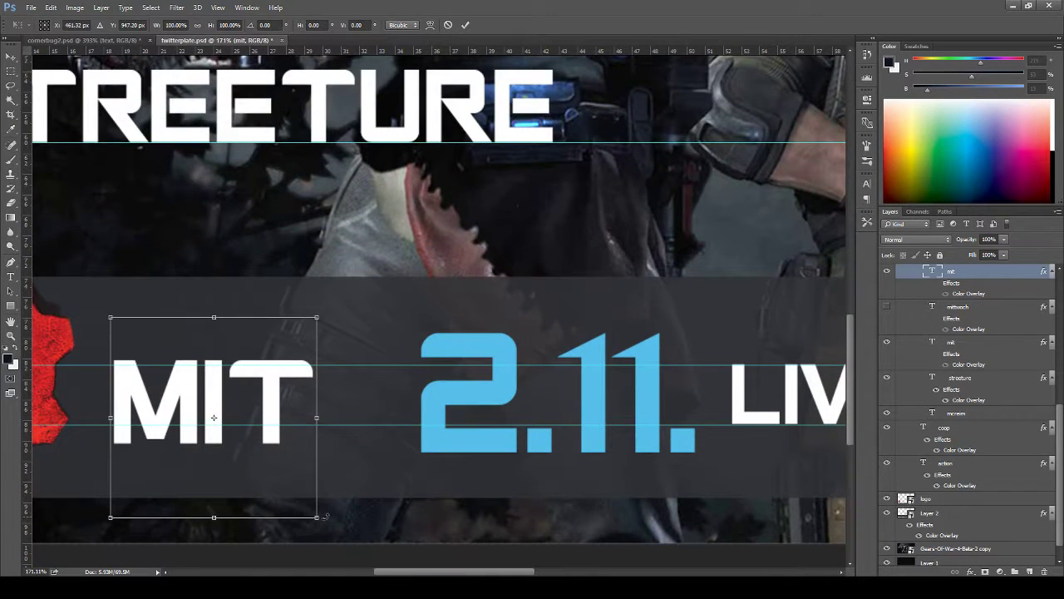
left_click_drag(324, 517, 265, 467)
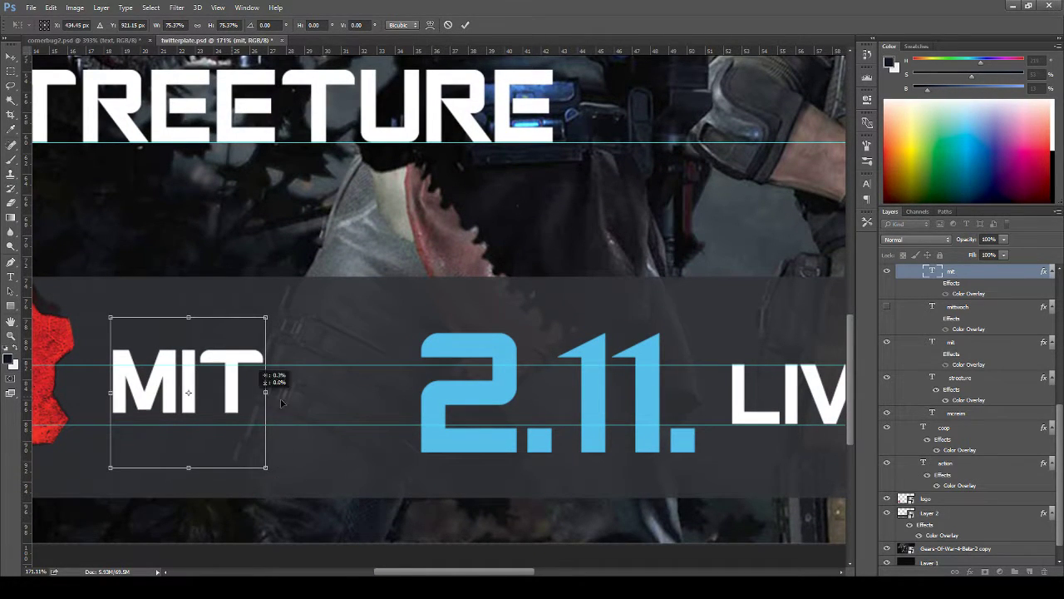
left_click_drag(247, 404, 332, 417)
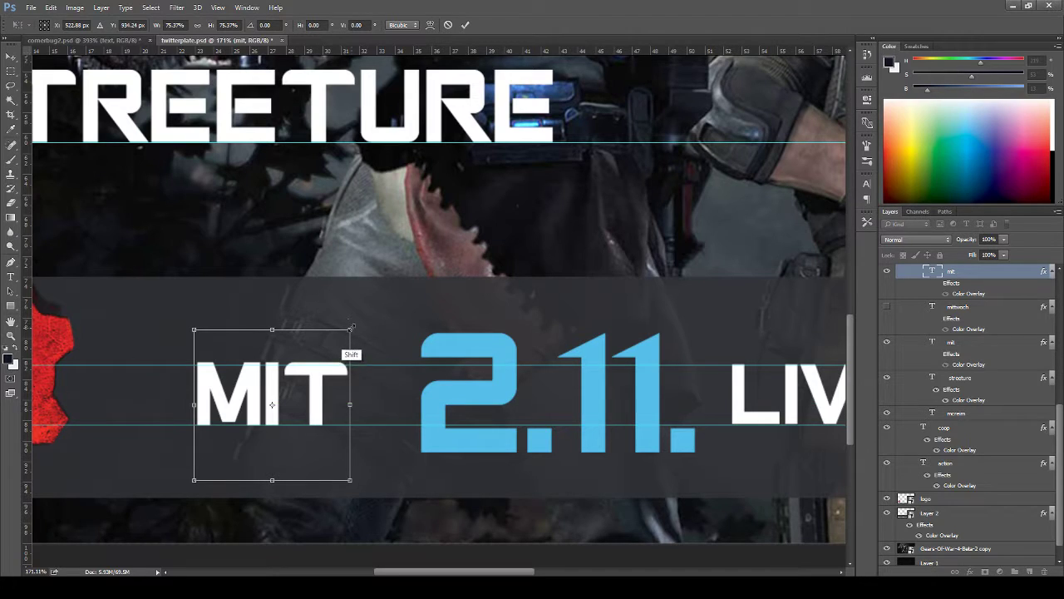
left_click_drag(346, 322, 342, 327)
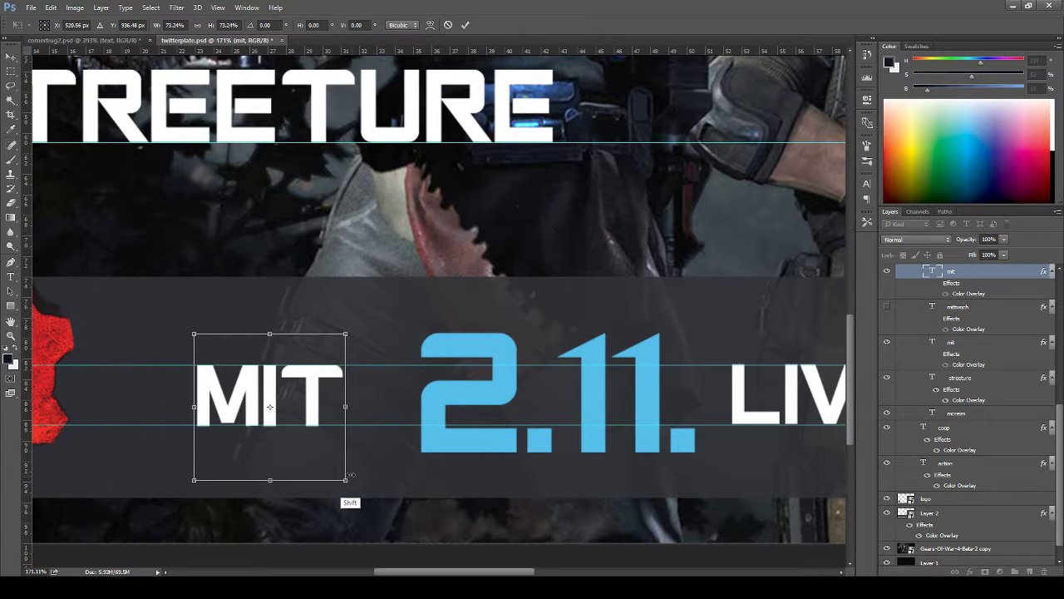
left_click_drag(346, 479, 344, 477)
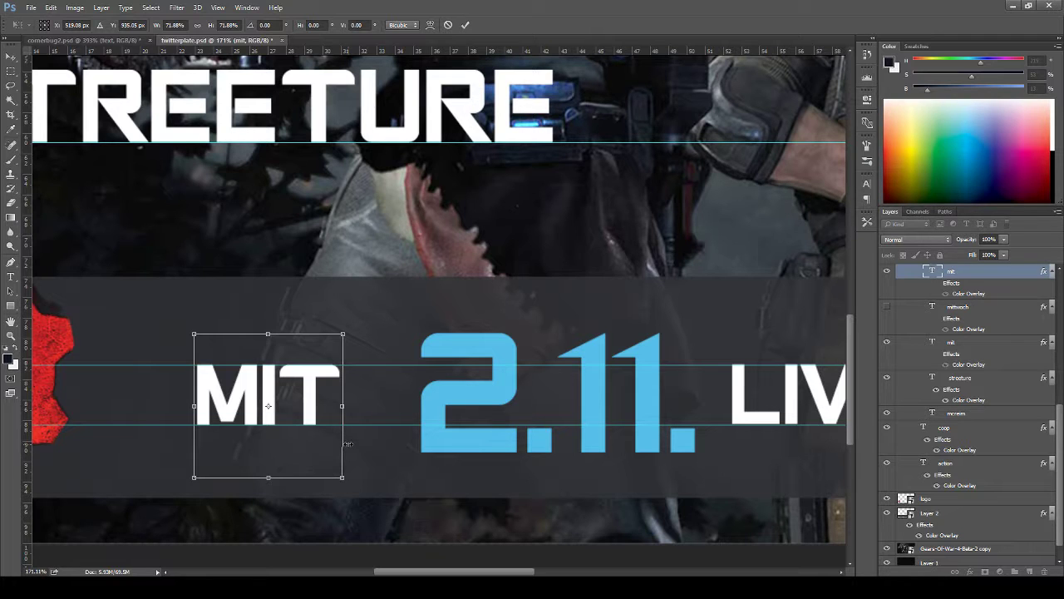
key("Return")
key("ctrl+0")
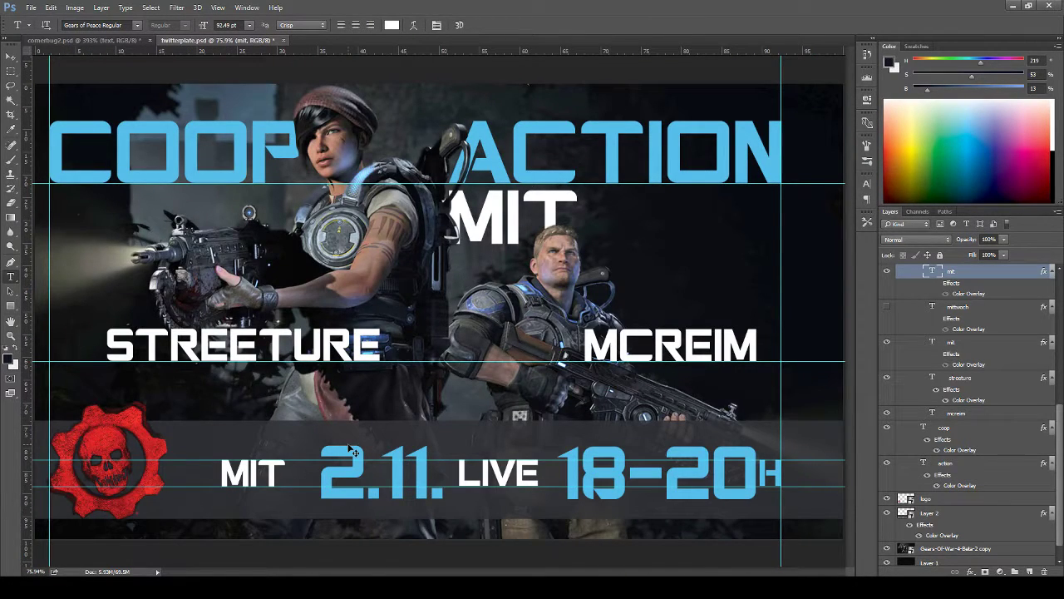
- Hide the guides and move the 2.11. date close to the banner's MIT text
key("ctrl+h")
key("v")
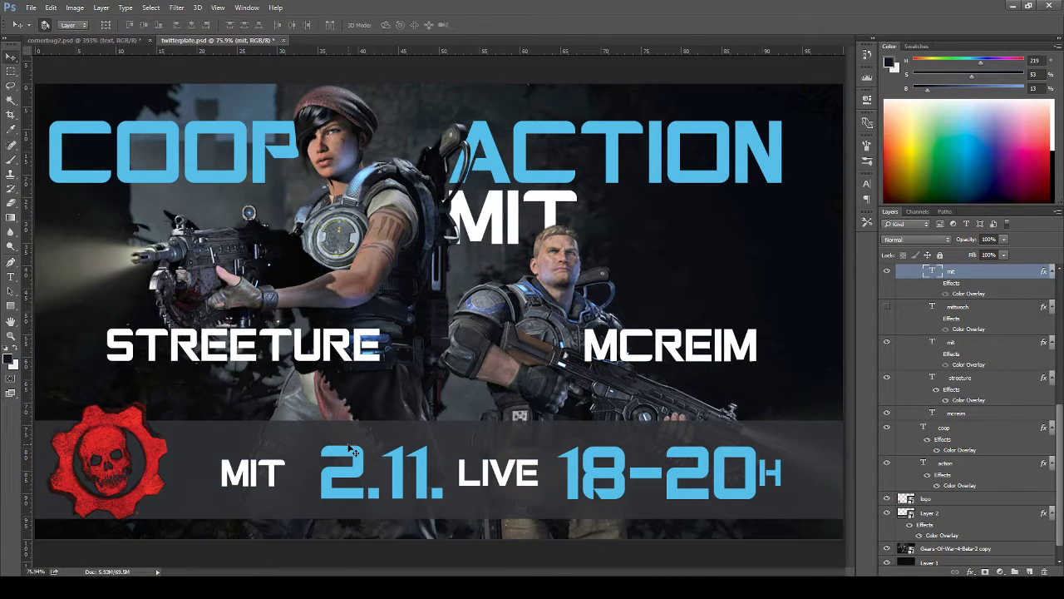
left_click(427, 486)
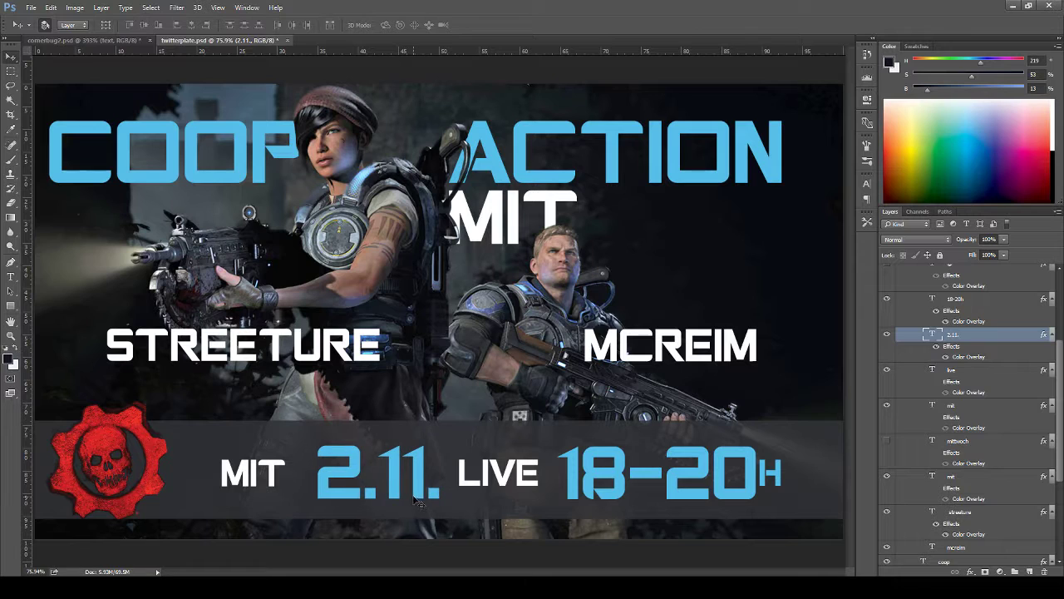
left_click_drag(410, 499, 407, 523)
key("shift+Left")
key("shift+Left")
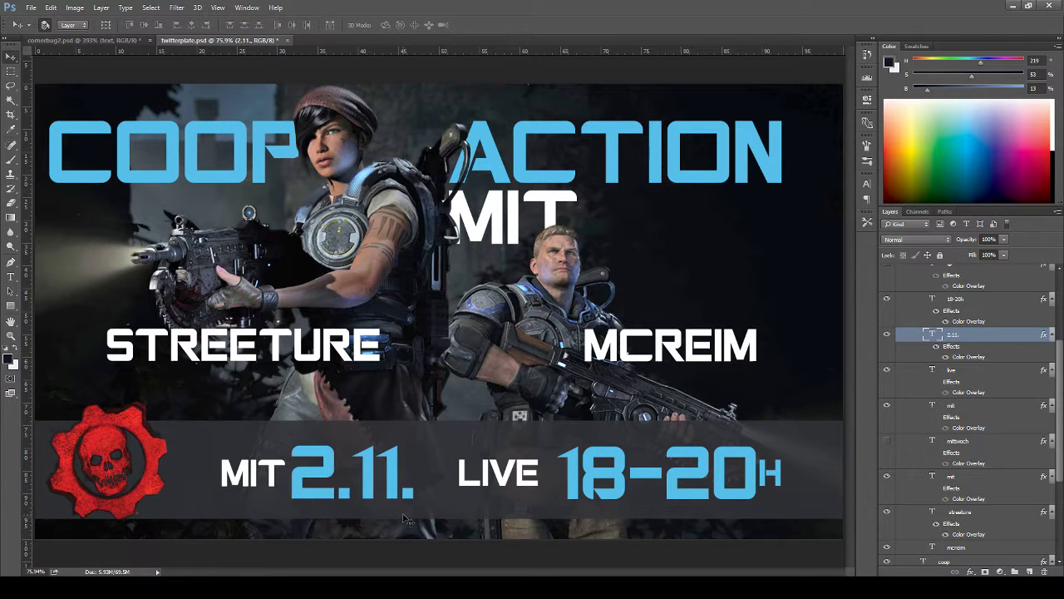
- Nudge the banner's MIT text slightly towards the skull logo to widen its gap to the date
left_click(272, 484)
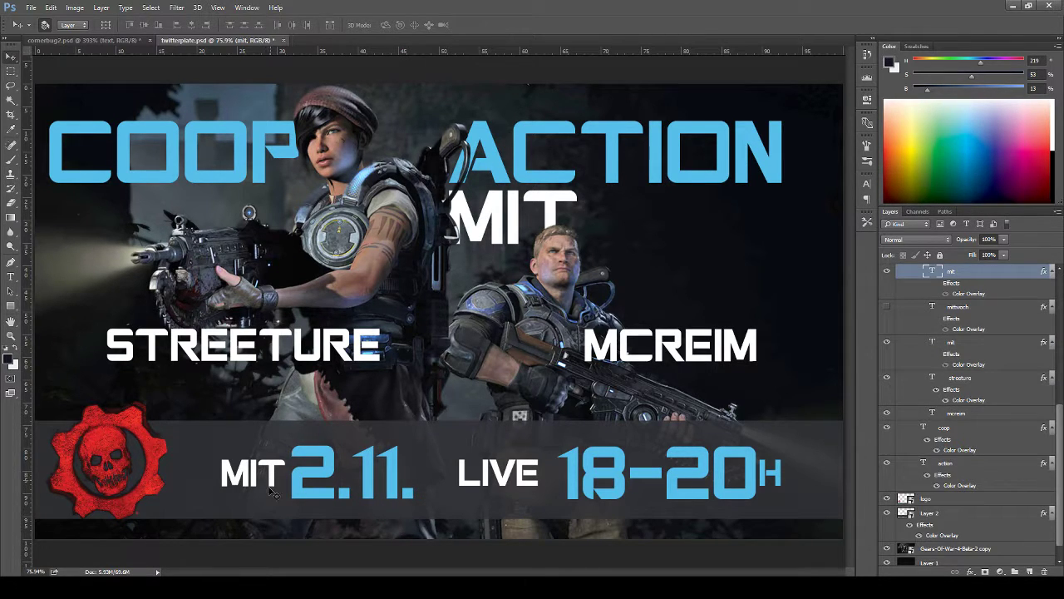
key("Left")
key("Left")
key("Left")
key("Left")
key("Left")
key("Left")
key("Left")
key("Left")
key("Left")
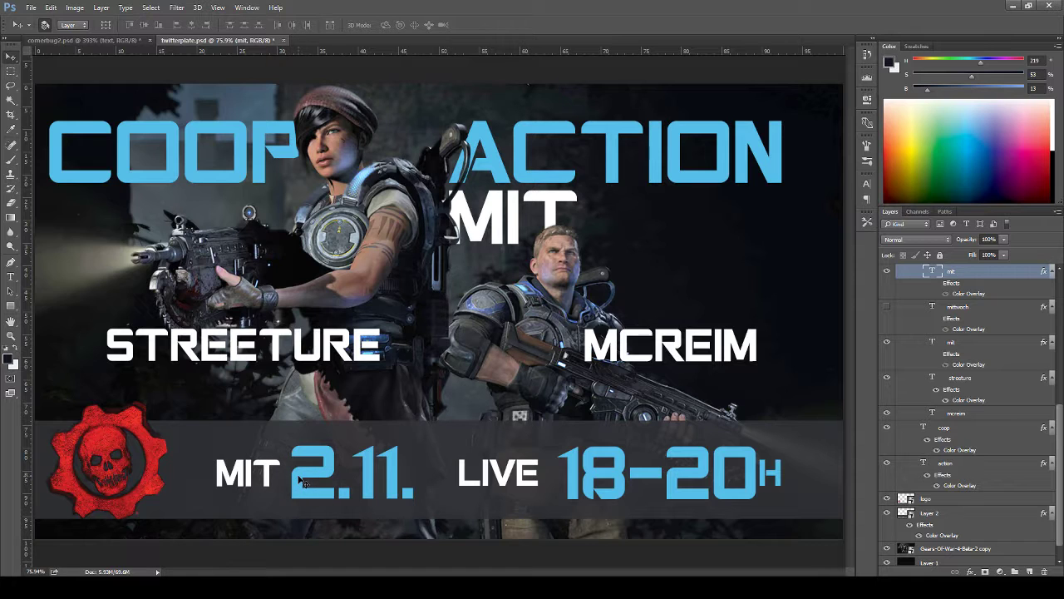
- Select the banner's MIT and 2.11. texts together and nudge both slightly towards the skull logo
left_click(301, 484, "shift")
key("Left")
key("Left")
key("Left")
key("Left")
key("Left")
key("Left")
key("Left")
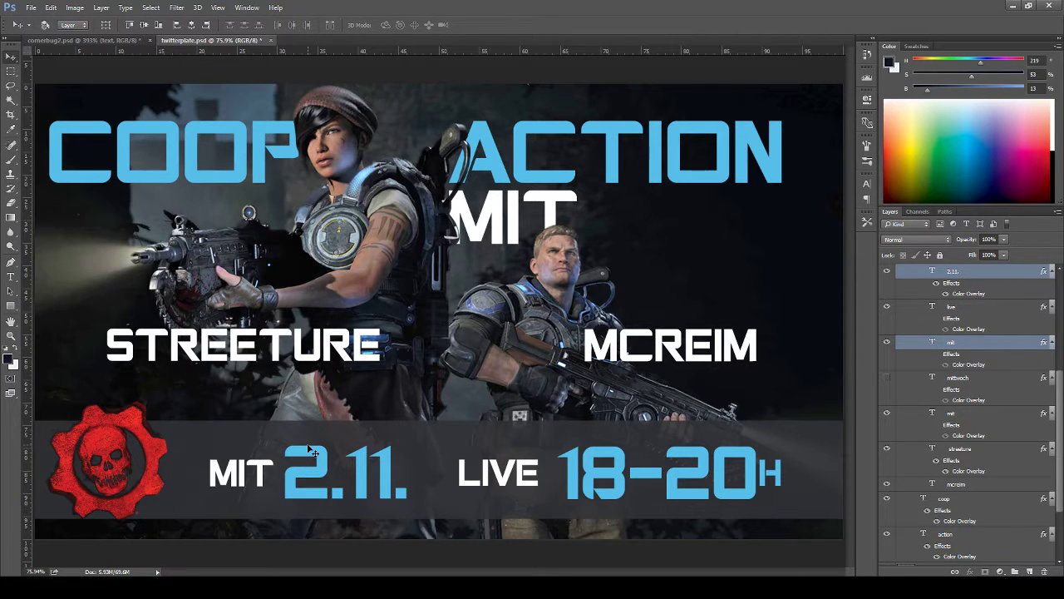
- Group the selected MIT and 2.11. layers and name the group datum
key("ctrl+minus")
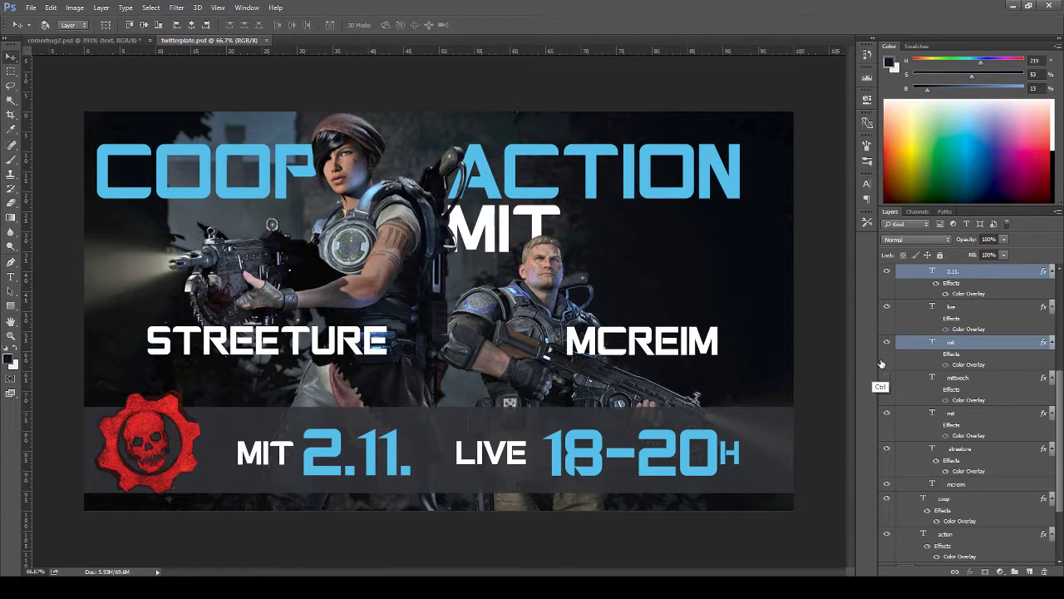
key("ctrl+g")
double_click(957, 357)
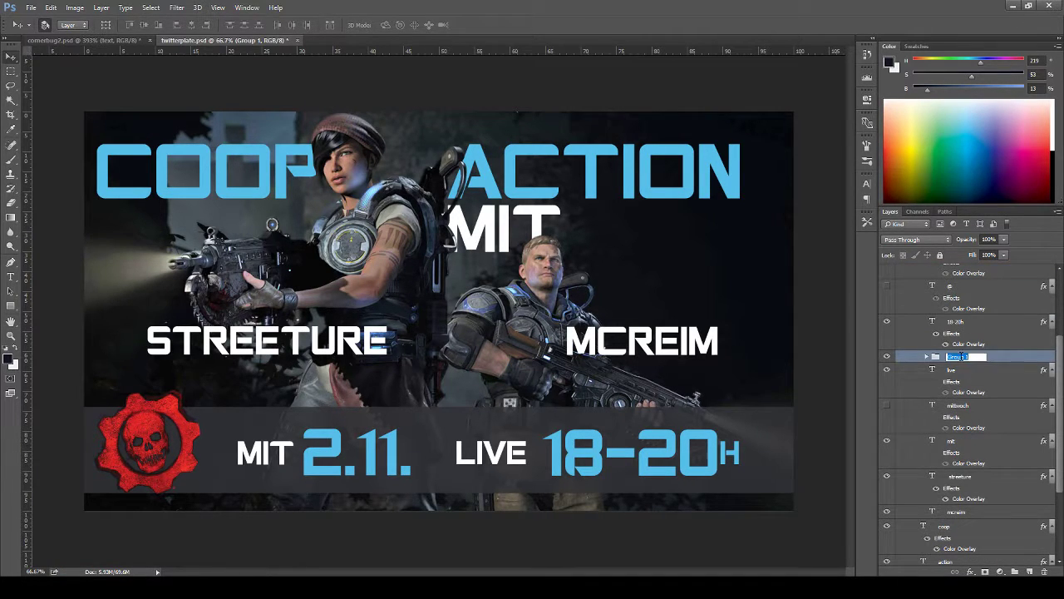
type("datum")
key("Return")
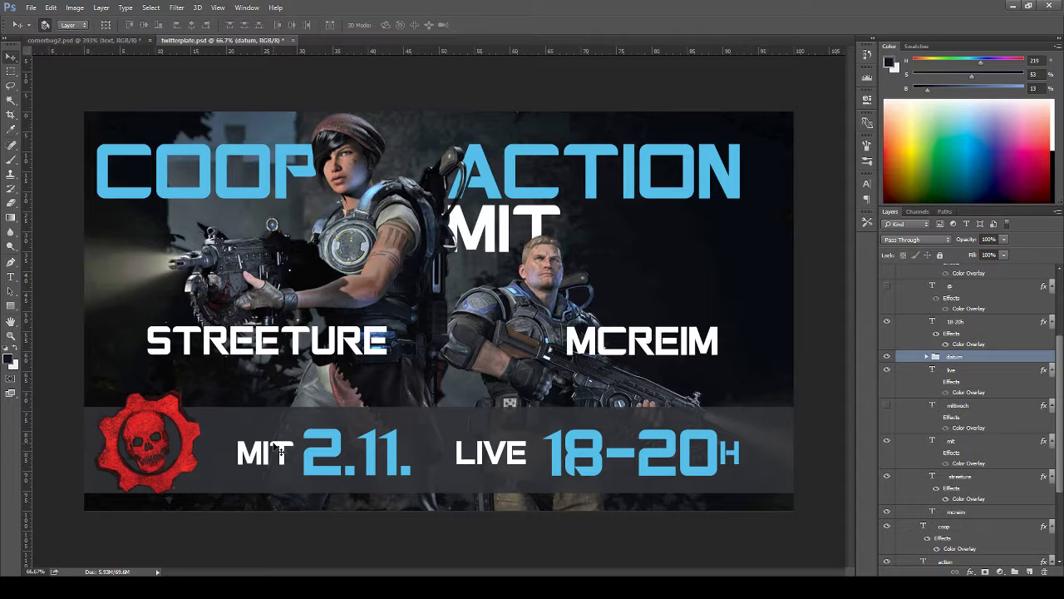
- Hide the mit layer inside the datum group, show the mittwoch layer again and turn on its layer effects
left_click(926, 356)
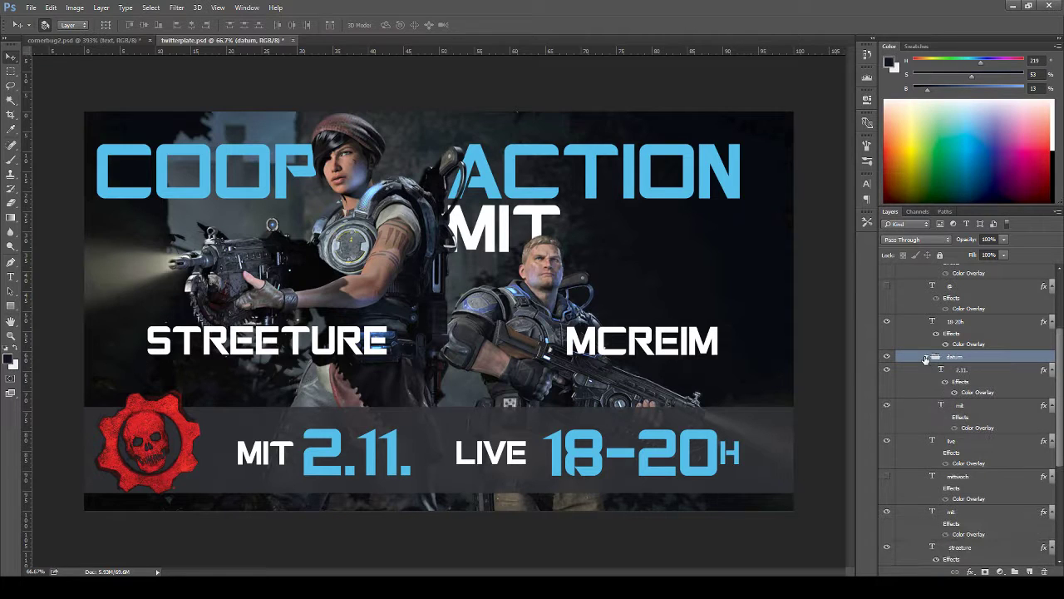
left_click(887, 406)
left_click(888, 476)
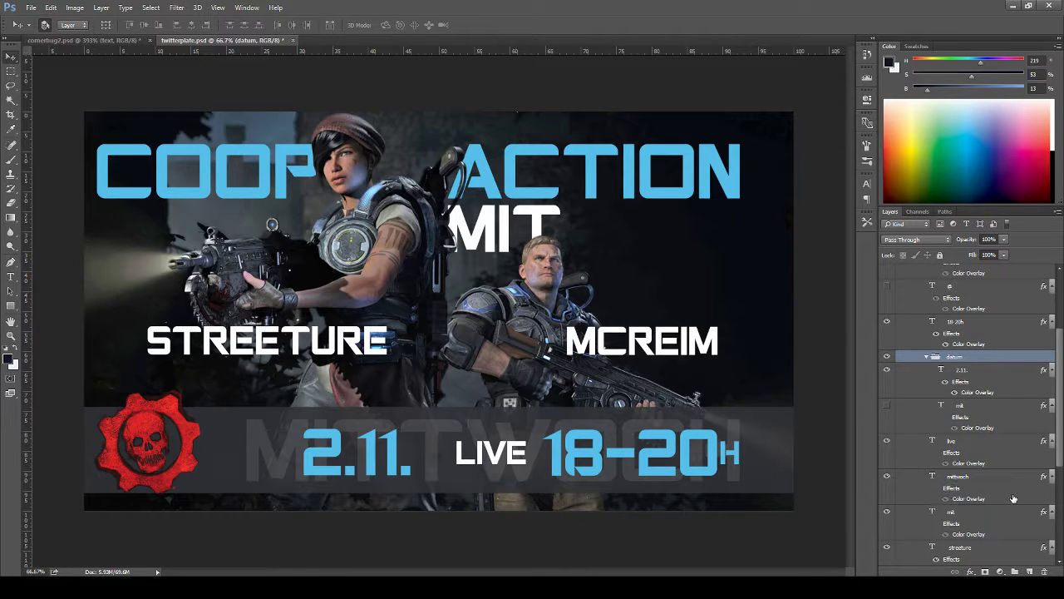
left_click(936, 488)
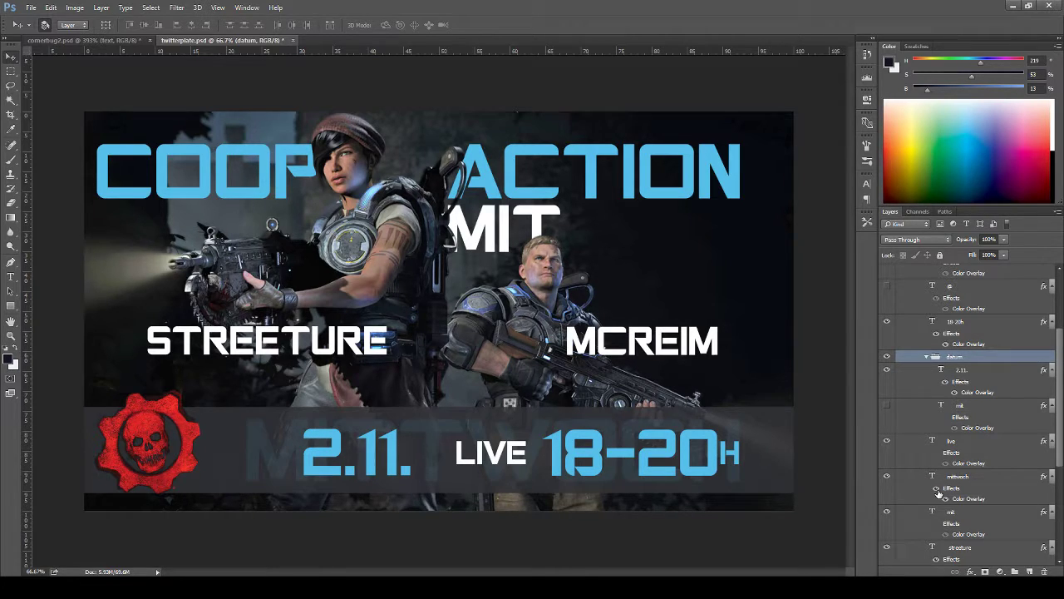
- Edit the mittwoch layer's Color Overlay and try various overlay colours sampled from the background and the two characters
double_click(965, 498)
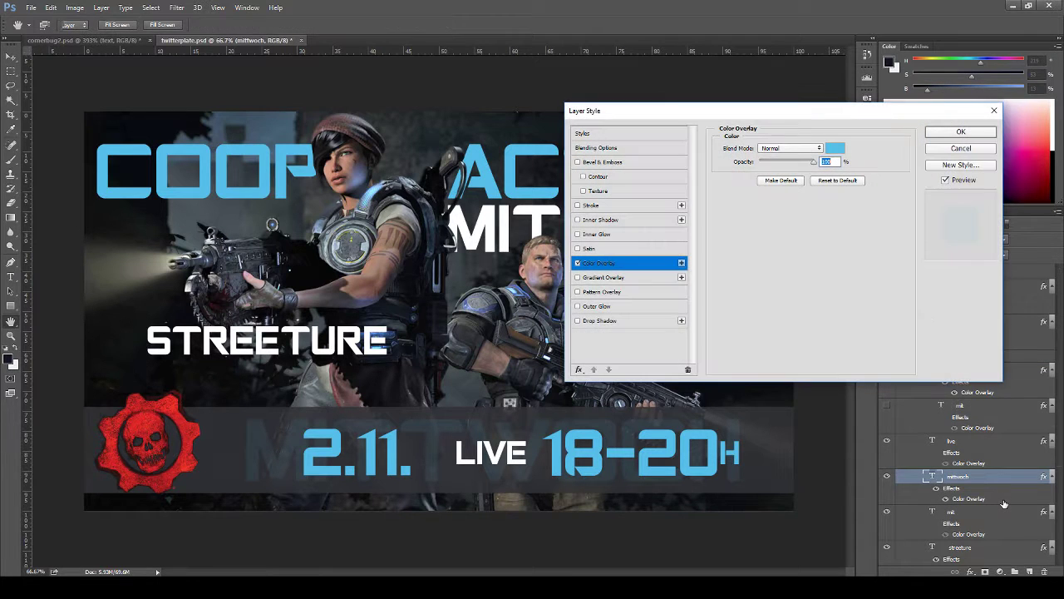
left_click(834, 149)
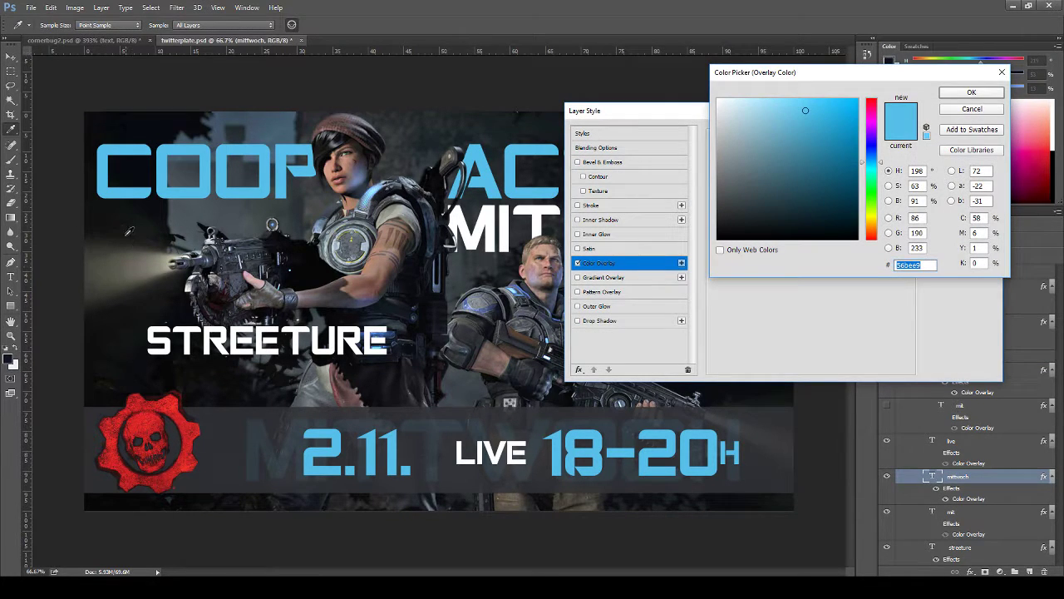
left_click(139, 217)
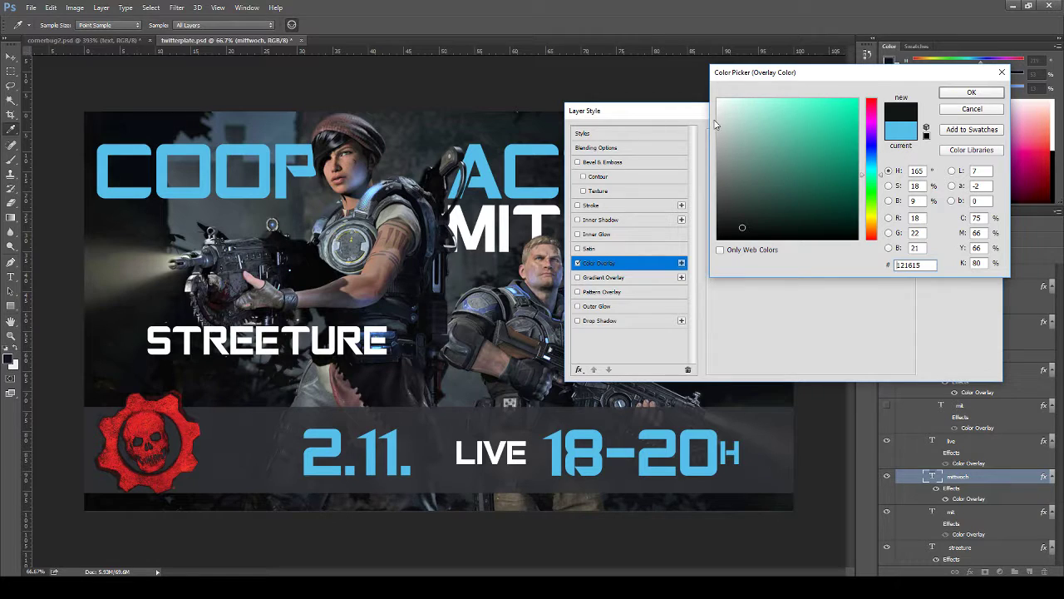
left_click(545, 119)
left_click(519, 117)
left_click(534, 271)
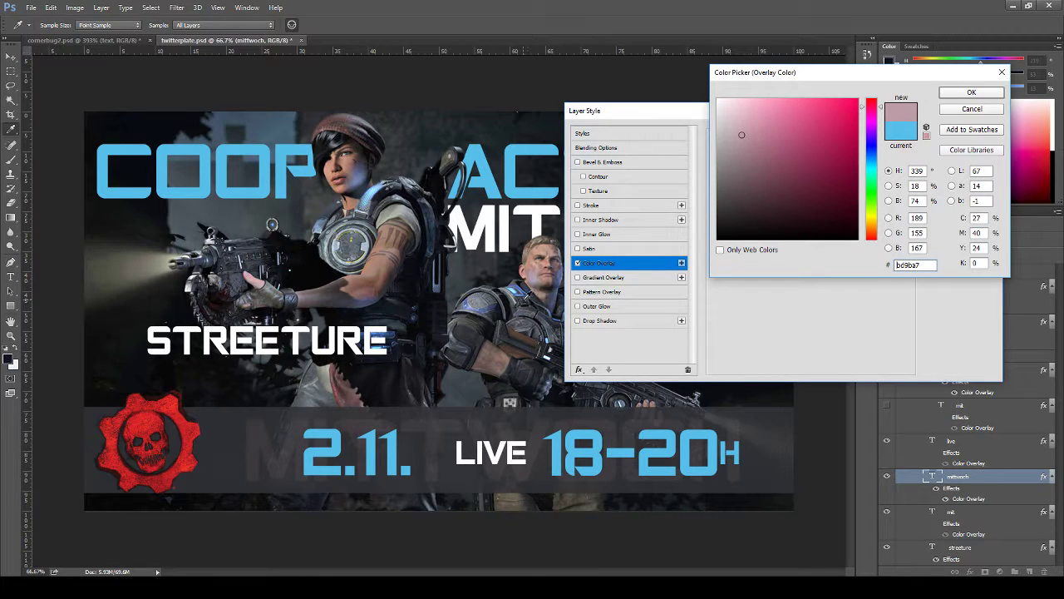
left_click(529, 296)
left_click(536, 301)
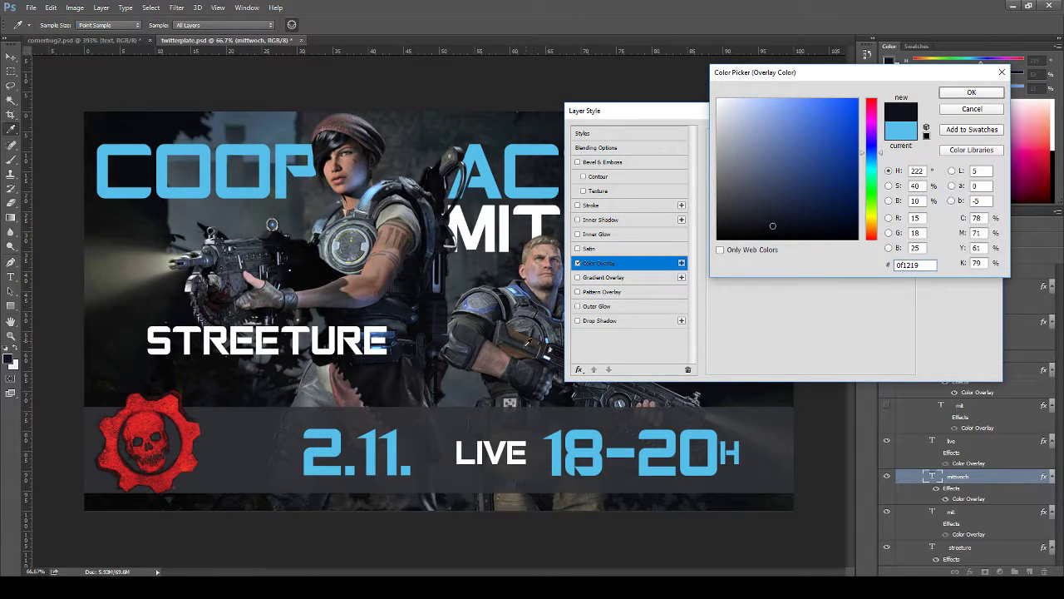
left_click(529, 335)
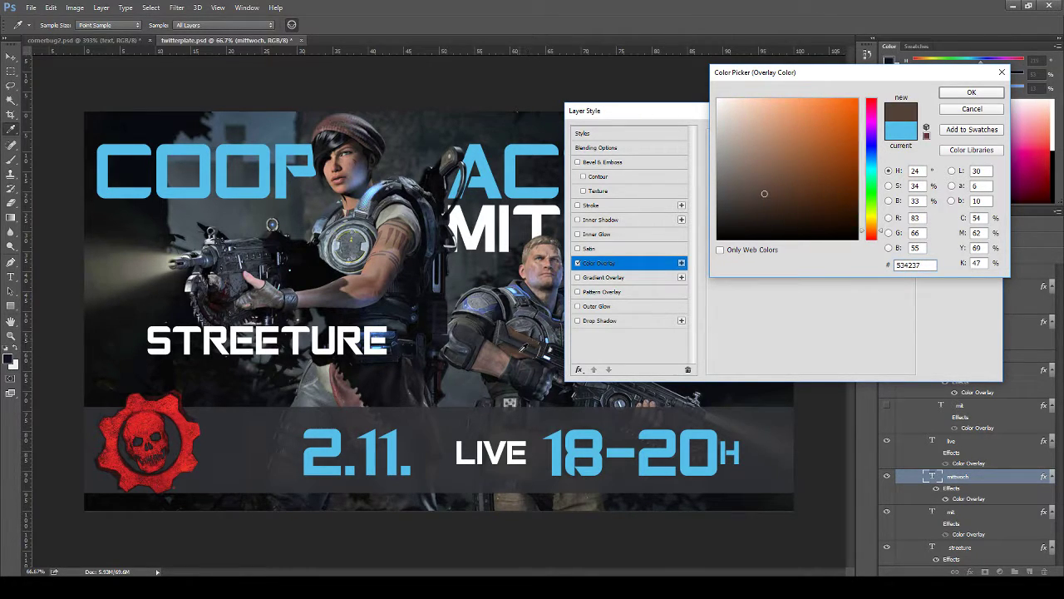
left_click(517, 352)
left_click(494, 354)
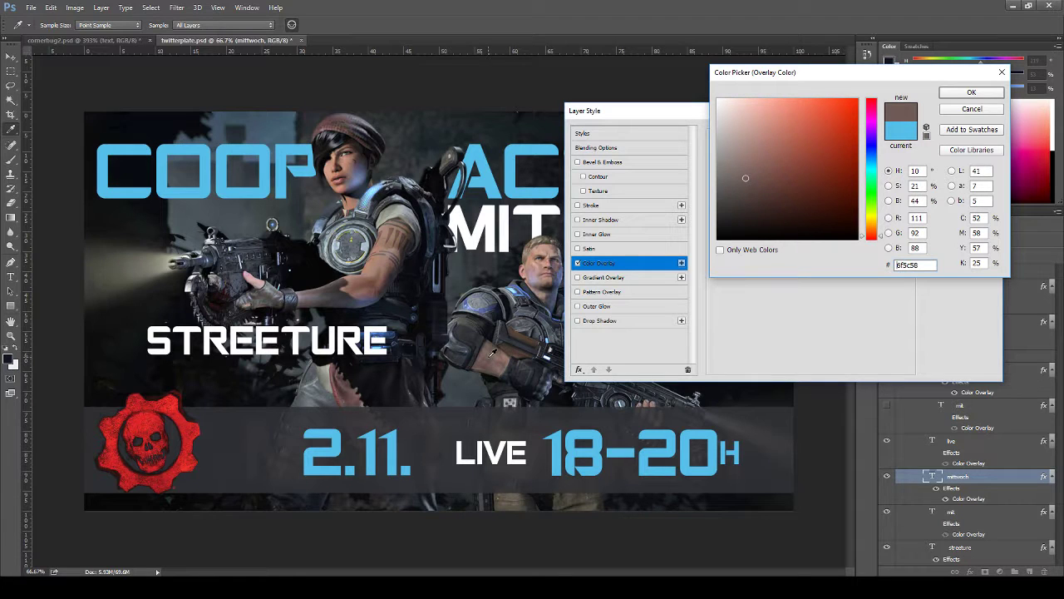
left_click(415, 363)
left_click(397, 376)
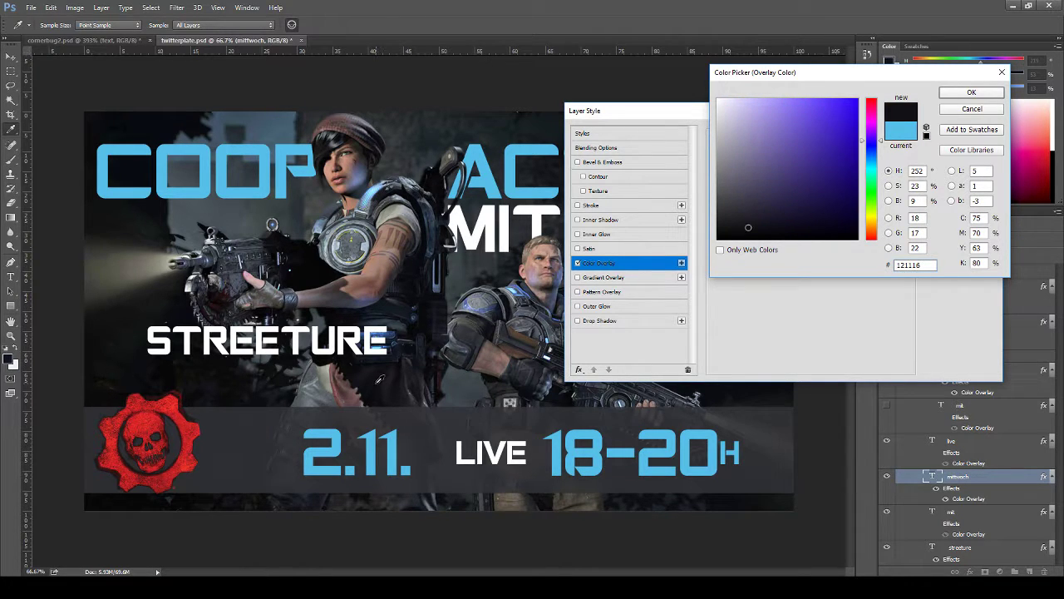
left_click(353, 381)
left_click(322, 375)
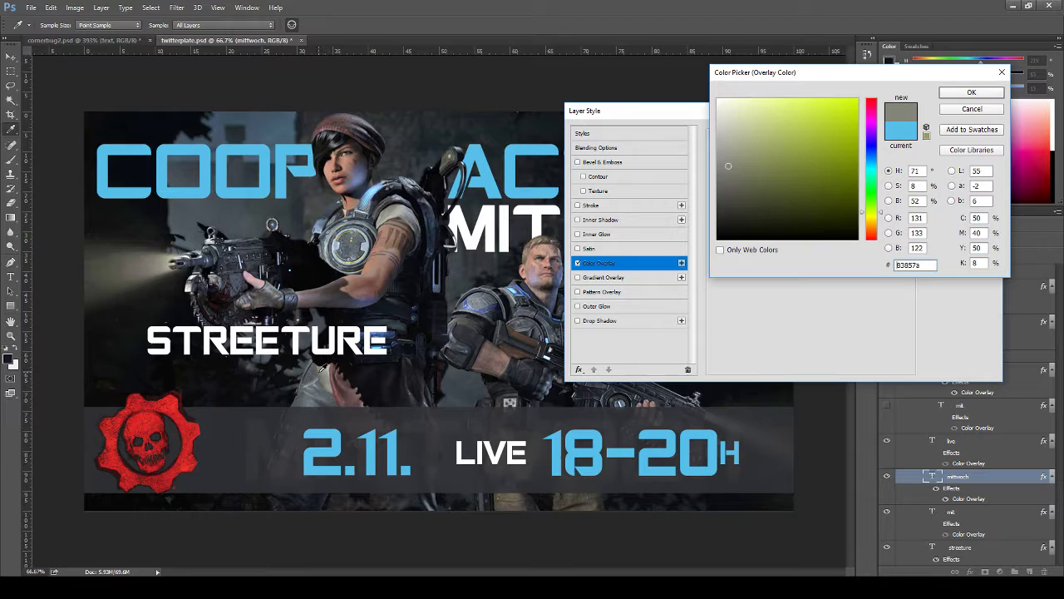
left_click(324, 374)
left_click(326, 367)
left_click(322, 366)
- Set the mittwoch layer's overlay colour to white (ffffff), sampled from the STREETURE text, and apply the layer style
left_click(358, 339)
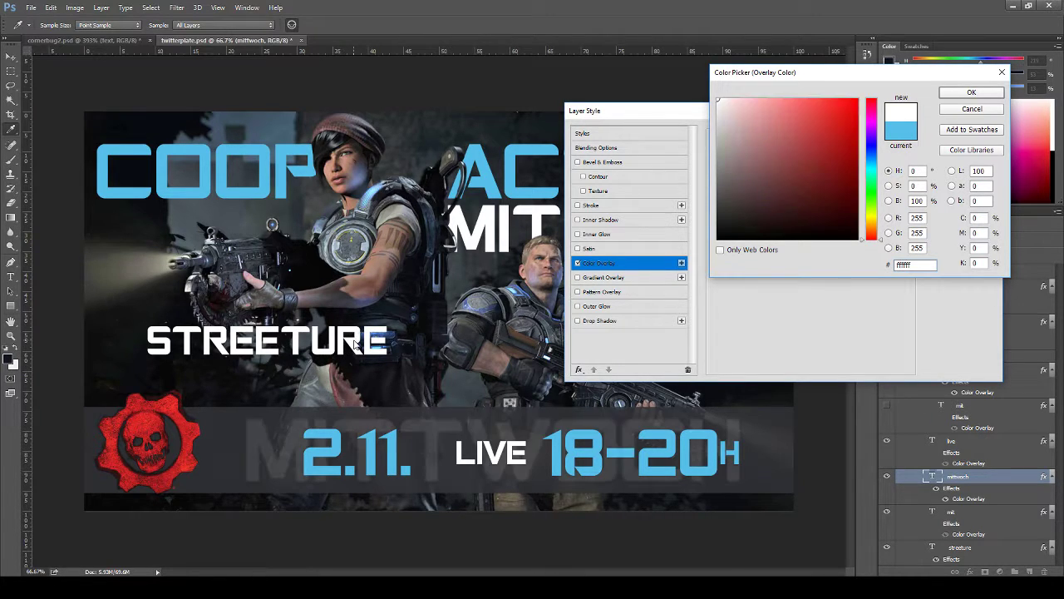
left_click(968, 93)
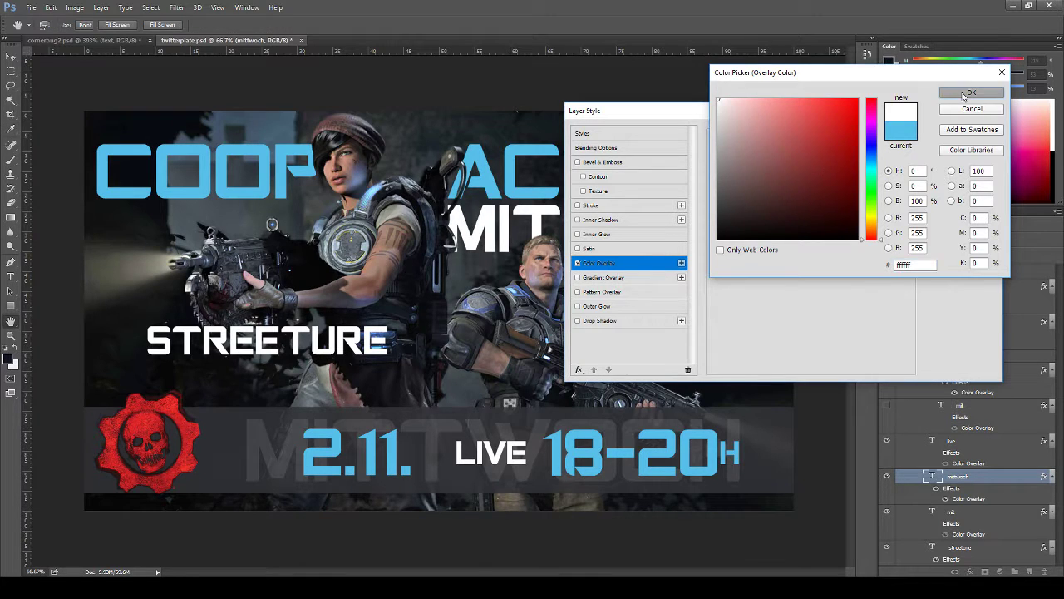
left_click(951, 134)
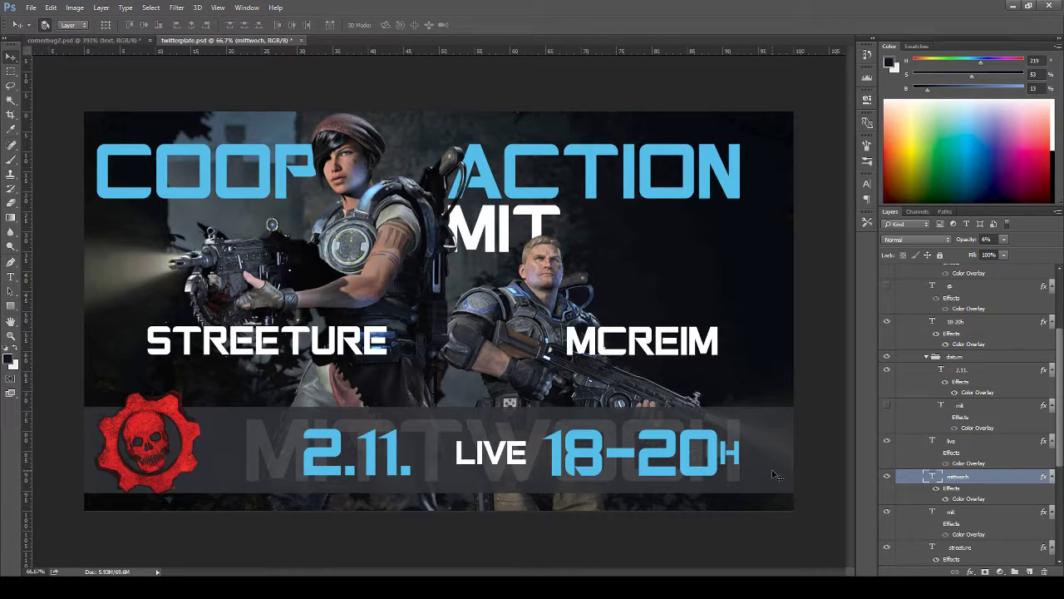
- Show the guides and add a vertical guide at the horizontal centre of the canvas
key("ctrl+semicolon")
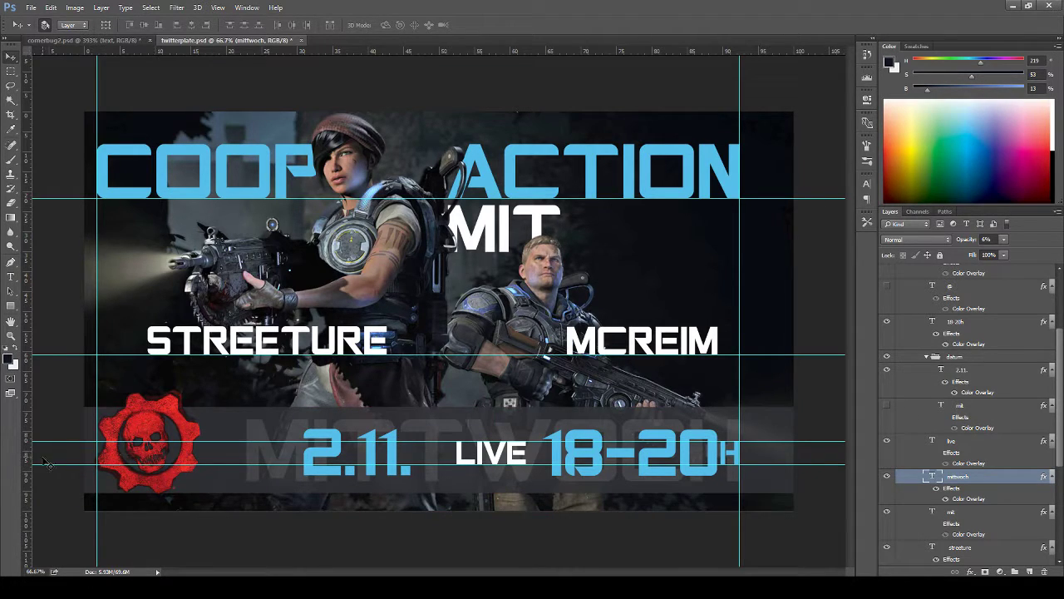
left_click_drag(31, 479, 440, 506)
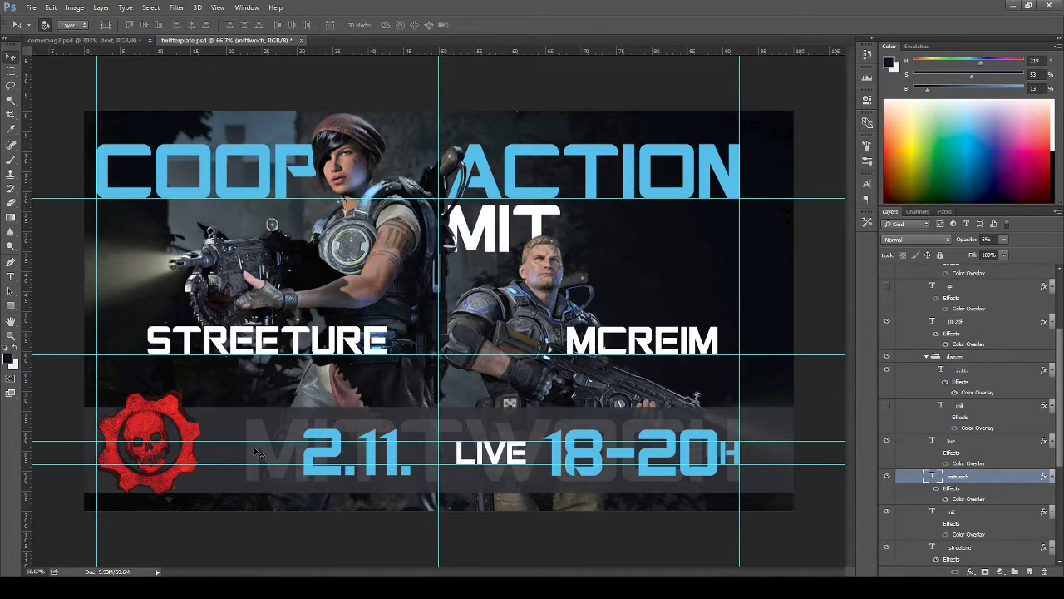
- Try to centre the faint MITTWOCH text on the vertical centre guide
key("ctrl+t")
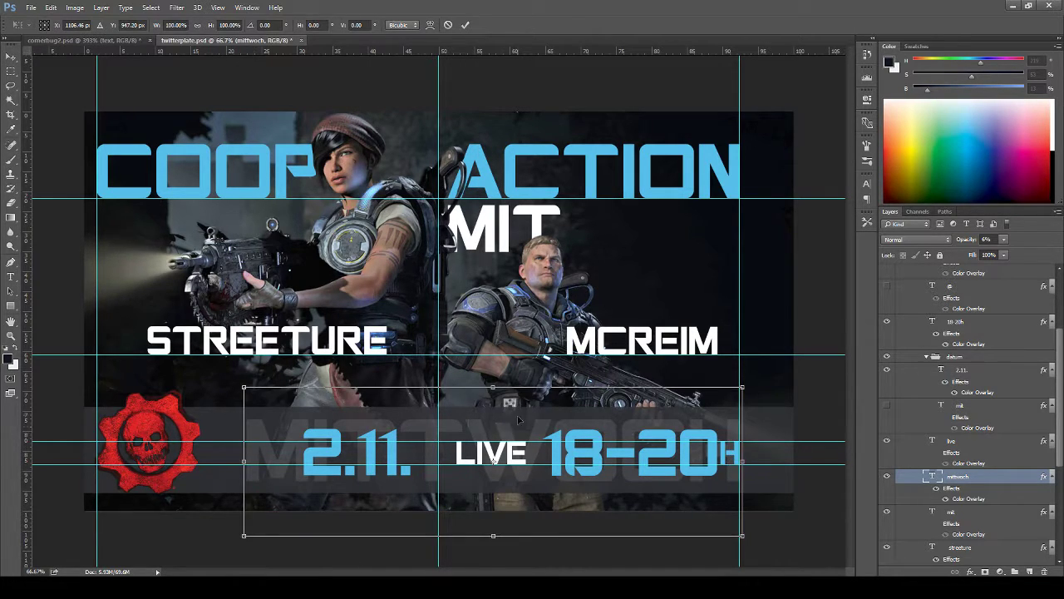
left_click_drag(516, 434, 453, 426)
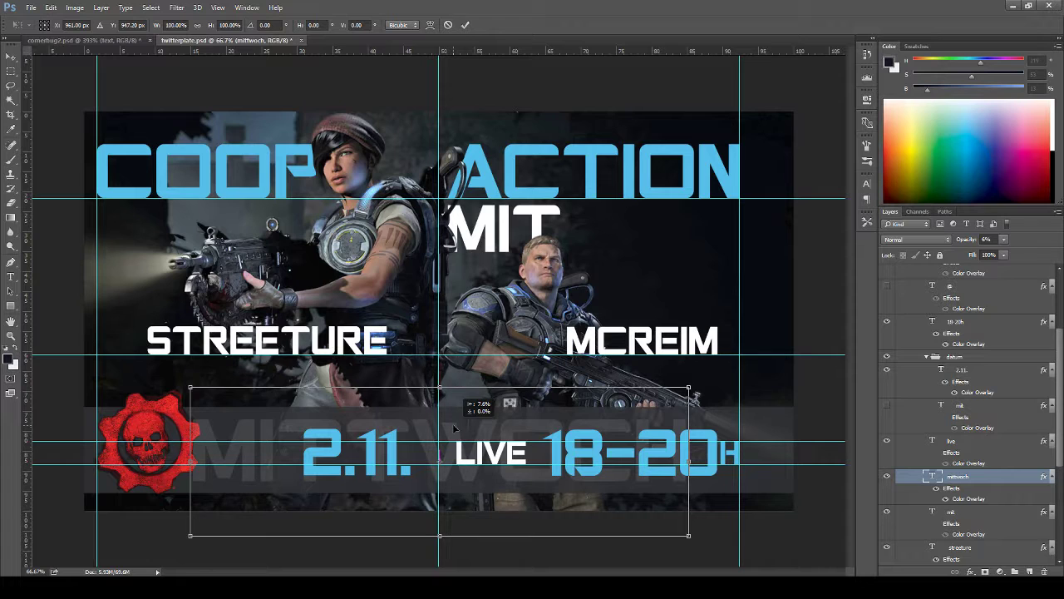
left_click_drag(452, 423, 507, 420)
key("Return")
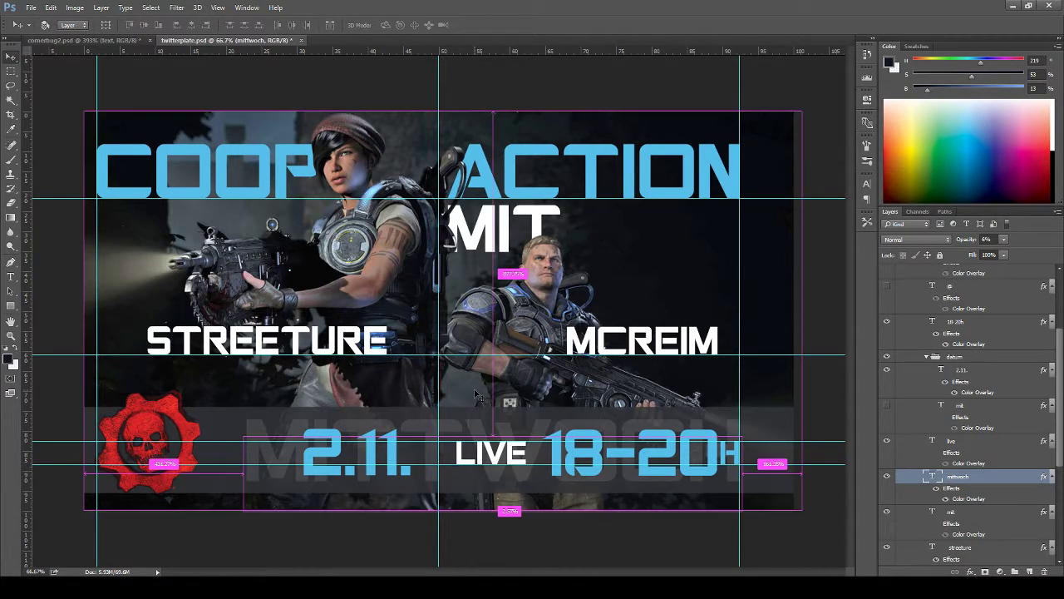
key("ctrl+h")
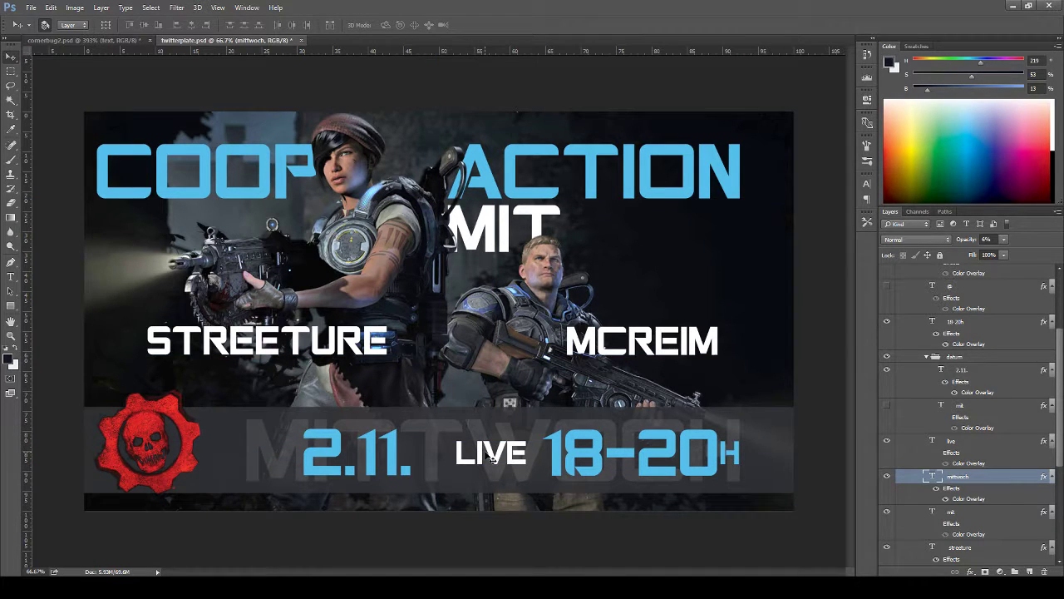
key("ctrl+h")
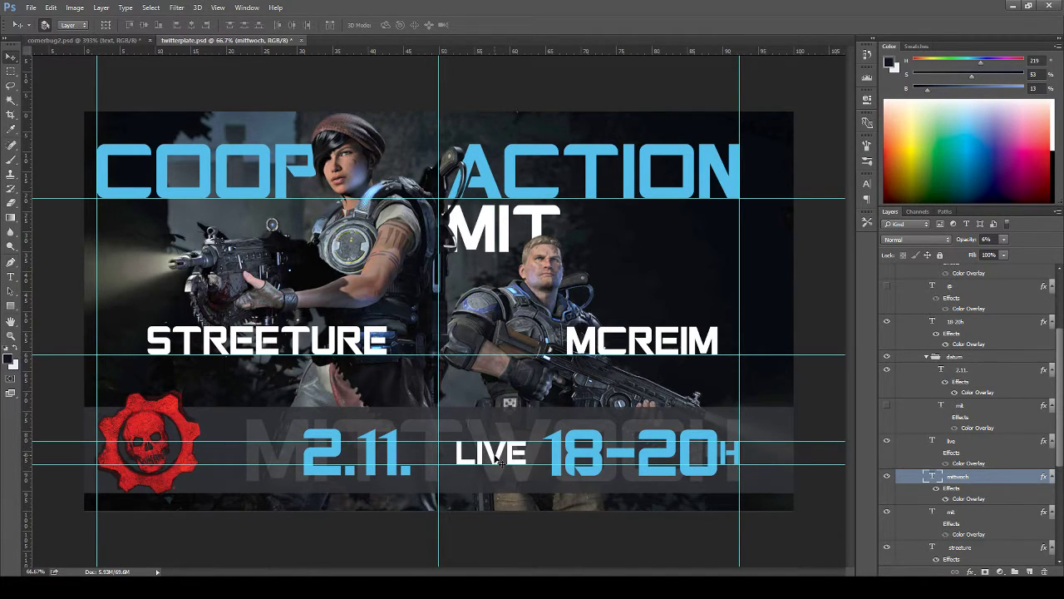
- Centre the LIVE text horizontally on the middle guide at X 961 px and hide the guides
left_click(499, 461)
key("ctrl+t")
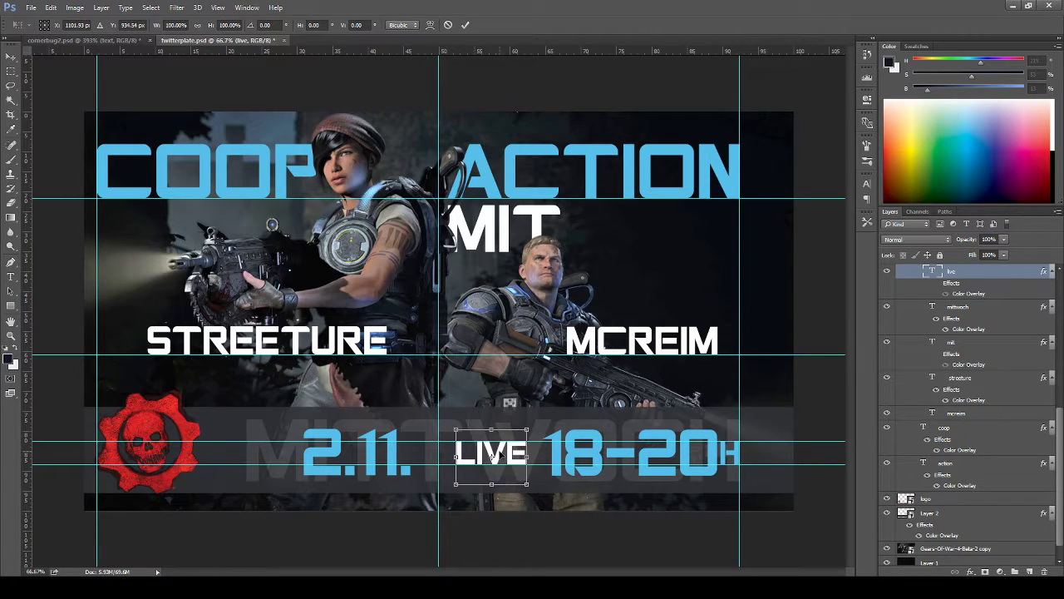
left_click_drag(494, 455, 443, 455)
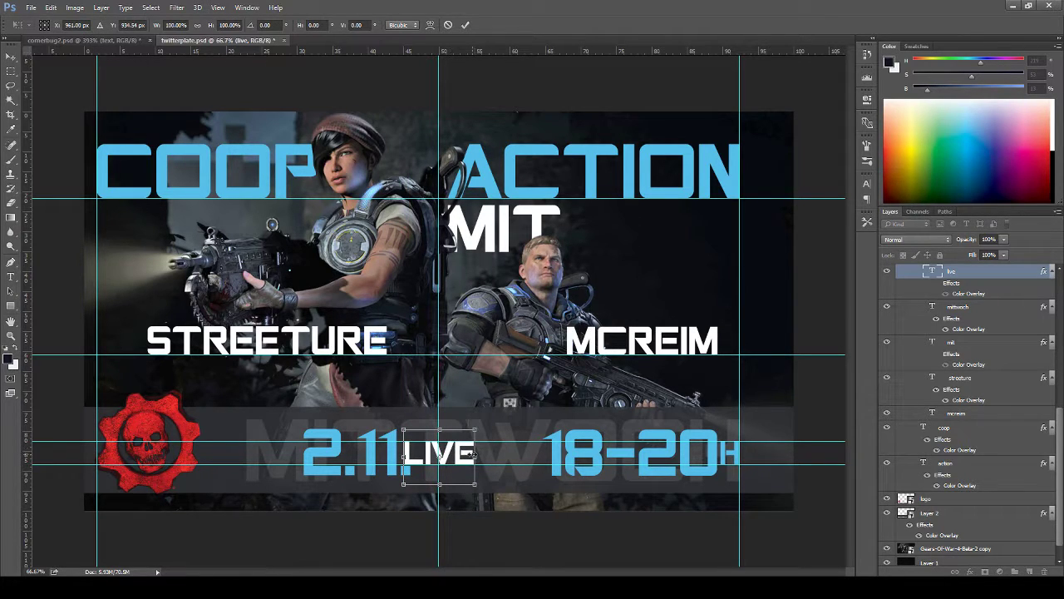
left_click(465, 25)
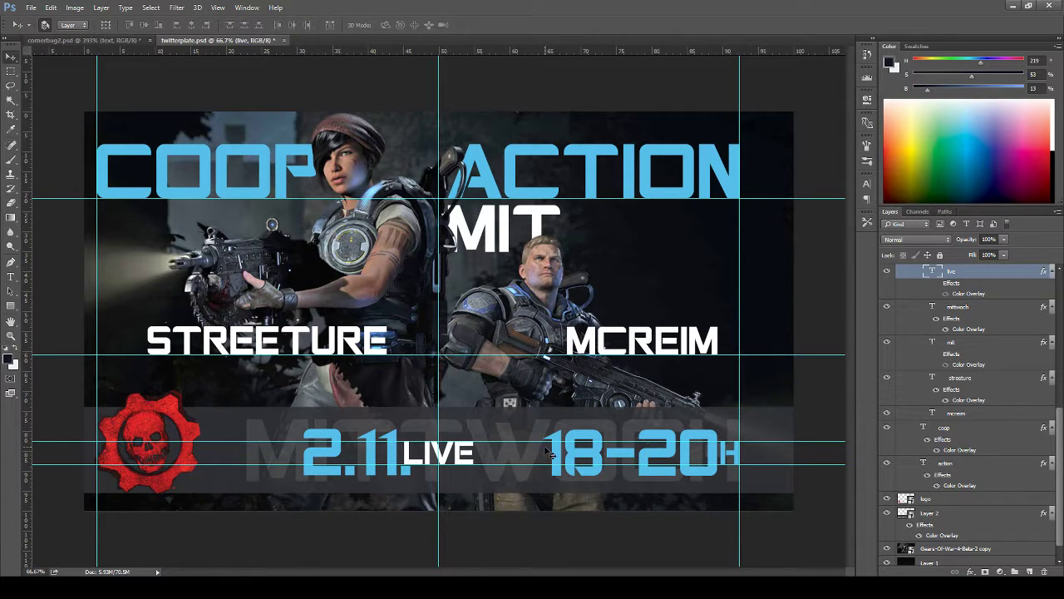
key("ctrl+h")
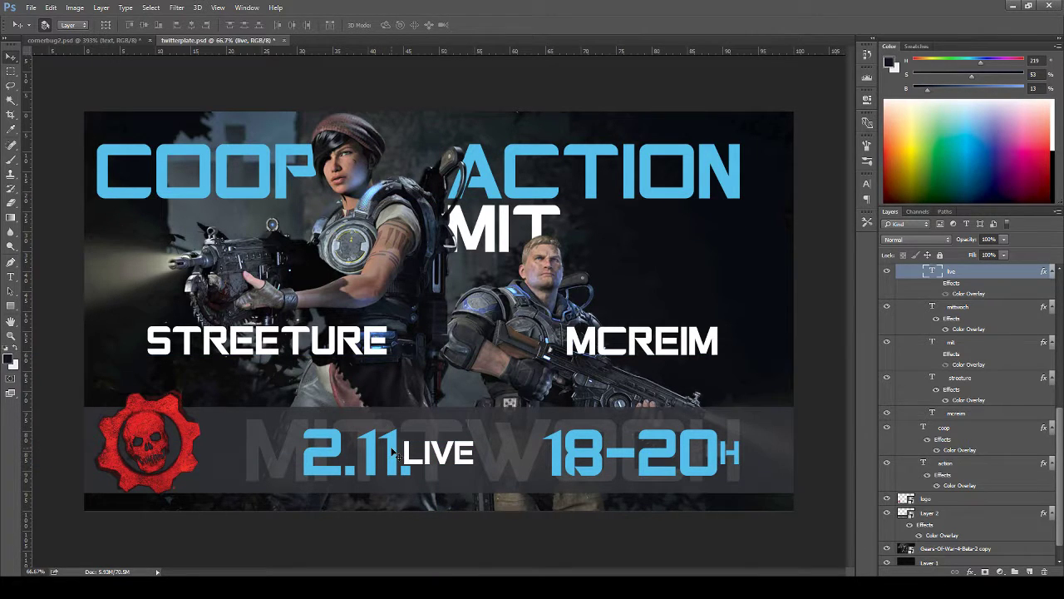
- Move the 2.11. date close to the skull logo and hide the mittwoch layer
left_click_drag(395, 450, 315, 448)
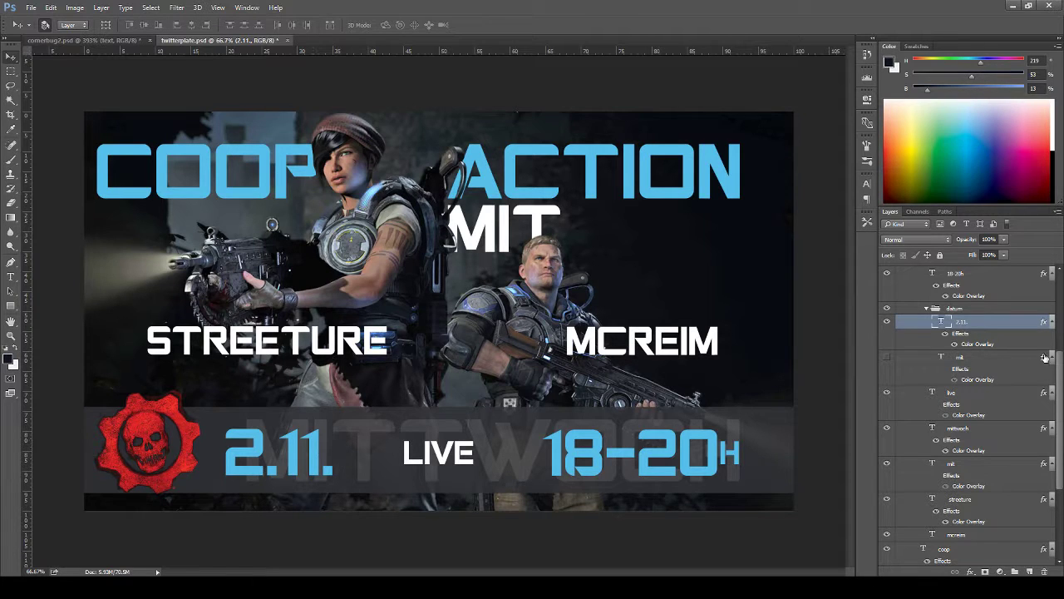
left_click(888, 428)
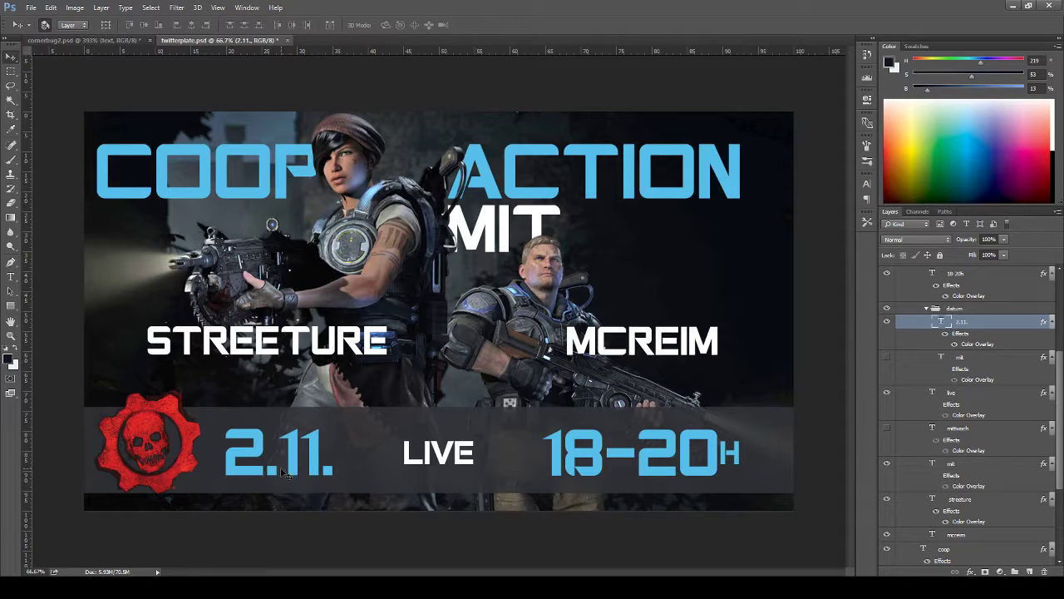
- Nudge the red skull logo down to centre it vertically in the banner
left_click(189, 442)
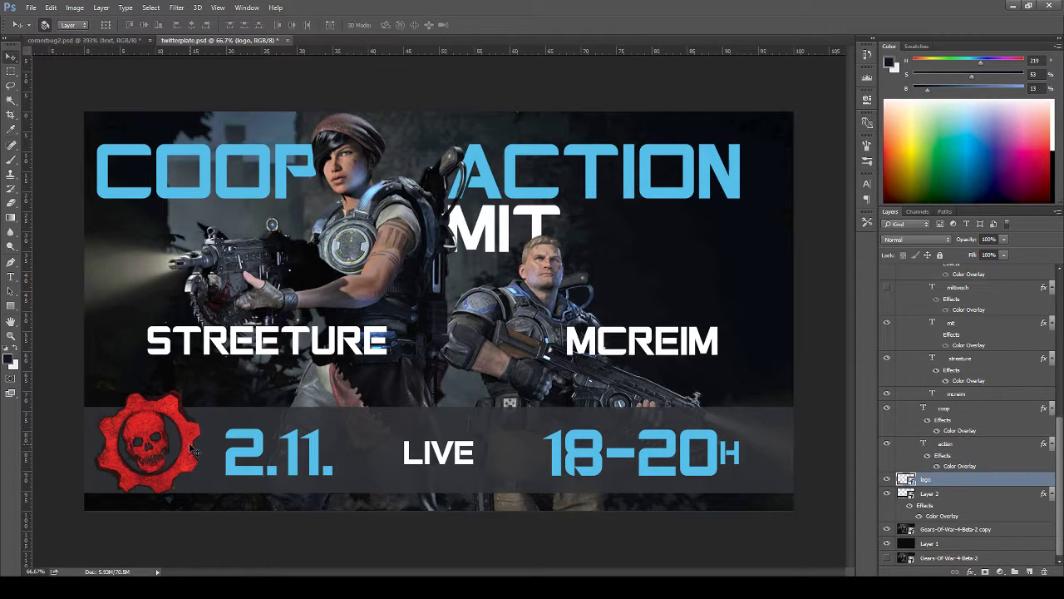
key("Down")
key("Down")
key("Down")
key("Down")
key("Down")
key("Down")
key("Down")
key("Down")
key("Down")
key("Down")
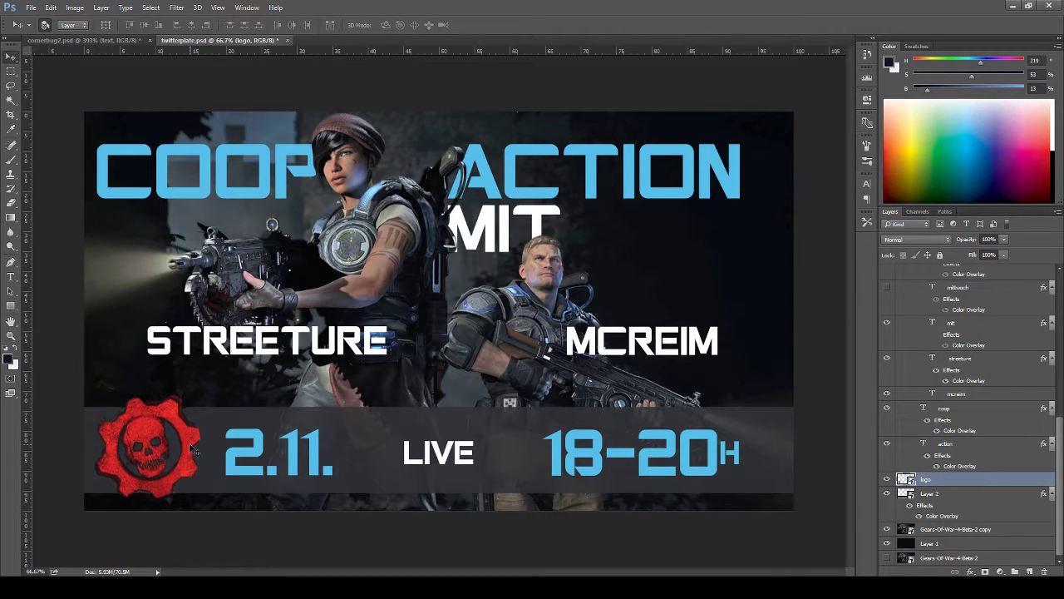
key("Down")
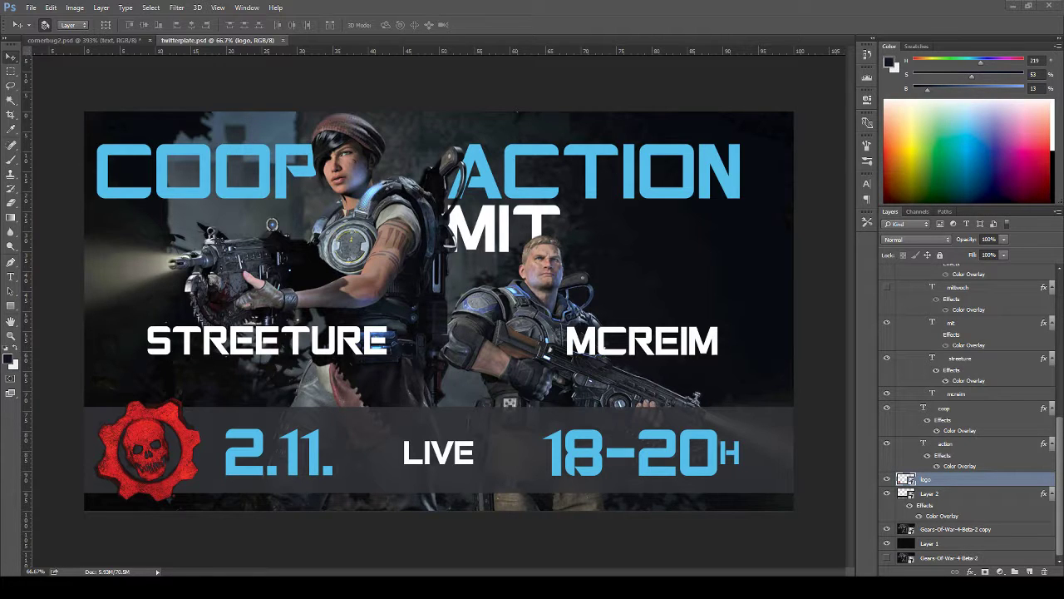
- Place the lancer rifle image in the document and move it down over the date banner
left_click_drag(466, 455, 473, 309)
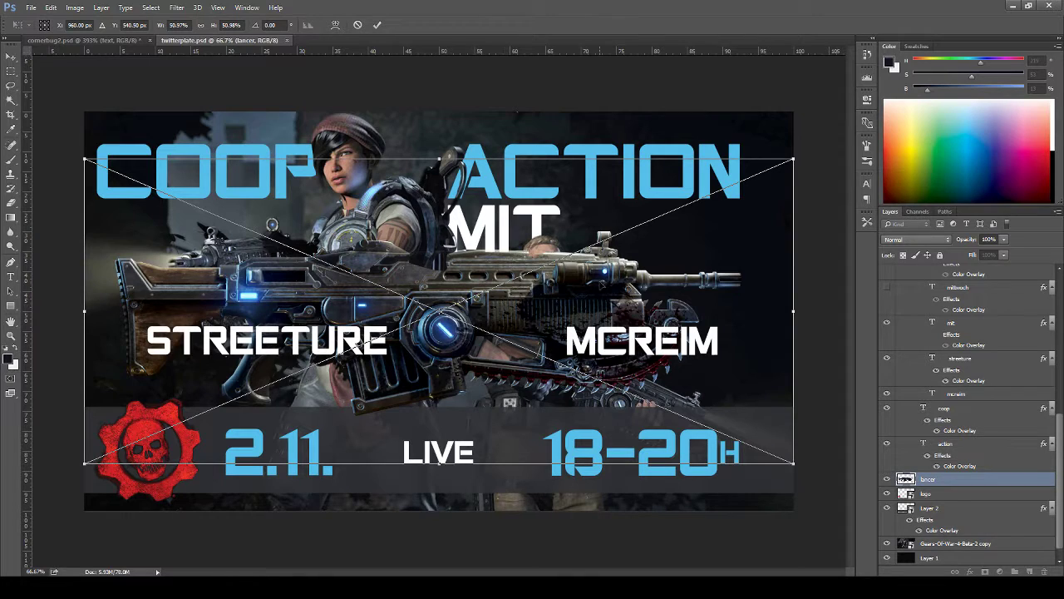
left_click(377, 25)
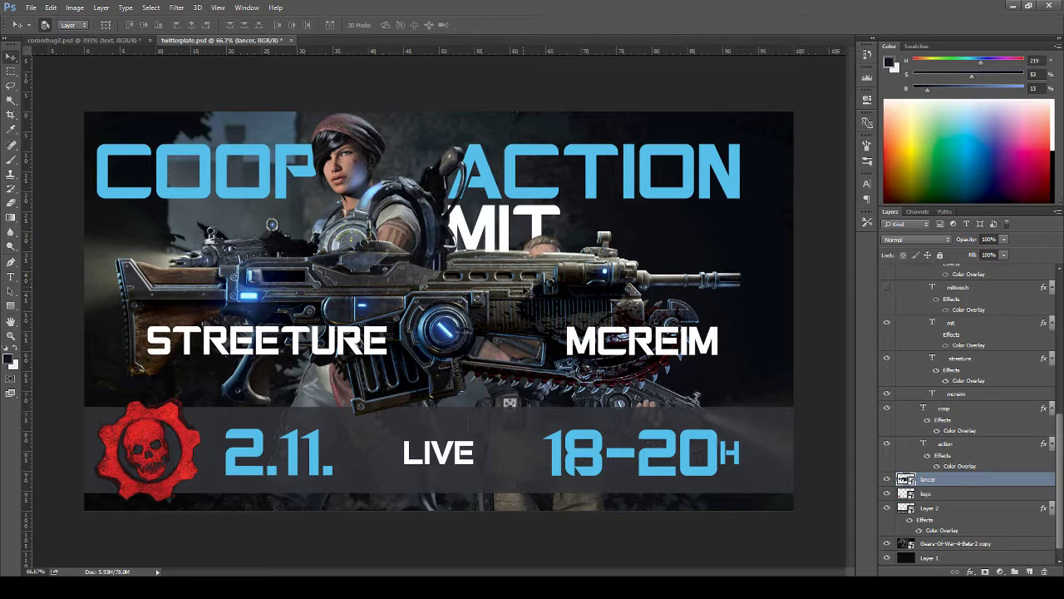
left_click_drag(515, 294, 569, 403)
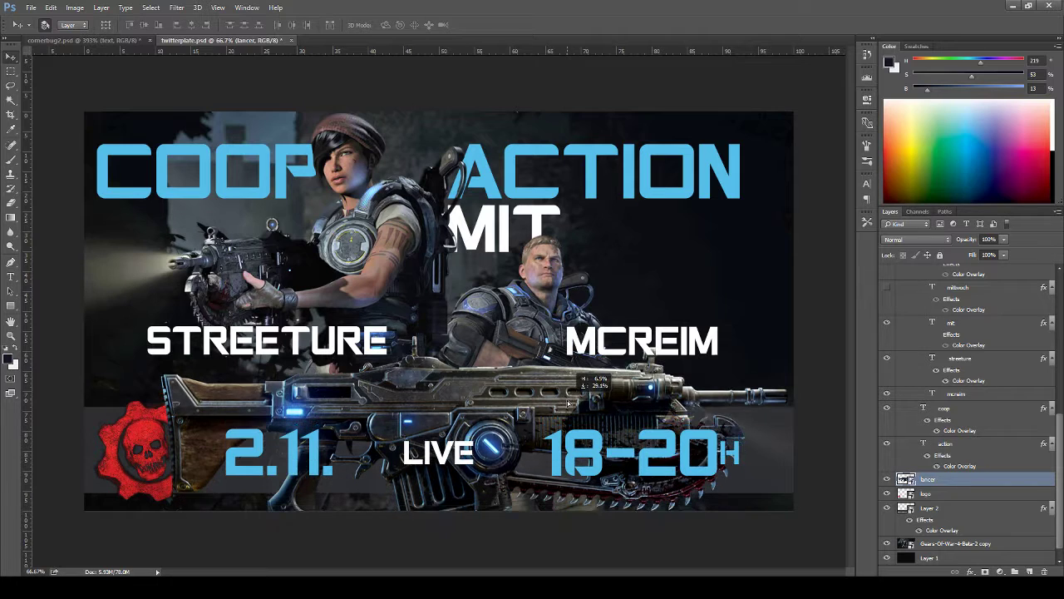
- Flip the lancer rifle horizontally, reposition it across the date banner, and hide its layer
key("ctrl+t")
right_click(568, 402)
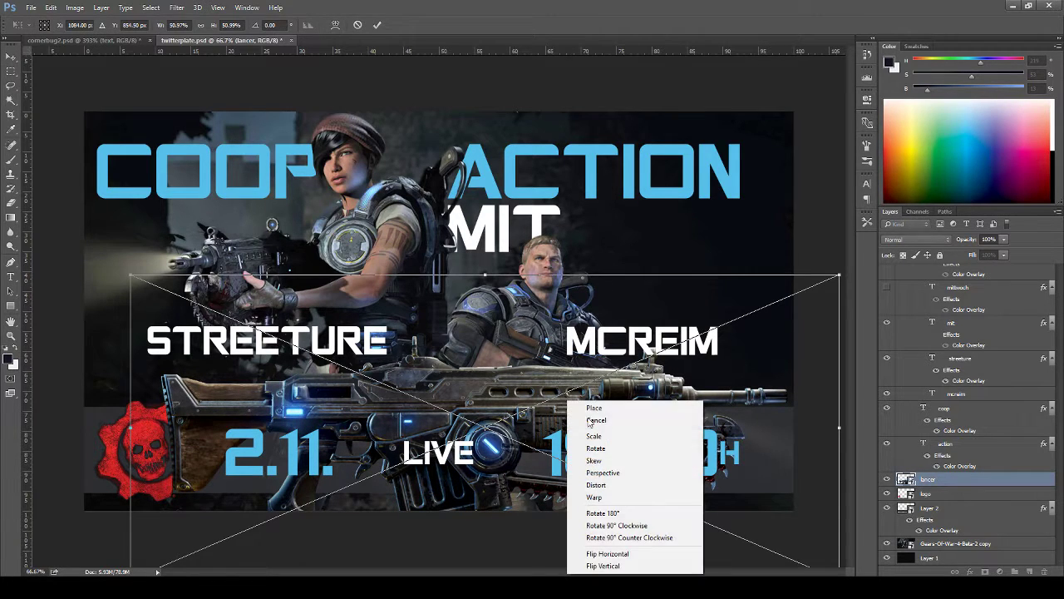
left_click(641, 554)
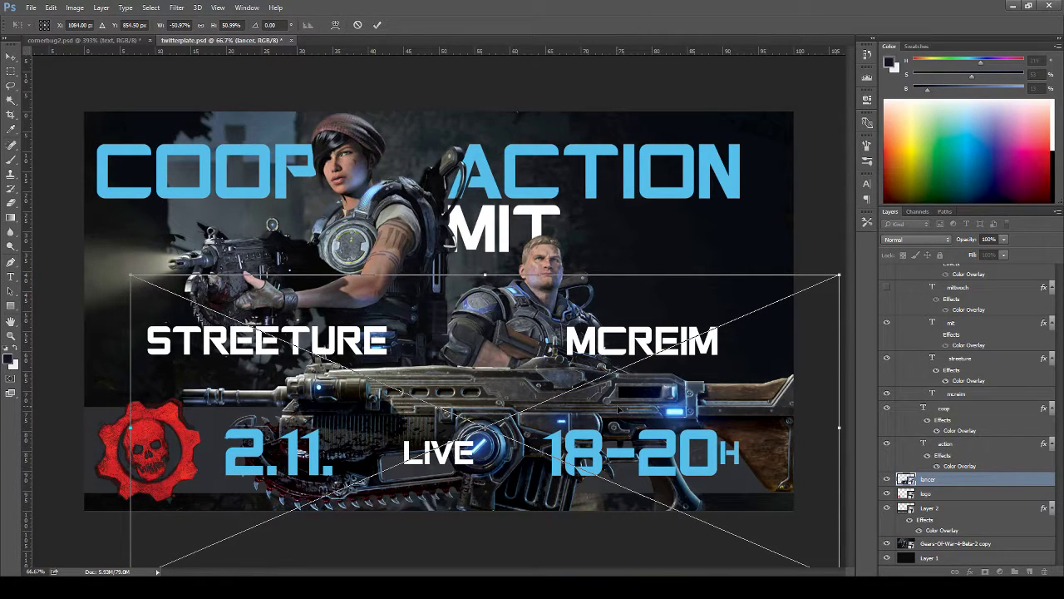
left_click_drag(620, 410, 649, 408)
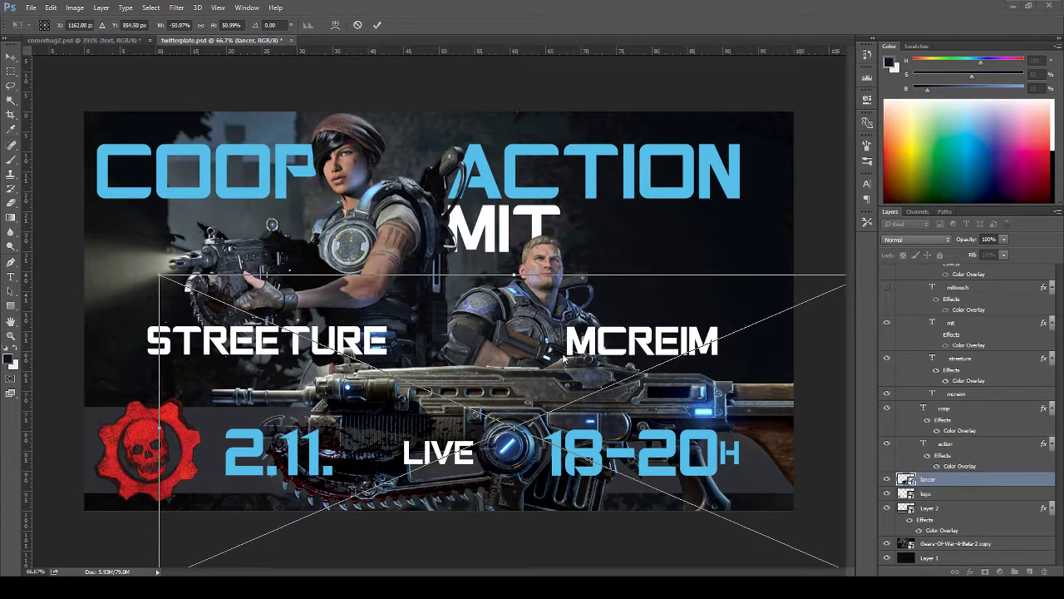
left_click_drag(550, 373, 507, 388)
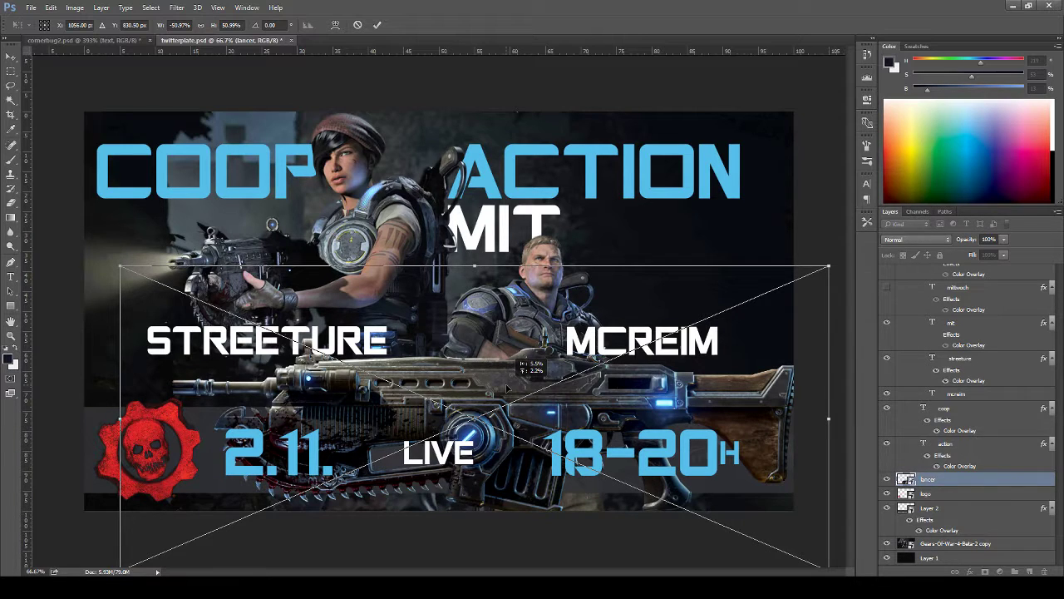
left_click(377, 24)
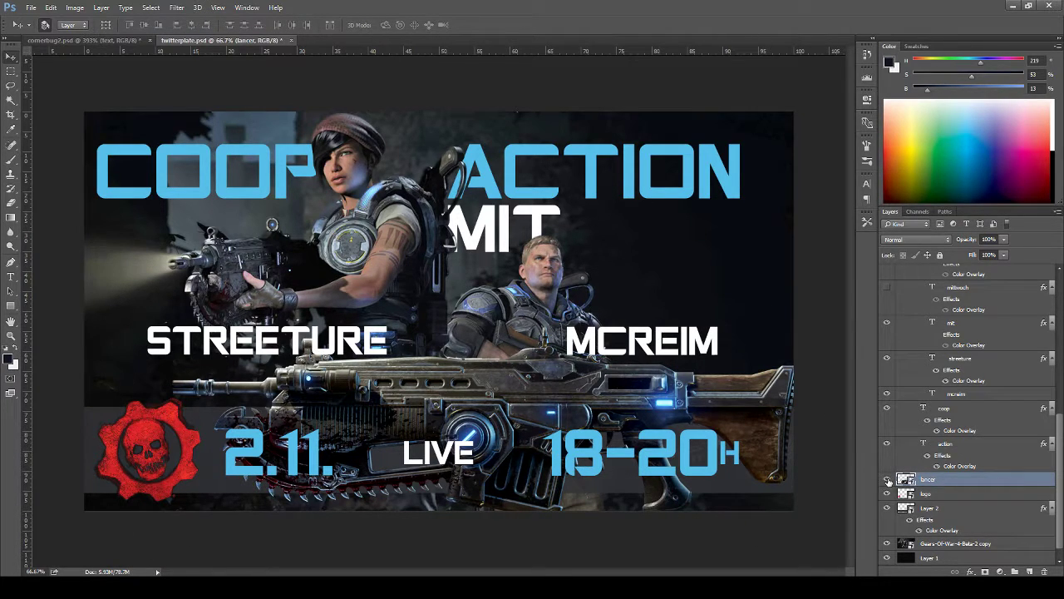
left_click(887, 481)
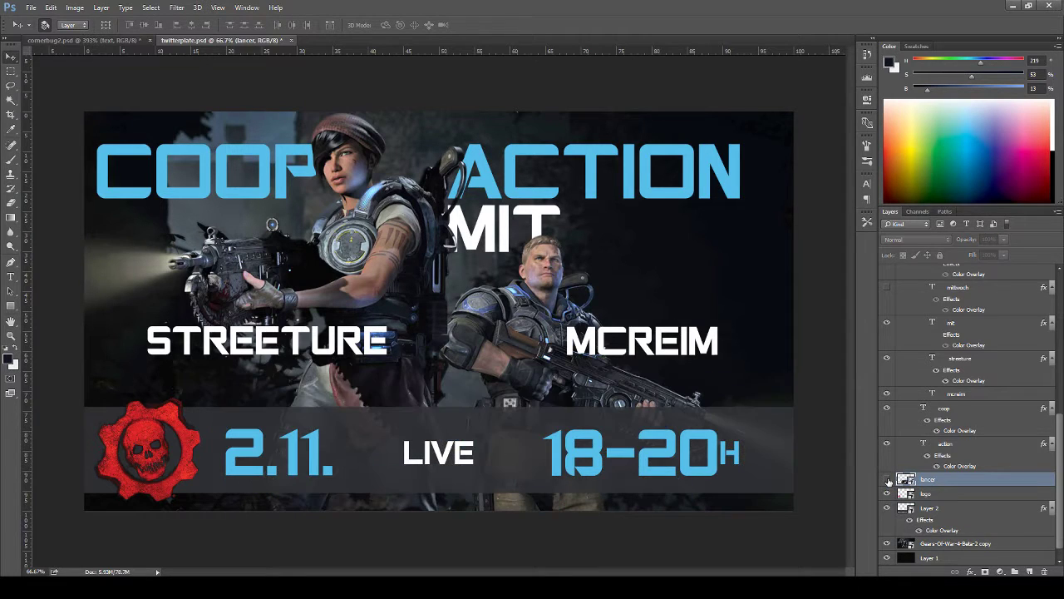
- Duplicate the banner layer Layer 2, hide the original, and choose the Polygonal Lasso tool
left_click(965, 509)
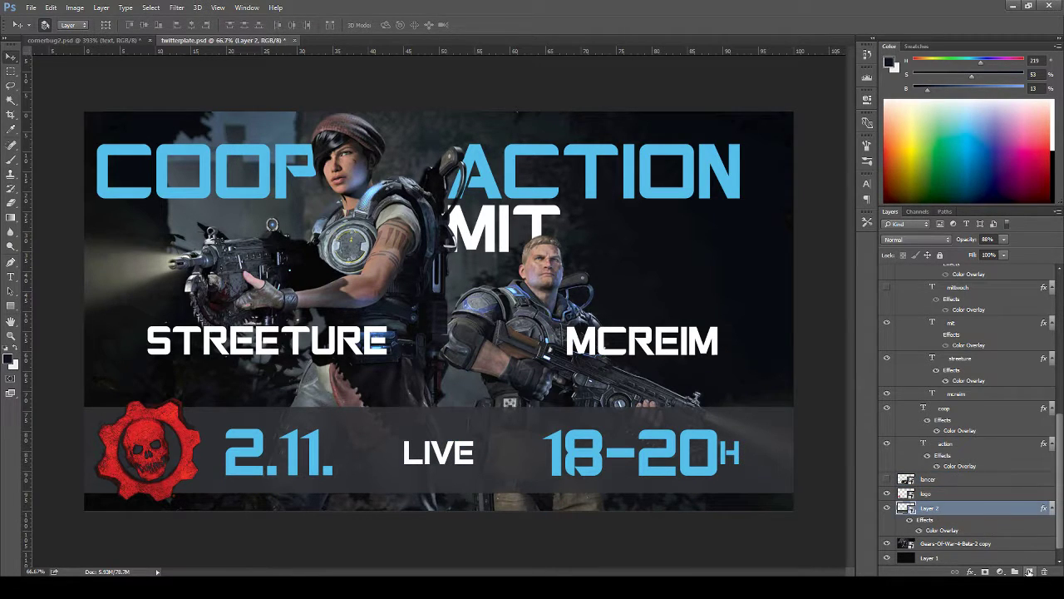
key("ctrl+j")
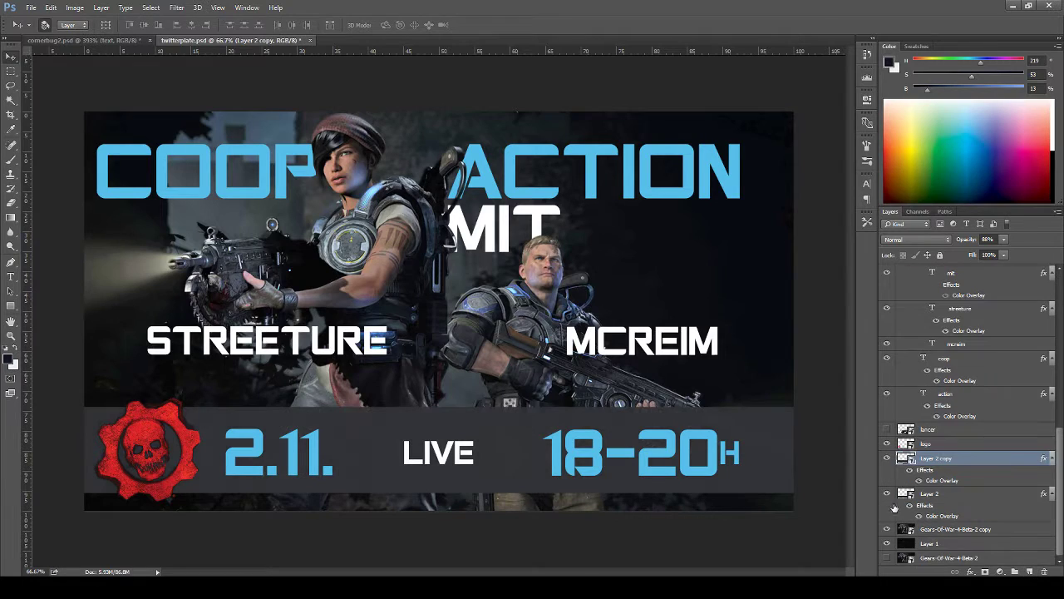
left_click(887, 494)
left_click(10, 85)
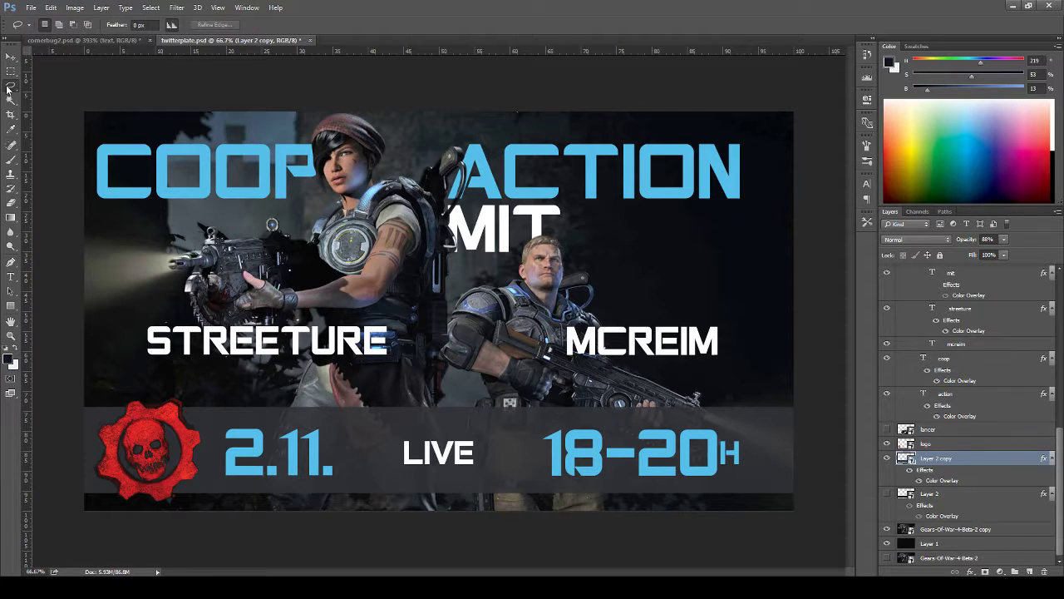
left_click(36, 94)
left_click(188, 497)
left_click(208, 482)
left_click(230, 480)
left_click(246, 497)
left_click(260, 498)
left_click(280, 482)
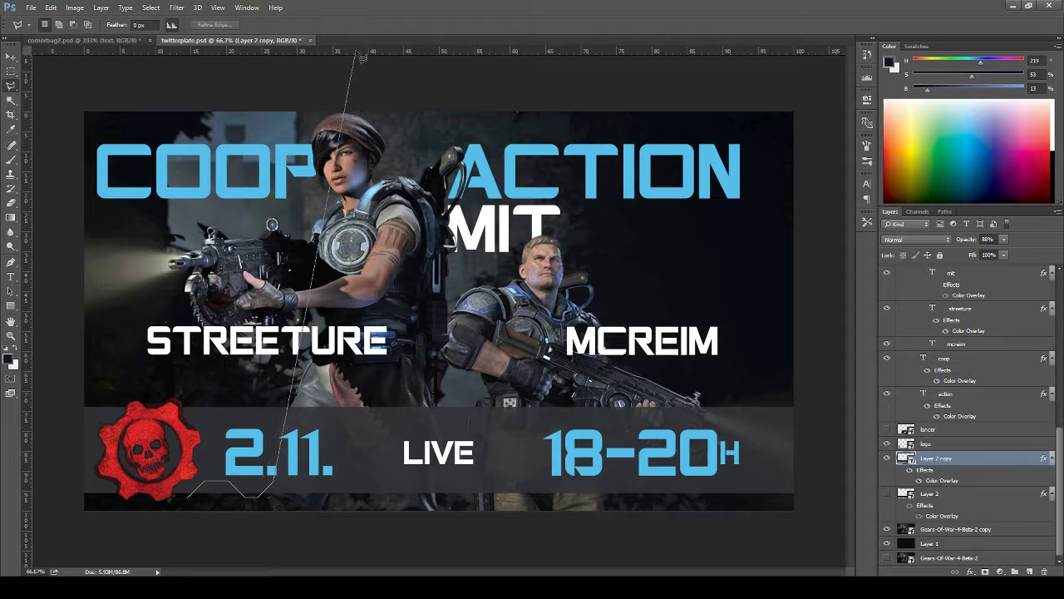
key("Escape")
- Show the guides and add a vertical guide between logo and date plus two horizontal guides around the banner's lower edge
key("ctrl+semicolon")
left_click(264, 513, "ctrl")
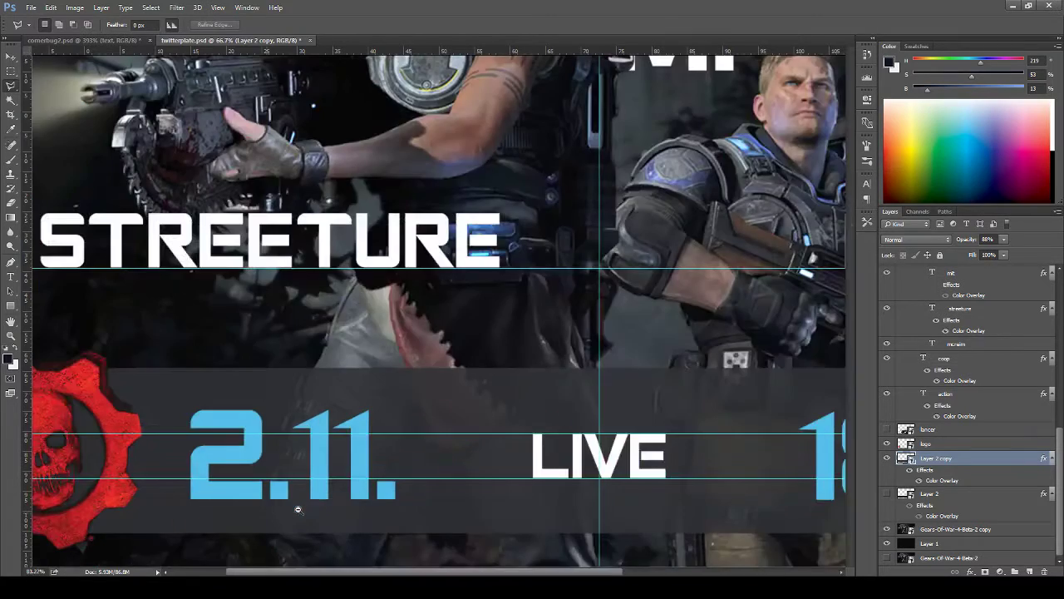
left_click(285, 511, "alt")
scroll(349, 516, "down", 2)
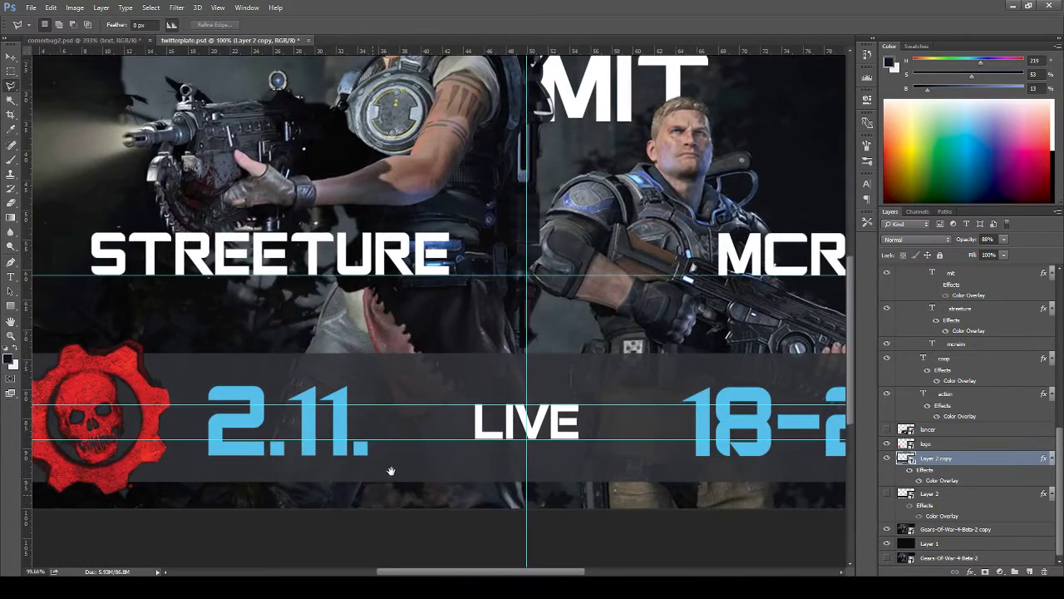
scroll(391, 470, "down", 1)
scroll(391, 471, "left", 1)
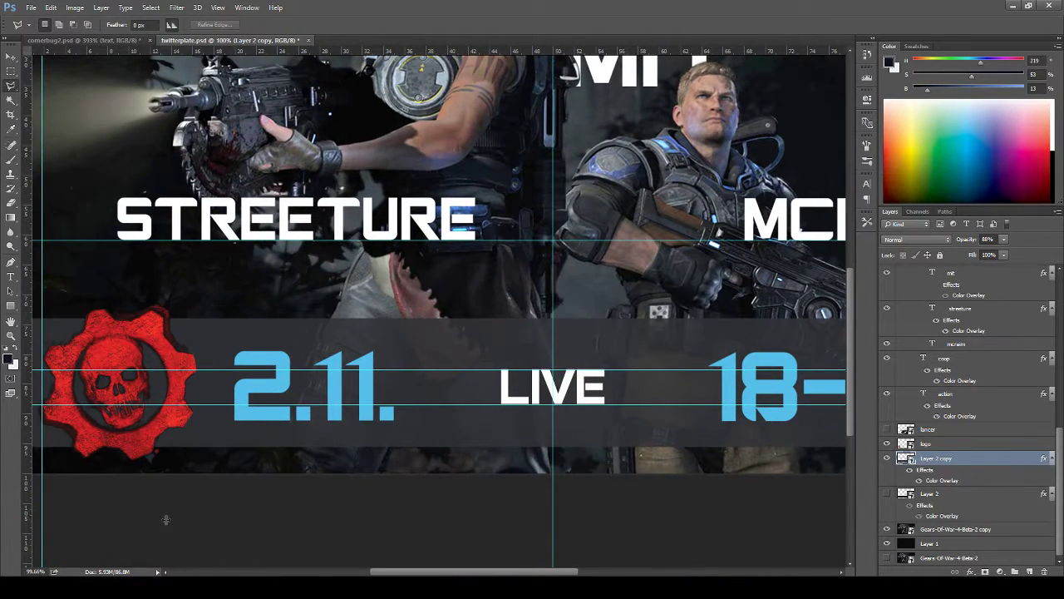
left_click_drag(27, 507, 217, 506)
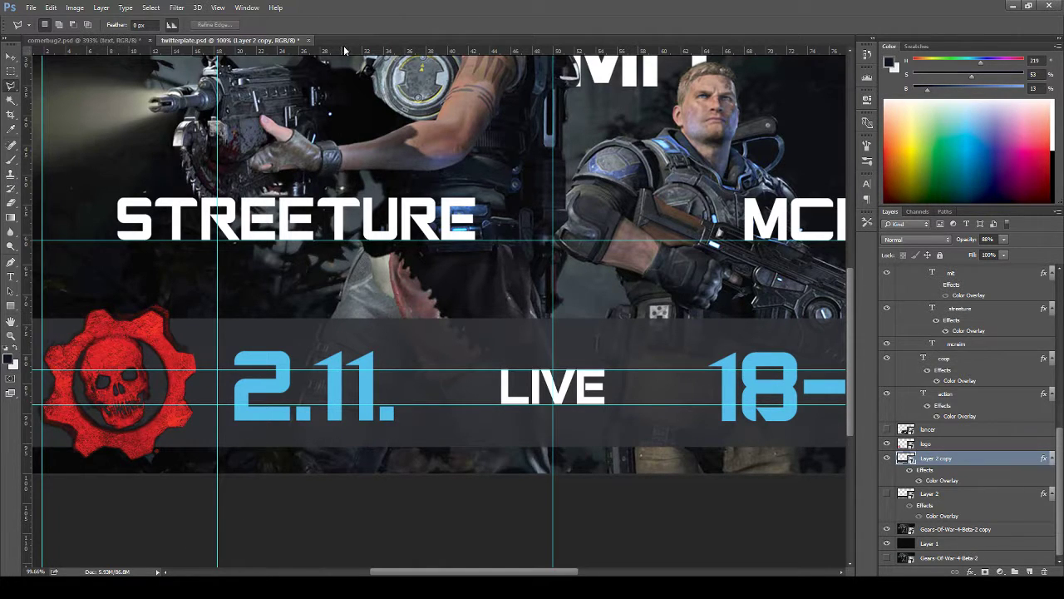
left_click_drag(343, 46, 341, 429)
left_click_drag(372, 47, 367, 460)
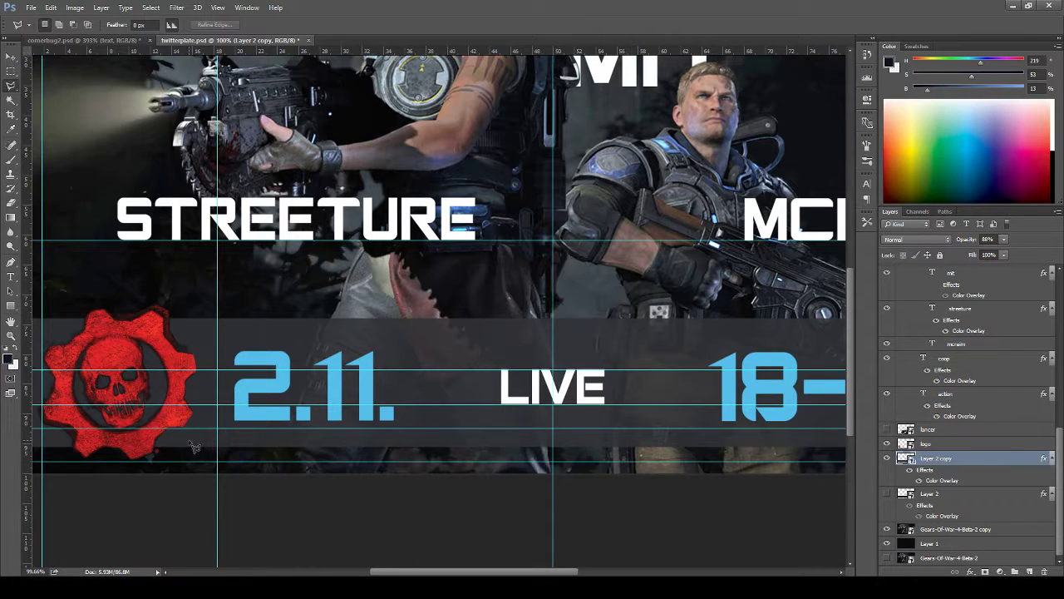
- Outline an angular notch selection along the guides at the banner's lower edge beneath the 2.11. date
left_click(220, 462)
left_click(309, 430)
left_click(342, 461)
left_click(413, 460)
left_click(446, 497)
double_click(219, 499)
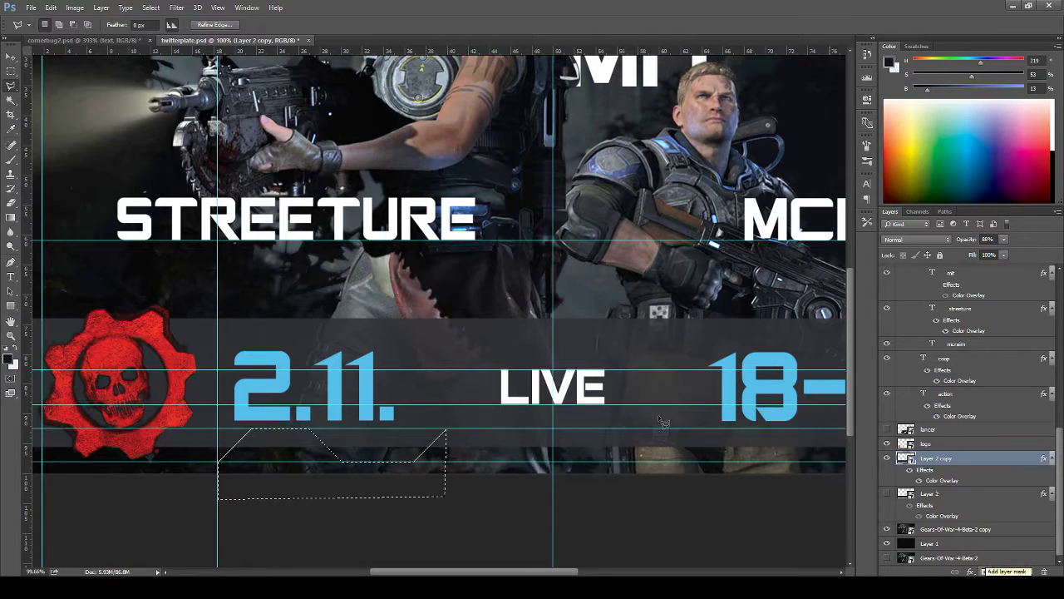
- Save the notch selection as a new channel in twitterplate.psd
left_click(150, 8)
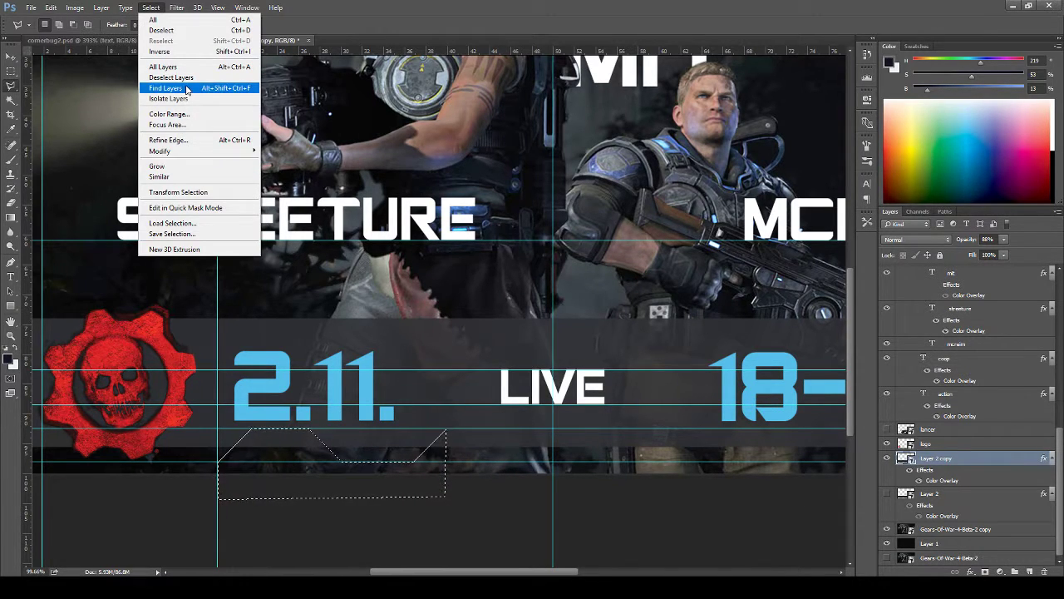
left_click(181, 234)
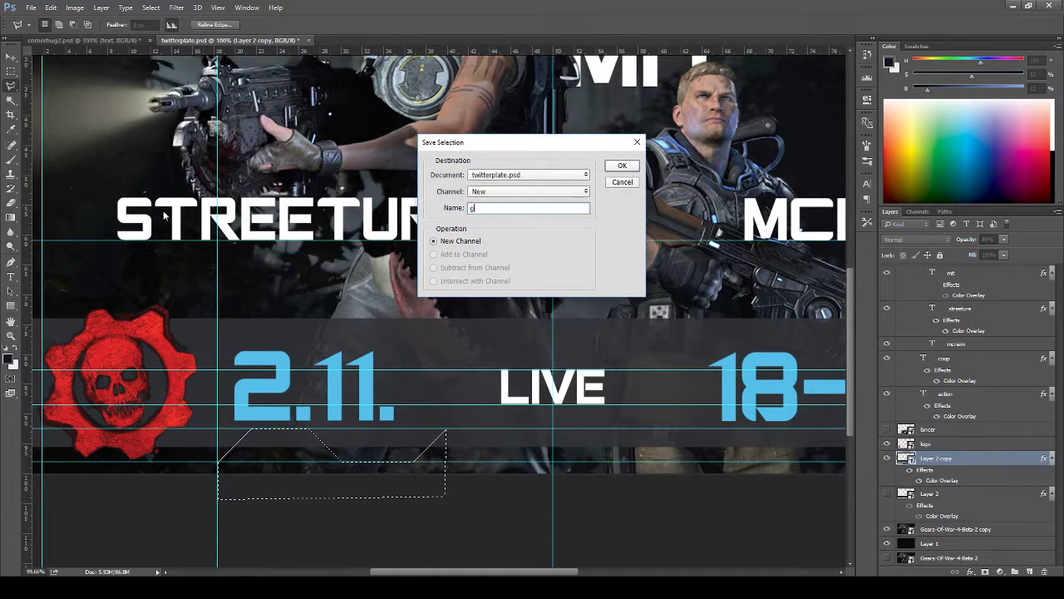
left_click(619, 168)
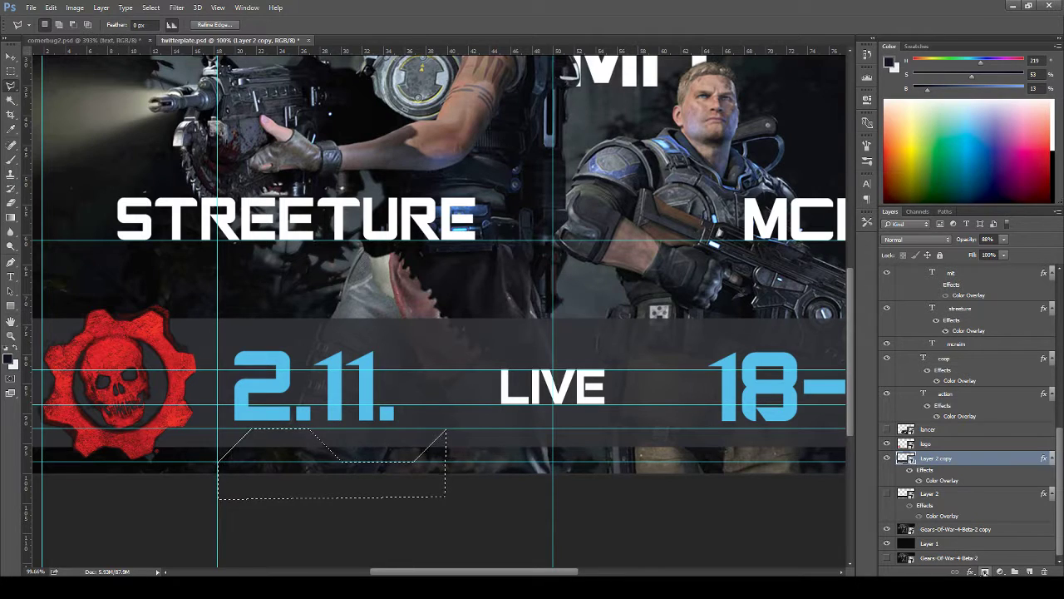
- Add a layer mask from the selection to Layer 2 copy, invert it to cut the notch from the banner, and hide the guides
left_click(984, 572)
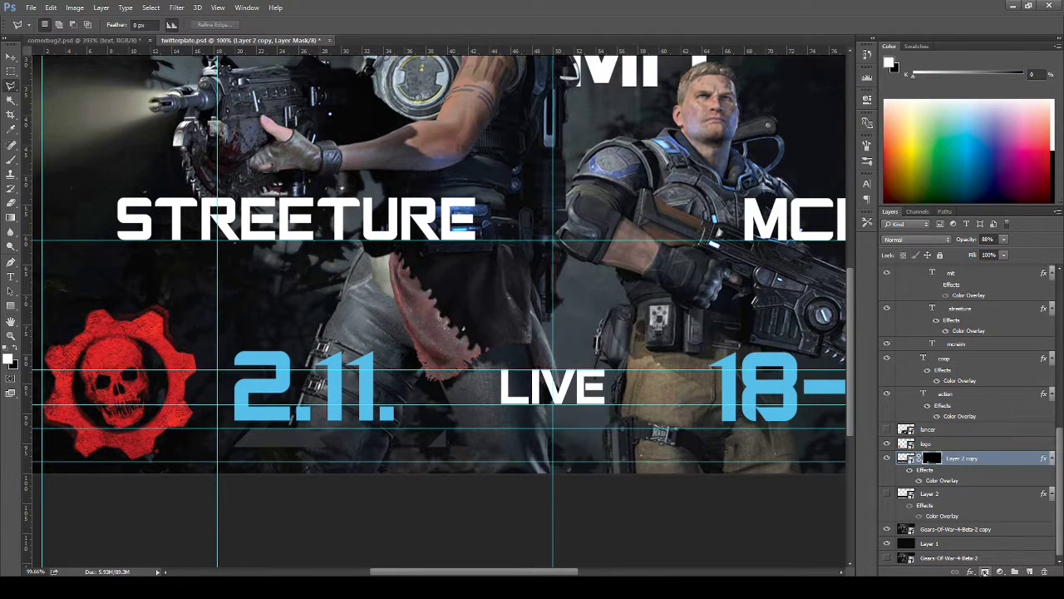
key("i")
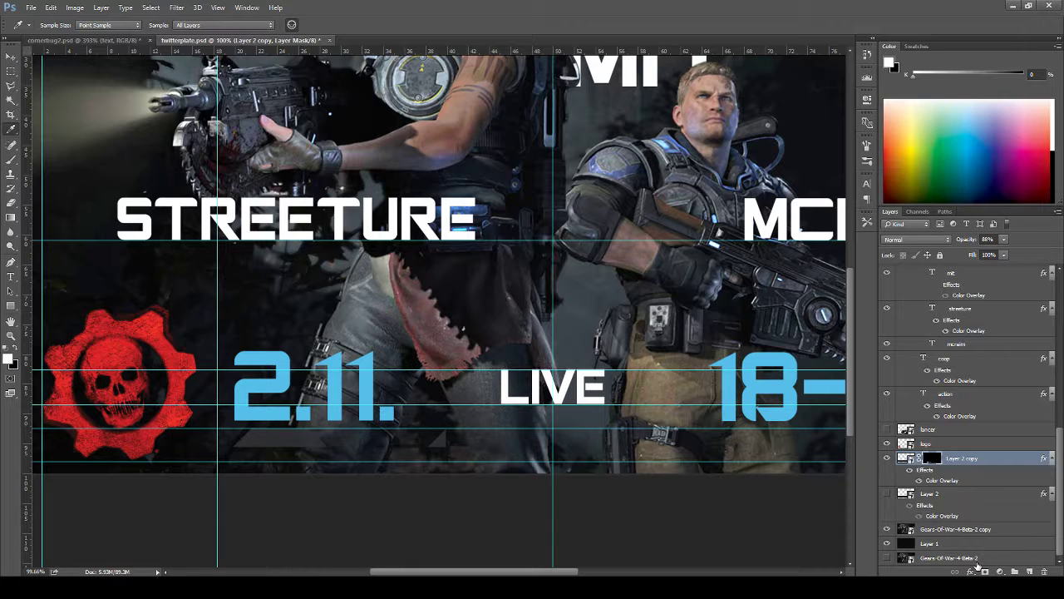
key("ctrl+i")
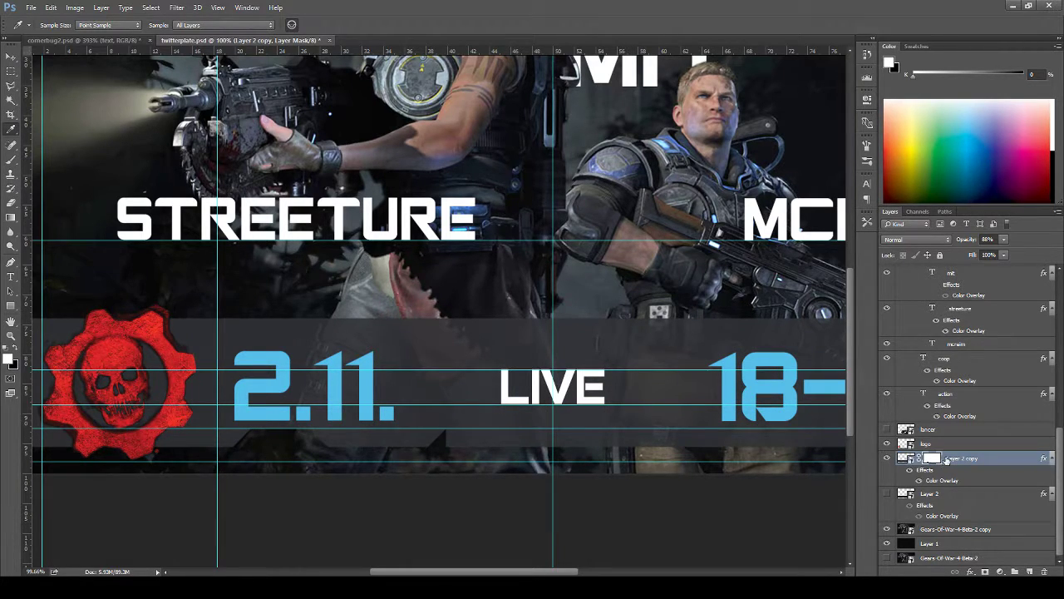
key("ctrl+h")
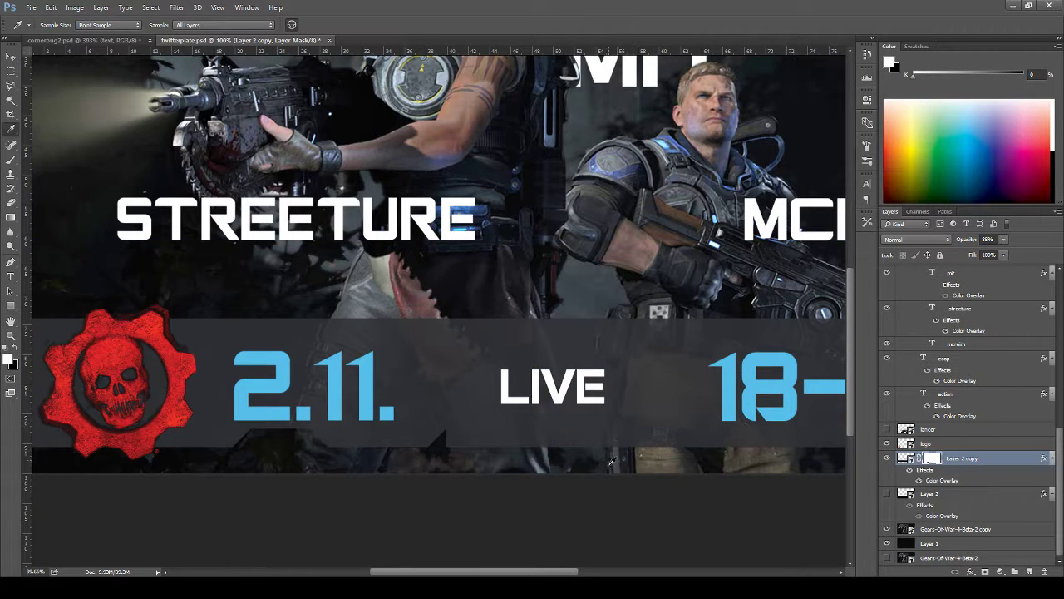
key("ctrl+0")
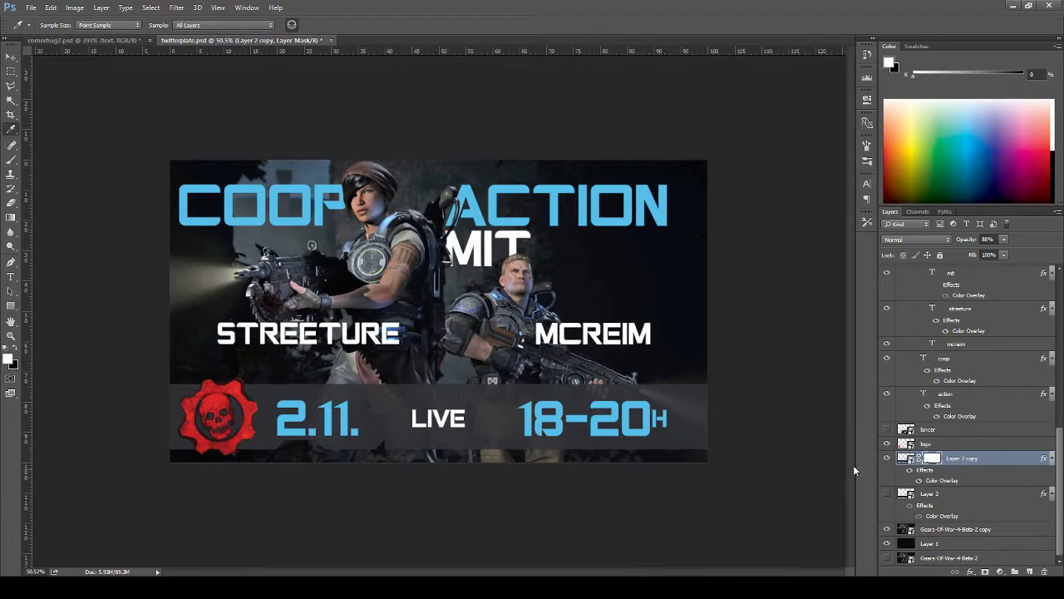
- Load the Layer 2 copy mask as a selection and shift the masked area with its notch to the right
left_click(935, 459, "ctrl")
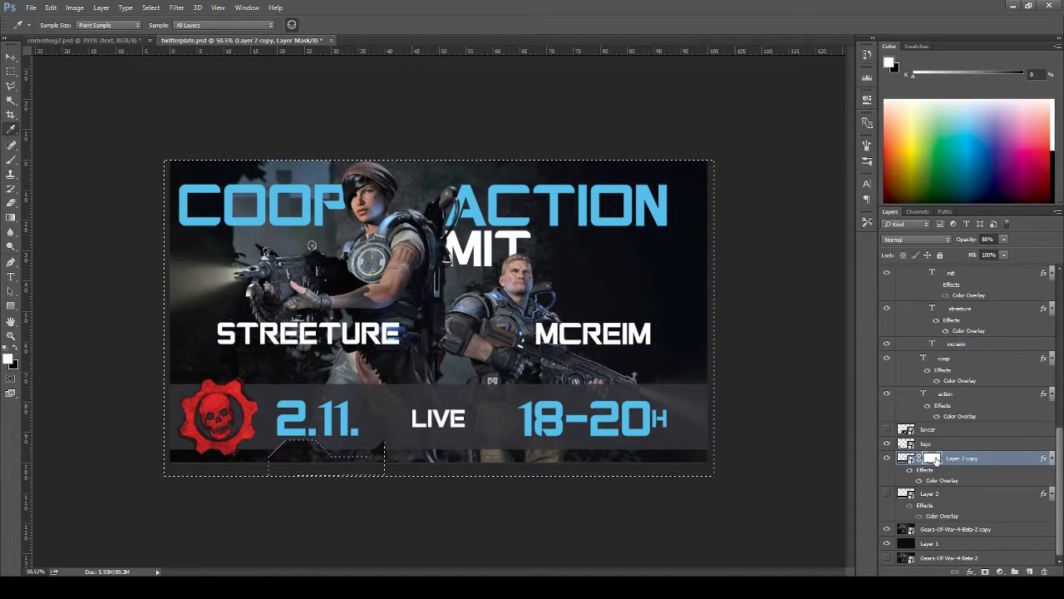
key("v")
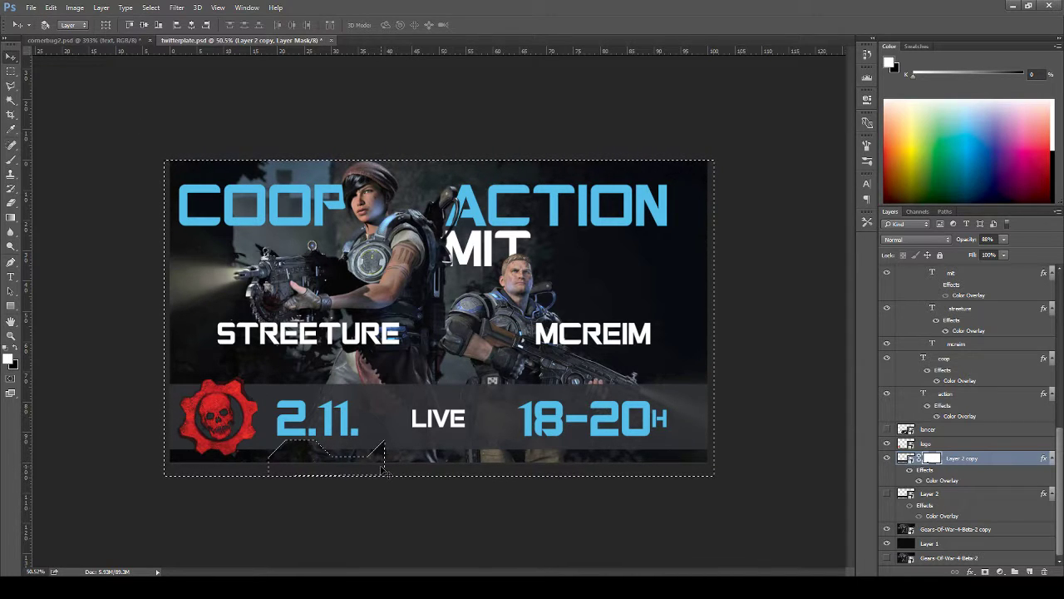
key("Right")
key("Right")
key("Right")
key("Right")
key("Right")
key("Right")
key("Right")
key("Right")
key("Right")
key("Right")
key("Right")
key("Right")
key("Right")
key("Right")
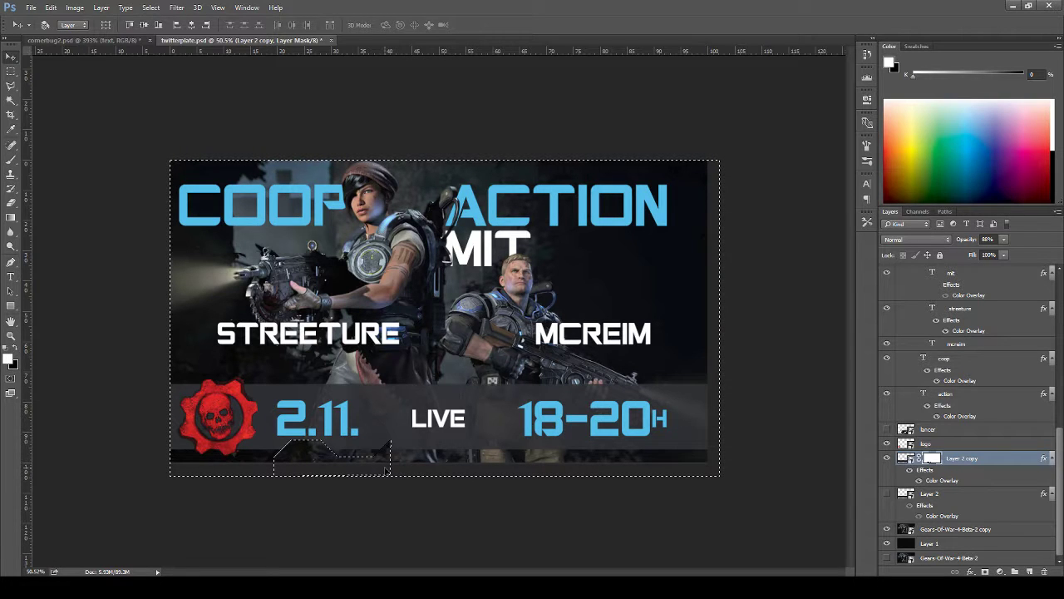
key("shift+Right")
key("shift+Right")
key("shift+Right")
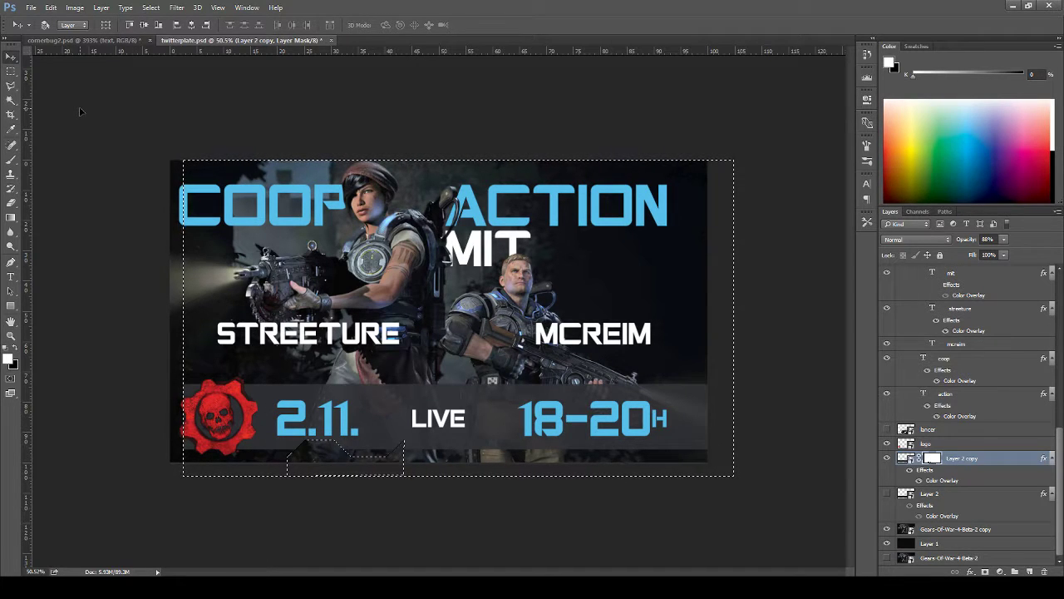
key("ctrl+d")
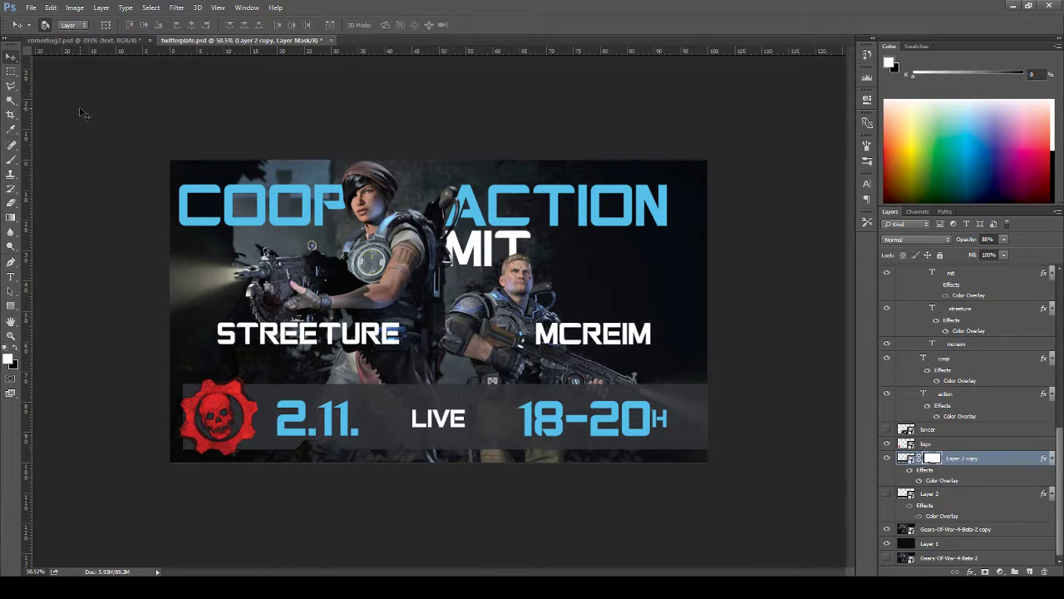
key("ctrl+z")
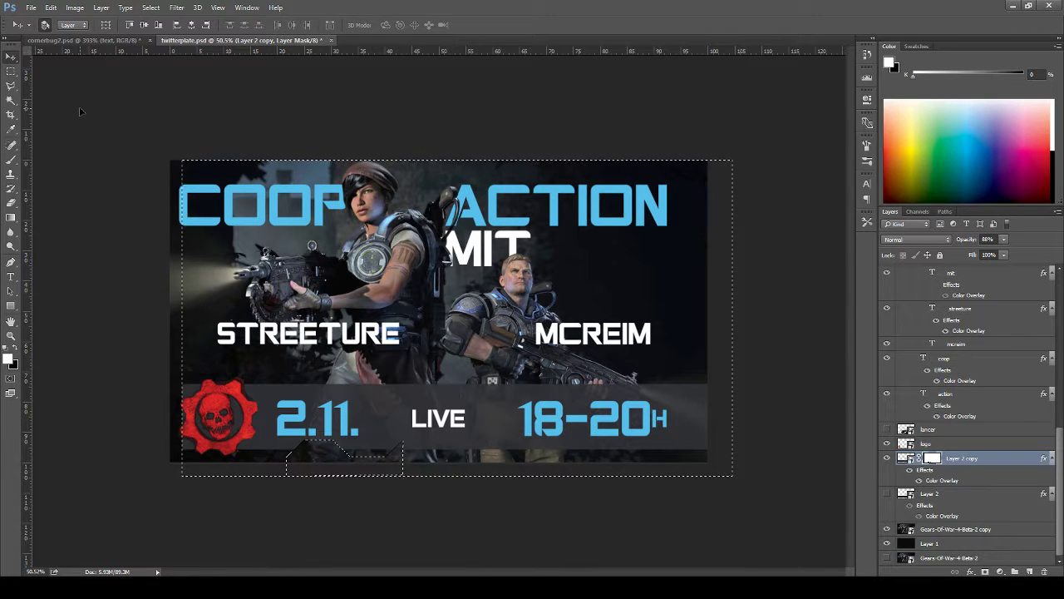
- Nudge the masked area back left until the banner reaches the canvas's left edge, and clear the selection
key("Left")
key("Left")
key("Left")
key("Left")
key("Left")
key("Left")
key("Left")
key("Left")
key("Left")
key("Left")
key("Left")
key("Left")
key("Left")
key("Left")
key("Left")
key("Left")
key("Left")
key("Left")
key("Left")
key("Left")
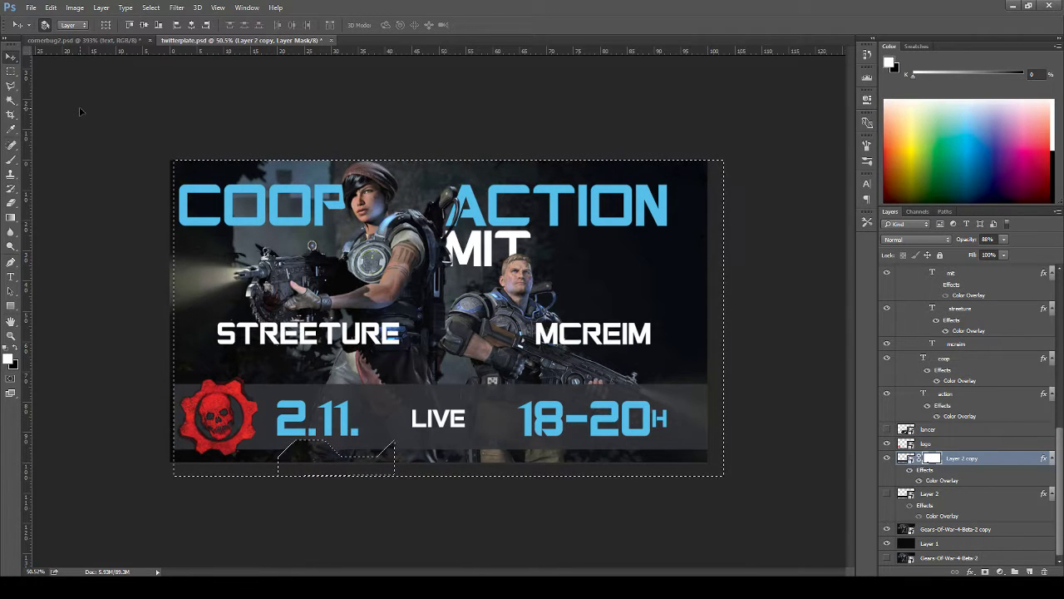
key("Left")
key("Left")
key("Left")
key("Left")
key("Left")
key("Left")
key("Left")
key("Left")
key("Left")
key("Left")
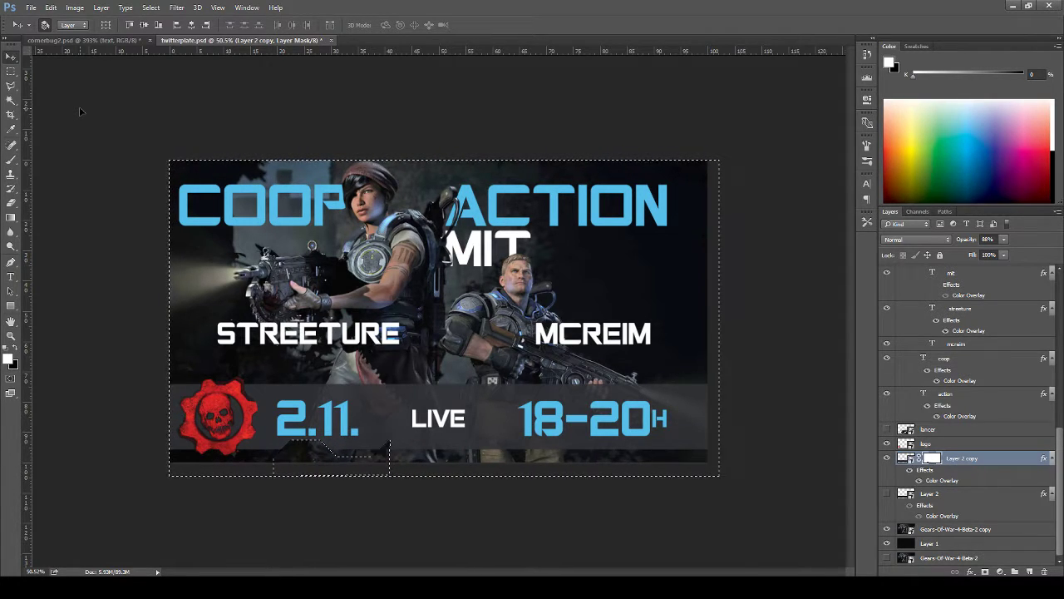
key("Left")
key("Left")
key("Left")
key("Left")
key("Left")
key("Left")
key("Left")
key("Left")
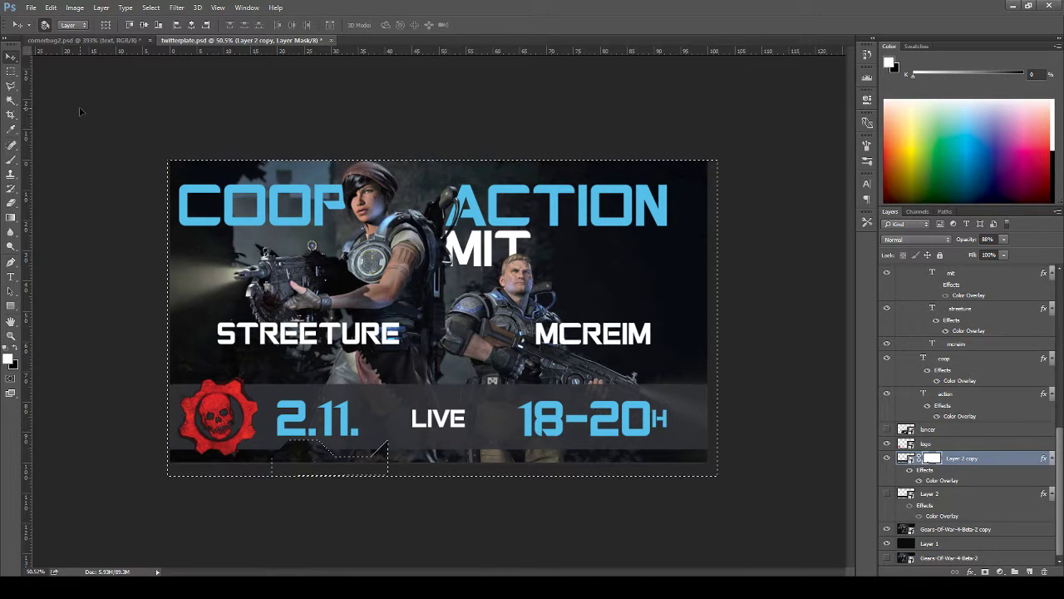
key("Left")
key("Left")
key("Left")
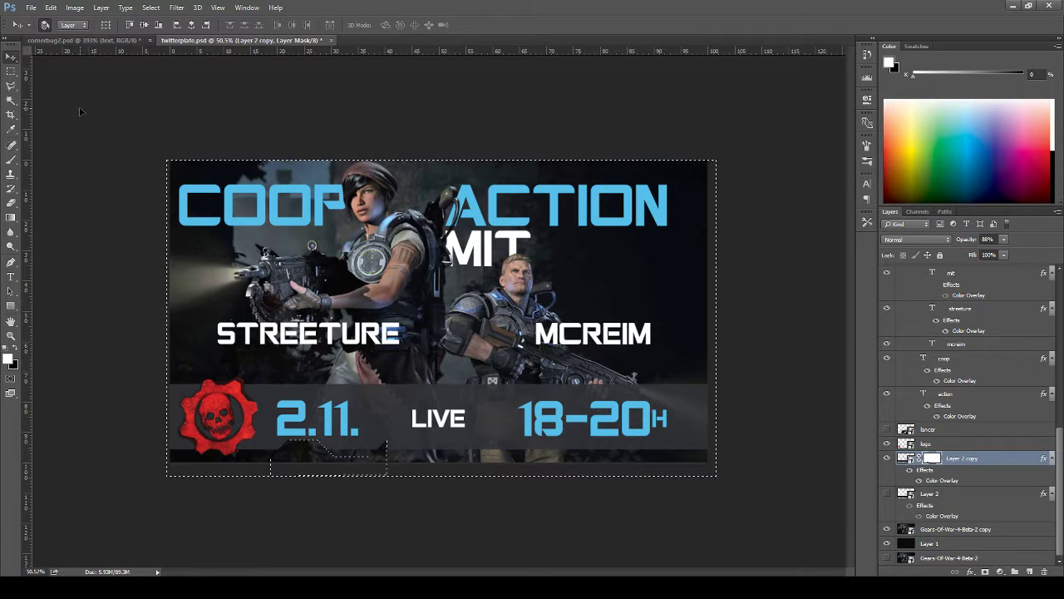
key("ctrl+d")
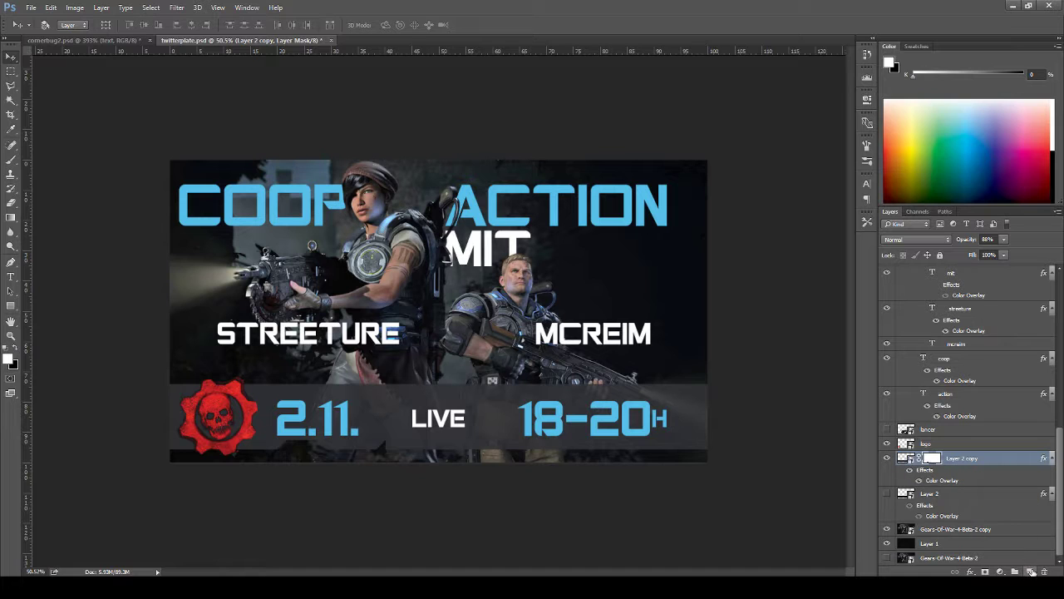
- Add an empty layer above Layer 2 copy, show Layer 2 in place of Layer 2 copy, and sample the date's light blue
left_click(1031, 572)
left_click(888, 458)
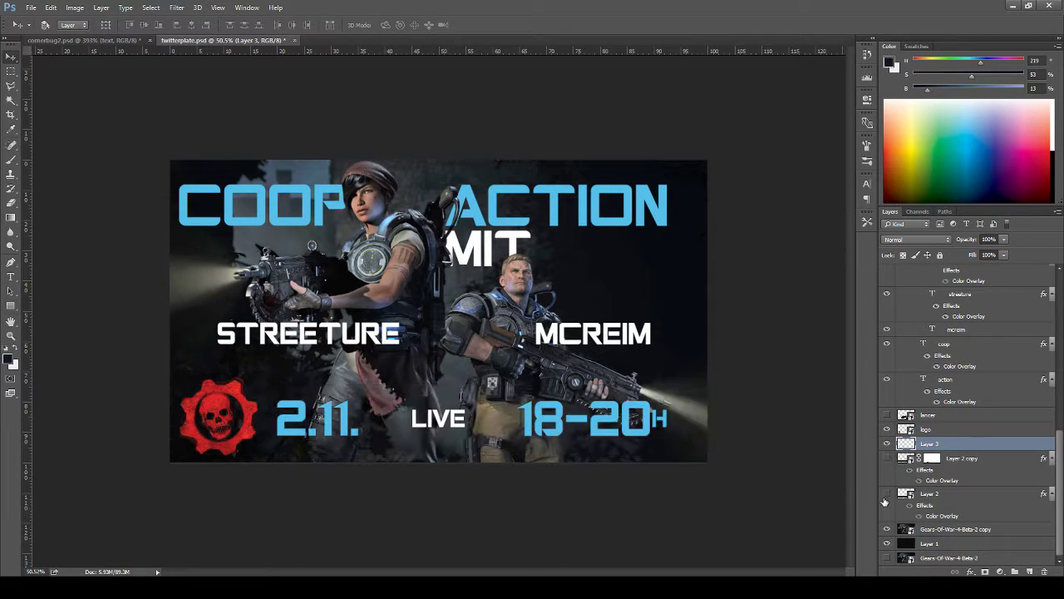
left_click(887, 493)
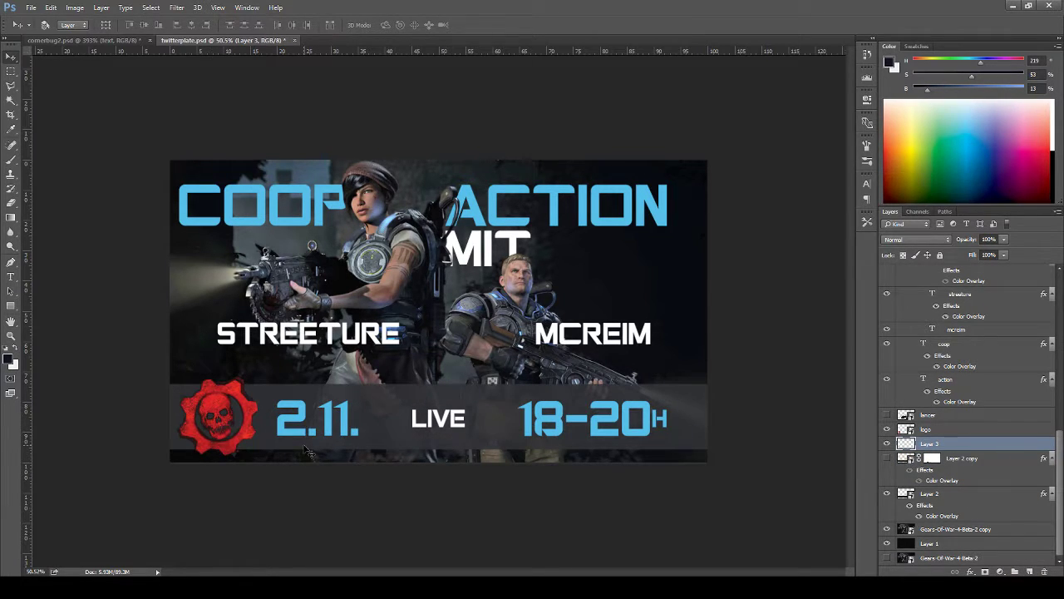
key("b")
left_click(350, 414, "alt")
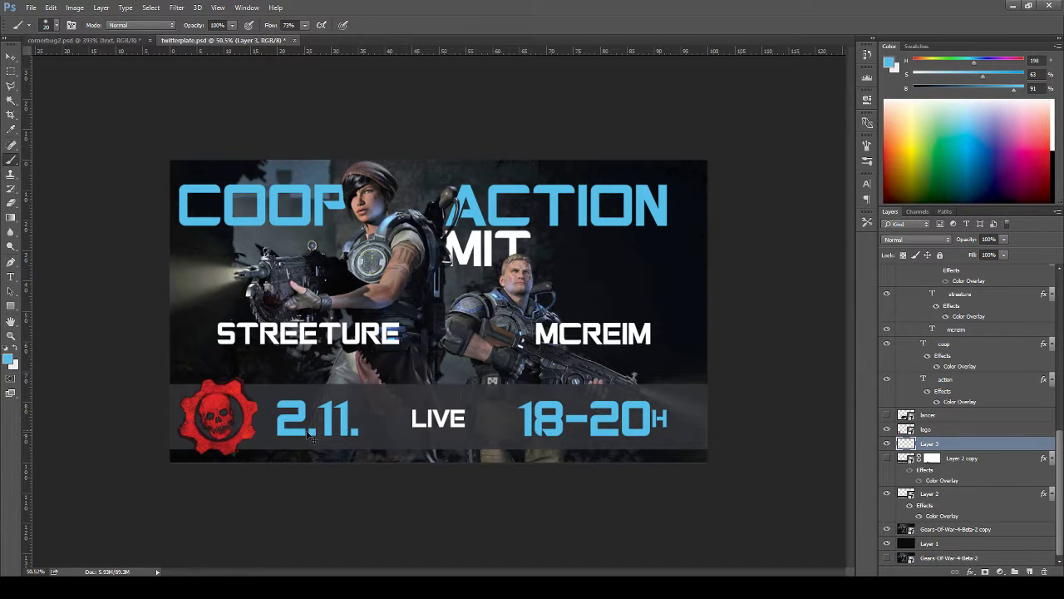
- Show the guides and outline a polygonal selection below the date: a trapezoid tooth with slanted sides, extended past the canvas's lower edge
key("ctrl+semicolon")
key("ctrl+plus")
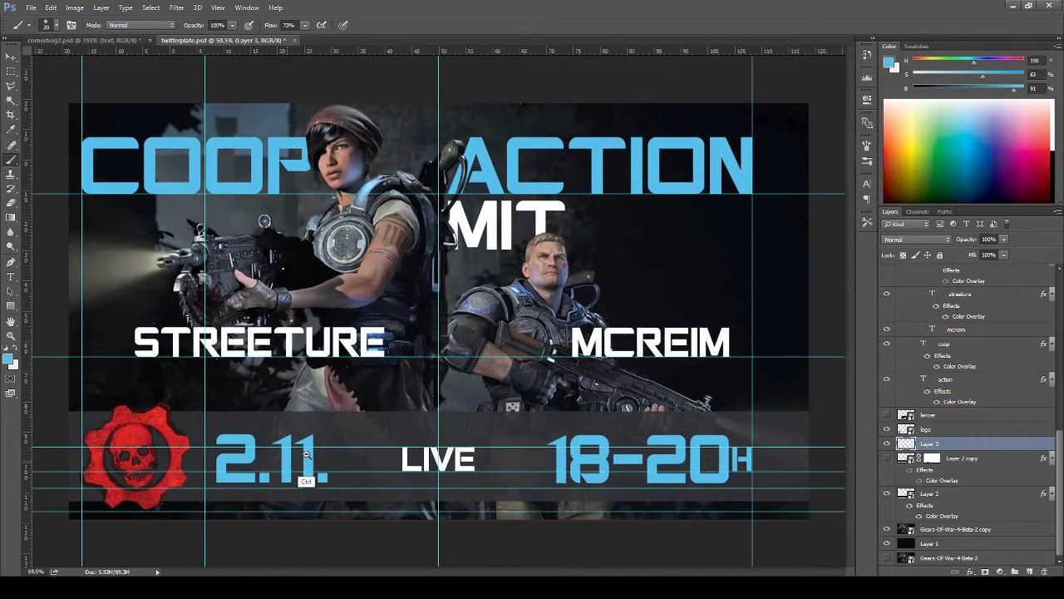
key("l")
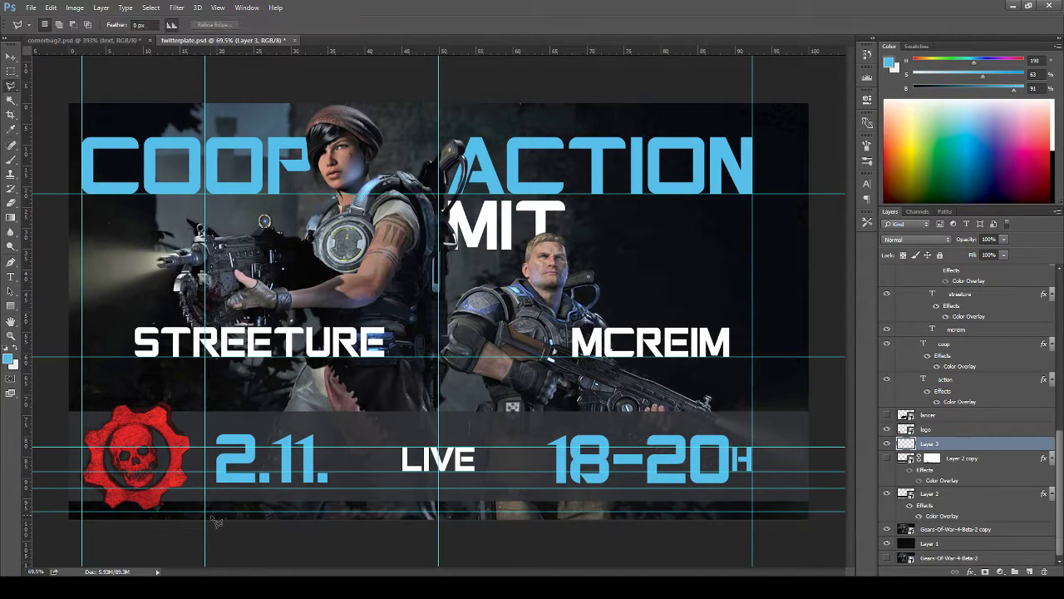
key("ctrl+plus")
left_click_drag(300, 509, 361, 375)
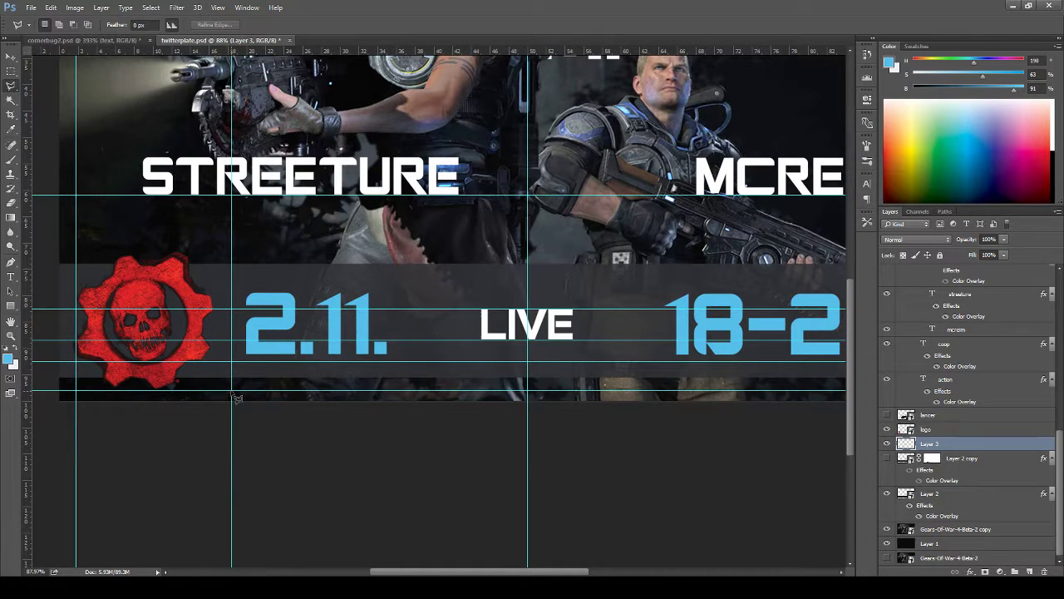
left_click(232, 389)
left_click(267, 370)
left_click(327, 362)
left_click(355, 390)
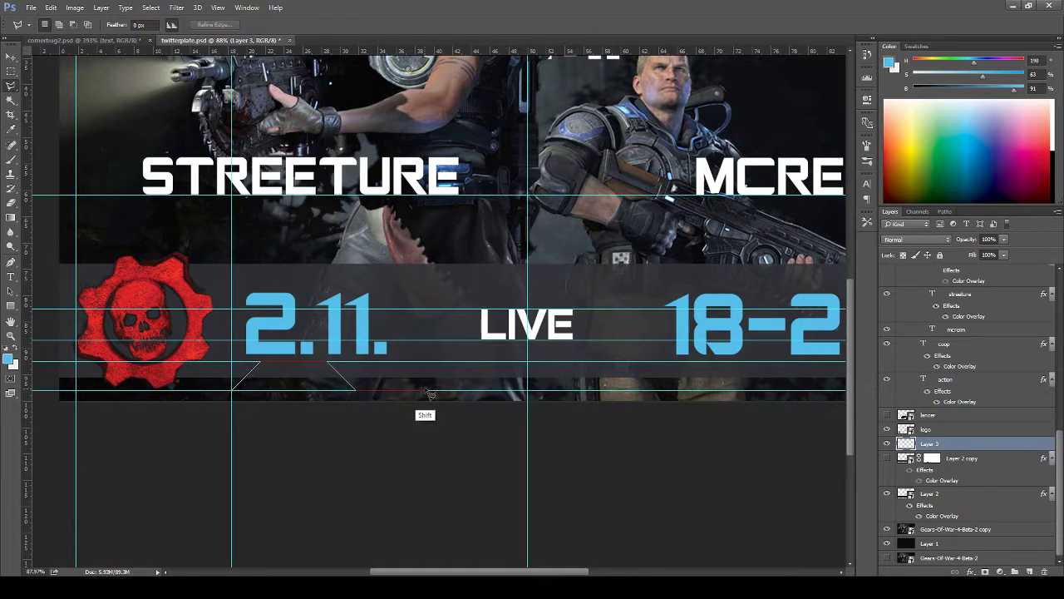
left_click(356, 454)
left_click(232, 455)
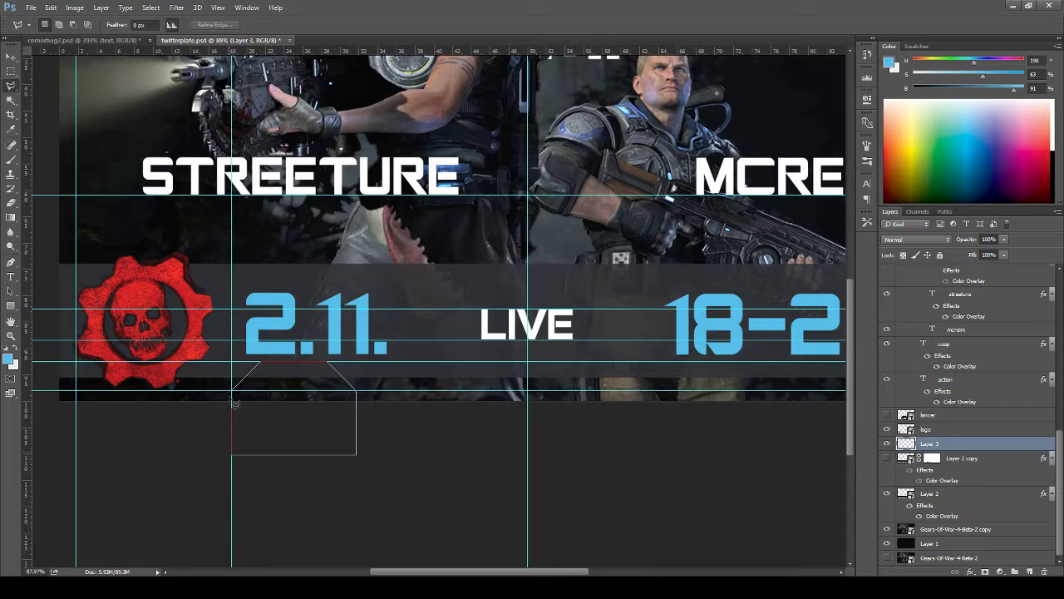
left_click(232, 390)
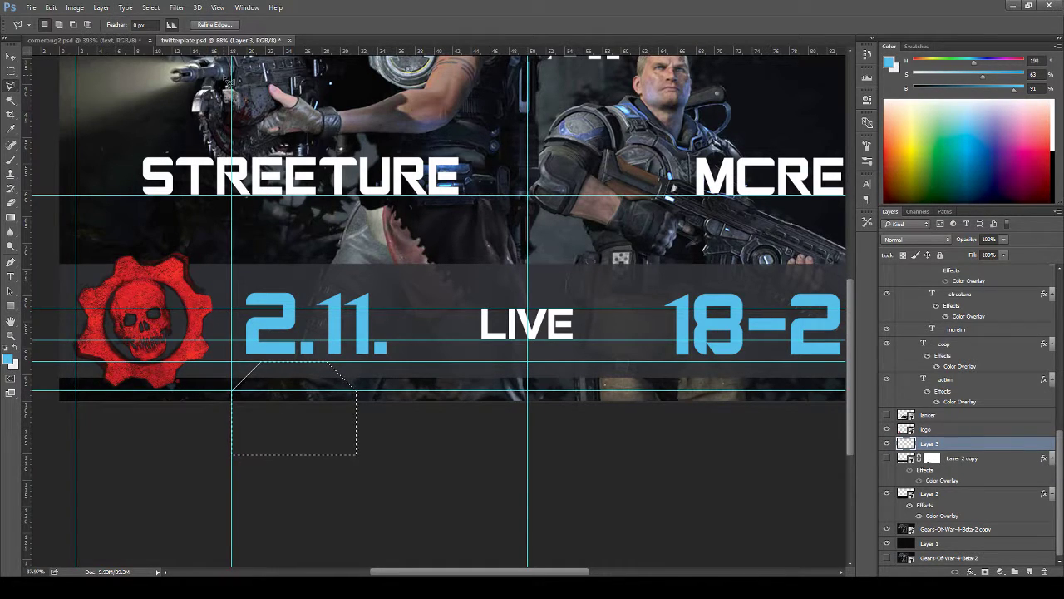
- Fill the tooth selection with the light blue, deselect it, and convert Layer 3 to a smart object
key("alt+BackSpace")
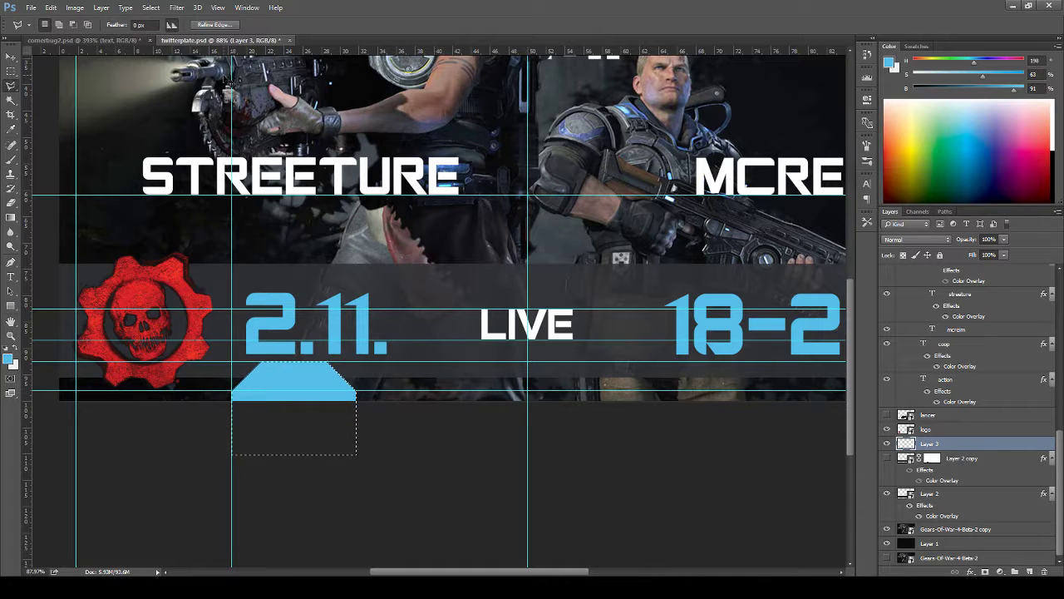
key("ctrl+d")
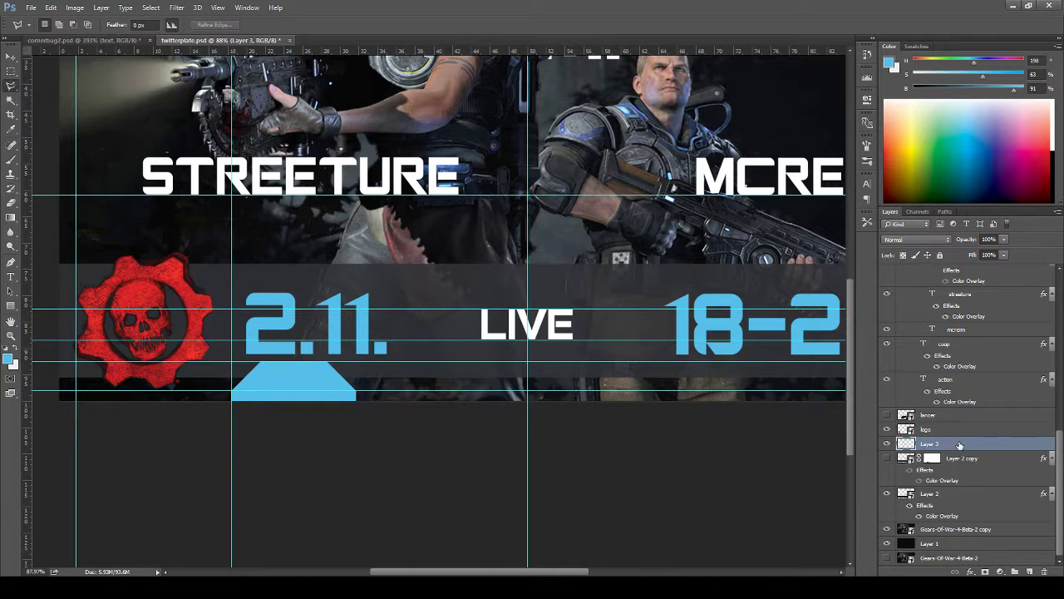
right_click(960, 445)
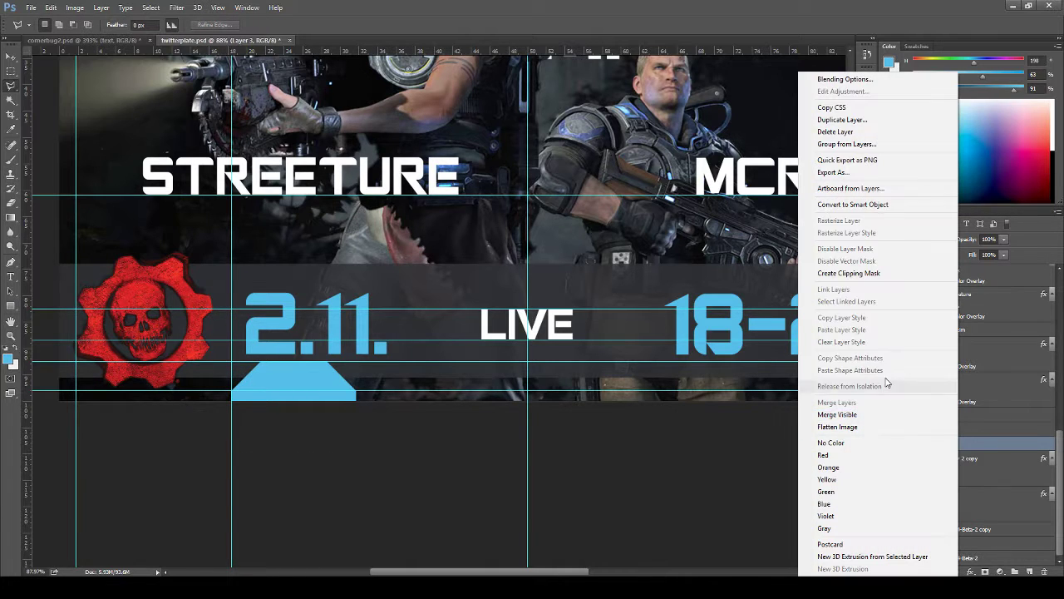
left_click(870, 205)
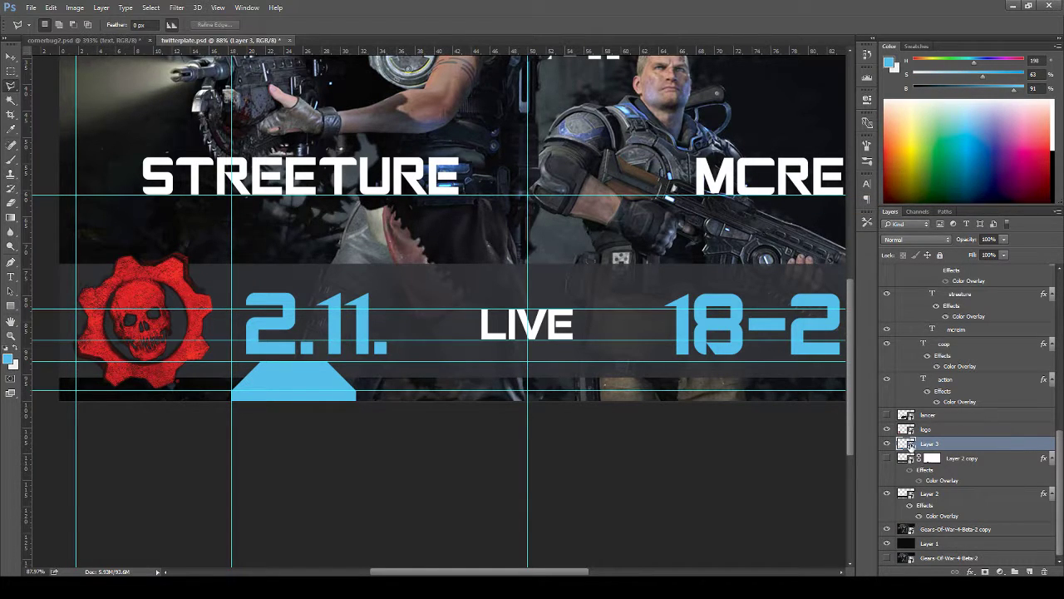
- Duplicate the blue tooth layer and place the copy directly to the right of the original along the canvas's lower edge
key("v")
left_click(333, 400)
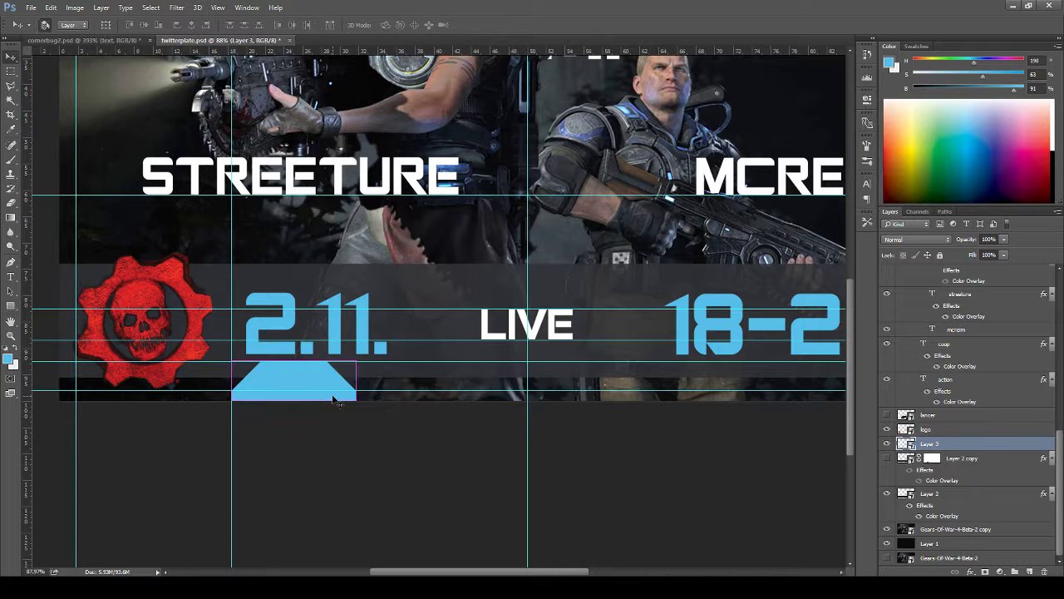
key("ctrl+j")
left_click_drag(334, 400, 458, 400)
scroll(457, 401, "down", 5)
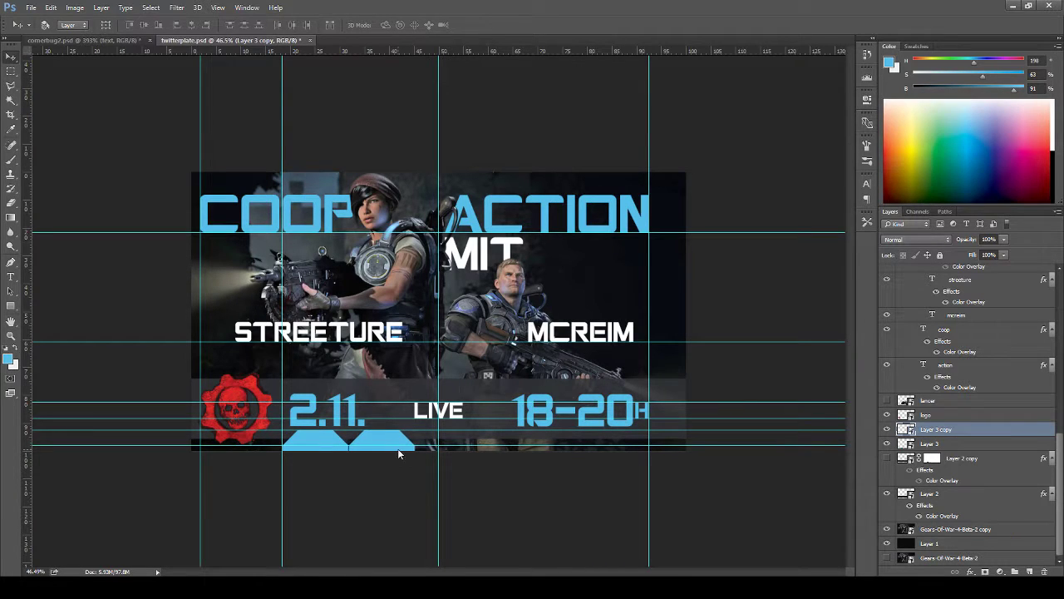
- Nudge the copied tooth right to leave a gap of about half a tooth's width between the two teeth
key("shift+Right")
key("shift+Right")
key("Right")
key("Right")
key("Right")
key("Right")
key("Right")
key("Right")
key("Right")
key("Right")
key("Right")
key("Right")
key("Right")
key("Right")
key("Right")
key("Right")
key("Right")
key("Right")
key("Right")
key("Right")
key("Right")
key("Right")
key("Right")
key("Right")
key("Right")
key("Right")
key("Right")
key("Right")
key("Right")
key("Right")
key("Right")
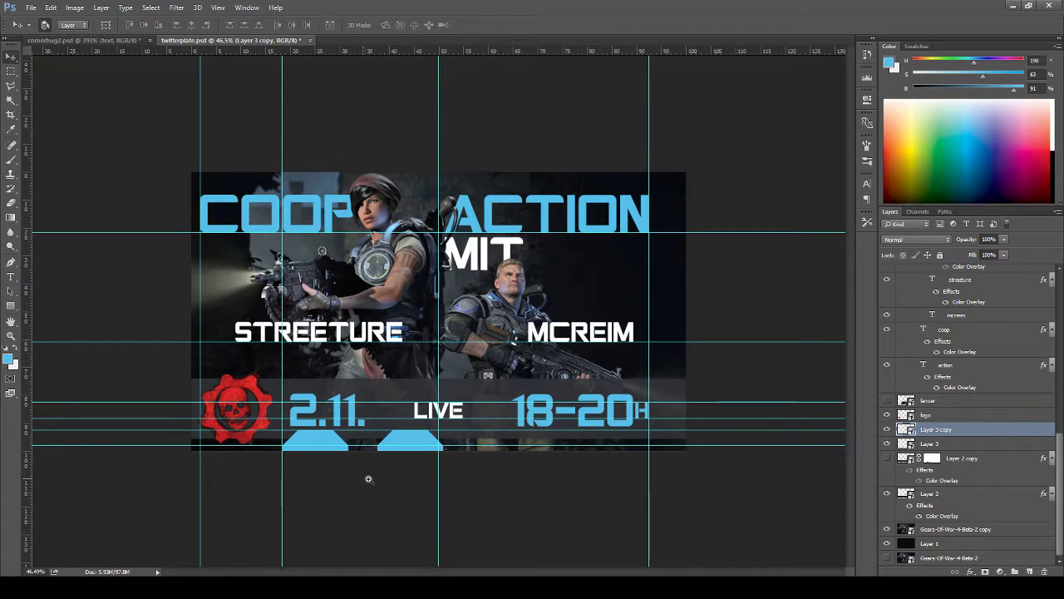
- On a new layer, fill a white rectangle spanning the gap between the two blue teeth as a spacing gauge, and deselect
left_click_drag(368, 482, 475, 363)
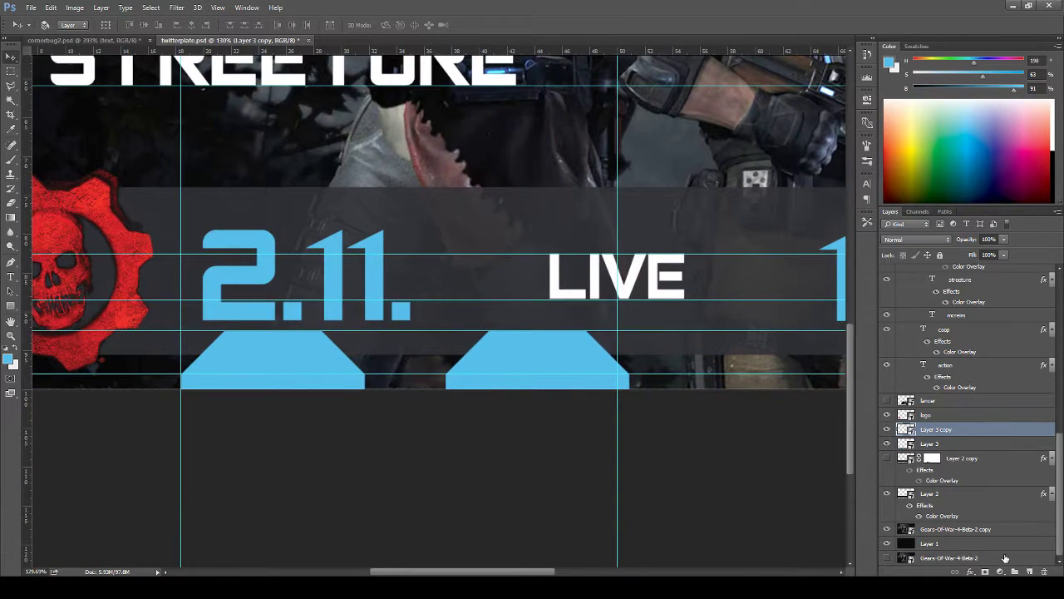
left_click(1030, 572)
key("x")
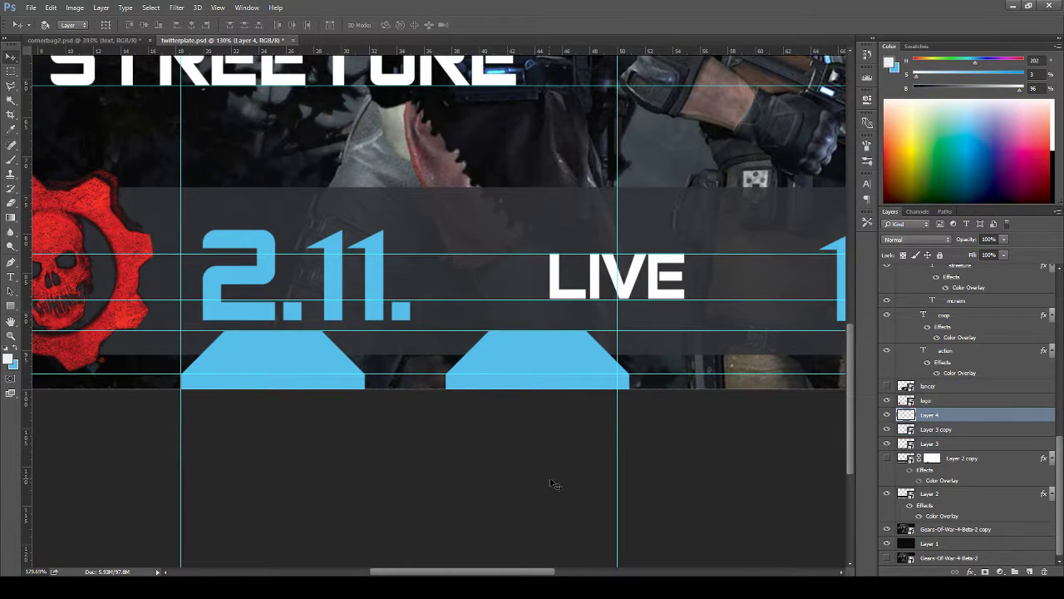
key("m")
left_click_drag(365, 364, 449, 423)
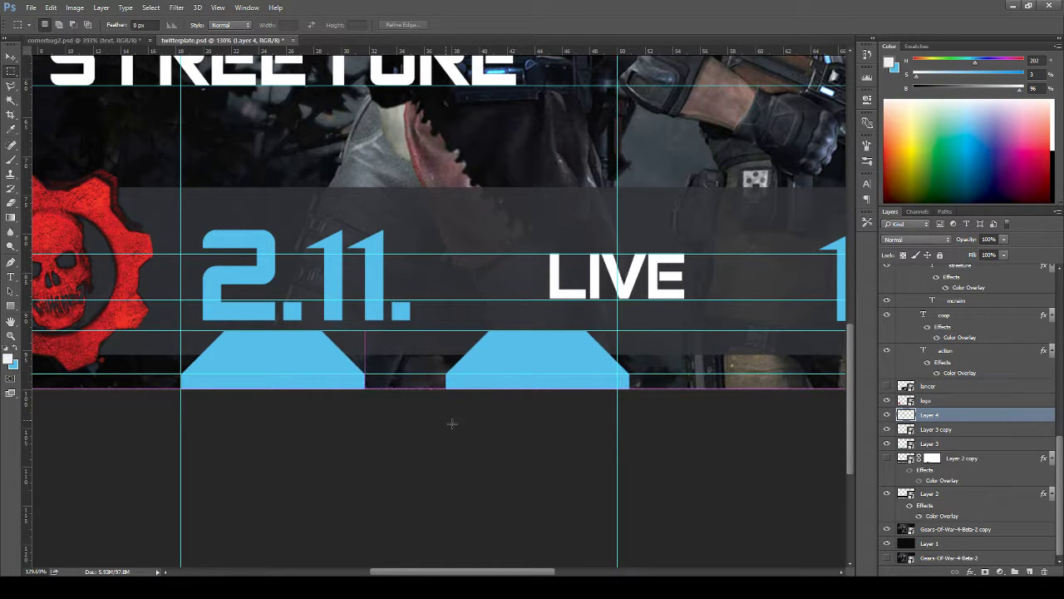
key("alt+BackSpace")
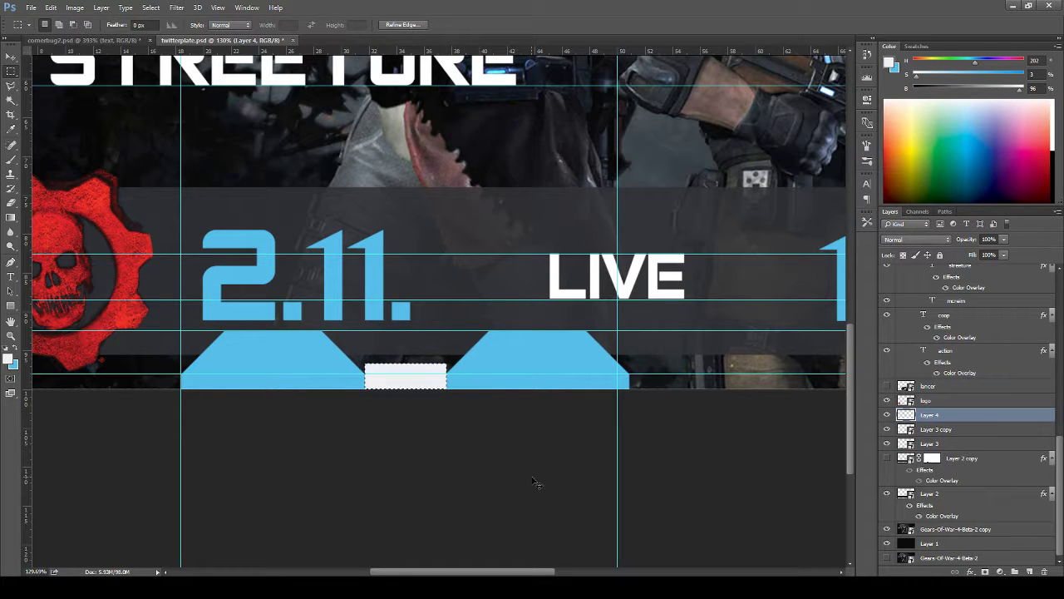
key("ctrl+d")
key("v")
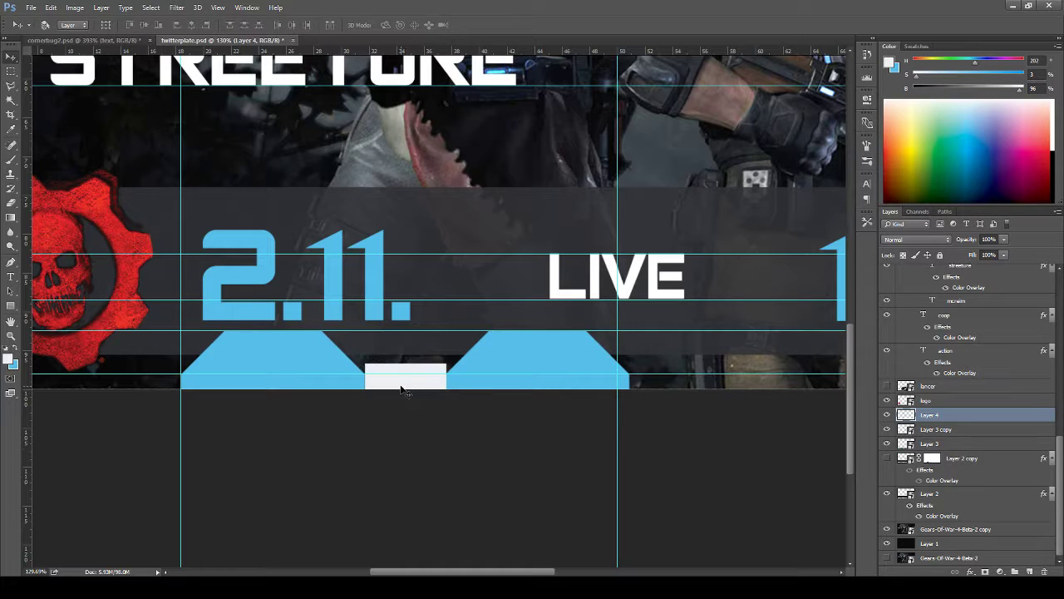
- Move the white spacer to the second tooth's right side and place a duplicate of Layer 3 copy against it as the third tooth
left_click_drag(407, 387, 666, 396)
left_click(954, 429)
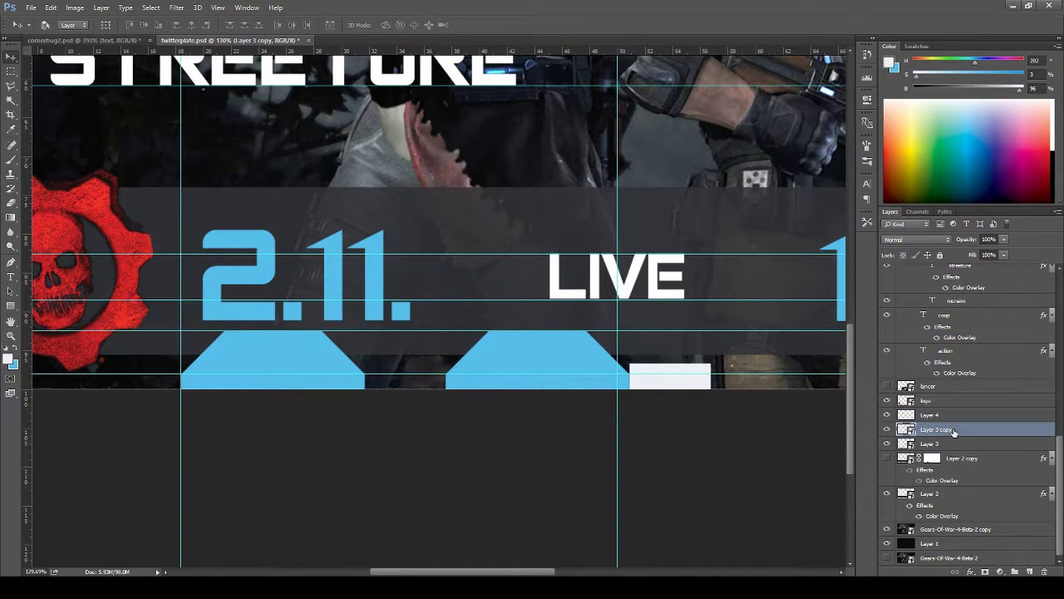
key("ctrl+j")
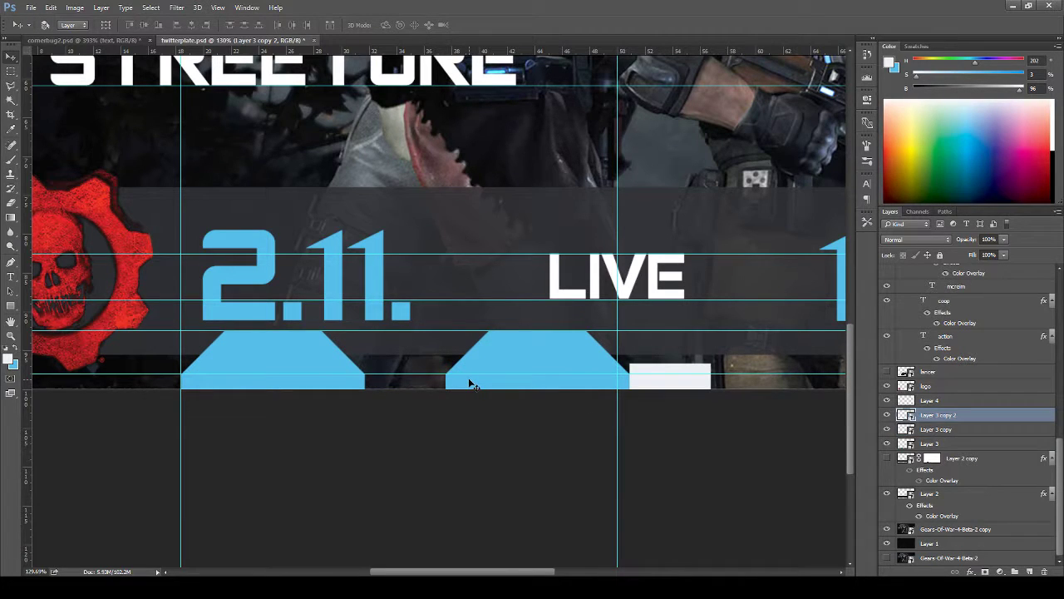
left_click_drag(470, 385, 740, 387)
- Move the spacer to the third tooth's right side, duplicate Layer 3 copy 2, and align the new fourth tooth against the spacer
left_click_drag(765, 423, 364, 433)
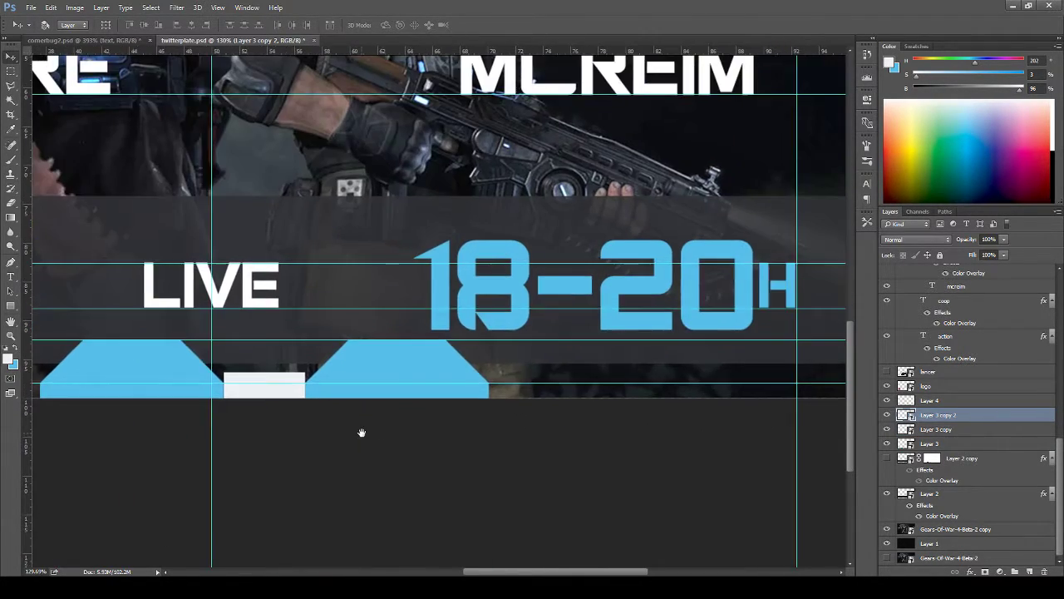
left_click(952, 403)
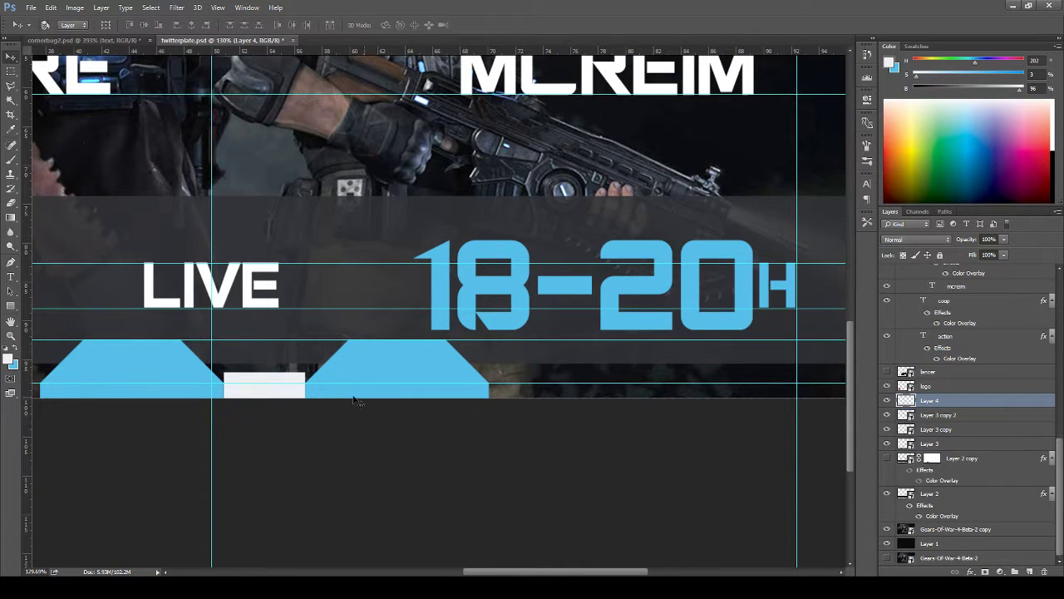
left_click_drag(260, 382, 526, 395)
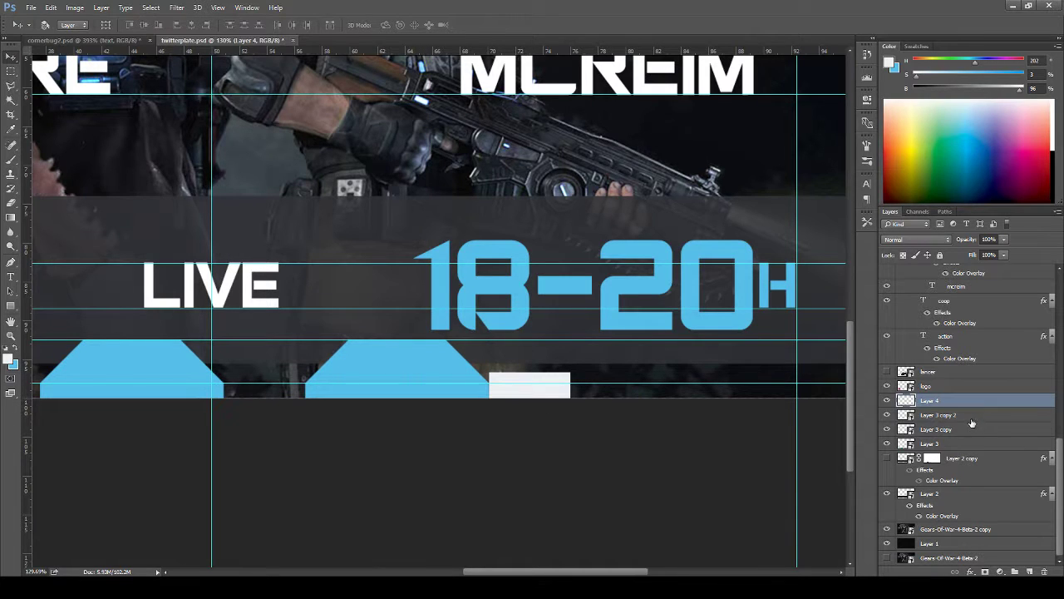
left_click(970, 419)
key("ctrl+j")
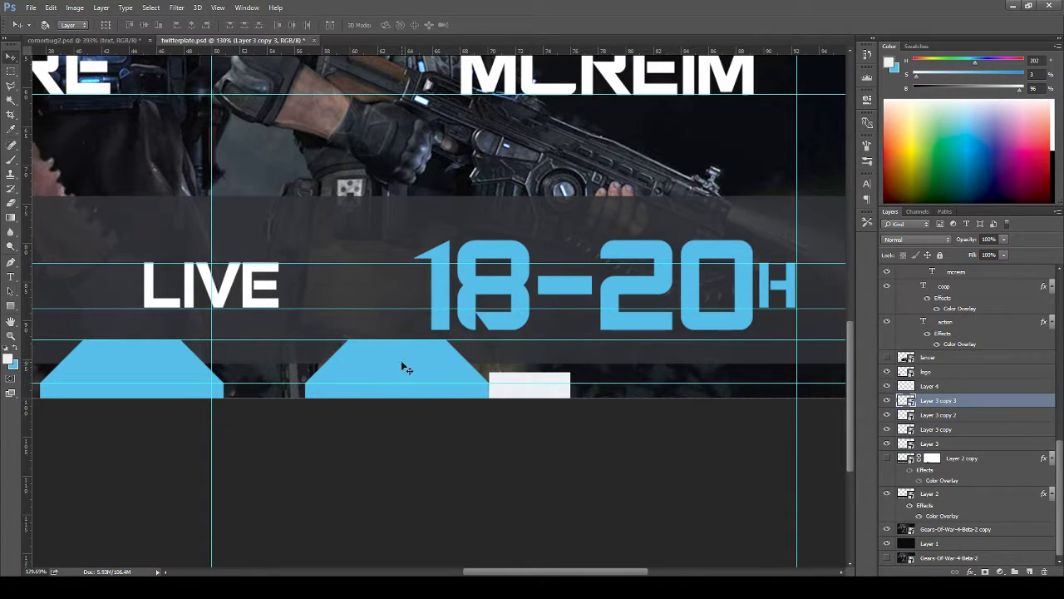
left_click_drag(402, 366, 668, 383)
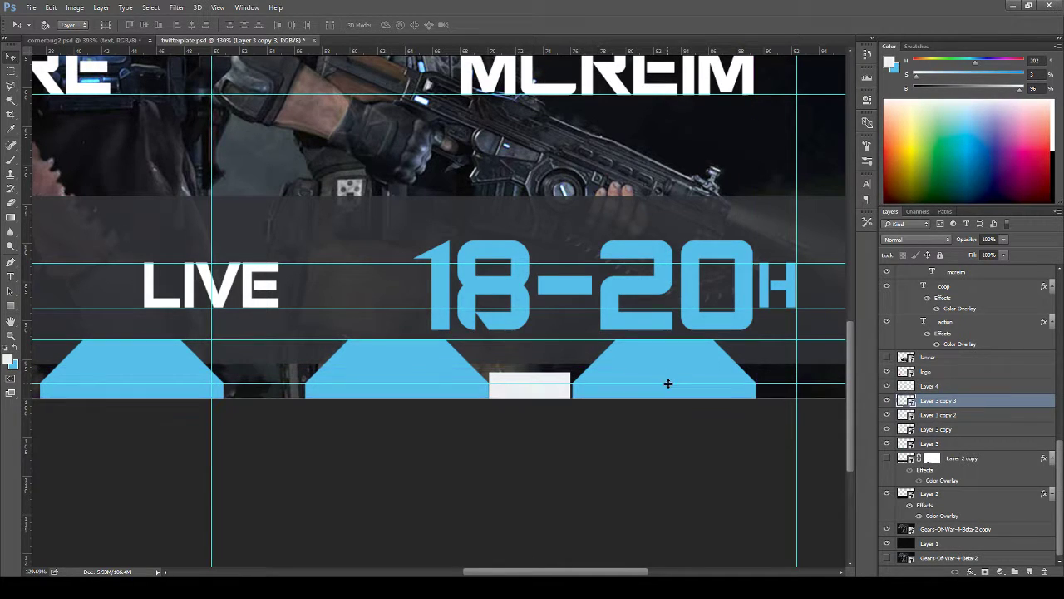
key("Left")
key("Left")
key("Left")
- Hide the guides, check the duplicated teeth by toggling their layers, and hide the white spacer on Layer 4
key("ctrl+0")
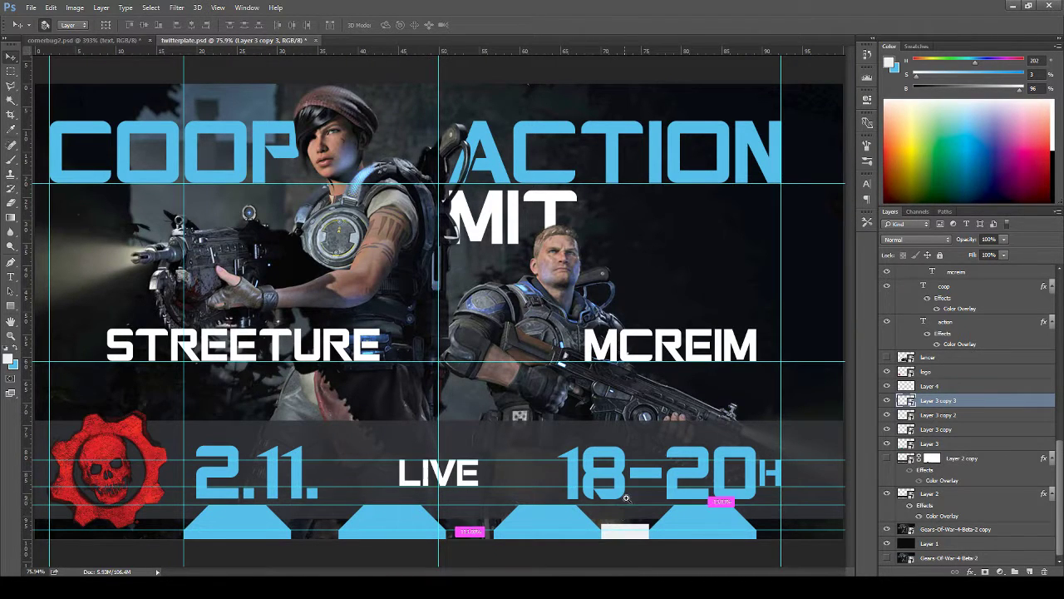
key("ctrl+minus")
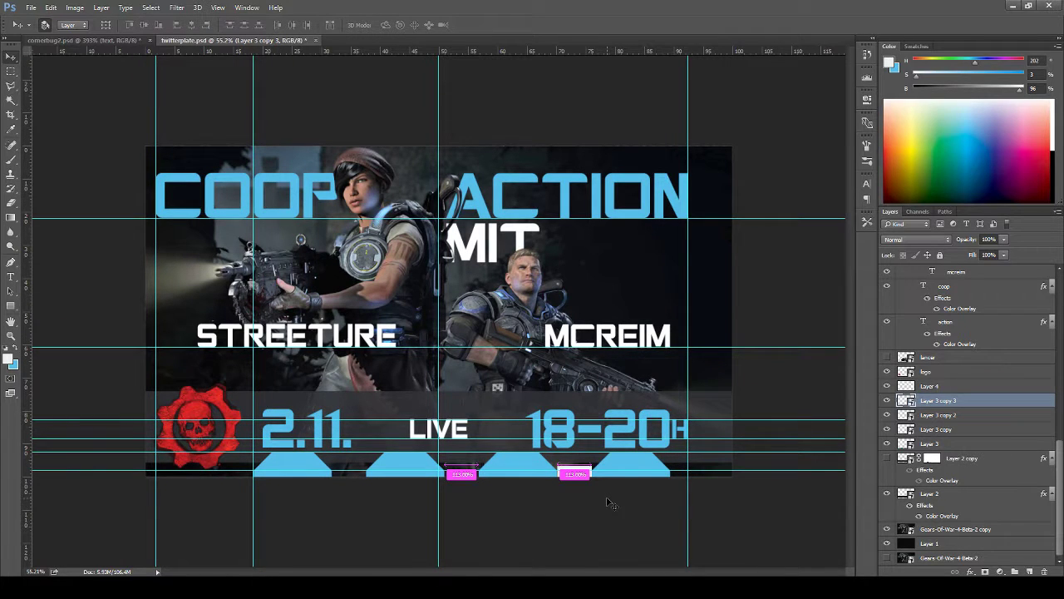
key("ctrl+h")
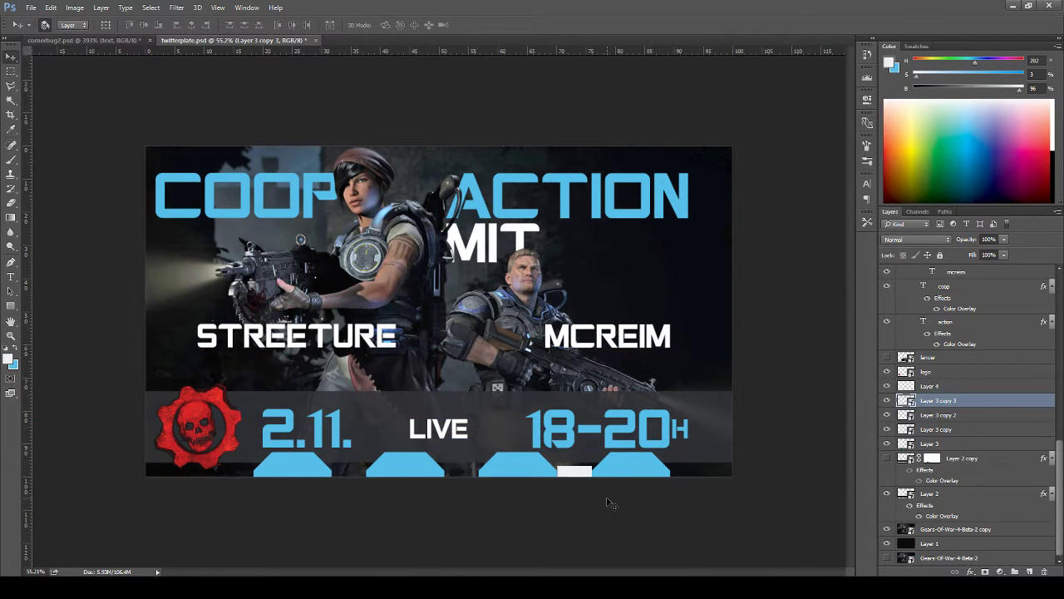
left_click(886, 401)
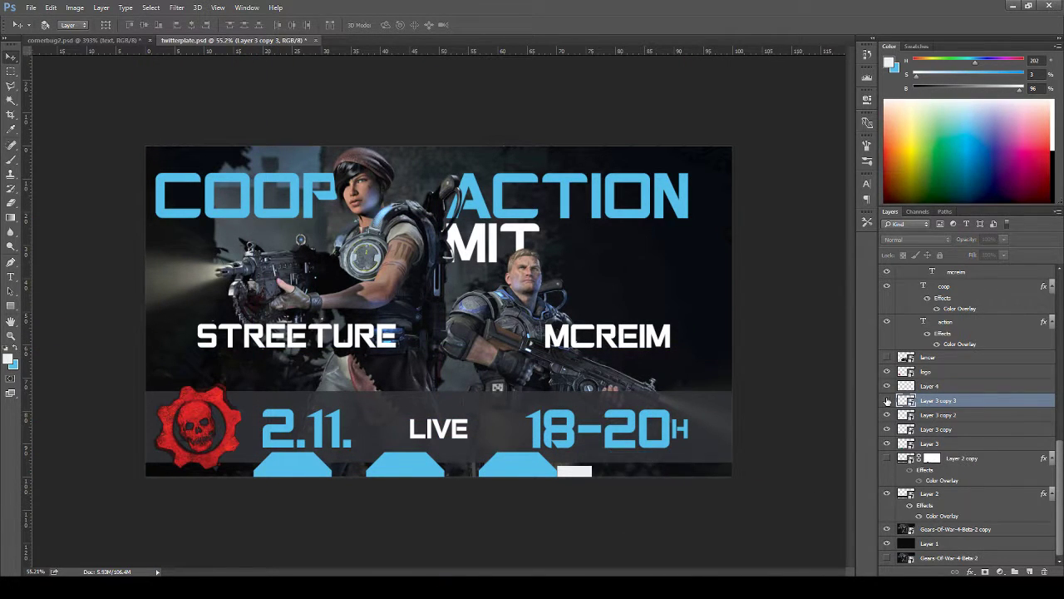
left_click(886, 400)
left_click(887, 415)
left_click(888, 415)
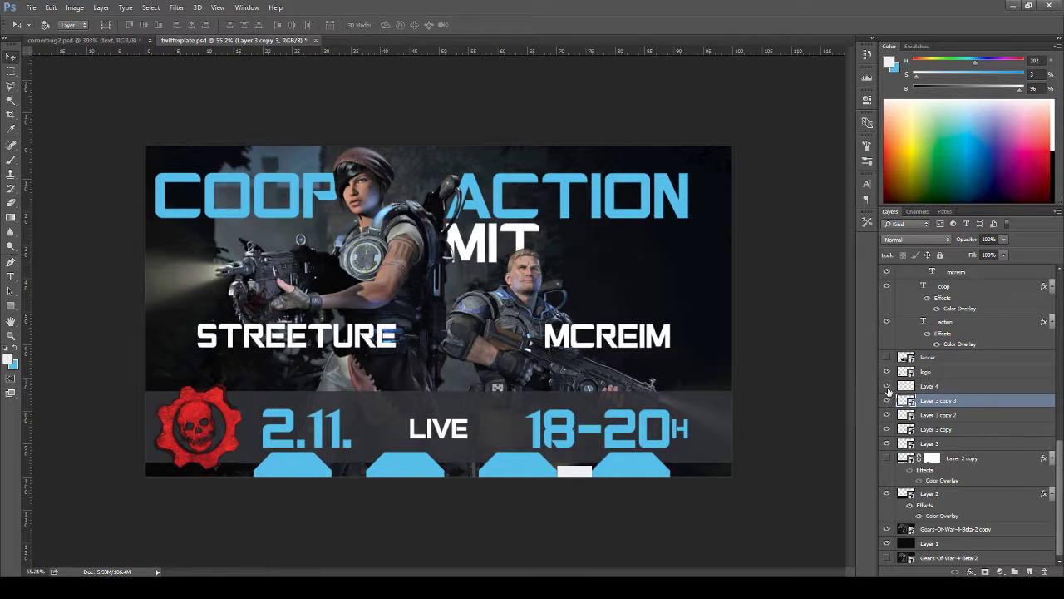
left_click(887, 385)
- Group the four blue tooth layers, from Layer 3 copy 3 down to Layer 3, and name the group "gears"
left_click(937, 444, "shift")
key("ctrl+g")
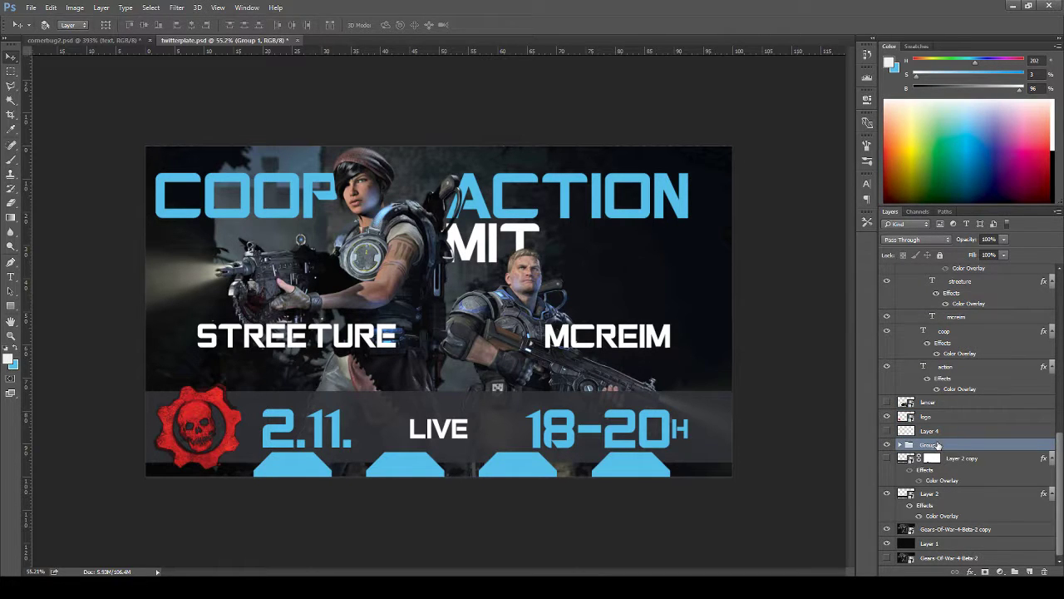
double_click(930, 445)
type("gears")
key("Return")
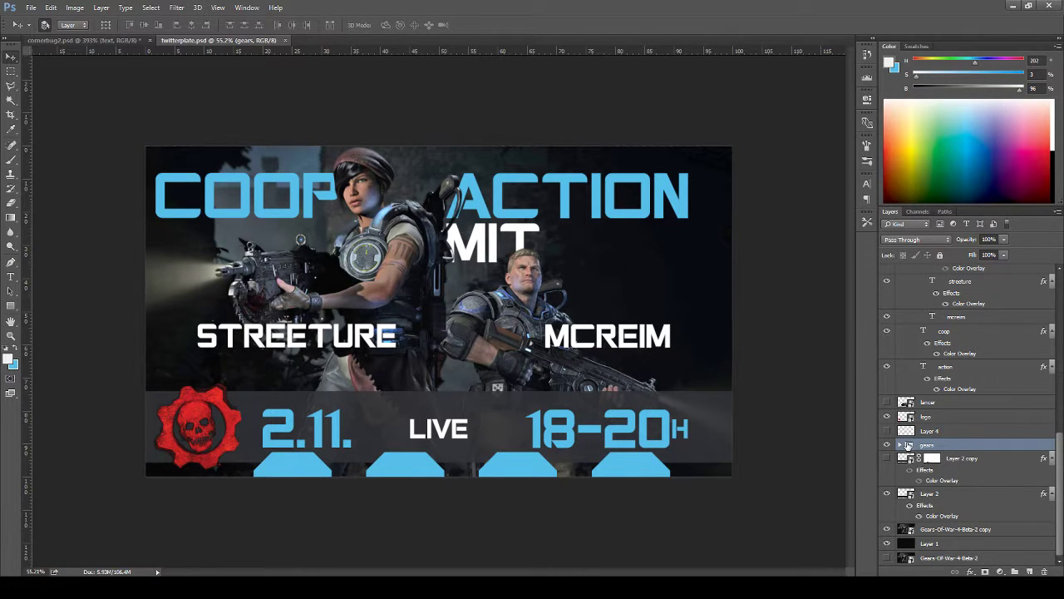
- Merge a duplicate of the gears group into one layer, load its teeth as a selection, and delete Layer 2 copy
key("ctrl+alt+e")
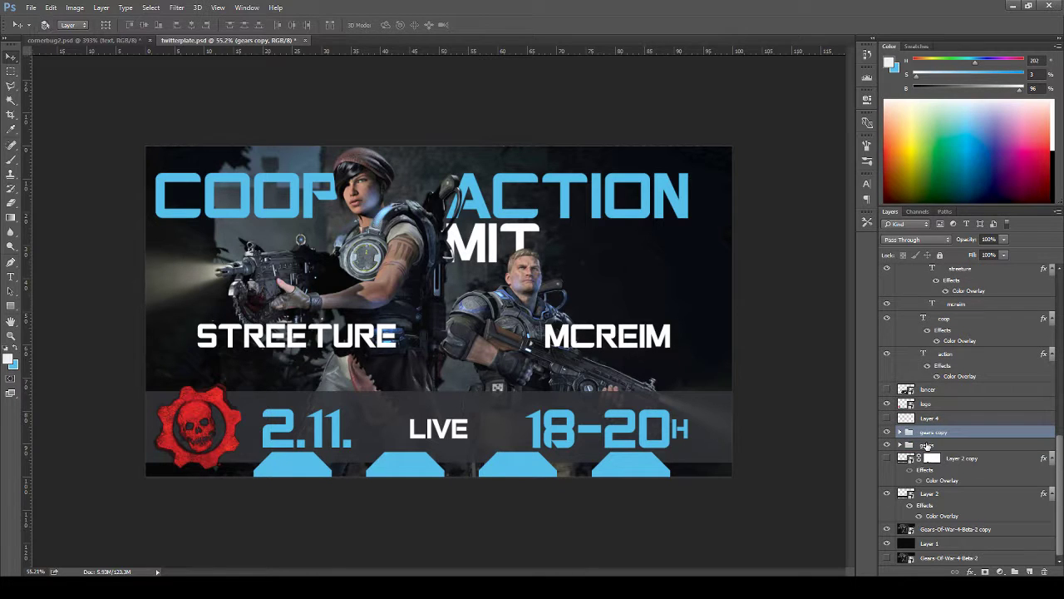
left_click(906, 434, "ctrl")
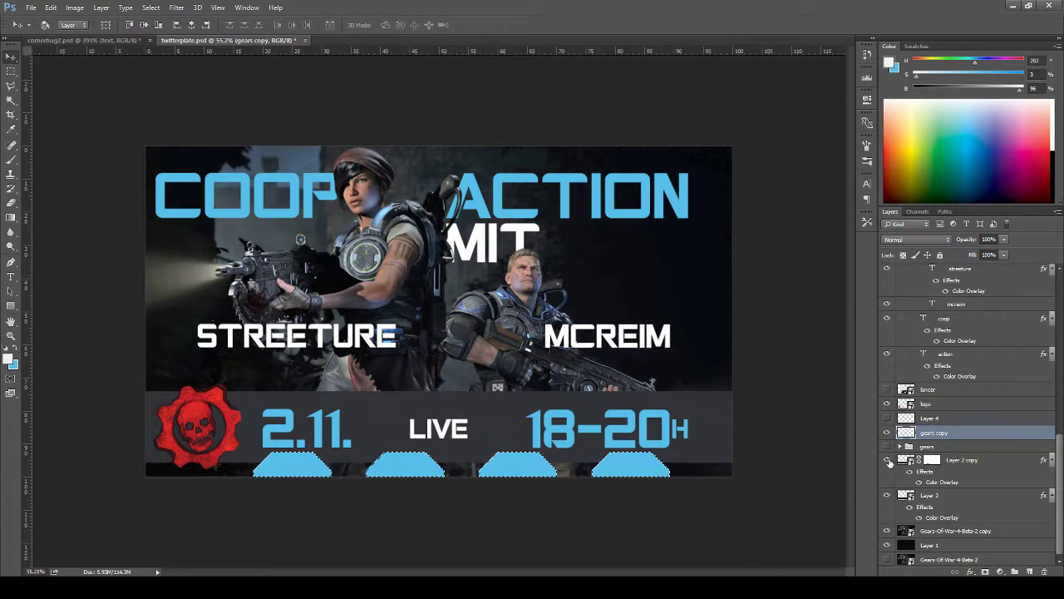
left_click(905, 460)
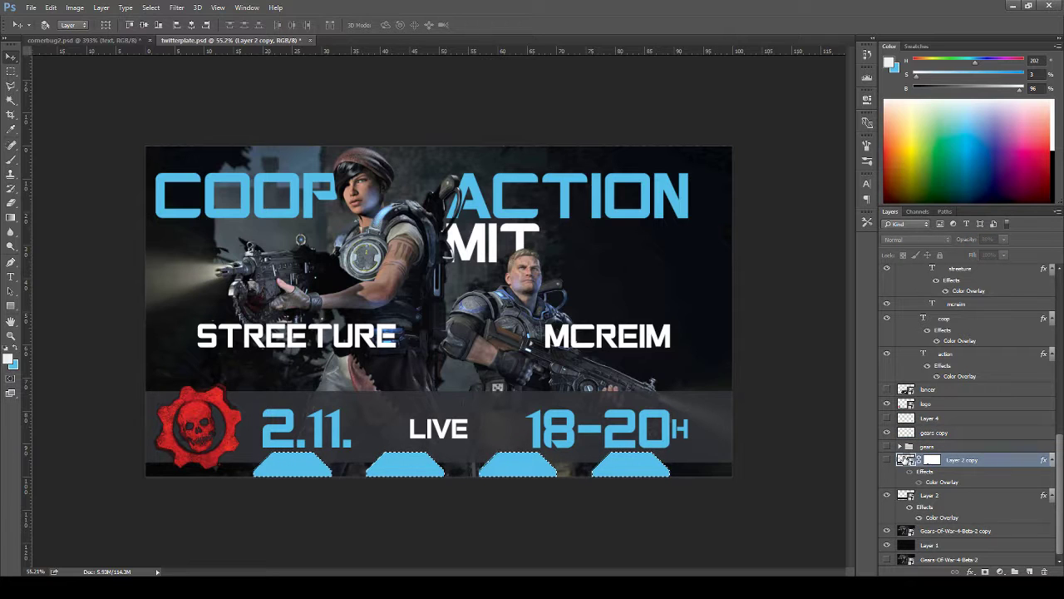
left_click_drag(905, 460, 1045, 571)
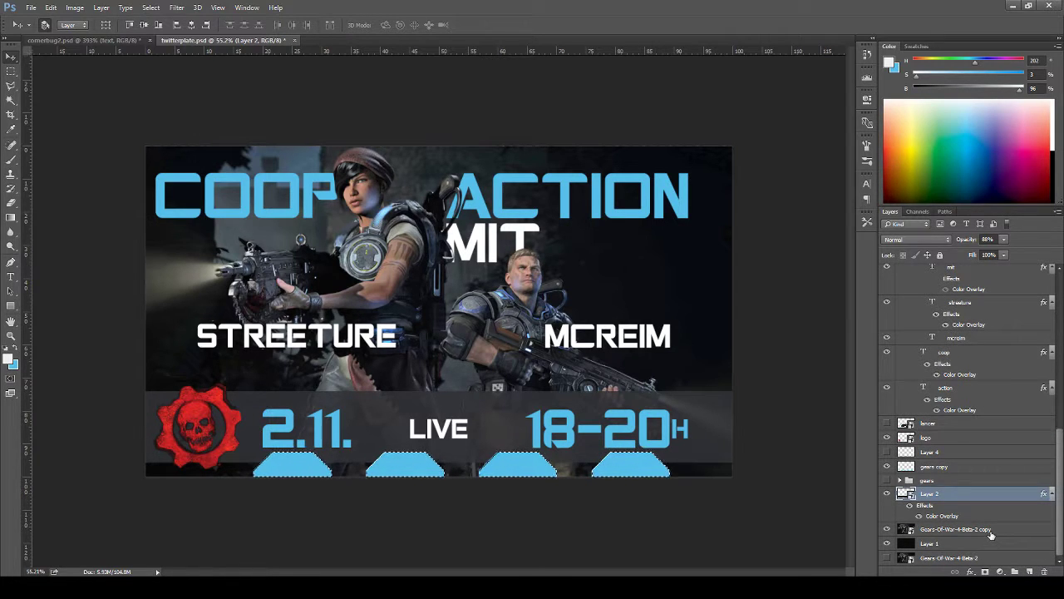
- Hide gears copy and add a layer mask to Layer 2 from the teeth selection, inverted so the teeth are cut out of the banner
key("ctrl+j")
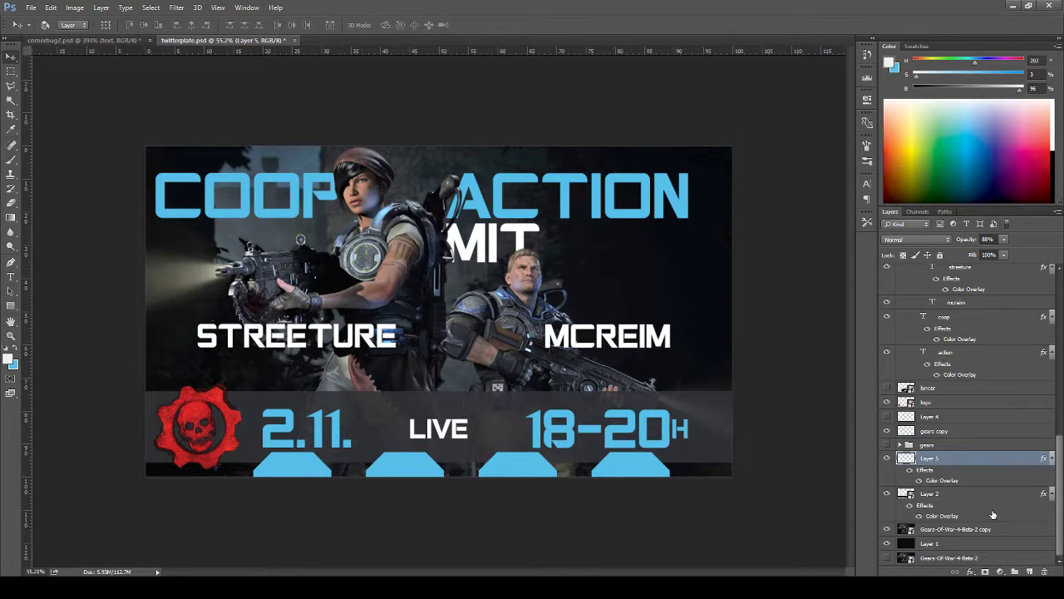
key("ctrl+z")
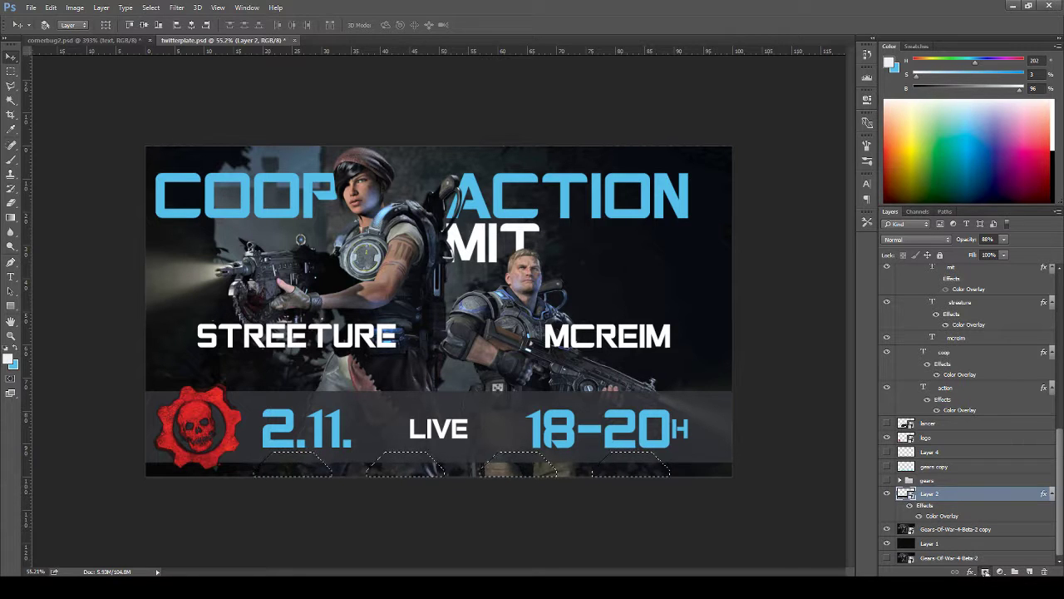
left_click(985, 572)
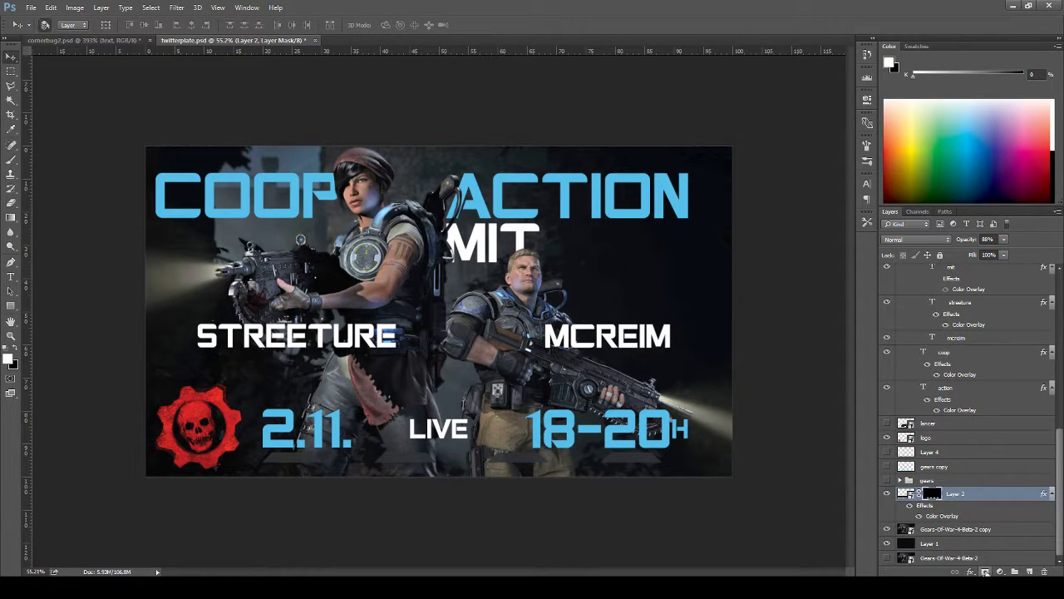
key("ctrl+i")
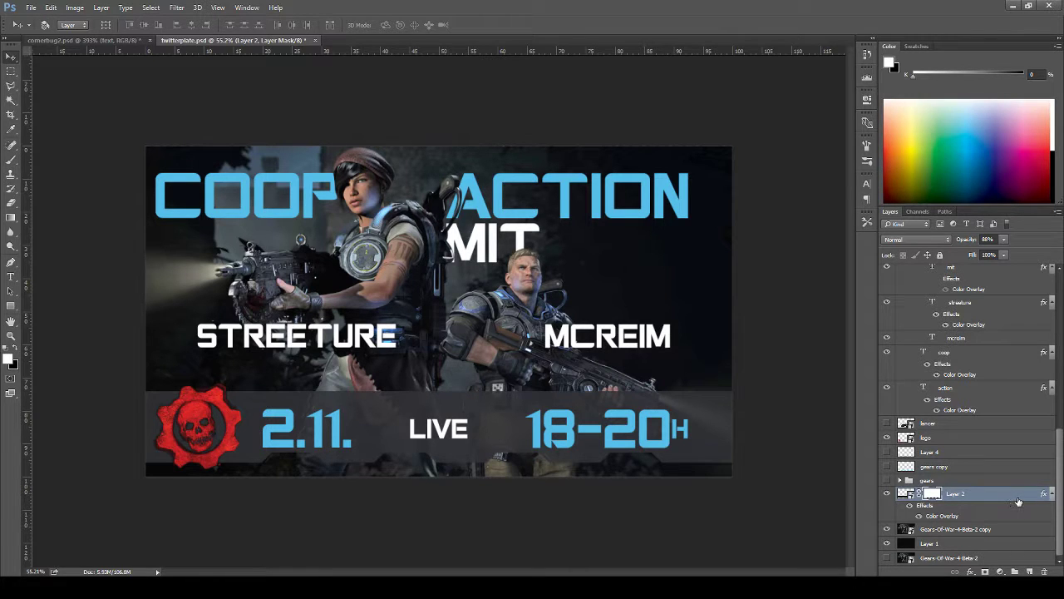
- Add a 3 px blue outside Stroke effect to the banner on Layer 2
double_click(1018, 502)
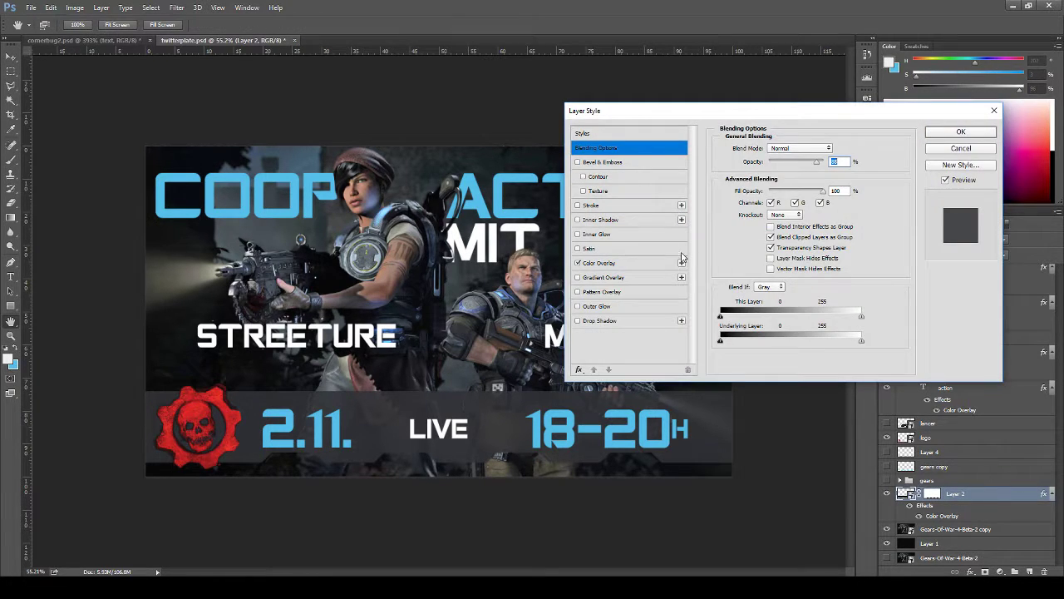
left_click(630, 207)
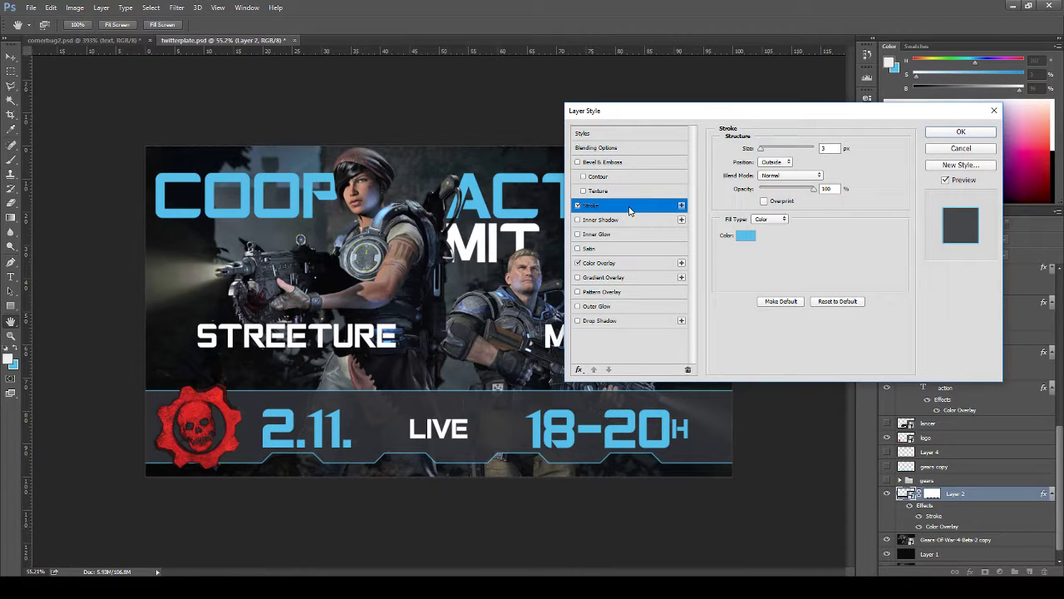
left_click(957, 133)
- Switch to cornerbug2.psd and toggle Shape 1 copy and the KASTEN group to examine which layers form the glowing frame
left_click(117, 41)
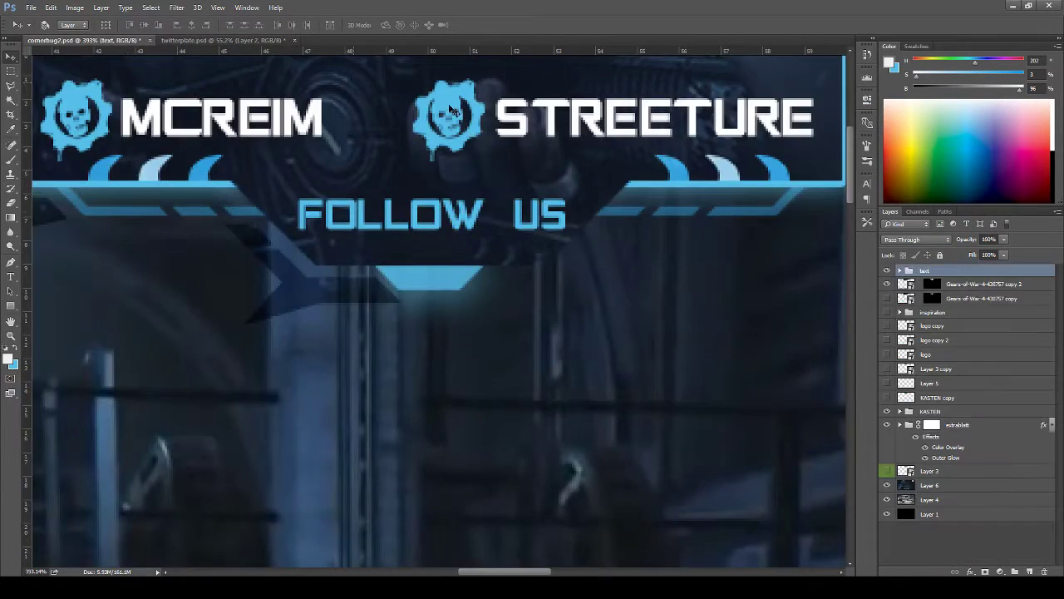
scroll(535, 225, "down", 2)
scroll(535, 225, "down", 2)
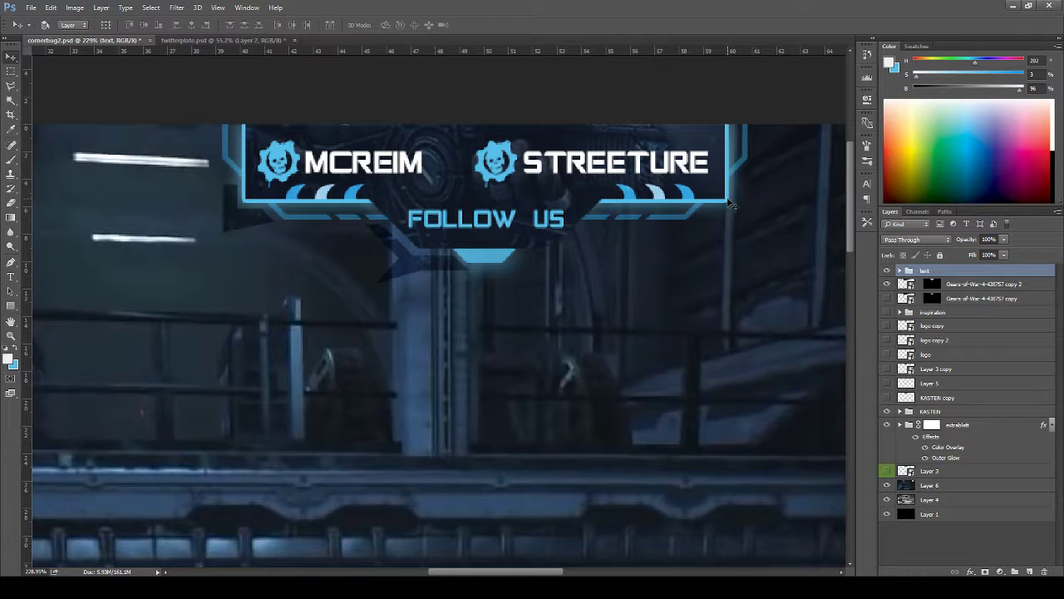
left_click(46, 25)
left_click(732, 170)
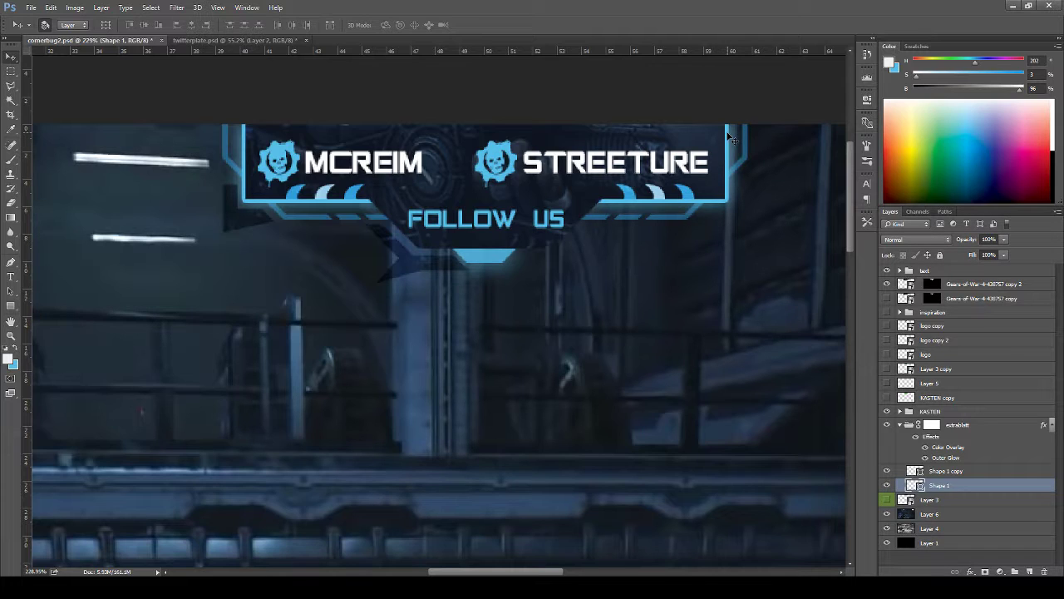
left_click(887, 471)
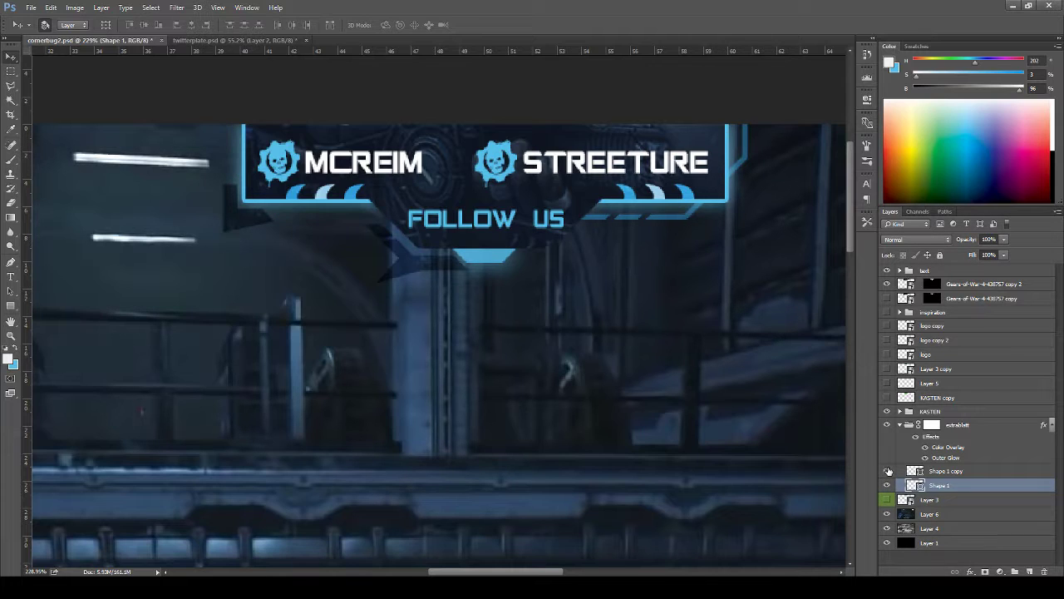
left_click(887, 470)
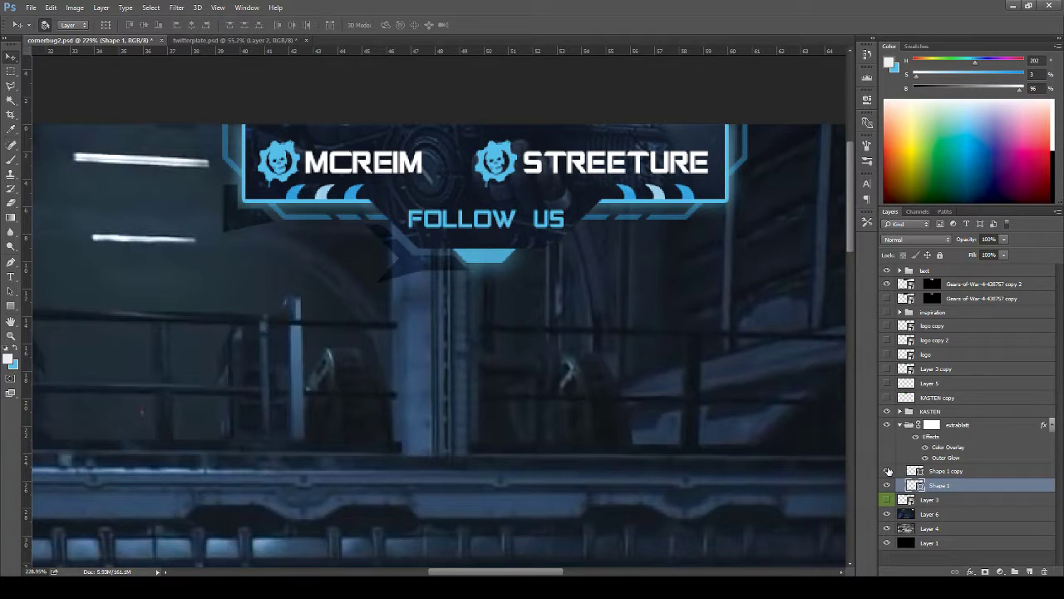
left_click(887, 411)
left_click(887, 411)
- Expand the KASTEN group and toggle its first subgroup, MITTE and UNTEN to examine which layer carries the frame's glow
left_click(899, 412)
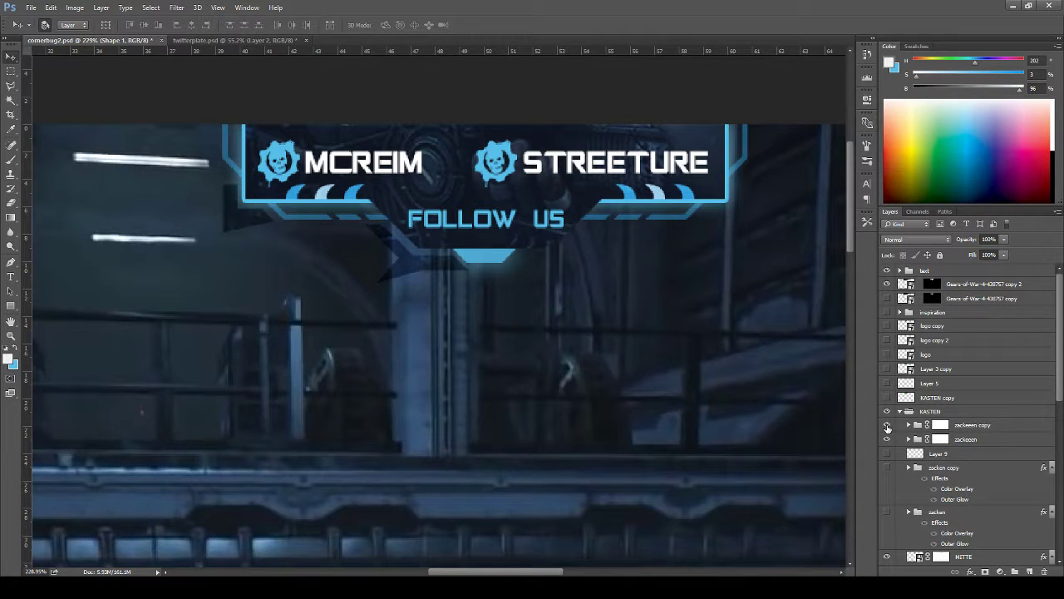
left_click(887, 425)
left_click(888, 425)
scroll(888, 492, "down", 2)
scroll(888, 492, "down", 3)
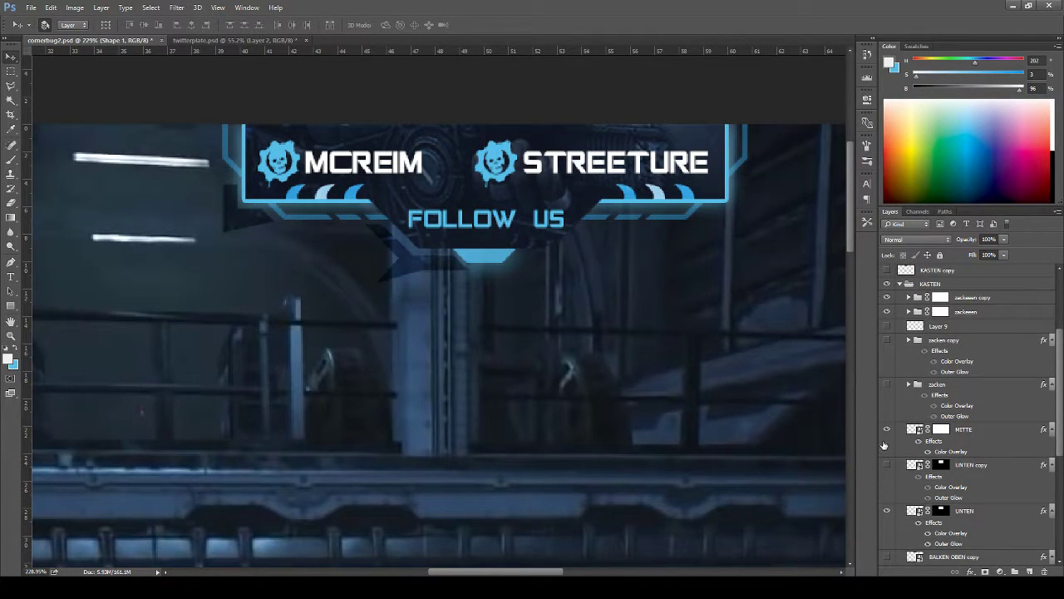
left_click(887, 431)
left_click(886, 431)
left_click(886, 511)
left_click(886, 511)
scroll(888, 512, "down", 2)
scroll(888, 512, "down", 2)
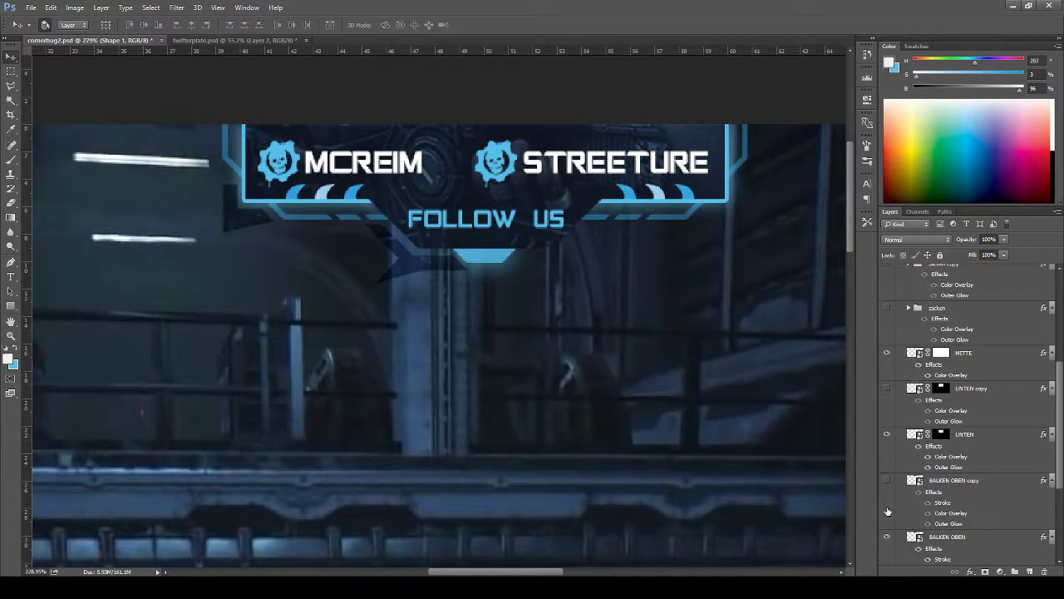
- Check the Outer Glow settings of the UNTEN layer and copy its layer style
double_click(954, 467)
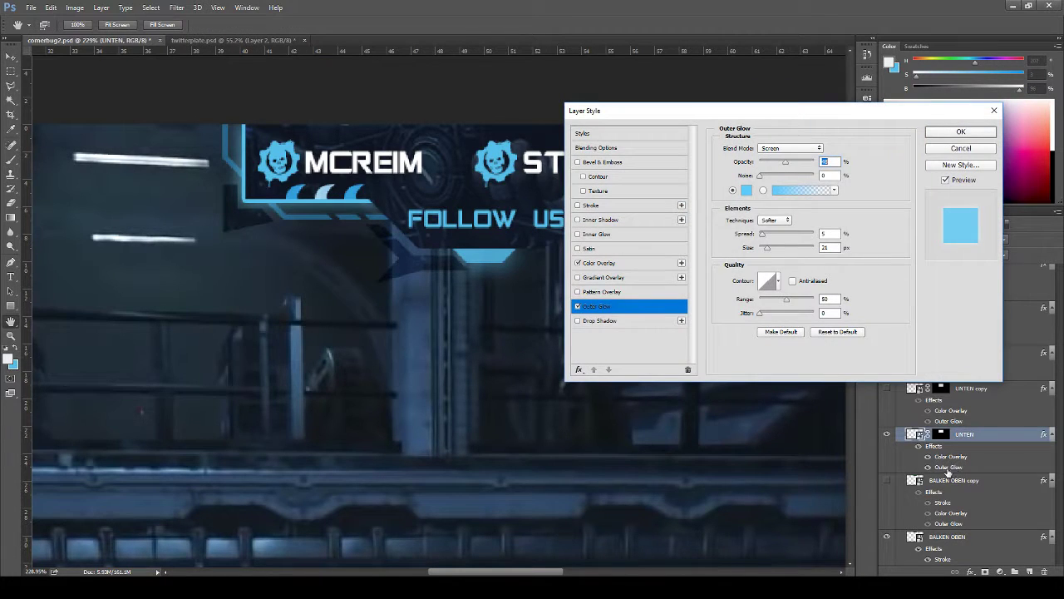
key("Return")
right_click(997, 433)
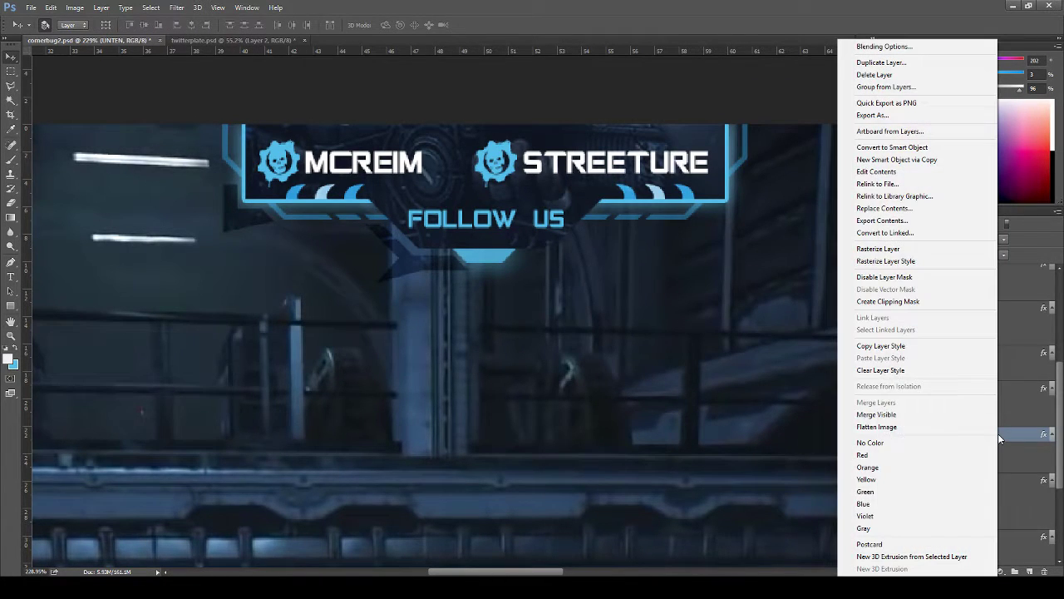
left_click(915, 346)
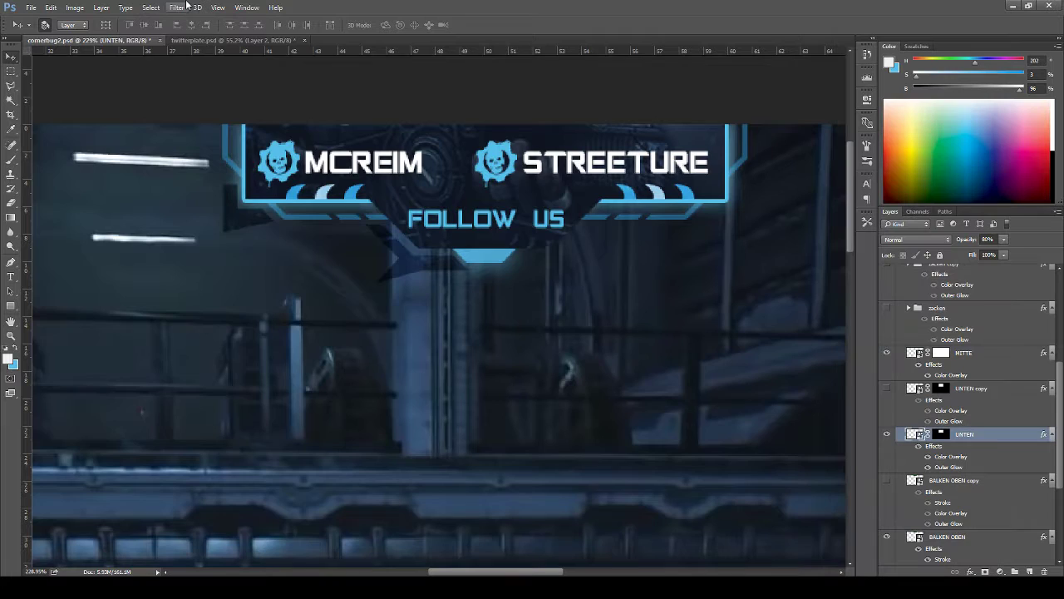
- Switch to twitterplate.psd and paste the copied layer style onto the banner's Layer 2
left_click(241, 40)
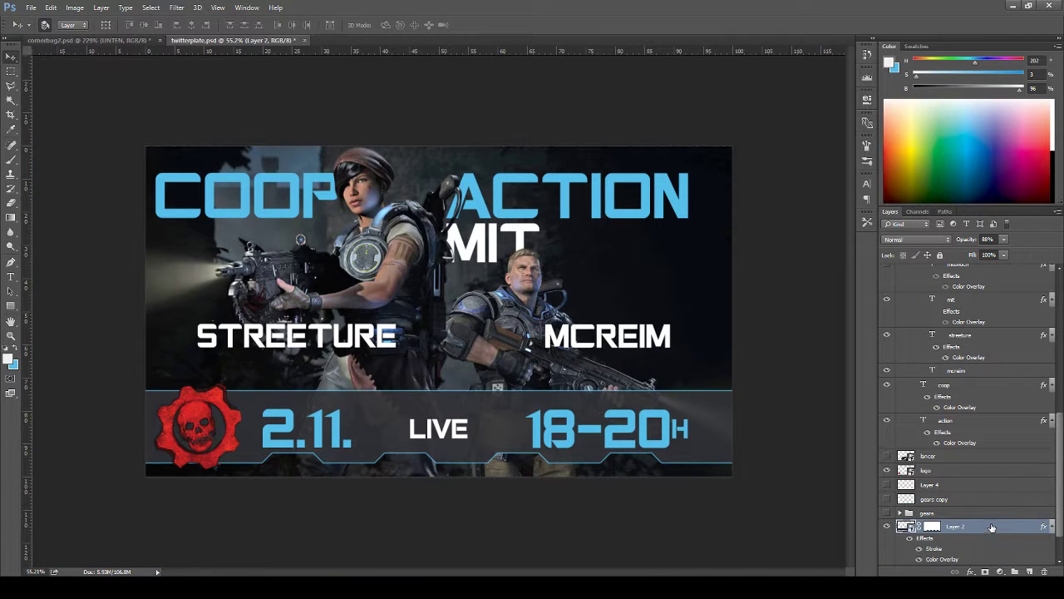
scroll(990, 523, "down", 2)
scroll(990, 523, "down", 1)
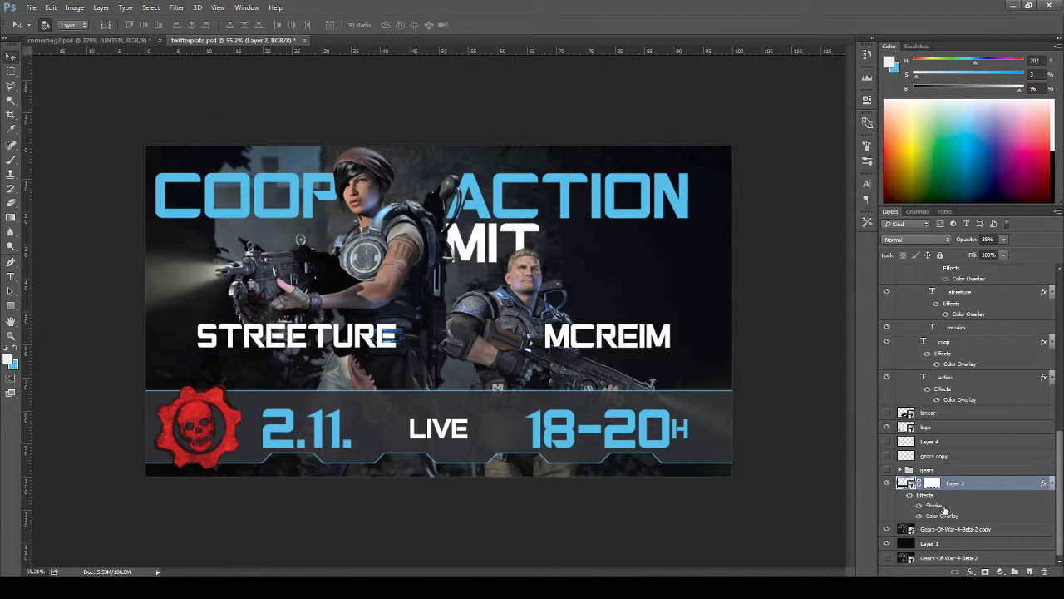
right_click(985, 485)
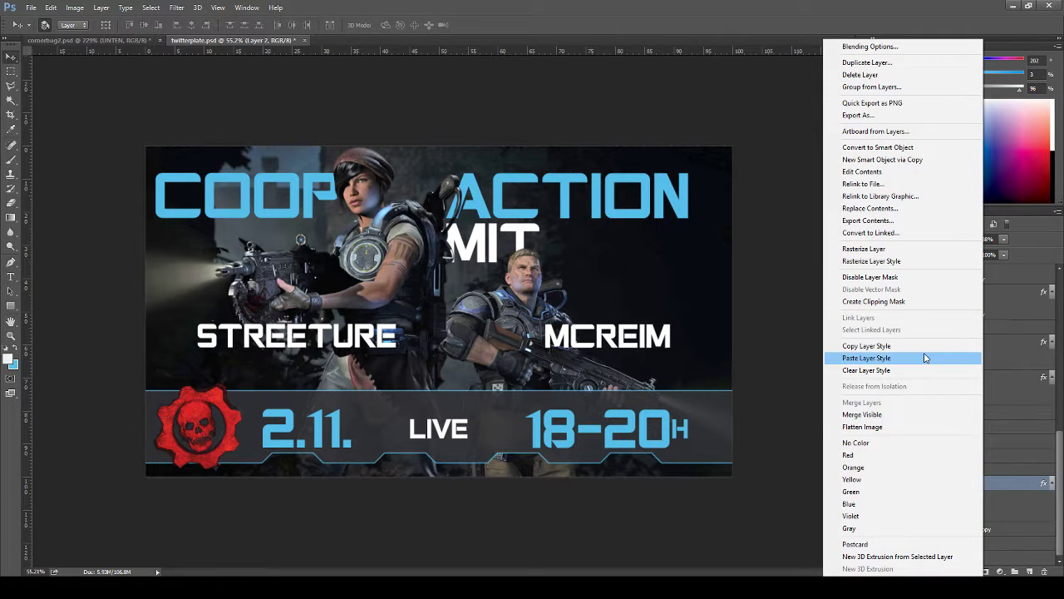
left_click(865, 357)
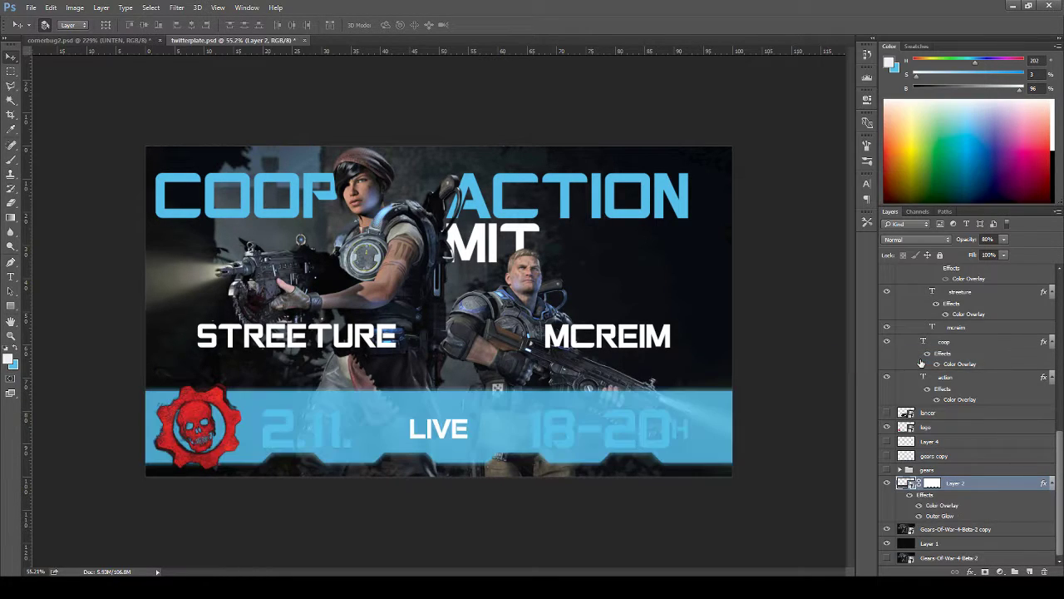
- Change Layer 2's Color Overlay to dark grey #3a3b40, sampled from the artwork
double_click(944, 507)
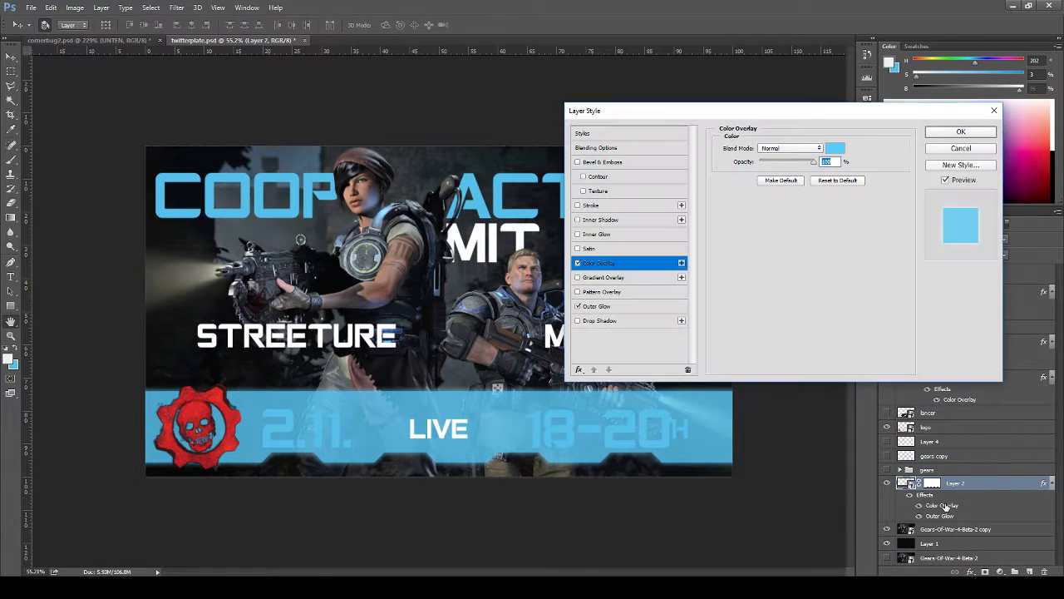
left_click(837, 148)
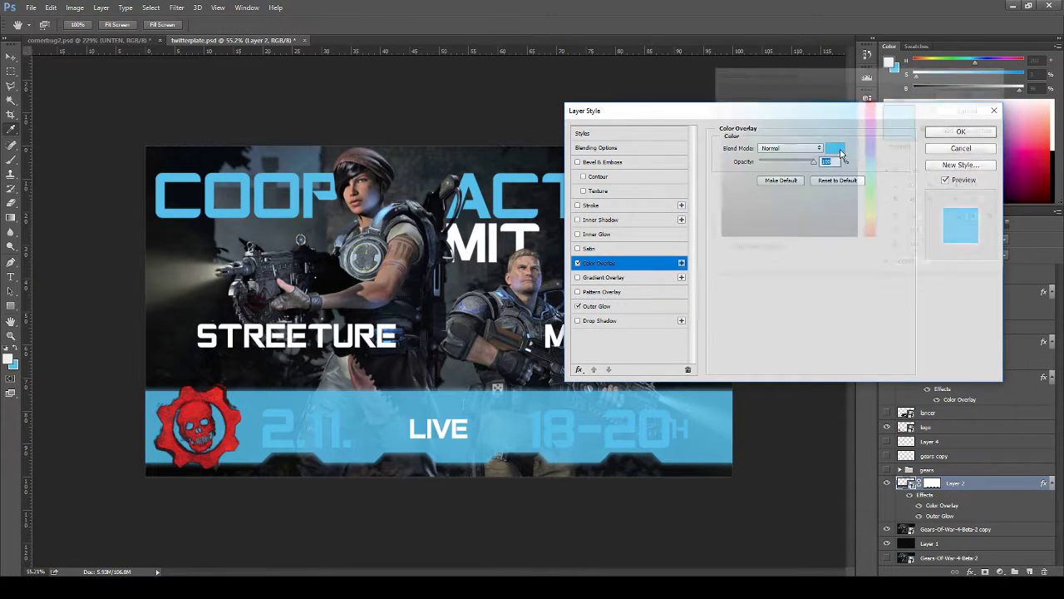
left_click(477, 323)
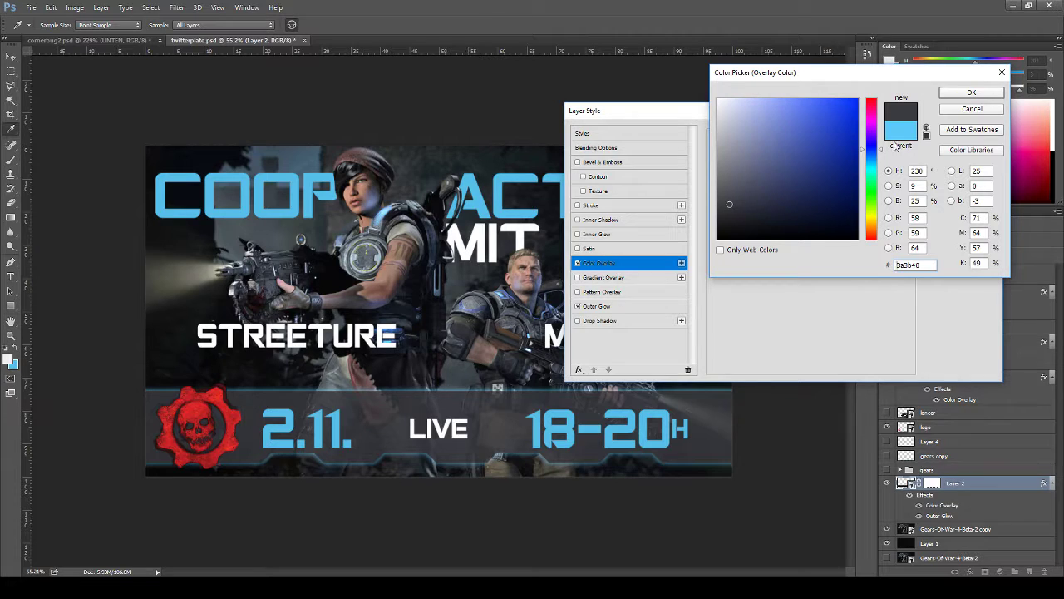
left_click(957, 94)
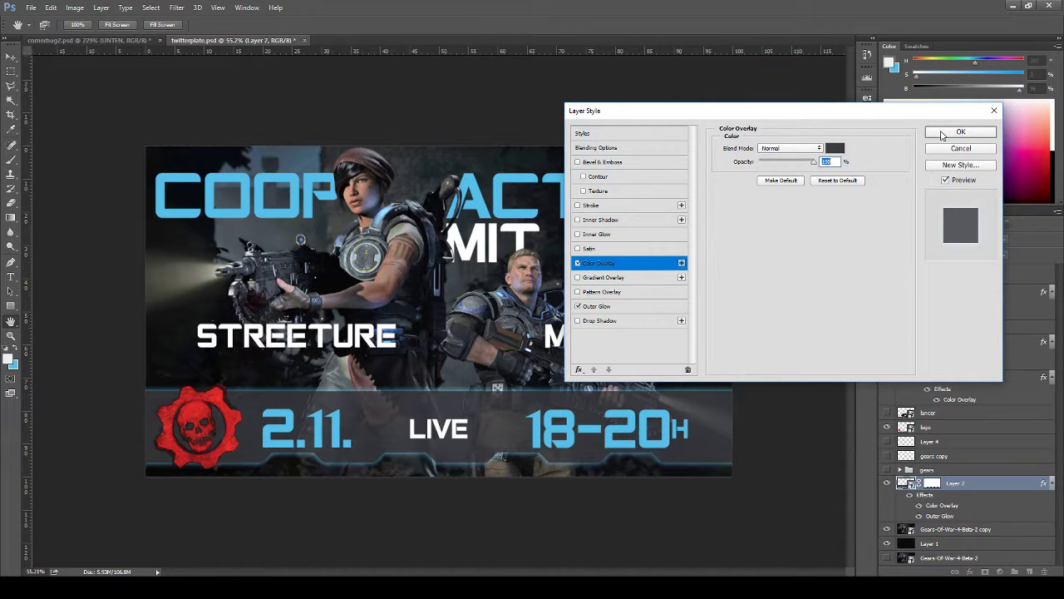
left_click(942, 135)
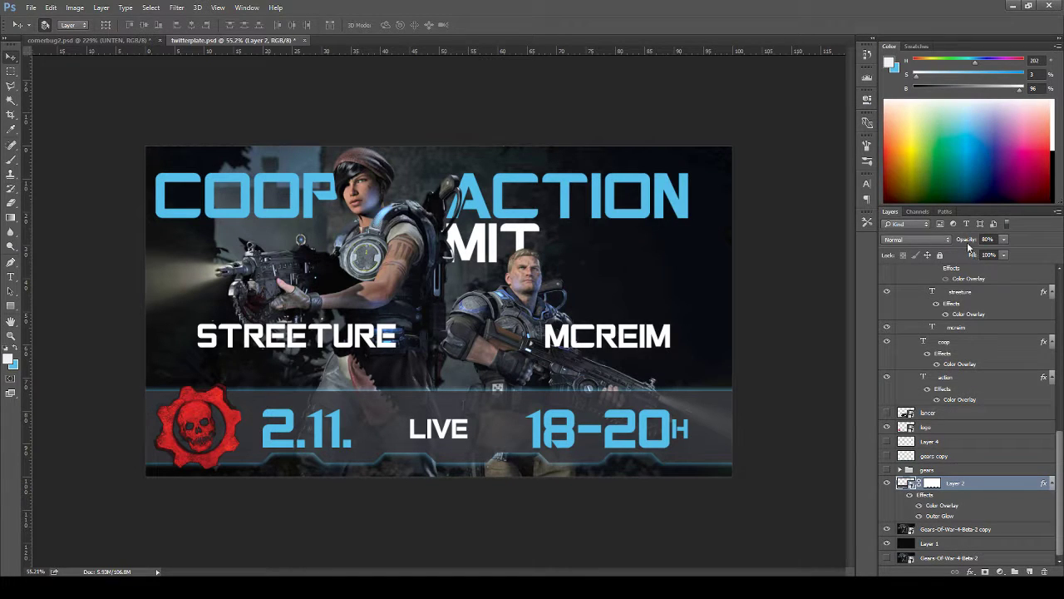
- Add a Color Overlay to the logo layer in light blue #56bee9, sampled from the COOP lettering
left_click_drag(967, 243, 968, 243)
left_click(237, 422)
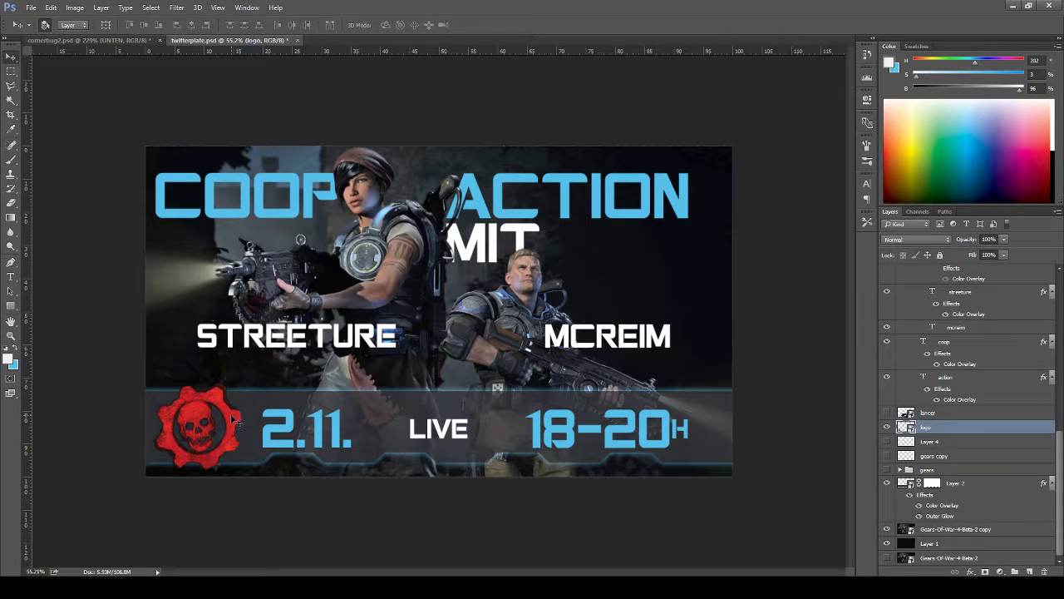
double_click(993, 427)
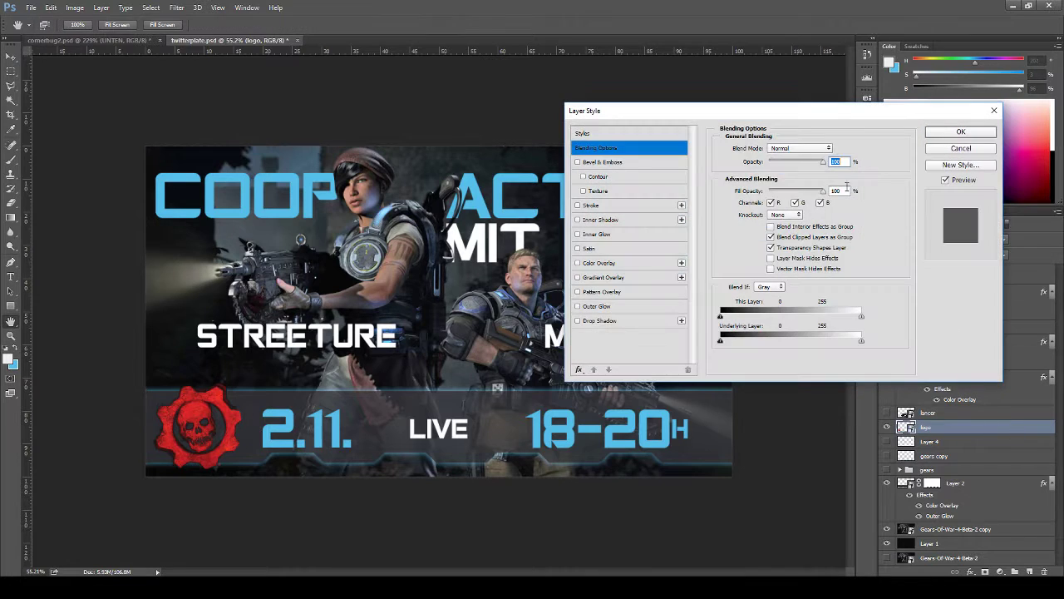
left_click_drag(837, 108, 898, 62)
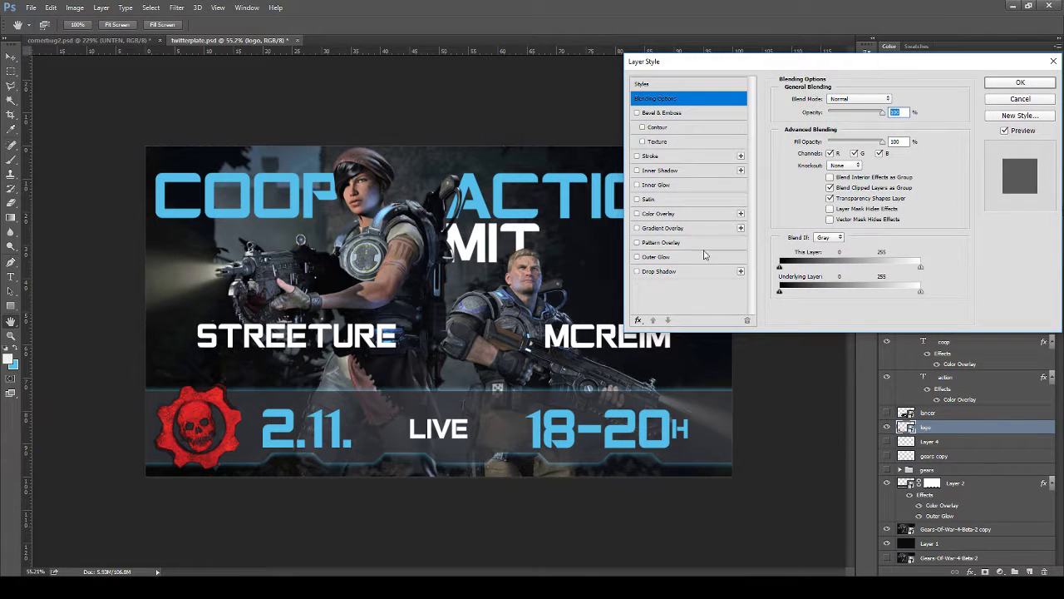
left_click(678, 216)
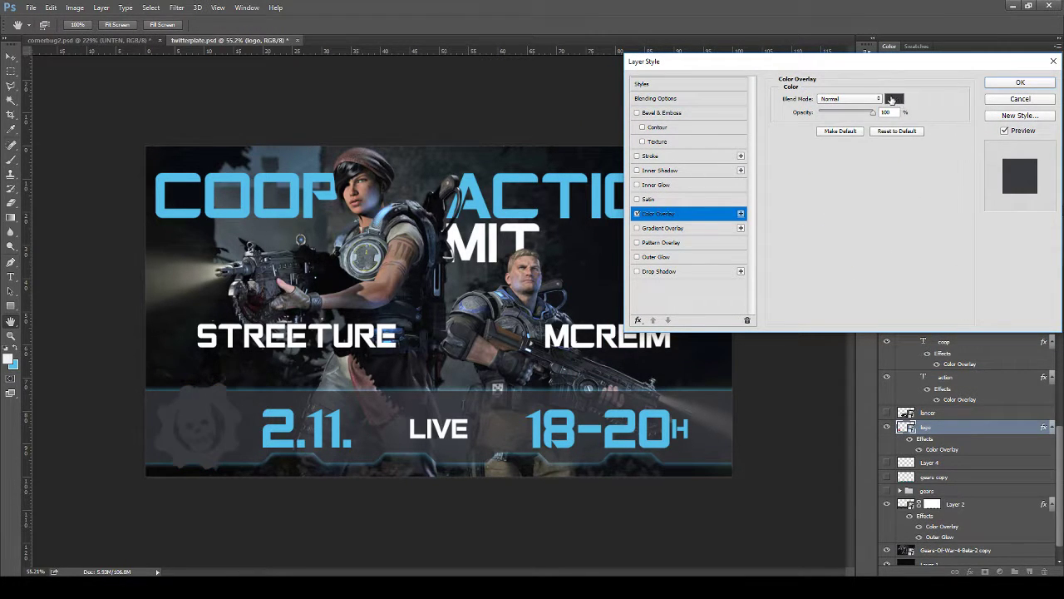
left_click(893, 100)
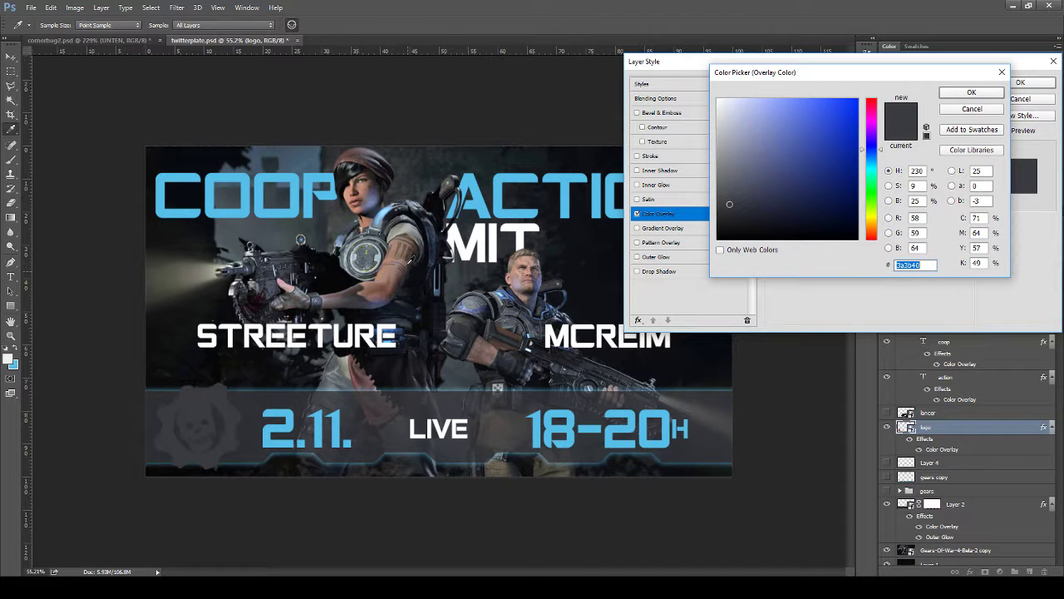
left_click(389, 210)
left_click(389, 209)
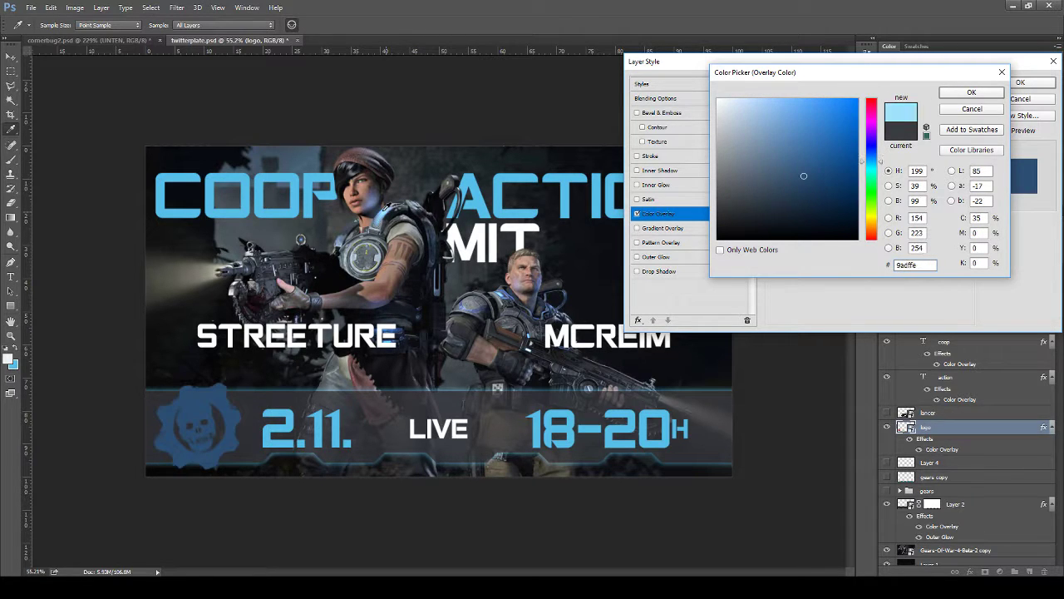
left_click(377, 172)
left_click(324, 194)
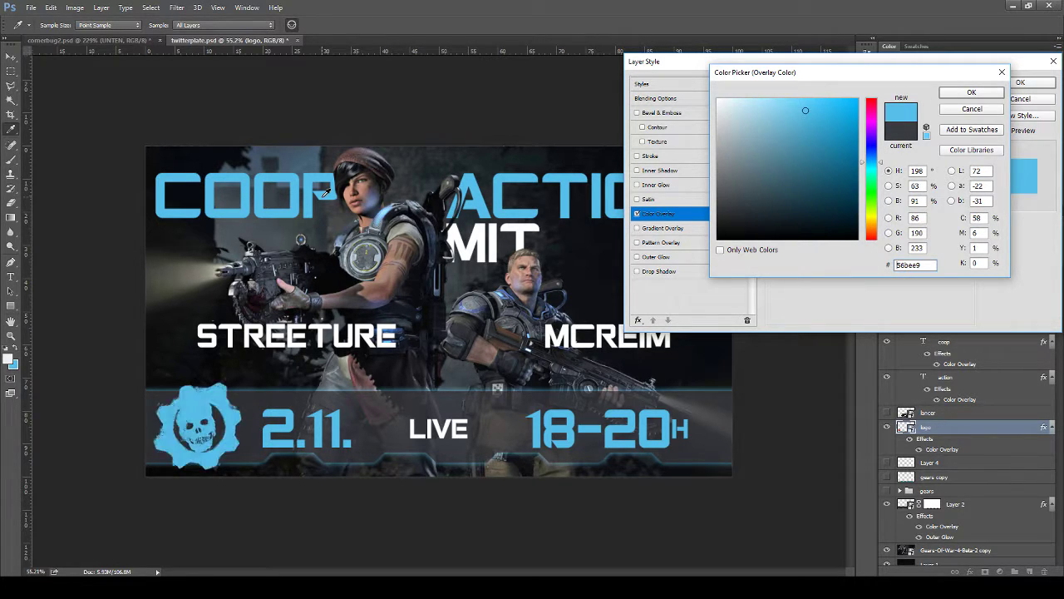
left_click(971, 93)
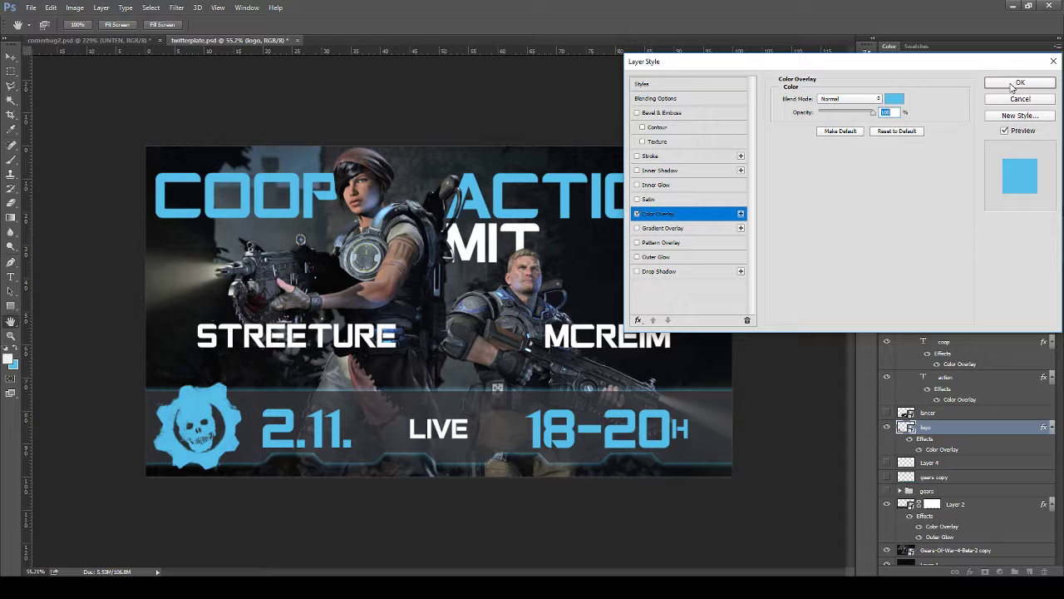
left_click(1014, 84)
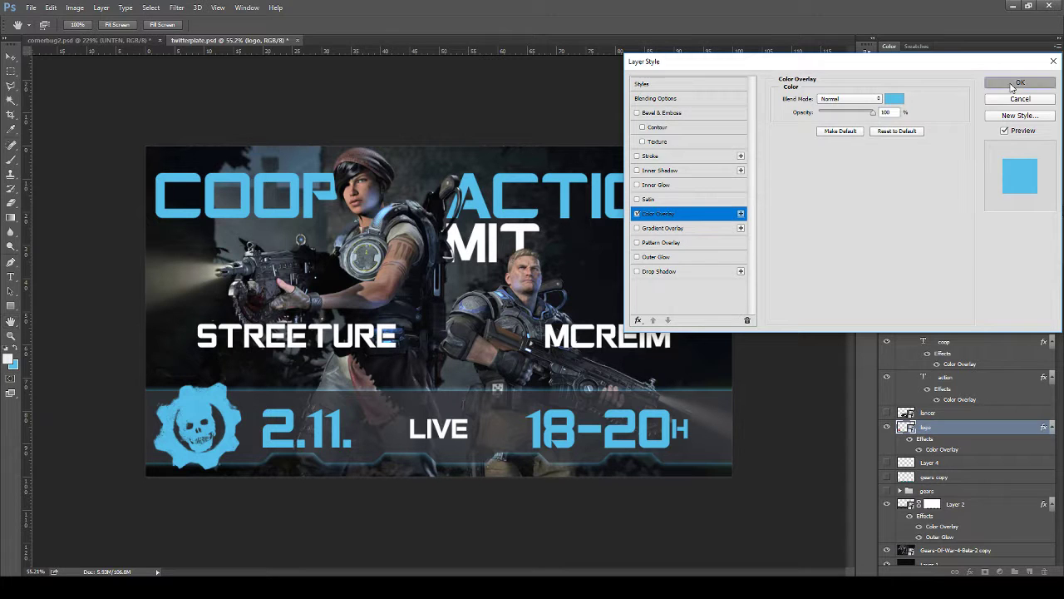
- Sample the dark navy of the panel above FOLLOW US in cornerbug2.psd as the foreground colour and return to twitterplate.psd
left_click(125, 40)
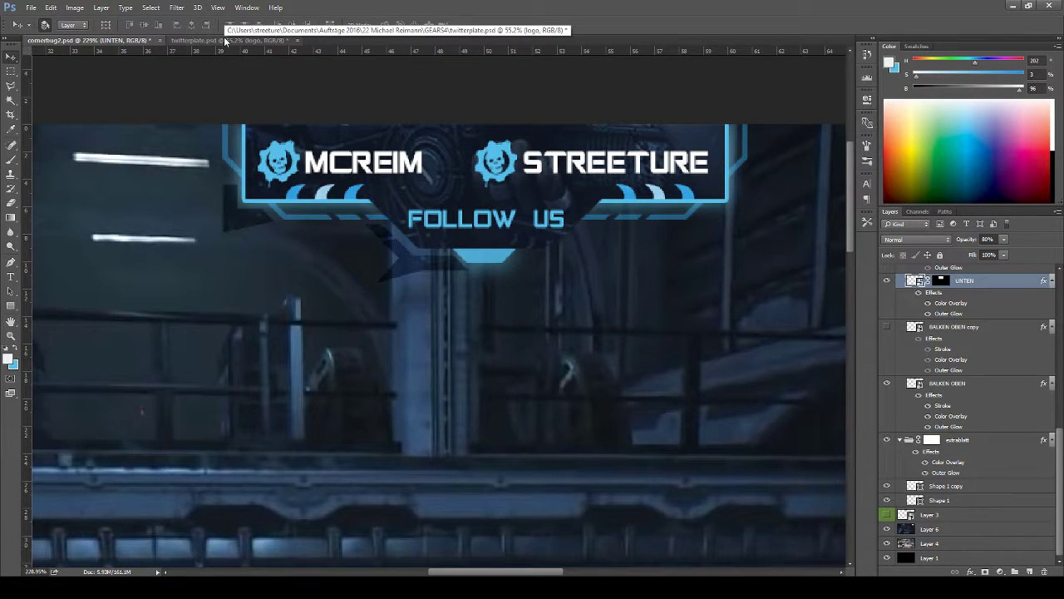
key("b")
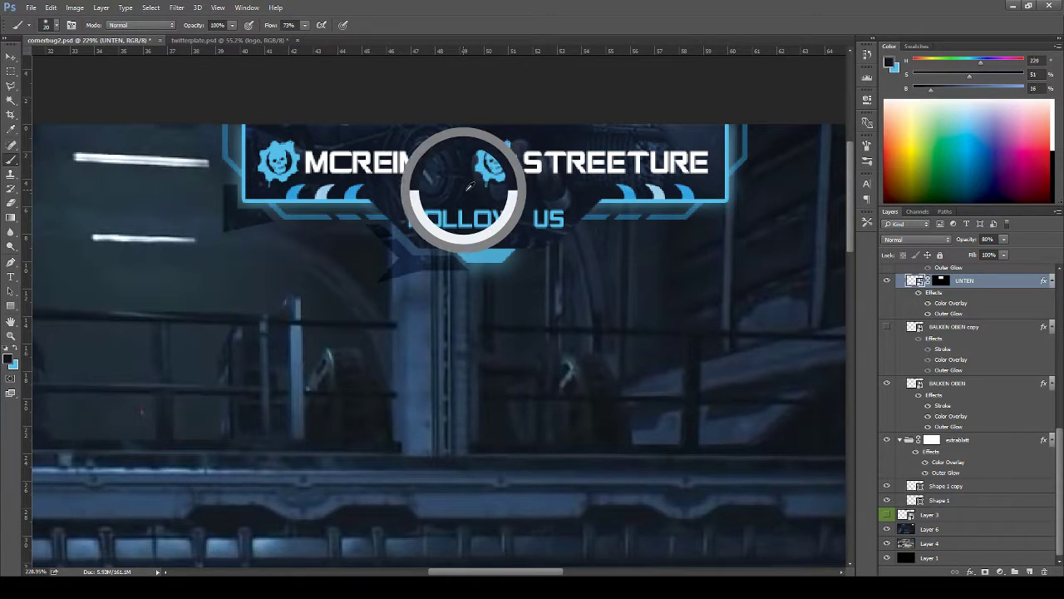
left_click(470, 186, "alt")
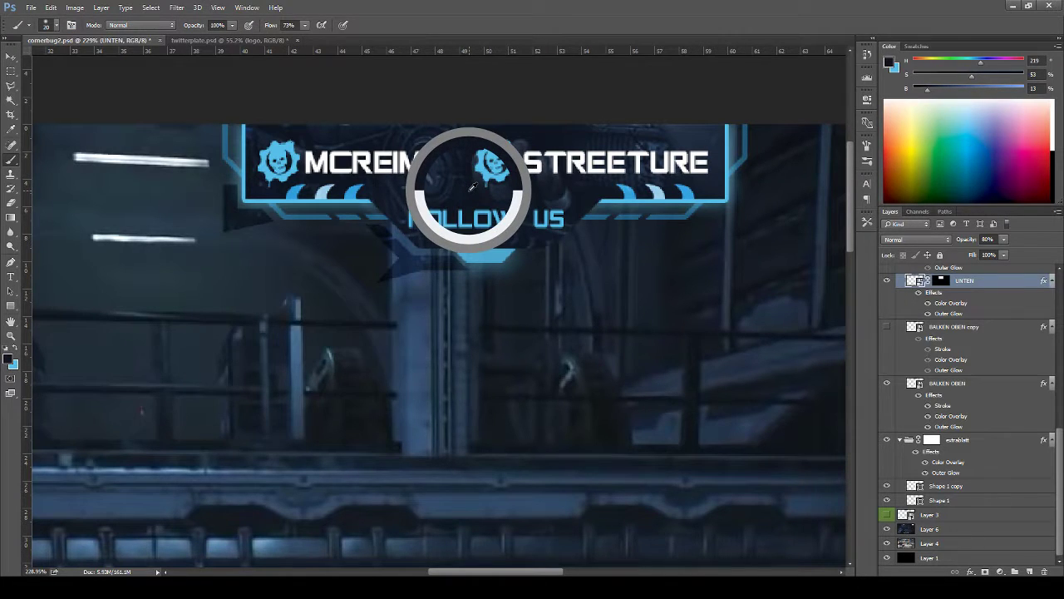
left_click(225, 41)
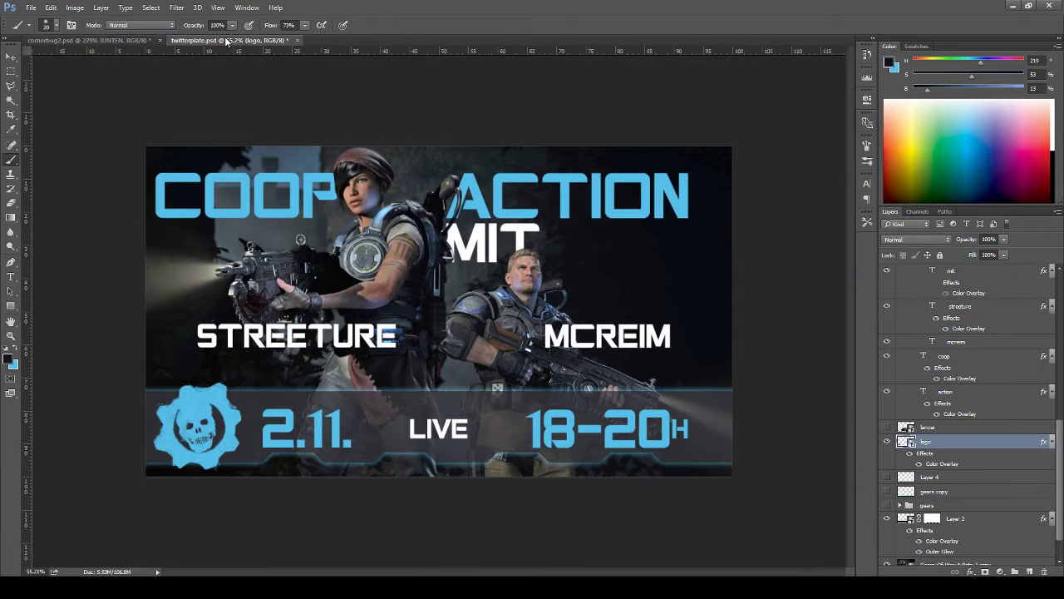
- Change the logo layer's Color Overlay to the sampled dark navy #0f1520
double_click(994, 467)
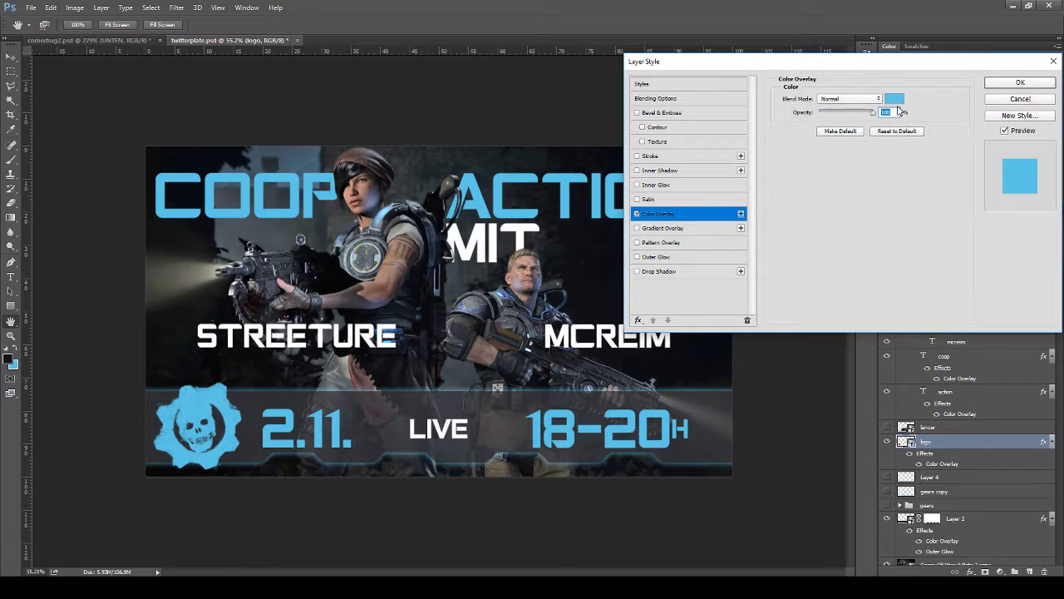
left_click(897, 104)
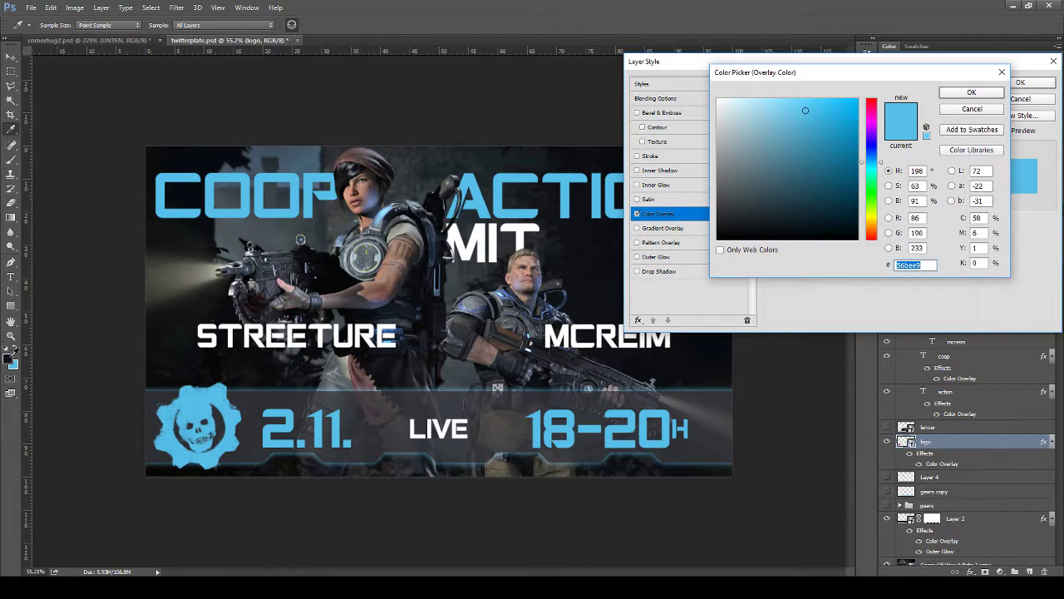
left_click(11, 356)
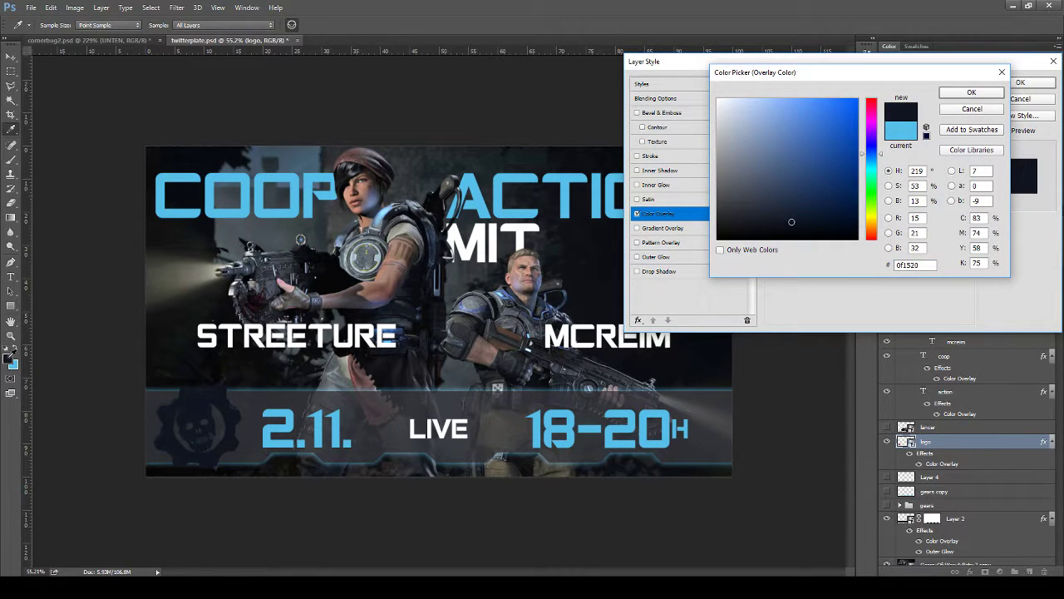
left_click(972, 92)
left_click(1007, 86)
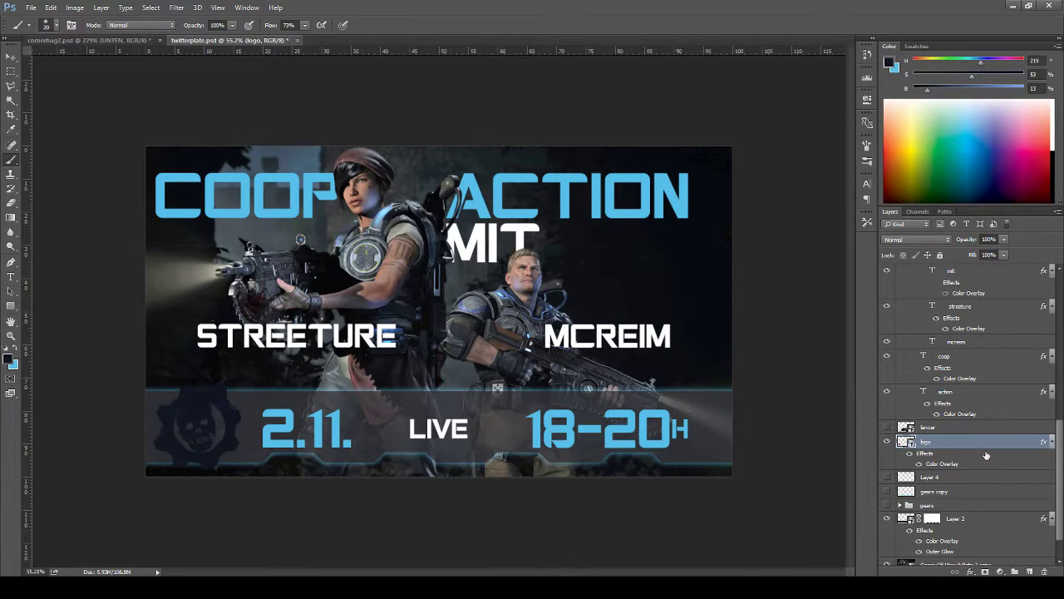
- Duplicate the logo layer and hide the copy's layer effects so it shows the original red
key("ctrl+j")
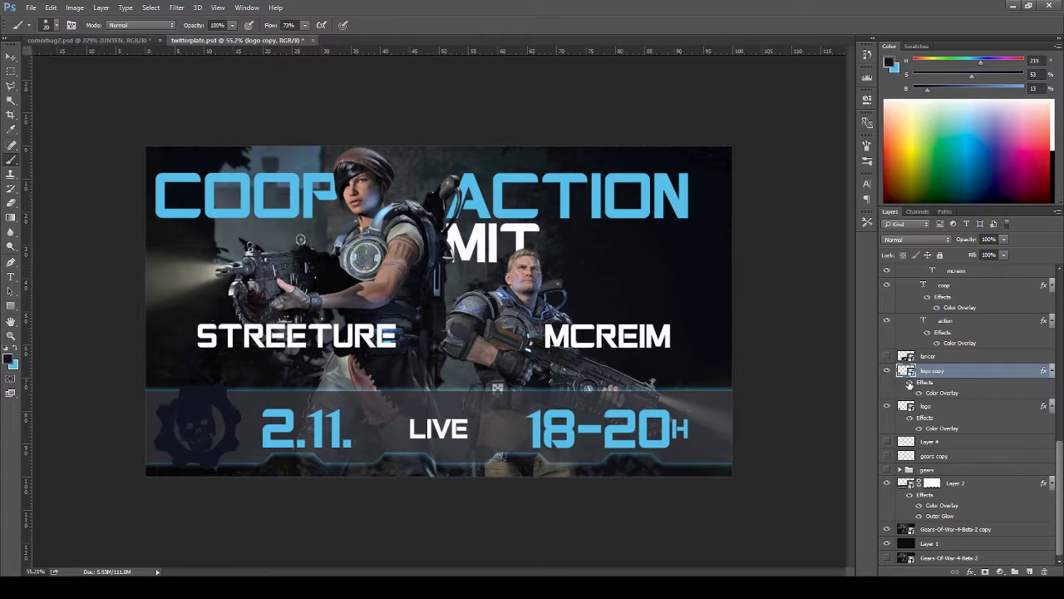
left_click(910, 385)
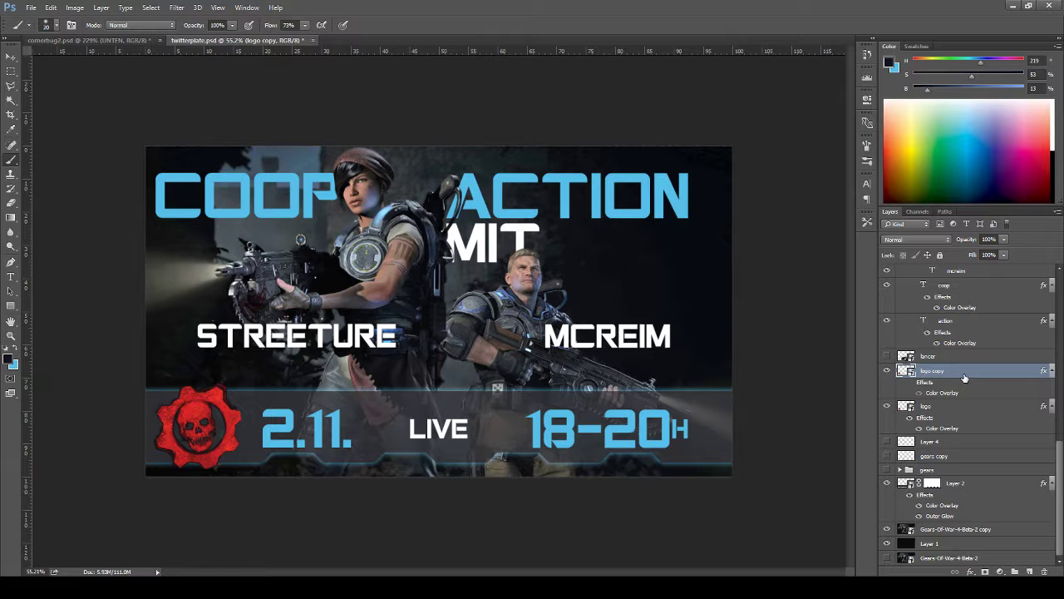
key("ctrl+t")
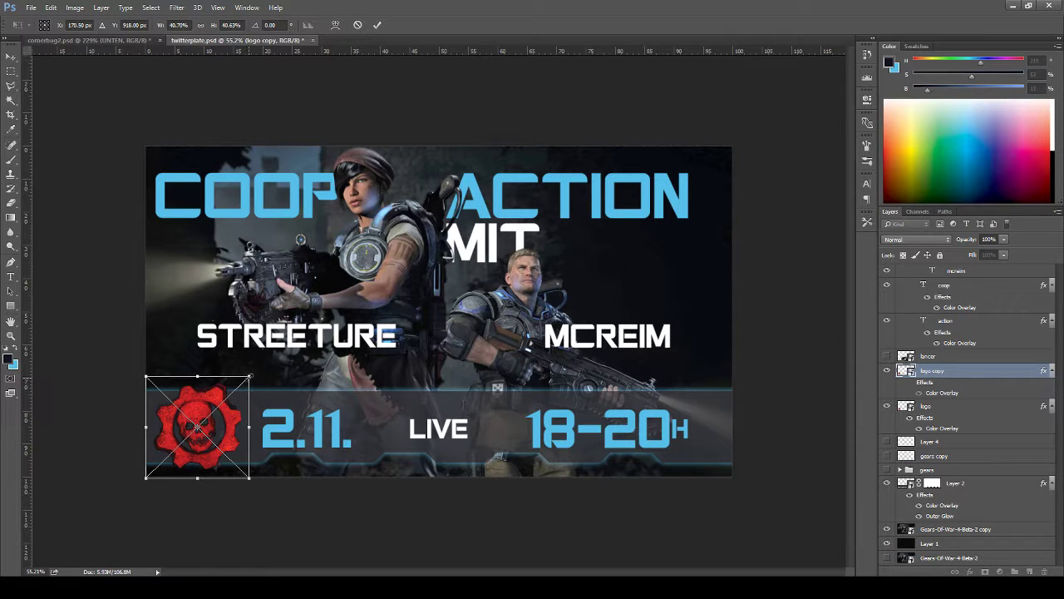
left_click_drag(249, 377, 232, 394)
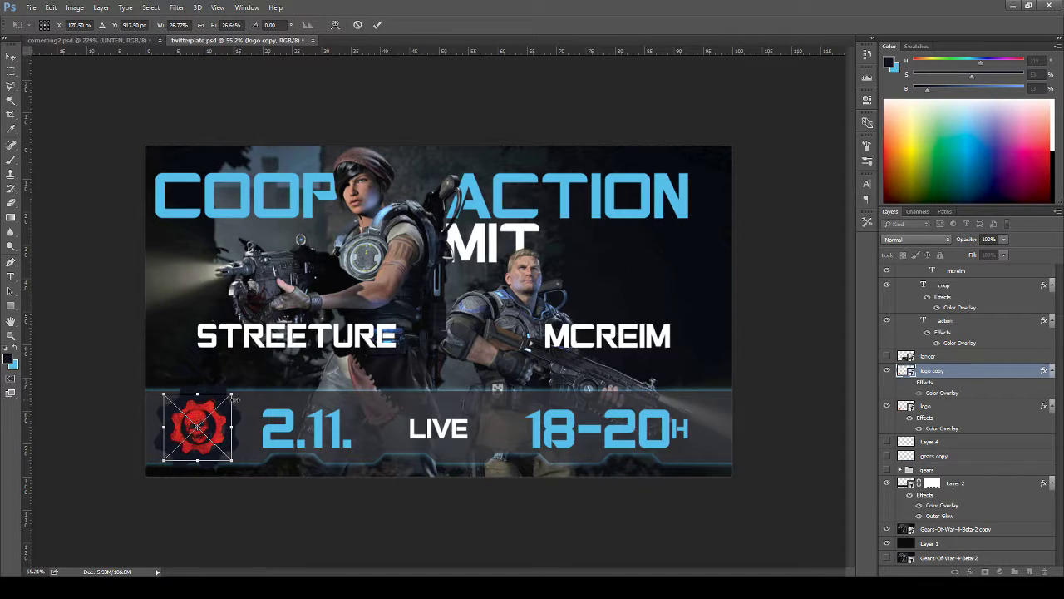
key("Return")
key("b")
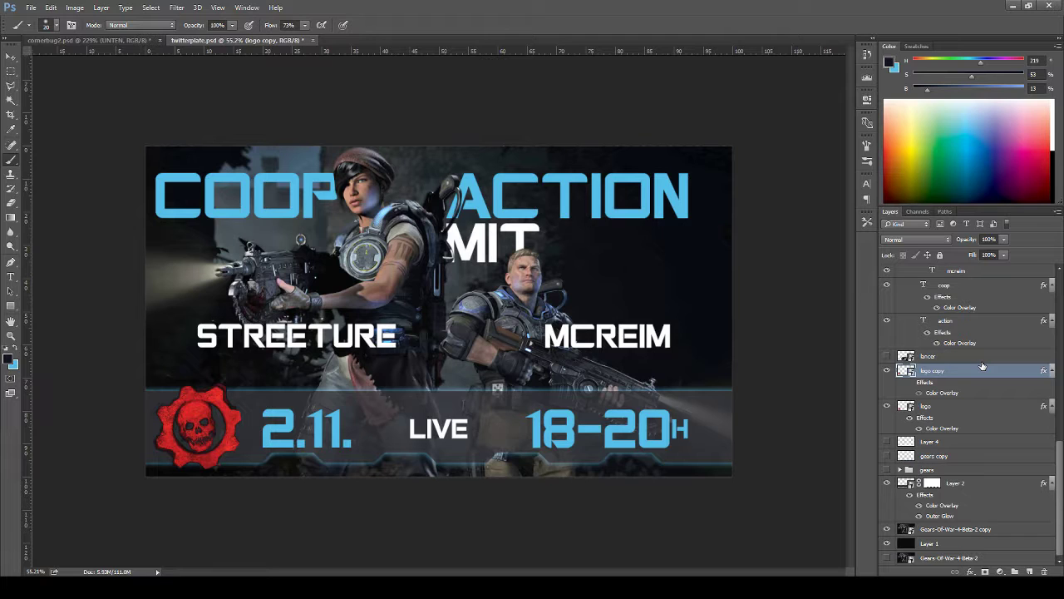
left_click(886, 372)
left_click(886, 371)
left_click(938, 408)
key("ctrl+t")
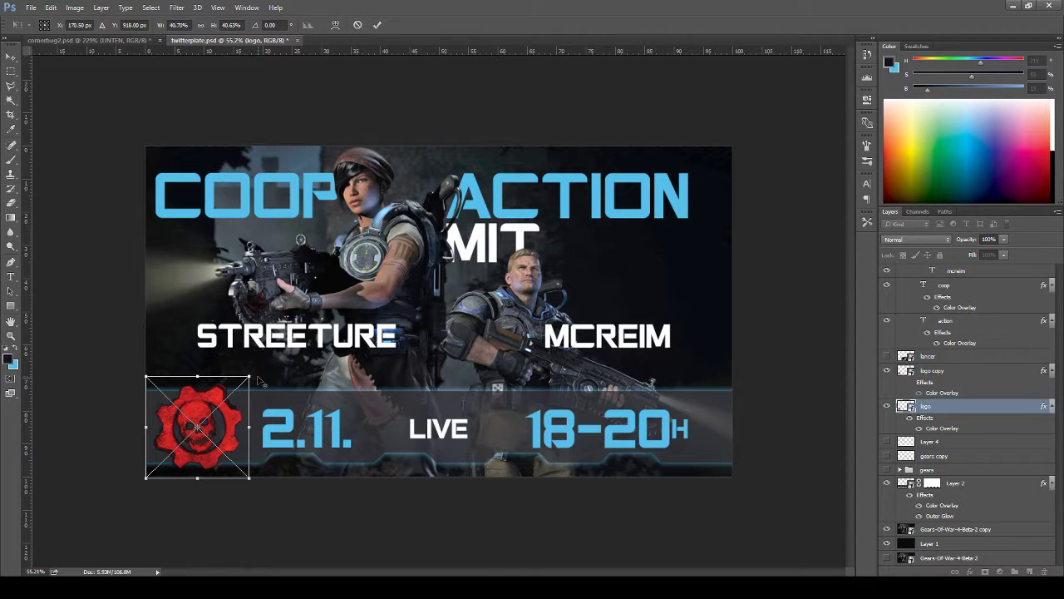
left_click_drag(250, 375, 270, 357)
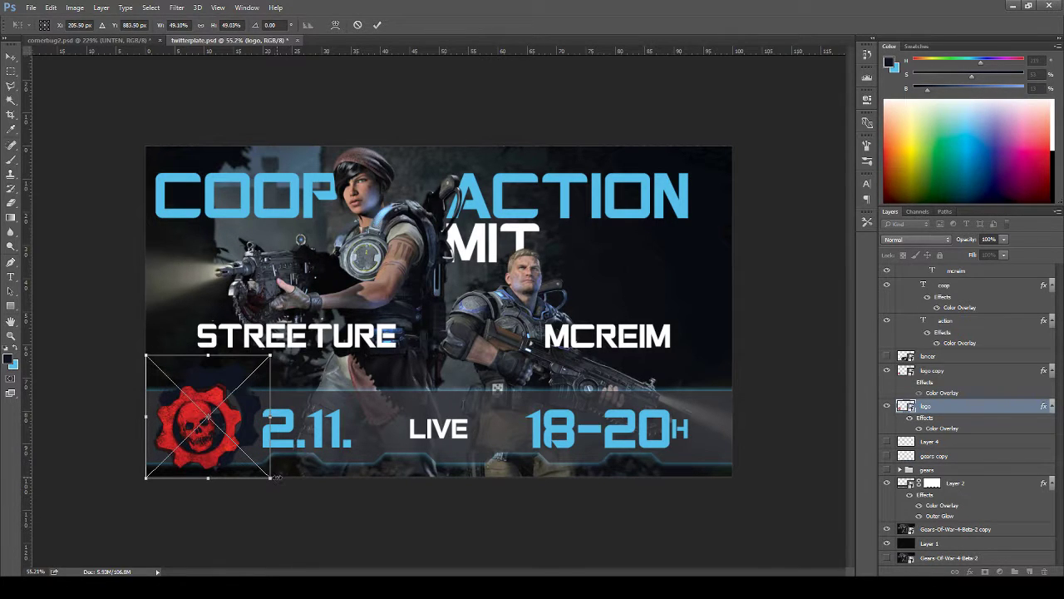
key("Escape")
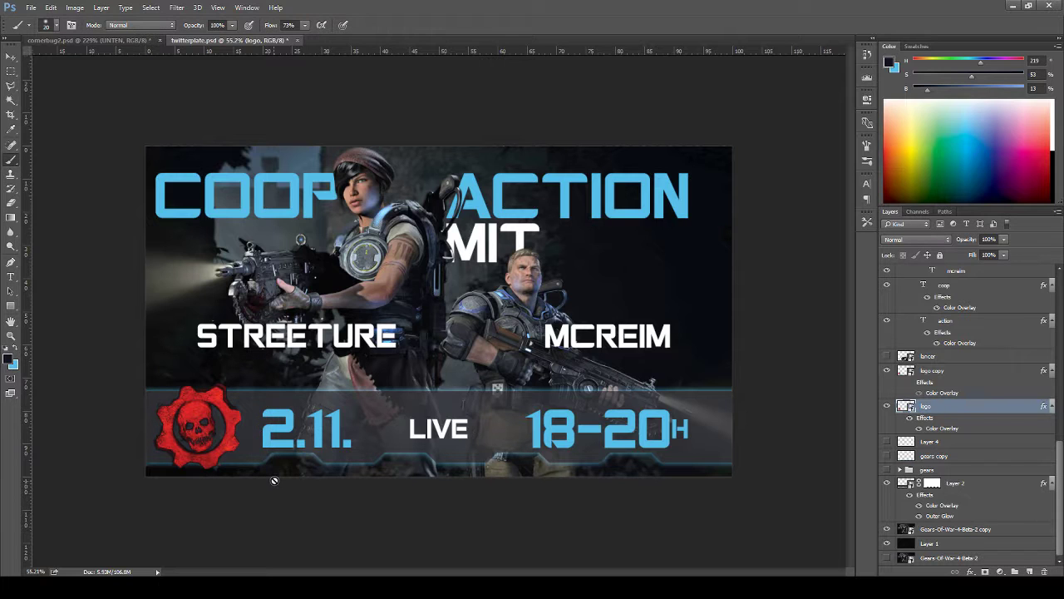
- Centre the dark logo layer behind the LIVE text and scale it proportionally to about 45%
key("ctrl+t")
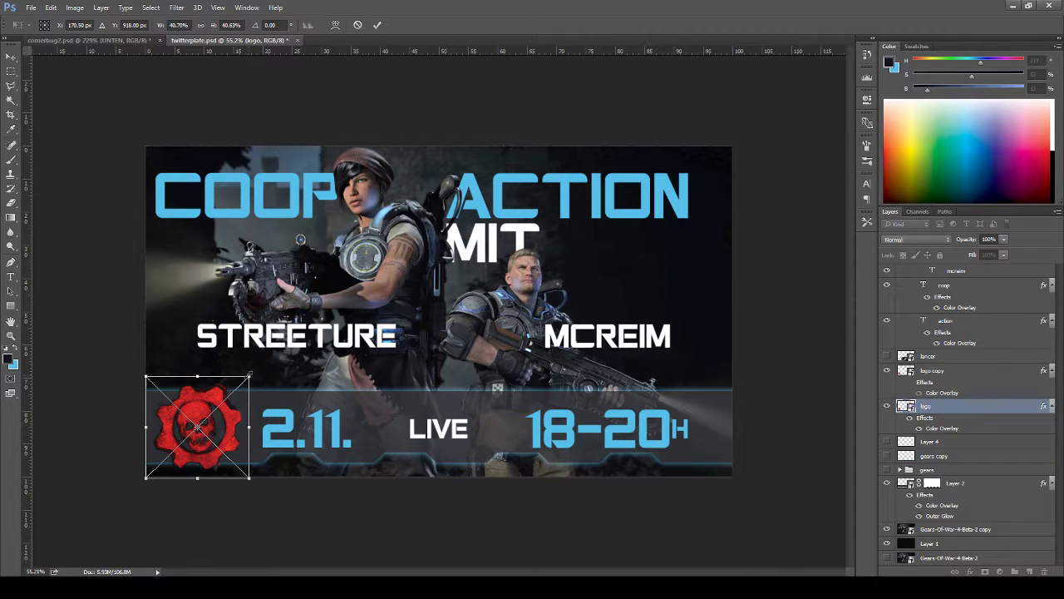
left_click_drag(248, 377, 282, 358)
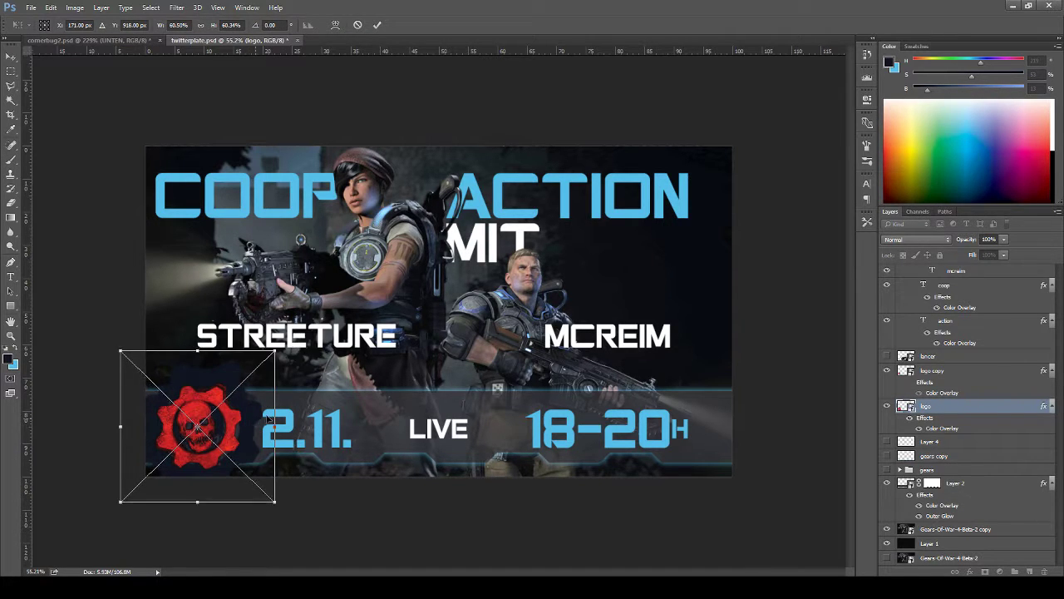
left_click_drag(254, 419, 496, 435)
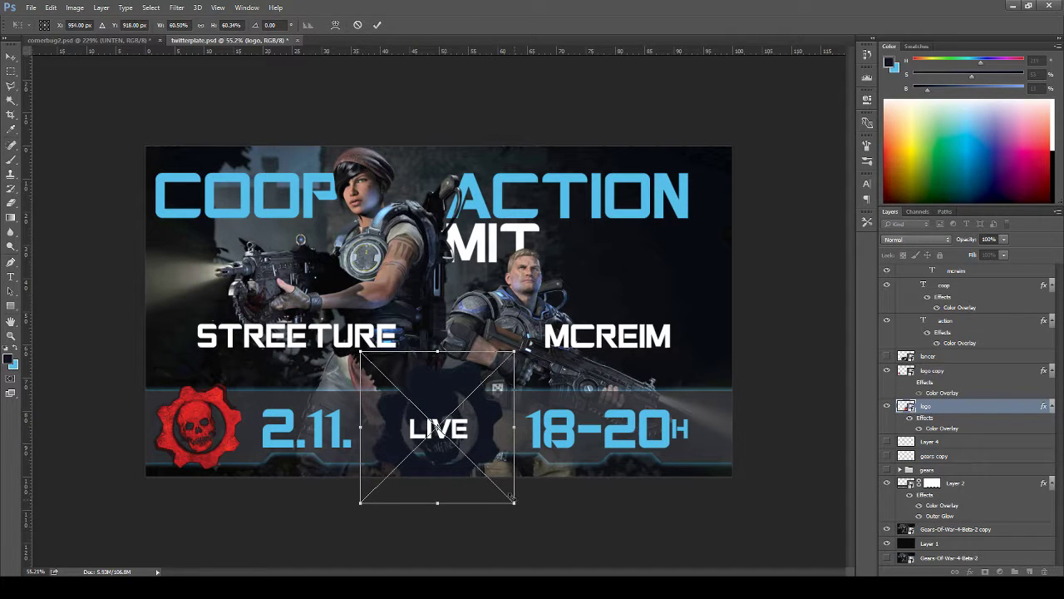
left_click_drag(514, 501, 501, 486)
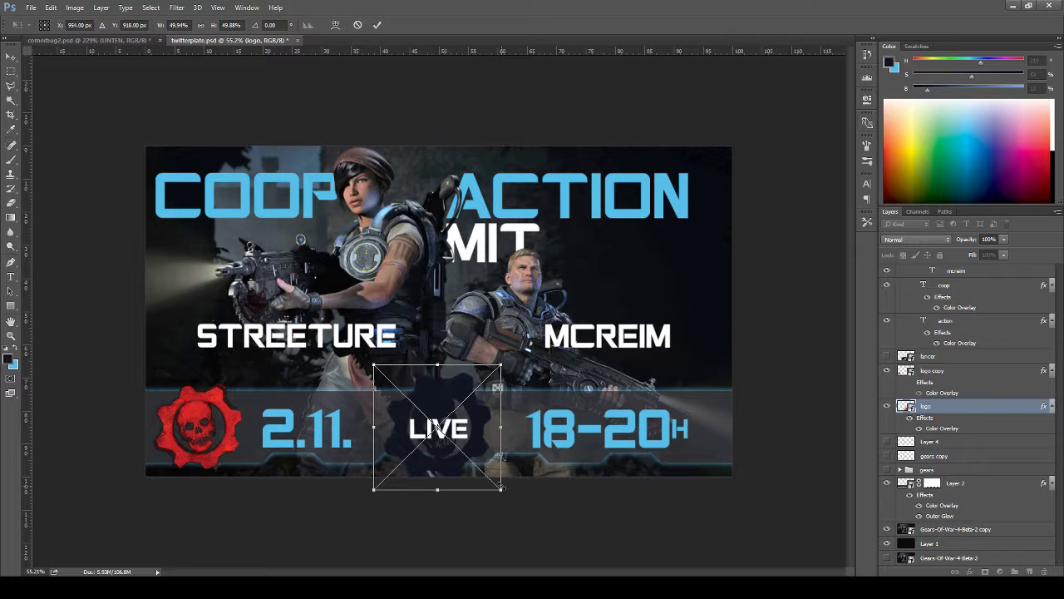
left_click_drag(502, 488, 496, 484)
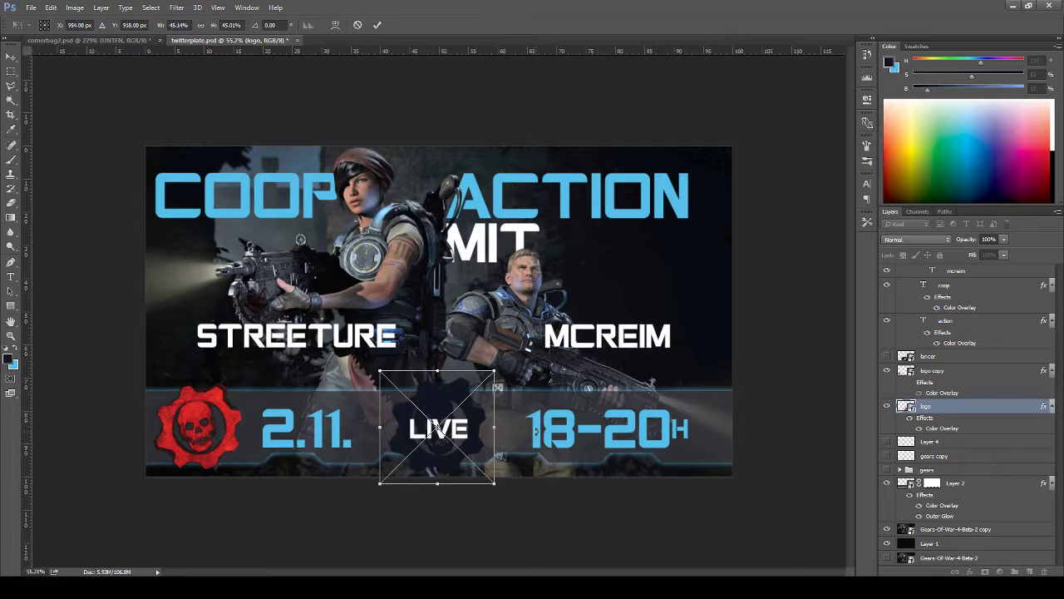
left_click(377, 25)
key("b")
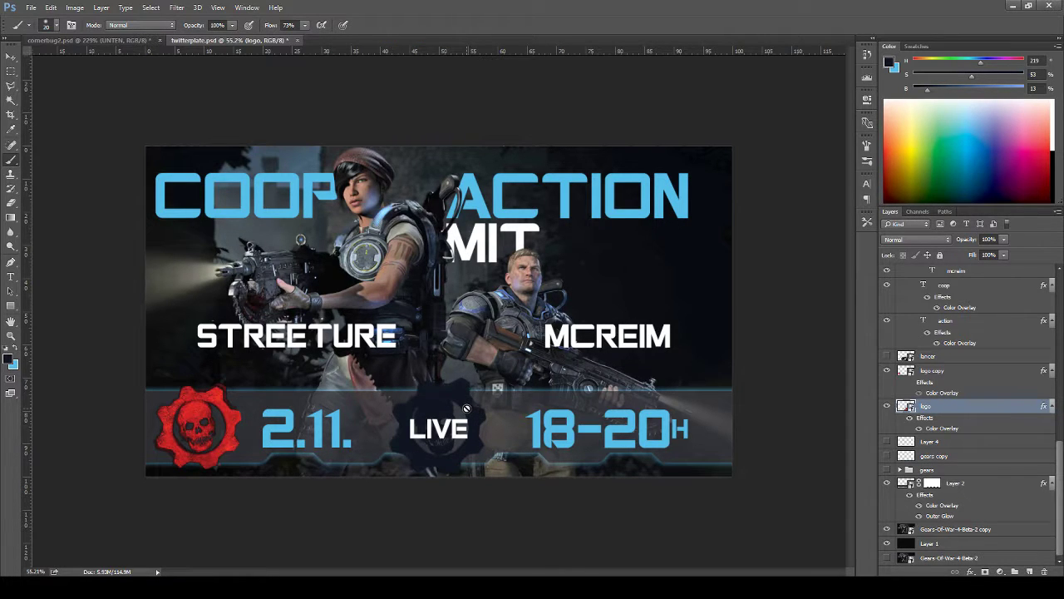
- Scale the logo behind LIVE down to about 43% and hide its layer effects
key("ctrl+t")
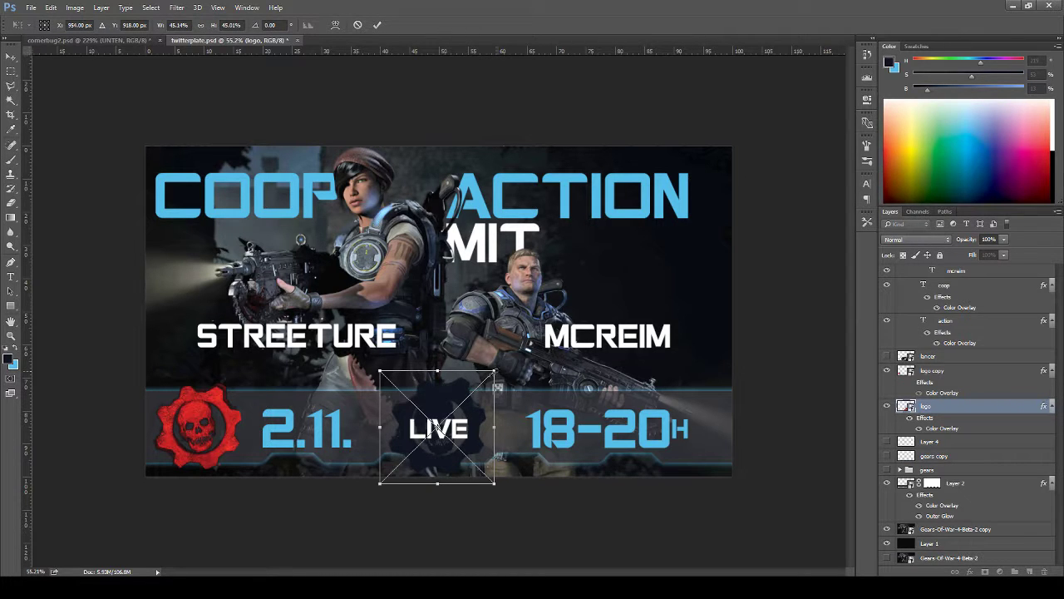
left_click_drag(497, 370, 492, 373)
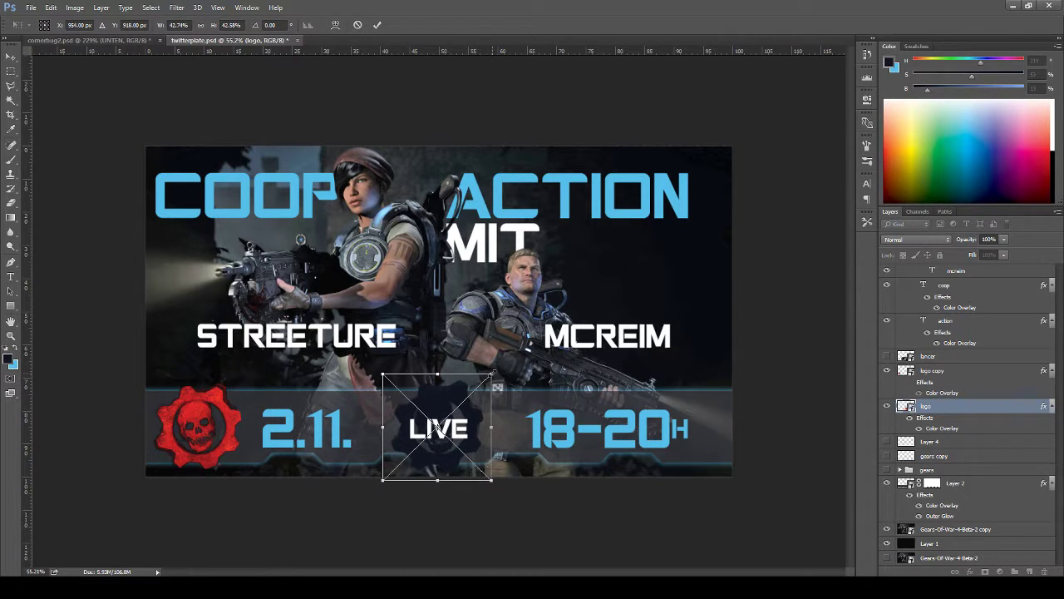
key("Return")
key("b")
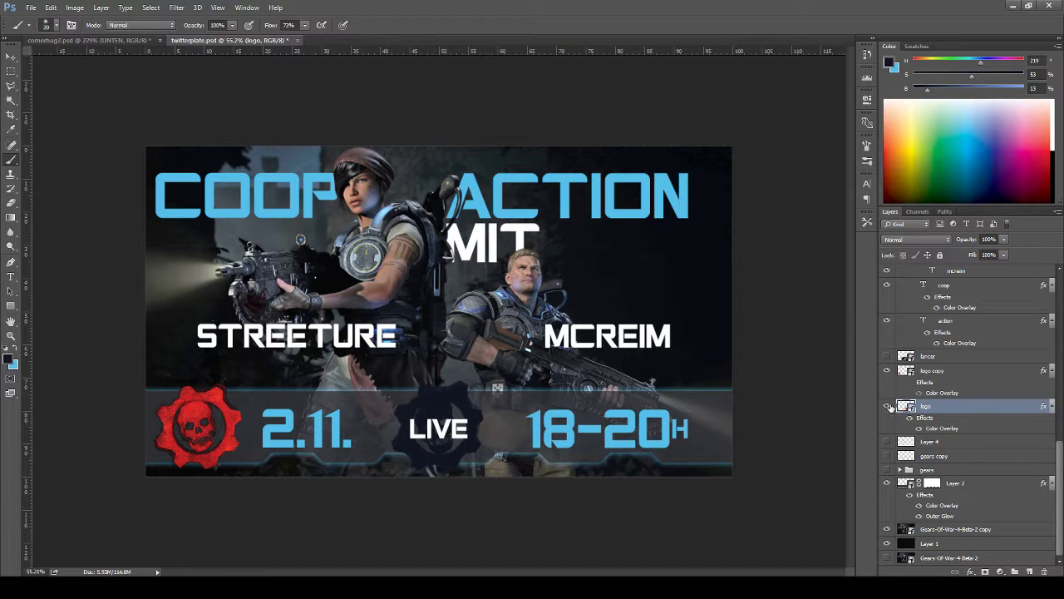
left_click(888, 406)
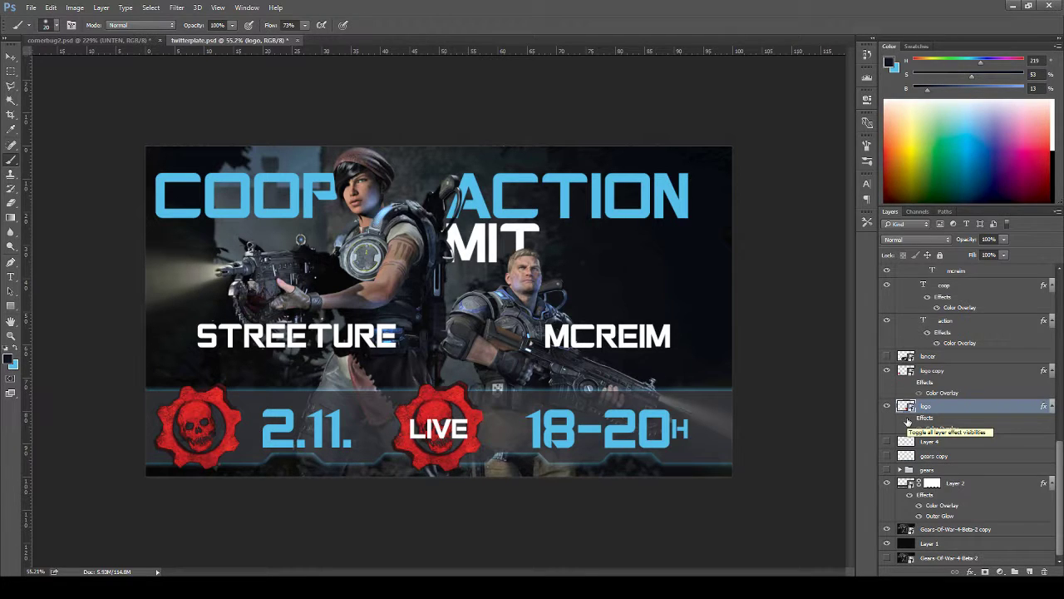
- Turn the effects of the logo layer behind LIVE back on and hide the red logo copy
left_click(909, 421)
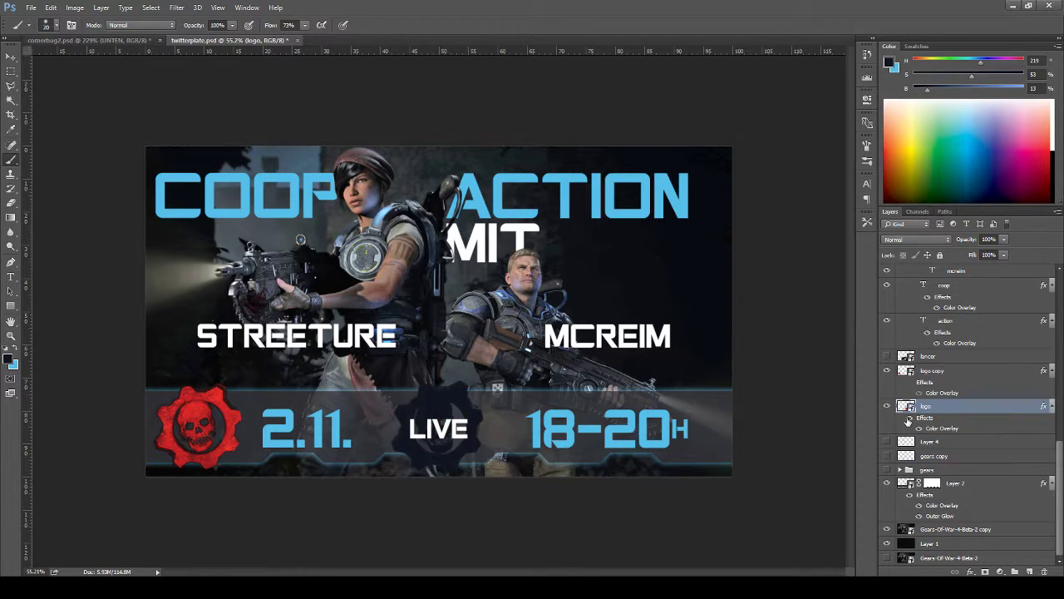
left_click(888, 371)
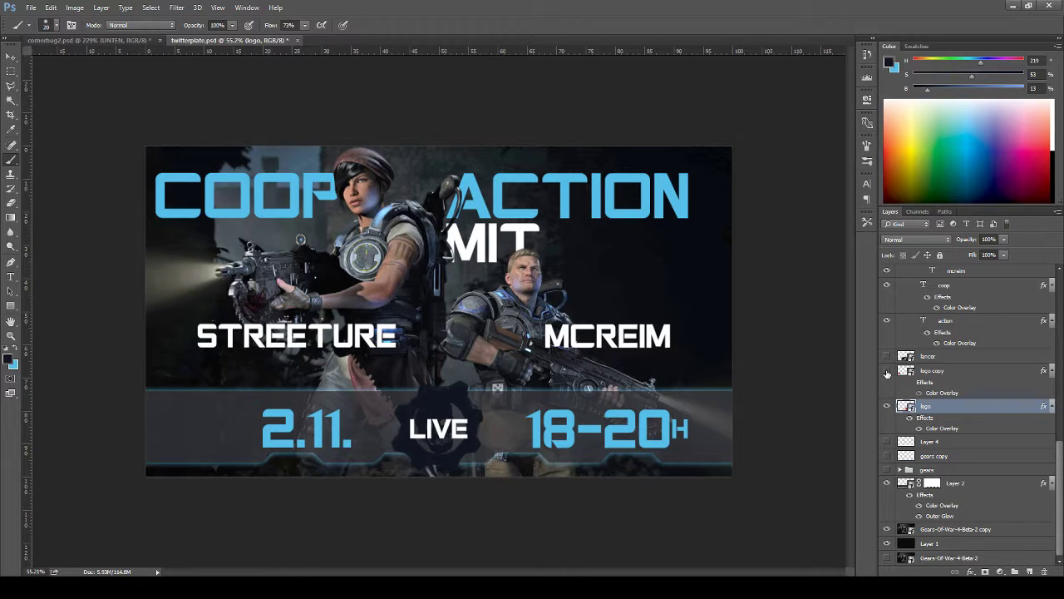
left_click(887, 371)
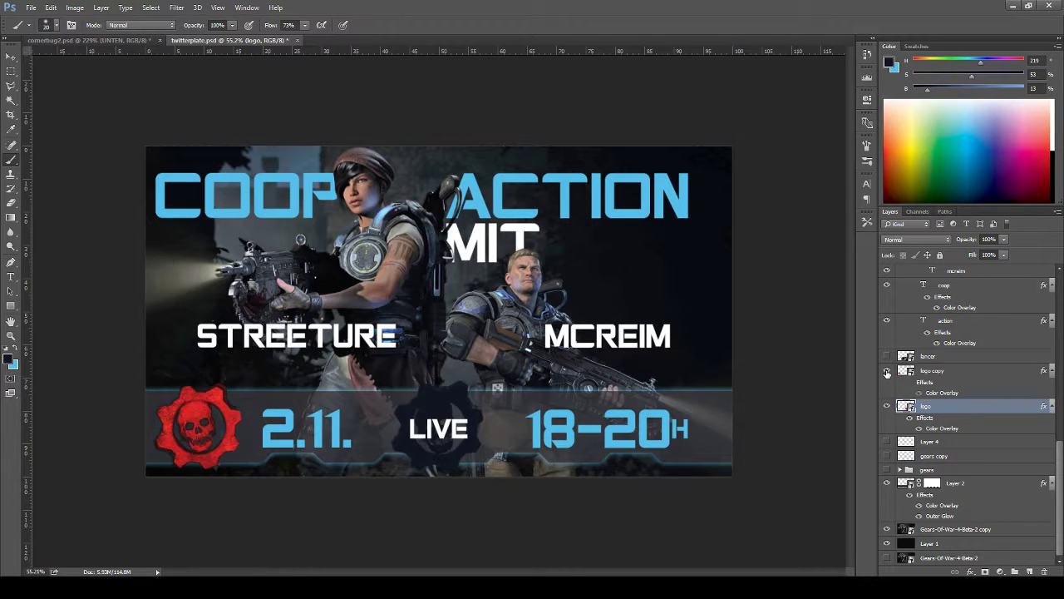
left_click(887, 371)
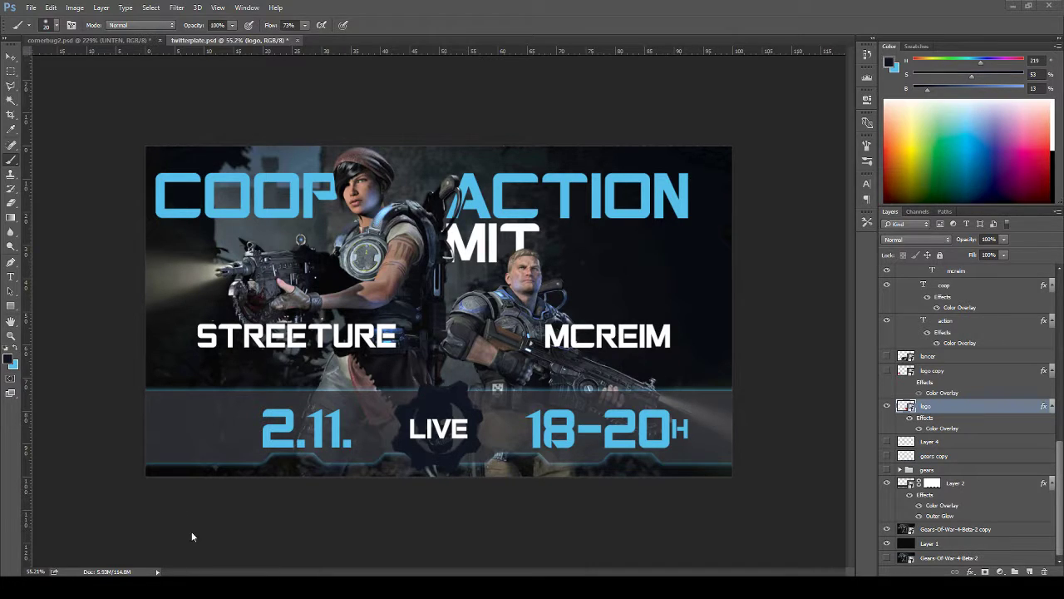
- Place the 12391_gears-of-war-4-prev image in the banner left of the date, scaled proportionally to about 57%
left_click_drag(2, 159, 387, 480)
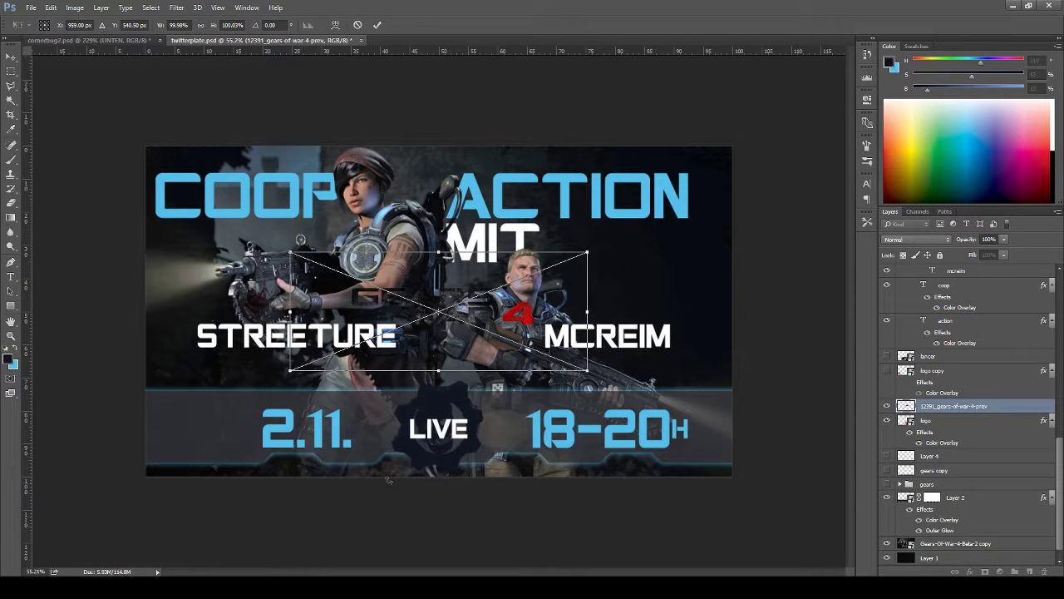
left_click_drag(529, 313, 330, 433)
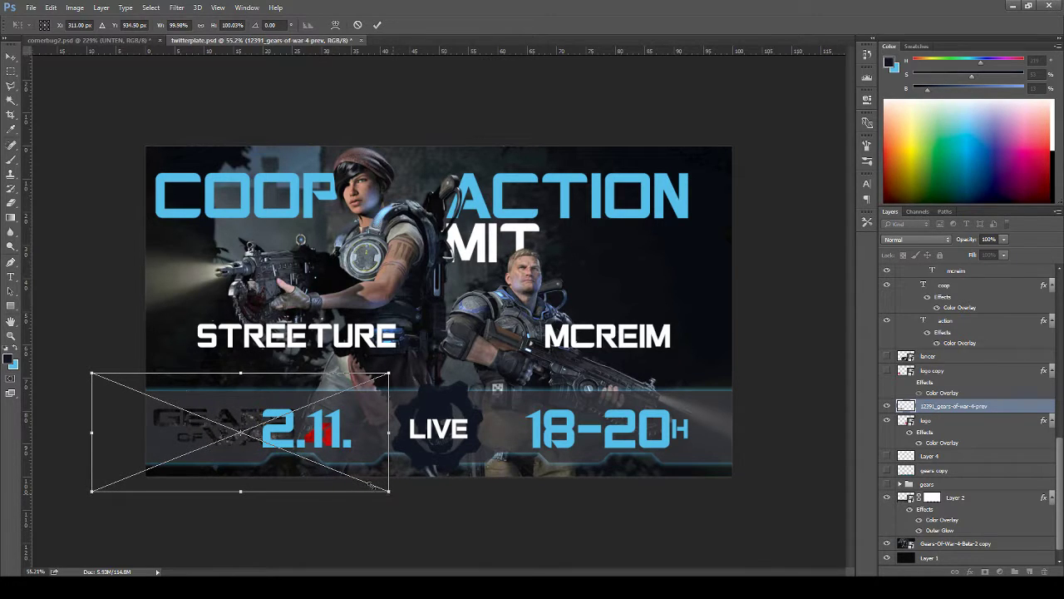
left_click_drag(391, 492, 257, 430)
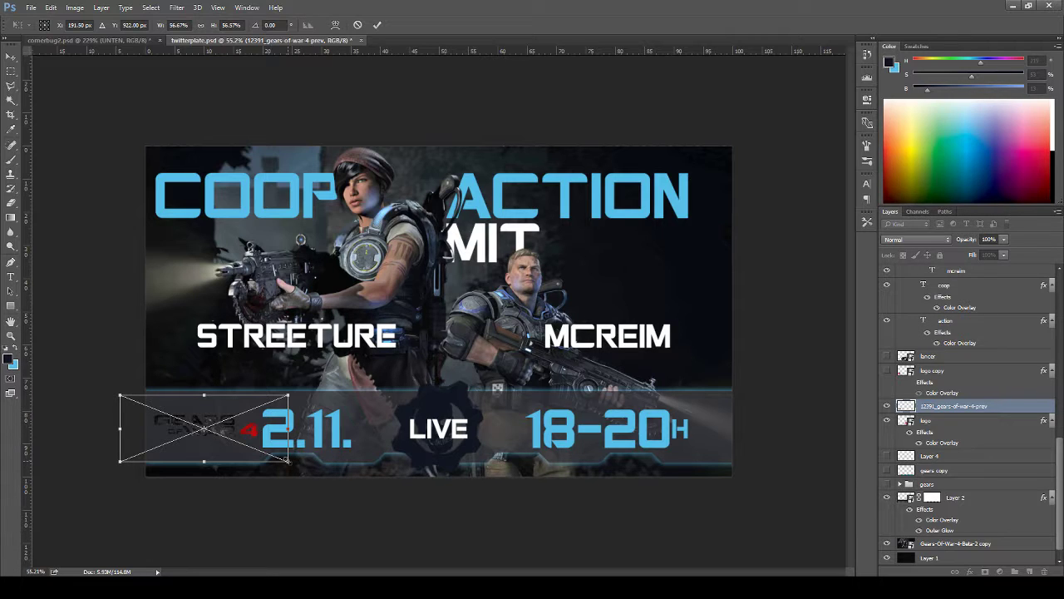
left_click(377, 24)
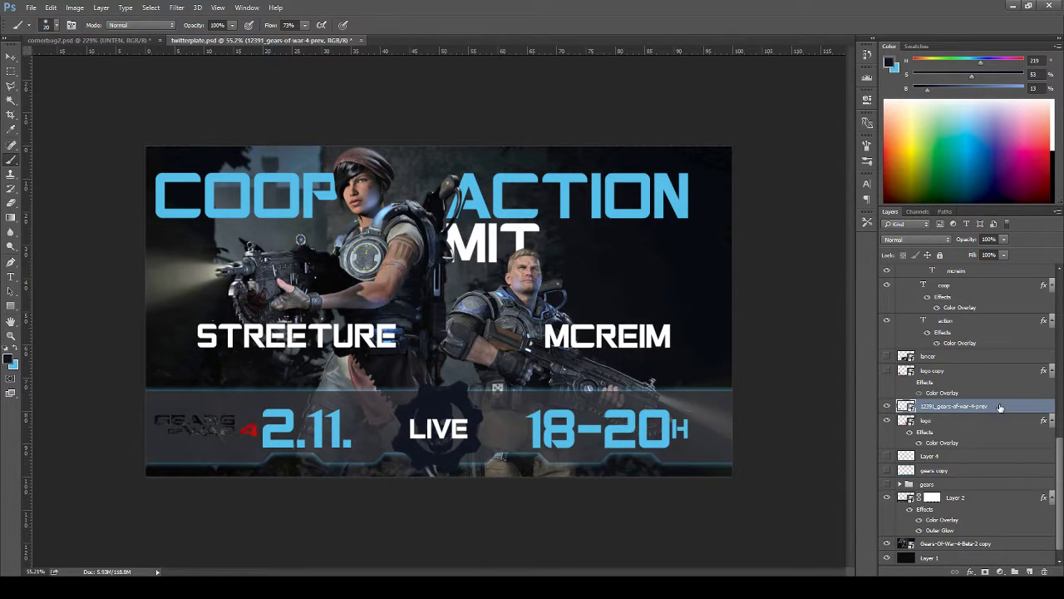
- Set the blend mode of the 12391_gears-of-war-4-prev layer to Multiply
left_click(938, 240)
left_click(936, 242)
key("Down")
key("Down")
key("Down")
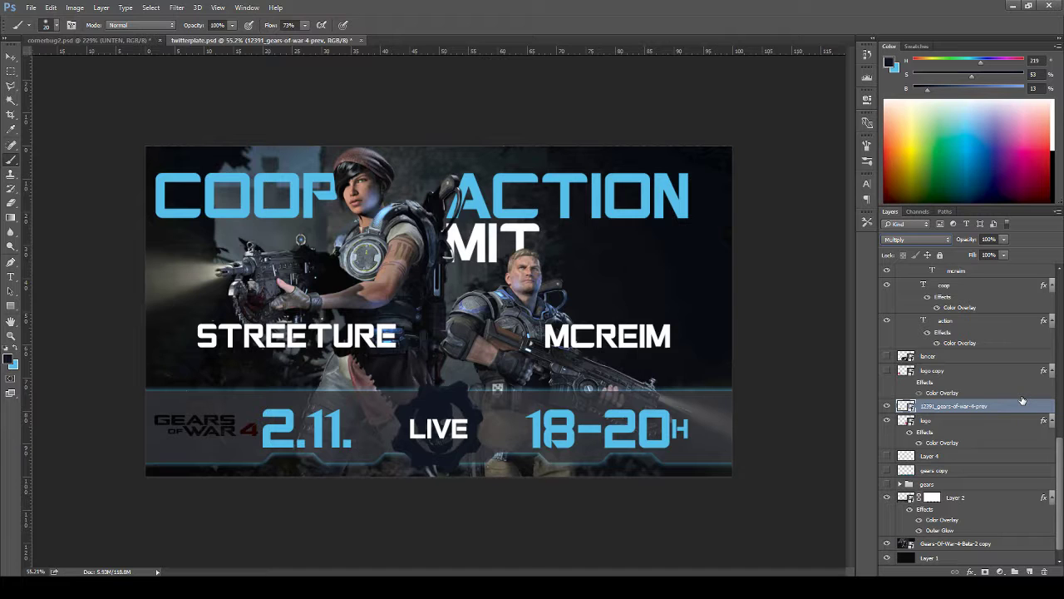
- Duplicate the Gears of War 4 logo layer, set the copy to Soft Light, and compare it with the layers below switched off
key("ctrl+j")
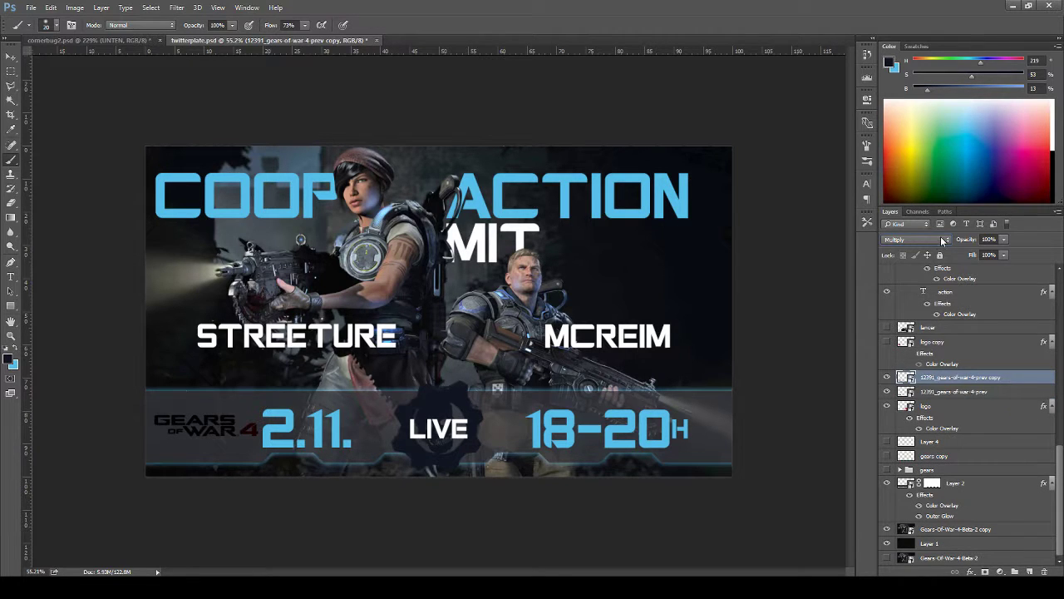
scroll(940, 240, "down", 2)
scroll(941, 240, "down", 3)
scroll(941, 241, "down", 3)
scroll(940, 242, "down", 1)
left_click(887, 392)
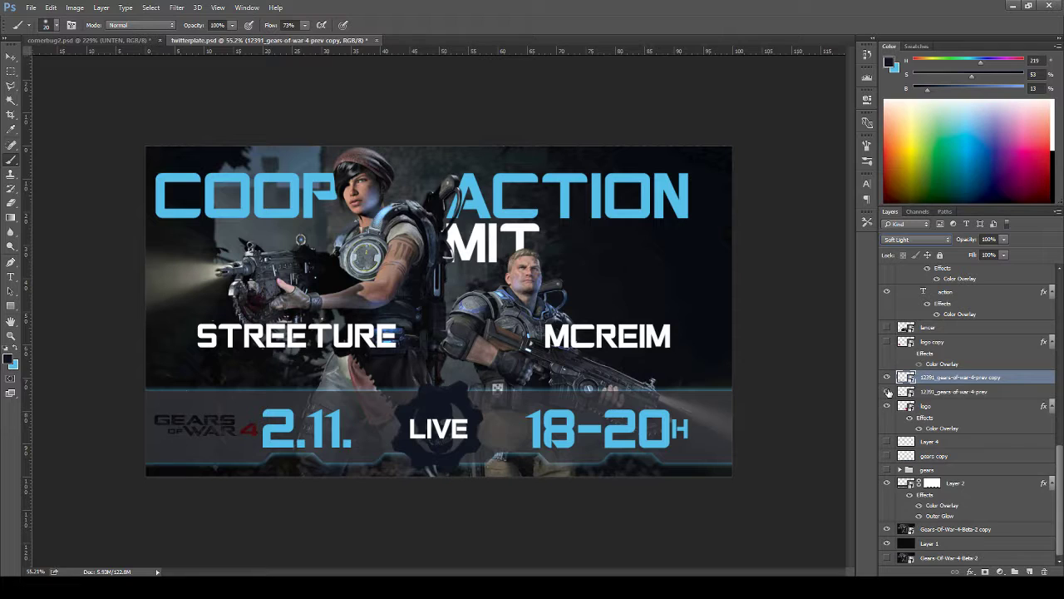
left_click(888, 392)
left_click(887, 406)
left_click(887, 406)
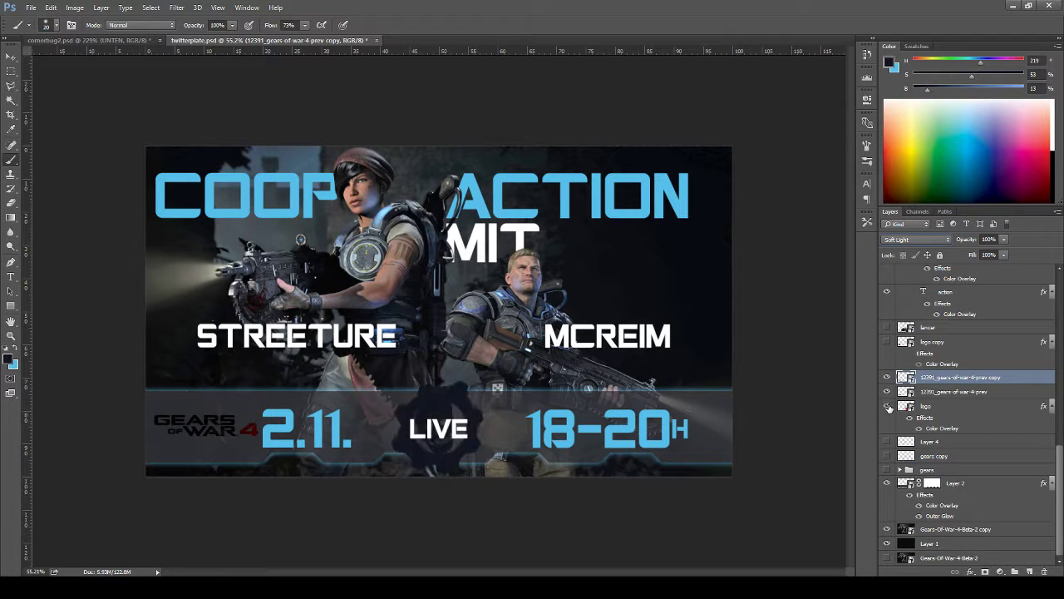
- Group both Gears of War 4 logo layers, name the group "gears logo", and check the banner without it
left_click(940, 392, "shift")
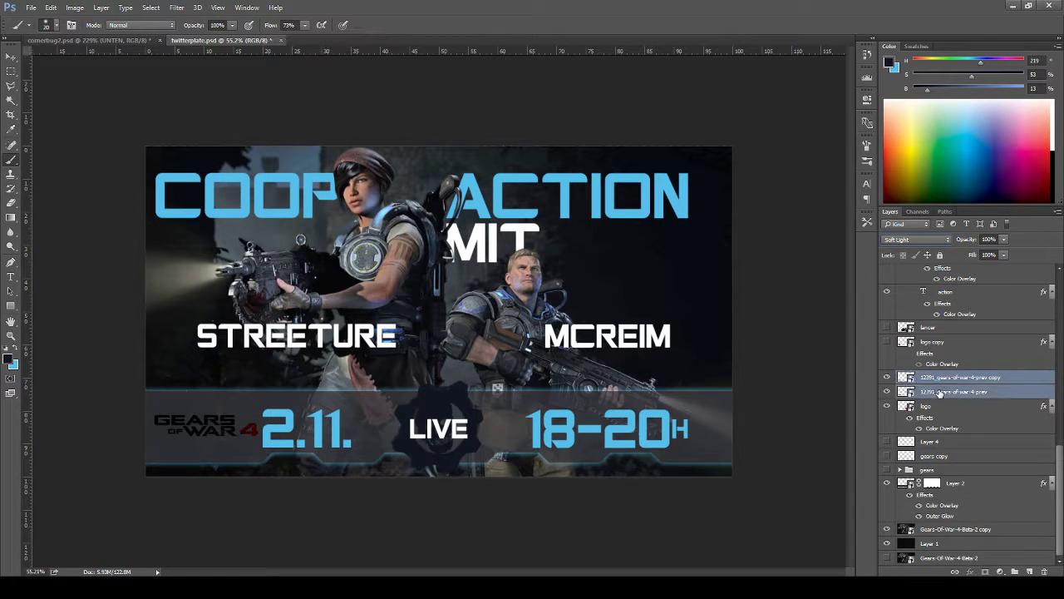
key("ctrl+g")
double_click(927, 392)
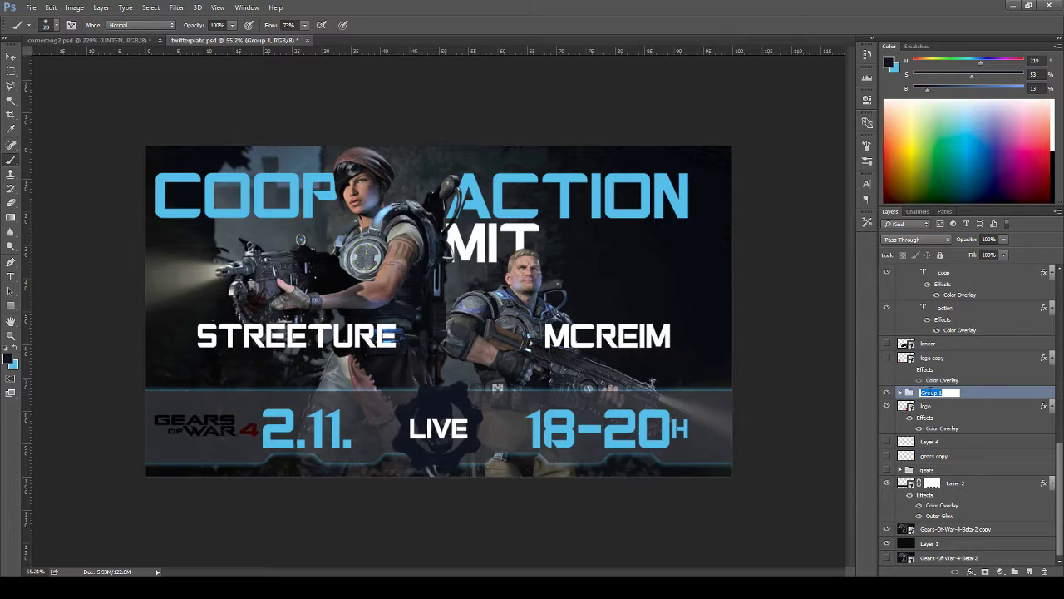
type("gears logo")
key("Return")
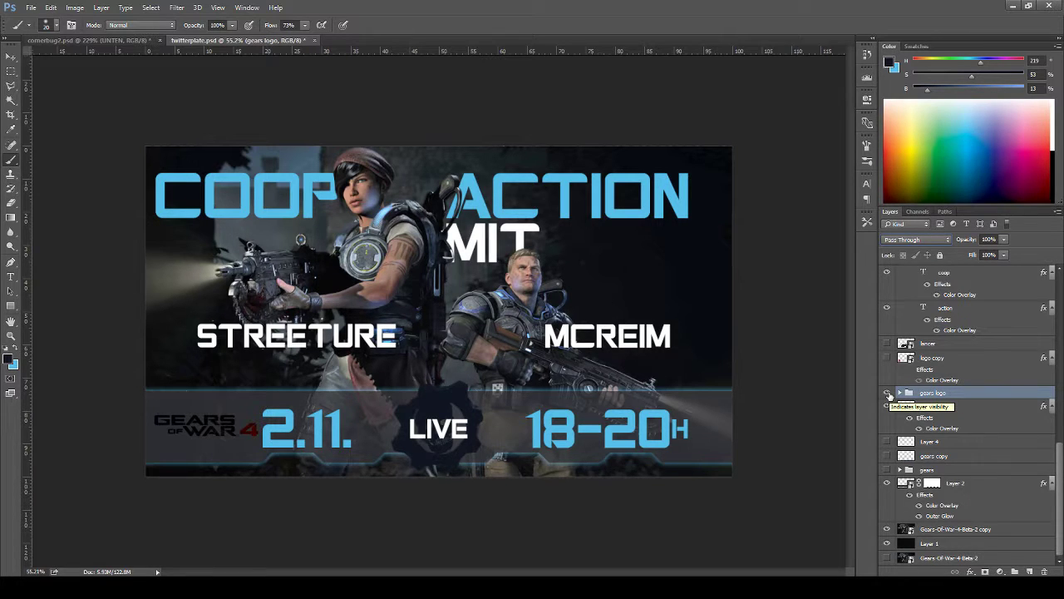
left_click(888, 393)
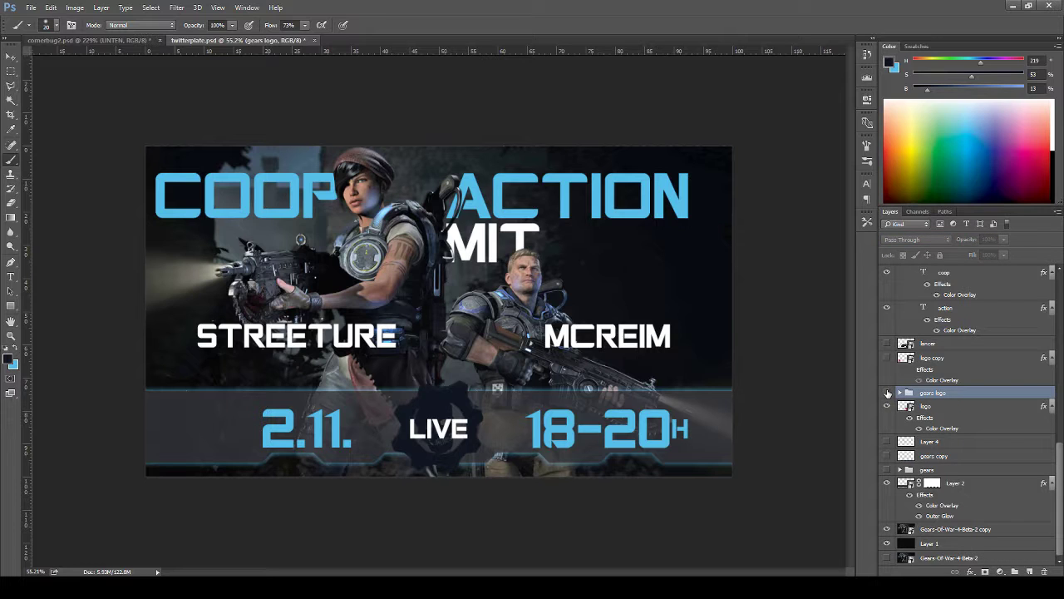
left_click(888, 393)
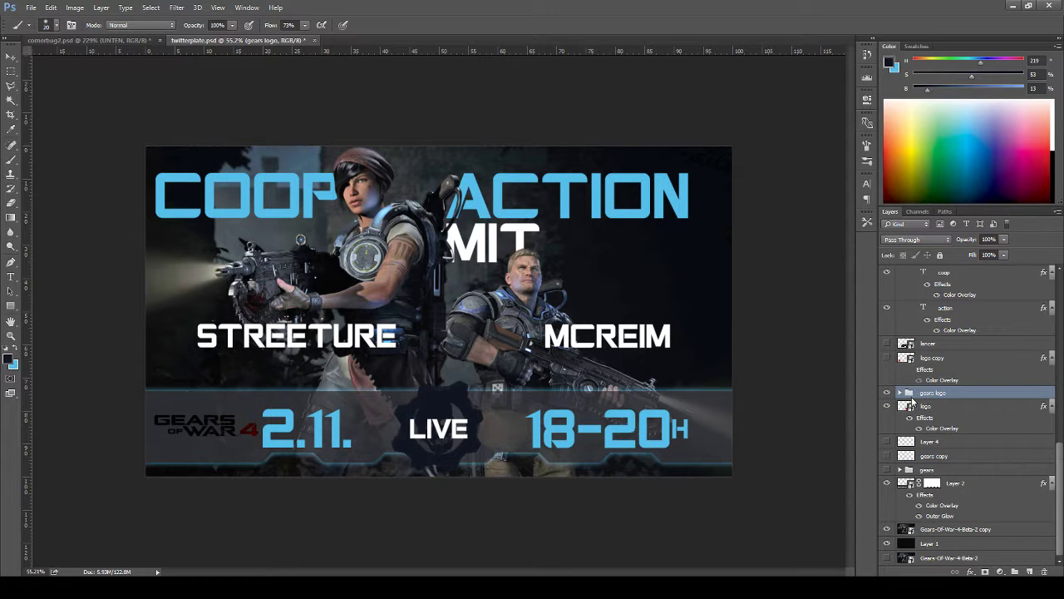
- With guides shown, move the gears logo group to the banner's centre, and hide the guides again
key("v")
left_click(218, 7)
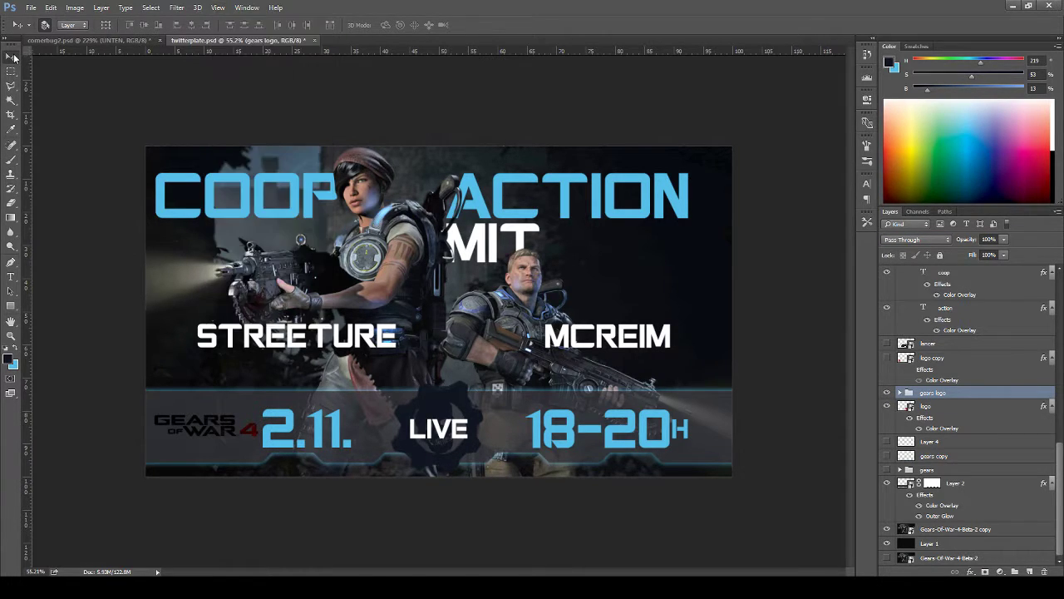
left_click(230, 339)
key("ctrl+semicolon")
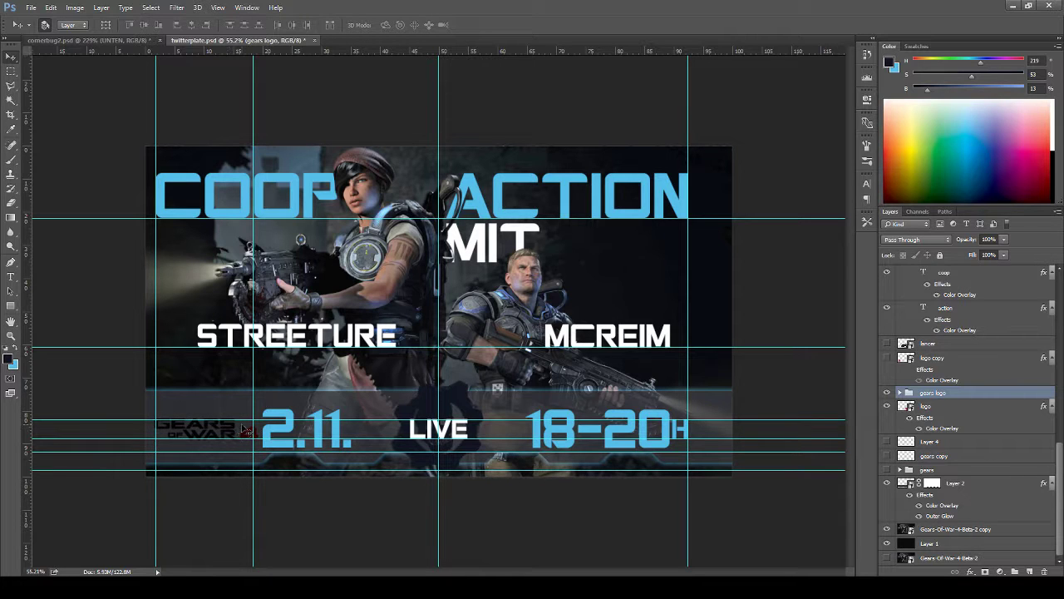
key("ctrl+t")
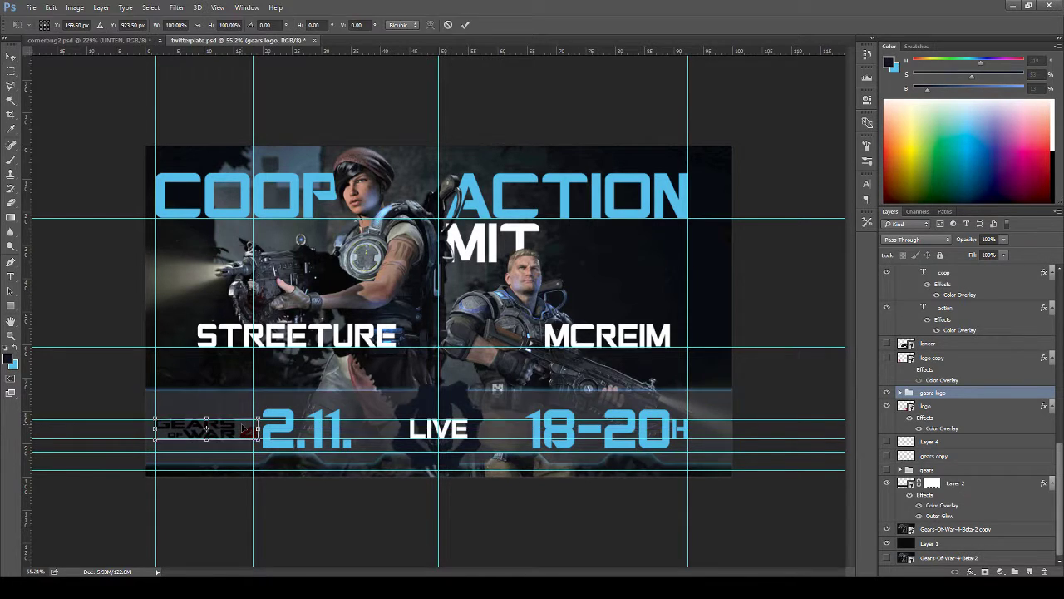
left_click_drag(232, 433, 466, 435)
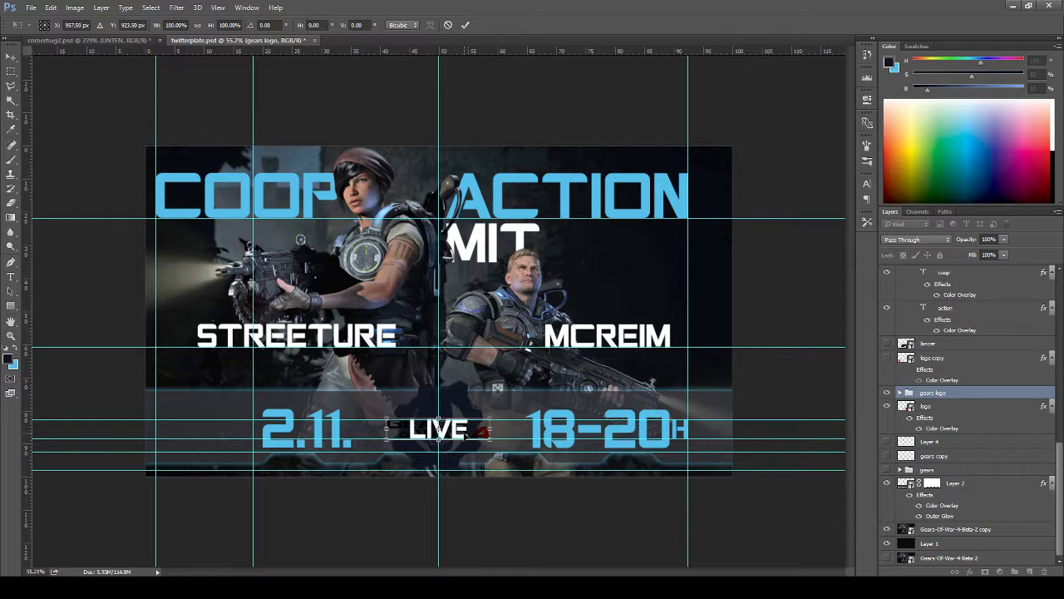
key("Return")
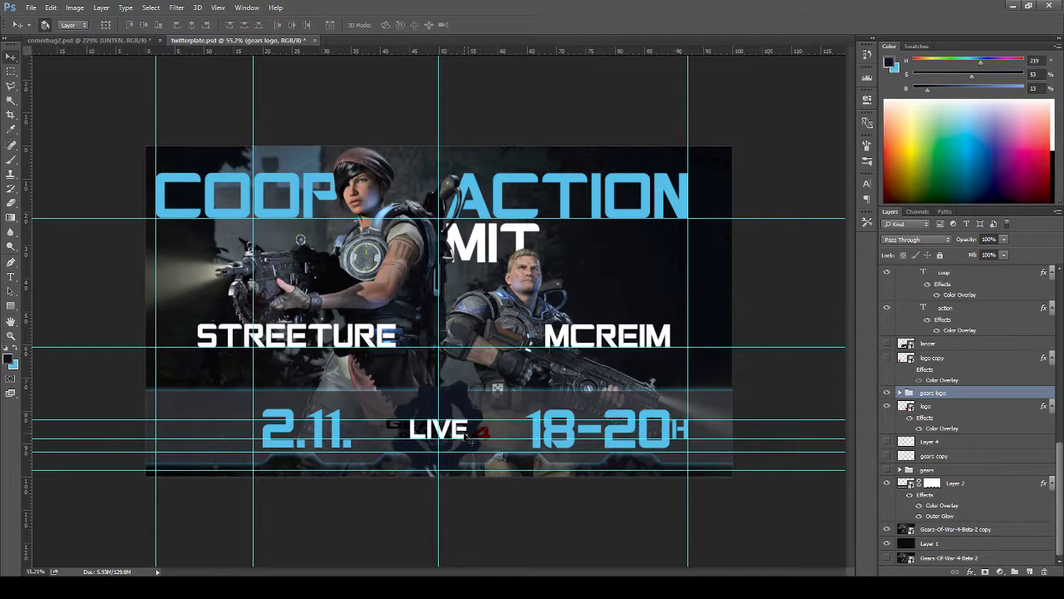
key("ctrl+semicolon")
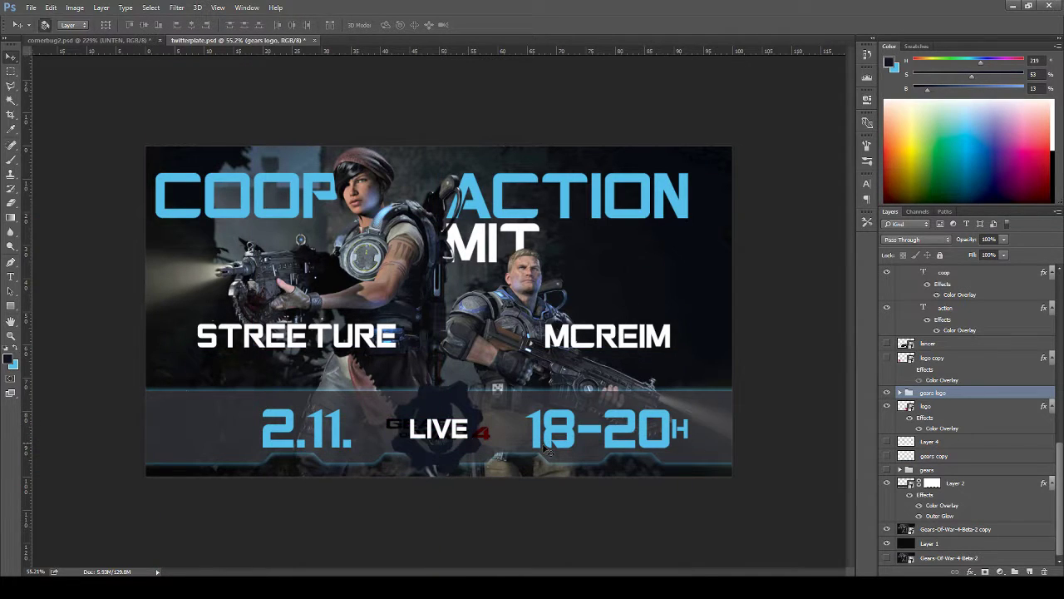
- Try to move the LIVE text and its dark logo together to the space left of the date
left_click(887, 410)
left_click(888, 409)
left_click(932, 407)
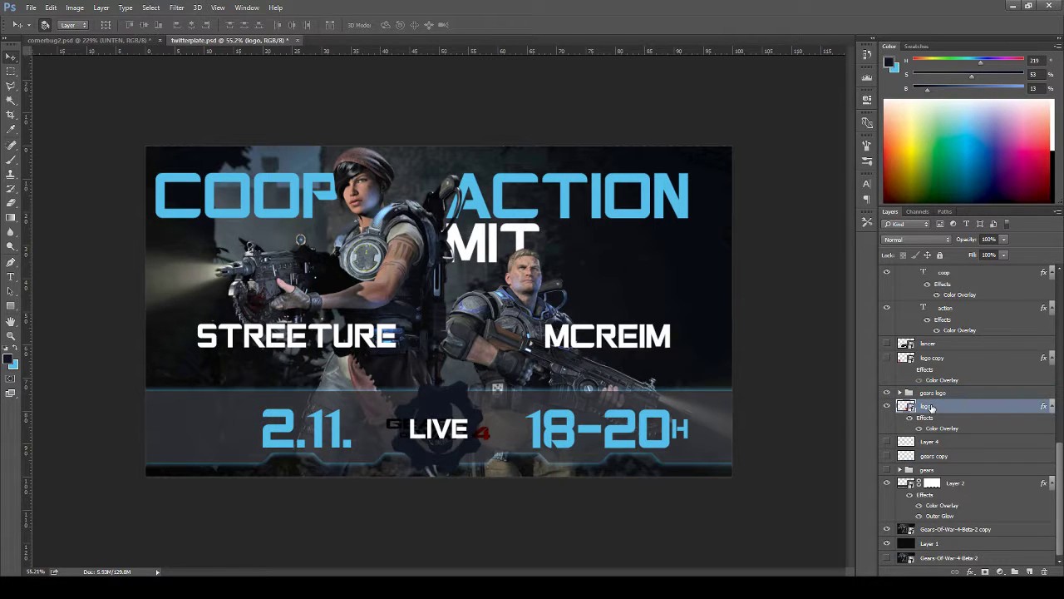
scroll(945, 463, "up", 2)
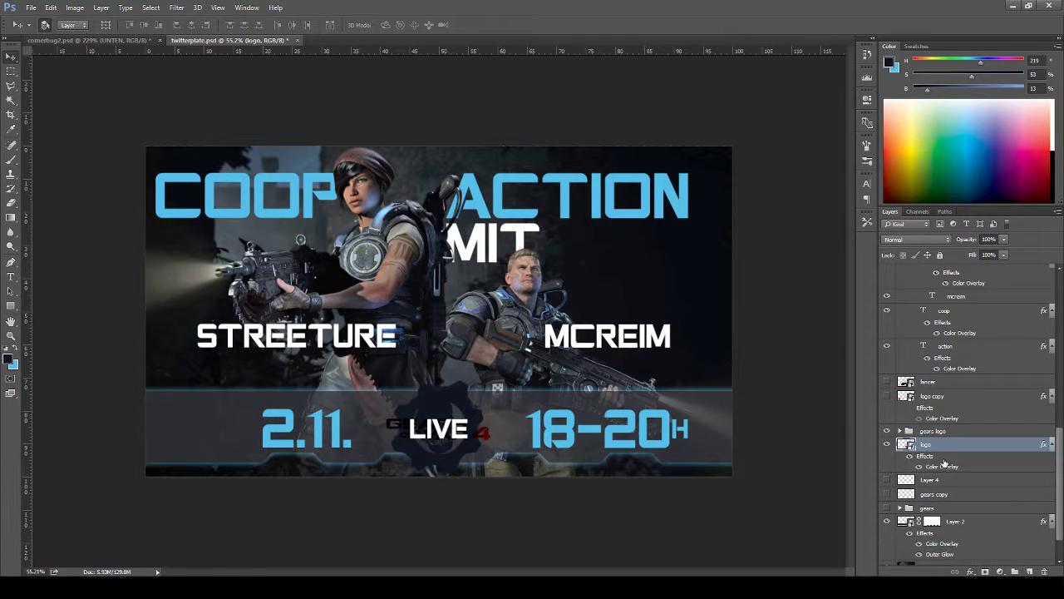
scroll(968, 449, "up", 5)
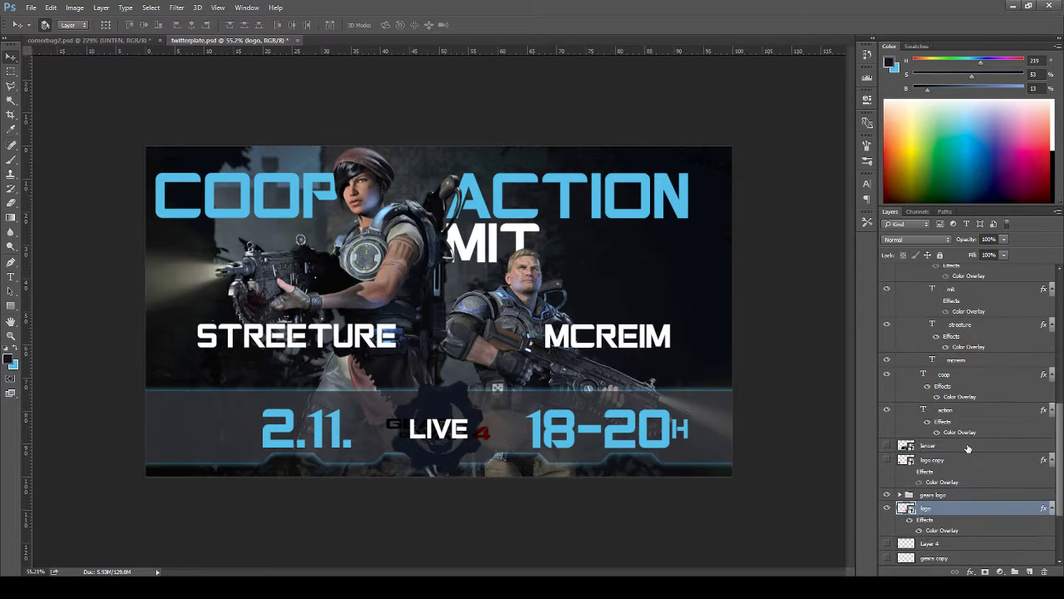
scroll(967, 448, "up", 1)
scroll(967, 448, "up", 2)
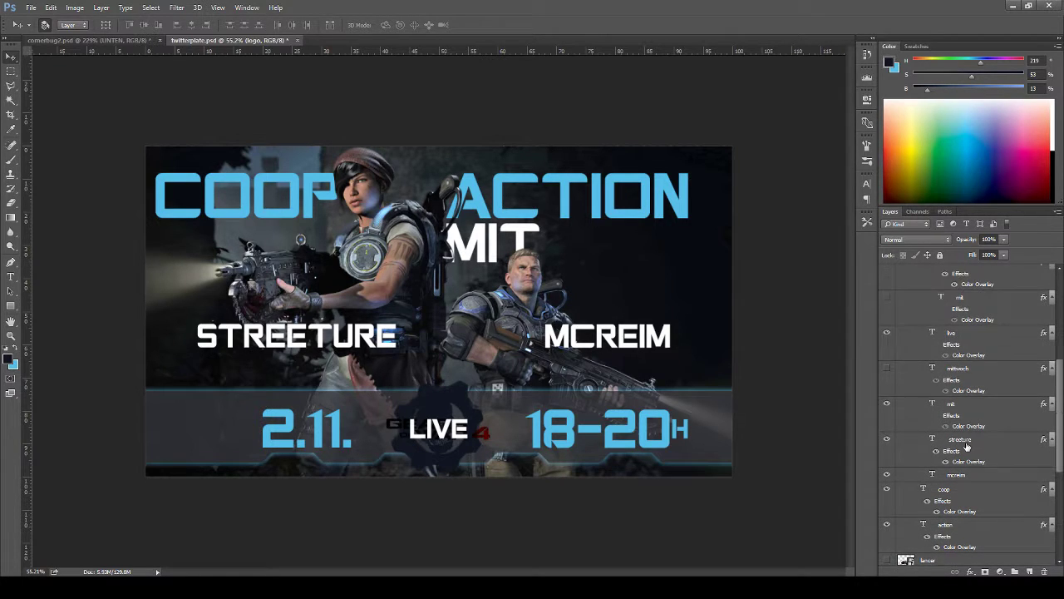
left_click(979, 336)
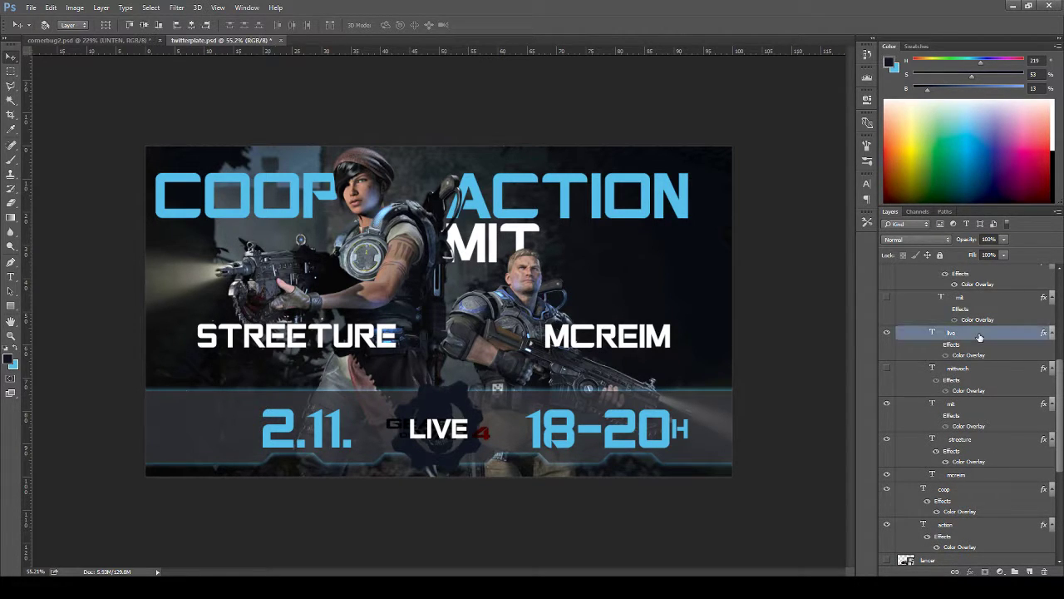
key("alt+v")
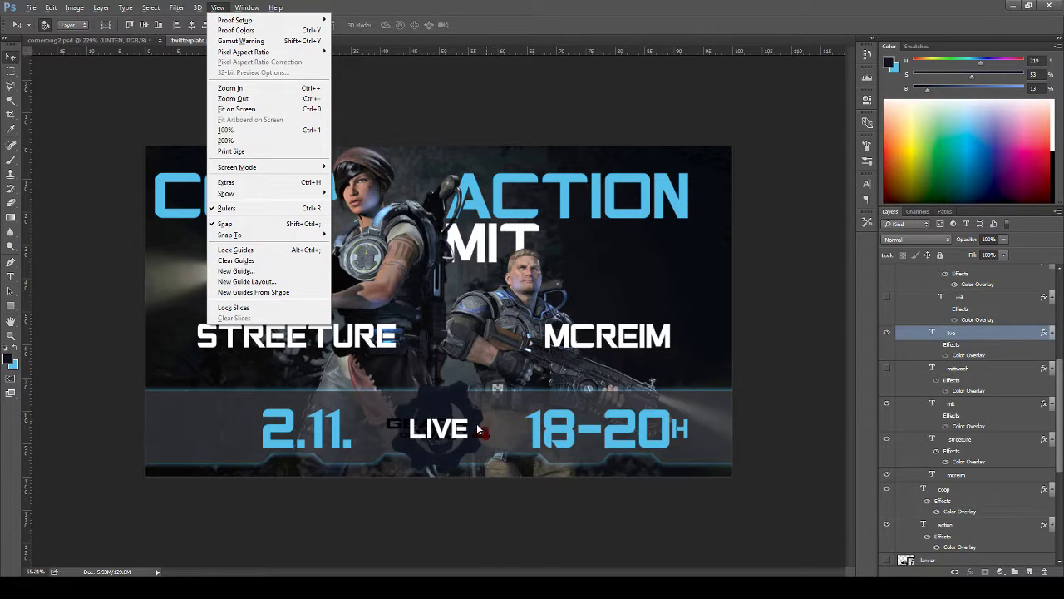
key("Escape")
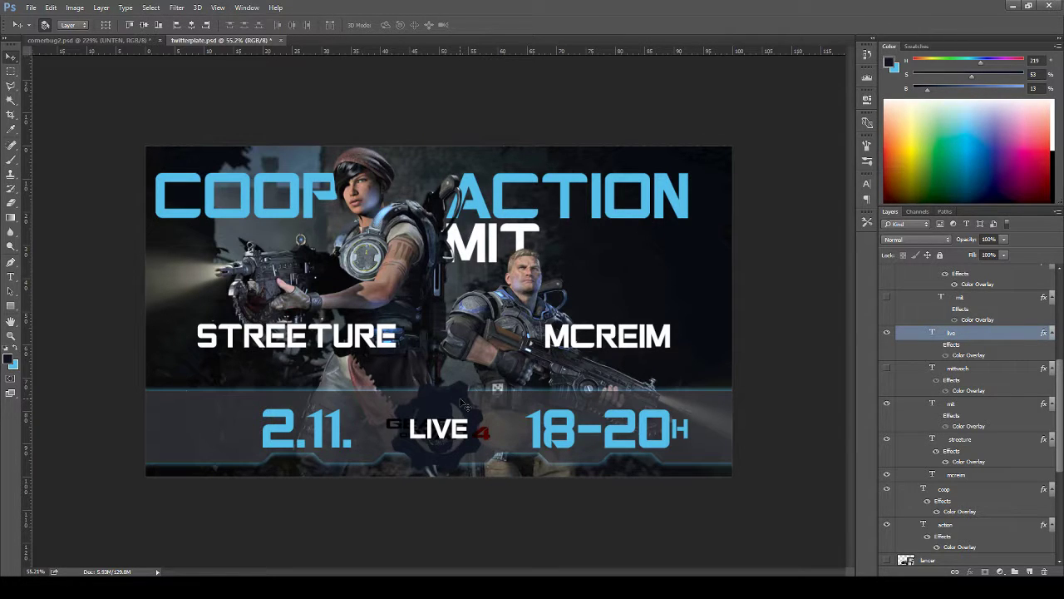
left_click_drag(464, 405, 255, 405)
key("ctrl+z")
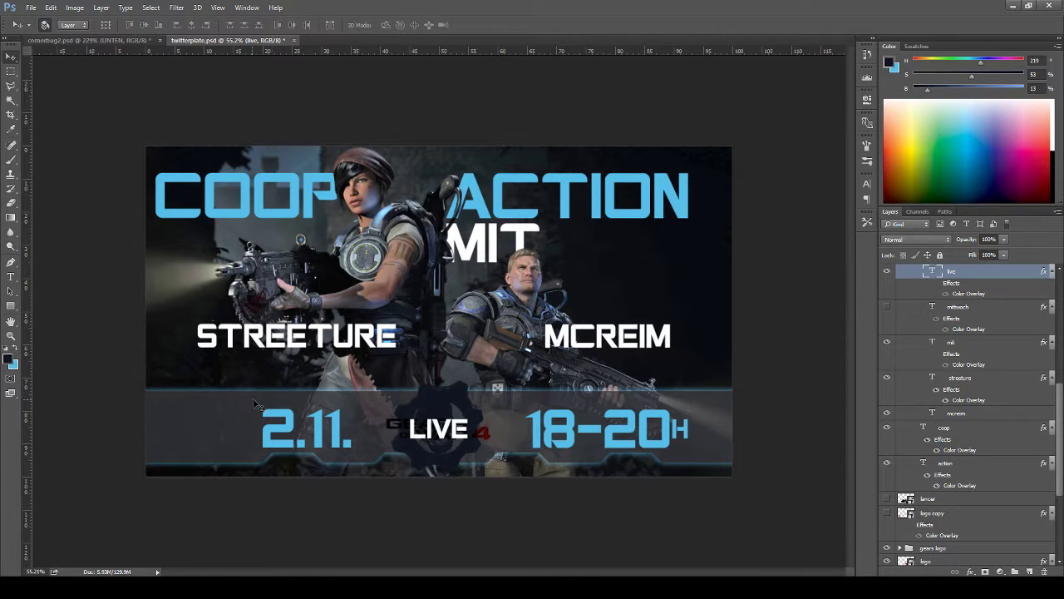
- Move the LIVE text and the dark skull logo behind it from the banner's centre to the left of the 2.11. date
left_click(459, 401, "ctrl+shift")
key("alt+v")
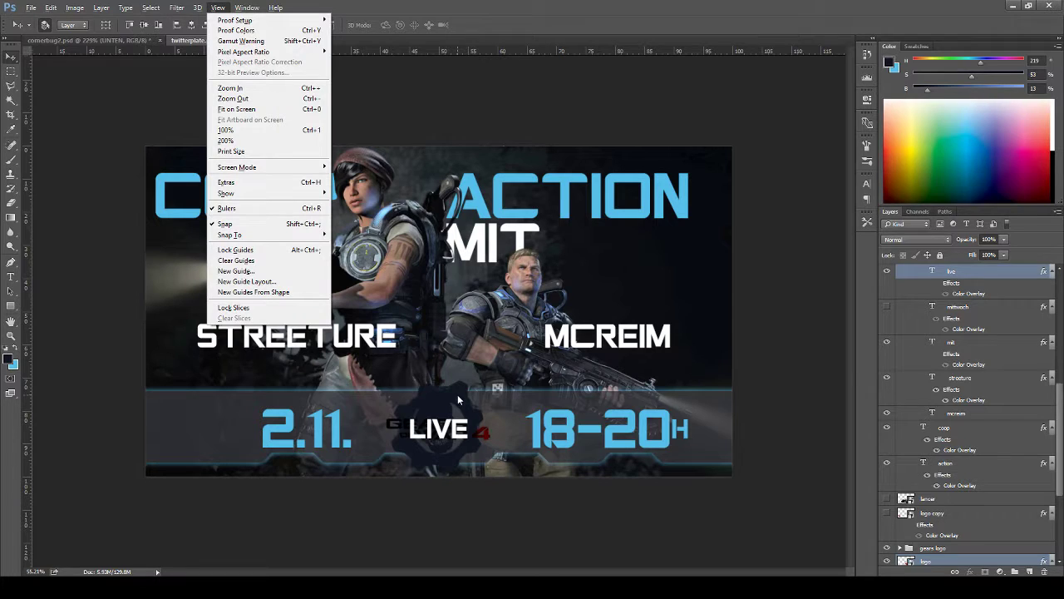
left_click(532, 12)
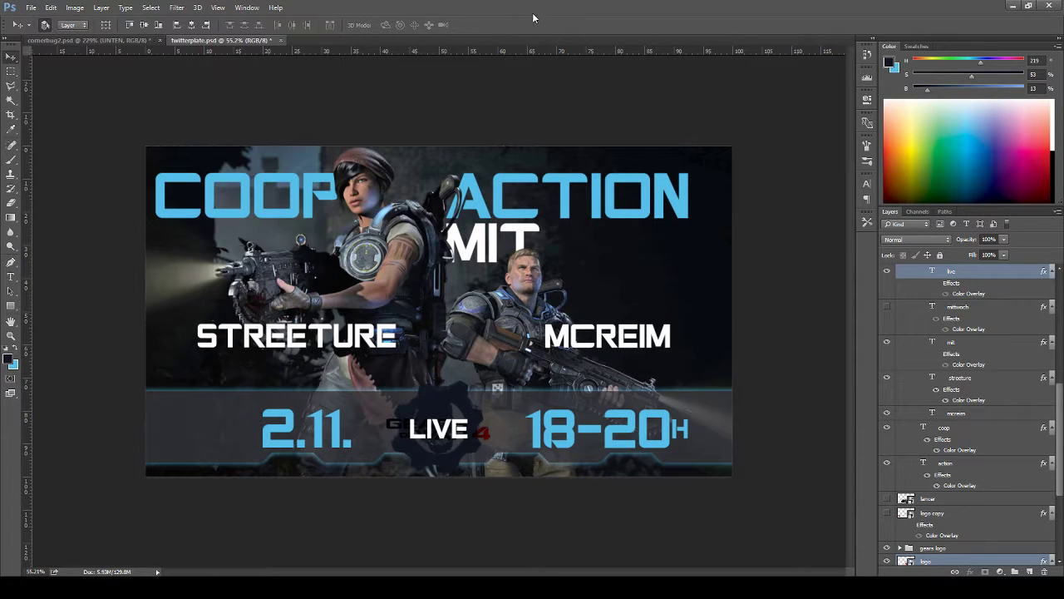
left_click_drag(460, 397, 225, 400)
left_click(456, 399)
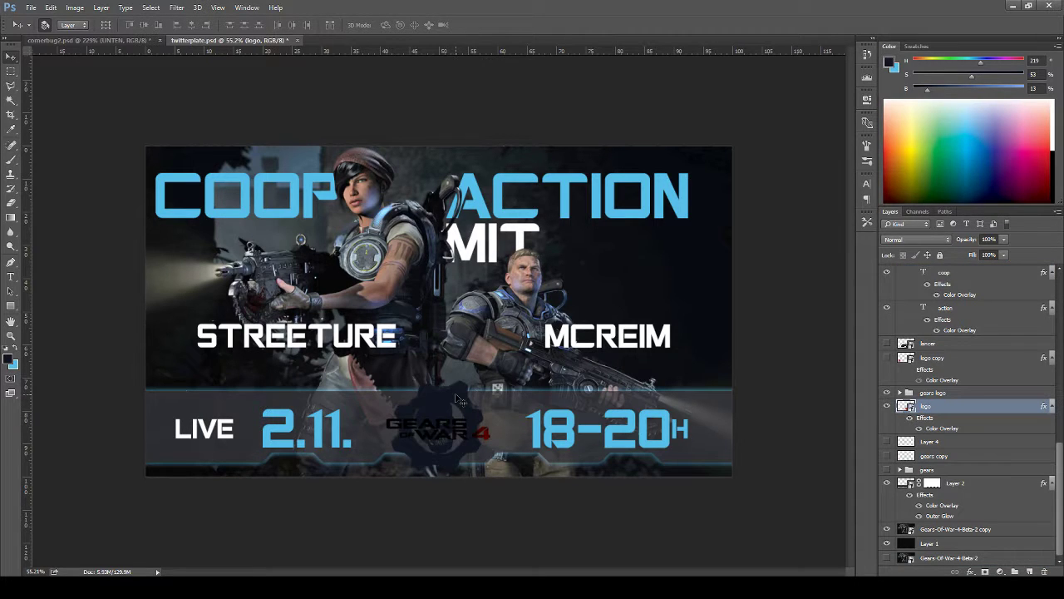
left_click_drag(457, 399, 224, 396)
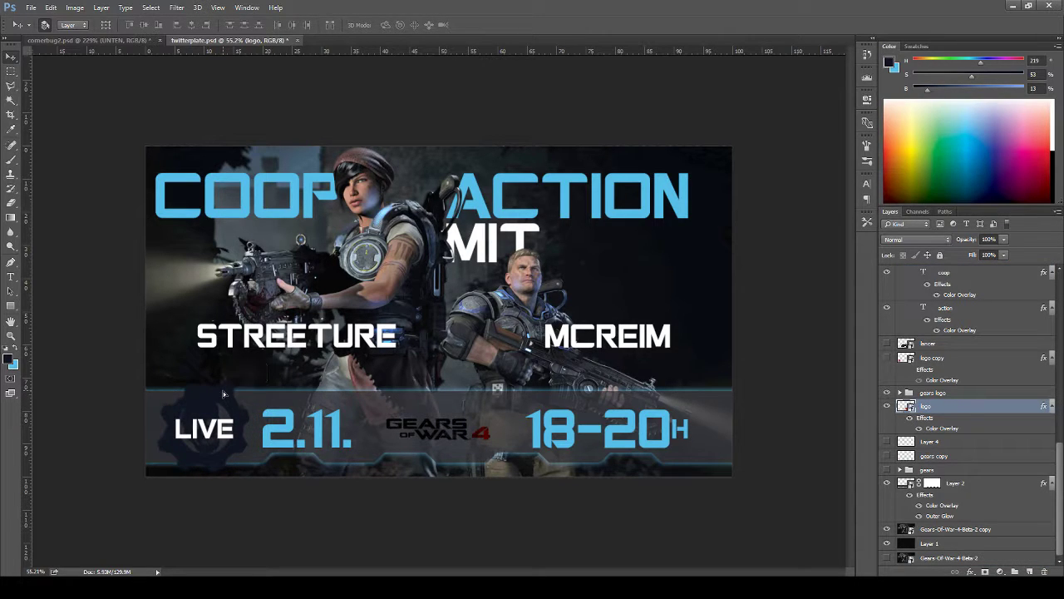
- With guides shown, select the LIVE text and check its alignment over the dark skull logo, and hide the guides again
key("ctrl+semicolon")
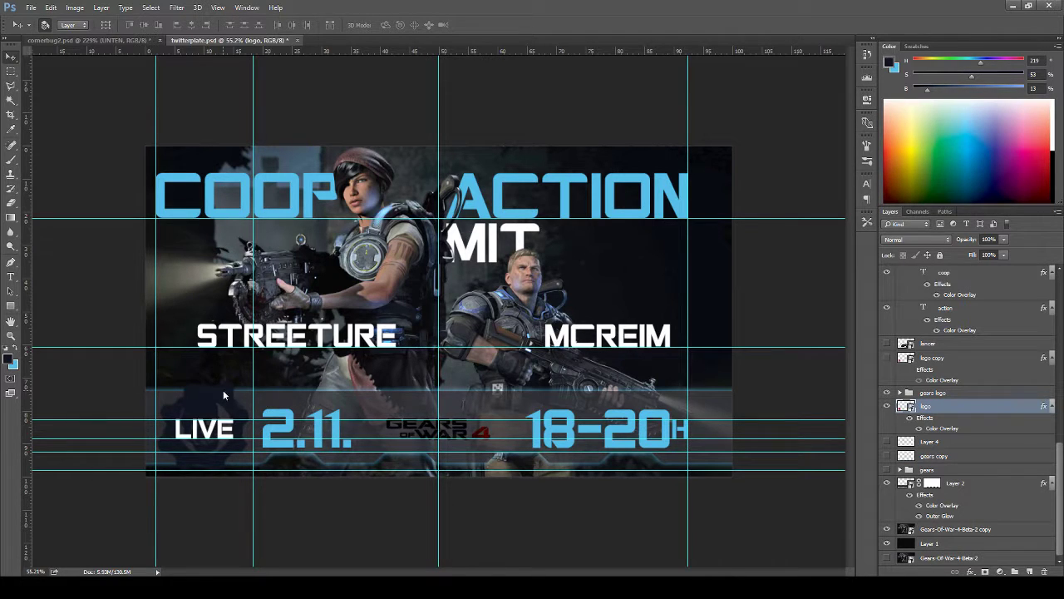
left_click(230, 434)
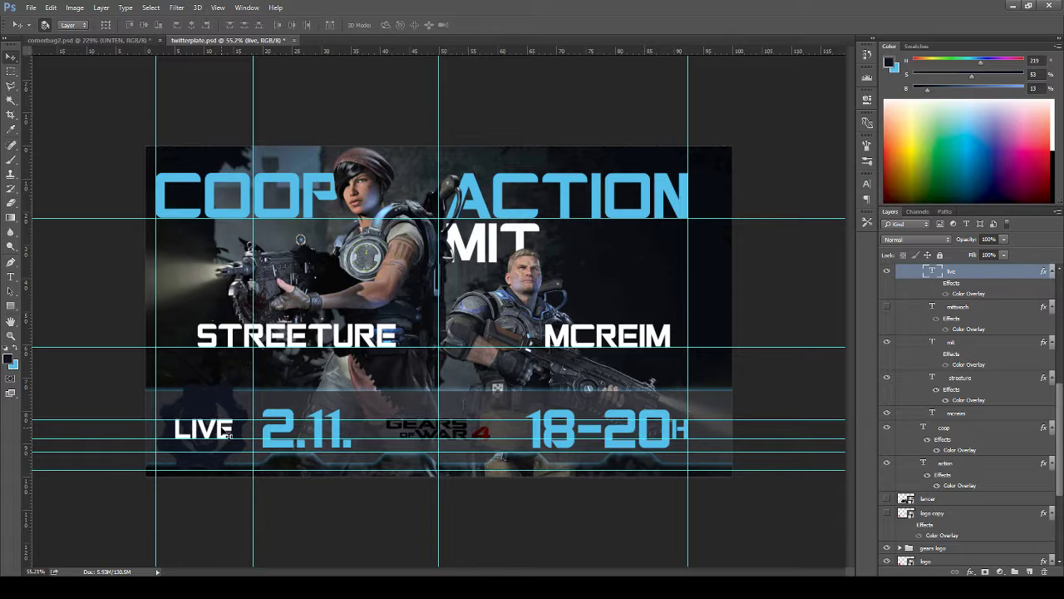
left_click_drag(223, 432, 225, 433)
key("ctrl+semicolon")
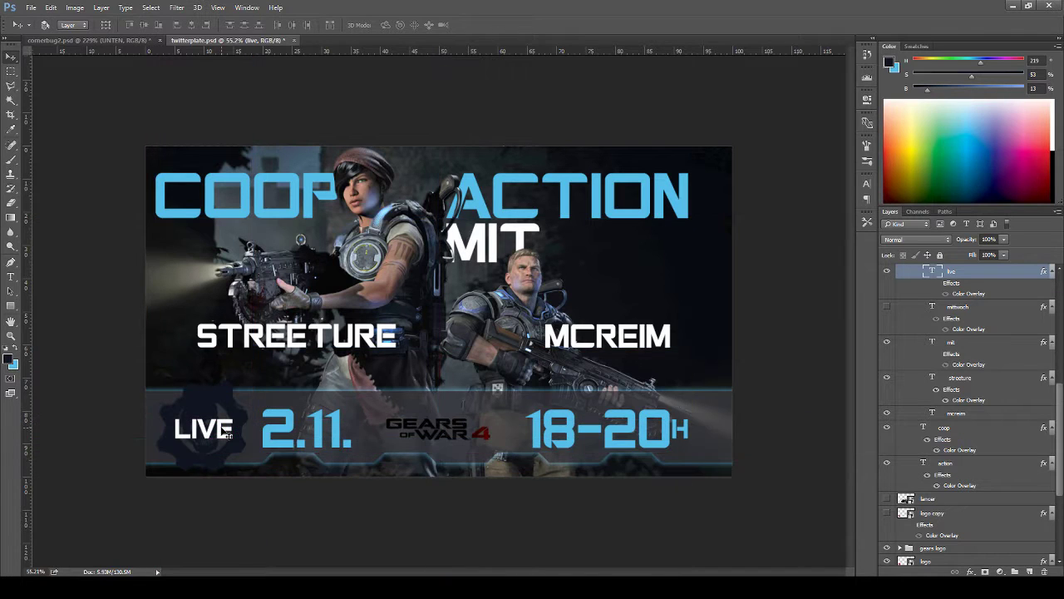
- Nudge the 2.11. date slightly right, away from LIVE, and raise it slightly together with the 18-20H time
left_click(339, 436)
key("alt+v")
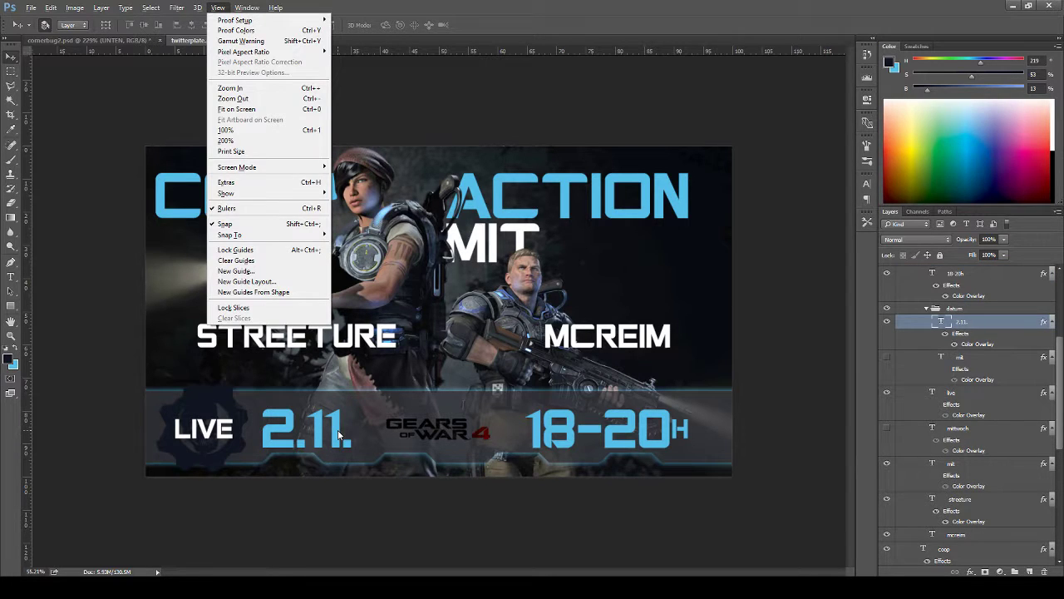
key("Escape")
key("Right")
key("Right")
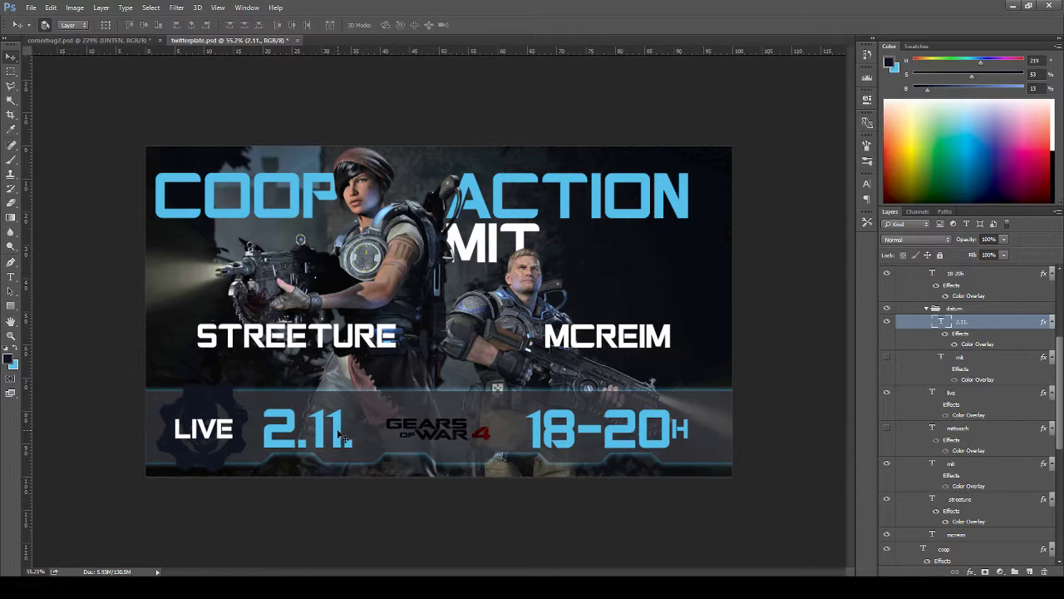
key("Right")
key("Right")
key("Right")
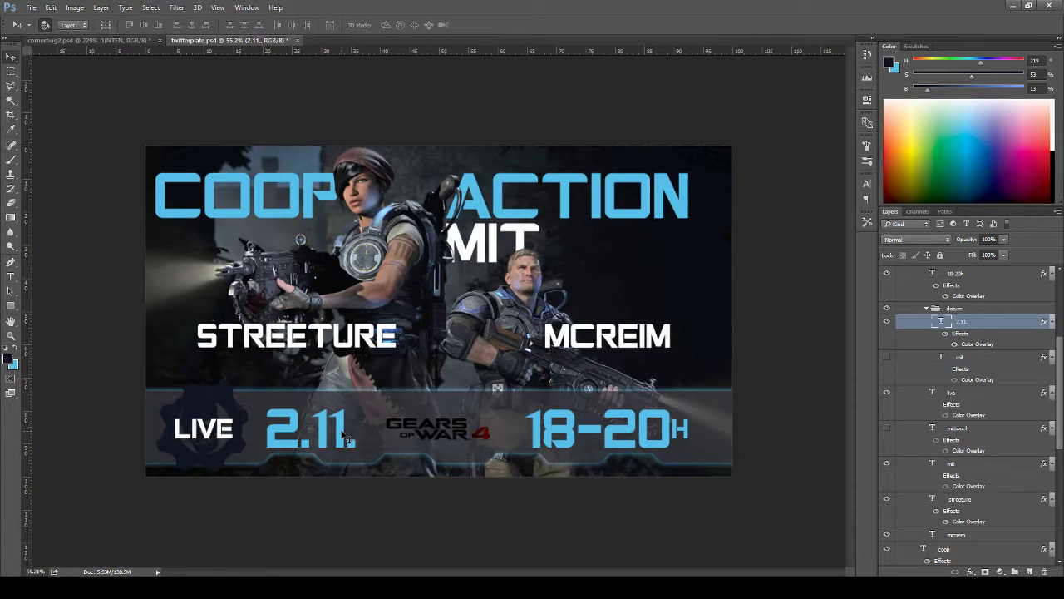
left_click(572, 429, "shift")
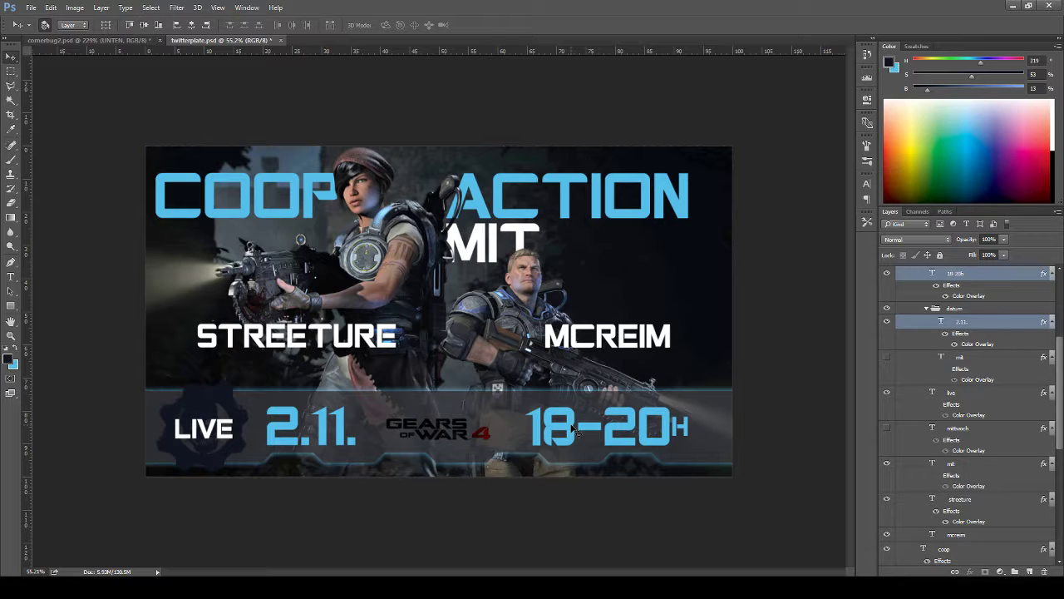
- Enlarge the gears logo group about its centre to better fill the space between the date and the time
left_click(491, 441)
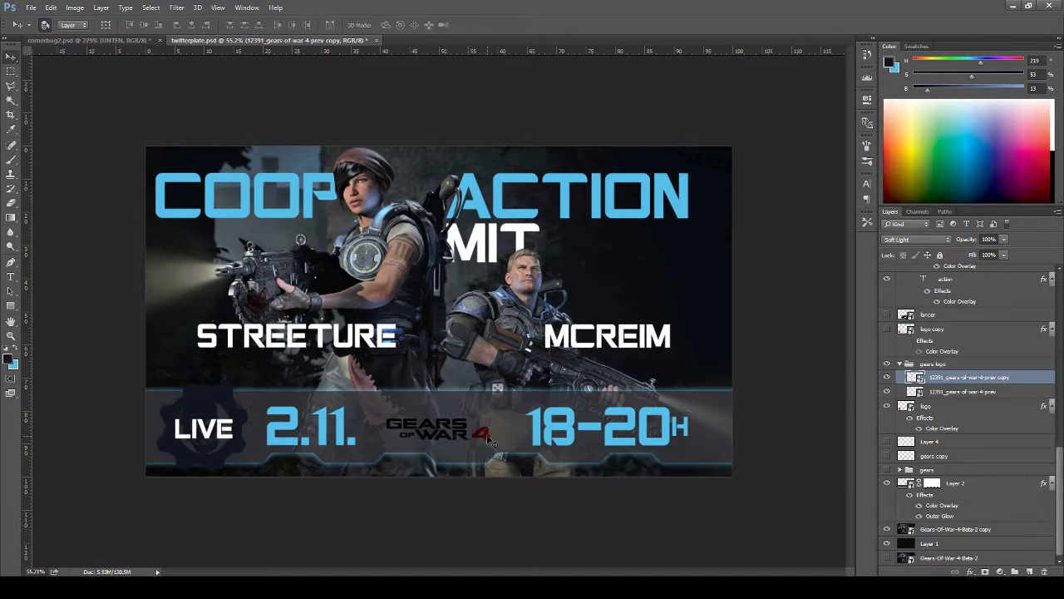
left_click(899, 365)
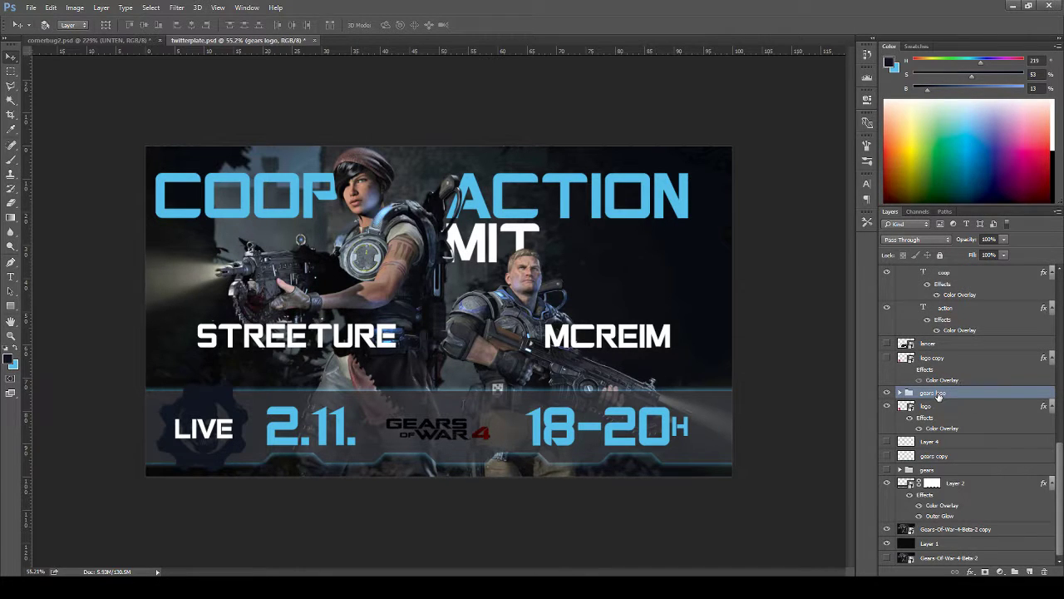
key("ctrl+t")
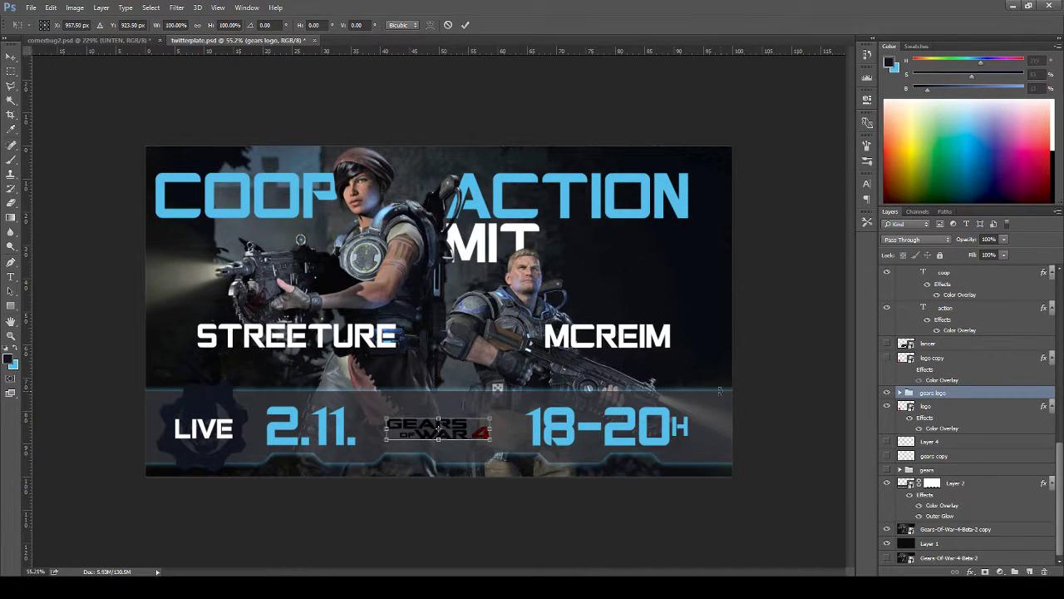
left_click_drag(491, 418, 503, 407)
left_click(465, 24)
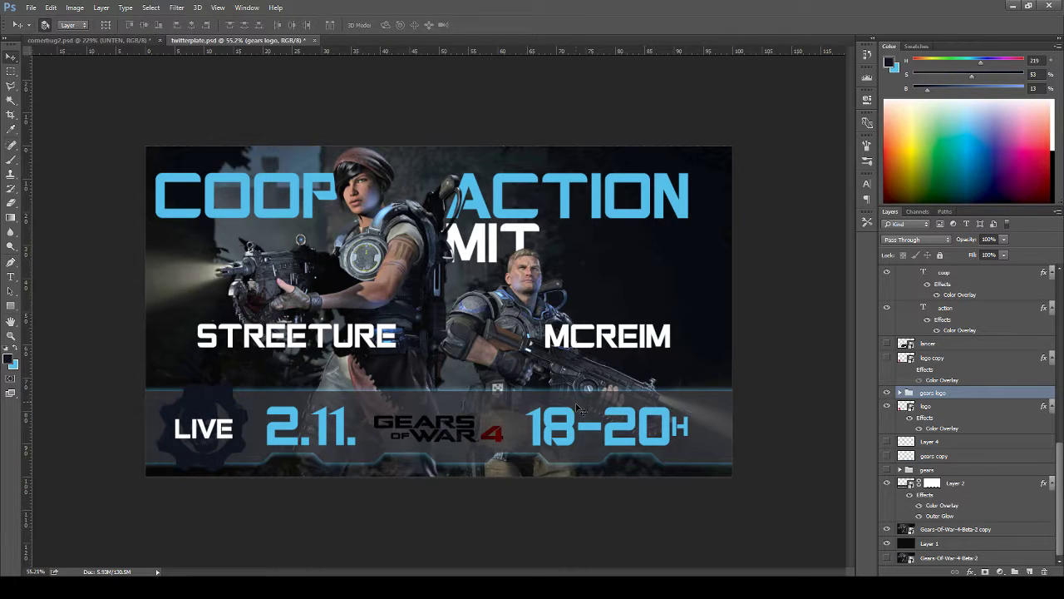
- Try the enlarged gears logo group slightly higher within the banner
key("Up")
key("Up")
key("Up")
key("Up")
key("Up")
key("Up")
key("Up")
key("Up")
key("Up")
key("Up")
key("Up")
key("Up")
key("Up")
key("Up")
key("Up")
key("Up")
key("Up")
key("Up")
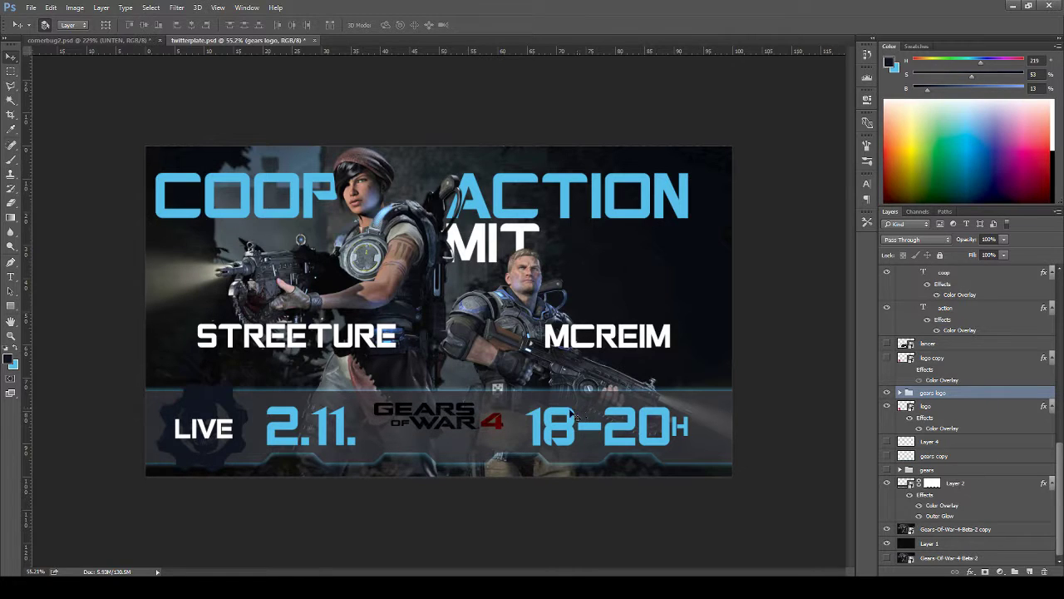
- Try to reposition the game logo directly on the canvas, and undo each accidental shift of the banner shape
left_click_drag(468, 429, 474, 417)
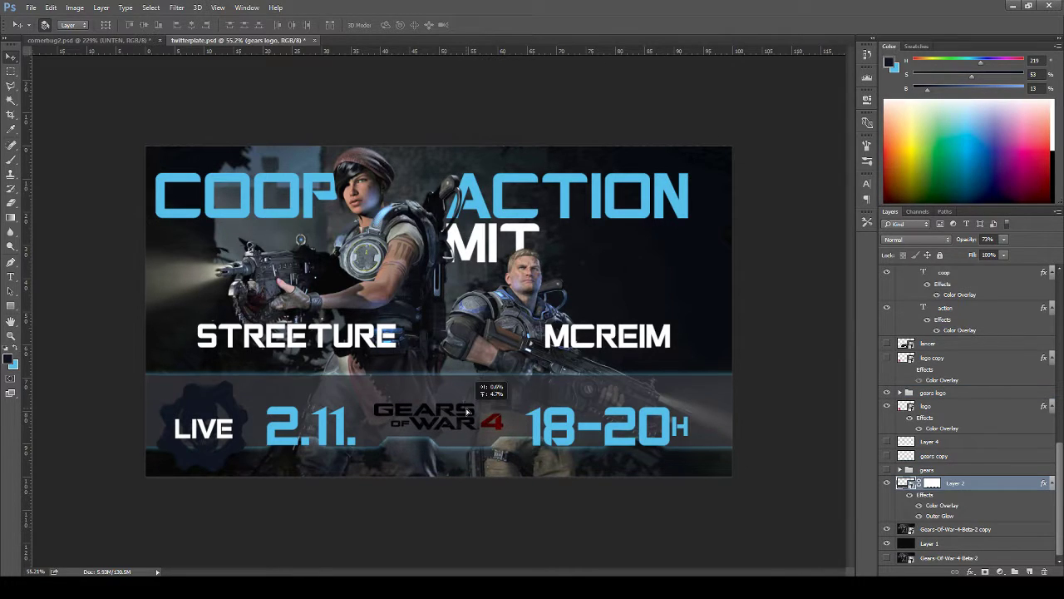
key("ctrl+z")
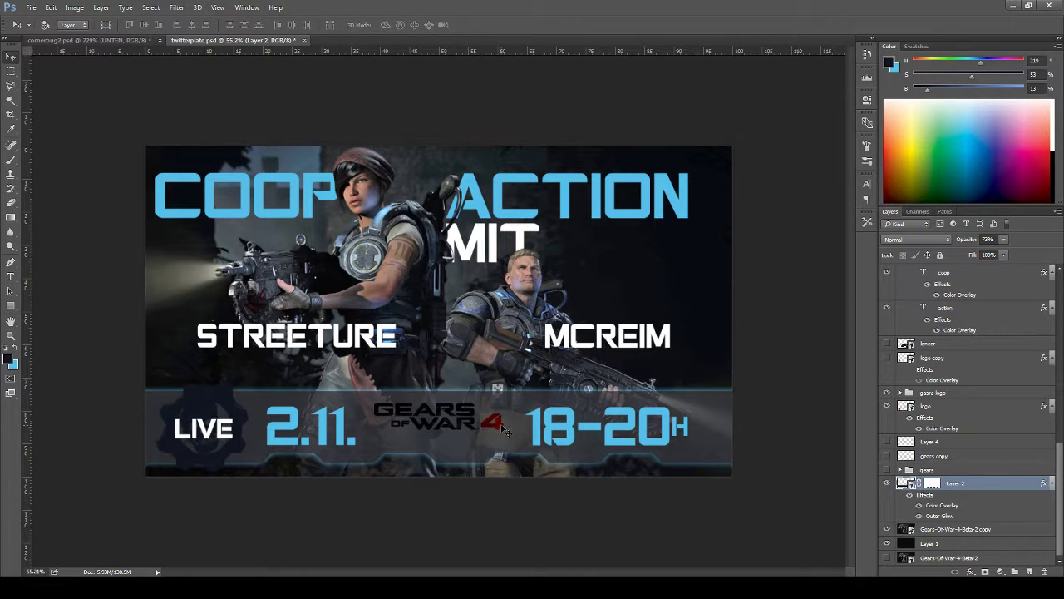
left_click_drag(502, 427, 501, 414)
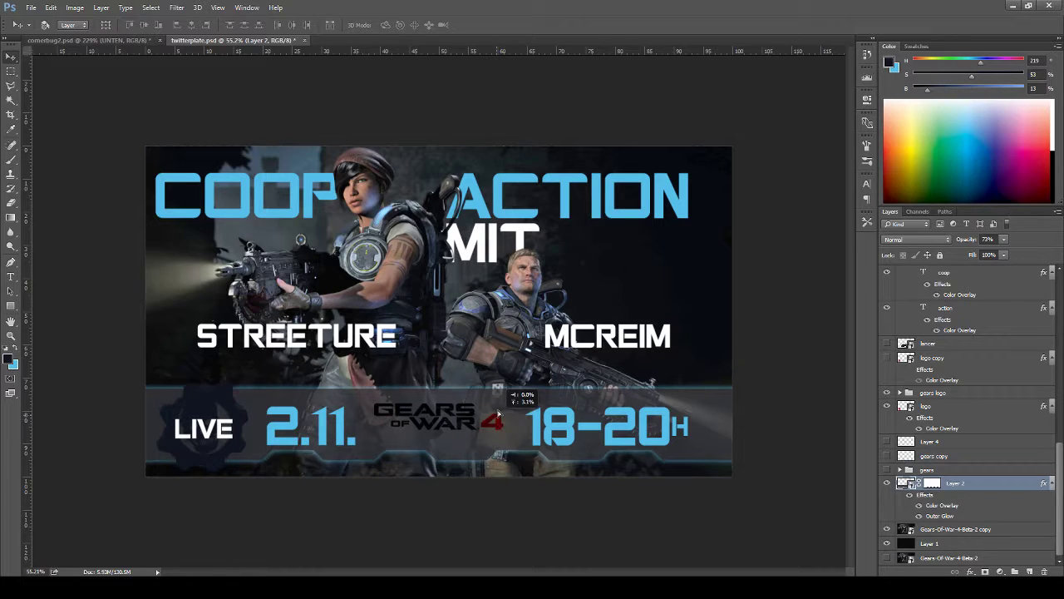
key("ctrl+z")
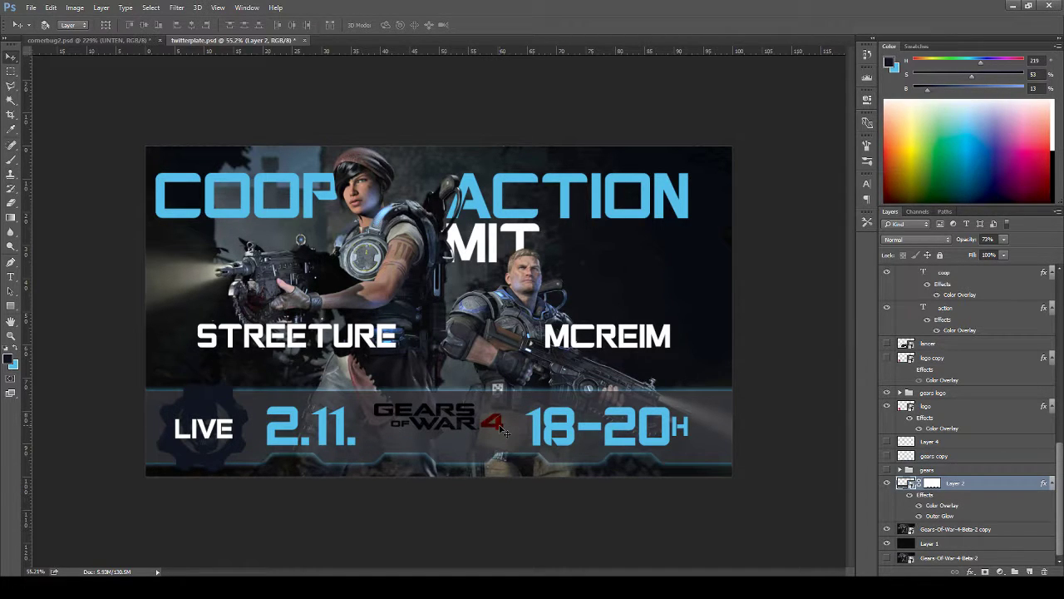
- Try the gears logo group up at the banner's upper edge, and lower it back between the date and the time
left_click(932, 394)
left_click_drag(493, 388, 492, 378)
key("Up")
key("Up")
key("Up")
key("Up")
key("Up")
key("Up")
key("Up")
key("Up")
key("Up")
key("Up")
key("Up")
key("Up")
key("Up")
key("Up")
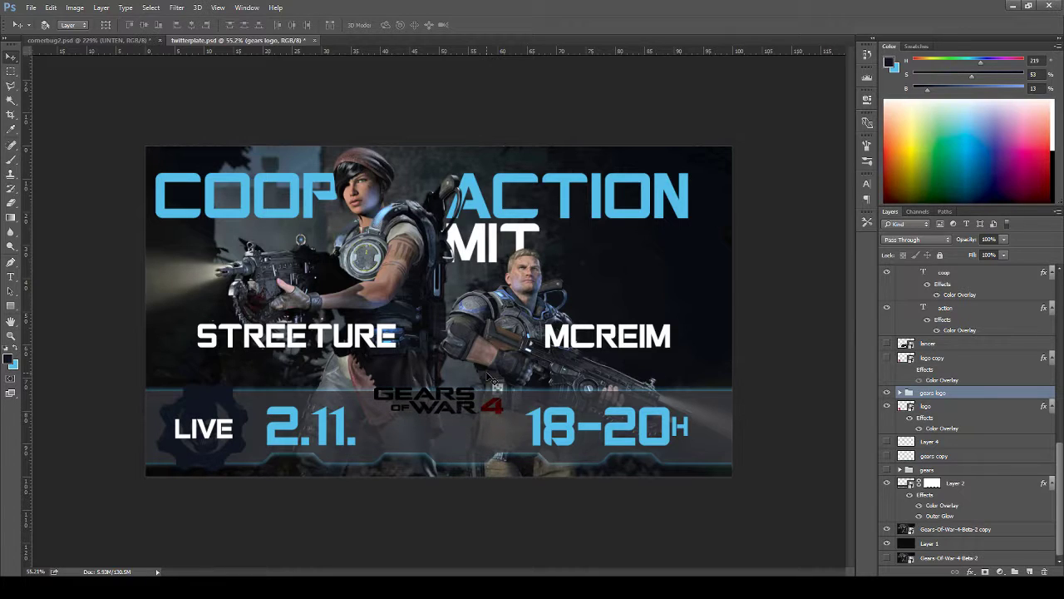
key("Down")
key("Down")
key("Down")
key("Down")
key("Down")
key("Down")
key("Down")
key("Down")
key("Down")
key("Down")
key("Down")
key("Down")
key("Down")
key("Down")
key("Down")
key("Down")
key("Down")
key("Down")
key("Down")
key("Down")
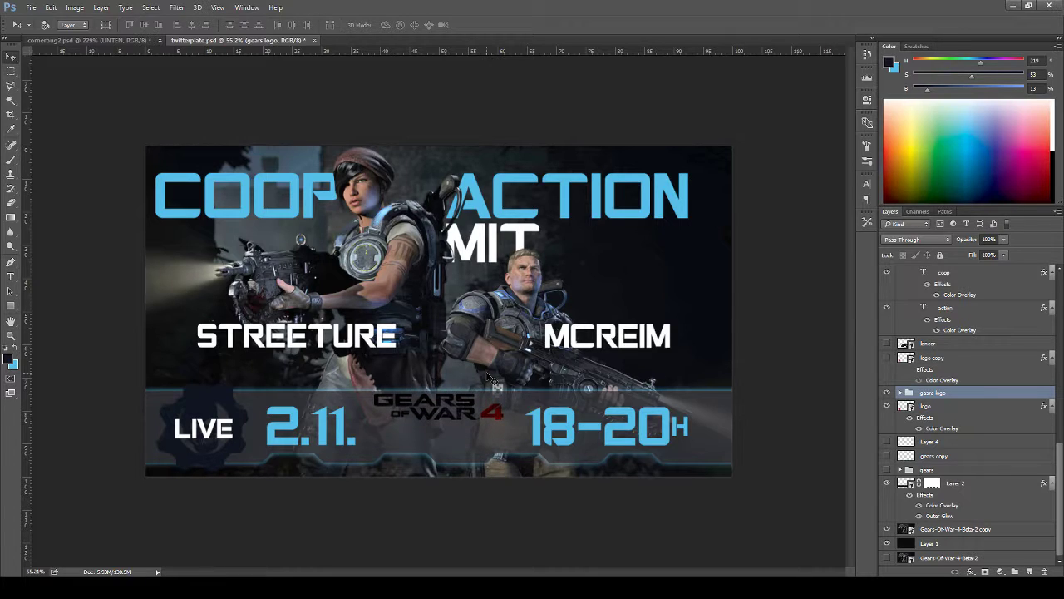
key("Down")
key("Down")
key("Up")
key("Up")
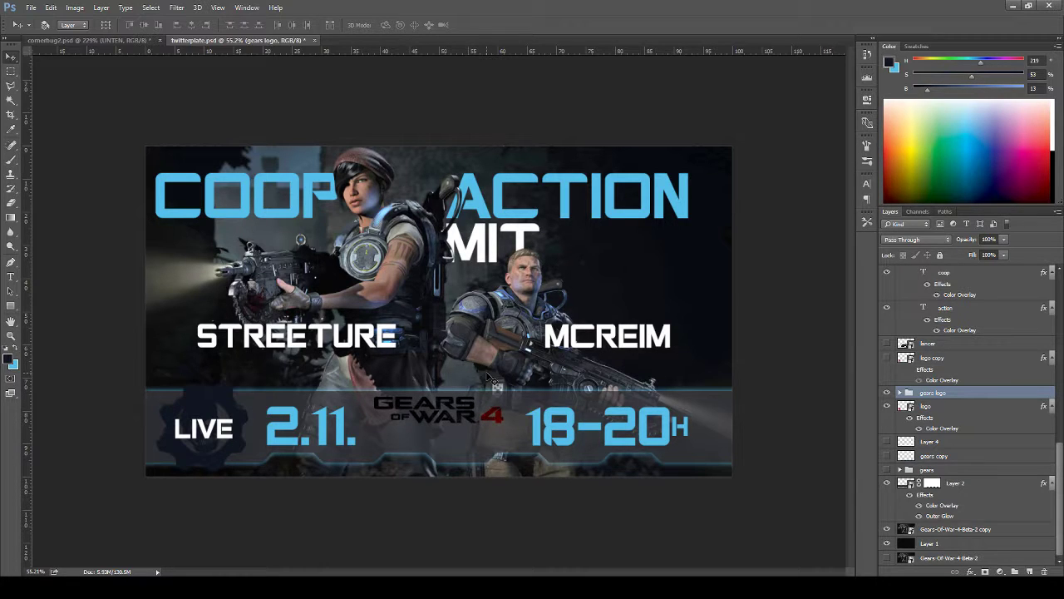
key("Down")
key("Down")
key("Down")
key("Down")
key("Down")
key("Down")
key("Down")
key("Down")
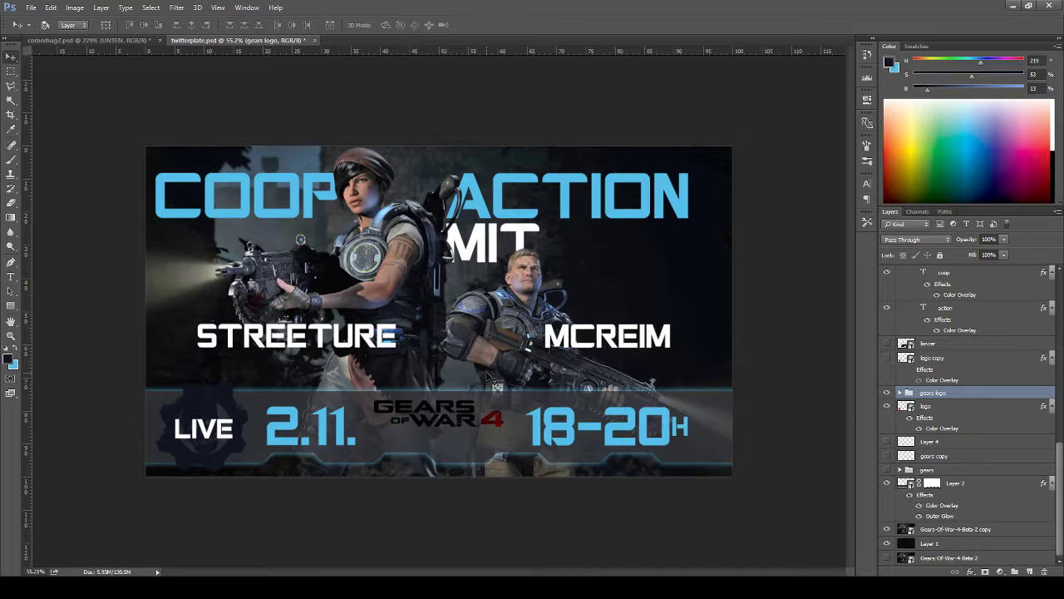
- With guides shown, lower the gears logo group to a vertical position of 925 px, centred in the banner
key("ctrl+semicolon")
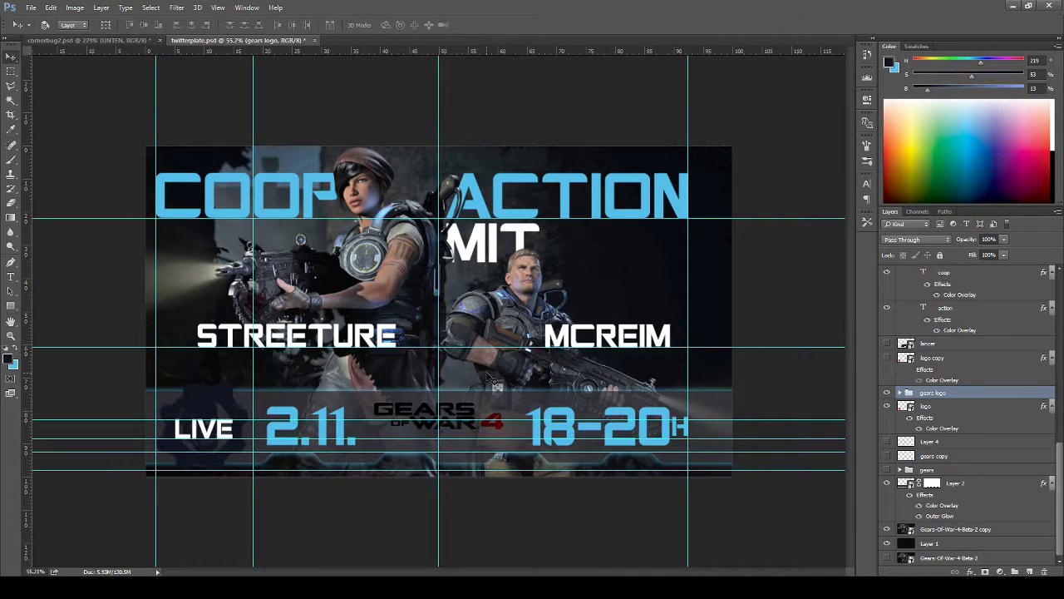
key("Down")
key("Down")
key("Down")
key("Down")
key("Down")
key("Down")
key("Down")
key("Down")
key("Down")
key("Down")
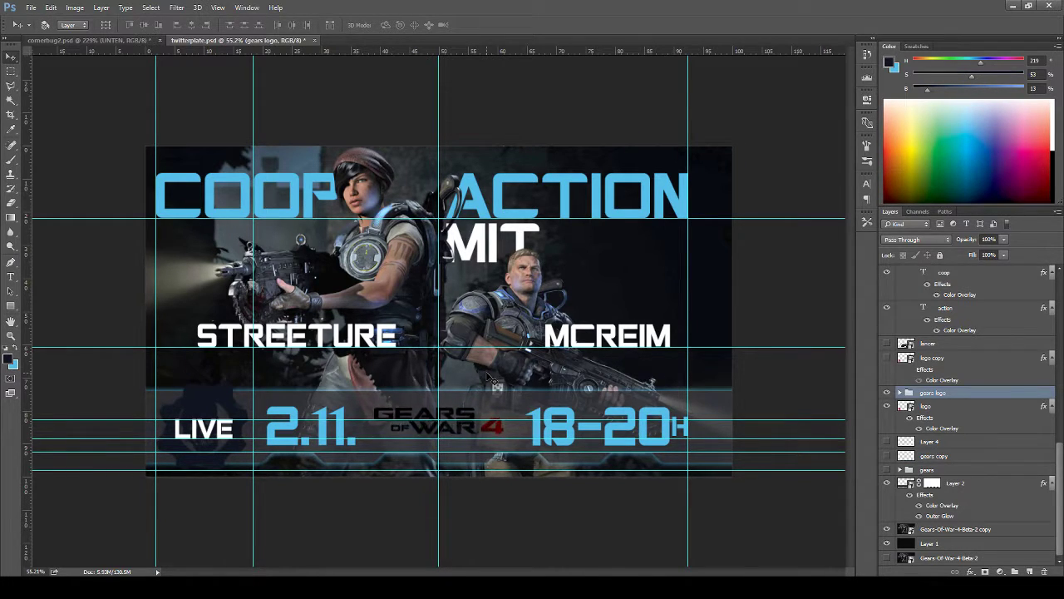
key("ctrl+t")
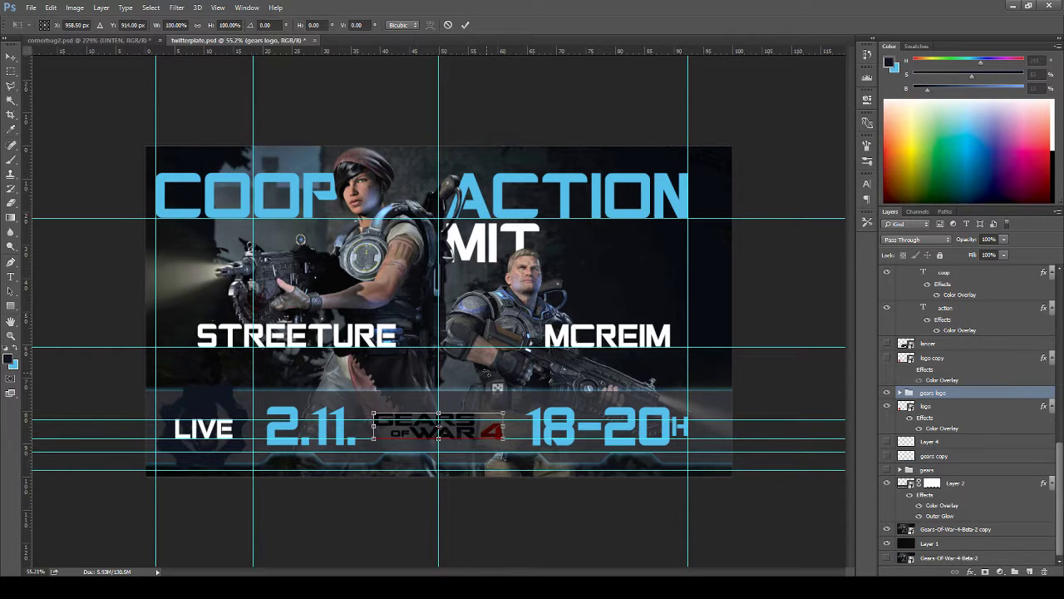
key("Down")
key("Down")
key("Down")
key("Down")
key("Down")
key("Down")
key("Down")
key("Down")
key("Down")
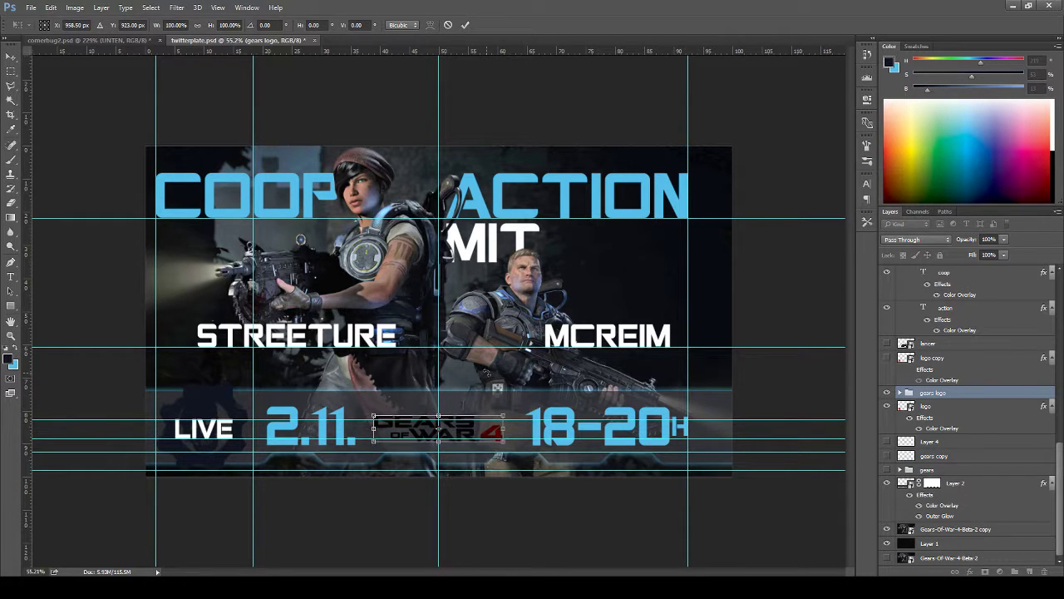
key("Down")
key("Down")
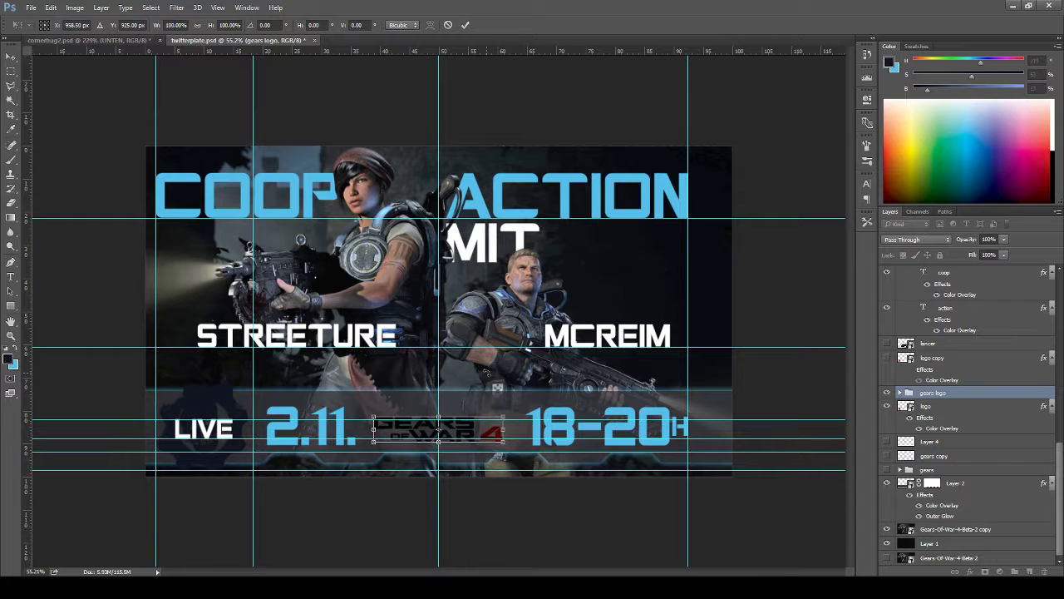
key("Return")
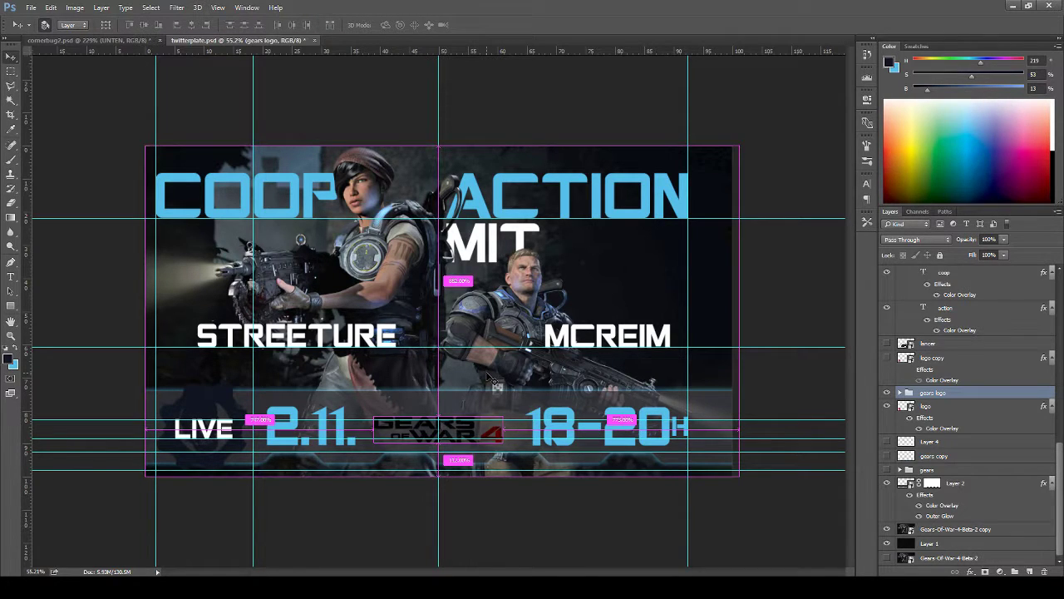
- Hide the guides and compare the banner with and without the gears logo group
key("ctrl+h")
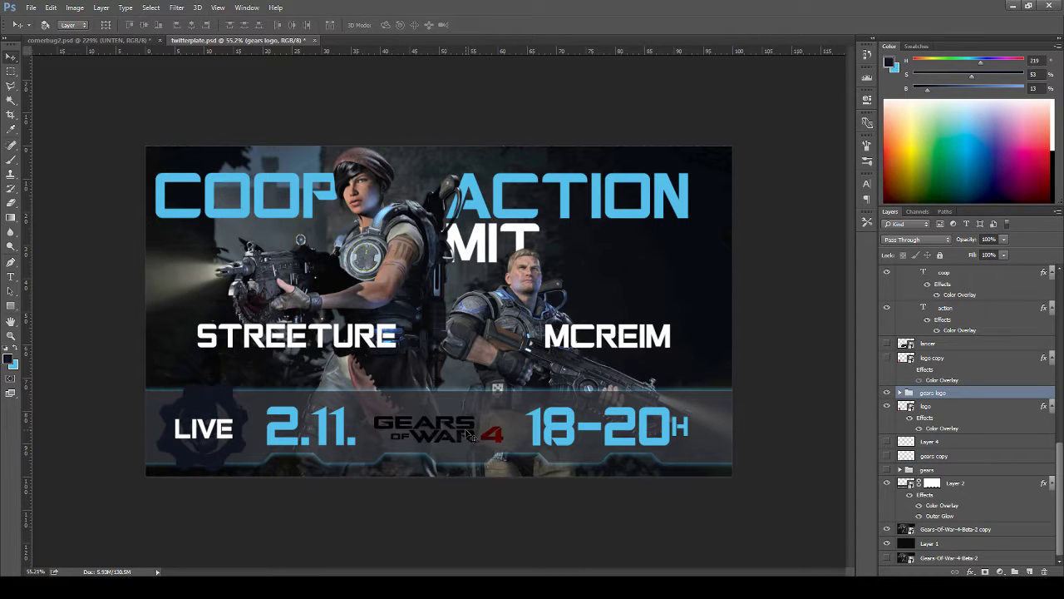
left_click(888, 392)
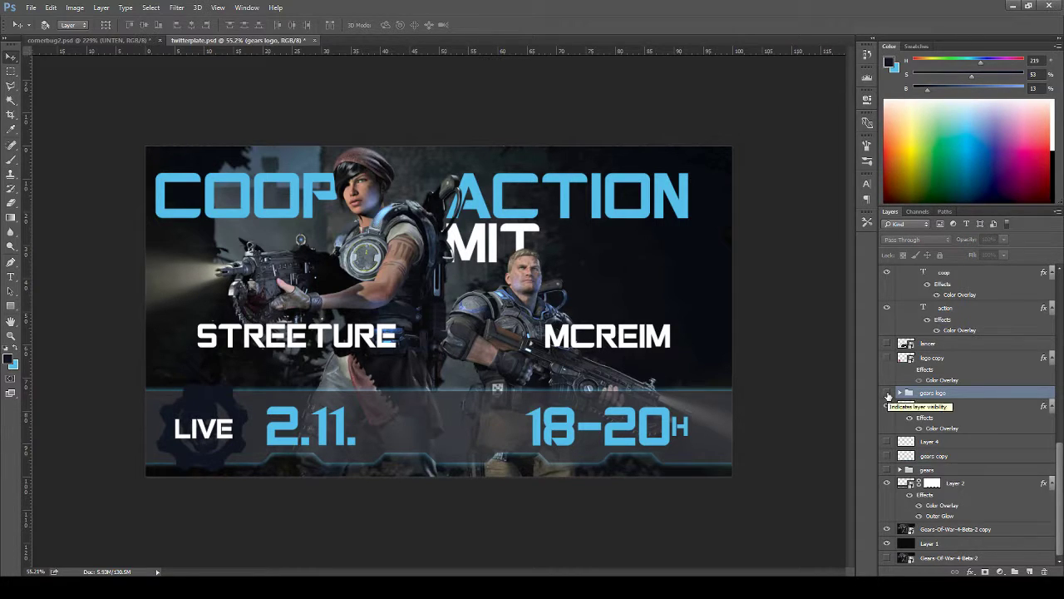
left_click(887, 392)
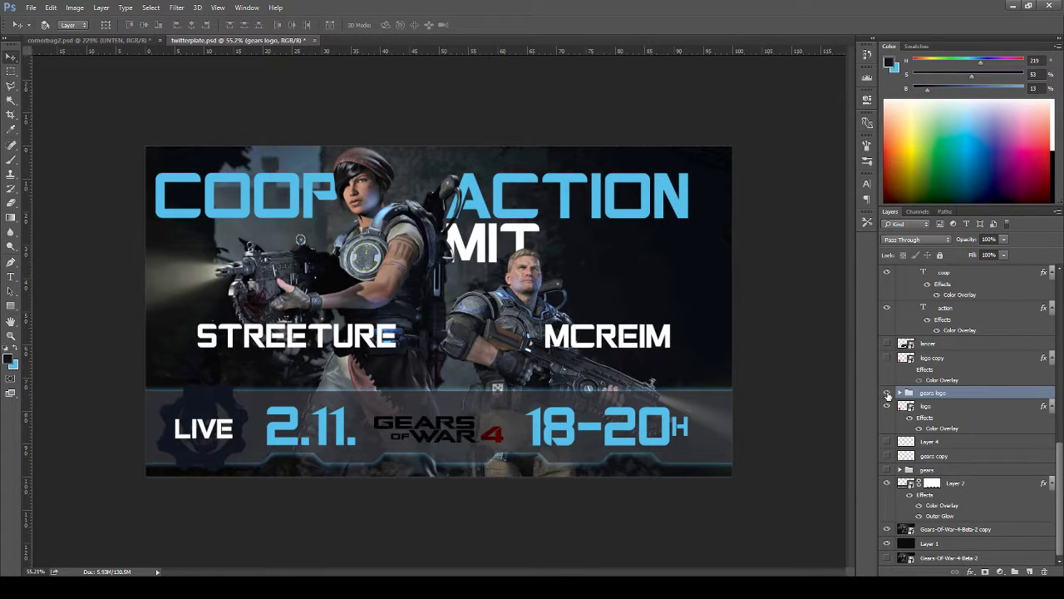
- Try a dark Color Overlay and a 10 px magenta Stroke on the gears logo group, removing each one again
double_click(988, 398)
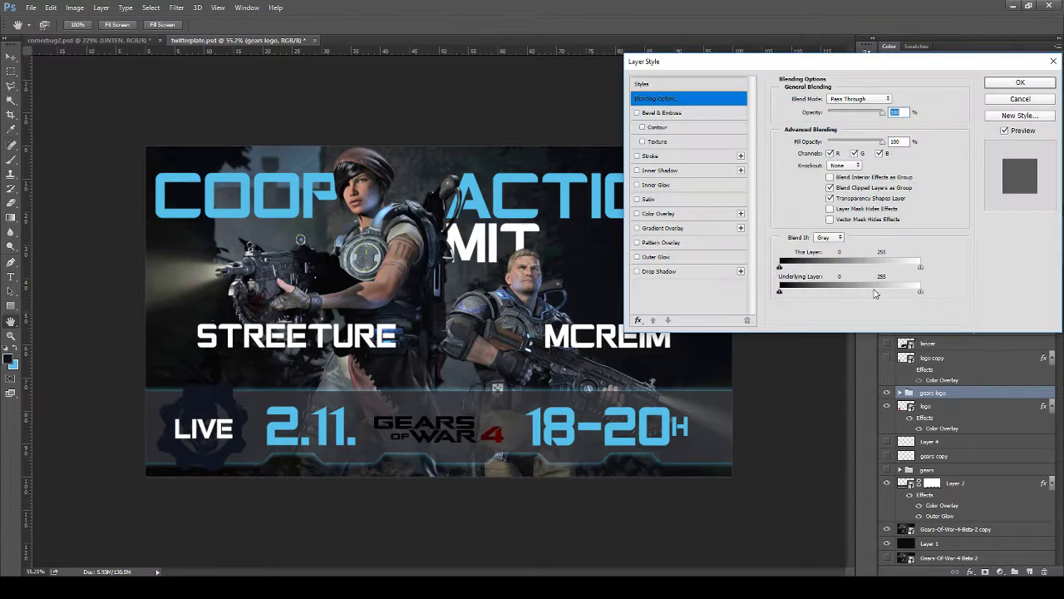
left_click(670, 216)
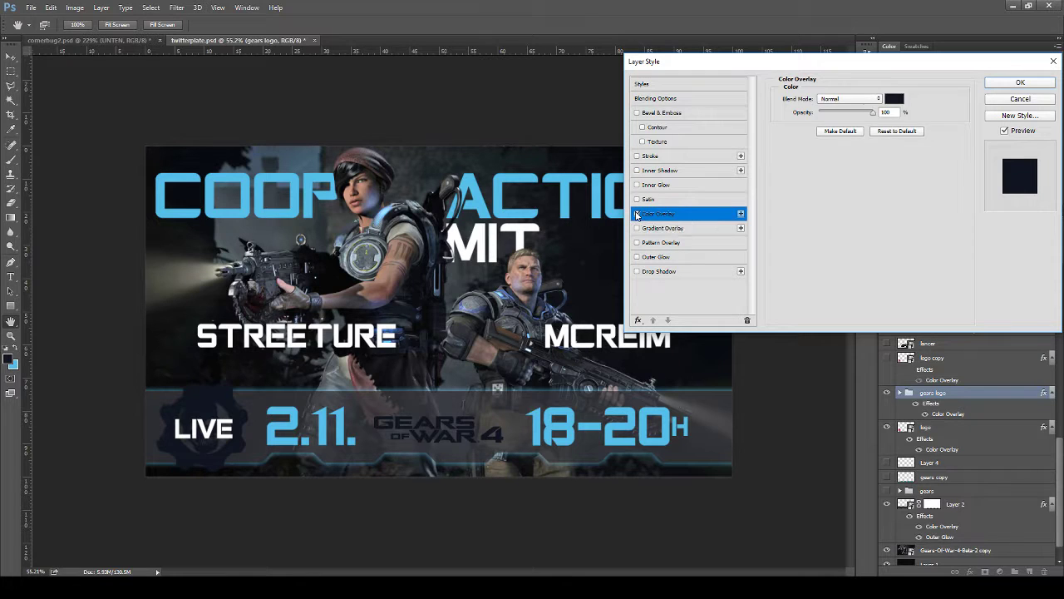
left_click(638, 214)
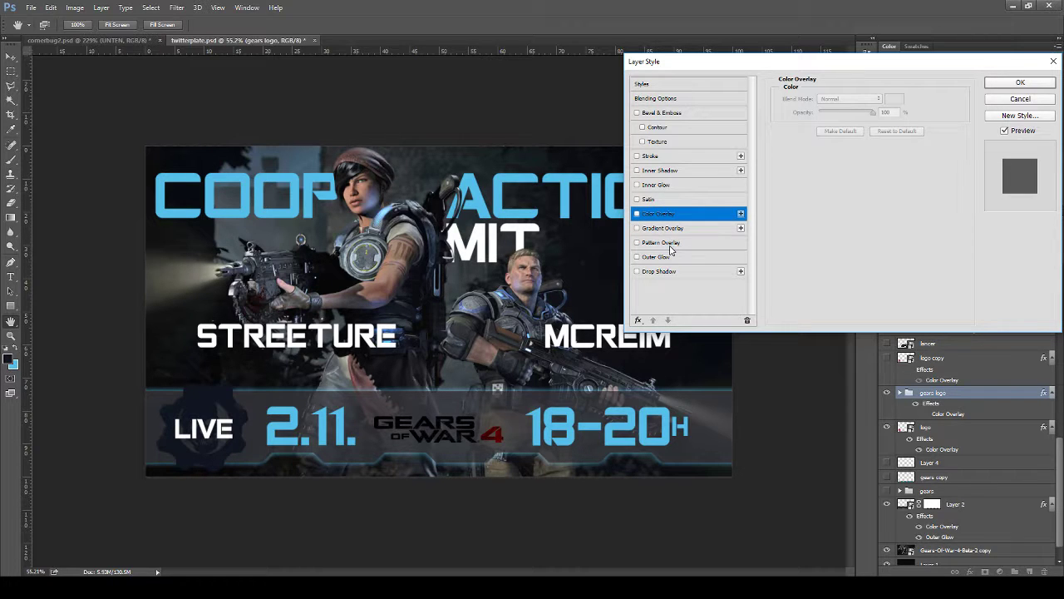
left_click(666, 156)
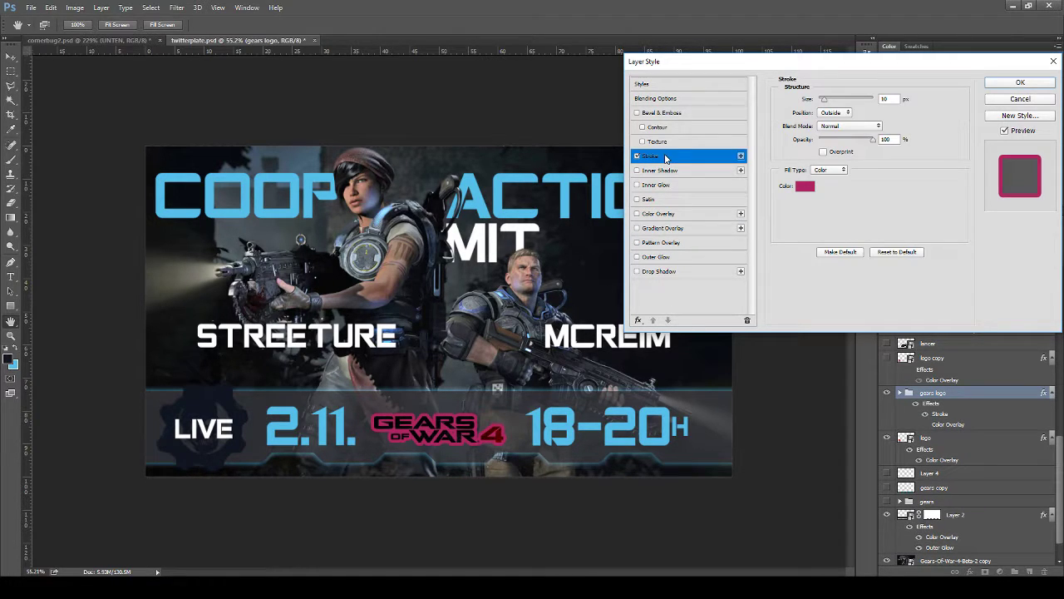
left_click(638, 156)
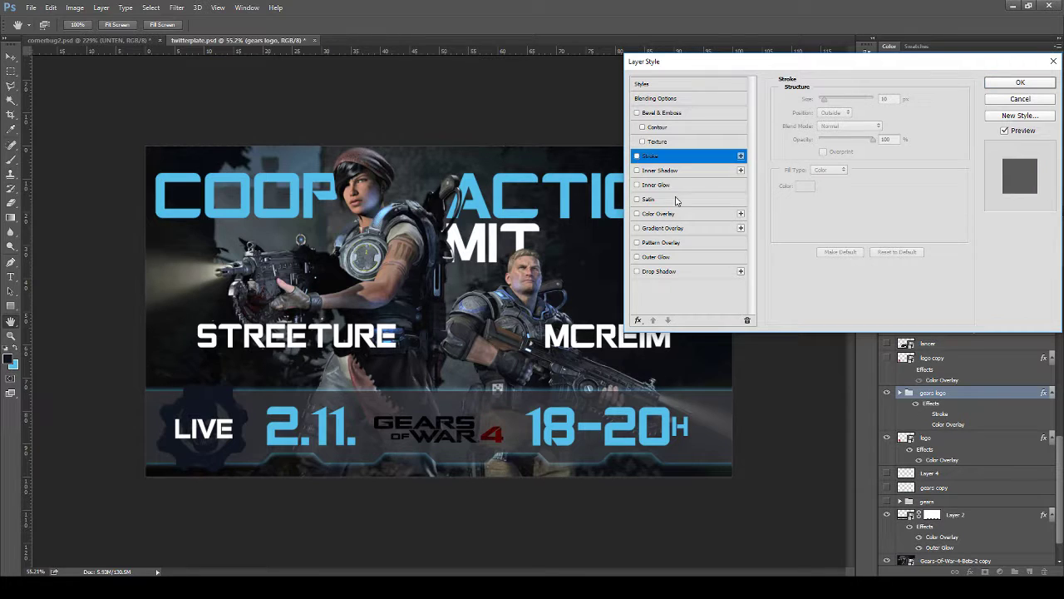
- Add an Outer Glow to the gears logo group with 100% opacity, 59% spread and 9 px size
left_click(679, 258)
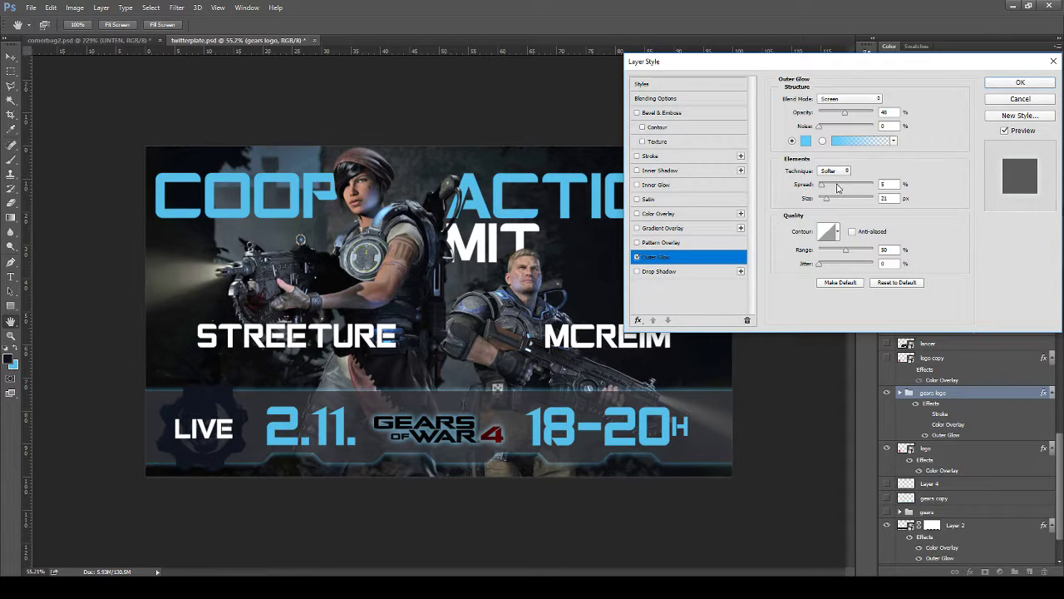
left_click_drag(832, 188, 852, 187)
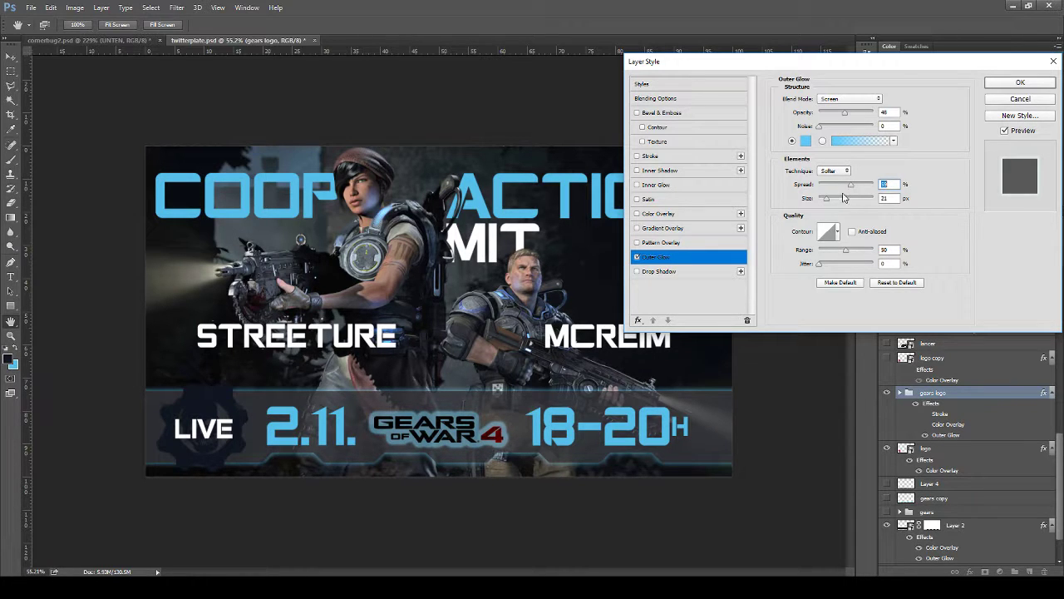
left_click_drag(830, 199, 825, 196)
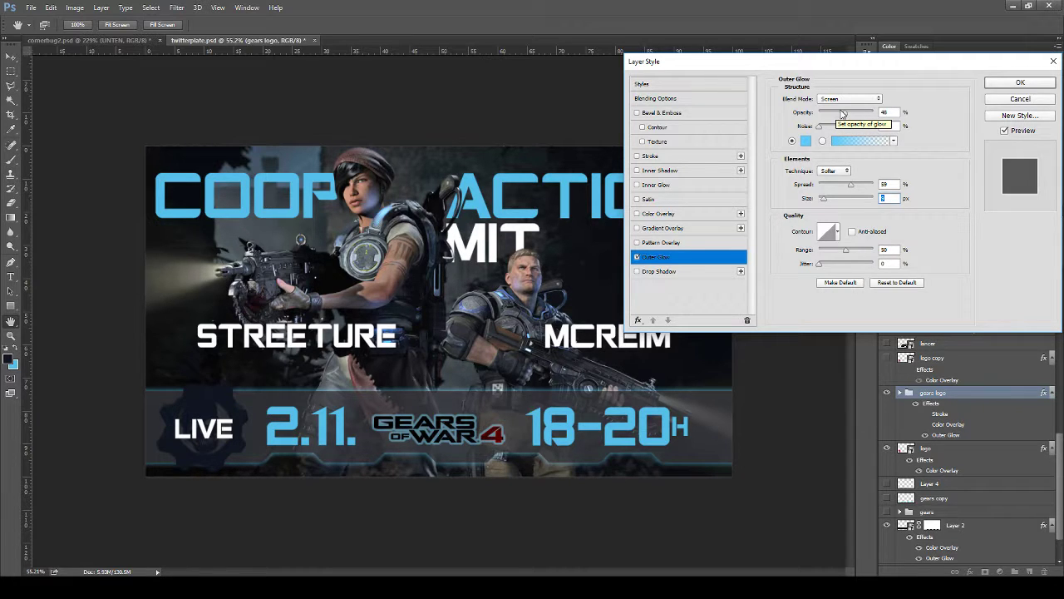
left_click_drag(840, 114, 875, 116)
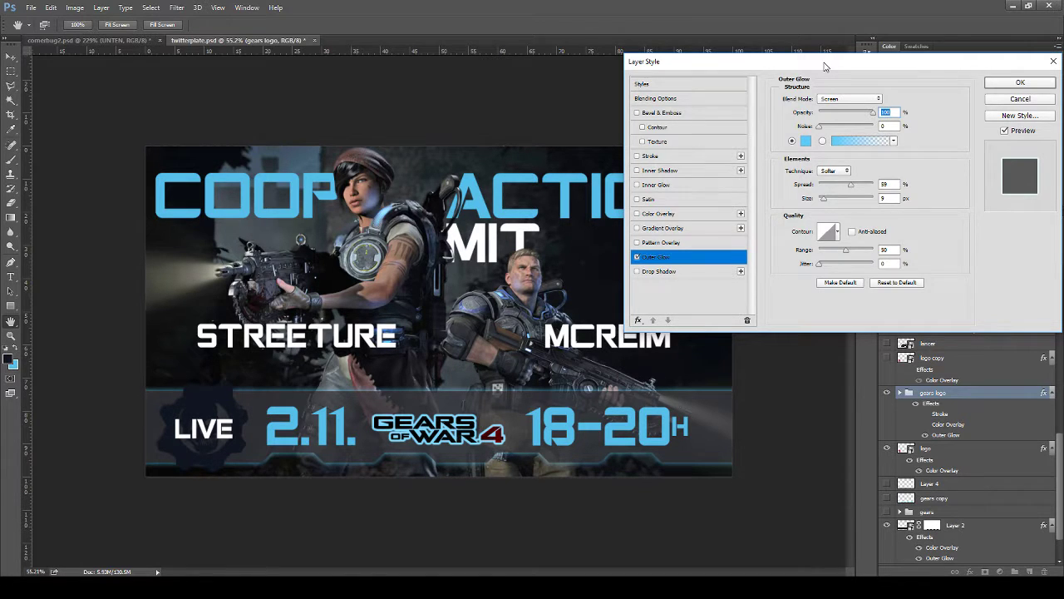
left_click_drag(826, 67, 825, 15)
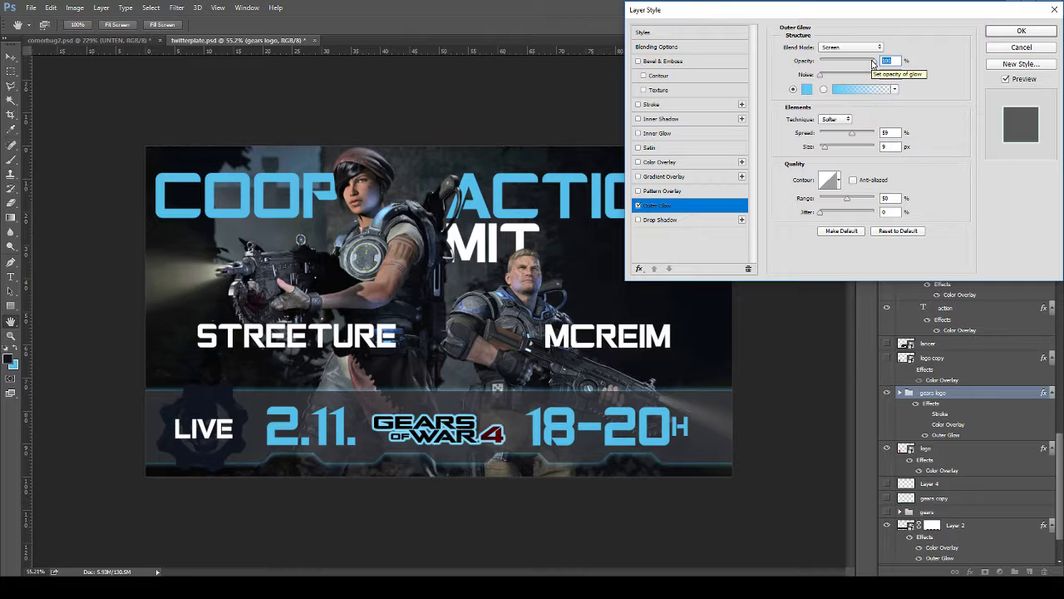
- Set the Outer Glow's blend mode to Normal and its colour to 56bee9, sampled from the banner's blue time text, keeping 100% opacity
left_click(842, 48)
left_click(839, 57)
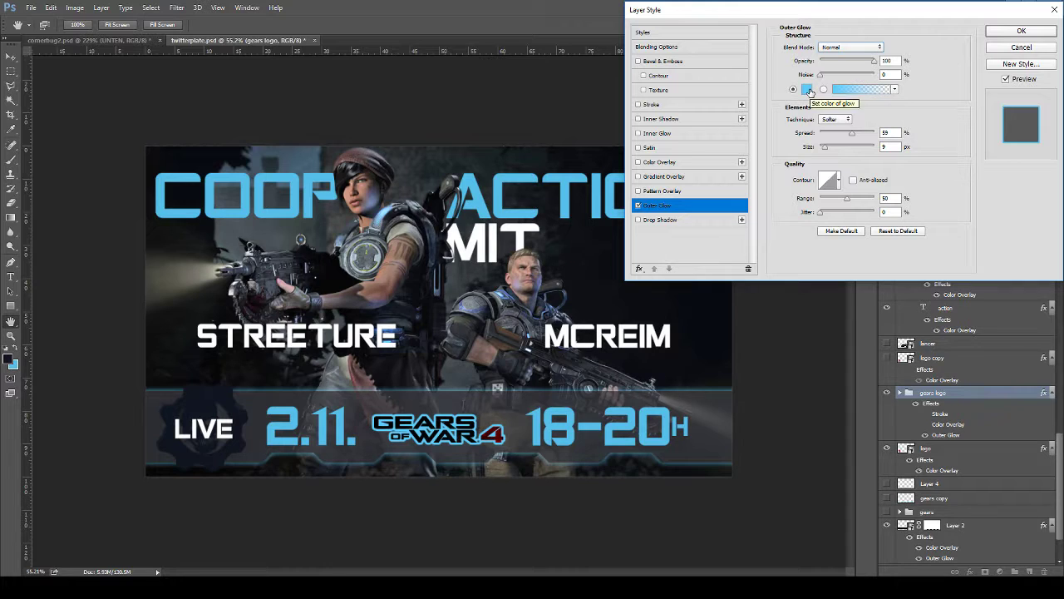
left_click(807, 90)
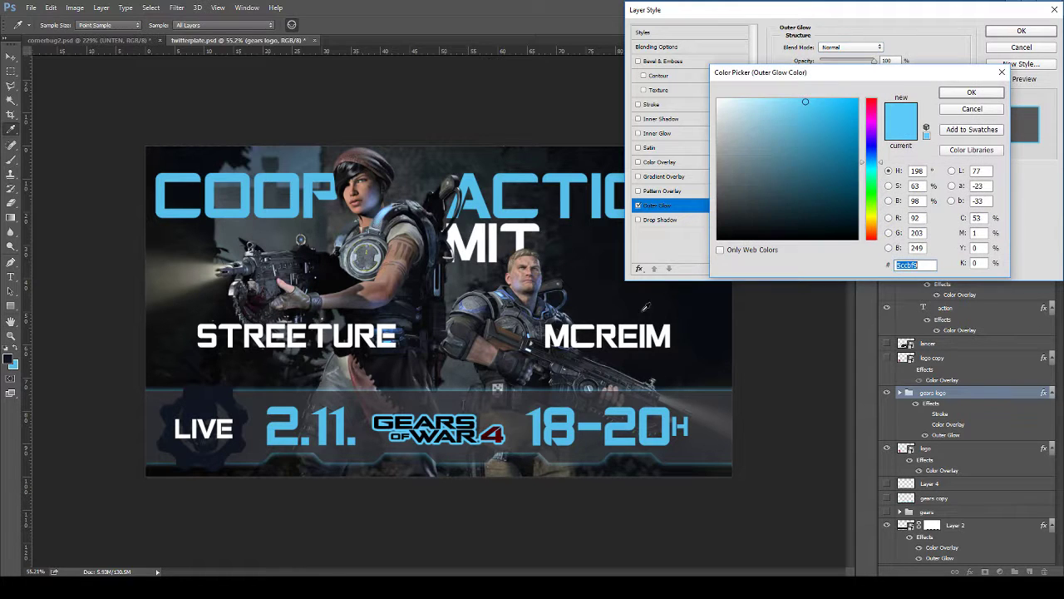
left_click(577, 414)
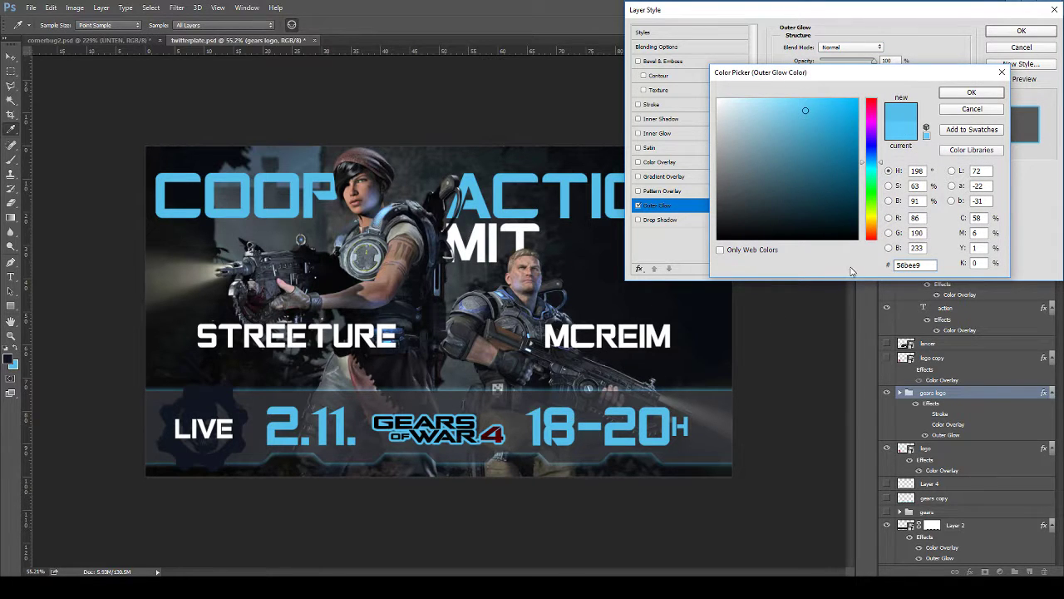
left_click(970, 92)
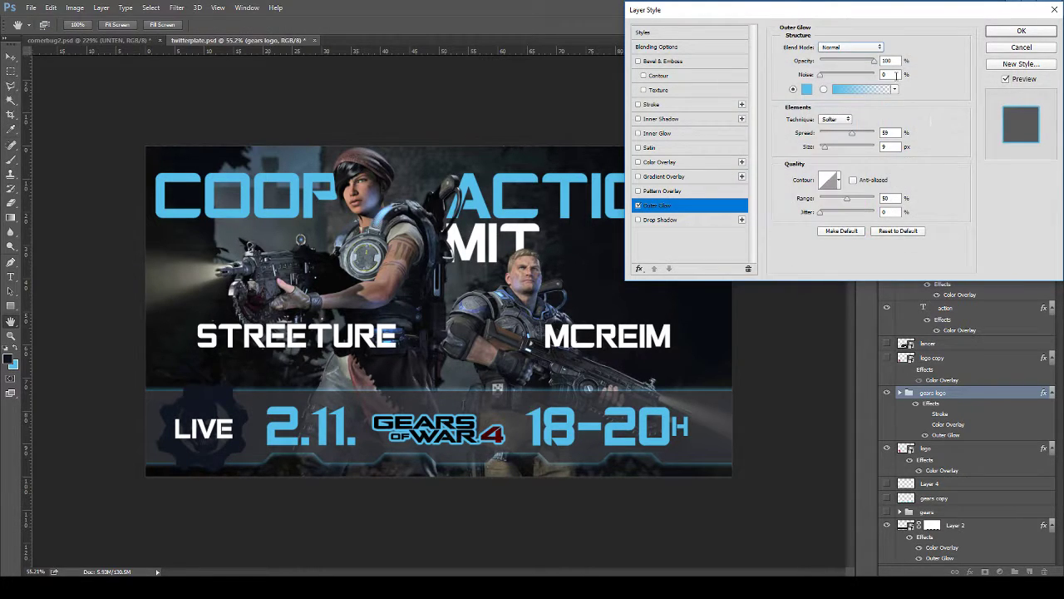
mouse_move(865, 63)
left_mouse_down()
mouse_move(827, 63)
mouse_move(875, 63)
left_mouse_up()
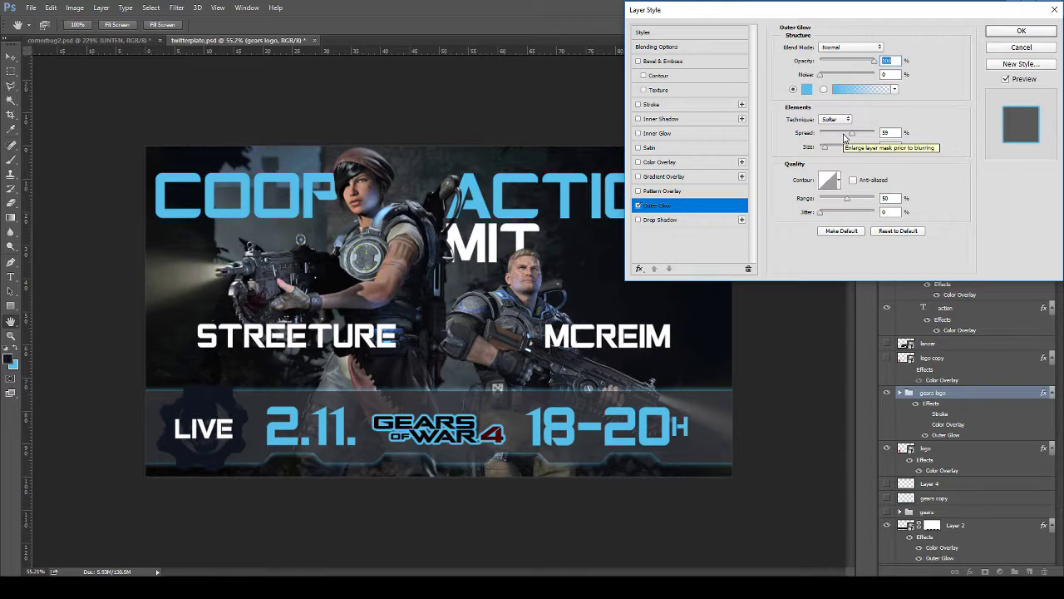
- Reduce the Outer Glow's spread for a softer edge, apply the layer style, and compare the banner with and without the gears logo group
mouse_move(845, 138)
left_mouse_down()
mouse_move(815, 138)
mouse_move(827, 137)
left_mouse_up()
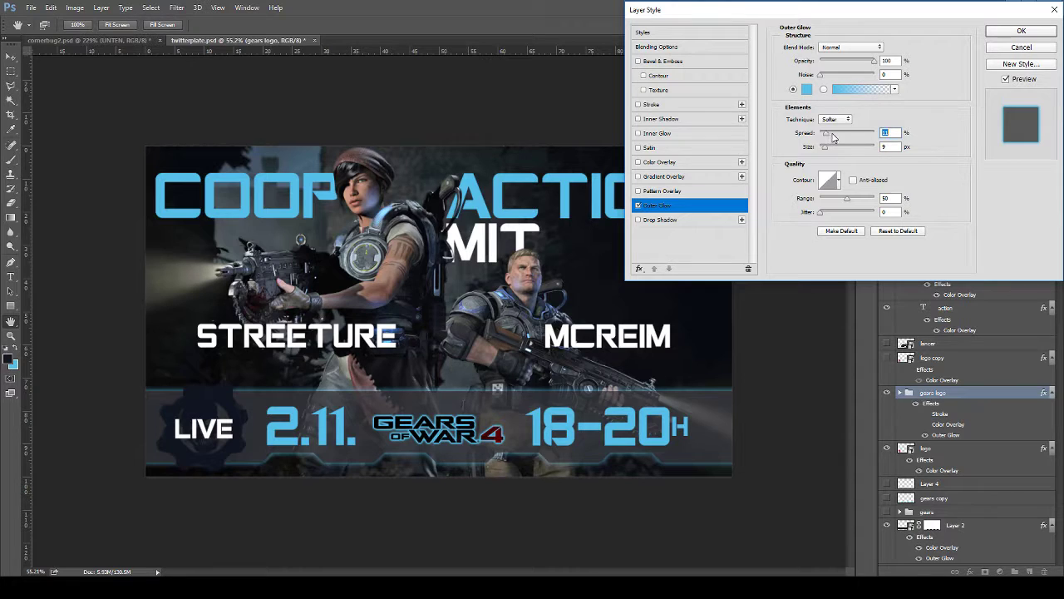
left_click_drag(829, 138, 832, 138)
left_click(1012, 31)
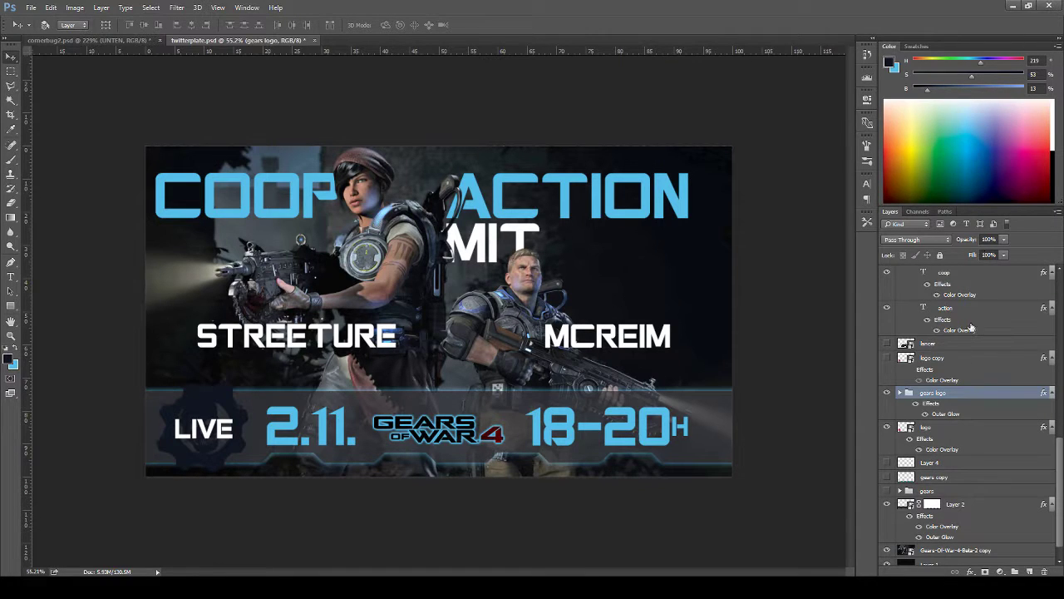
left_click(887, 394)
left_click(887, 395)
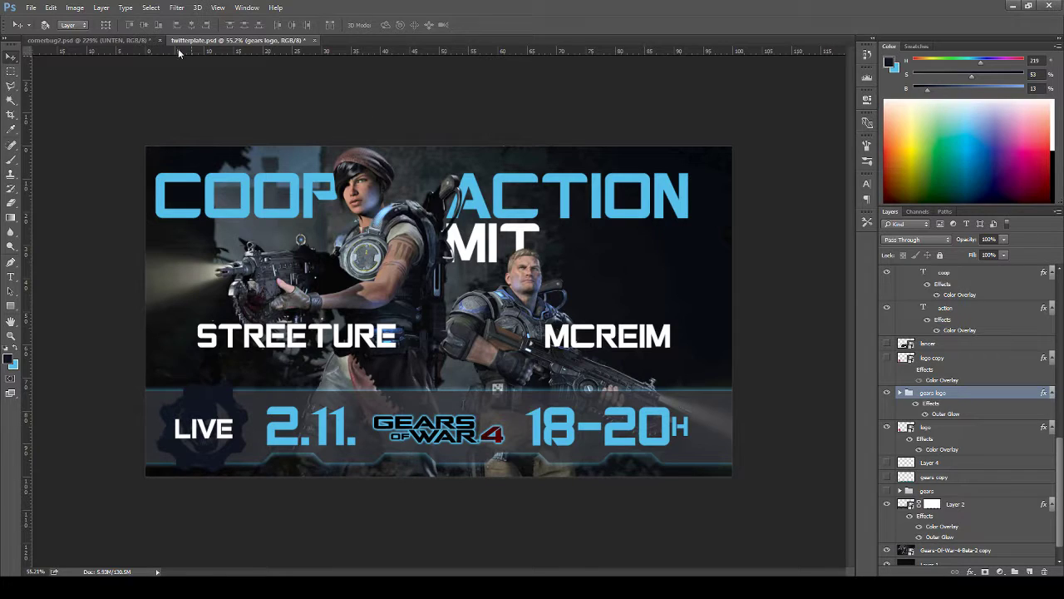
- Duplicate the UNTEN layer from cornerbug2.psd into twitterplate.psd and place it above the lancer layer
left_click(133, 39)
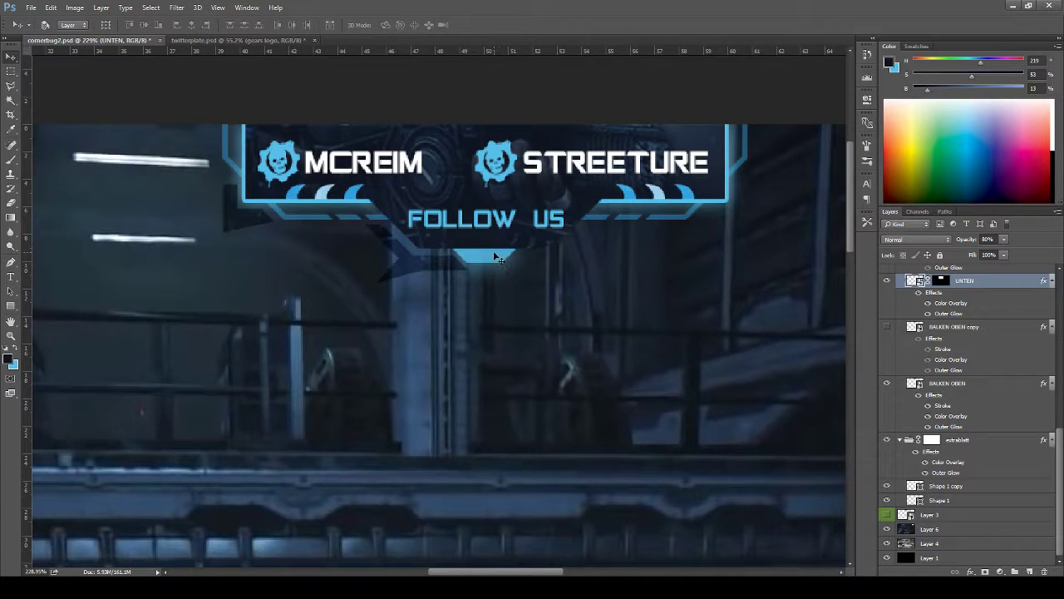
left_click(45, 24)
right_click(989, 284)
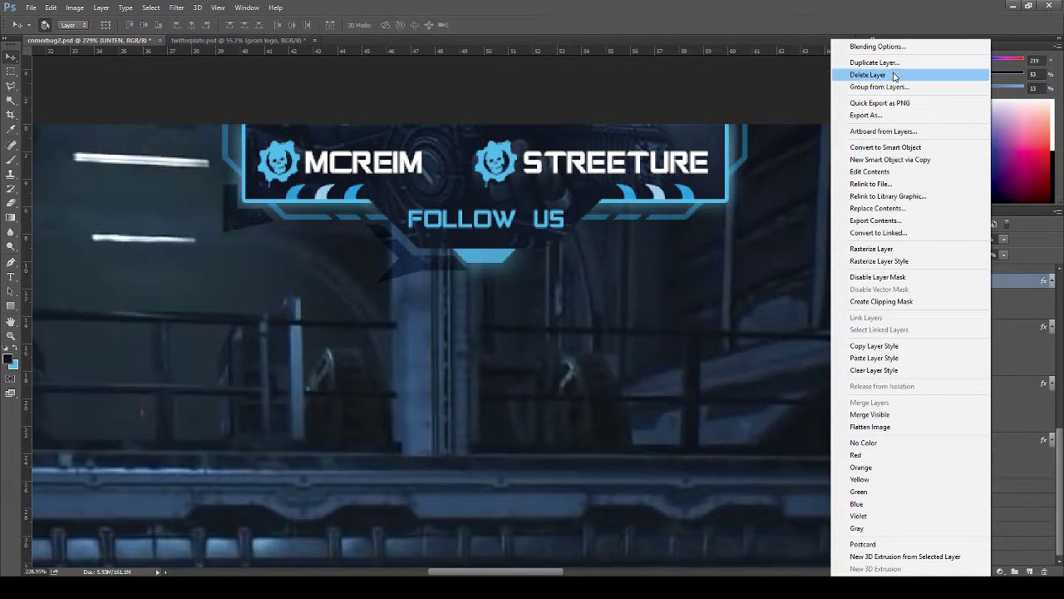
left_click(891, 63)
left_click(497, 224)
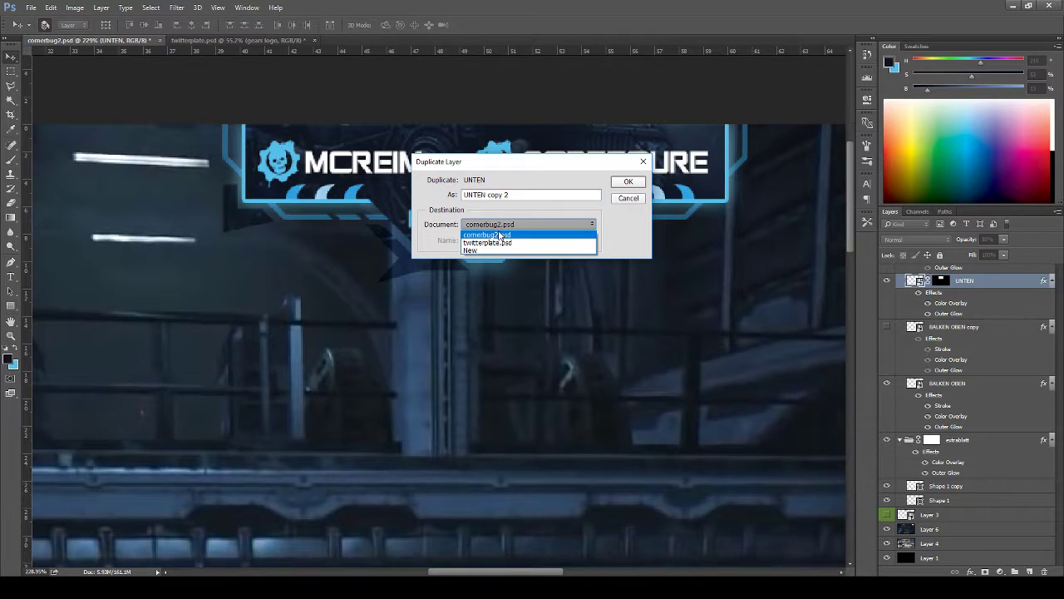
left_click(499, 243)
left_click(629, 182)
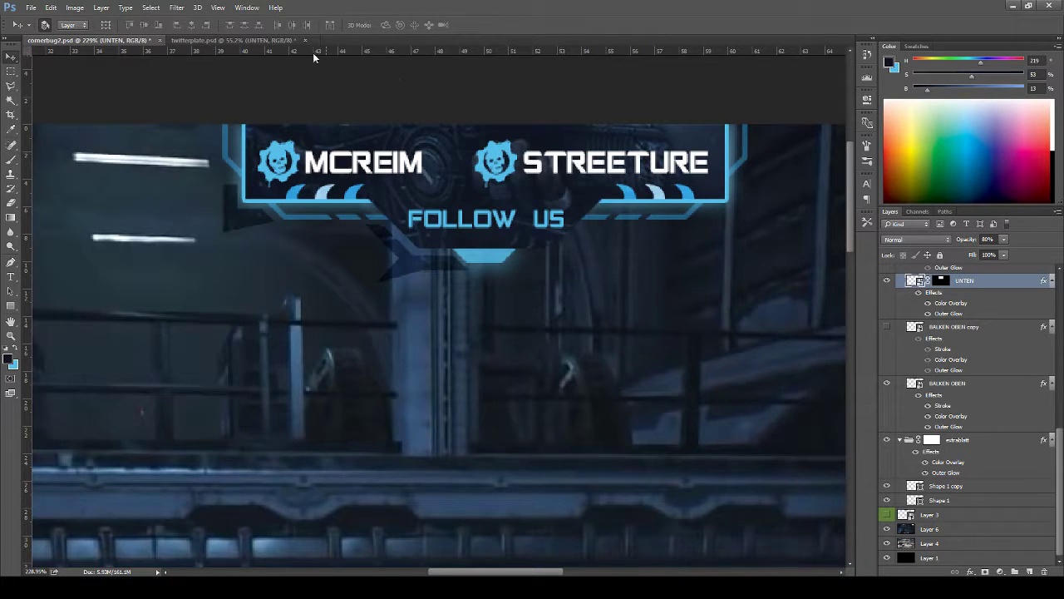
left_click(265, 46)
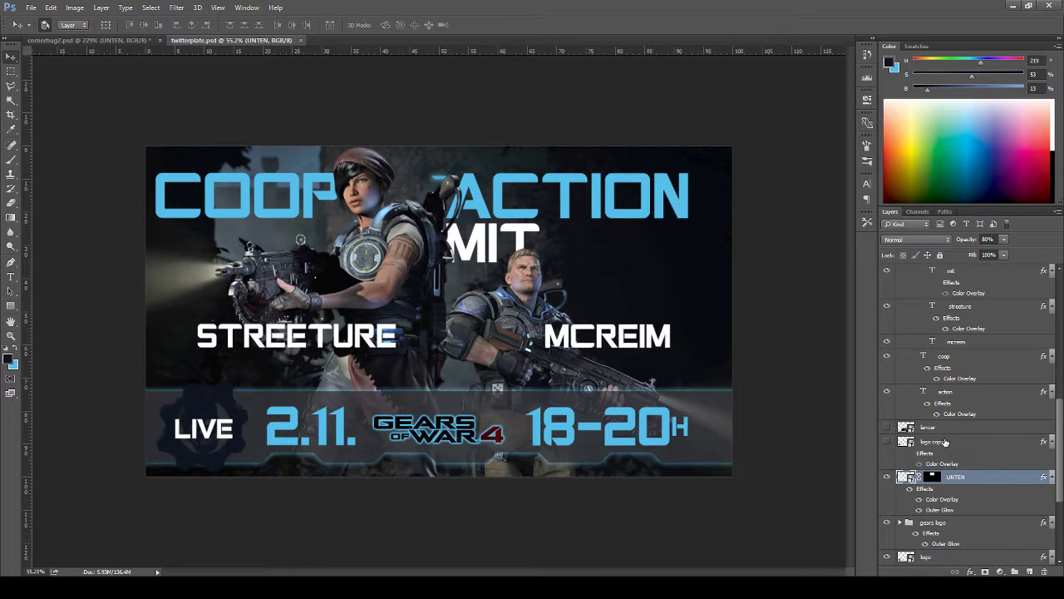
left_click_drag(1003, 476, 1009, 422)
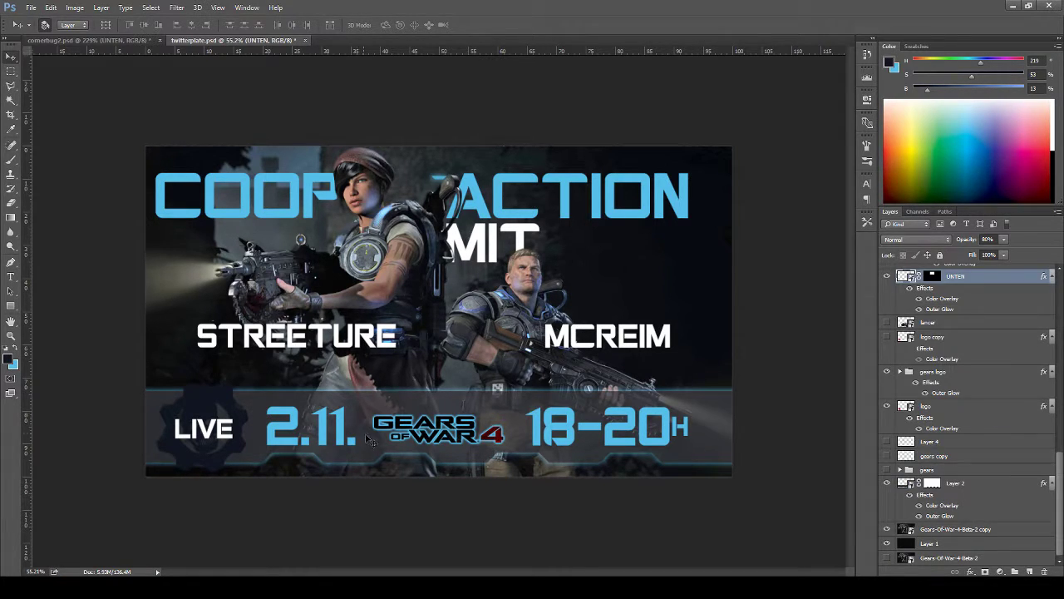
- Move the blue UNTEN shape to the empty area below the word ACTION and enlarge it with Free Transform
key("b")
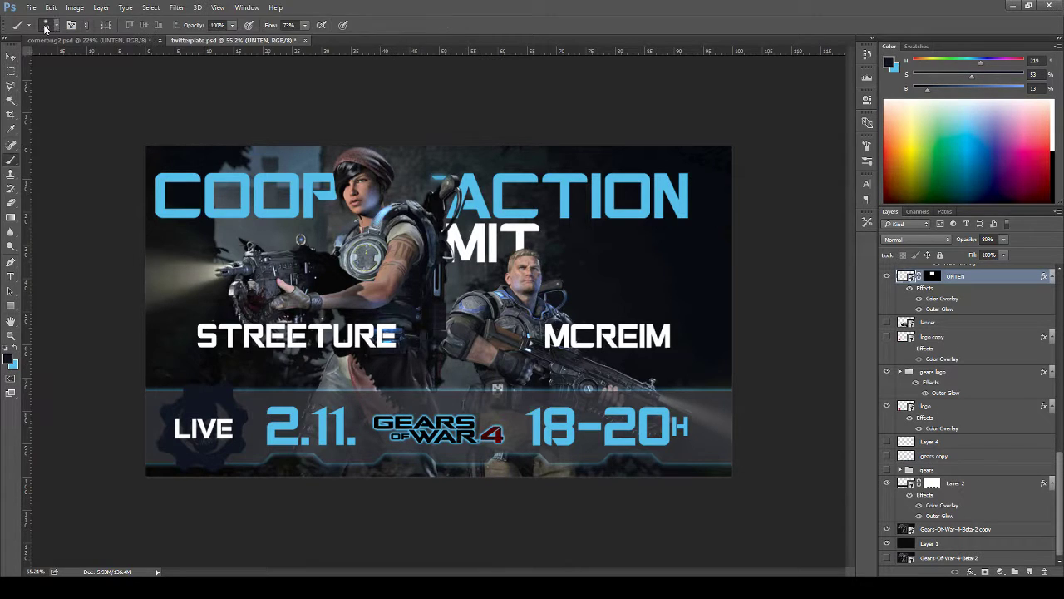
left_click(46, 26)
left_click(46, 26)
key("v")
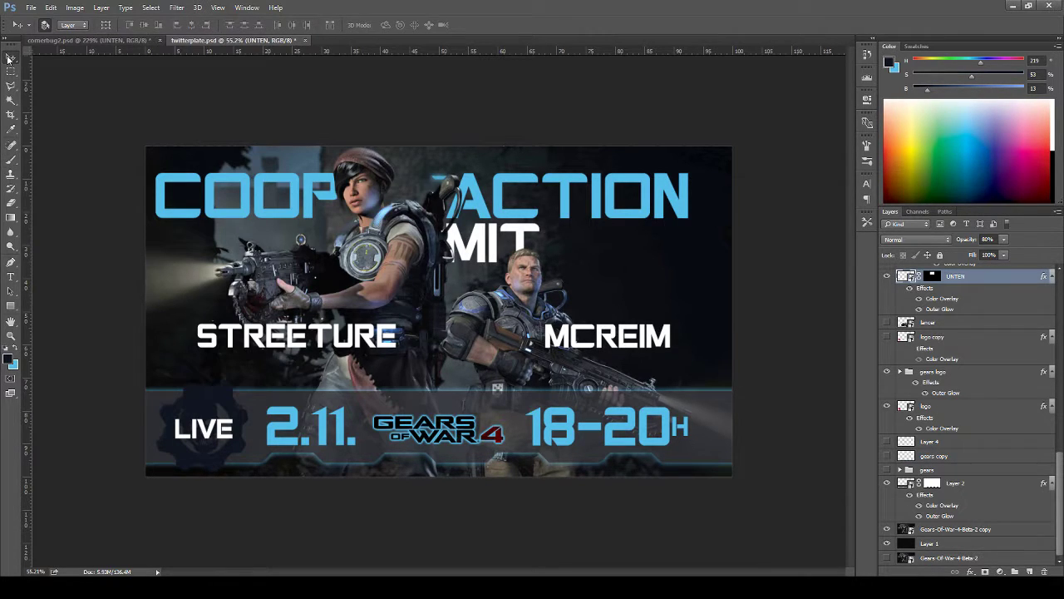
left_click_drag(445, 384, 444, 357)
left_click_drag(439, 183, 637, 275)
key("ctrl+t")
left_click_drag(650, 265, 671, 260)
key("Return")
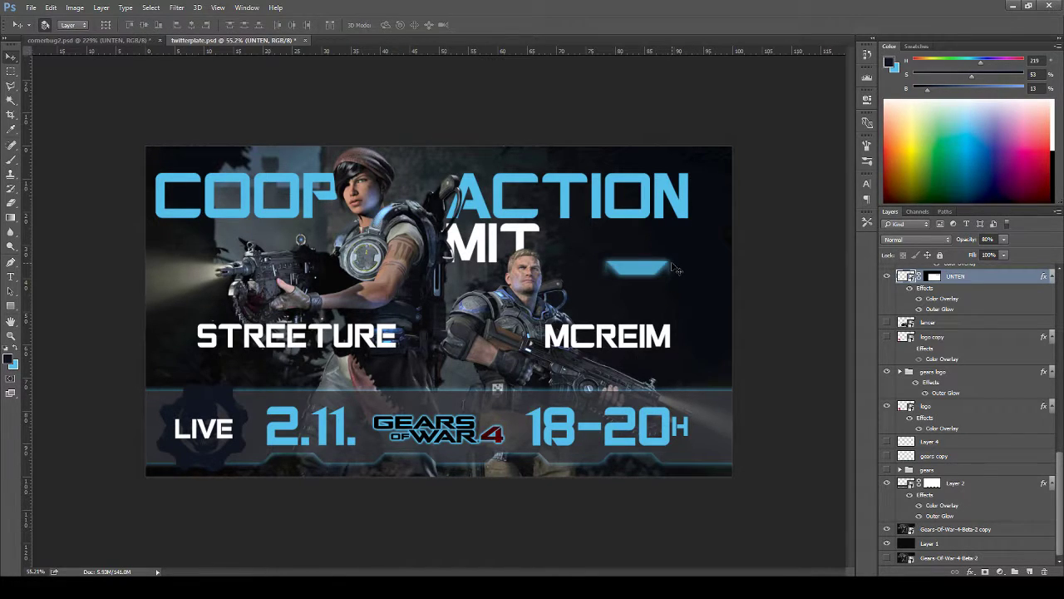
- Flip the UNTEN shape horizontally with Free Transform
key("ctrl+t")
right_click(634, 266)
left_click(686, 437)
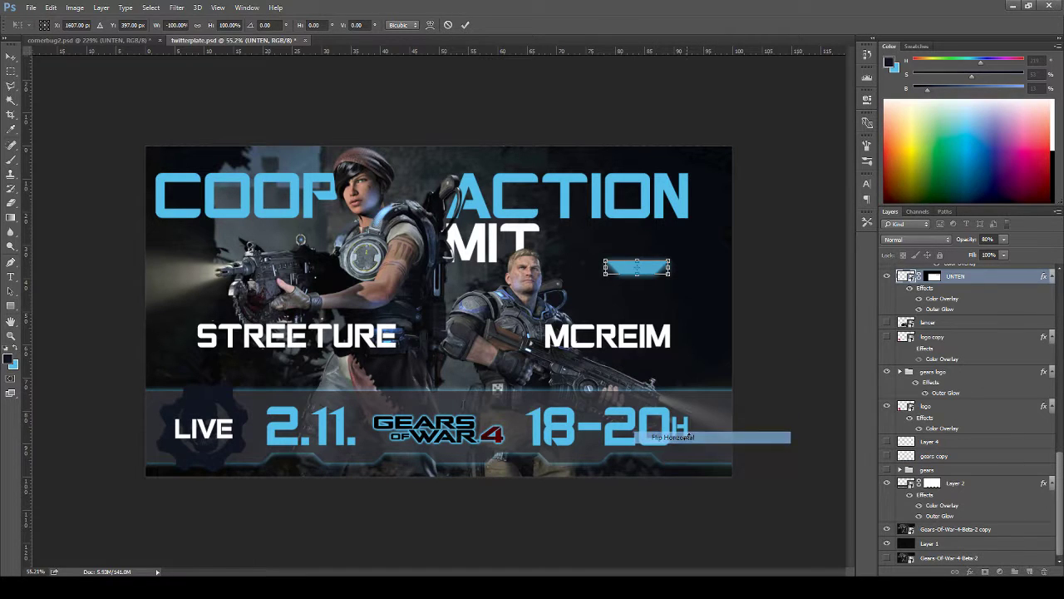
key("Return")
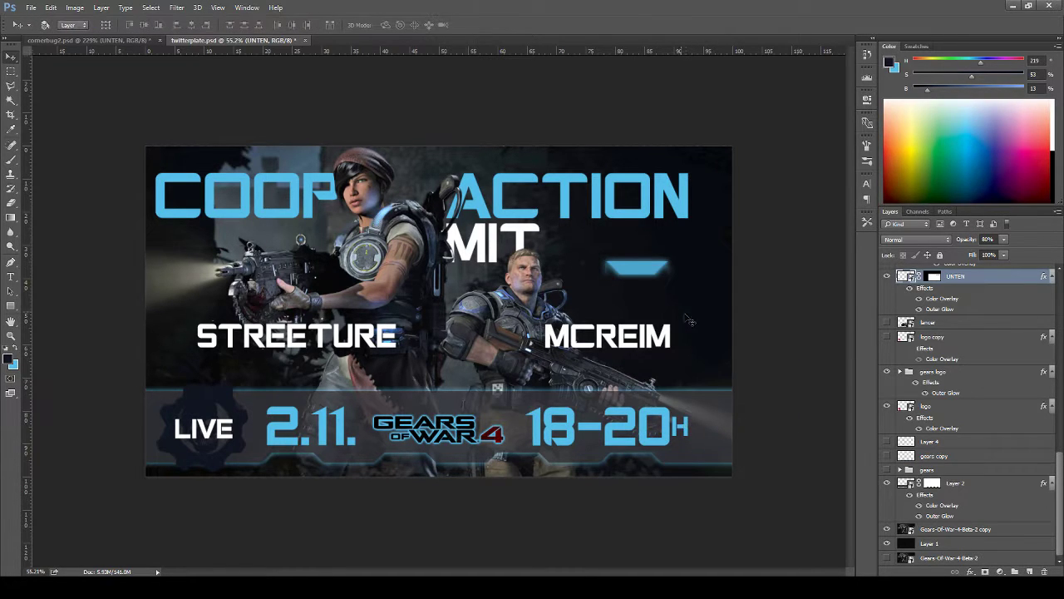
- With the lancer layer active, outline a trapezoid selection on the banner's upper edge above the game logo using the Polygonal Lasso
left_click(951, 321)
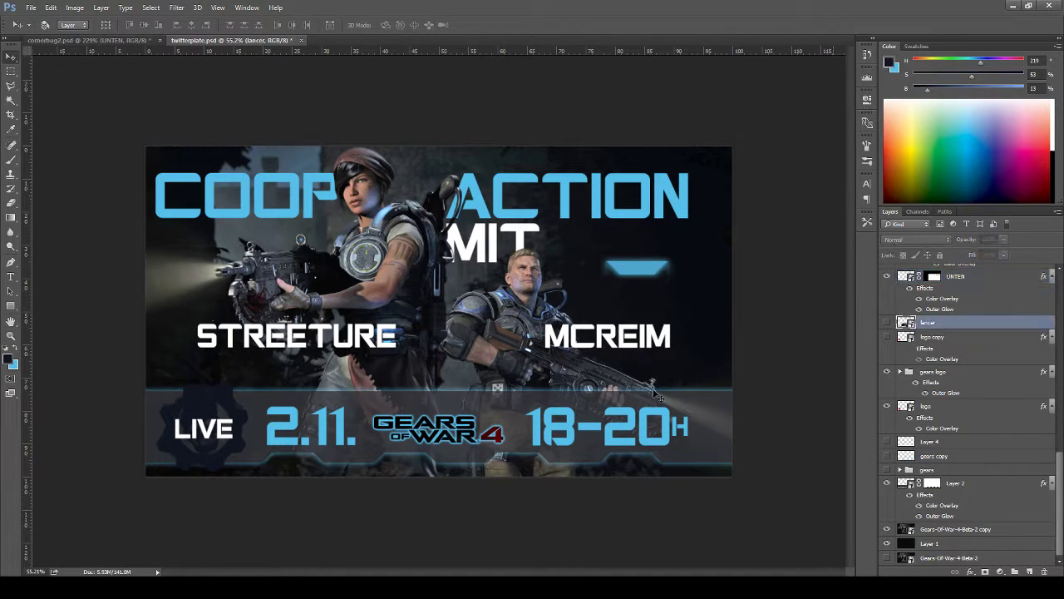
key("l")
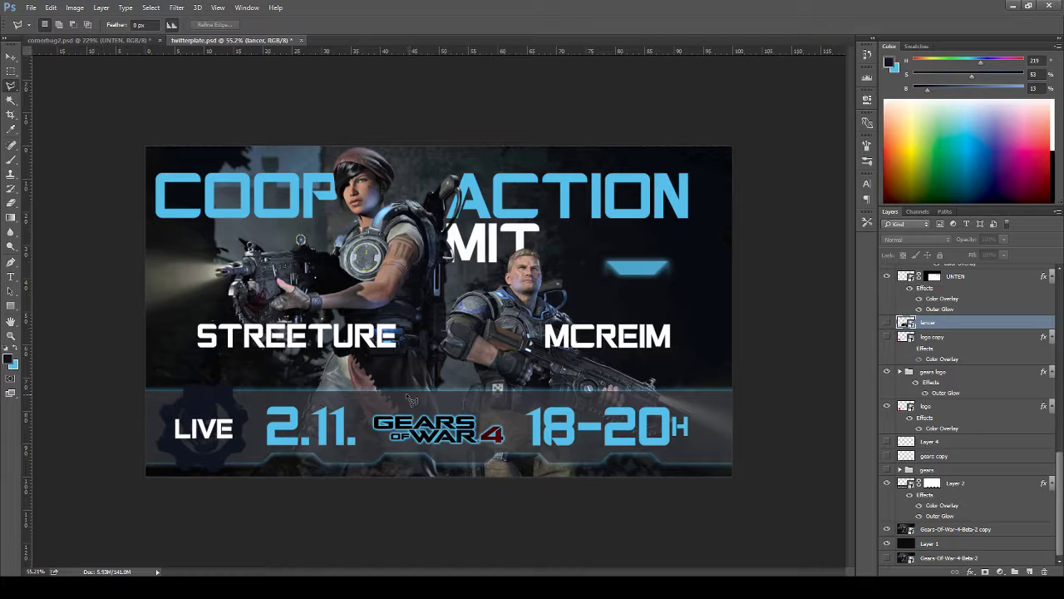
left_click(351, 395)
left_click(378, 380)
left_click(508, 377)
left_click(531, 395)
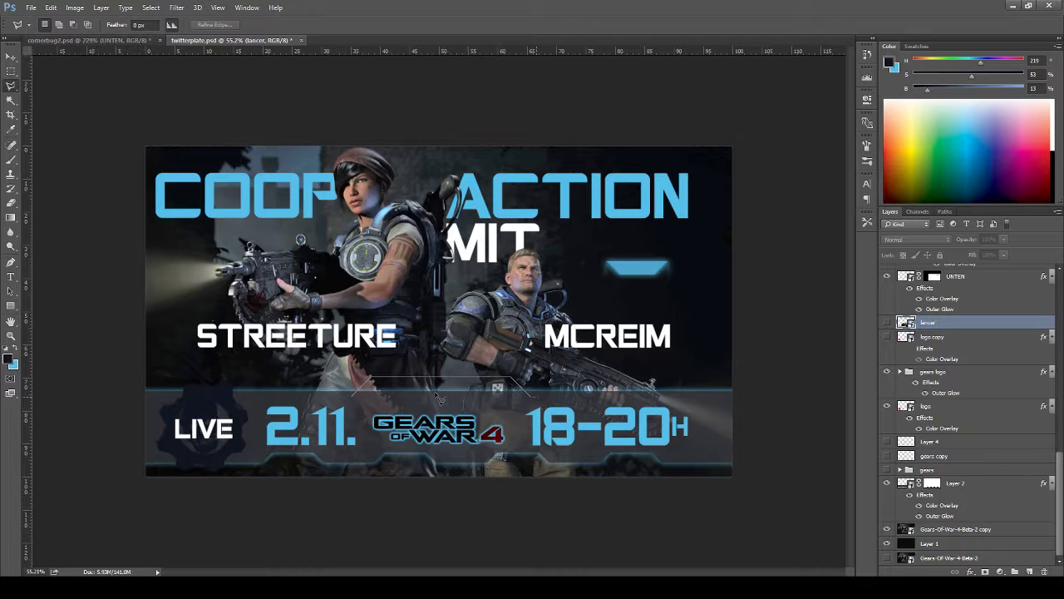
left_click(354, 398)
- Fill the trapezoid selection on a new layer with the light blue sampled from the ACTION text, and deselect it
left_click(1030, 572)
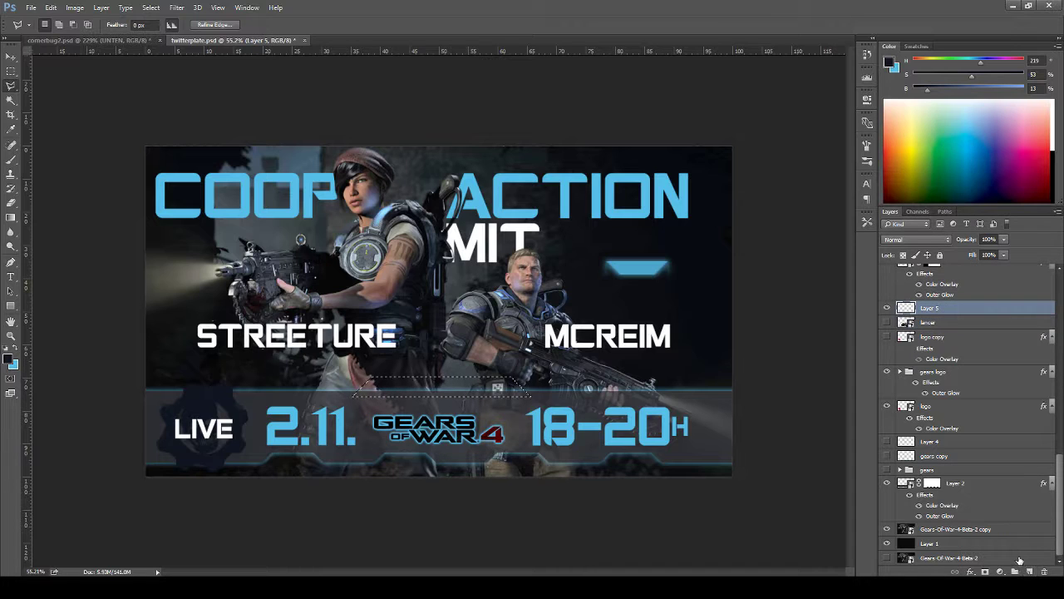
key("b")
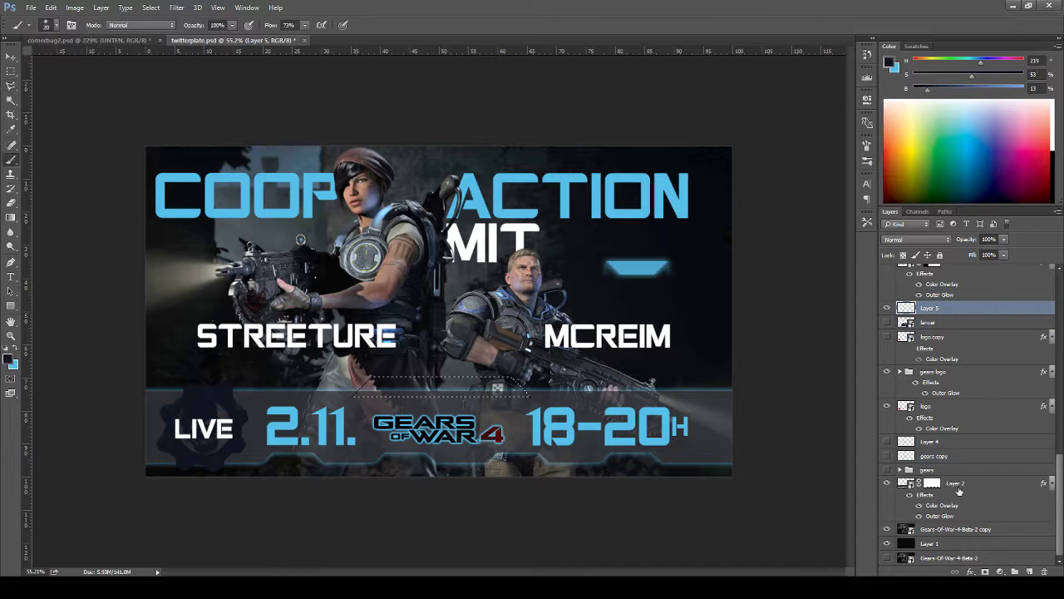
left_click(664, 183, "alt")
key("alt+BackSpace")
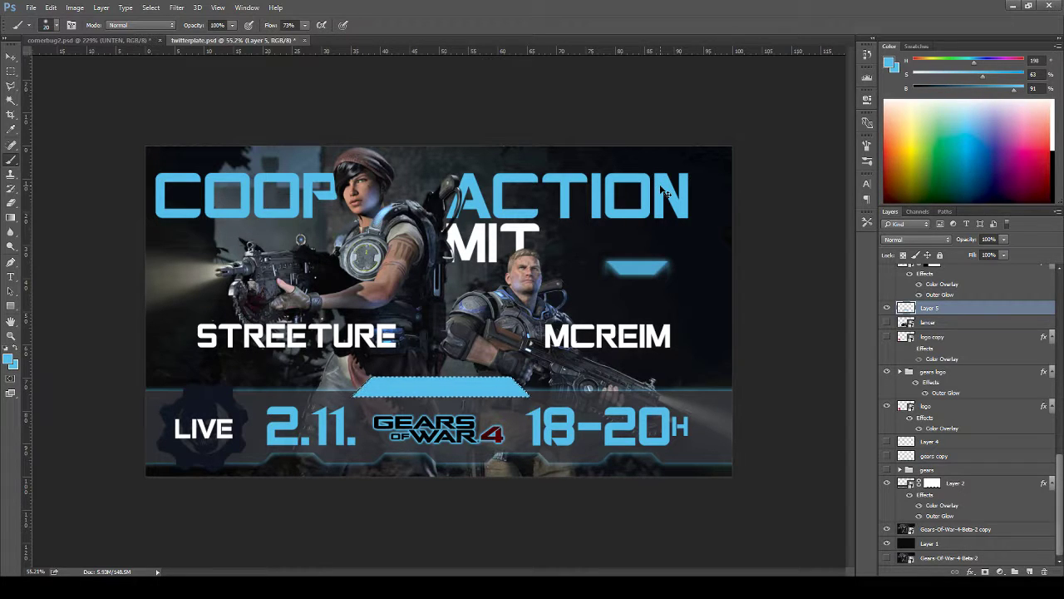
key("ctrl+d")
- Move or copy the UNTEN layer's Color Overlay and Outer Glow onto the trapezoid layer, and hide the UNTEN layer
scroll(949, 306, "up", 1)
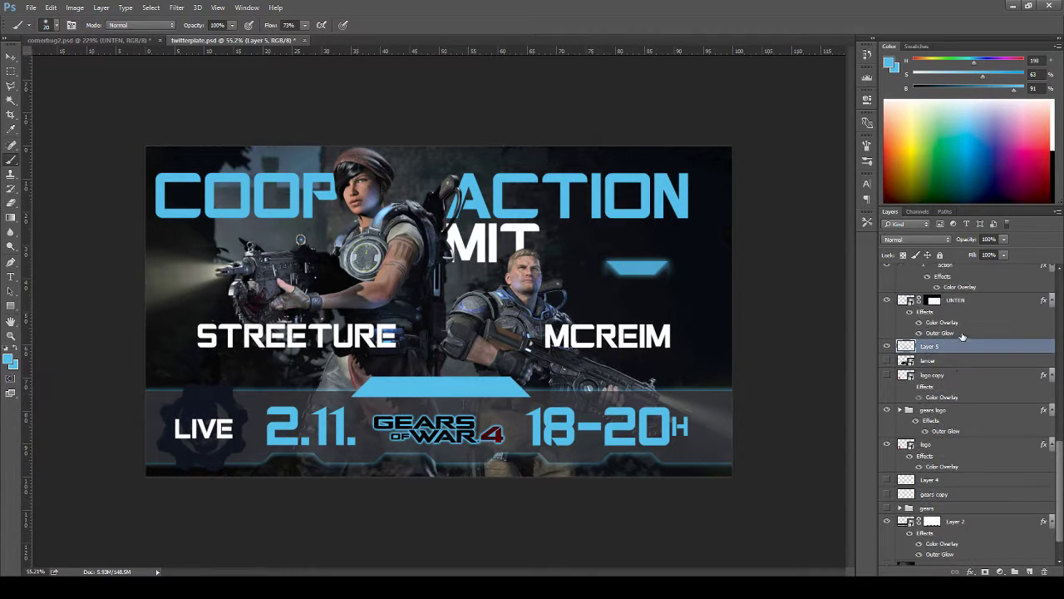
left_click_drag(949, 329, 937, 355)
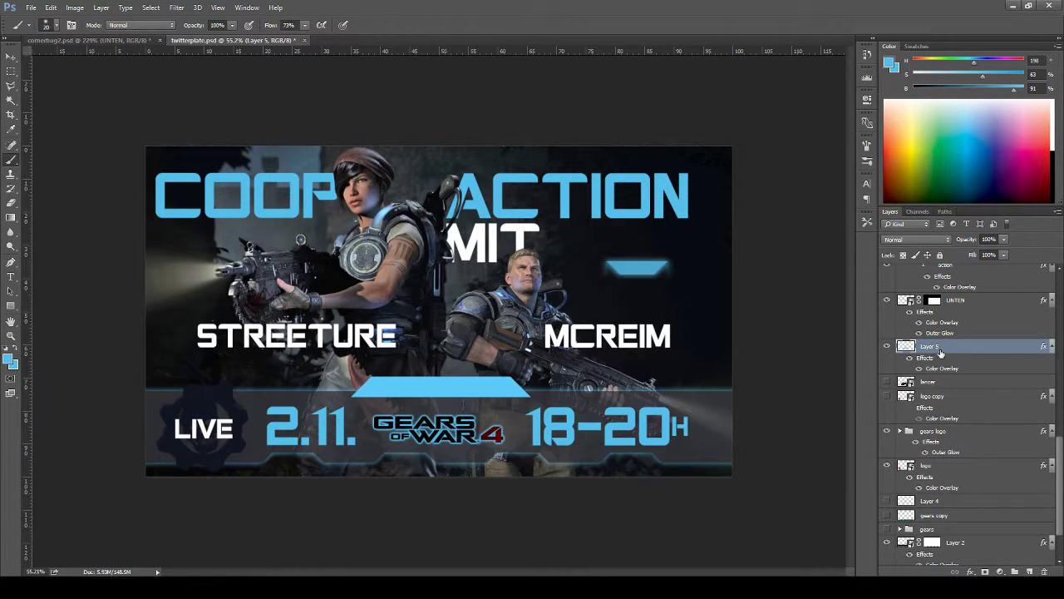
left_click_drag(948, 334, 946, 356)
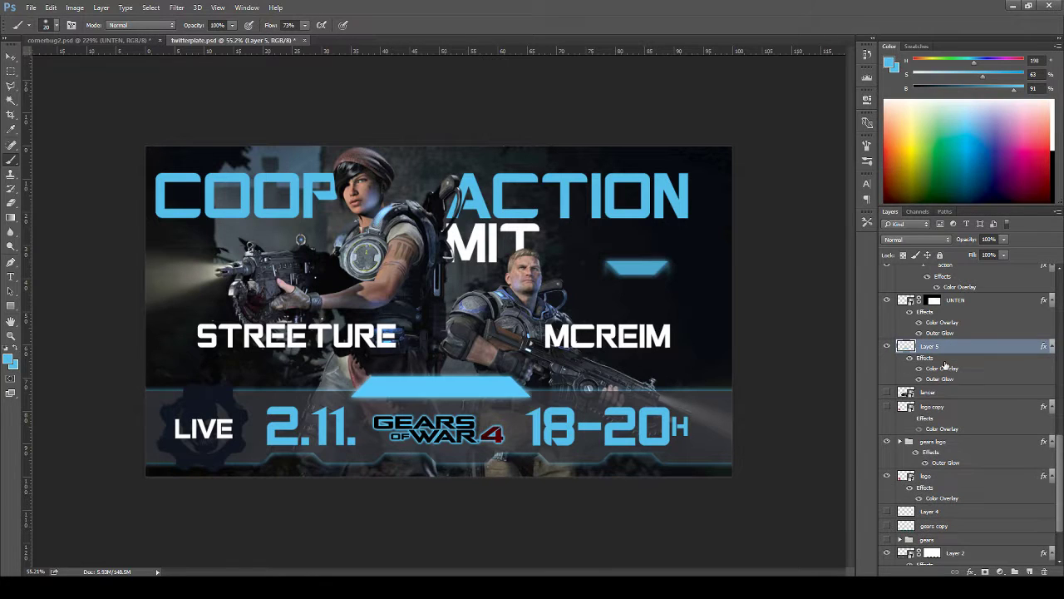
left_click(887, 299)
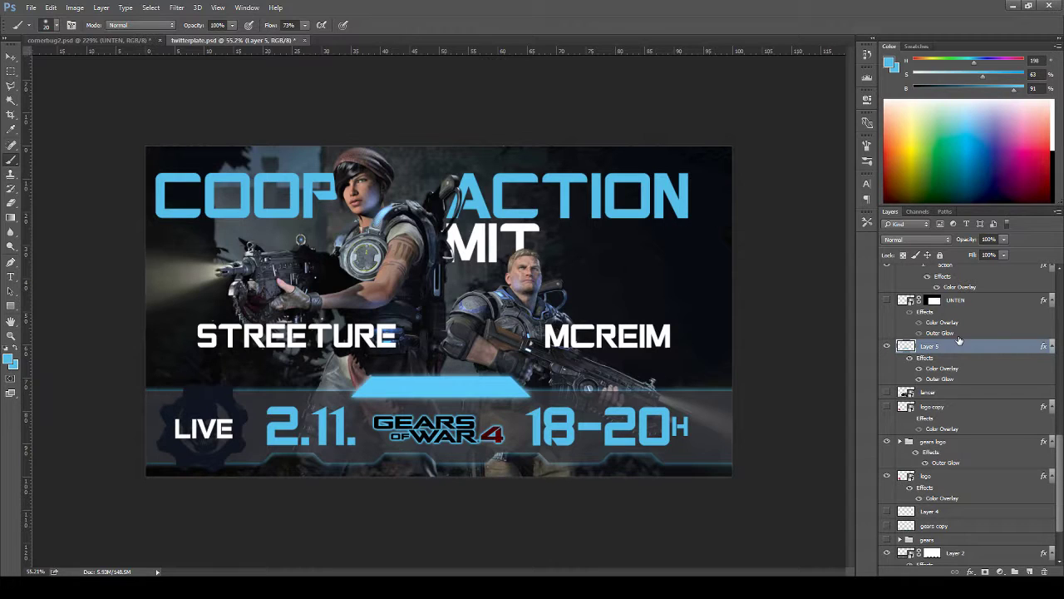
- Compare the banner with and without the blue trapezoid above the game logo
left_click(888, 347)
left_click(889, 347)
left_click(888, 347)
scroll(1061, 449, "up", 2)
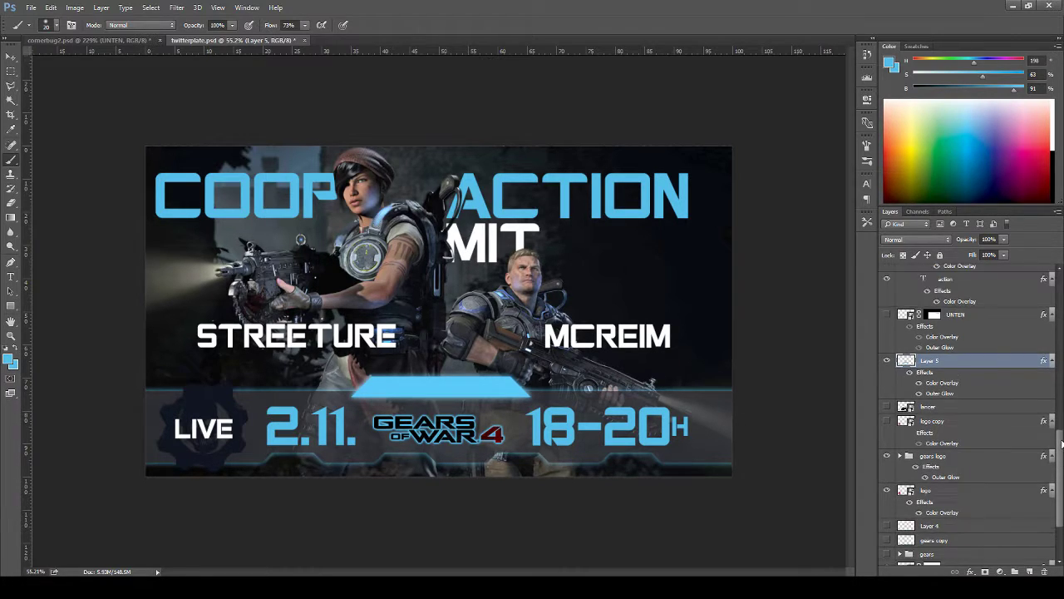
- Move the blue trapezoid layer below Layer 2 in the stack, so it sits behind the banner
scroll(1061, 449, "down", 5)
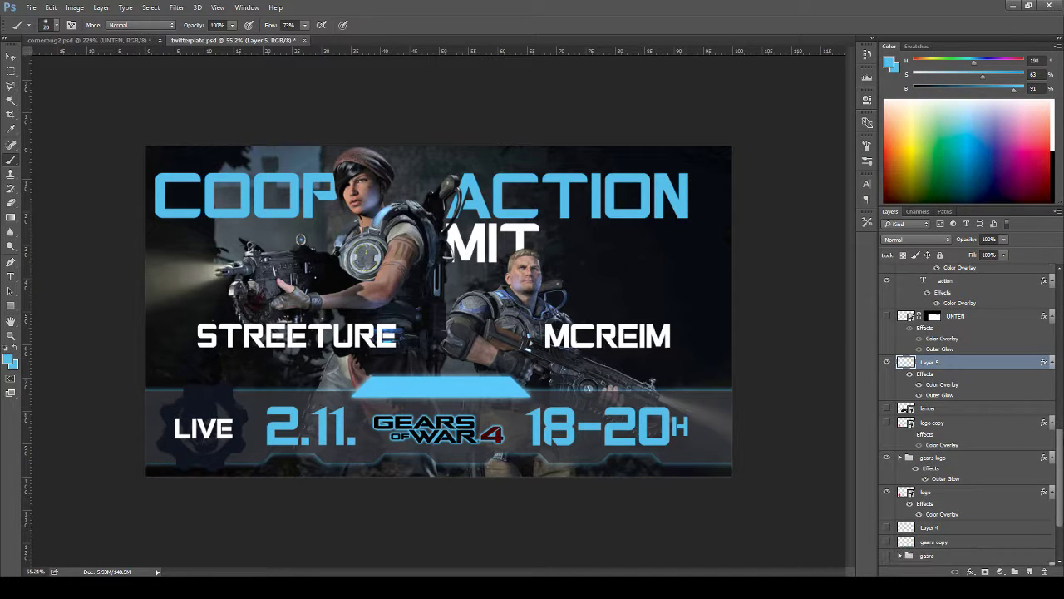
scroll(1061, 449, "up", 1)
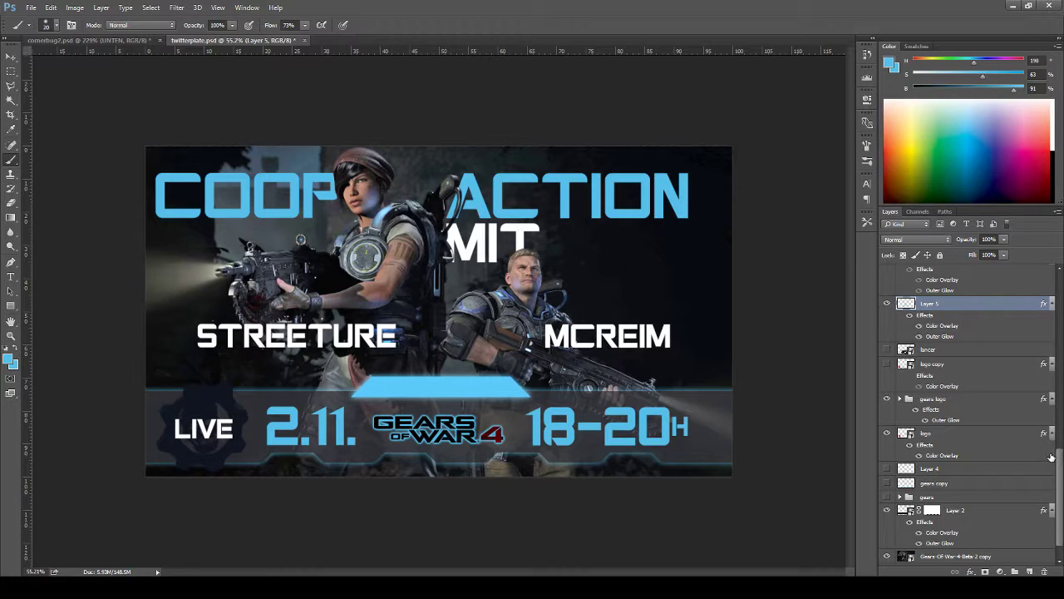
left_click(887, 303)
left_click(886, 303)
left_click_drag(980, 311, 1016, 416)
left_click_drag(1017, 367, 1014, 504)
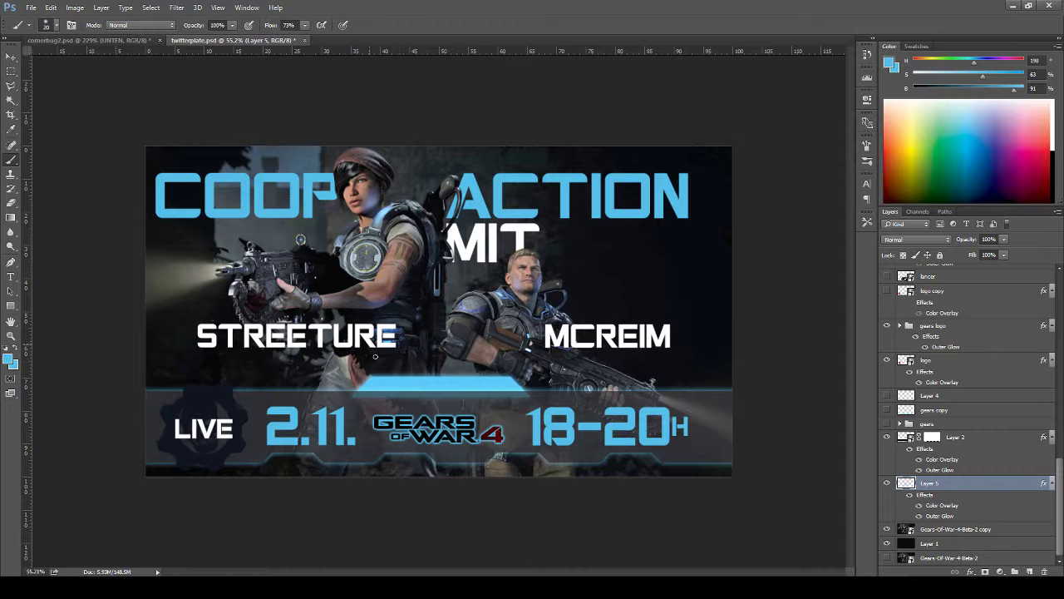
- Add a layer mask to the blue trapezoid layer and enlarge the brush
scroll(456, 410, "up", 1)
scroll(456, 410, "up", 2)
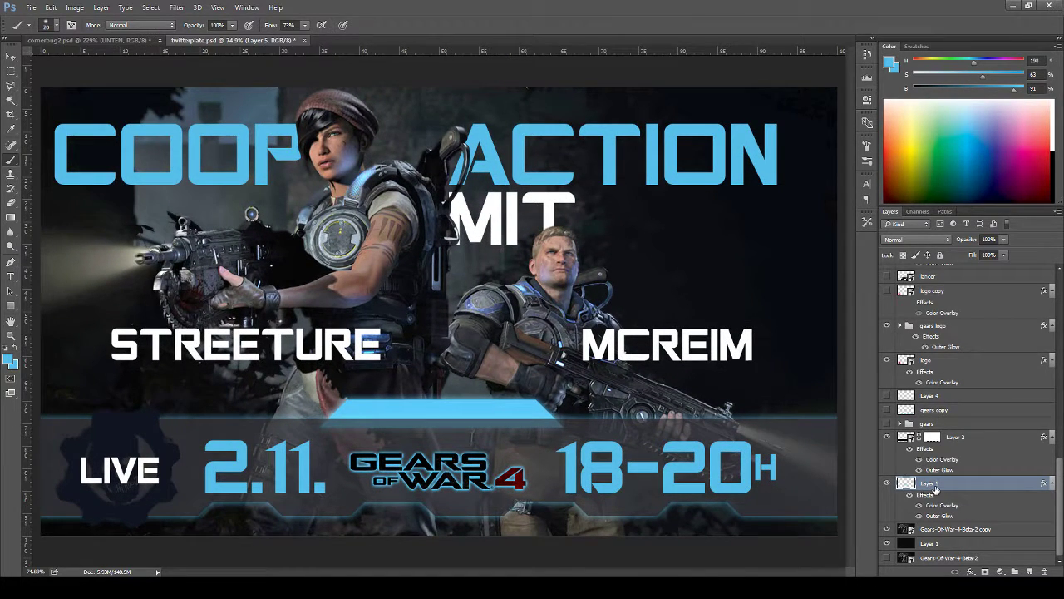
left_click(985, 572)
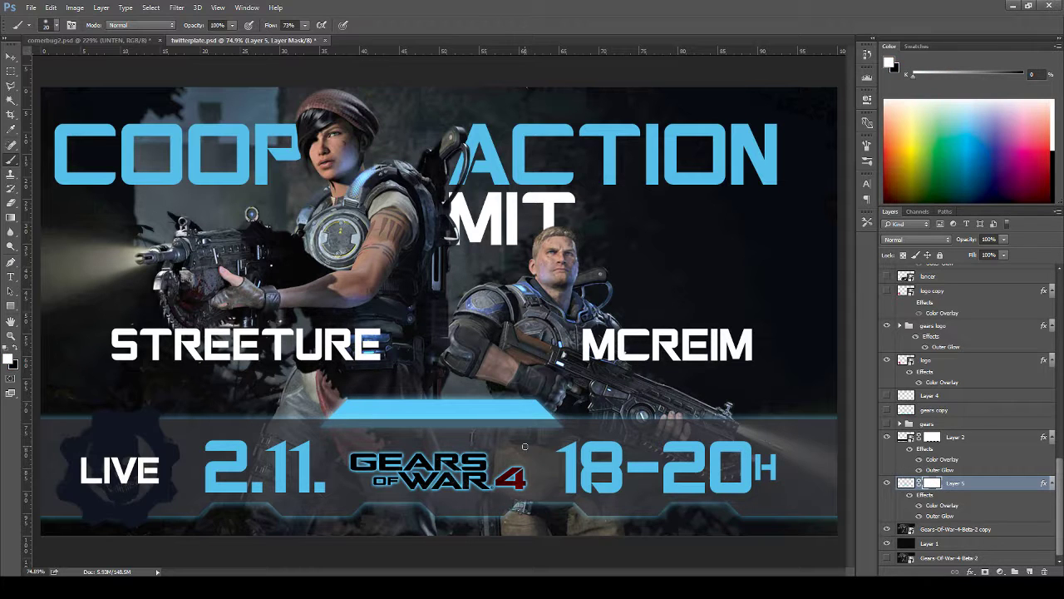
scroll(498, 447, "up", 2)
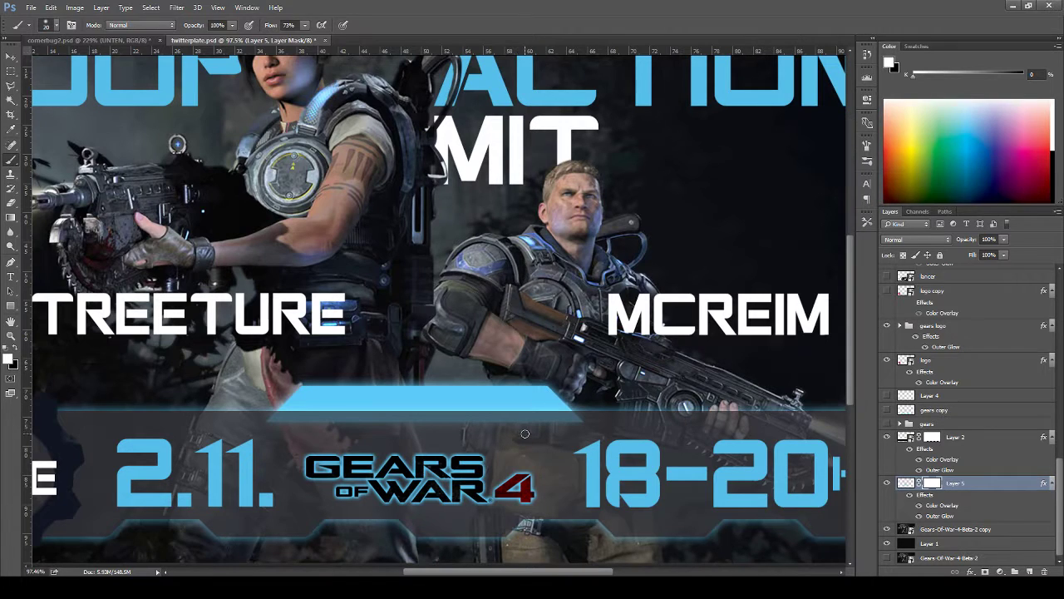
key("bracketright")
key("bracketright")
key("bracketright")
key("bracketright")
- Mask out the trapezoid's part below the banner's upper edge with a black-filled rectangular selection, and deselect it
key("m")
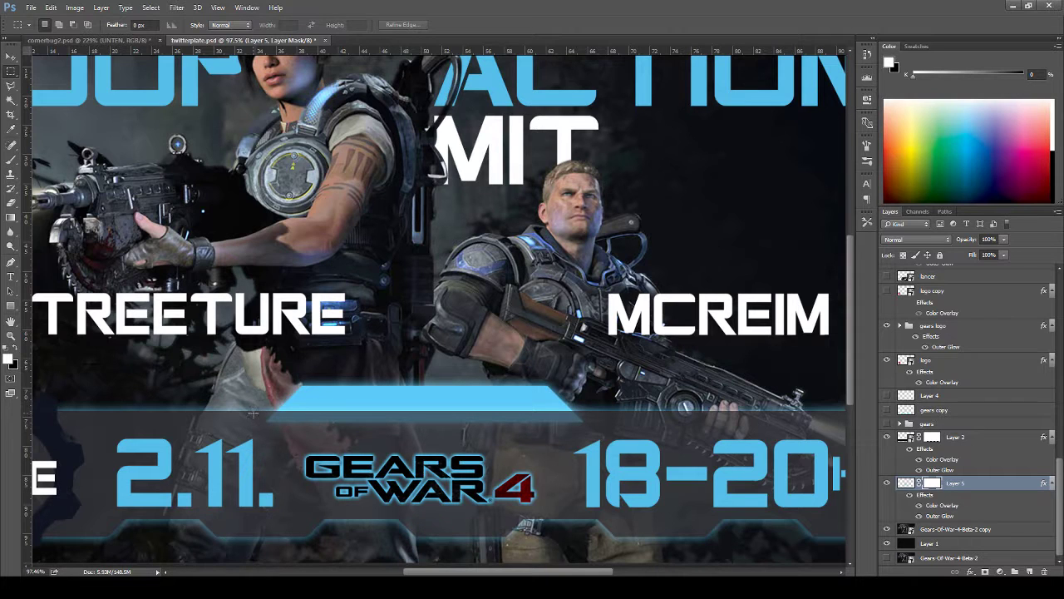
left_click_drag(259, 413, 600, 442)
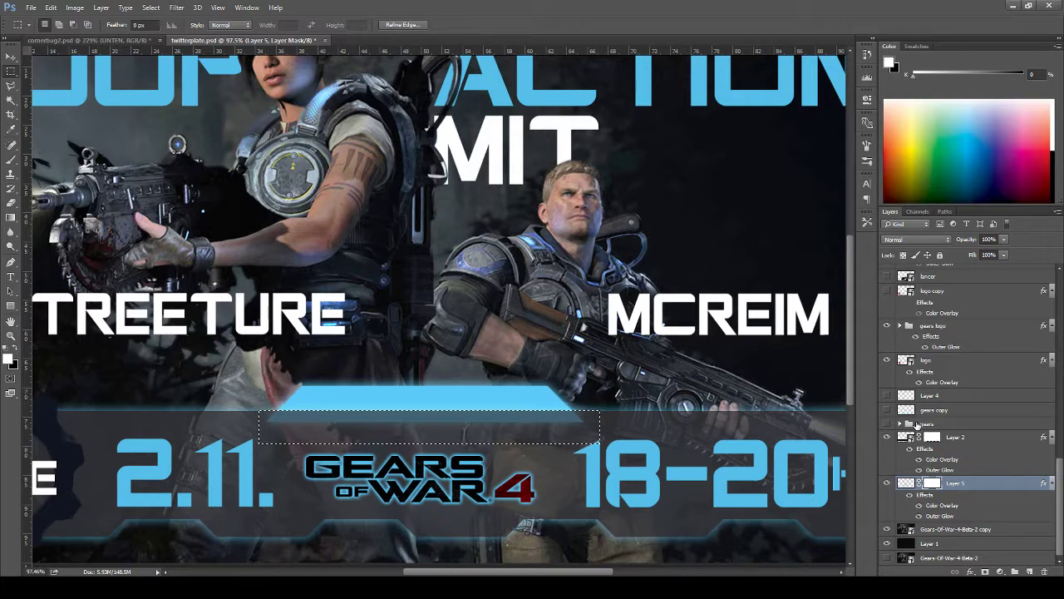
key("x")
key("alt+BackSpace")
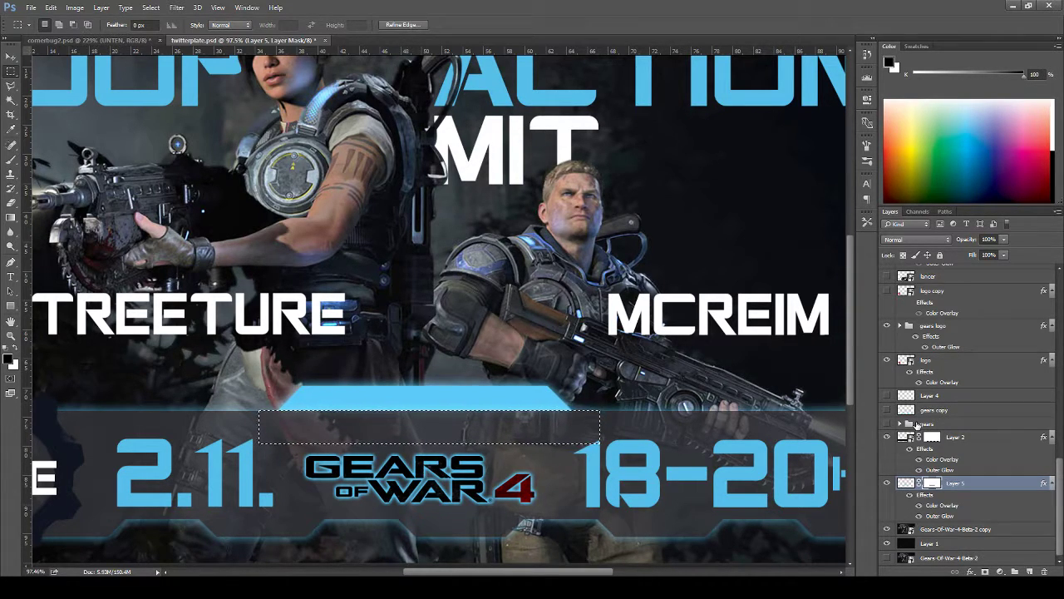
key("ctrl+d")
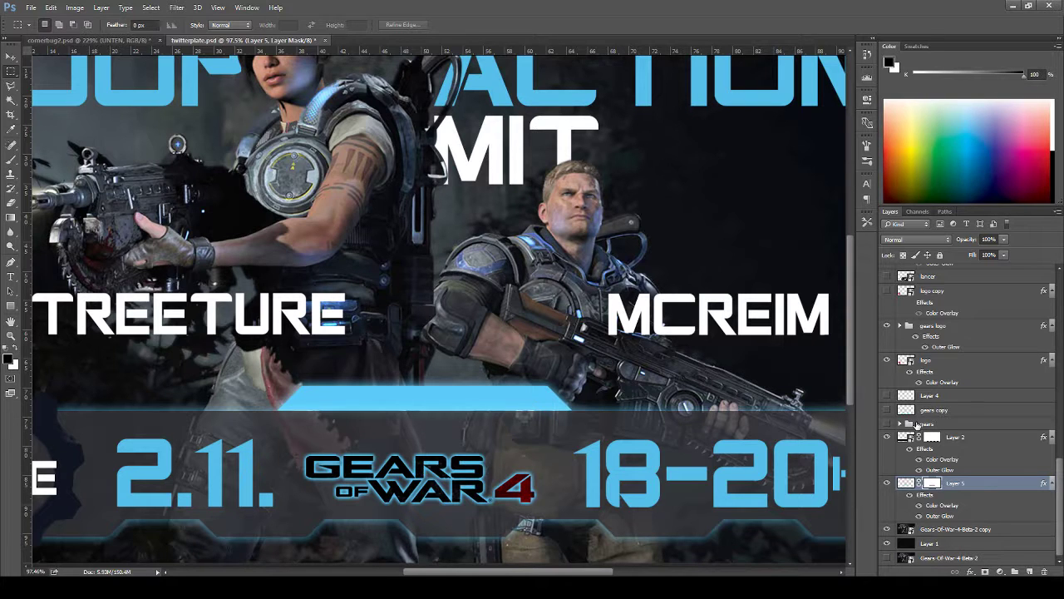
key("v")
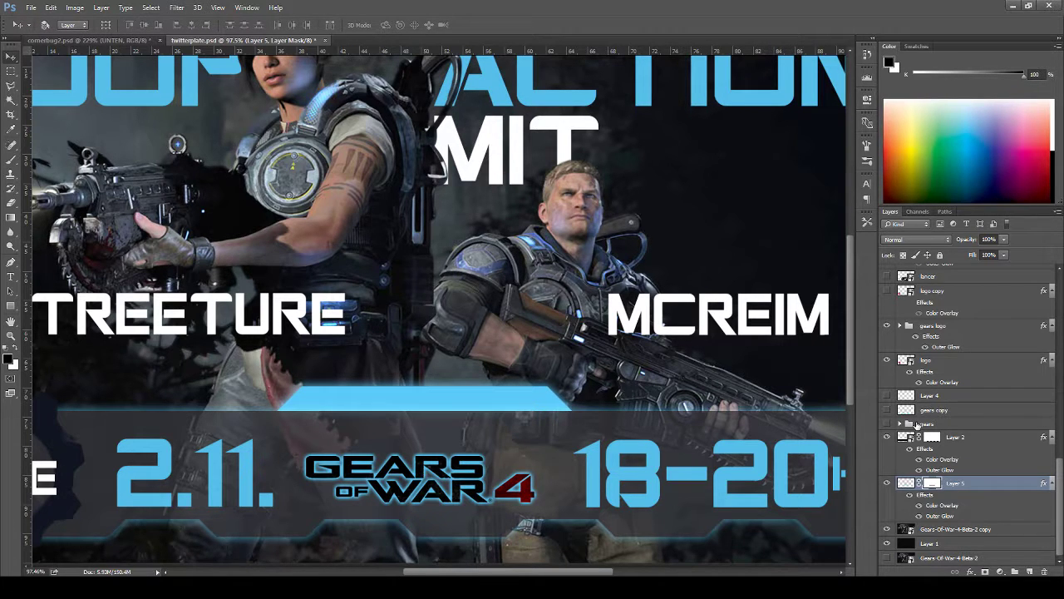
key("ctrl+0")
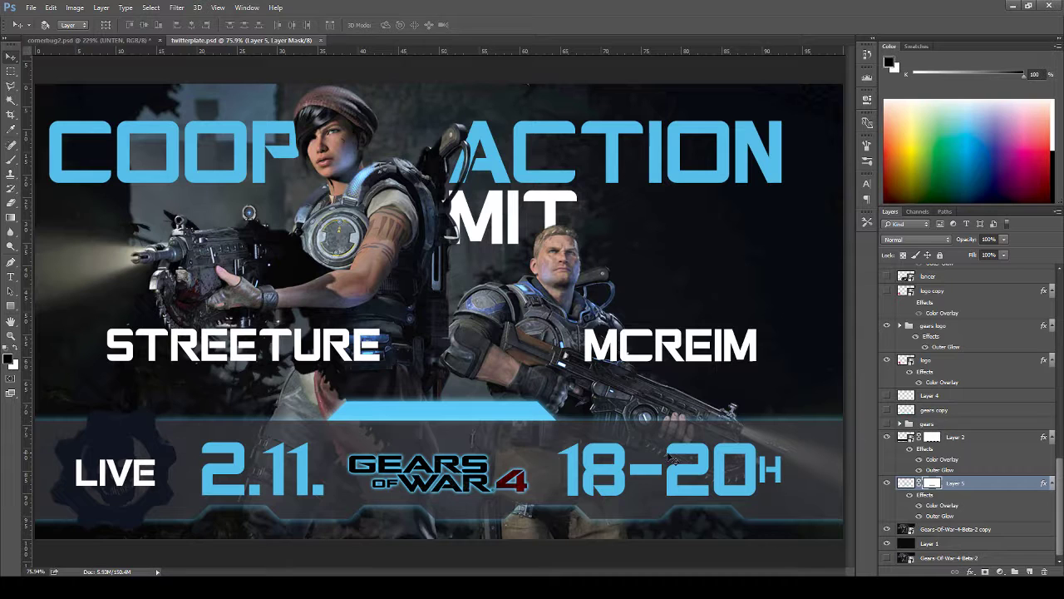
- Toggle the masked trapezoid layer's visibility to judge the accent against the whole graphic
mouse_move(596, 442)
left_mouse_down()
mouse_move(538, 432)
mouse_move(583, 432)
left_mouse_up()
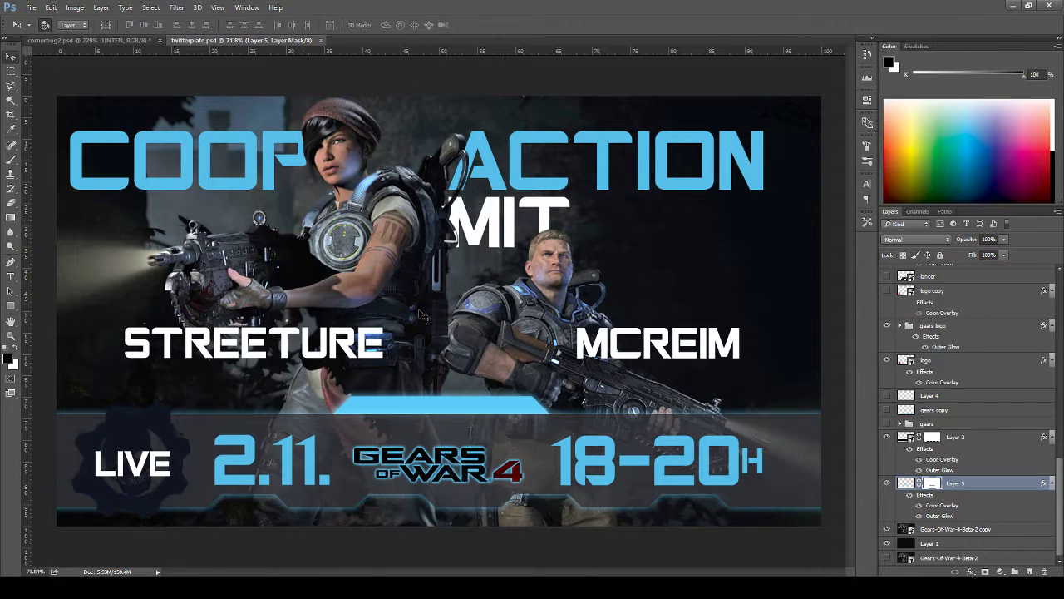
left_click(522, 480)
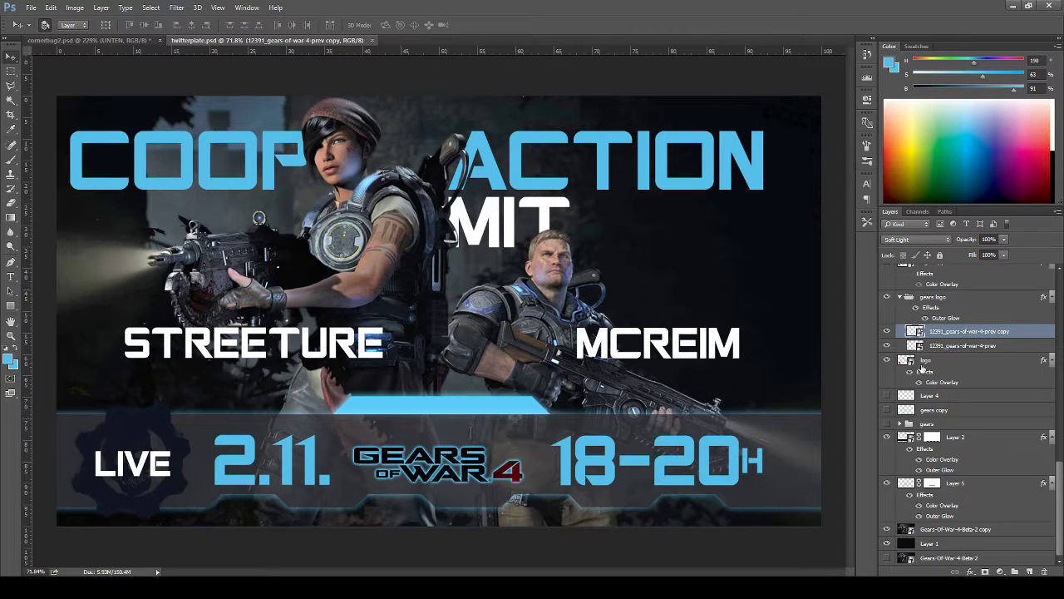
left_click(486, 409)
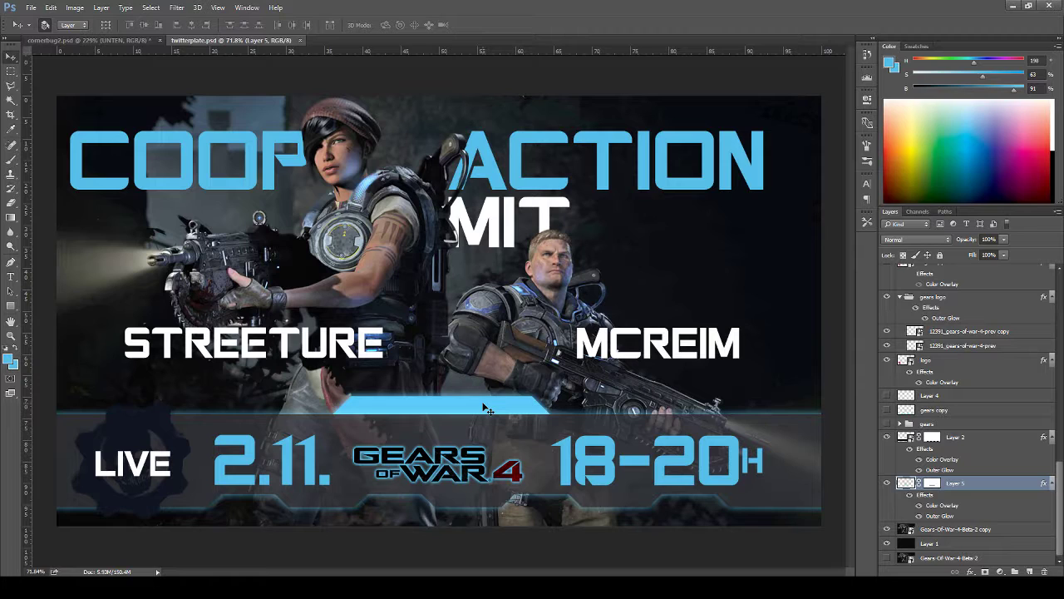
left_click(888, 483)
left_click(889, 483)
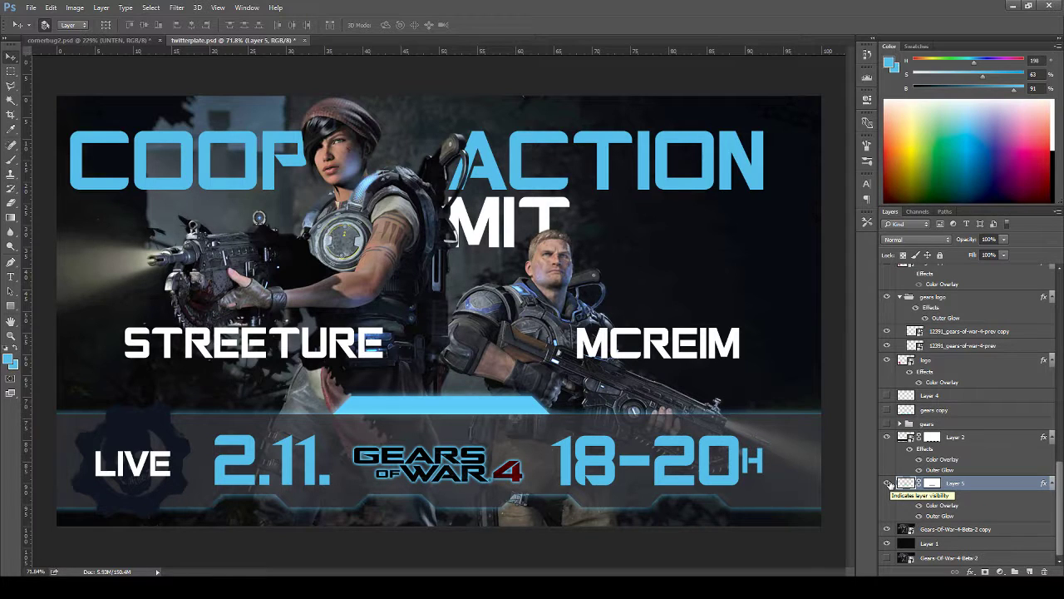
left_click(888, 483)
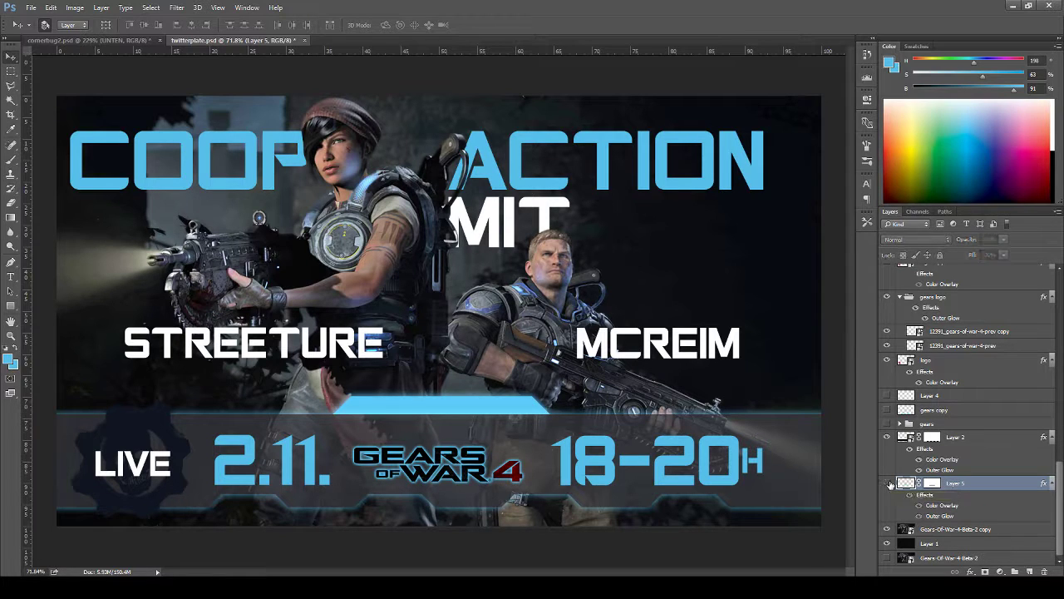
left_click(888, 483)
- Identify the group holding the game logo on the banner and duplicate the gears logo group
left_click(522, 476)
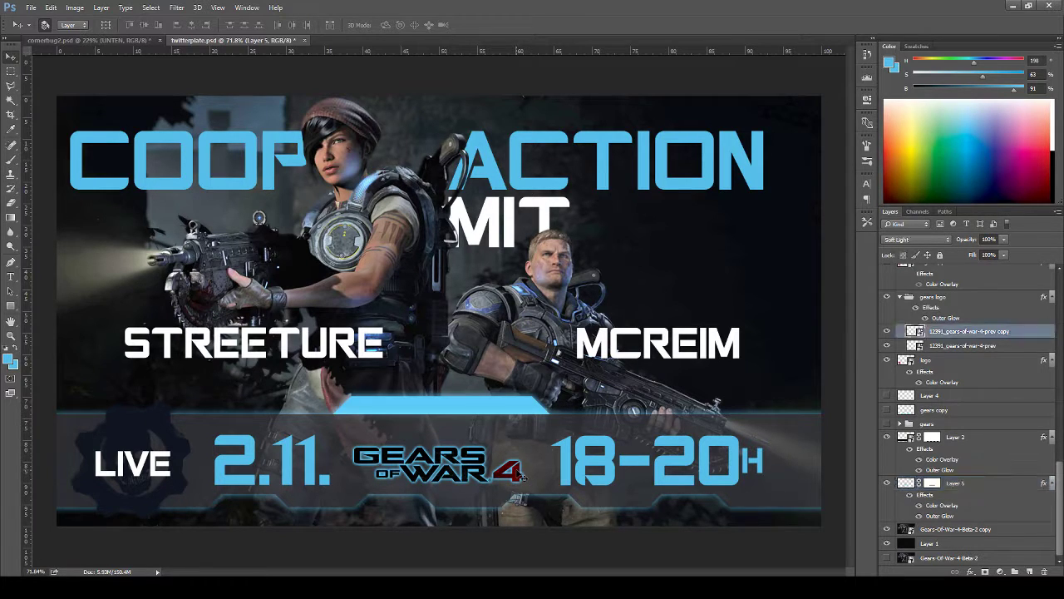
left_click(887, 296)
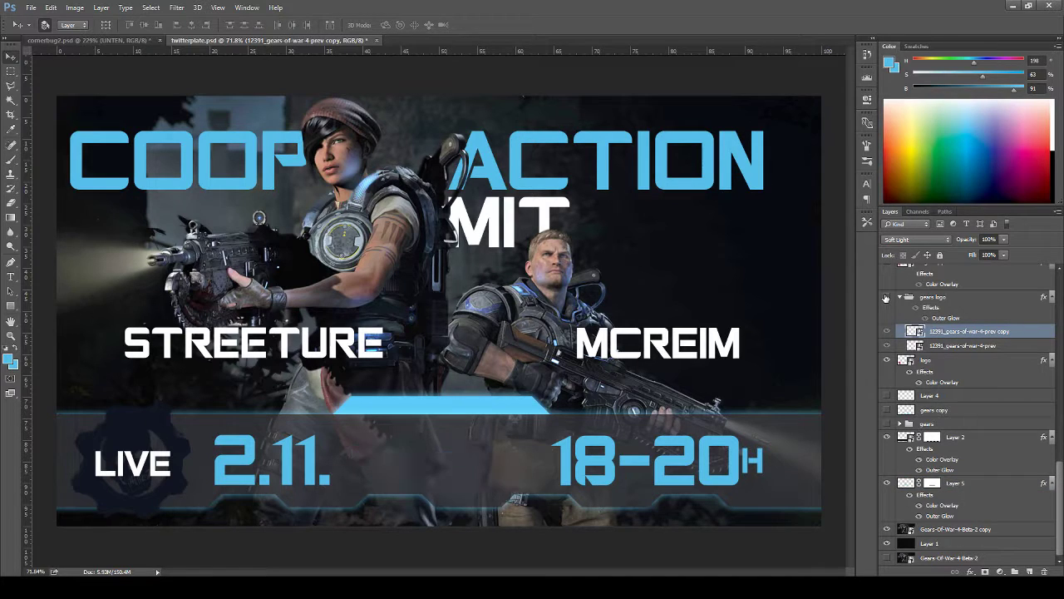
left_click(887, 297)
left_click(932, 298)
key("ctrl+j")
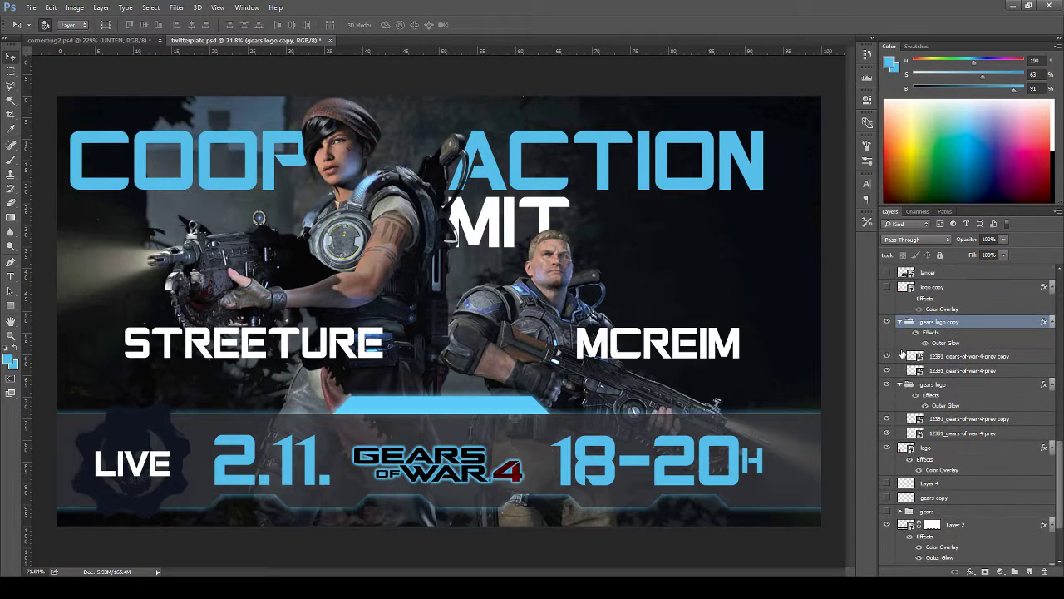
- Collapse both logo groups and hide the original gears logo group, leaving only its copy visible
scroll(899, 338, "up", 1)
left_click(888, 322)
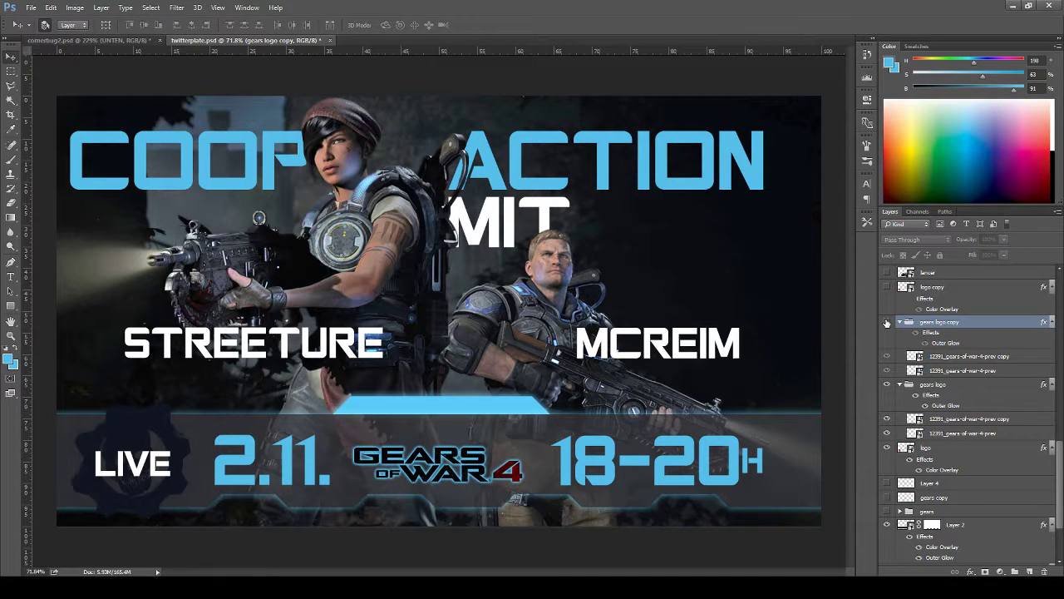
left_click(900, 322)
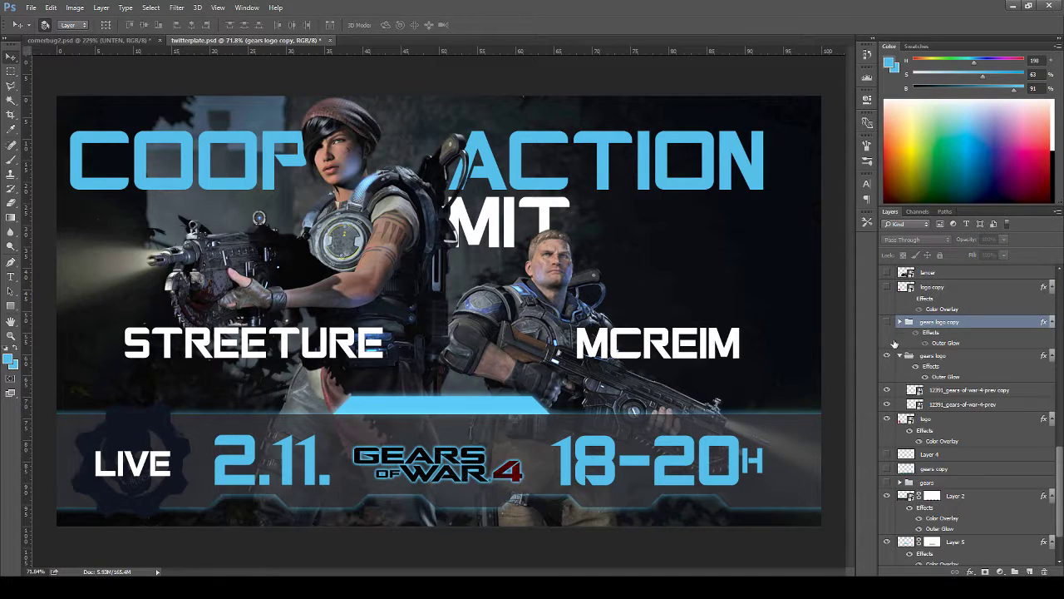
left_click(899, 356)
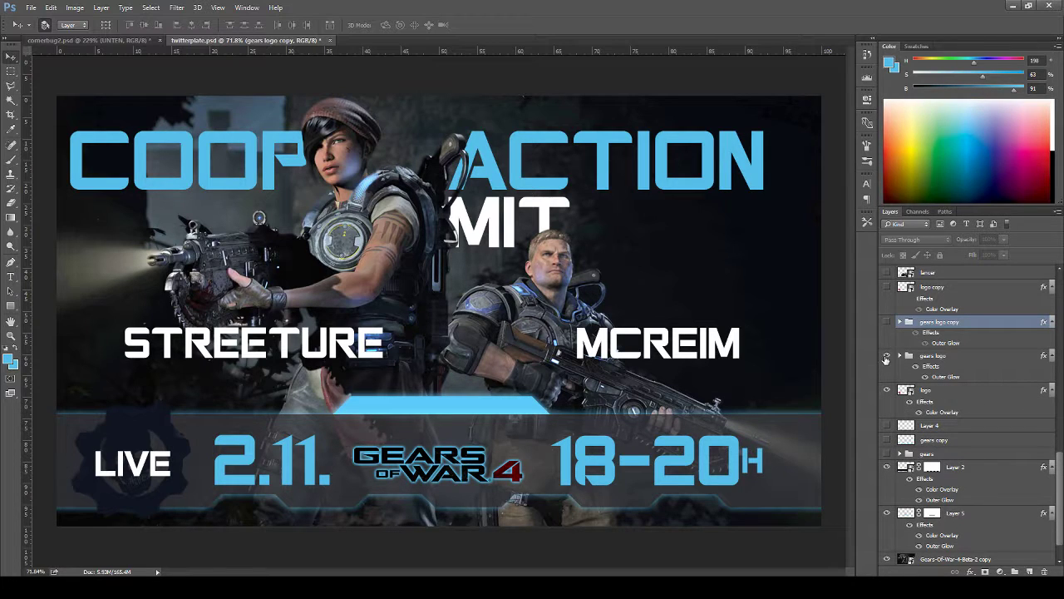
left_click(887, 355)
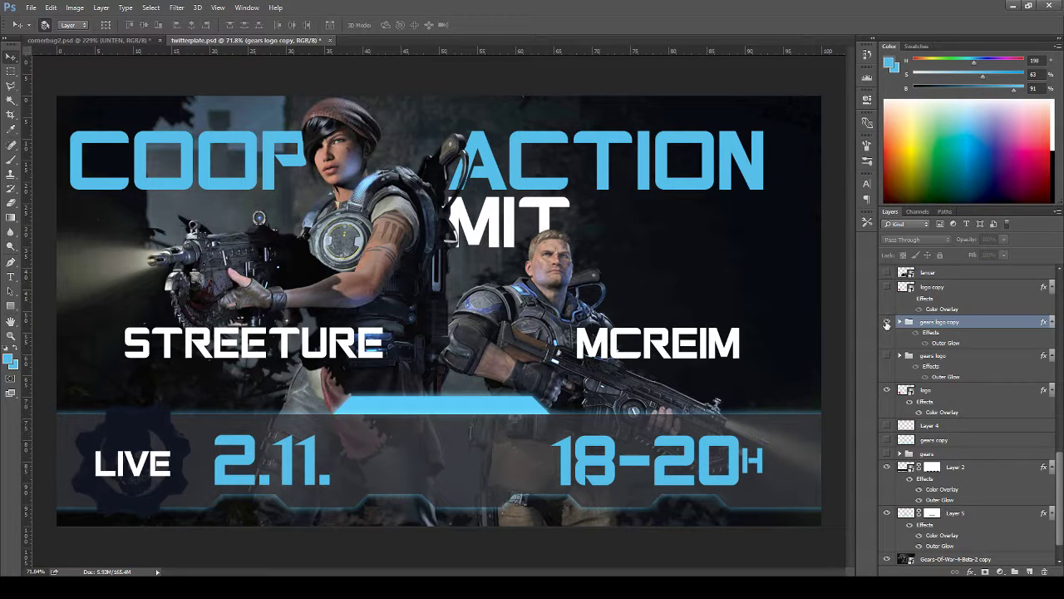
left_click(887, 321)
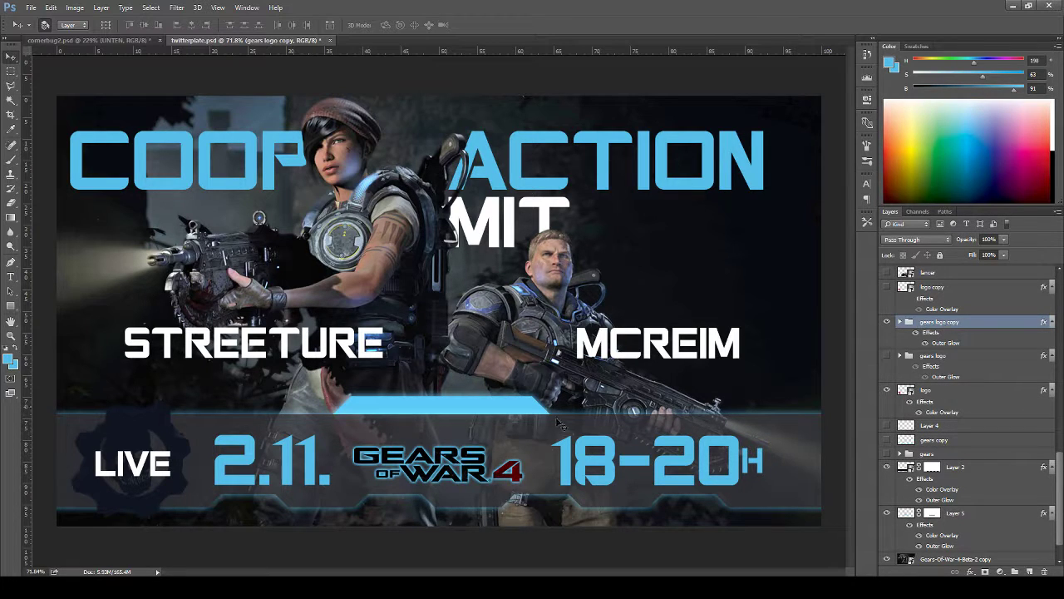
- Move the copied game logo straight up so it overlaps the blue trapezoid, and save the document
left_click_drag(483, 451, 481, 420)
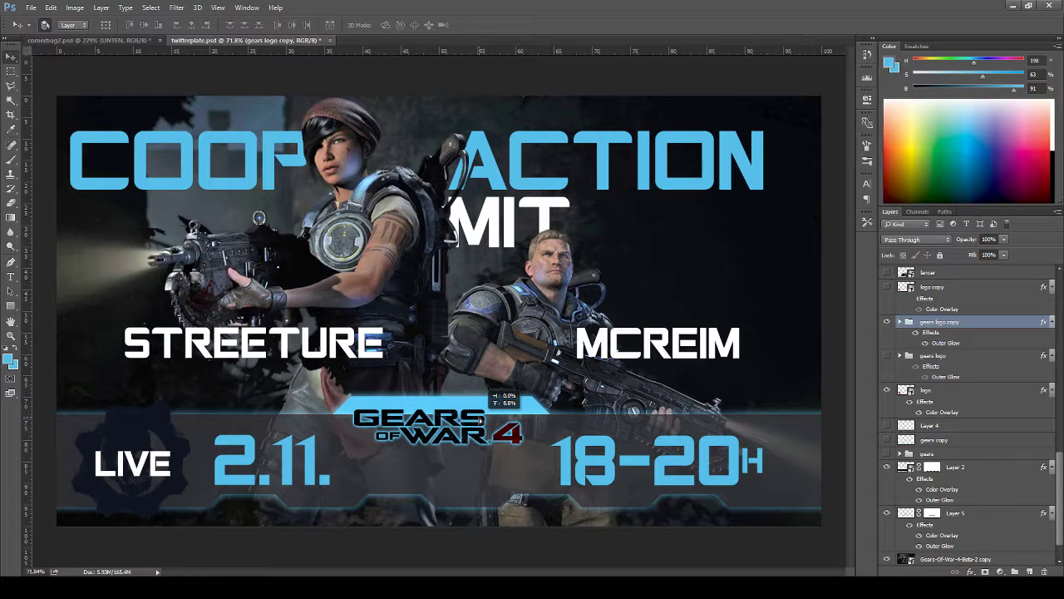
left_click_drag(481, 420, 480, 421)
left_click(483, 422, "ctrl")
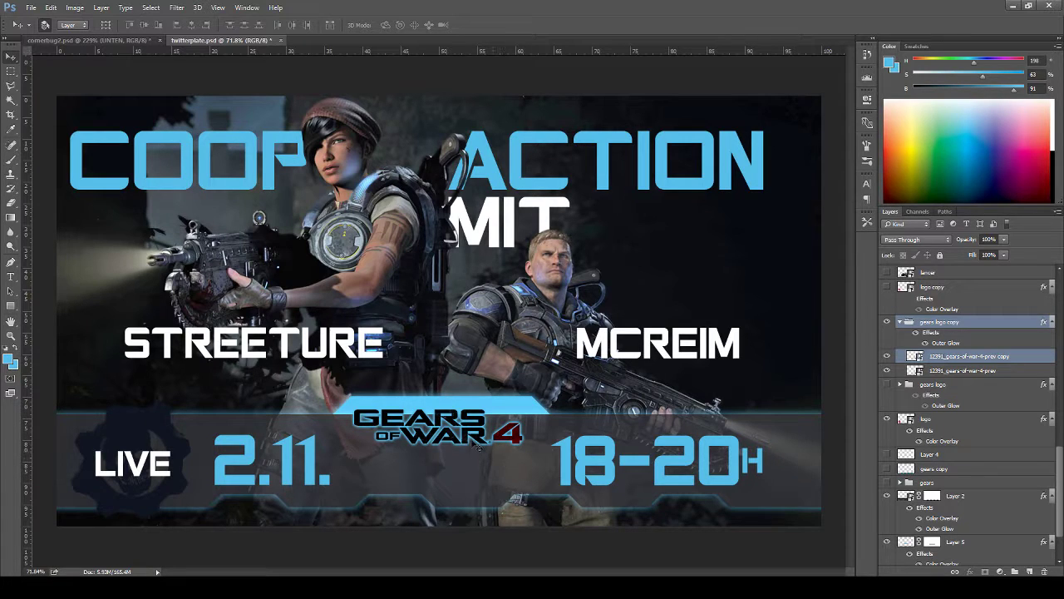
key("ctrl+s")
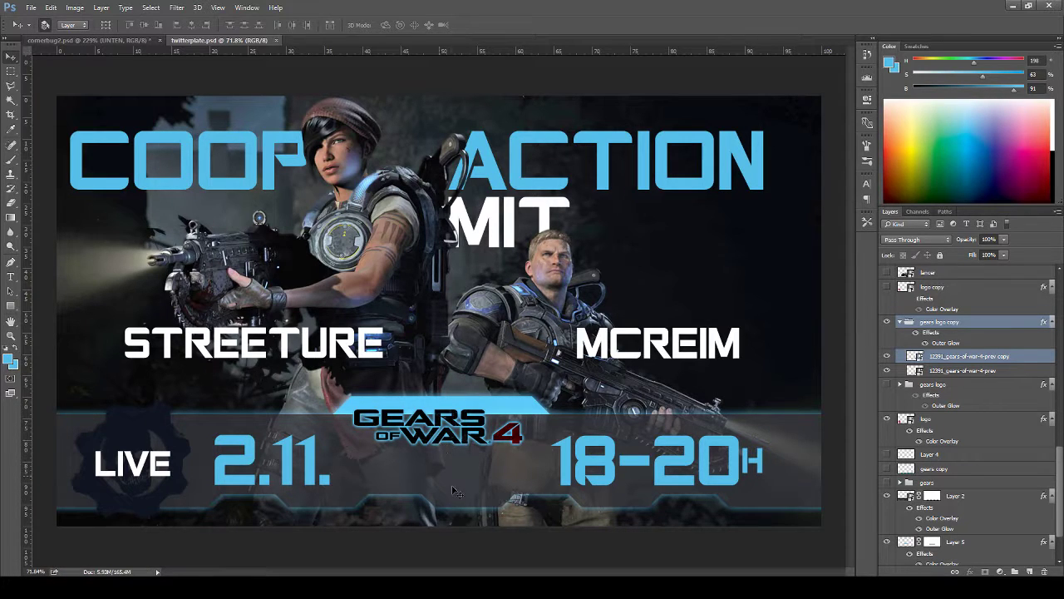